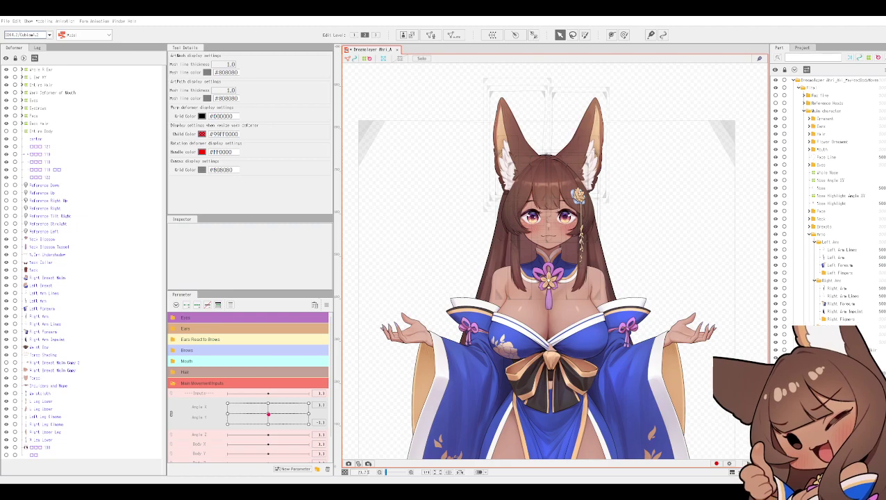
# Shift the head angle slightly from neutral, and reset both Angle X and Angle Y to 0.
pyautogui.scroll(3, 644, 147)
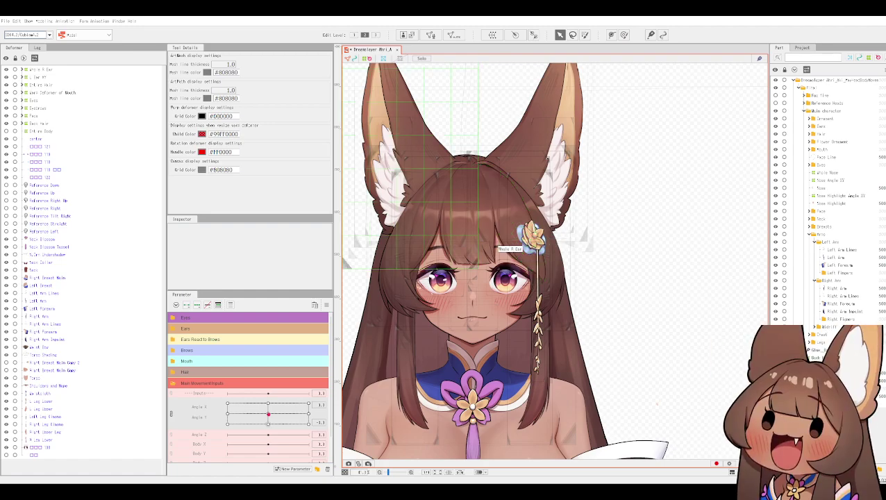
pyautogui.moveTo(268, 415)
pyautogui.mouseDown()
pyautogui.moveTo(270, 397)
pyautogui.moveTo(262, 430)
pyautogui.moveTo(278, 437)
pyautogui.moveTo(308, 419)
pyautogui.moveTo(250, 407)
pyautogui.moveTo(239, 415)
pyautogui.moveTo(264, 416)
pyautogui.mouseUp()
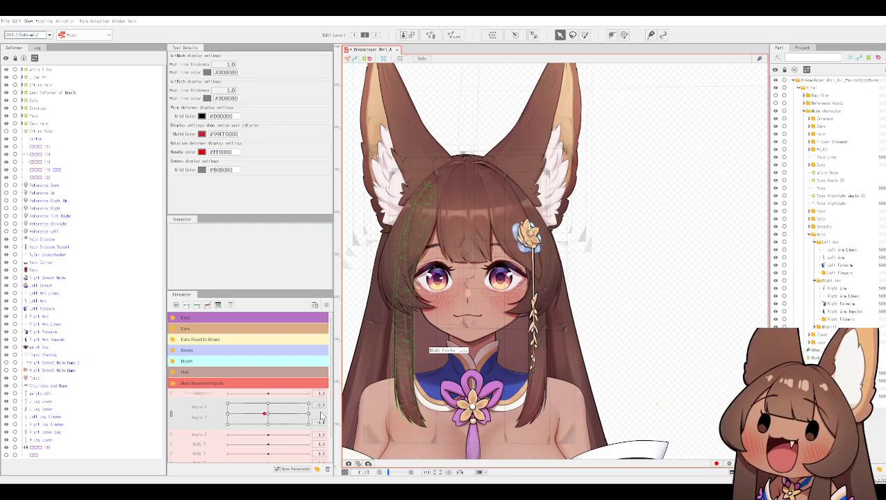
pyautogui.click(321, 406)
pyautogui.write('0')
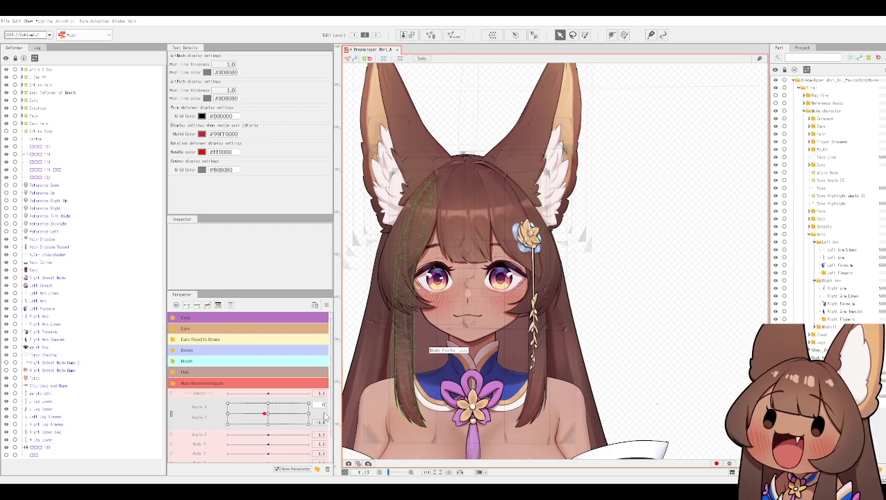
pyautogui.click(318, 422)
pyautogui.write('0')
pyautogui.press('Return')
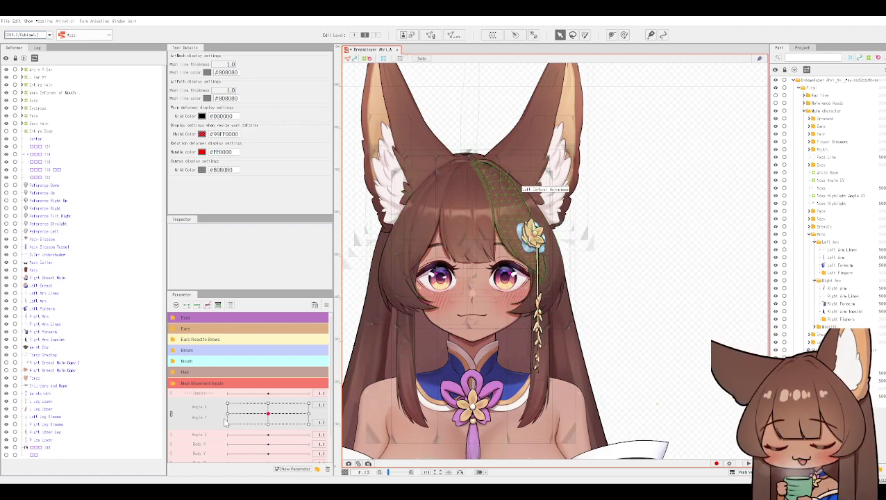
# Preview the head turned to the extremes of the Angle X and Angle Y range and return it to the neutral pose.
pyautogui.moveTo(268, 414)
pyautogui.mouseDown()
pyautogui.moveTo(270, 396)
pyautogui.moveTo(268, 424)
pyautogui.moveTo(269, 413)
pyautogui.mouseUp()
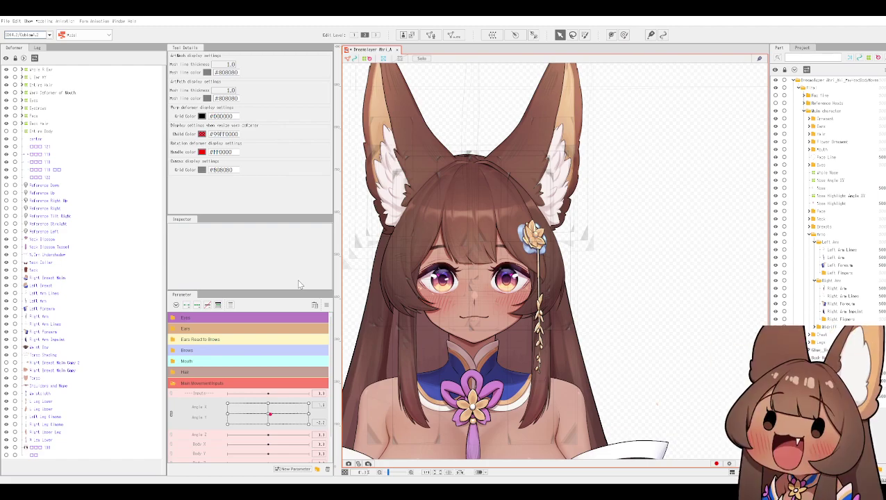
pyautogui.moveTo(276, 412); pyautogui.dragTo(291, 424)
pyautogui.moveTo(290, 456); pyautogui.dragTo(182, 438)
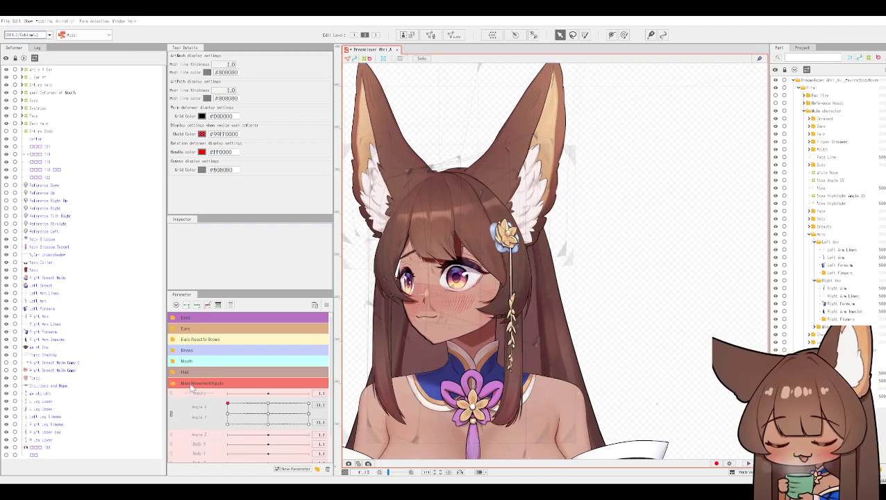
pyautogui.moveTo(246, 412); pyautogui.dragTo(269, 414)
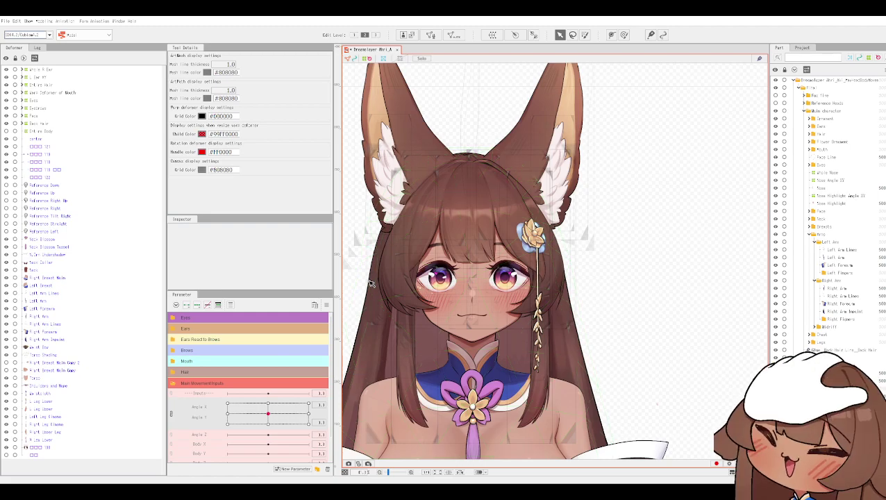
# Try to synthesize the corners of the Angle X and Angle Y parameters with no deformer selected.
pyautogui.click(325, 305)
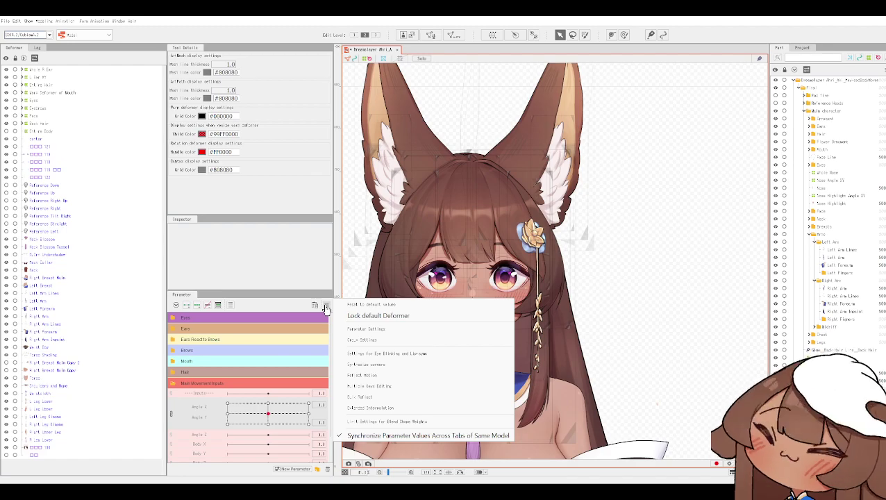
pyautogui.click(386, 371)
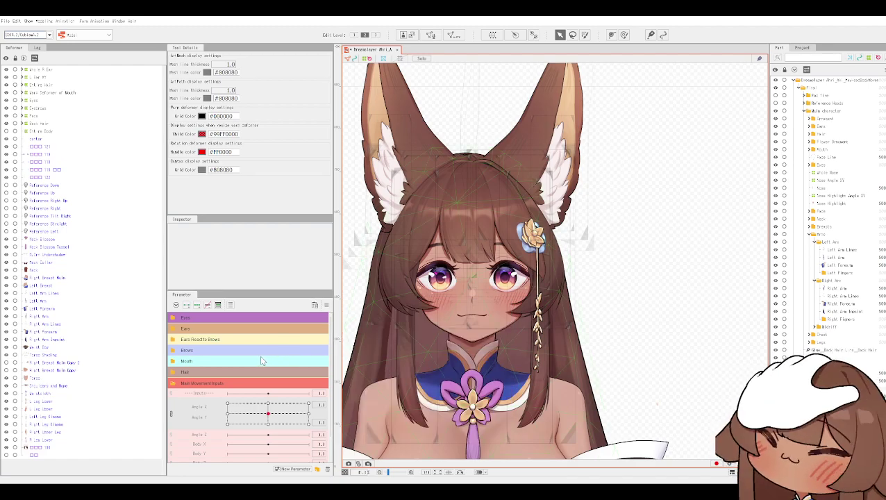
pyautogui.moveTo(243, 420); pyautogui.dragTo(268, 414)
pyautogui.click(326, 304)
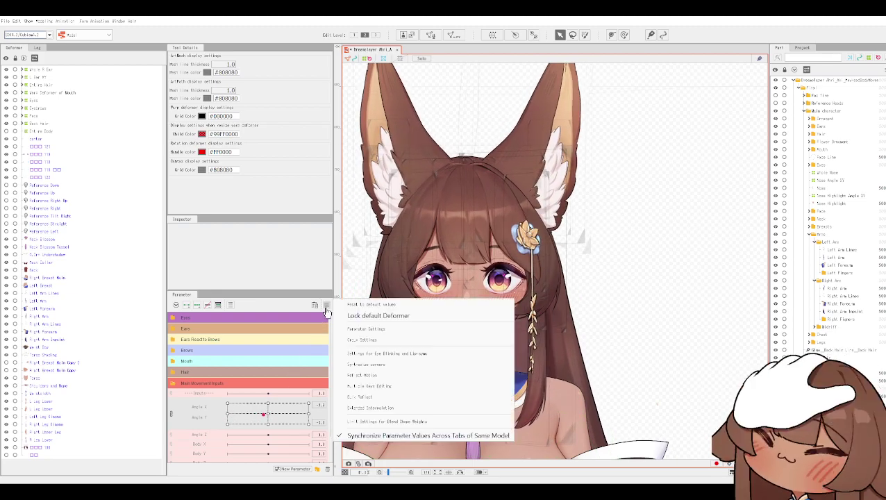
pyautogui.click(365, 366)
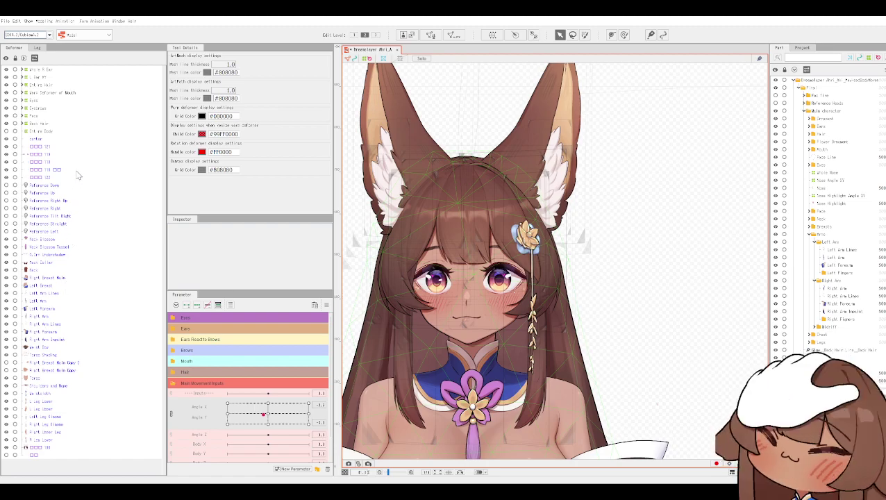
# Select the Angle XY warp deformer inside Face and synthesize its Angle X and Angle Y corner forms from the neutral pose.
pyautogui.click(25, 117)
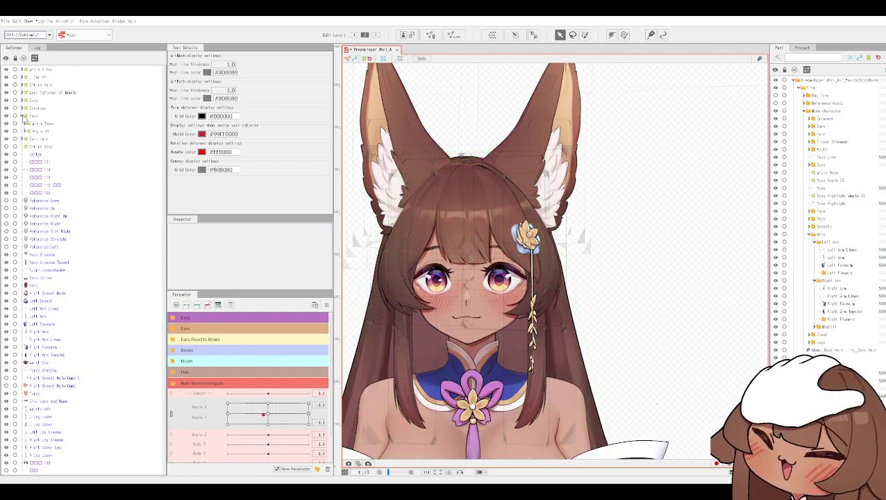
pyautogui.click(40, 131)
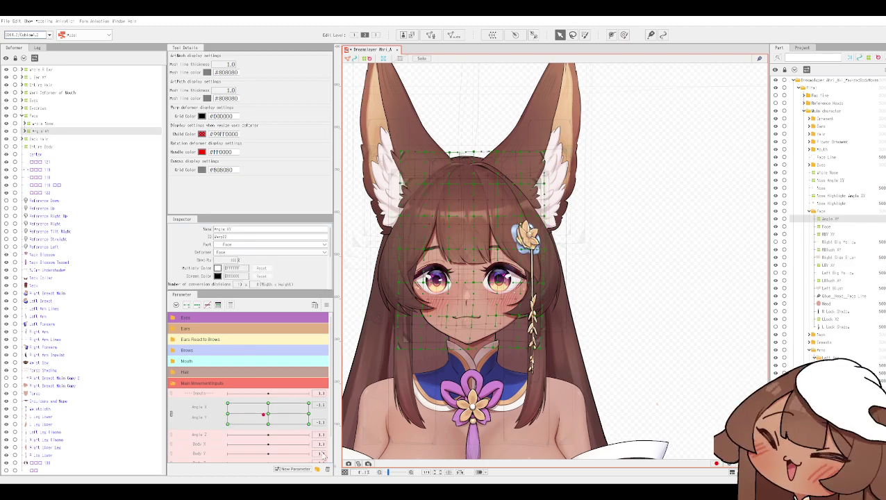
pyautogui.moveTo(263, 414); pyautogui.dragTo(271, 415)
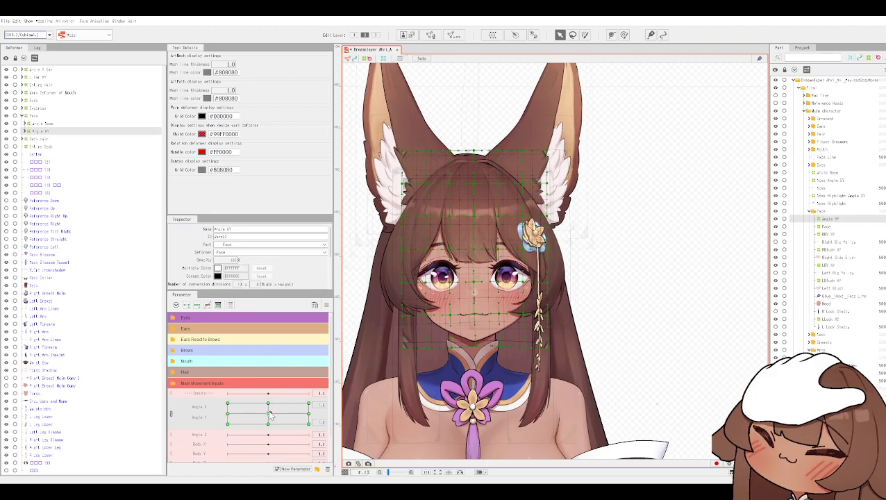
pyautogui.click(320, 422)
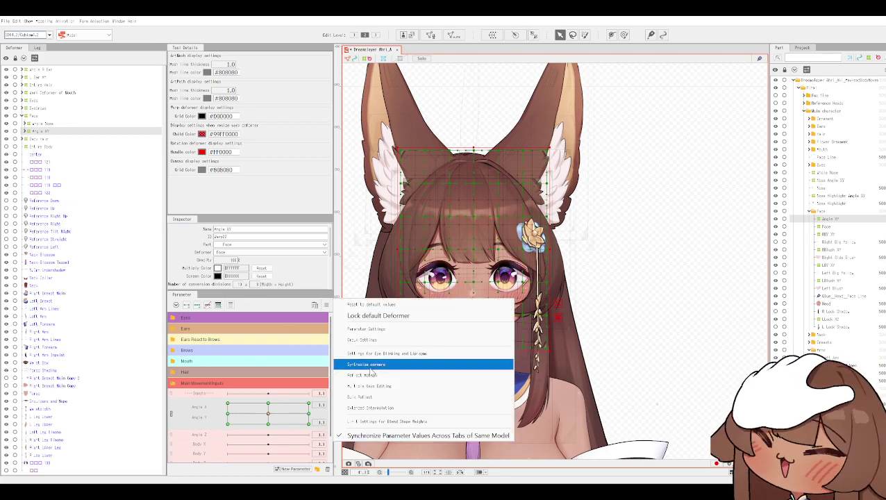
pyautogui.click(369, 364)
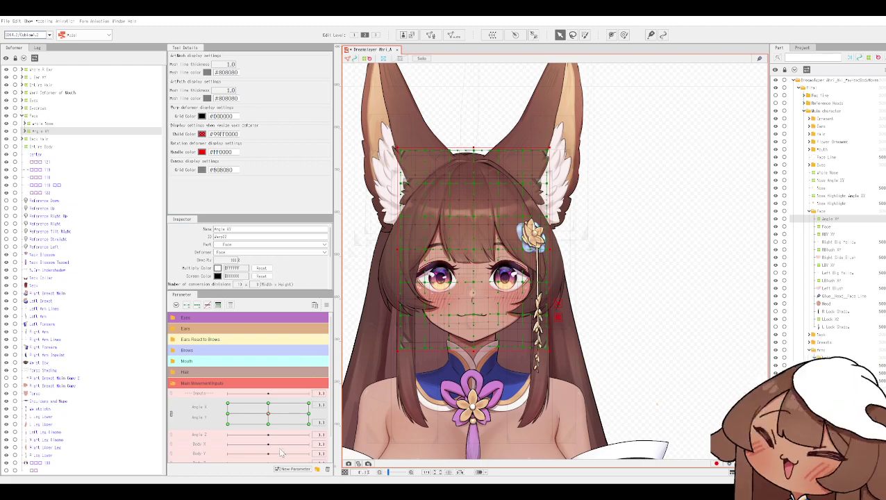
# Preview the Angle XY face deformer at opposite corners of the head angle range and recentre the pose.
pyautogui.moveTo(270, 416); pyautogui.dragTo(328, 439)
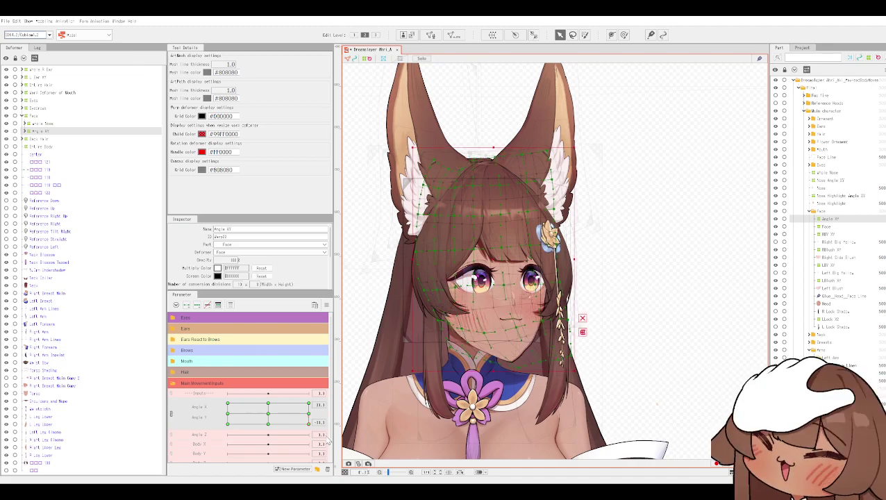
pyautogui.click(339, 412)
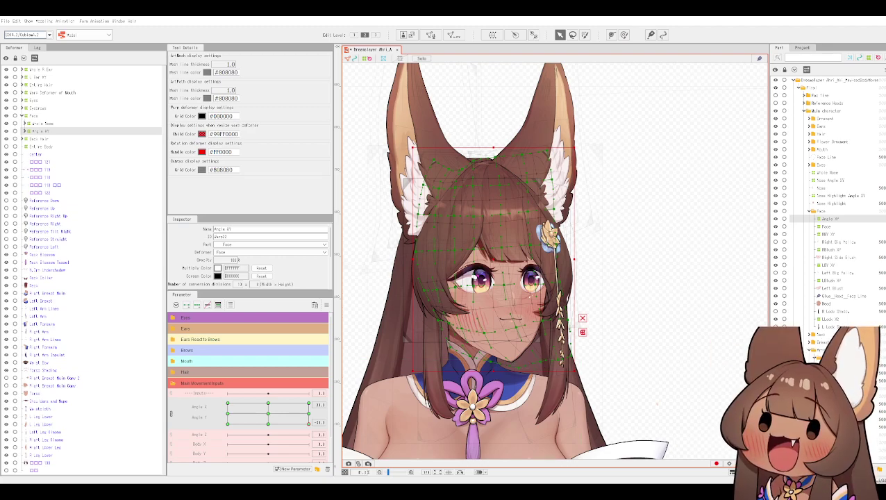
pyautogui.moveTo(310, 422); pyautogui.dragTo(205, 368)
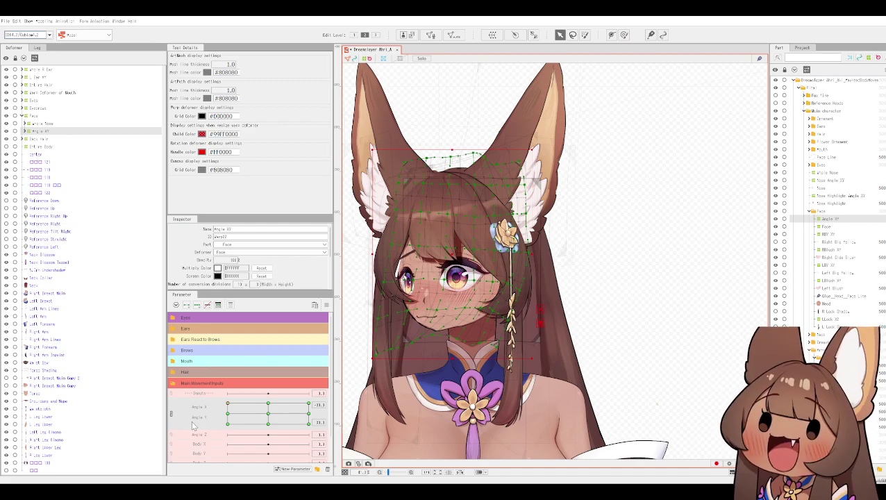
pyautogui.click(270, 415)
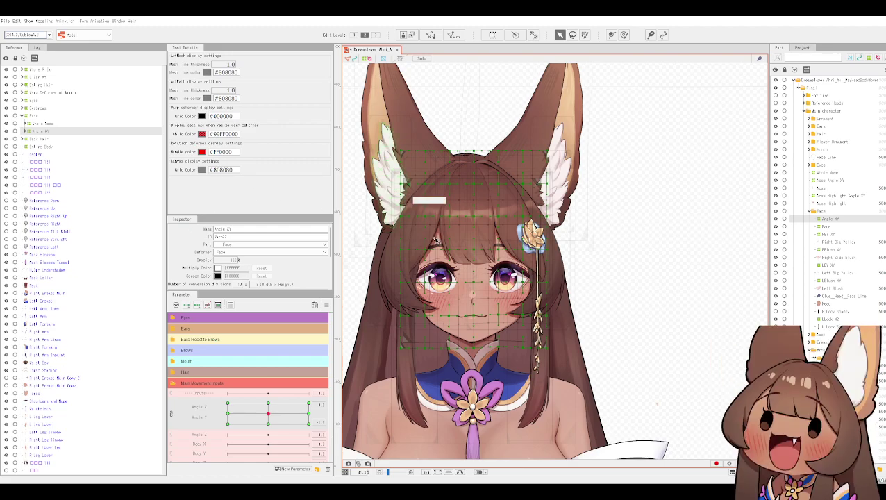
# Select all the model's objects from the neutral head pose and synthesize their Angle X and Angle Y corner forms together.
pyautogui.click(269, 413)
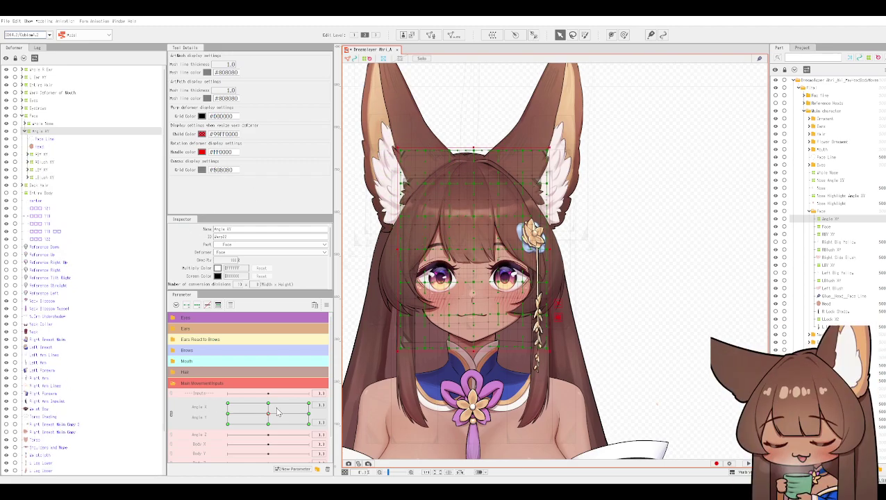
pyautogui.moveTo(270, 419)
pyautogui.mouseDown()
pyautogui.moveTo(295, 393)
pyautogui.moveTo(316, 393)
pyautogui.moveTo(284, 421)
pyautogui.moveTo(270, 416)
pyautogui.mouseUp()
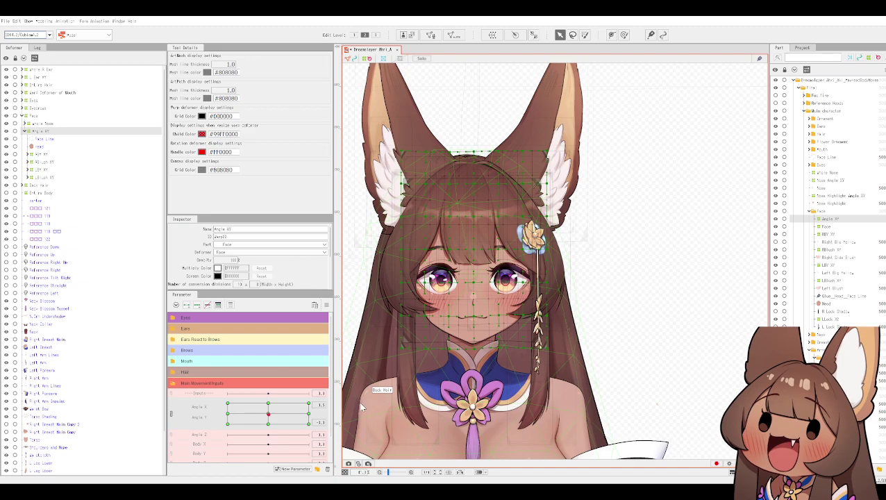
pyautogui.hotkey('ctrl', 'a')
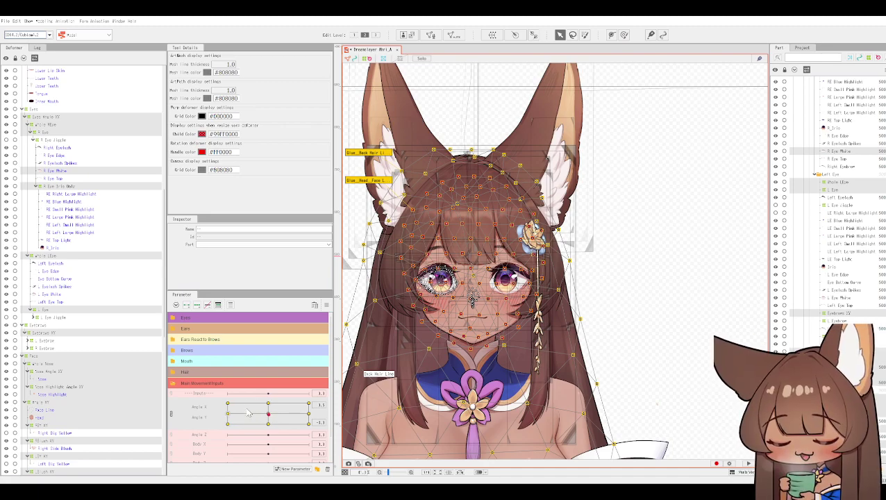
pyautogui.scroll(-3, 66, 384)
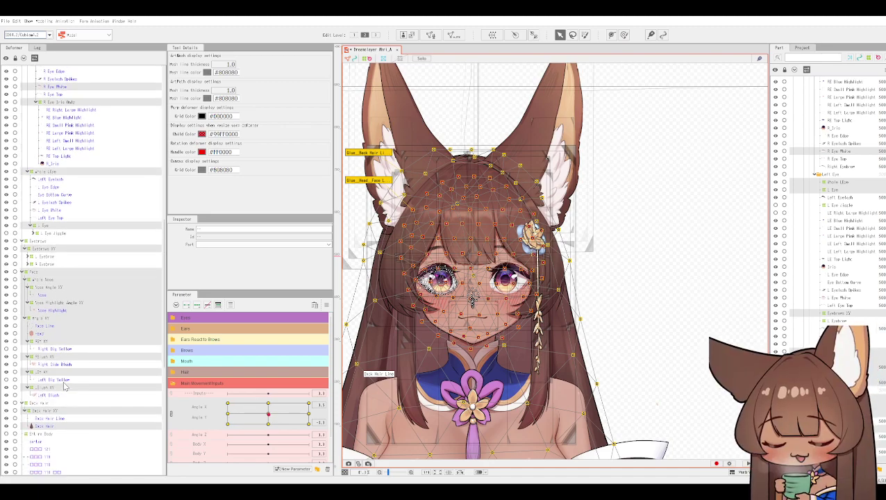
pyautogui.scroll(4, 71, 382)
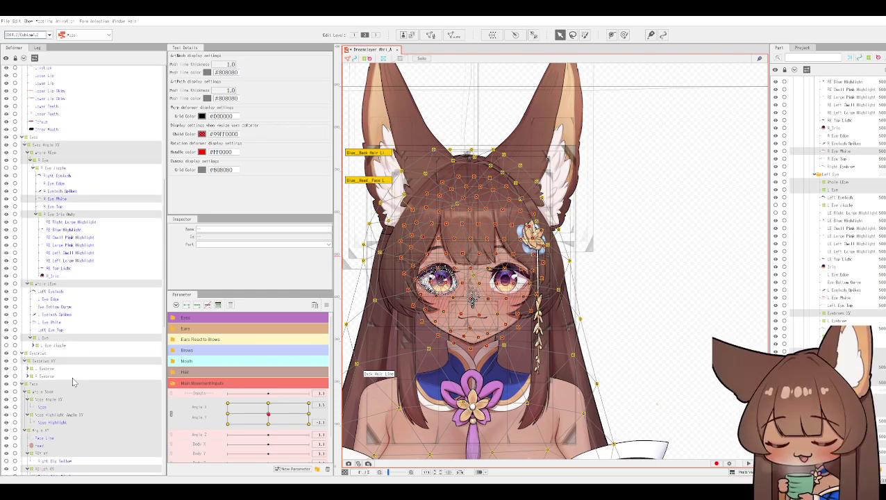
pyautogui.scroll(1, 73, 376)
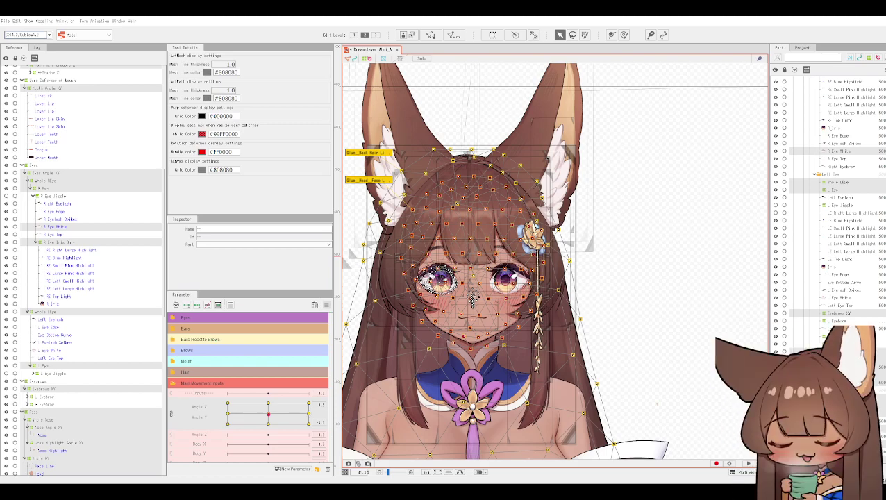
pyautogui.rightClick(322, 298)
pyautogui.click(373, 364)
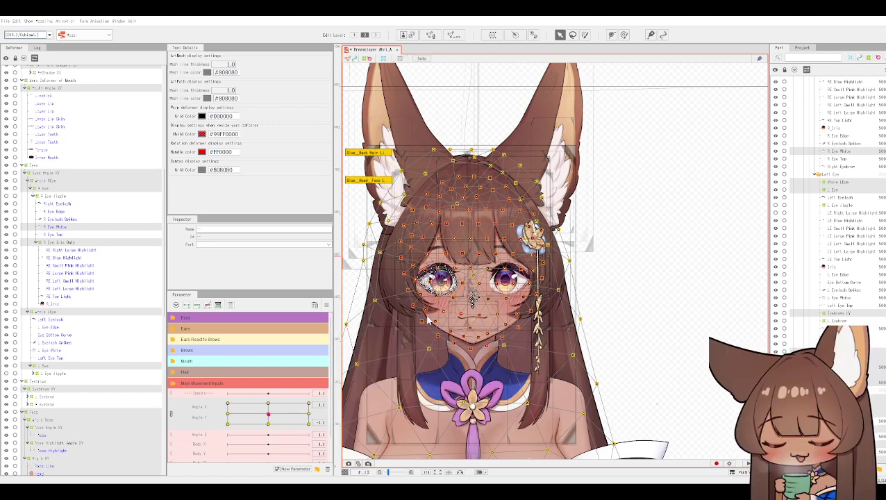
pyautogui.click(432, 319)
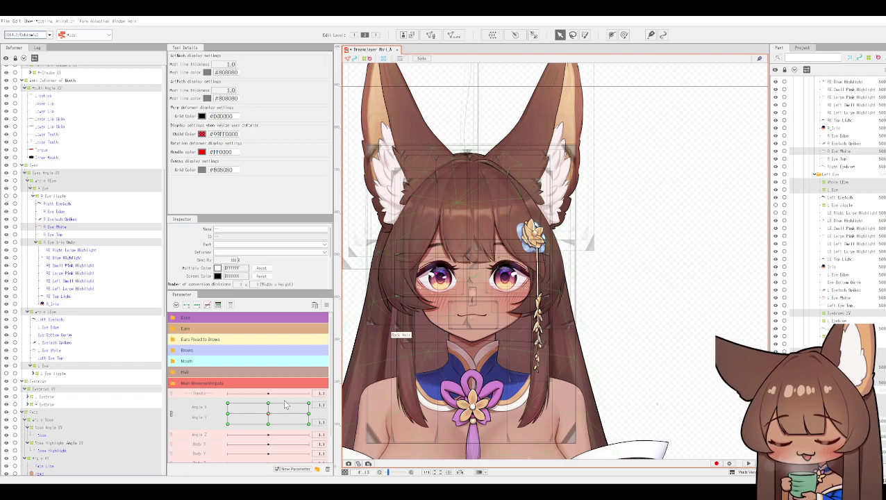
# Check the synthesized head turns at the corners of the angle range with the selection overlay hidden, and recentre the pose.
pyautogui.moveTo(269, 415); pyautogui.dragTo(340, 379)
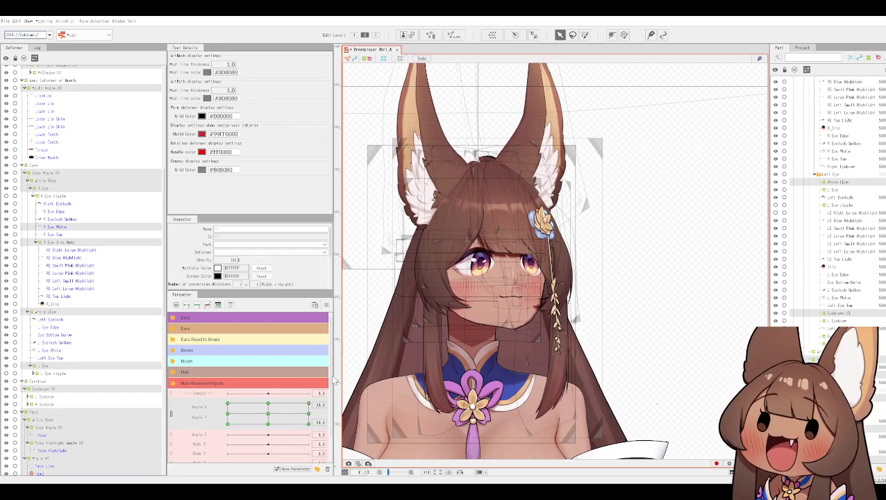
pyautogui.click(310, 405)
pyautogui.moveTo(312, 408); pyautogui.dragTo(317, 436)
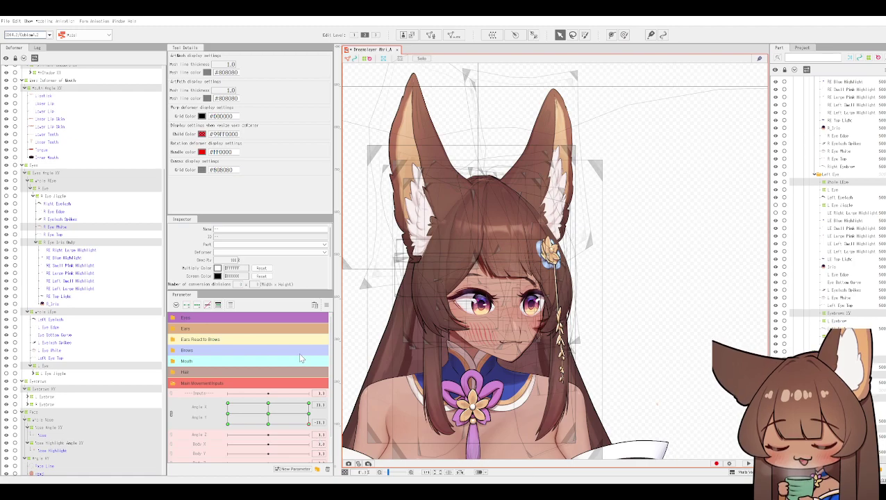
pyautogui.hotkey('ctrl', 'h')
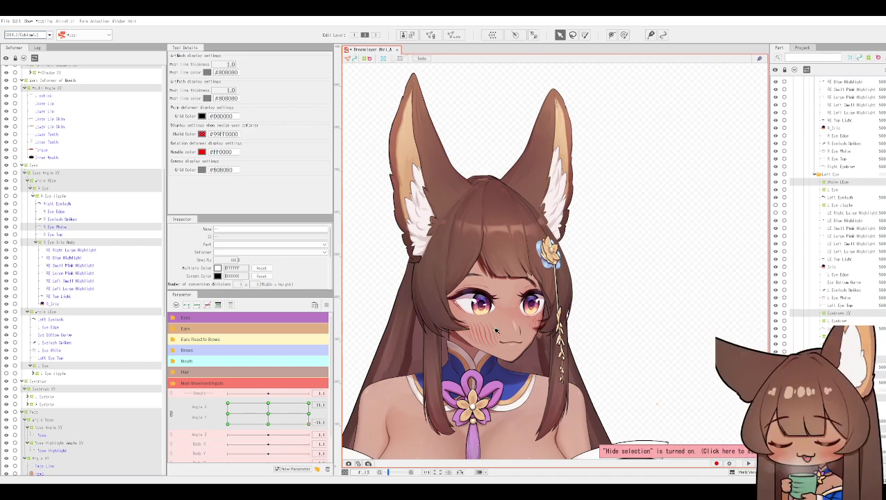
pyautogui.moveTo(310, 432); pyautogui.dragTo(184, 439)
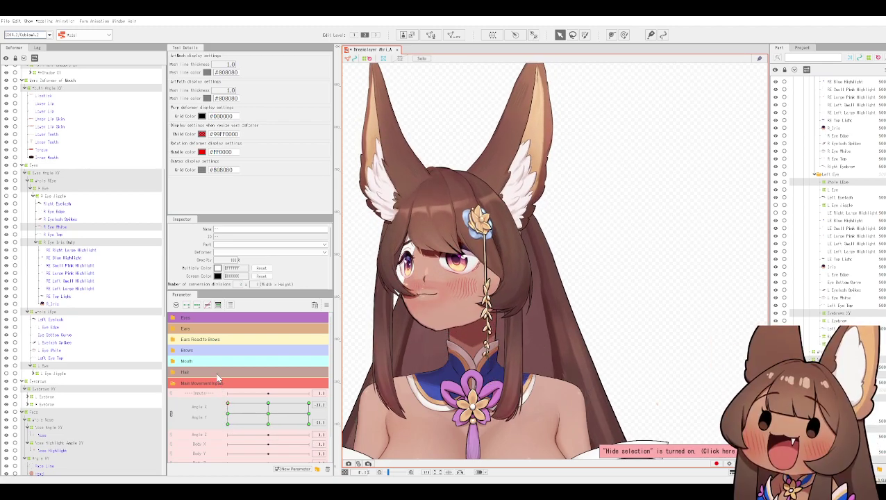
pyautogui.click(270, 417)
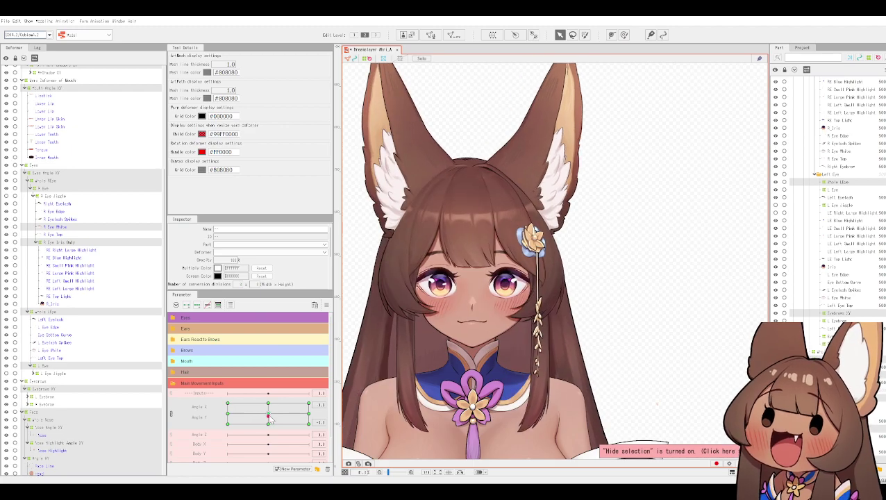
pyautogui.moveTo(269, 416); pyautogui.dragTo(269, 415)
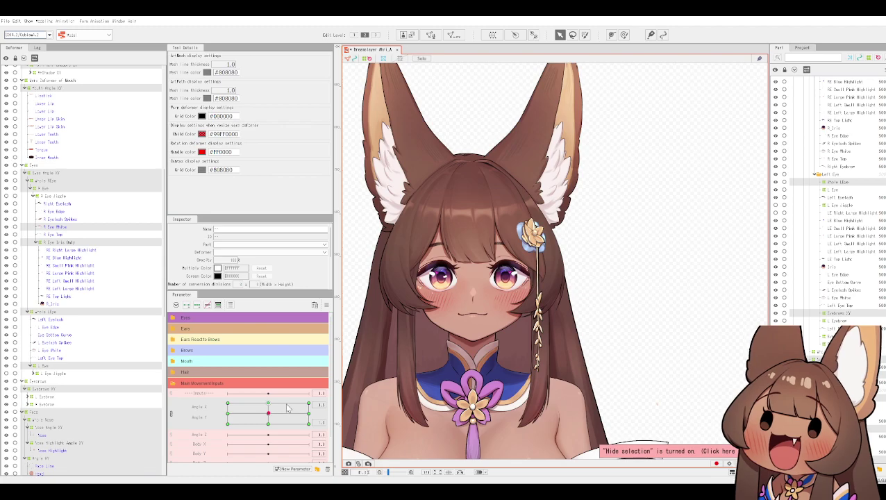
# Undo the corner synthesis applied to all selected objects.
pyautogui.hotkey('ctrl', 'z')
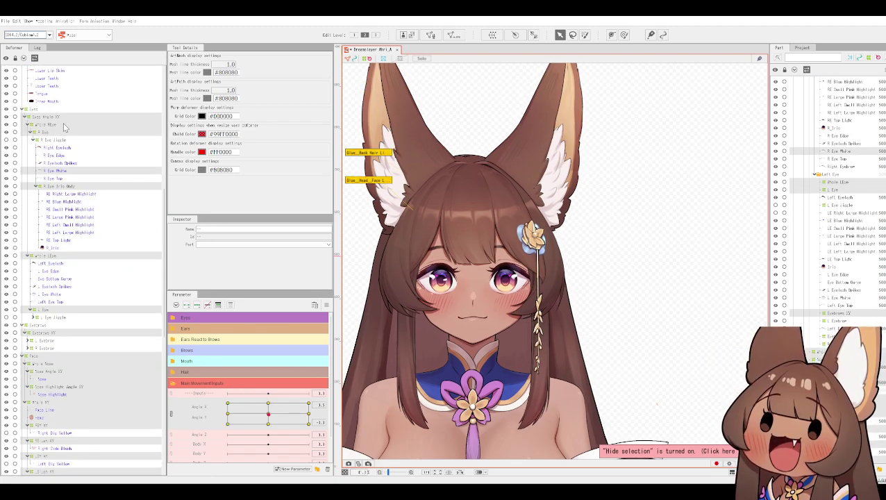
# Separate the linked Angle X and Angle Y parameters into individual sliders.
pyautogui.scroll(3, 66, 136)
pyautogui.scroll(2, 66, 137)
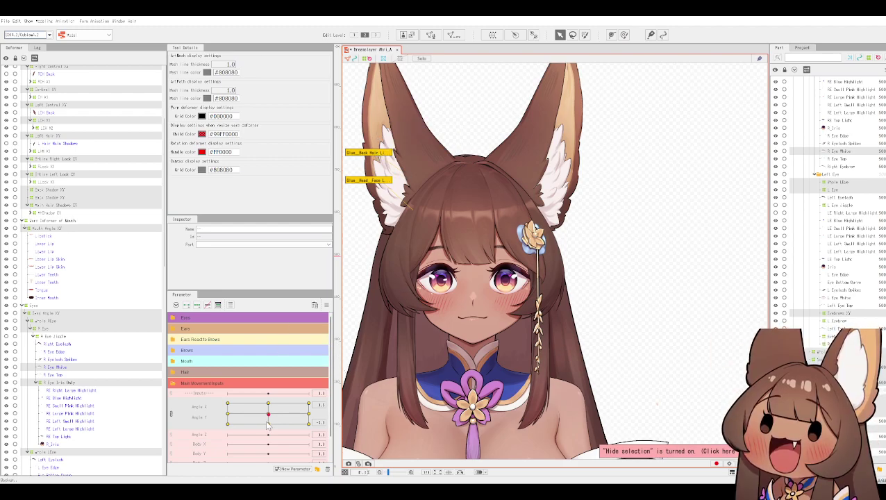
pyautogui.click(171, 415)
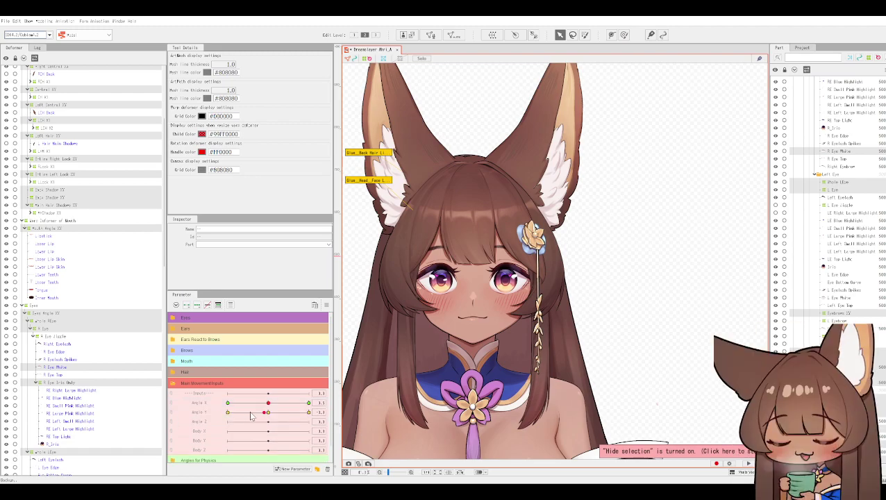
# Hide the Ornament XY deformer and both ears in the parts list, and collapse the Ears folder.
pyautogui.scroll(6, 84, 222)
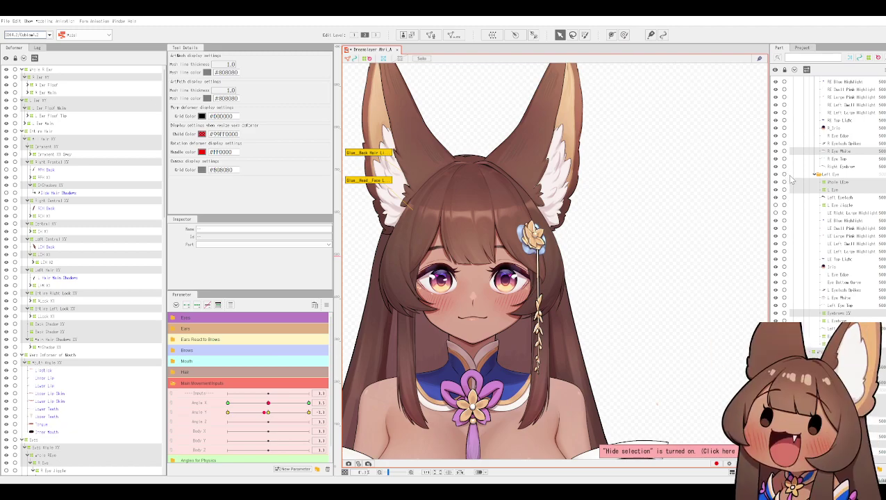
pyautogui.scroll(8, 792, 159)
pyautogui.scroll(10, 804, 139)
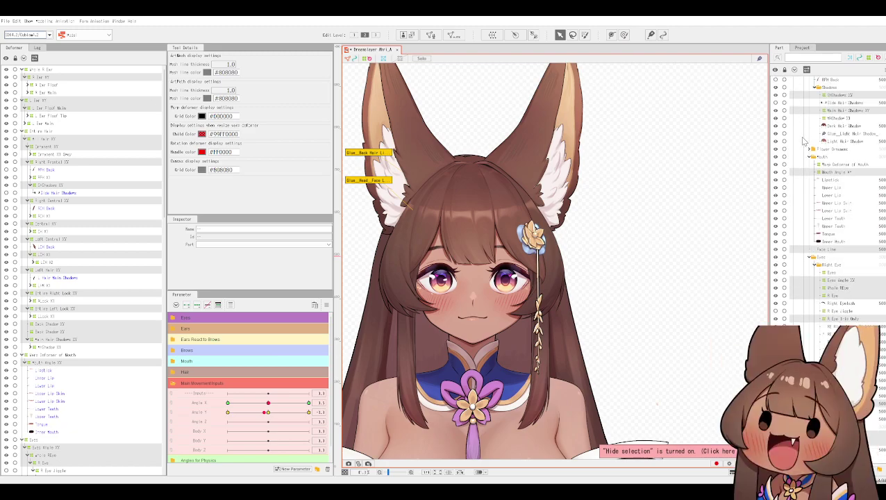
pyautogui.scroll(3, 838, 123)
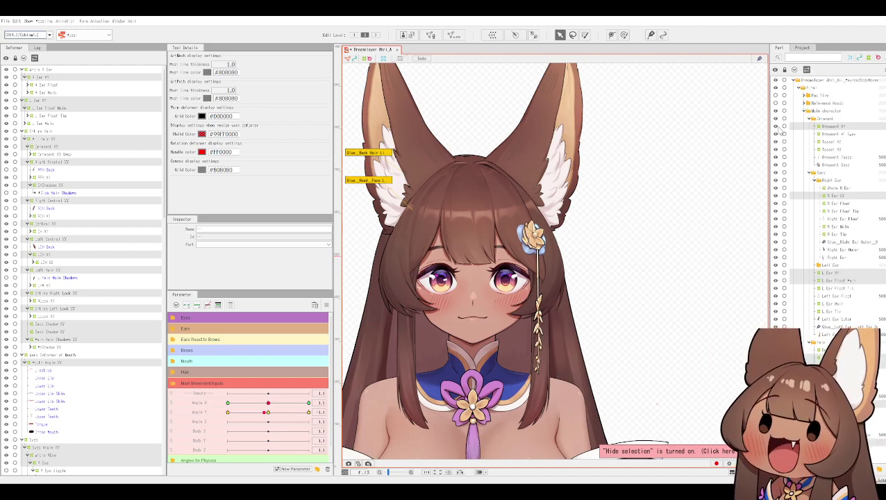
pyautogui.click(782, 131)
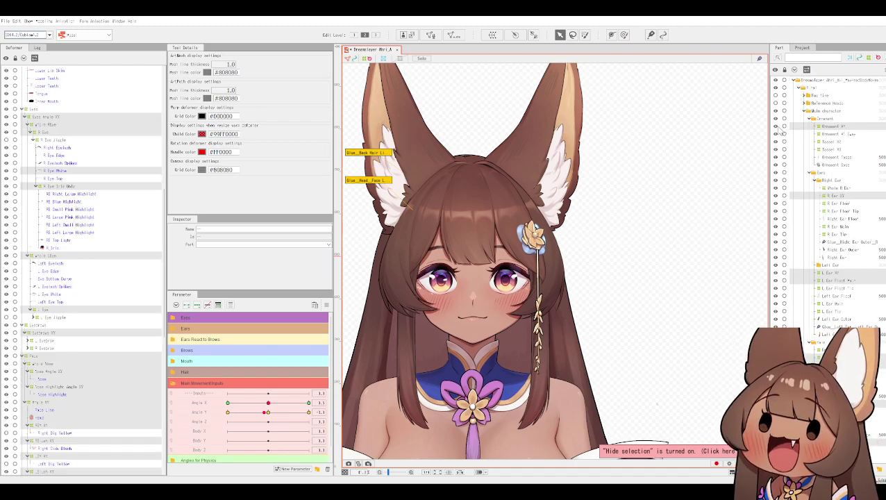
pyautogui.click(776, 173)
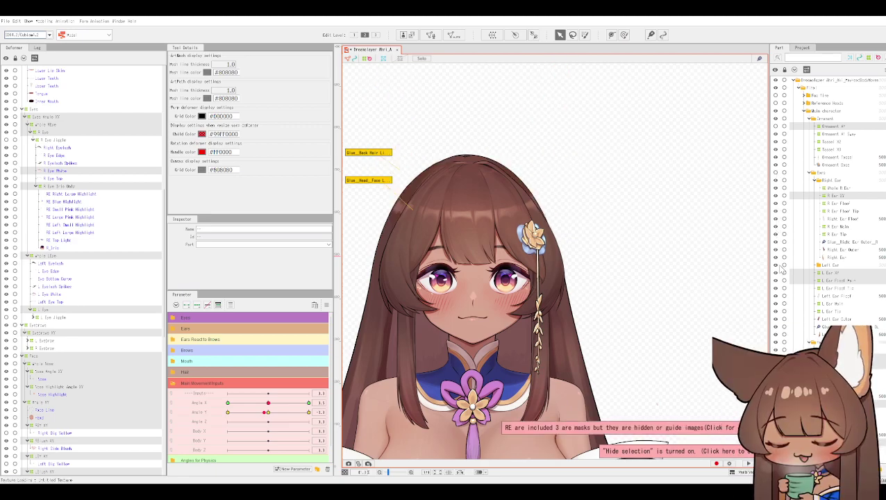
pyautogui.click(811, 173)
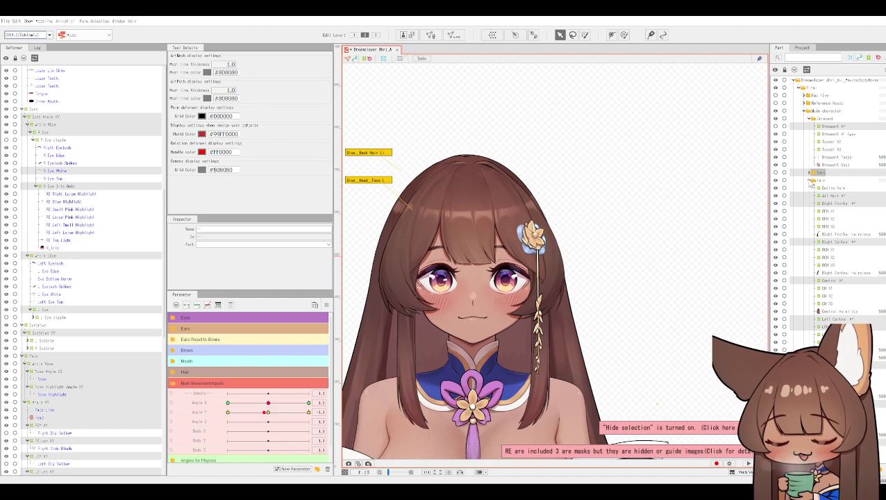
# Collapse the Hair folder and hide the hair, flower ornament, mouth and hair ornament.
pyautogui.click(810, 180)
pyautogui.click(775, 180)
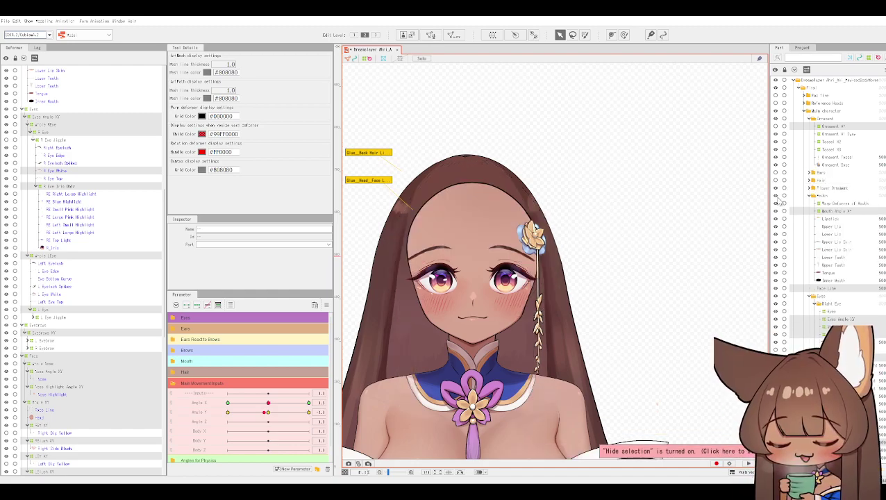
pyautogui.click(776, 188)
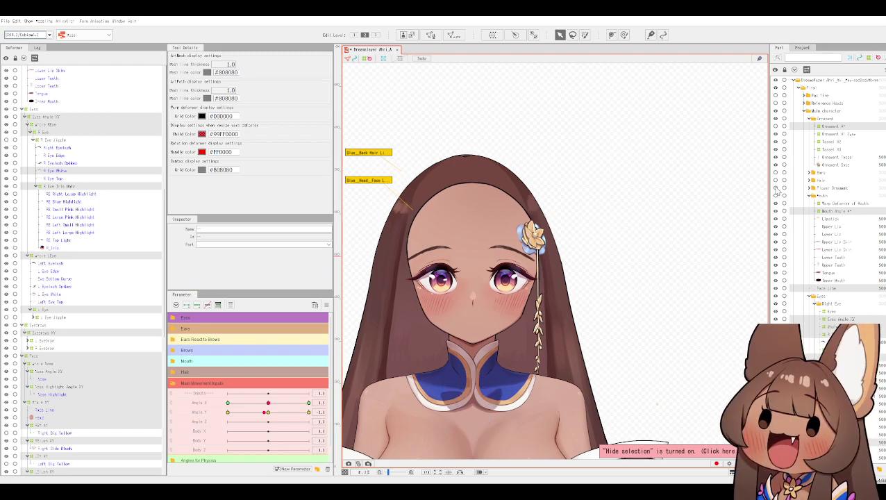
pyautogui.click(777, 126)
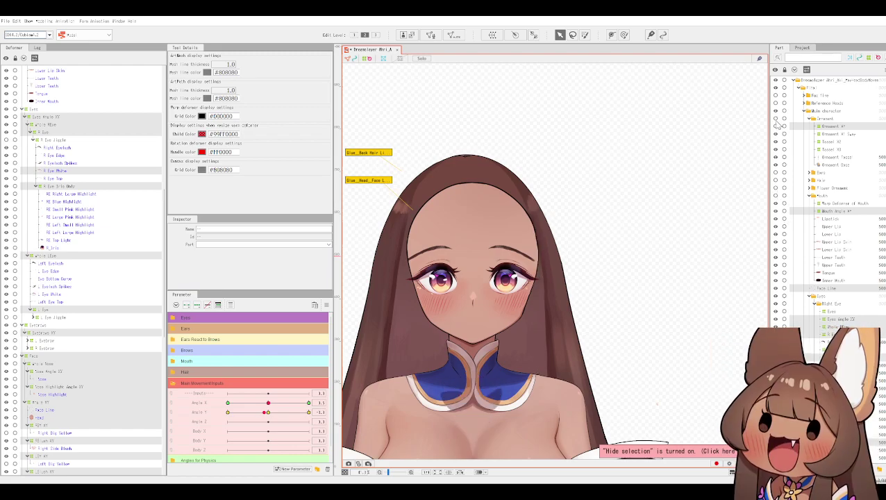
# Hide the eyes and eyebrows, and collapse the Eyes and Mouth folders in the parts list.
pyautogui.click(776, 297)
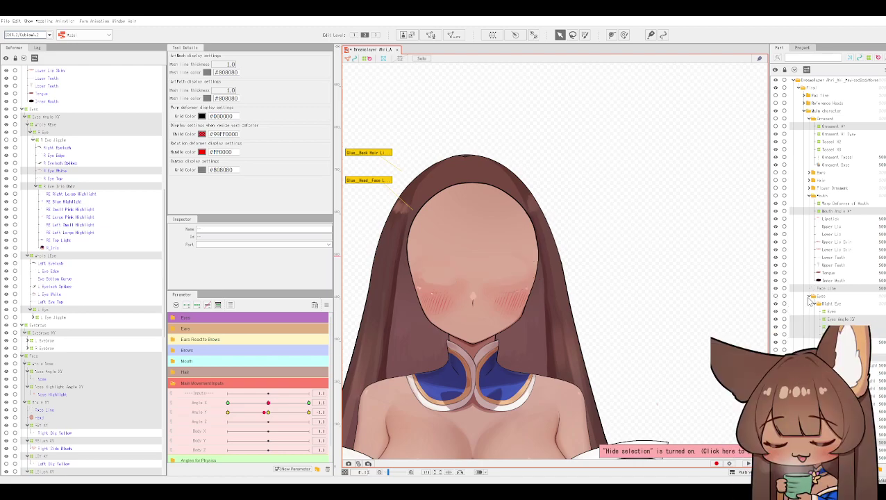
pyautogui.click(810, 298)
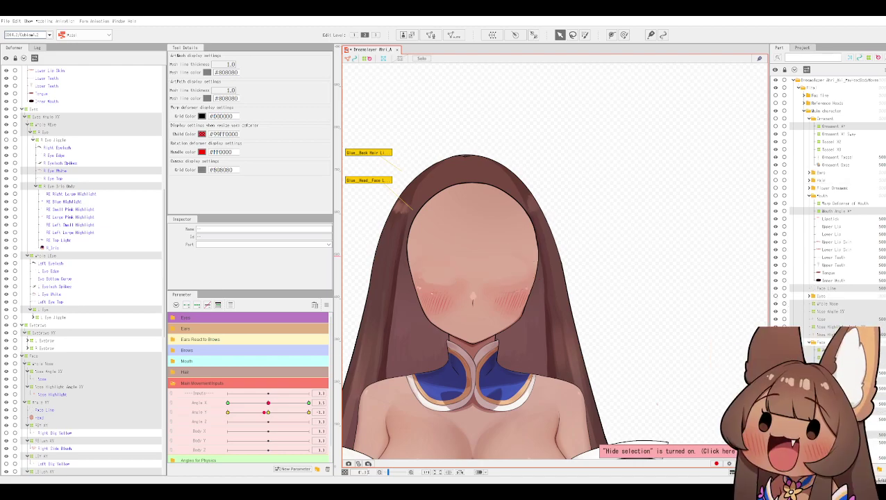
pyautogui.click(776, 342)
pyautogui.click(776, 342)
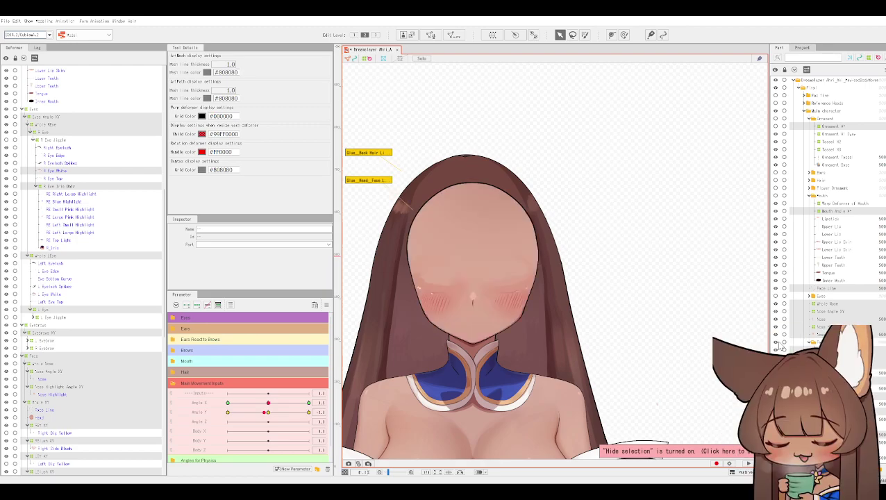
pyautogui.scroll(-2, 798, 328)
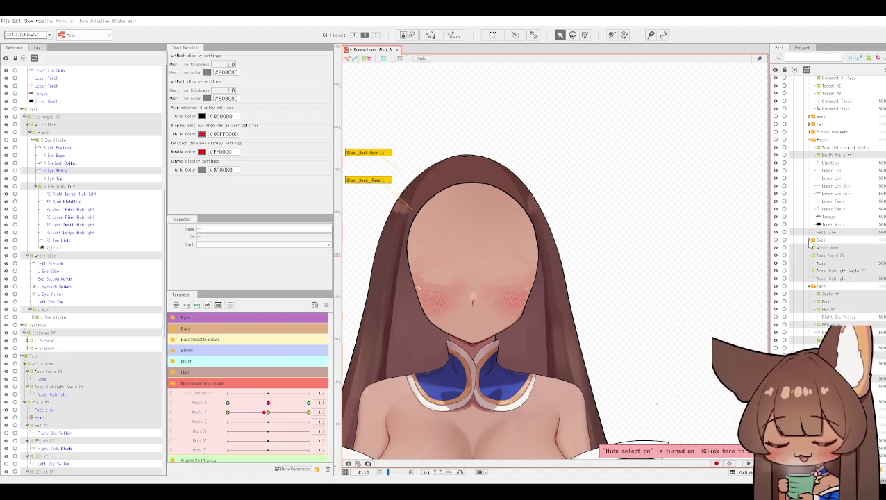
pyautogui.click(810, 241)
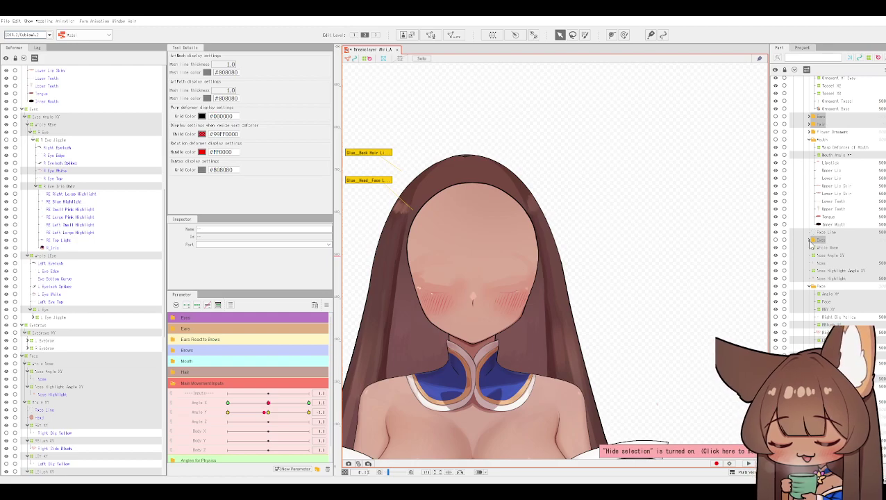
pyautogui.click(810, 140)
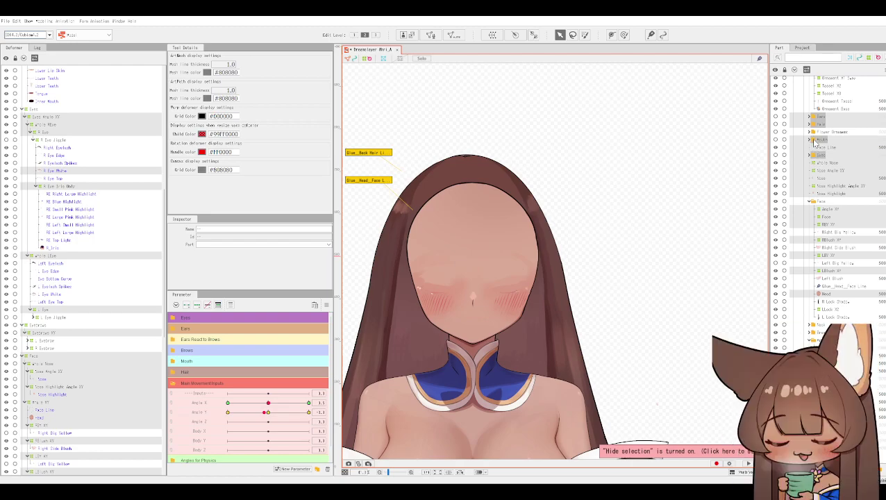
# Select the nose objects from Whole Nose through Nose Highlight in the parts list.
pyautogui.click(820, 178)
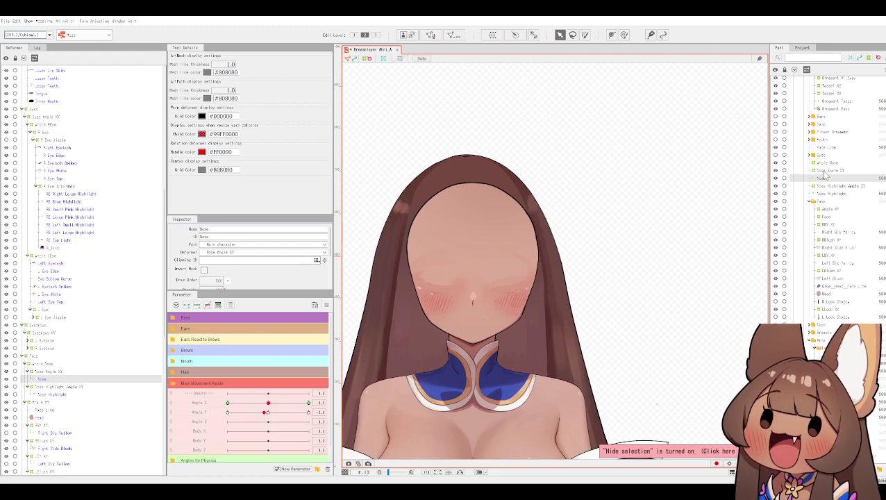
pyautogui.click(825, 164)
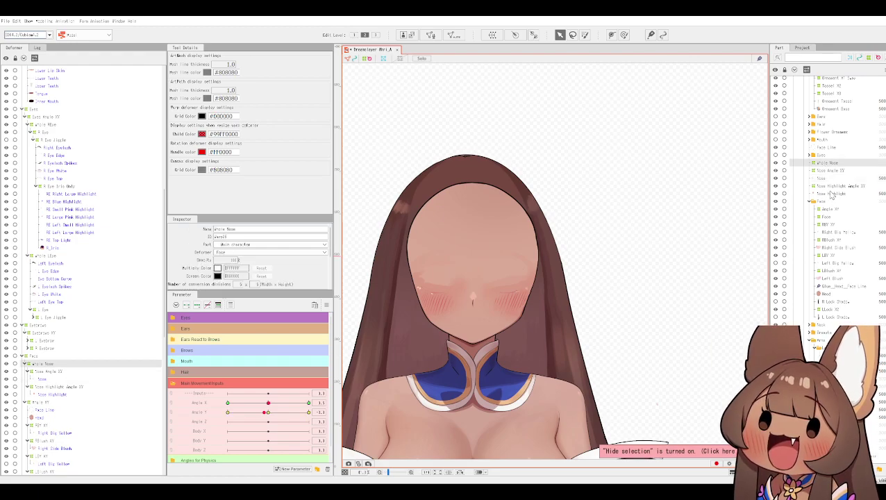
pyautogui.keyDown('shift'); pyautogui.click(829, 193); pyautogui.keyUp('shift')
pyautogui.rightClick(817, 165)
pyautogui.moveTo(824, 172)
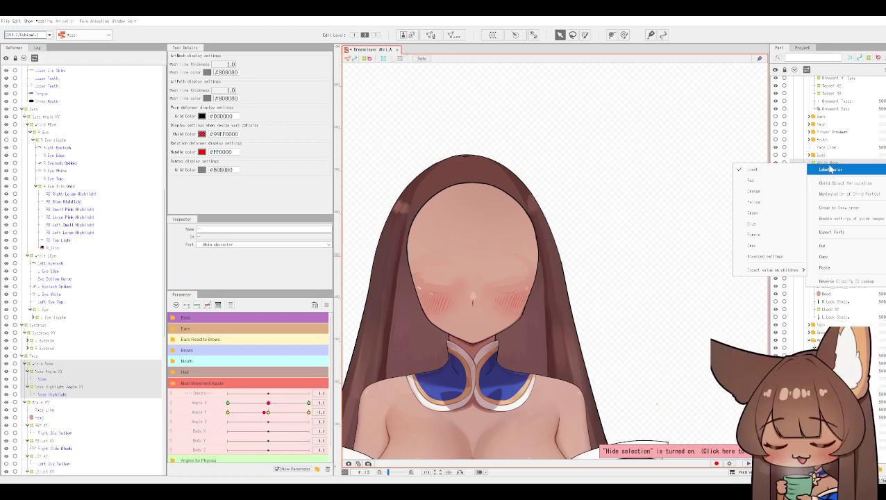
pyautogui.click(821, 72)
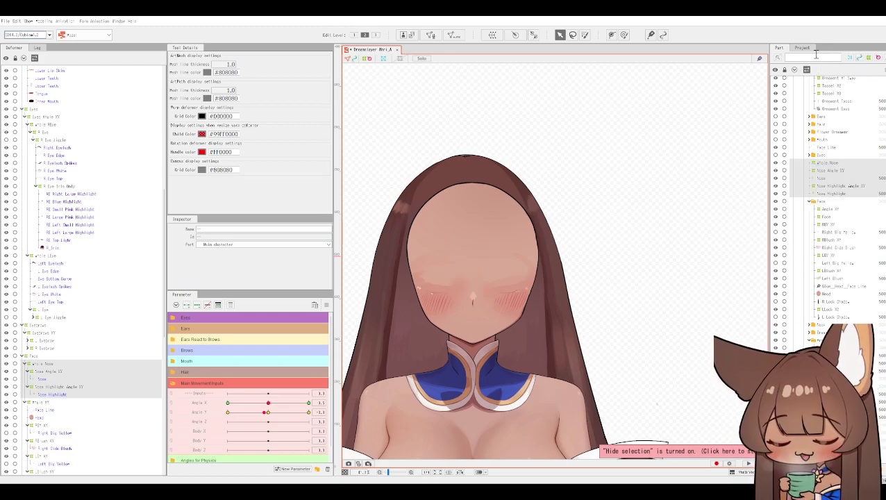
pyautogui.rightClick(798, 104)
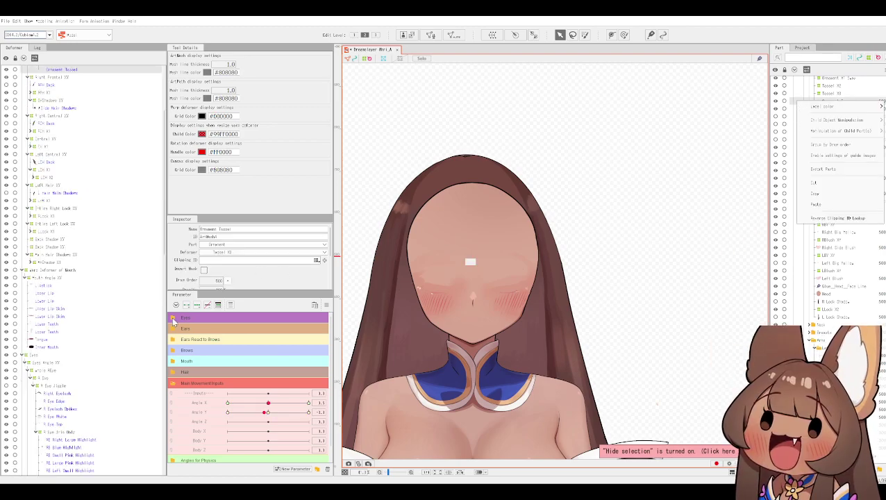
pyautogui.click(824, 248)
pyautogui.keyDown('shift'); pyautogui.click(823, 248); pyautogui.keyUp('shift')
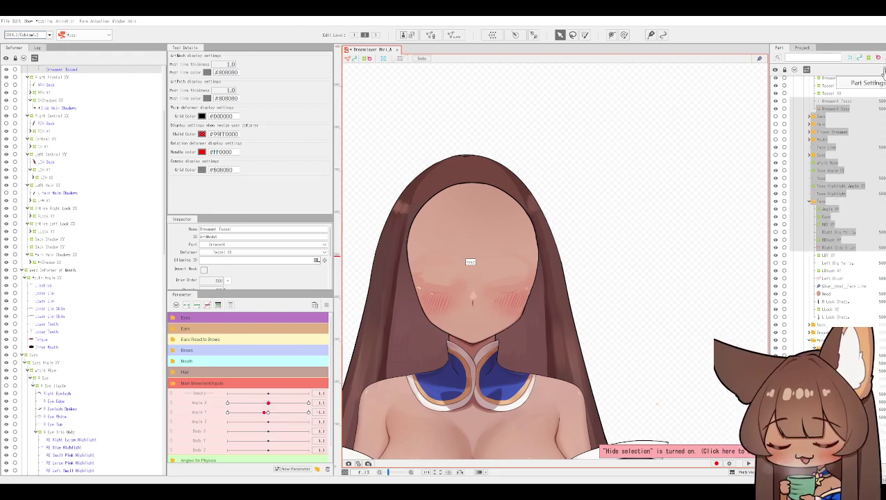
# Hide the nose, both cheek blushes and the back hair to isolate the bare head, and recentre Angle Y.
pyautogui.click(837, 233)
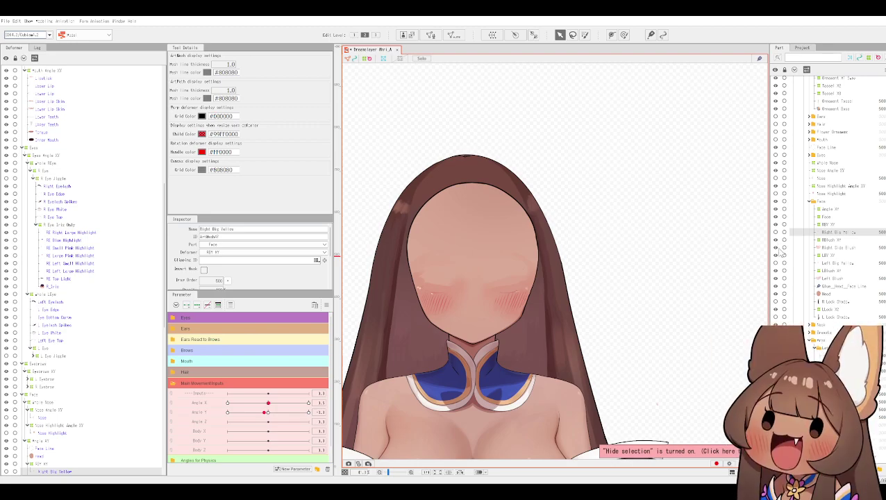
pyautogui.click(776, 248)
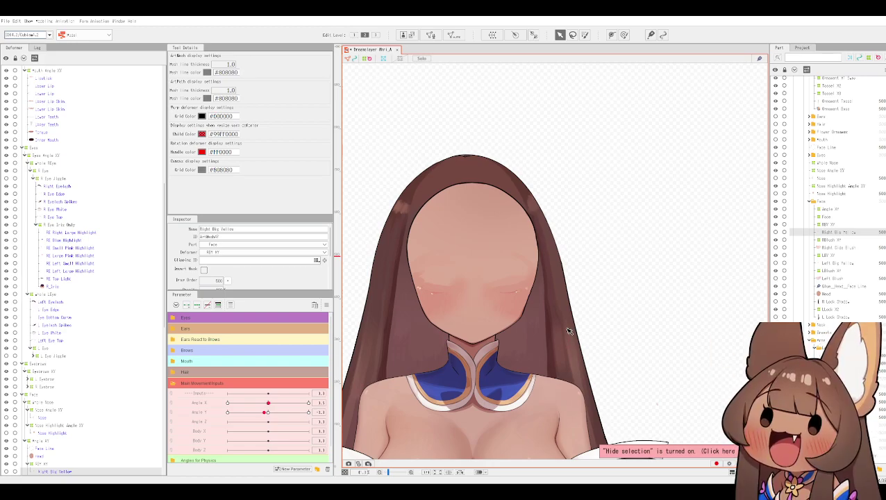
pyautogui.scroll(-2, 826, 193)
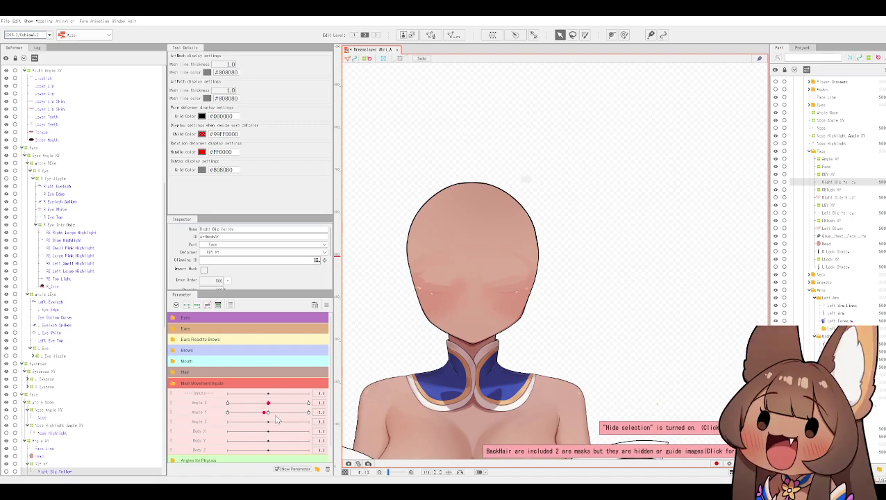
pyautogui.moveTo(267, 415)
pyautogui.mouseDown()
pyautogui.moveTo(314, 412)
pyautogui.moveTo(270, 414)
pyautogui.mouseUp()
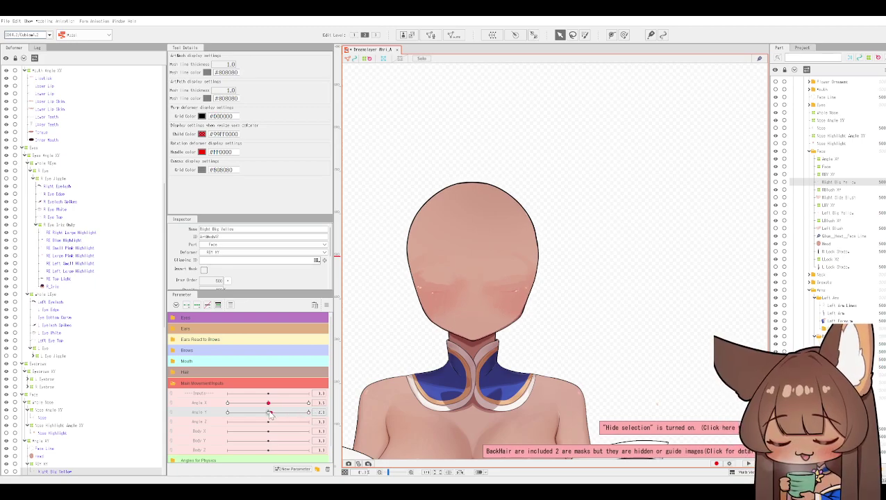
# Review the deformer hierarchy from the ears and hair down to the eyes, eyebrows and face.
pyautogui.scroll(5, 50, 175)
pyautogui.scroll(8, 51, 176)
pyautogui.scroll(1, 50, 177)
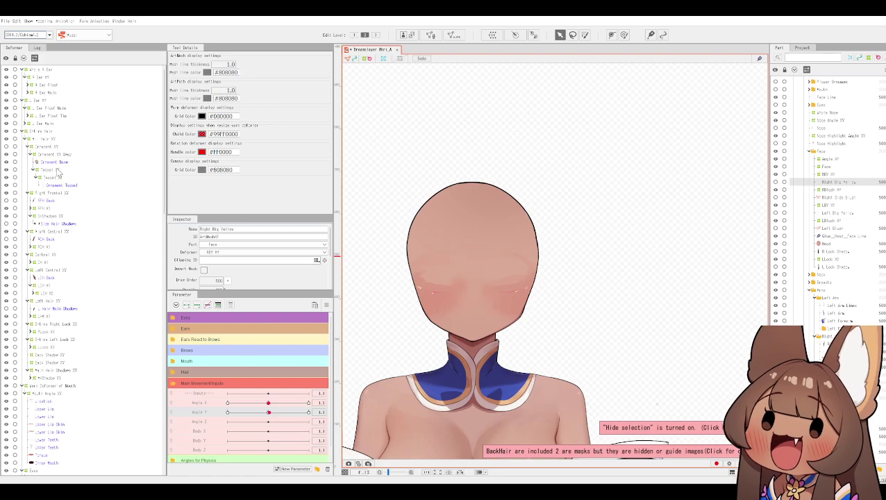
pyautogui.scroll(-4, 63, 368)
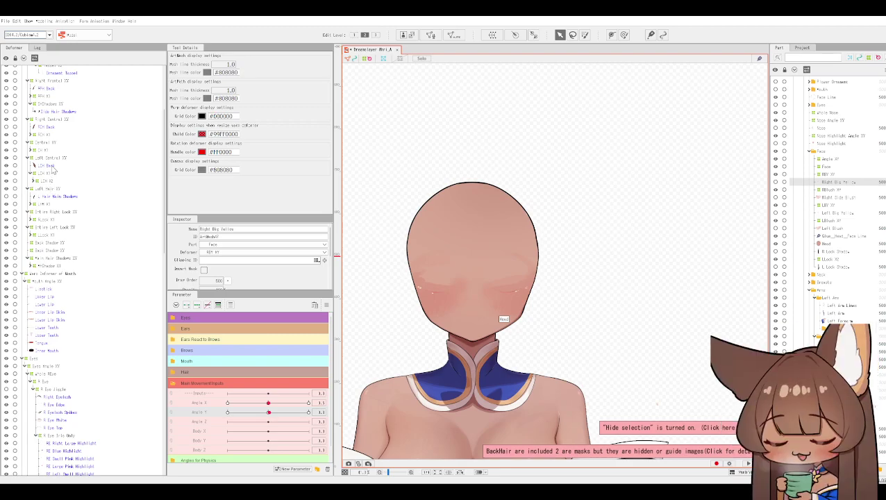
pyautogui.scroll(5, 61, 131)
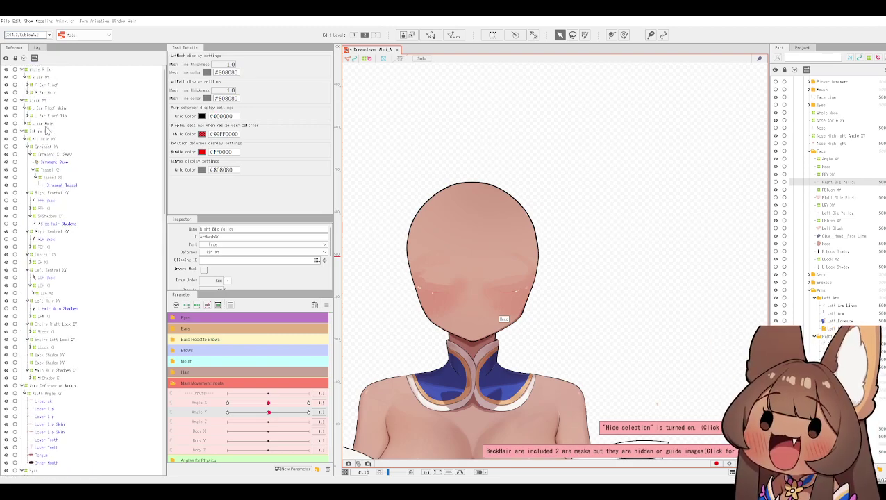
pyautogui.scroll(-4, 48, 130)
pyautogui.scroll(-10, 46, 130)
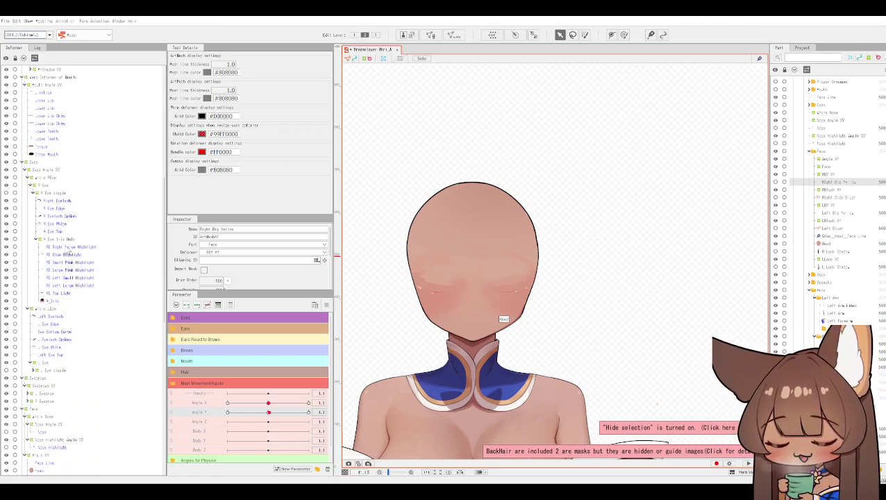
# Collapse the back hair branch of the deformer tree and select the Face deformer with its branch expanded.
pyautogui.click(50, 425)
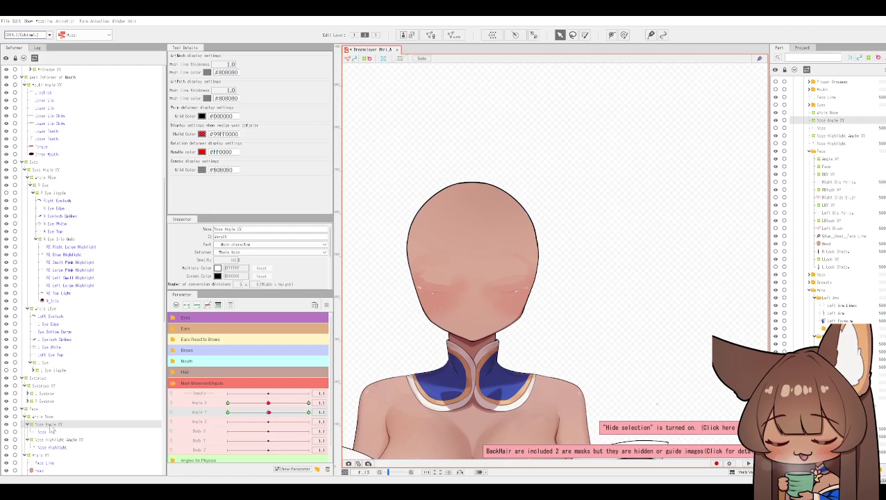
pyautogui.click(24, 410)
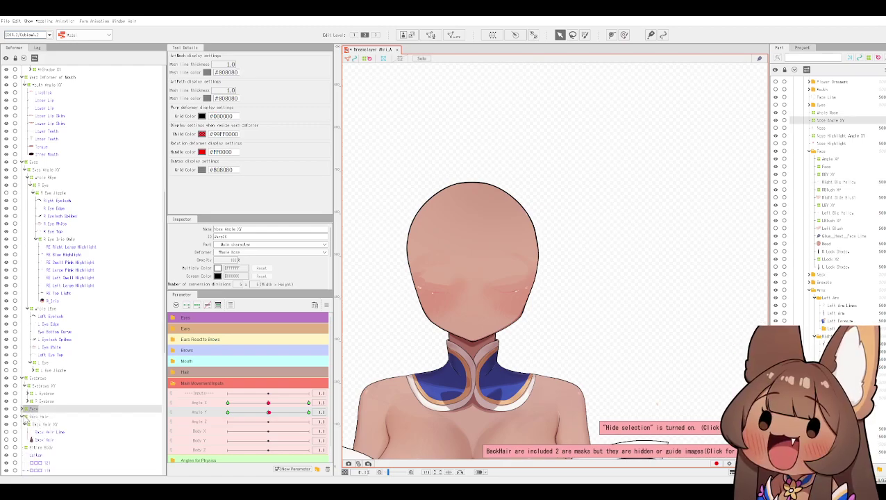
pyautogui.click(24, 416)
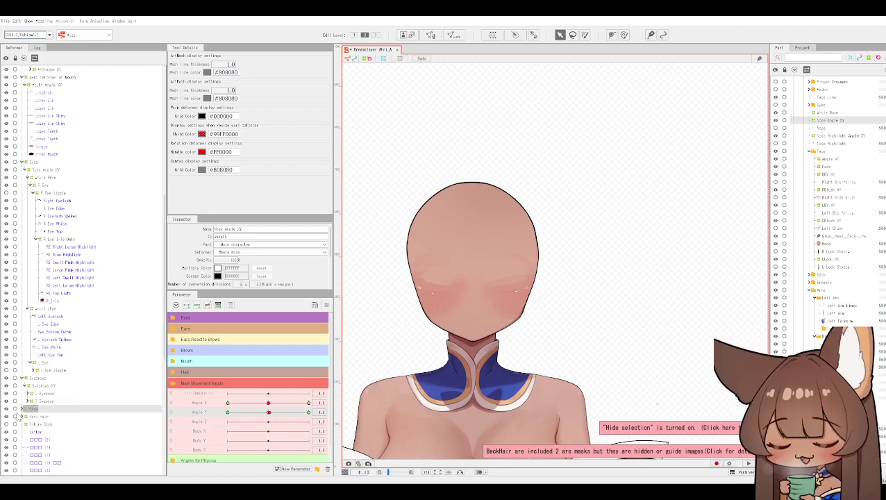
pyautogui.click(22, 409)
pyautogui.click(35, 410)
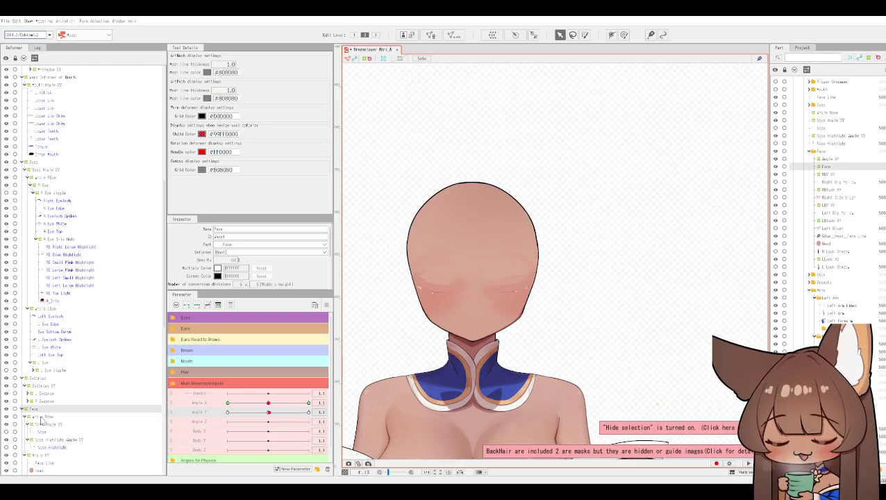
# Select the Nose Angle XY deformer, followed by the Angle XY deformer in the Face branch.
pyautogui.click(50, 425)
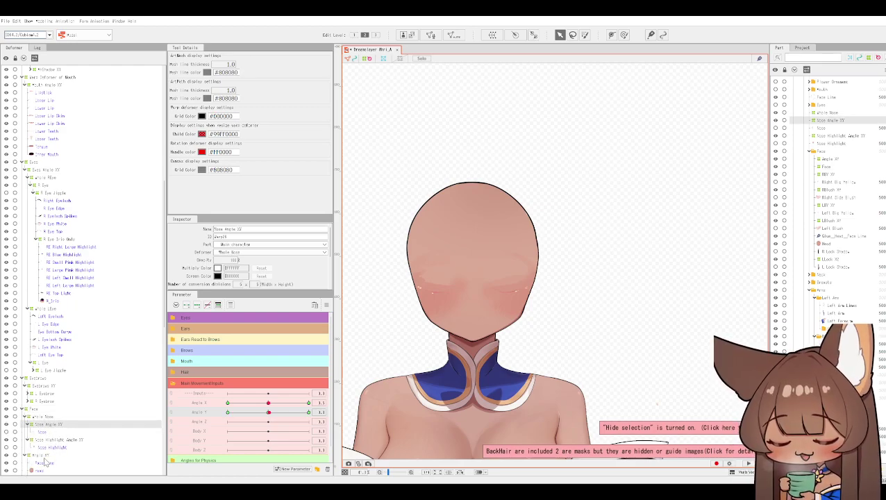
pyautogui.click(42, 455)
pyautogui.scroll(-2, 95, 320)
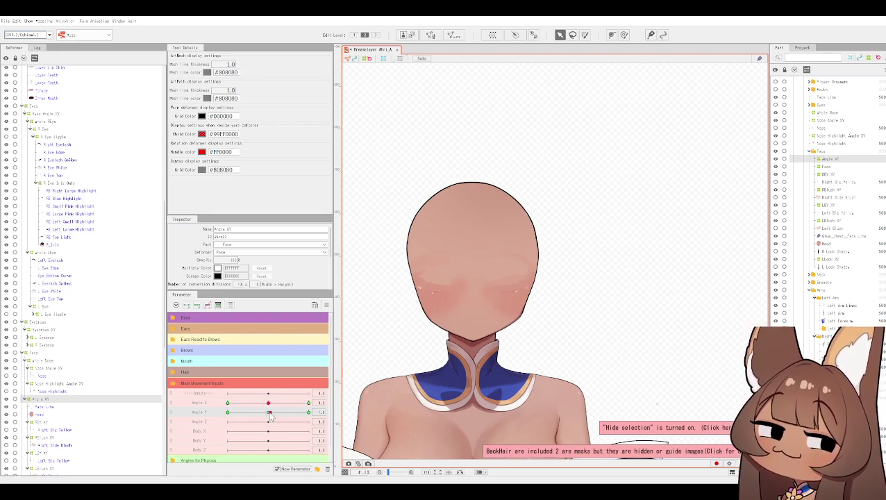
# Link the Angle X and Angle Y parameters into one two-axis control, test it around the centre, and unlink them.
pyautogui.moveTo(269, 414); pyautogui.dragTo(268, 413)
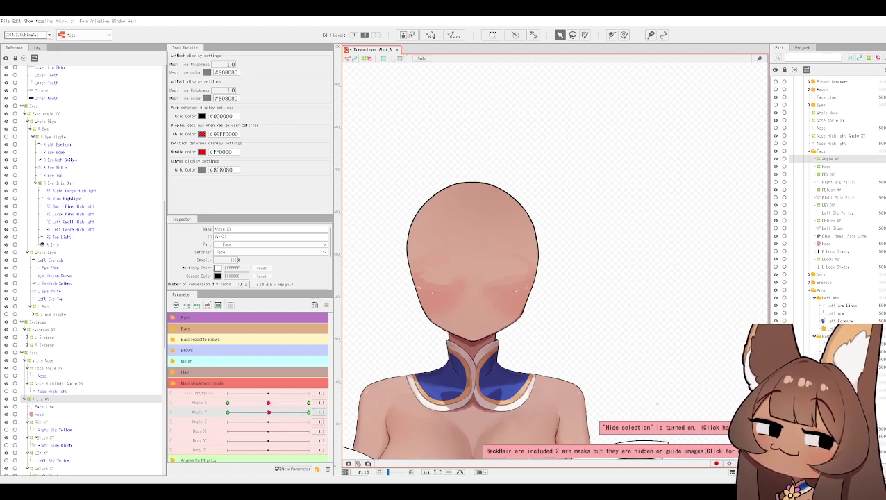
pyautogui.click(171, 408)
pyautogui.moveTo(269, 414)
pyautogui.mouseDown()
pyautogui.moveTo(309, 404)
pyautogui.moveTo(269, 414)
pyautogui.mouseUp()
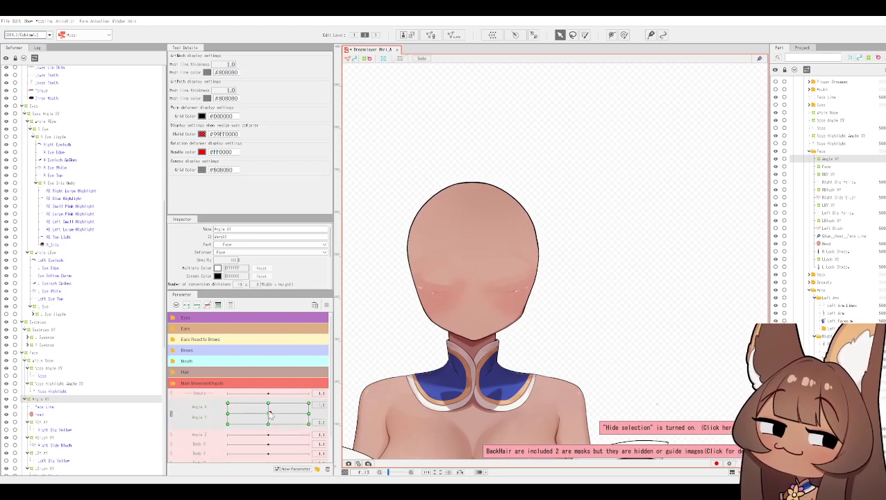
pyautogui.click(172, 413)
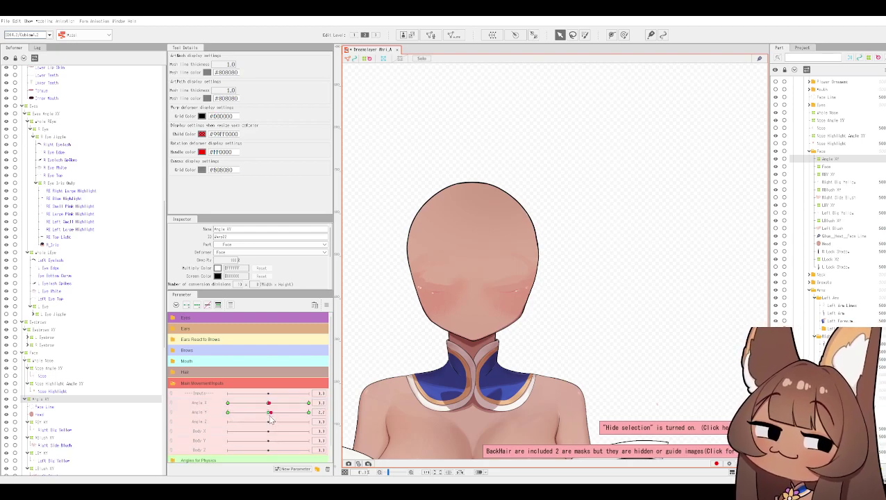
# Preview the head pose with Angle X and Angle Y at their maximum values.
pyautogui.moveTo(269, 403); pyautogui.dragTo(308, 403)
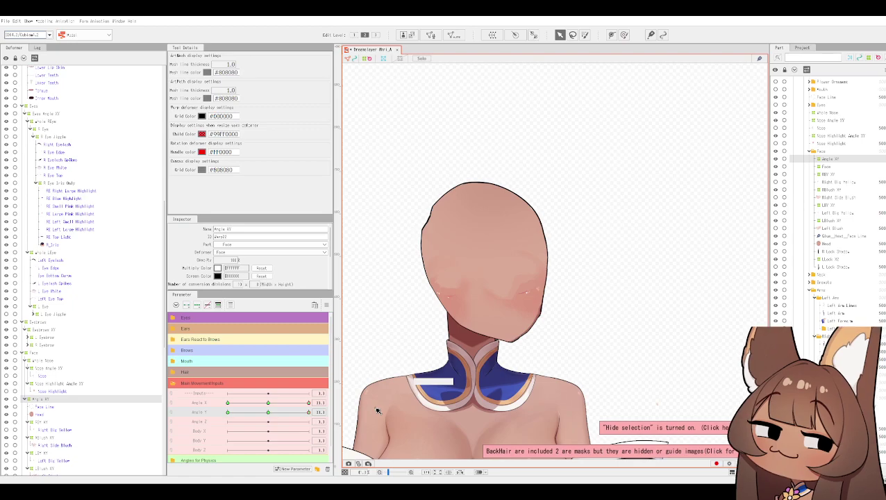
pyautogui.click(169, 409)
pyautogui.click(170, 409)
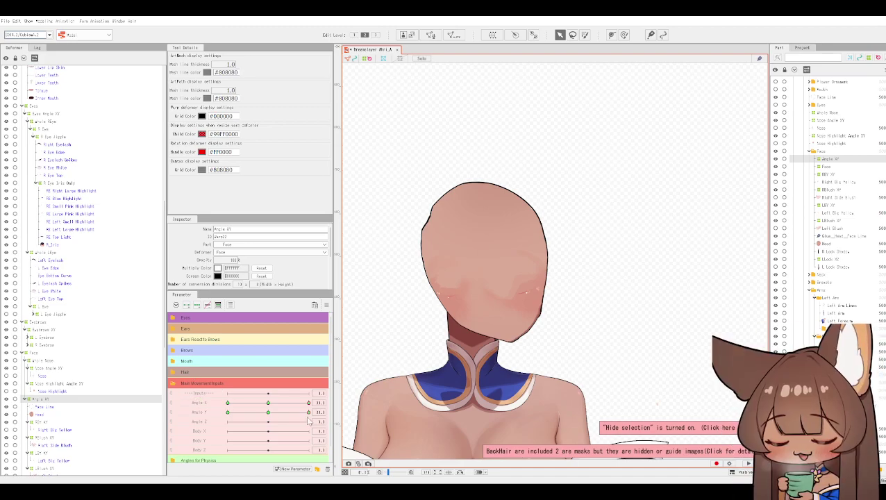
# Recentre Angle Y and swing Angle X to its minimum and back to its maximum to preview the sideways turn.
pyautogui.moveTo(270, 414)
pyautogui.mouseDown()
pyautogui.moveTo(221, 412)
pyautogui.moveTo(276, 412)
pyautogui.moveTo(269, 417)
pyautogui.mouseUp()
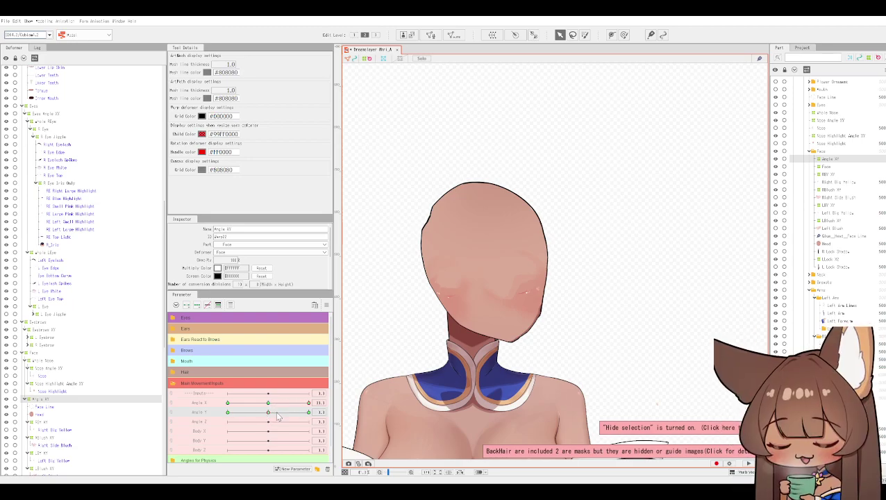
pyautogui.moveTo(307, 406); pyautogui.dragTo(193, 405)
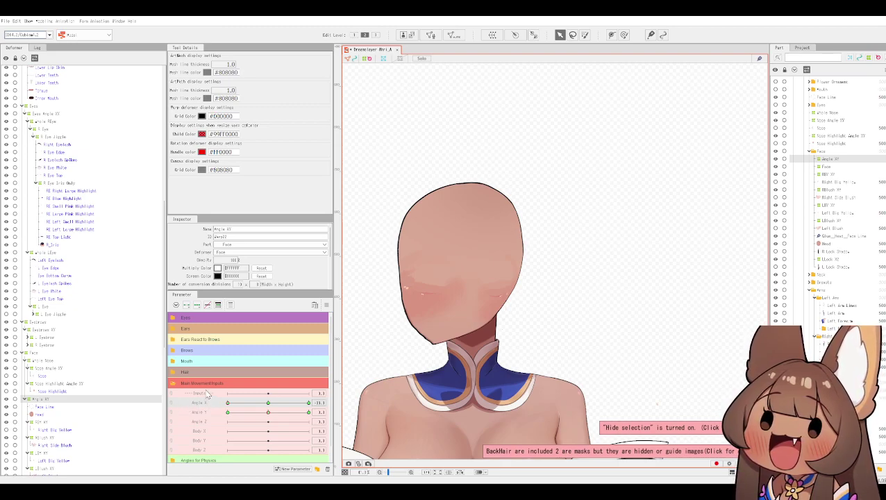
pyautogui.moveTo(233, 405); pyautogui.dragTo(346, 391)
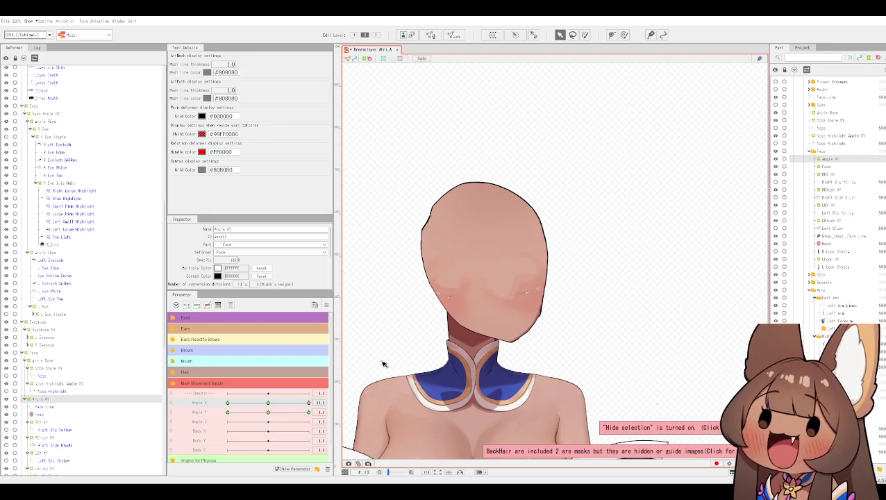
# Link Angle X and Angle Y, bring both to their maximum values, and separate the two parameters again.
pyautogui.moveTo(268, 409); pyautogui.dragTo(375, 403)
pyautogui.click(173, 407)
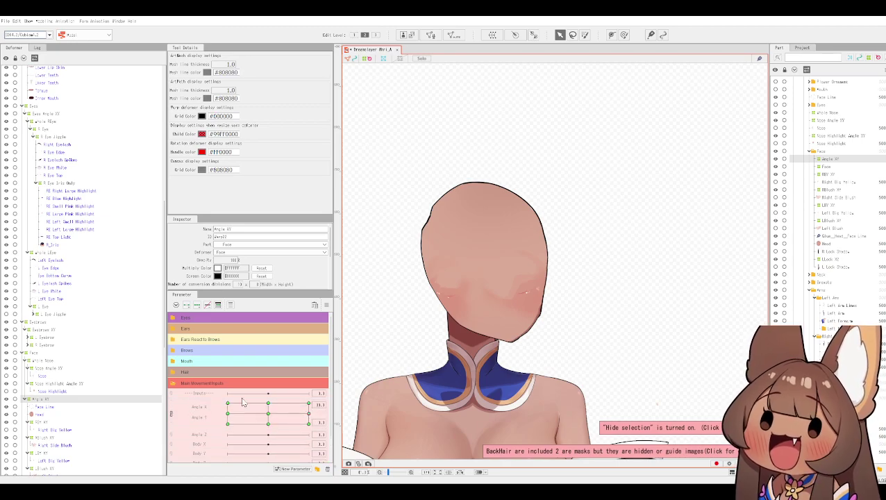
pyautogui.click(171, 417)
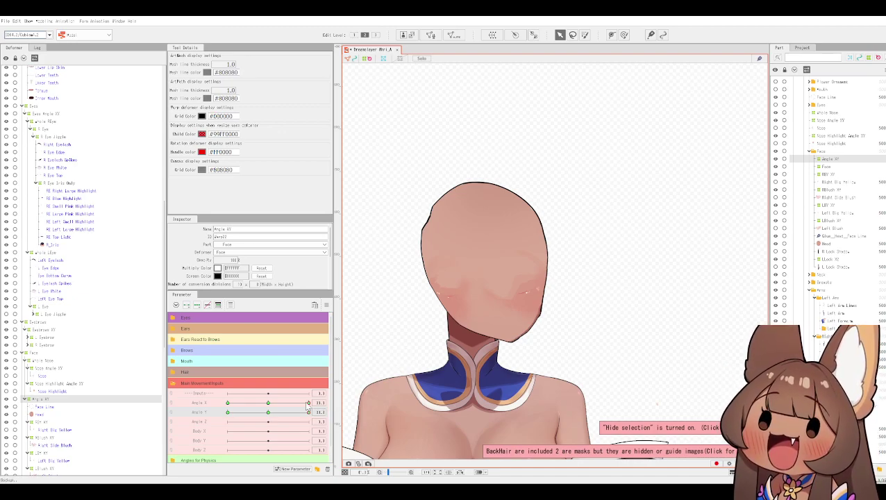
# Sweep Angle X through its range with Angle Y at maximum, ending at the maximum Angle X pose.
pyautogui.click(309, 402)
pyautogui.click(268, 403)
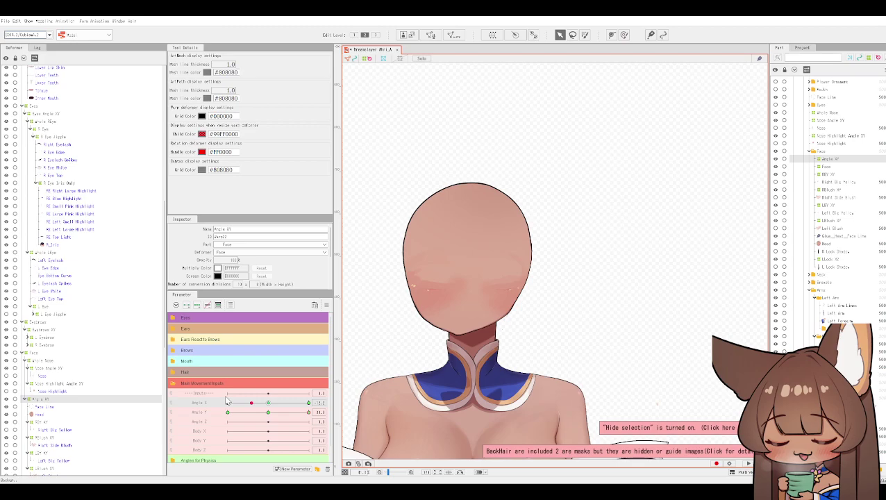
pyautogui.click(227, 403)
pyautogui.click(283, 402)
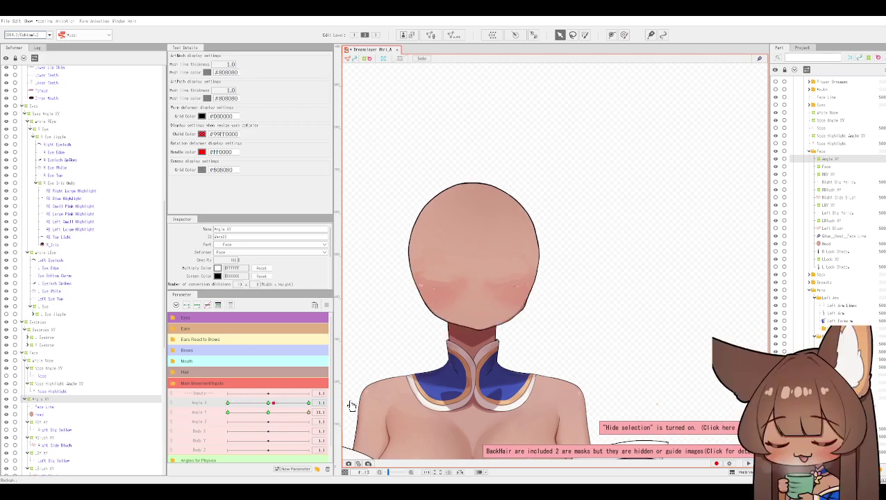
pyautogui.moveTo(424, 396); pyautogui.dragTo(426, 392)
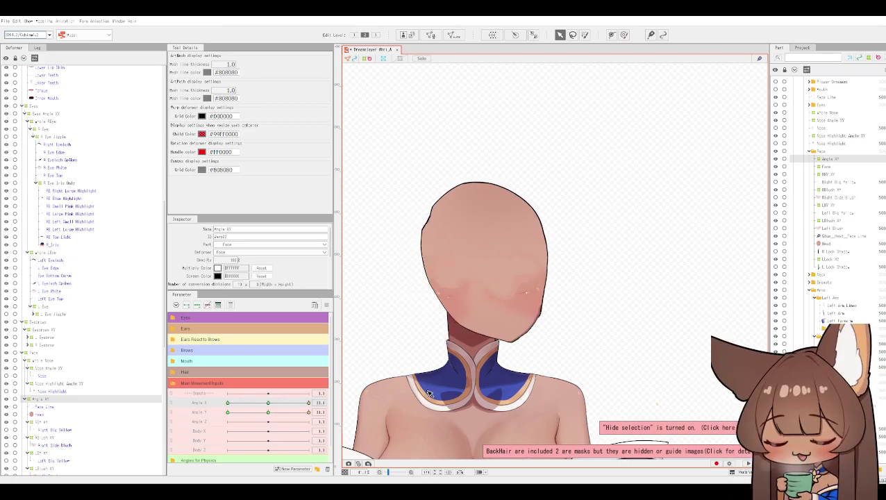
# Expand the Reference Heads folder and show it so the Reference Right Up head overlays the face.
pyautogui.scroll(5, 853, 128)
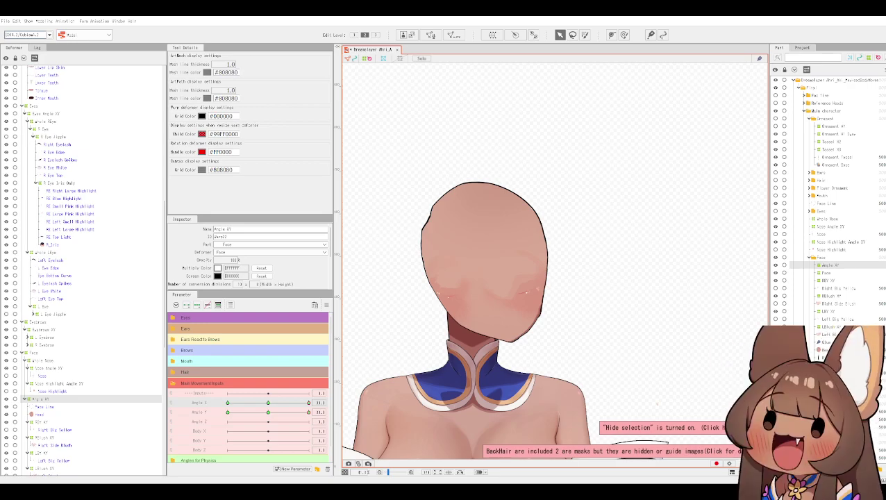
pyautogui.click(805, 103)
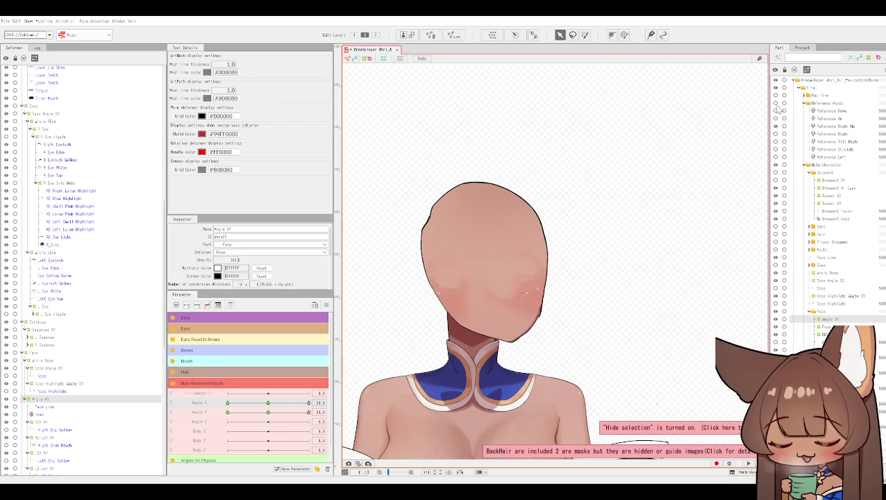
pyautogui.click(776, 104)
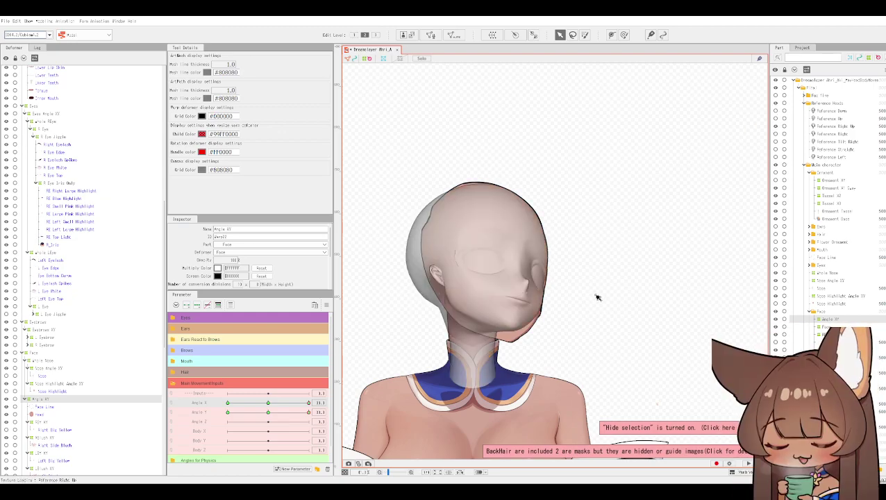
pyautogui.scroll(2, 595, 299)
pyautogui.moveTo(595, 299); pyautogui.dragTo(672, 273)
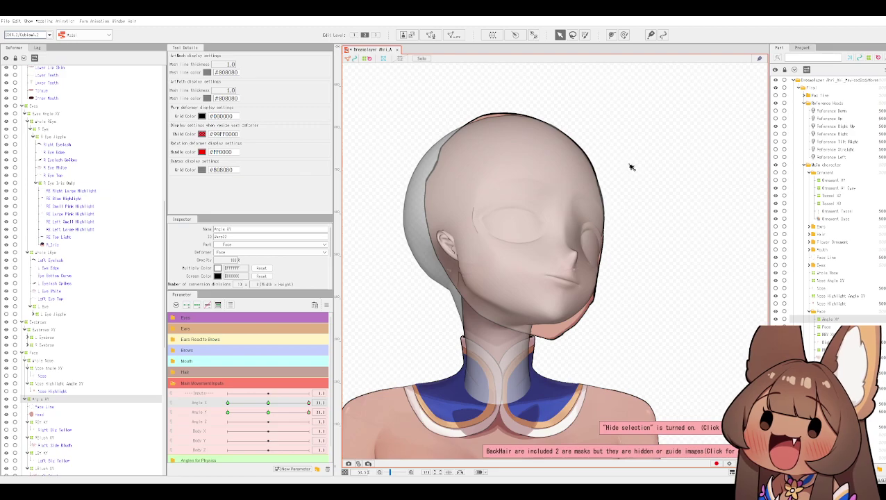
# Compare the face against Reference Right and Reference Right Up, leaving only Reference Right Up shown.
pyautogui.click(775, 138)
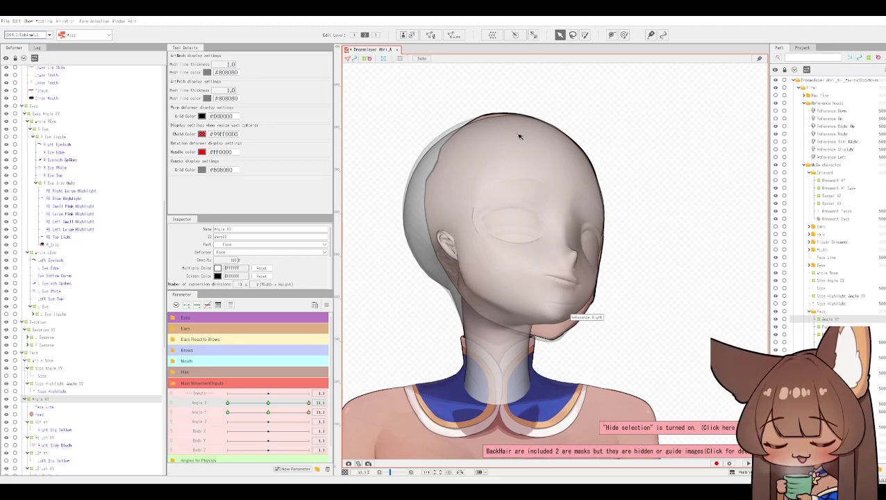
pyautogui.click(776, 129)
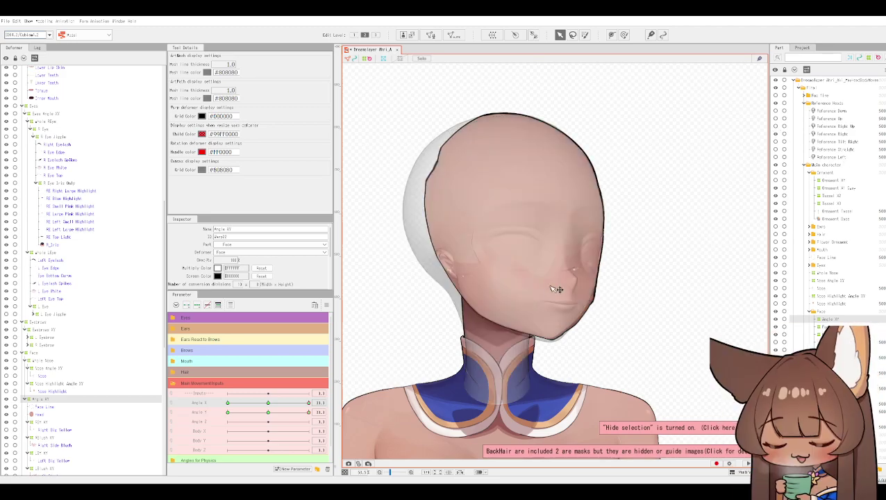
pyautogui.click(776, 134)
pyautogui.click(776, 127)
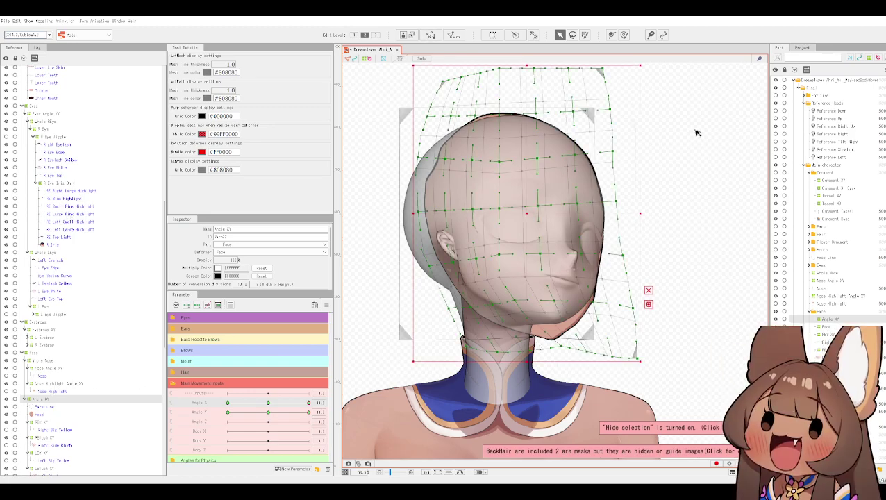
# Set the Bezier edit type of the Angle XY deformer to Smooth3.
pyautogui.moveTo(722, 124); pyautogui.dragTo(743, 172)
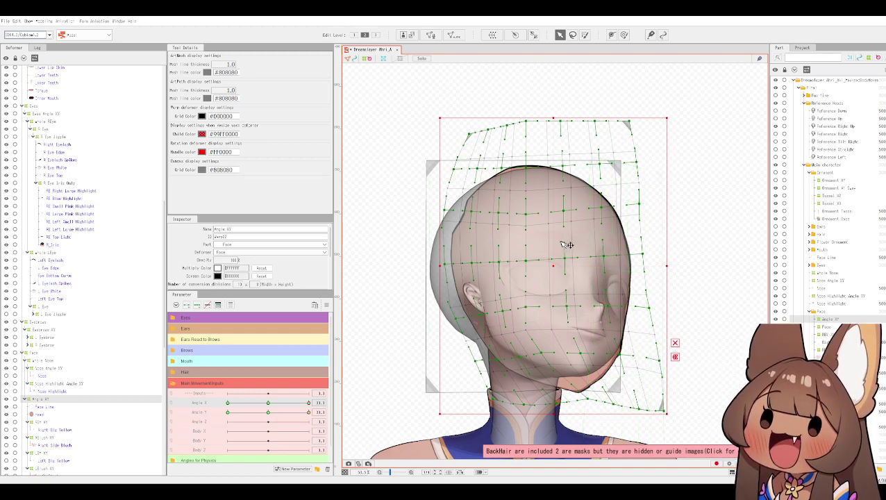
pyautogui.scroll(-3, 269, 258)
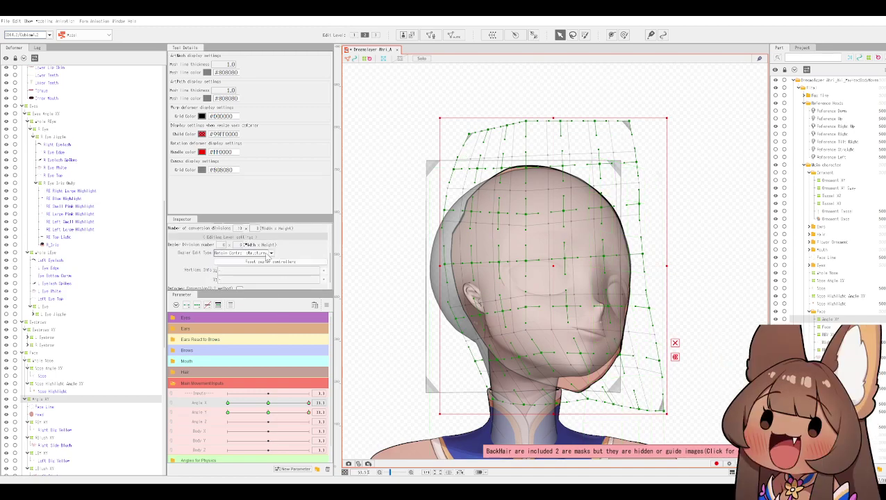
pyautogui.click(271, 253)
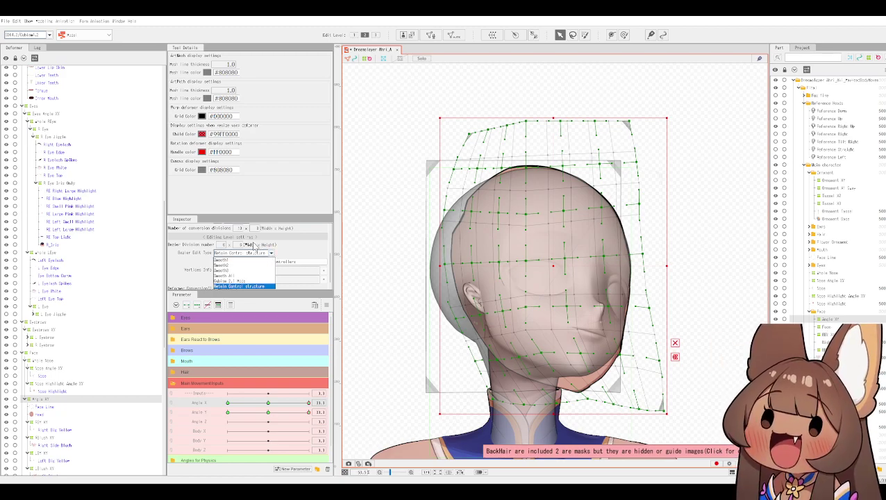
pyautogui.click(235, 272)
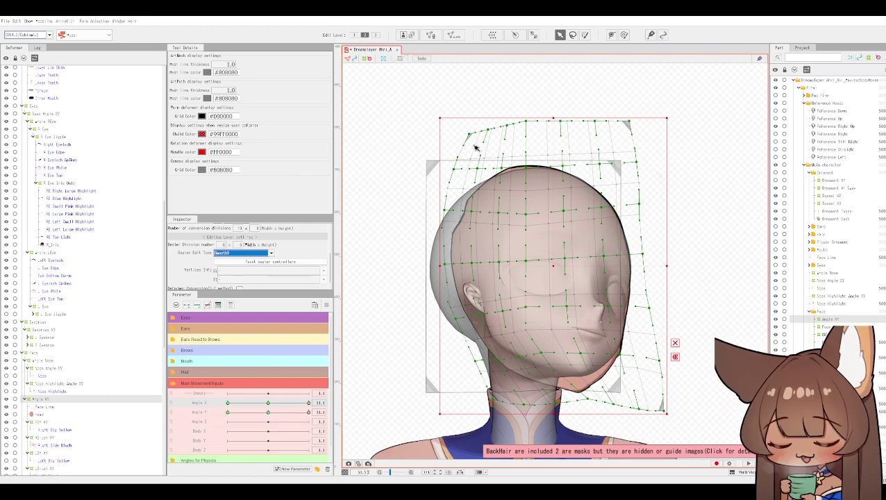
# Pull the Angle XY deformer's upper-left corner and its left-edge control points outward, down to the lower-left corner.
pyautogui.moveTo(470, 136)
pyautogui.mouseDown()
pyautogui.moveTo(442, 139)
pyautogui.moveTo(454, 136)
pyautogui.mouseUp()
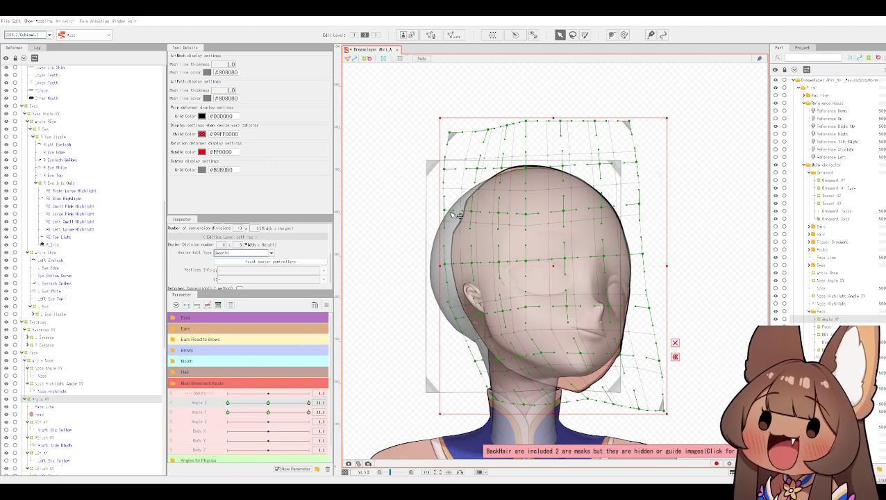
pyautogui.moveTo(448, 266); pyautogui.dragTo(442, 265)
pyautogui.moveTo(459, 320); pyautogui.dragTo(451, 322)
pyautogui.moveTo(477, 365); pyautogui.dragTo(461, 364)
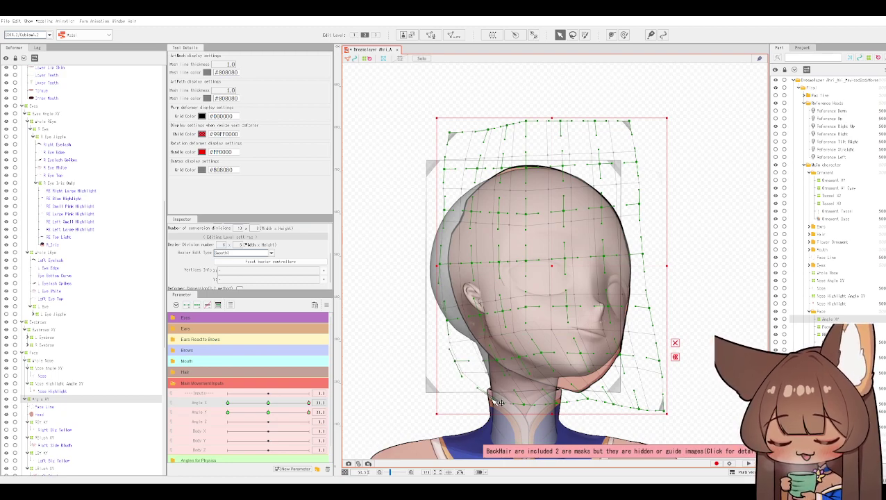
pyautogui.moveTo(486, 402); pyautogui.dragTo(459, 399)
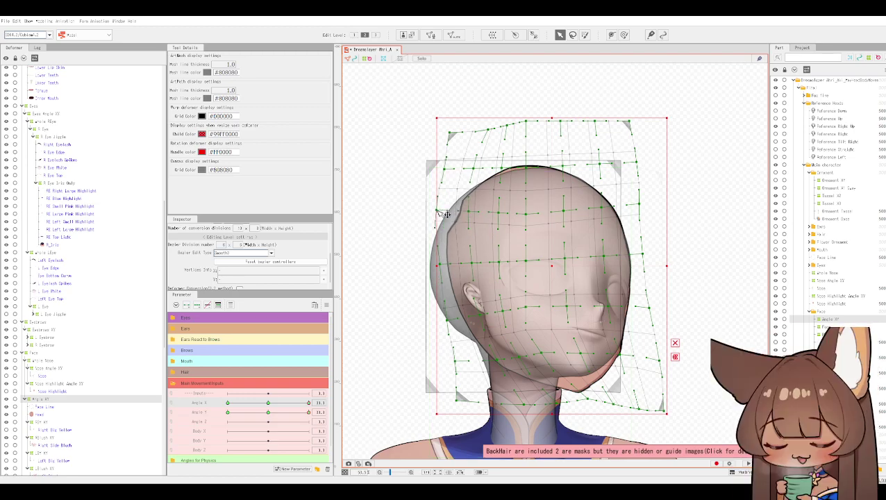
# Move the upper-left control points of the Angle XY deformer farther outward to widen the back of the skull towards the reference.
pyautogui.moveTo(438, 211); pyautogui.dragTo(438, 211)
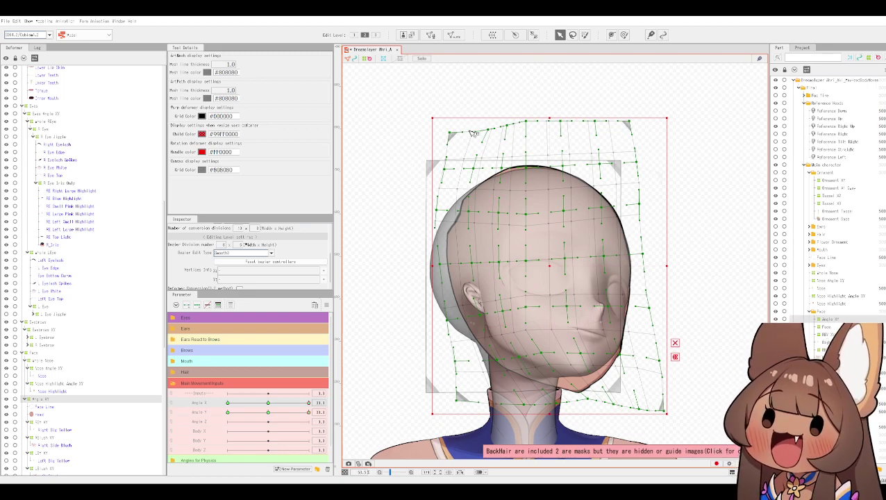
pyautogui.moveTo(451, 135); pyautogui.dragTo(442, 135)
pyautogui.moveTo(451, 170); pyautogui.dragTo(425, 167)
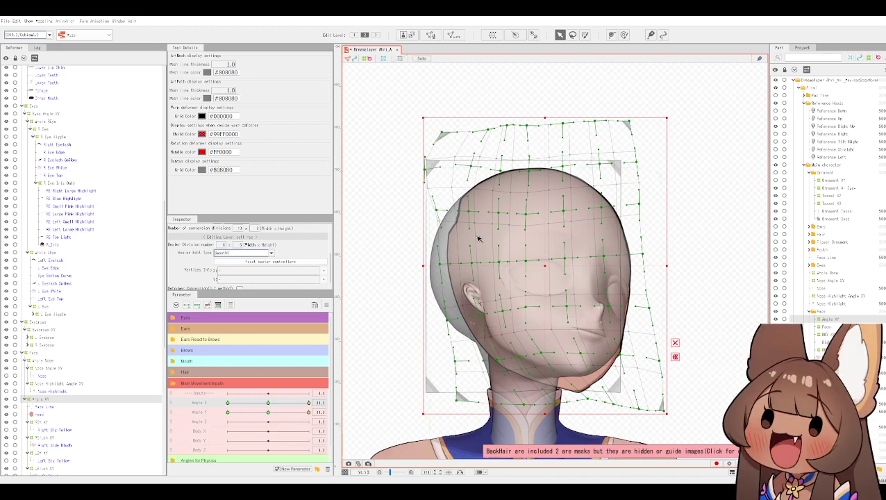
pyautogui.moveTo(439, 216)
pyautogui.mouseDown()
pyautogui.moveTo(427, 203)
pyautogui.moveTo(432, 217)
pyautogui.mouseUp()
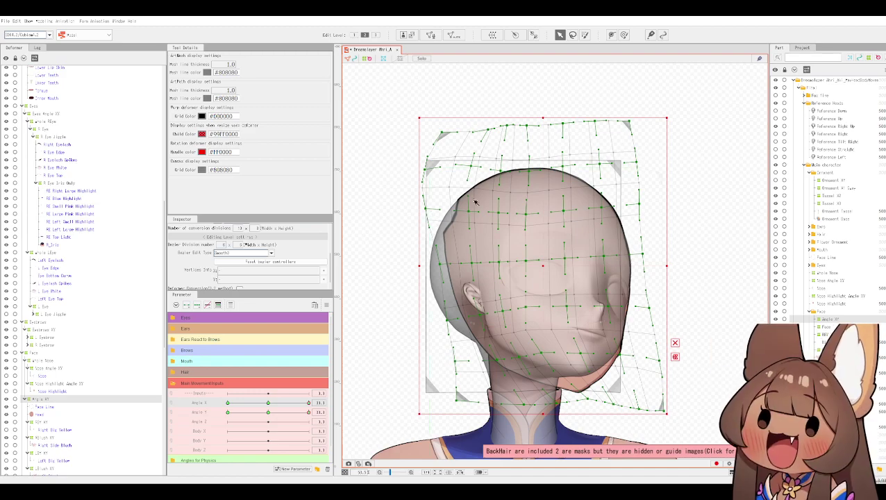
# Select the Head mesh to examine its vertices, followed by the Whole Nose deformer.
pyautogui.click(40, 414)
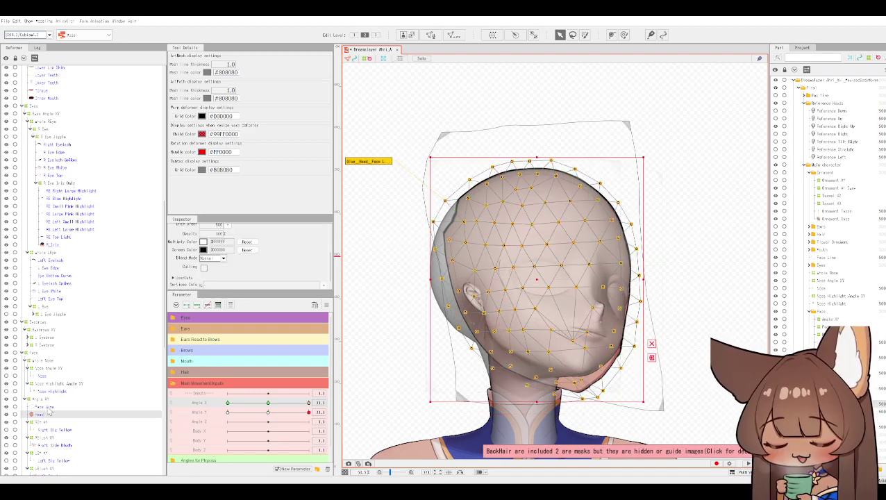
pyautogui.click(47, 415)
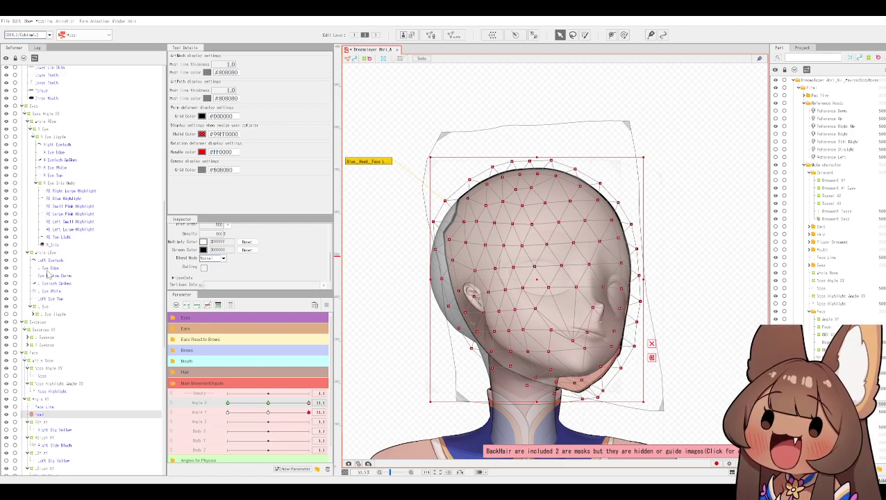
pyautogui.click(42, 362)
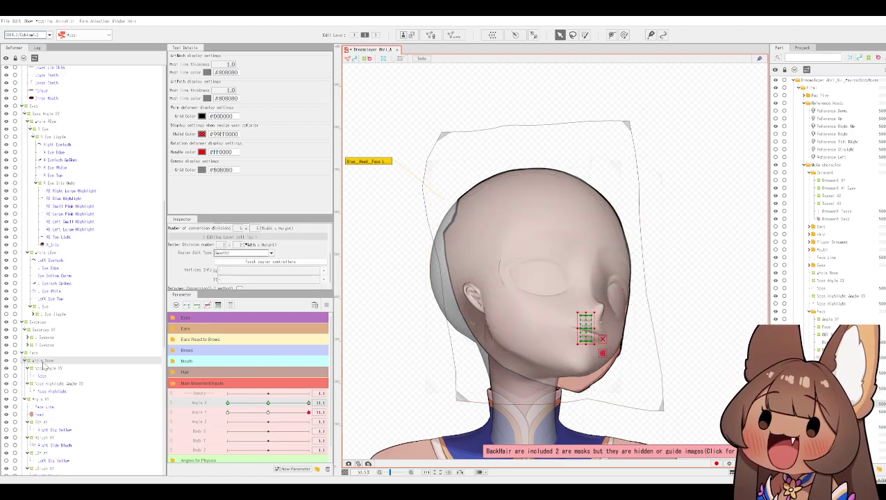
# Reselect the face's Angle XY deformer and reshape its lower control points to fit the cheek, jaw and chin to the reference head.
pyautogui.click(45, 369)
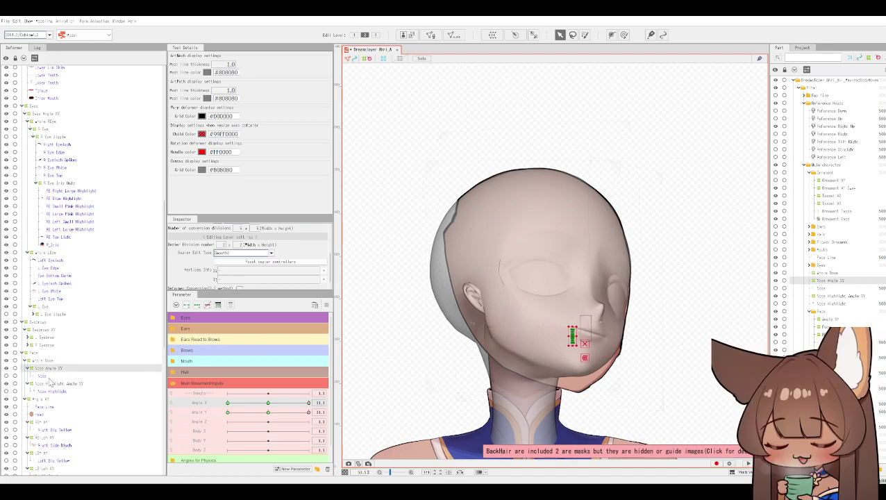
pyautogui.hotkey('ctrl', 'h')
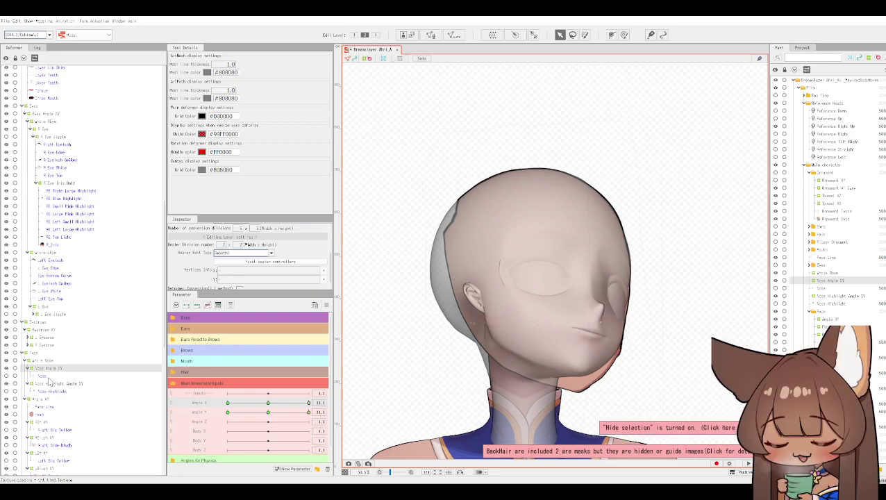
pyautogui.click(50, 400)
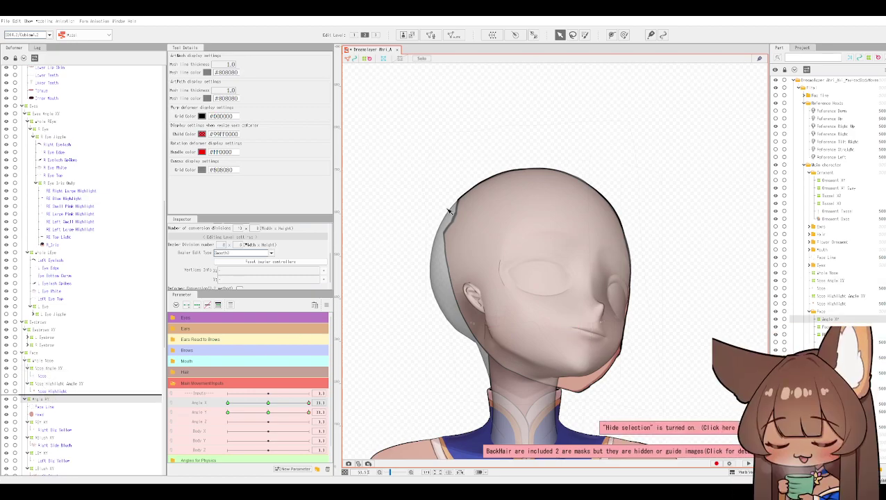
pyautogui.hotkey('ctrl', 'h')
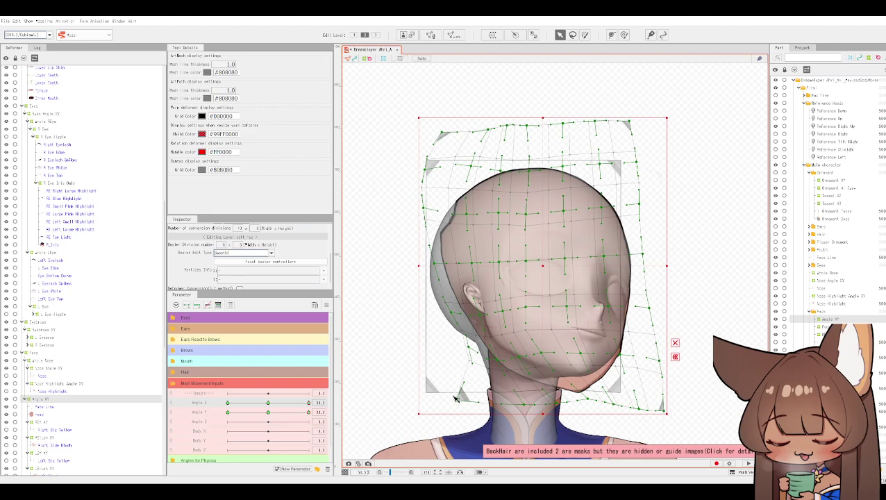
pyautogui.moveTo(467, 404); pyautogui.dragTo(481, 392)
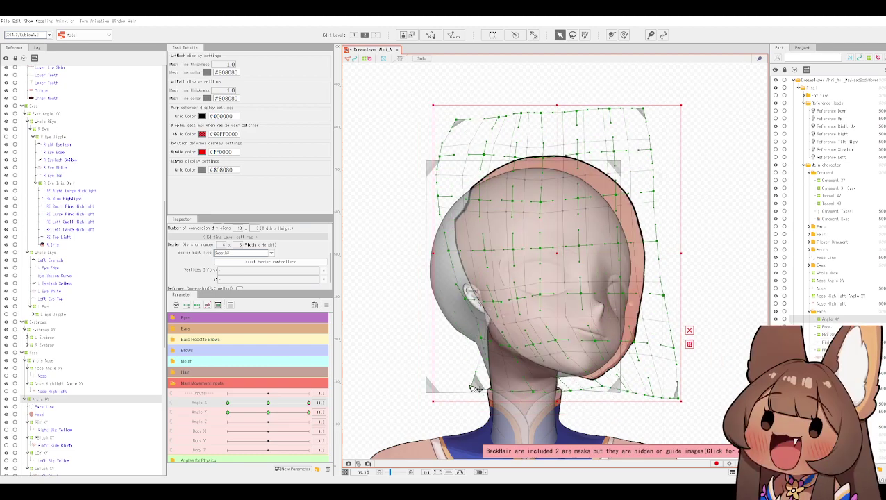
pyautogui.hotkey('ctrl', 'z')
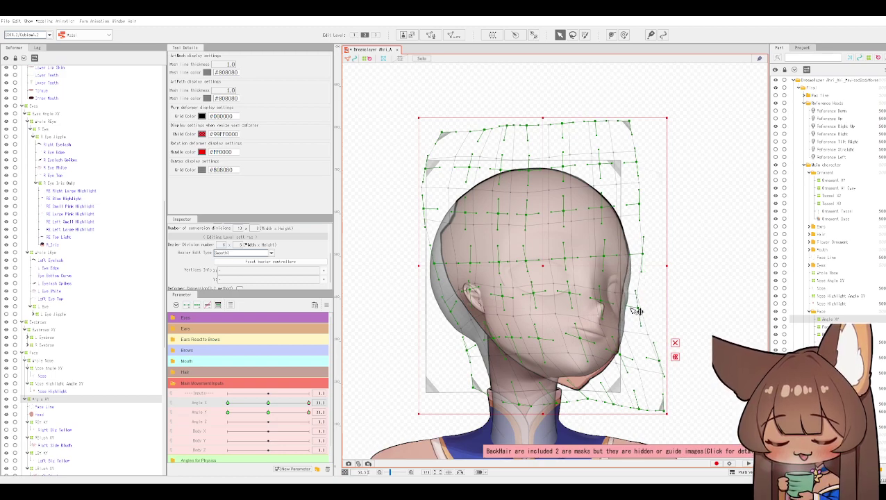
pyautogui.moveTo(601, 302); pyautogui.dragTo(607, 303)
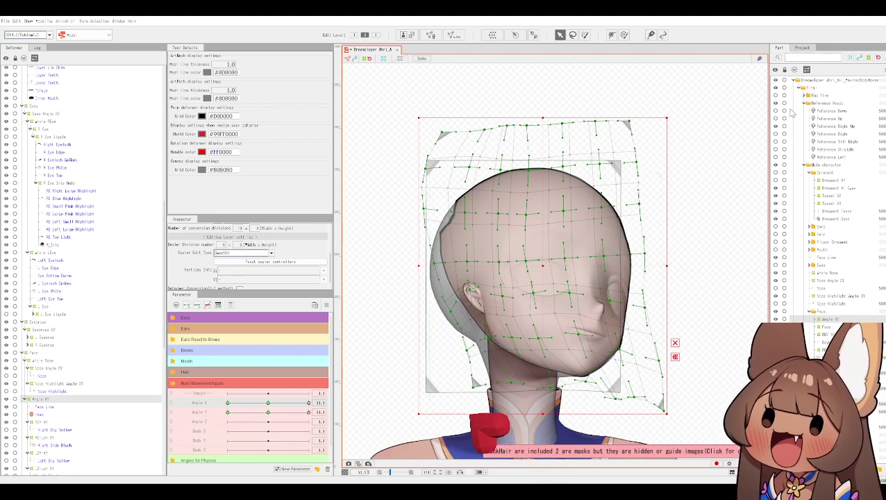
# Check the fitted face shape with the selection overlay hidden and with the reference head hidden.
pyautogui.click(399, 473)
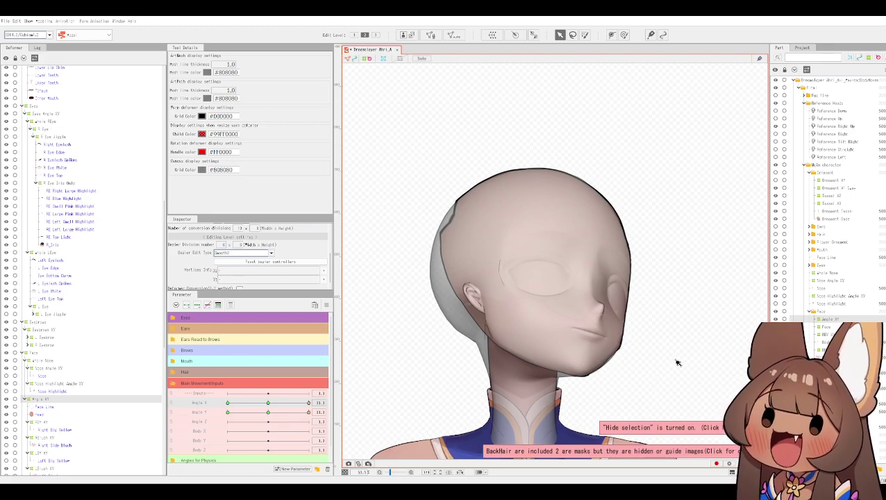
pyautogui.click(639, 312)
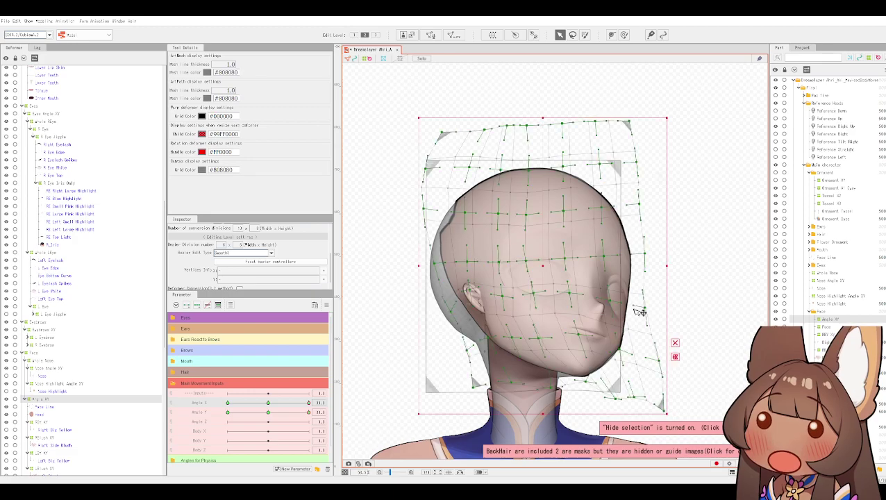
pyautogui.click(781, 128)
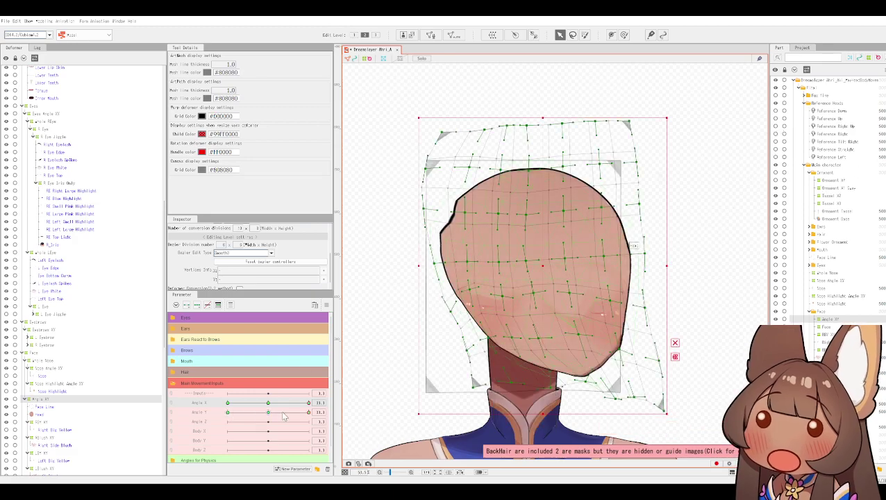
# Link Angle X and Angle Y into one combined parameter grid and show the Reference Right Up head over the face again.
pyautogui.click(171, 407)
pyautogui.moveTo(310, 406); pyautogui.dragTo(323, 357)
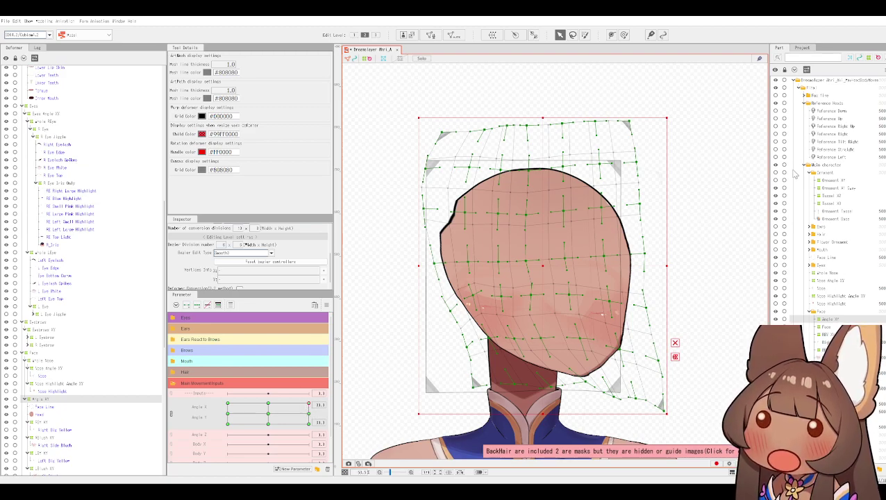
pyautogui.click(775, 134)
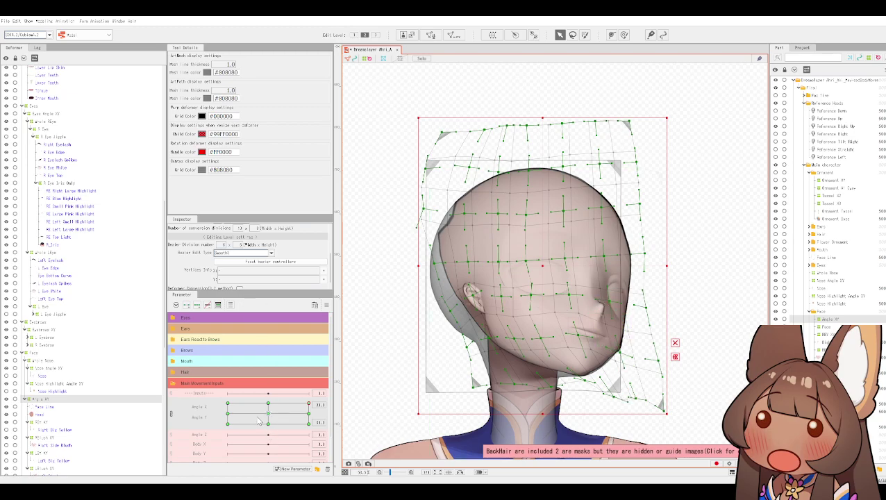
pyautogui.click(174, 416)
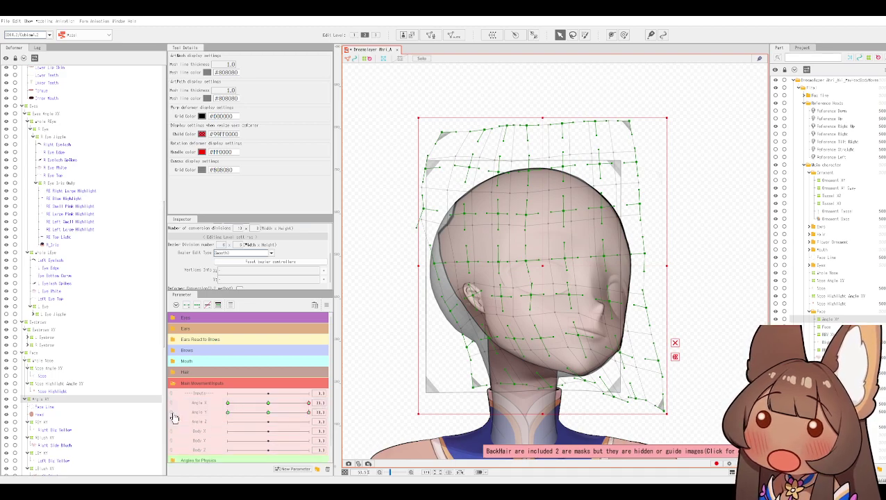
pyautogui.click(173, 409)
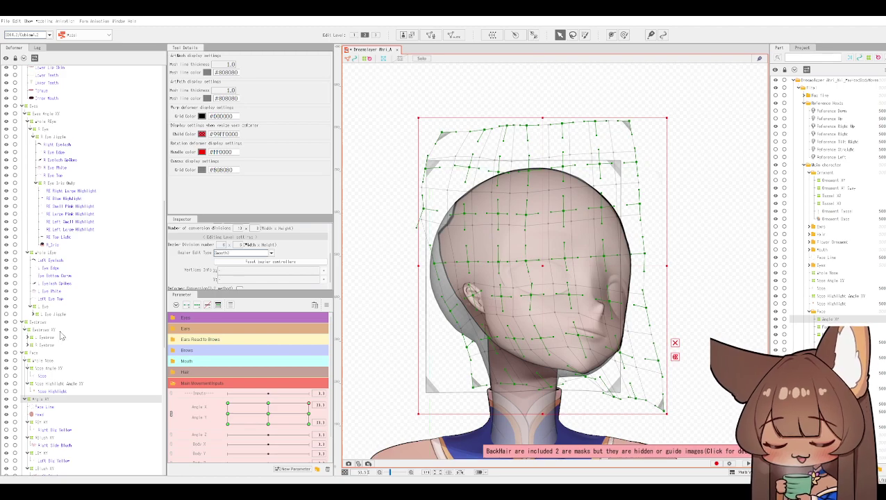
# Show the Eyes part and move the Eyes Angle XY deformer up to line the eyes up with the reference head's sockets.
pyautogui.scroll(-2, 68, 394)
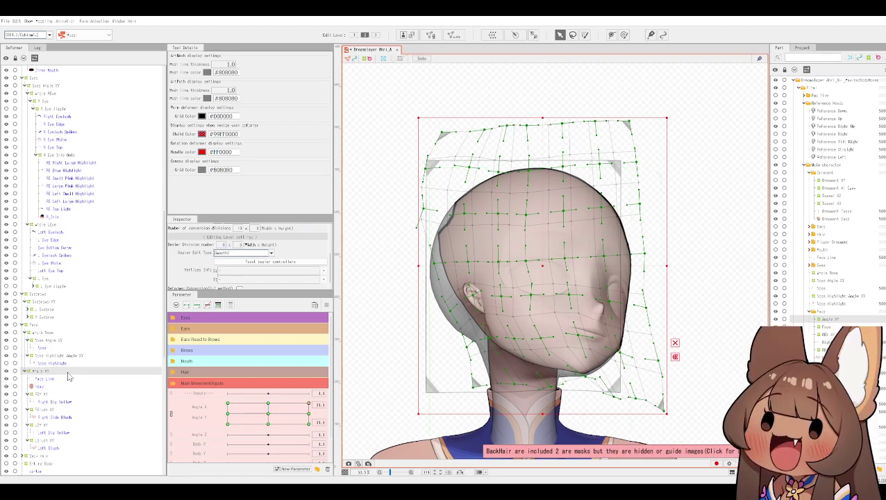
pyautogui.scroll(4, 68, 377)
pyautogui.scroll(6, 63, 244)
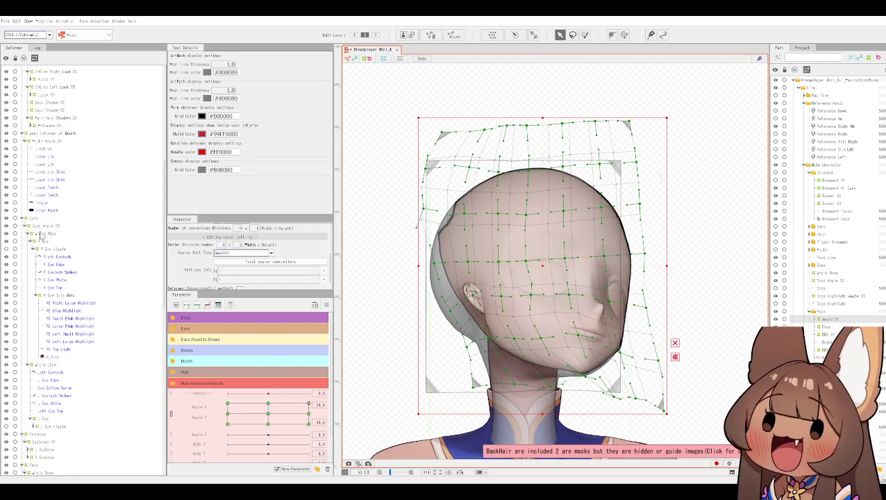
pyautogui.click(41, 229)
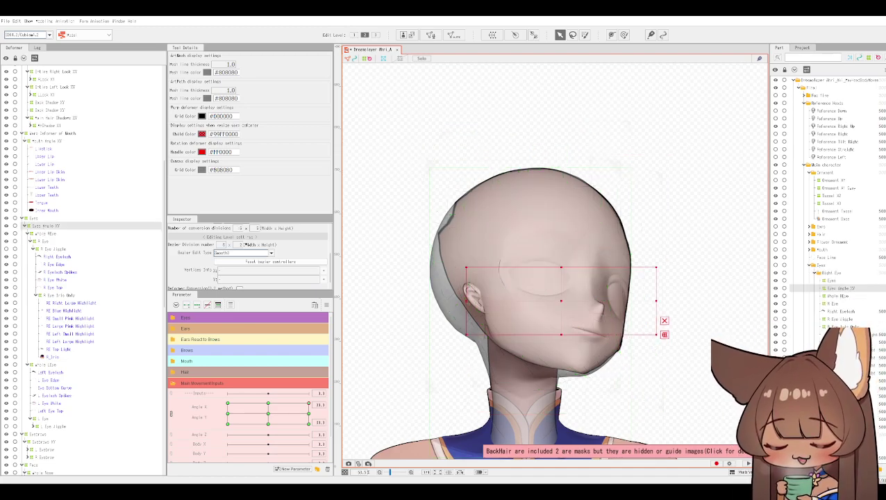
pyautogui.click(776, 266)
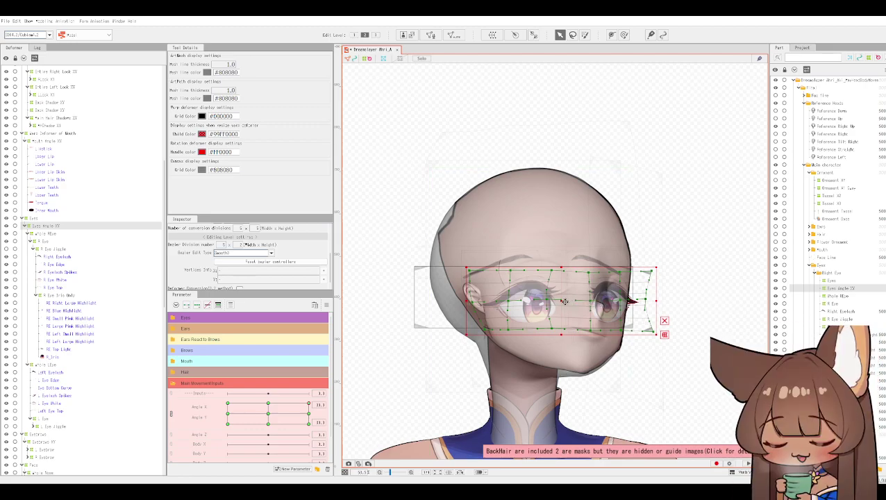
pyautogui.moveTo(564, 301); pyautogui.dragTo(570, 279)
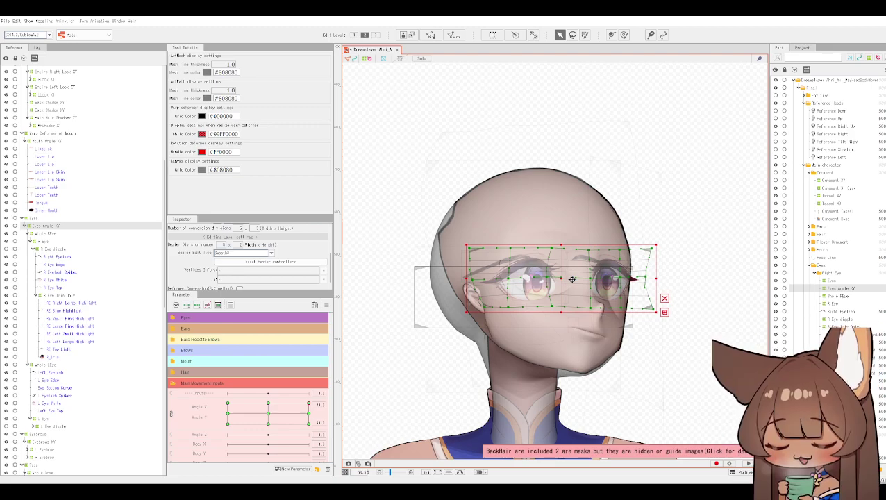
pyautogui.moveTo(572, 280); pyautogui.dragTo(578, 286)
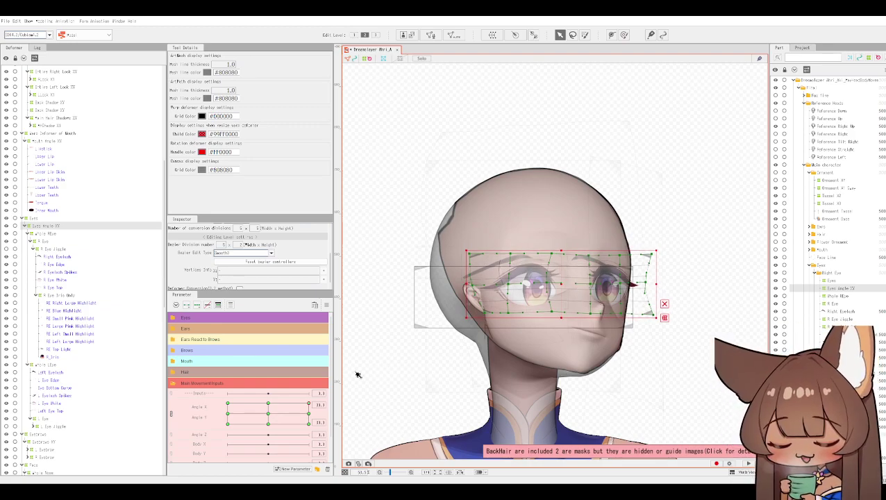
# Select the Whole REye deformer and toggle the eyelash layers' visibility to examine the right eye's parts against the reference.
pyautogui.click(50, 235)
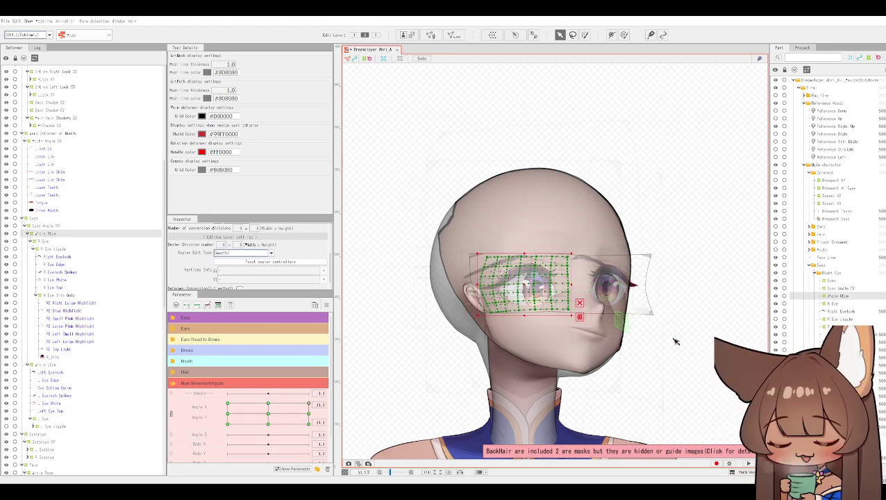
pyautogui.scroll(3, 573, 306)
pyautogui.moveTo(454, 259); pyautogui.dragTo(482, 240)
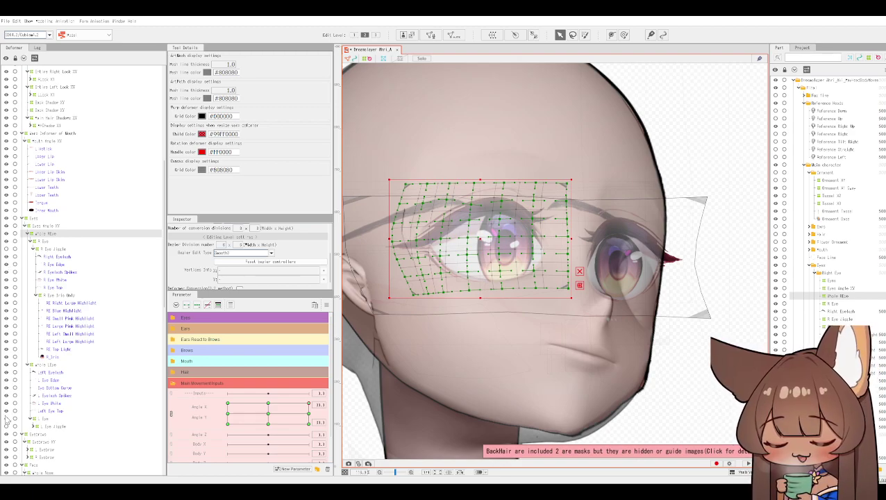
pyautogui.click(7, 378)
pyautogui.click(7, 379)
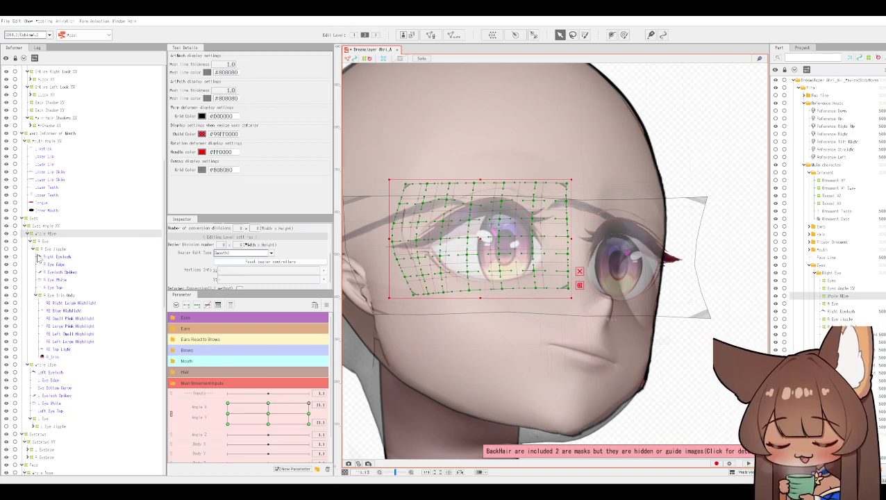
pyautogui.click(7, 257)
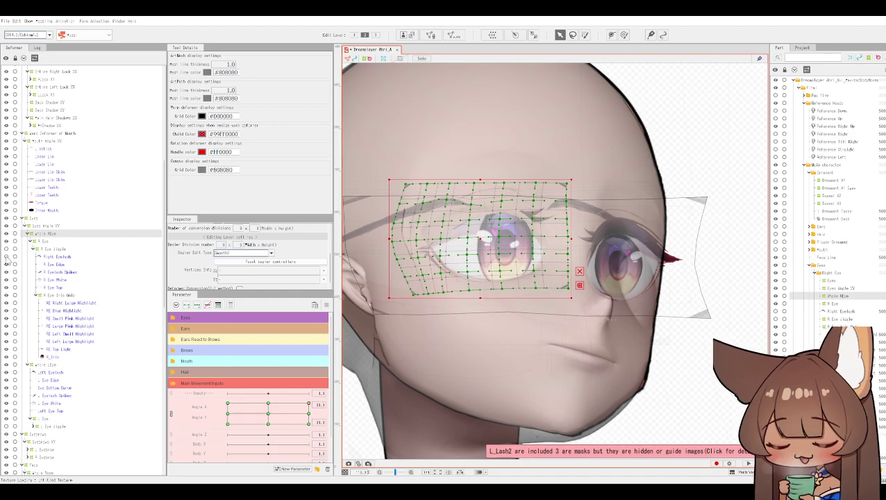
pyautogui.click(7, 258)
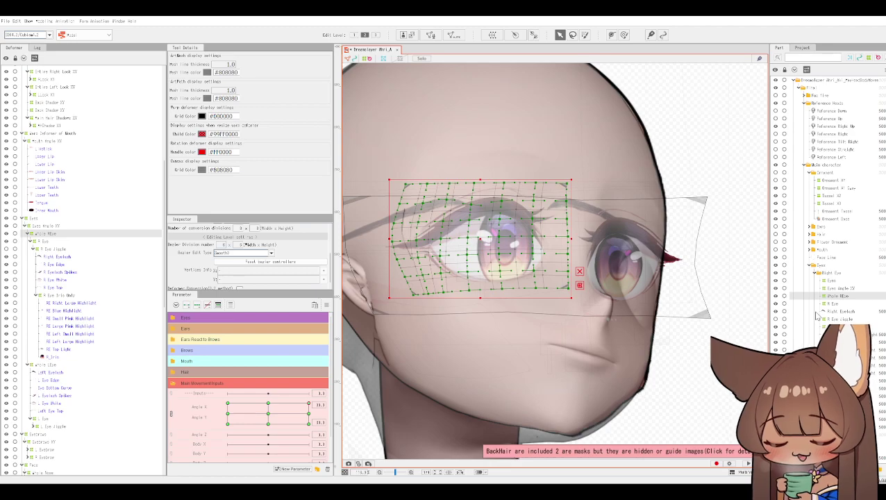
# Hide both eyebrows in the Right Eye and Left Eye parts so only the eyes overlay the reference head.
pyautogui.scroll(-3, 821, 340)
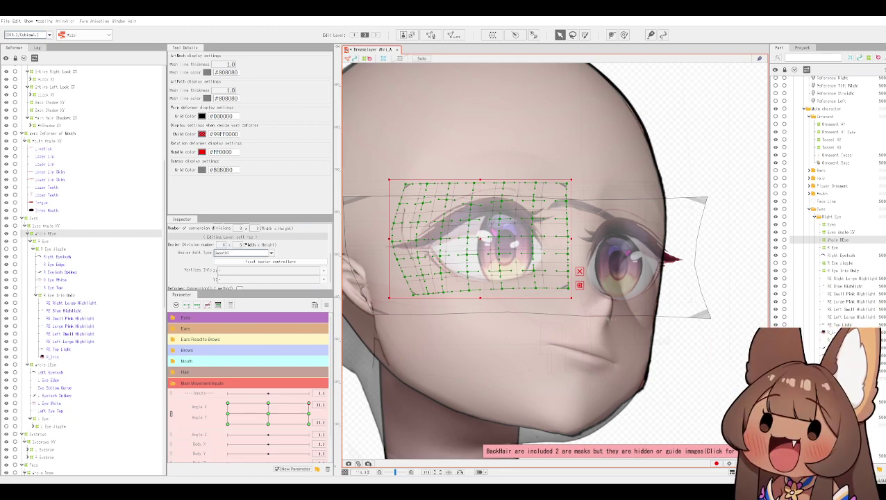
pyautogui.click(831, 379)
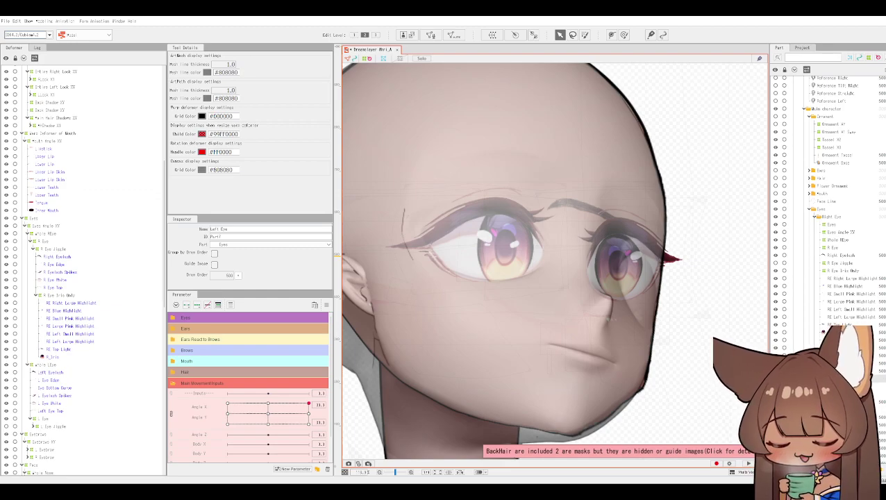
pyautogui.scroll(-1, 826, 193)
pyautogui.scroll(-1, 826, 192)
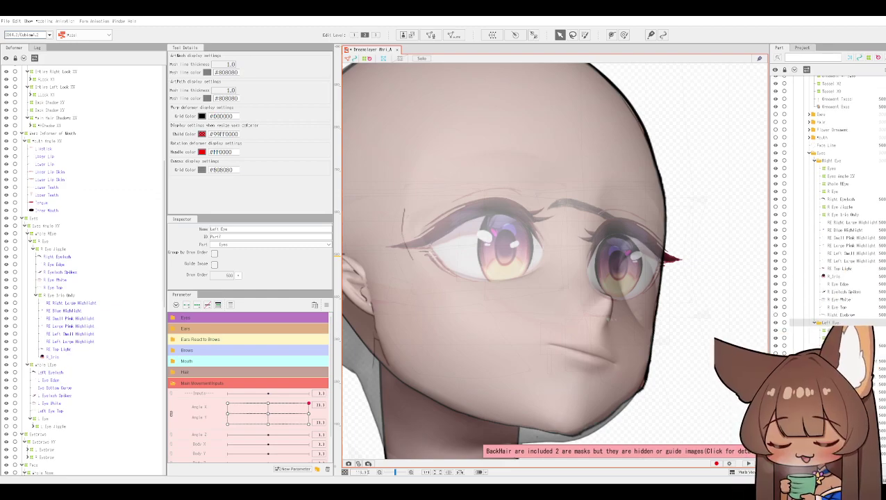
pyautogui.scroll(-1, 778, 352)
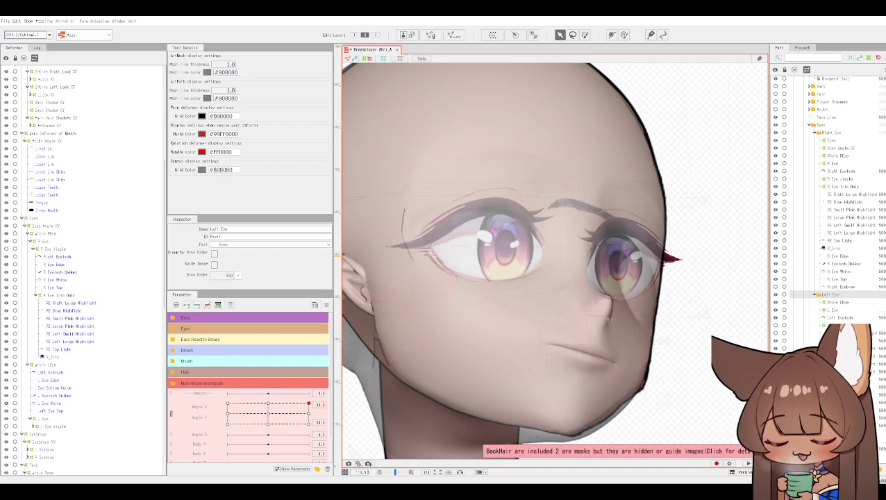
pyautogui.scroll(2, 715, 261)
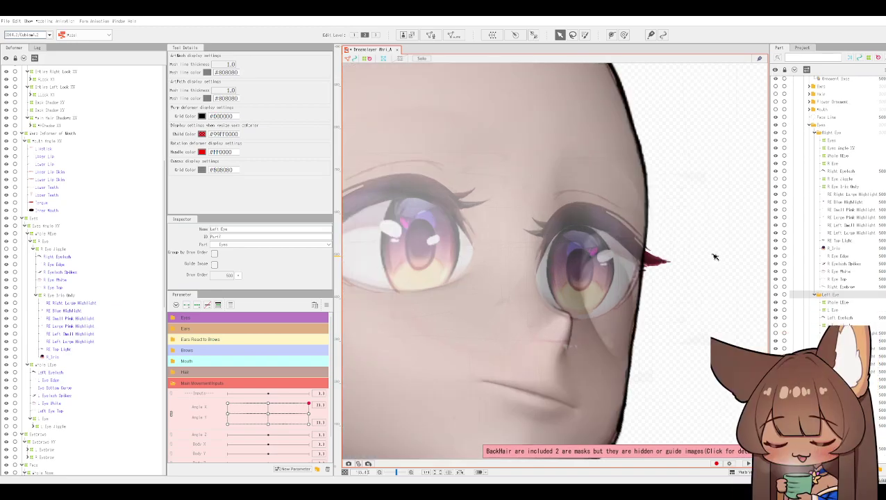
pyautogui.scroll(2, 708, 256)
pyautogui.scroll(-3, 566, 260)
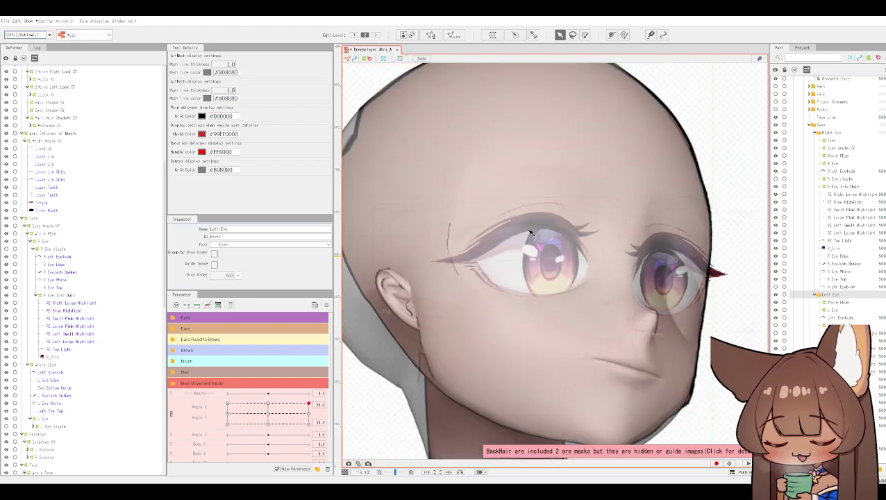
# Set the Bezier edit type of the Whole REye deformer to Retain Control Structure.
pyautogui.click(46, 235)
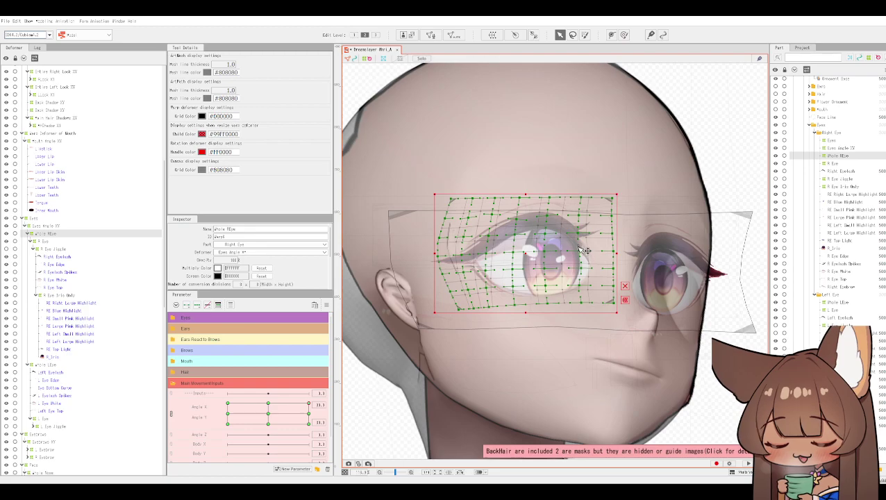
pyautogui.scroll(-3, 306, 276)
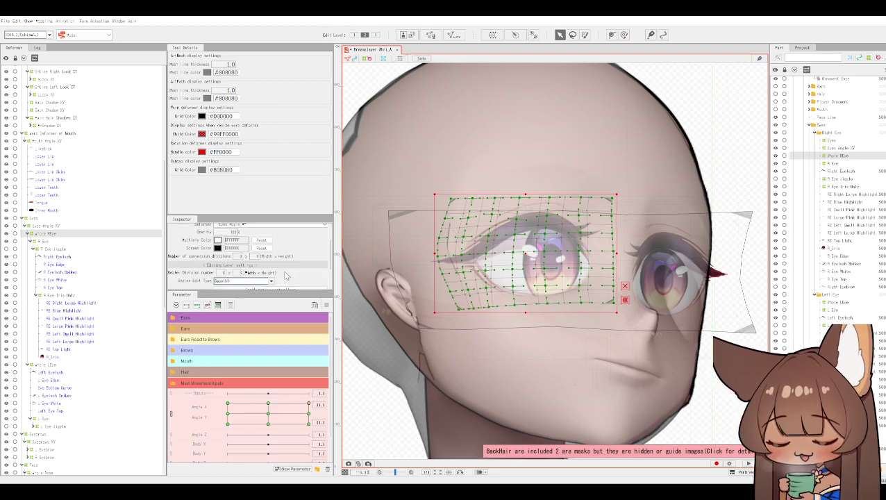
pyautogui.click(267, 253)
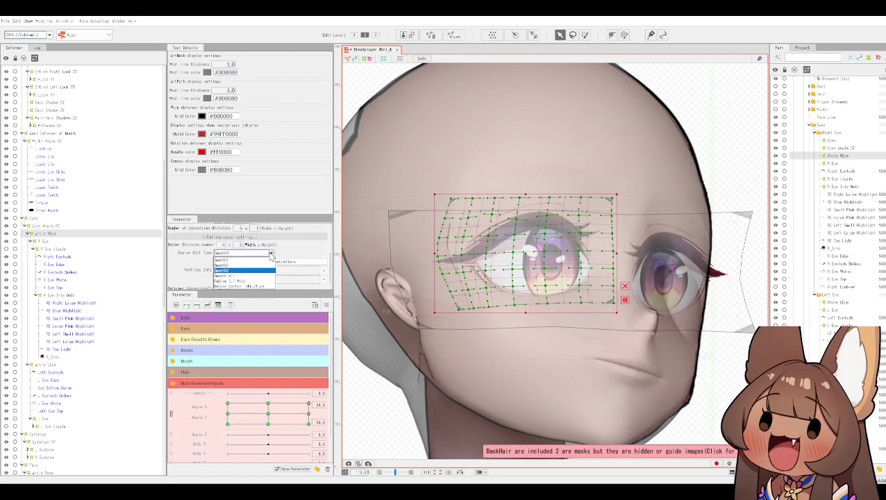
pyautogui.click(235, 285)
pyautogui.click(584, 238)
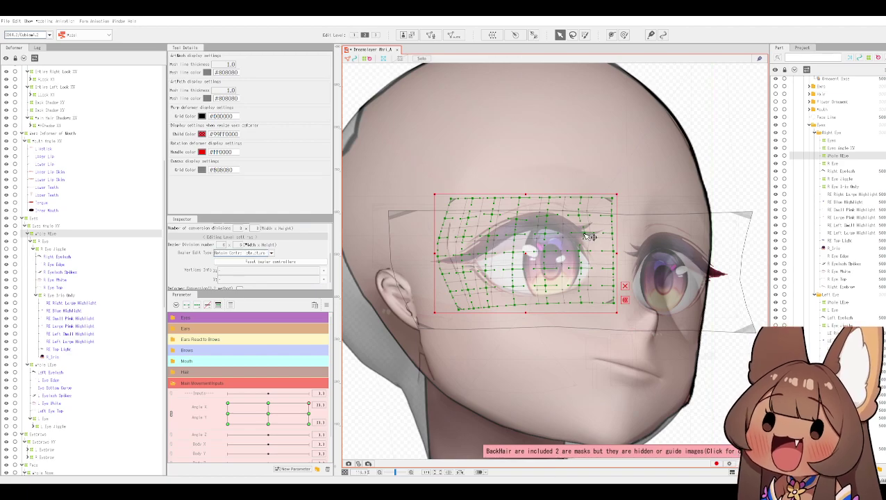
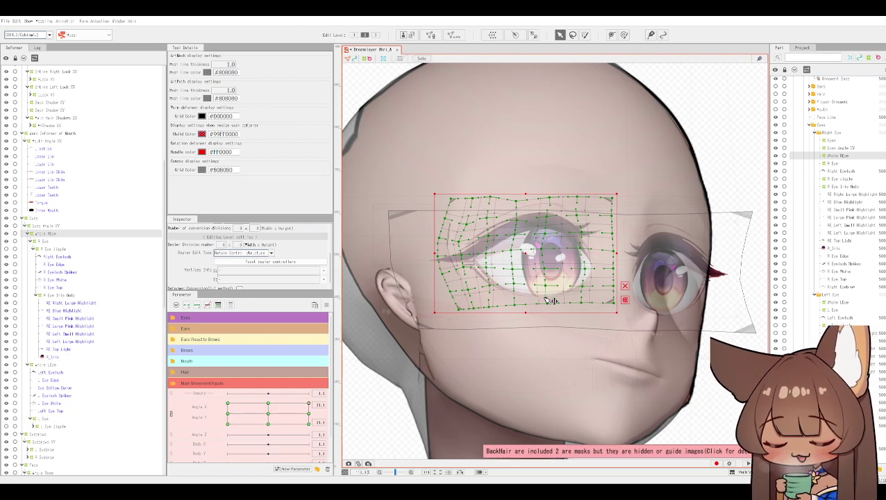
# Hide the selection overlay to examine the right eye's fit against the reference head.
pyautogui.scroll(-2, 557, 125)
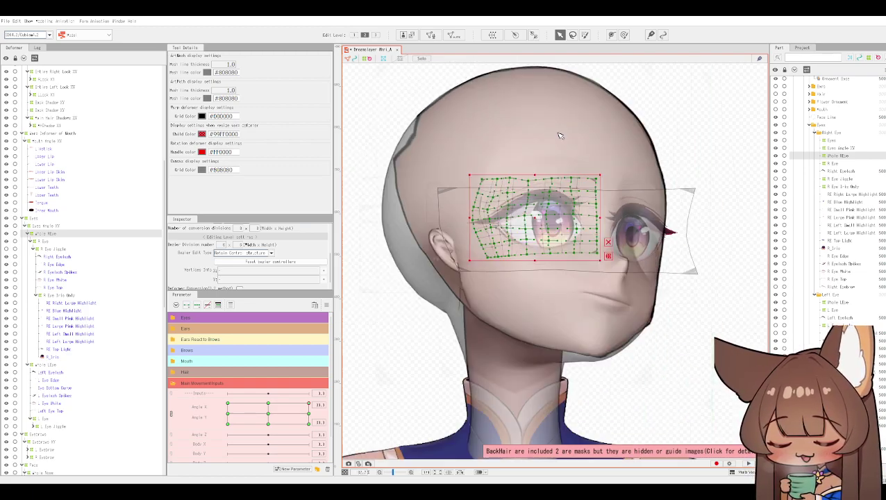
pyautogui.click(361, 301)
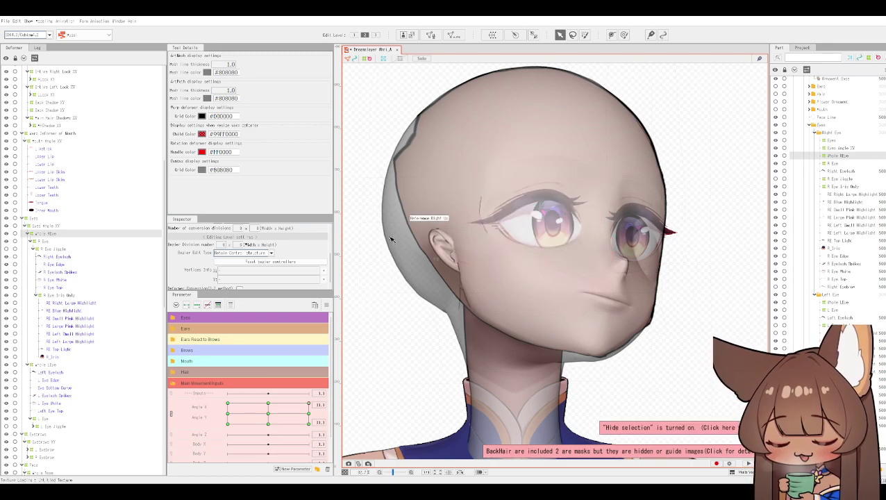
pyautogui.scroll(2, 410, 244)
pyautogui.scroll(-1, 436, 253)
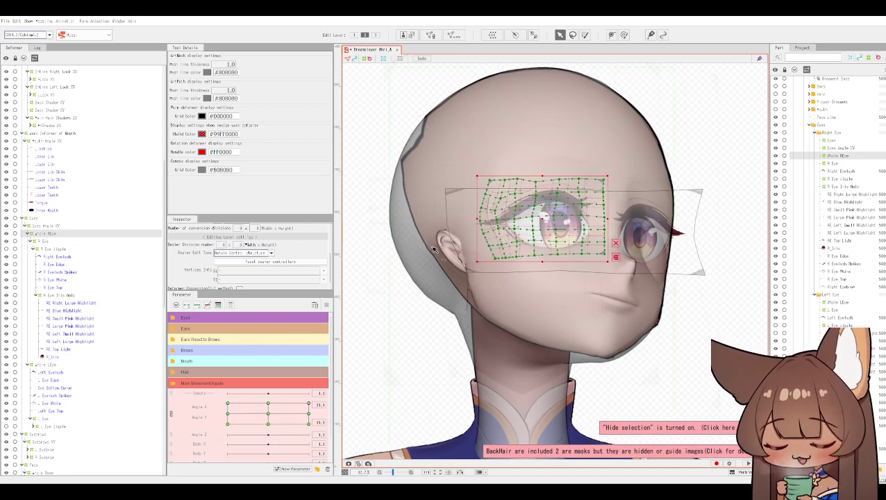
pyautogui.scroll(1, 704, 323)
pyautogui.hotkey('ctrl', 'shift', 'h')
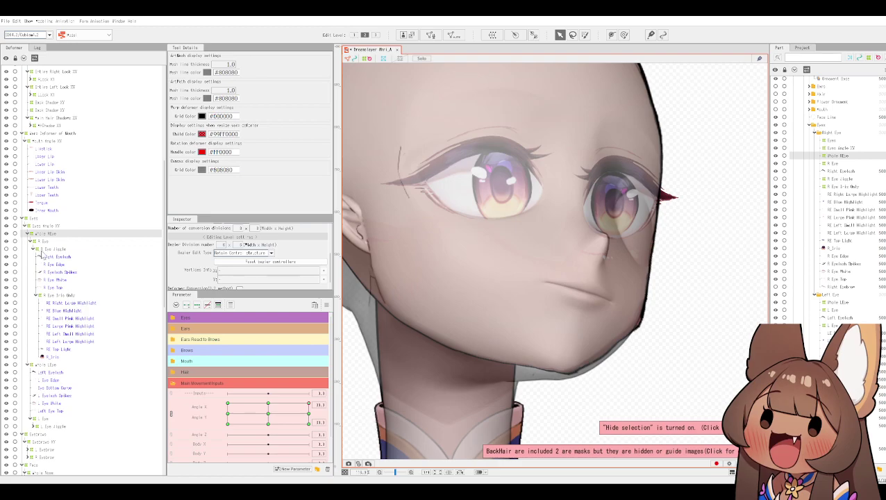
# Select the Whole LEye deformer and show its selection grid again over the left eye.
pyautogui.click(49, 365)
pyautogui.hotkey('ctrl', 'shift', 'h')
pyautogui.scroll(2, 623, 248)
pyautogui.moveTo(662, 298); pyautogui.dragTo(596, 388)
# Try to shift the Whole LEye deformer toward the face's outer edge and bend its lower edge, undoing these changes.
pyautogui.moveTo(586, 249); pyautogui.dragTo(626, 262)
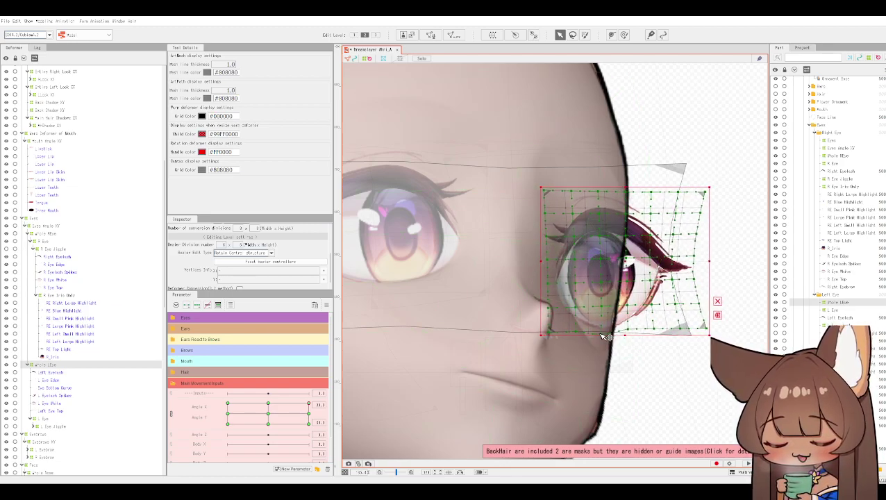
pyautogui.moveTo(605, 337); pyautogui.dragTo(577, 345)
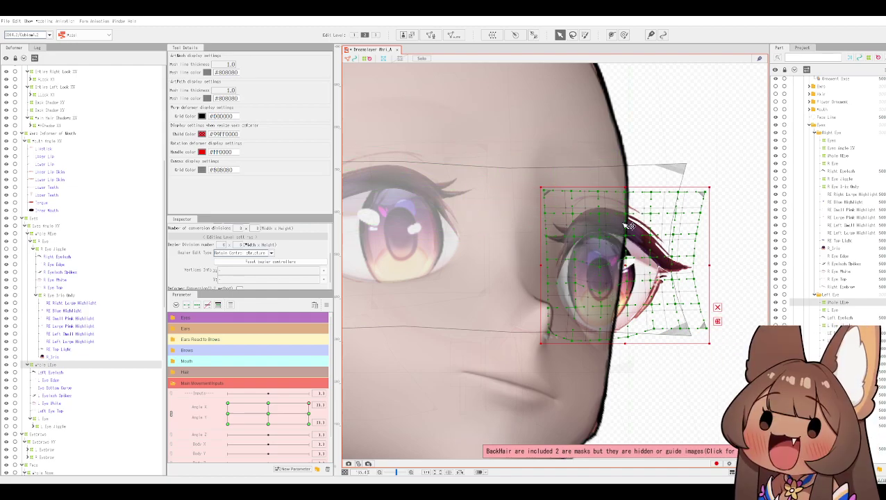
pyautogui.hotkey('ctrl', 'z')
pyautogui.hotkey('ctrl', 'z')
pyautogui.hotkey('ctrl', 'z')
pyautogui.hotkey('ctrl', 'z')
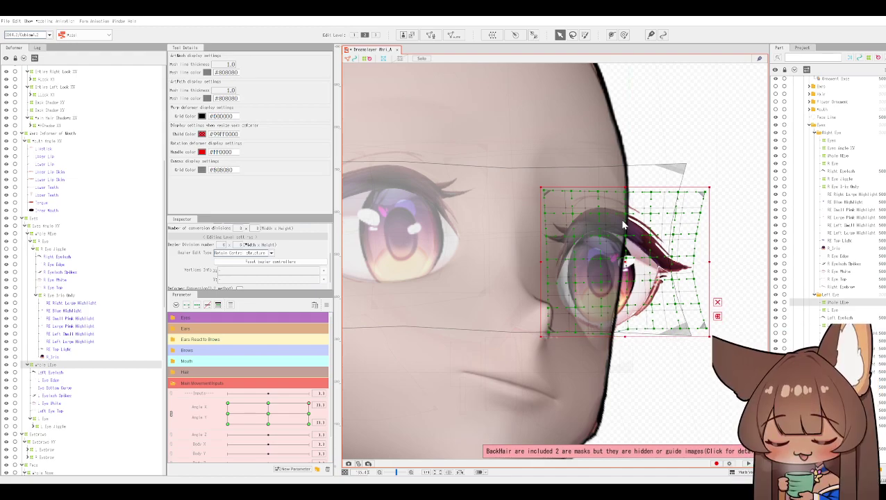
pyautogui.hotkey('ctrl', 'z')
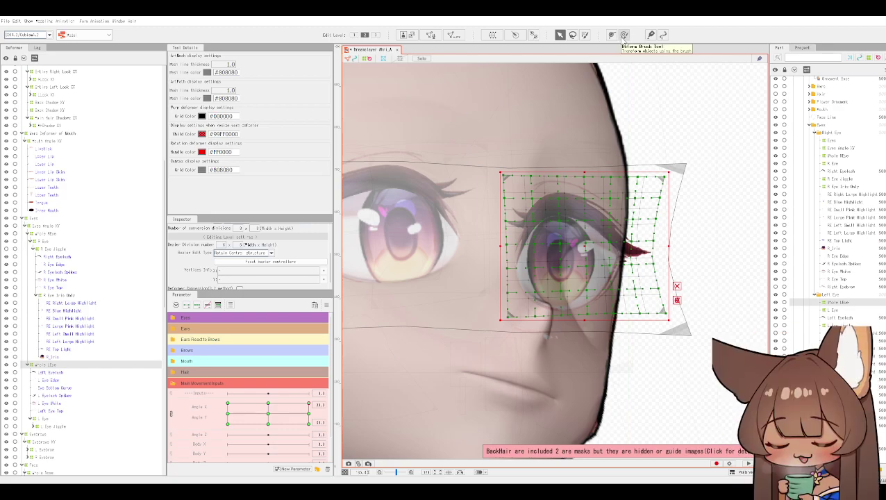
# Push the Whole LEye deformer's upper inner area down with the Deform Brush and shift the deformer toward the face's outer edge.
pyautogui.click(624, 35)
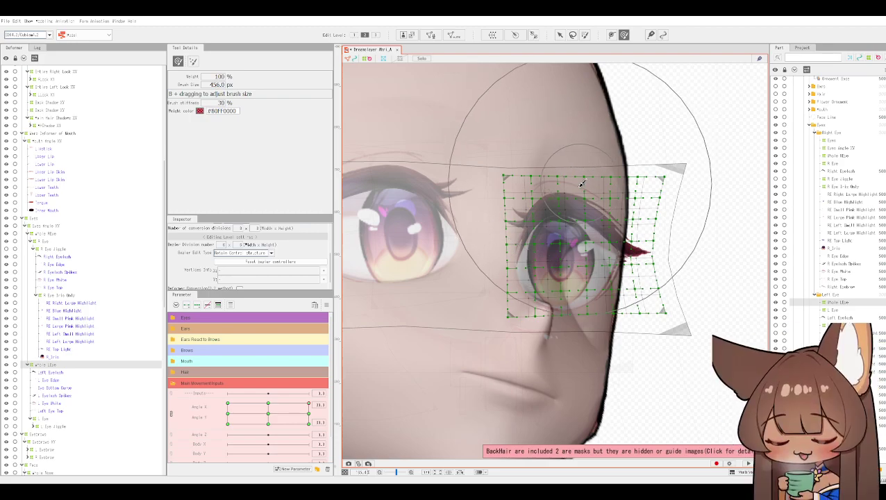
pyautogui.click(553, 176)
pyautogui.moveTo(553, 176); pyautogui.dragTo(553, 188)
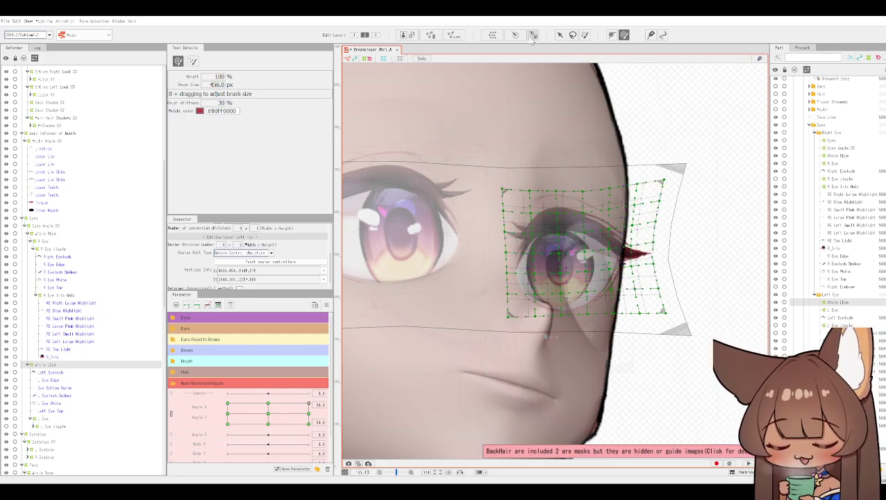
pyautogui.click(559, 34)
pyautogui.moveTo(584, 251); pyautogui.dragTo(627, 258)
# Bend the Whole LEye deformer's outer side inward and down with the Deform Brush to follow the head's curvature.
pyautogui.click(623, 35)
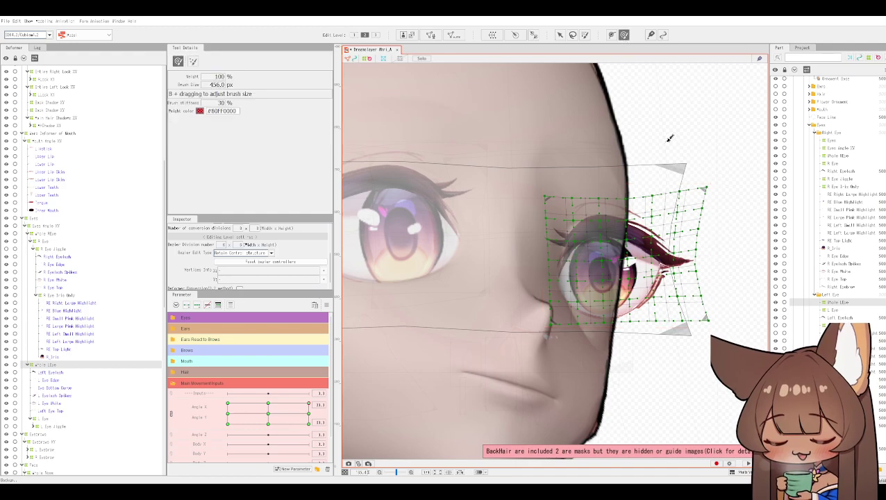
pyautogui.moveTo(691, 263)
pyautogui.mouseDown()
pyautogui.moveTo(670, 262)
pyautogui.moveTo(663, 273)
pyautogui.mouseUp()
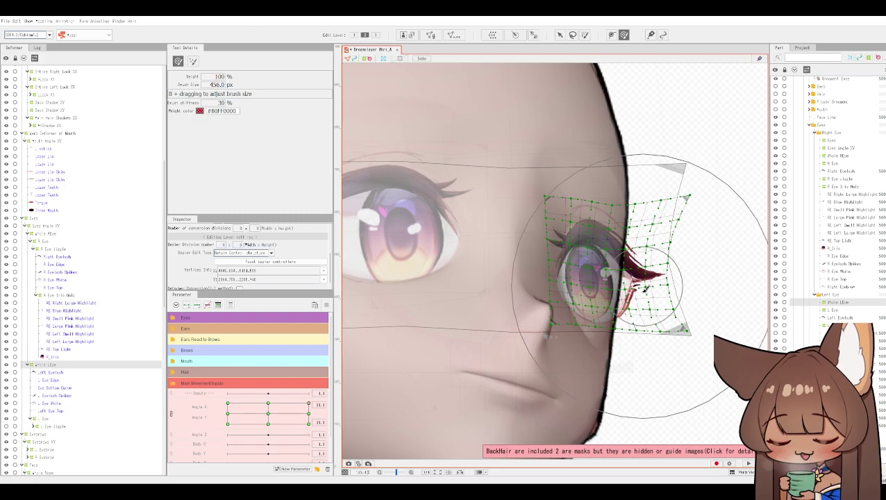
pyautogui.moveTo(660, 281)
pyautogui.mouseDown()
pyautogui.moveTo(655, 296)
pyautogui.moveTo(671, 264)
pyautogui.mouseUp()
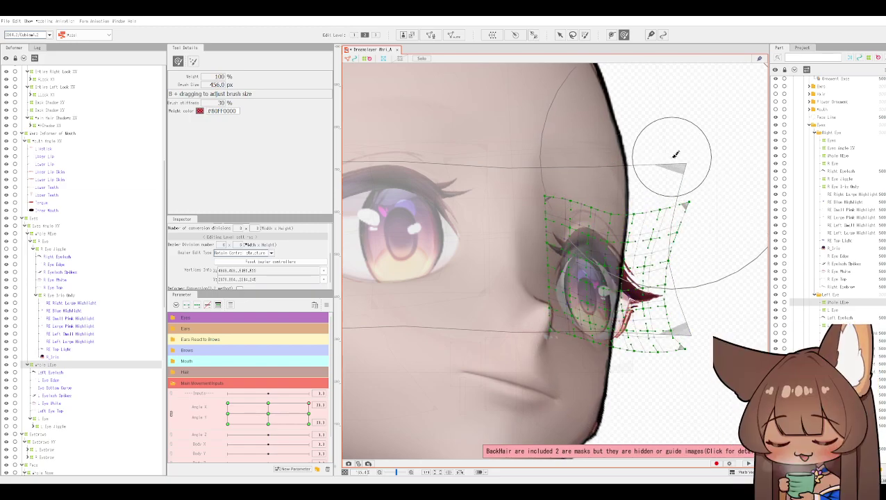
# Nudge the Whole LEye deformer up and outward, and refine its lower and outer edges to narrow the eye along the face's outline.
pyautogui.click(560, 36)
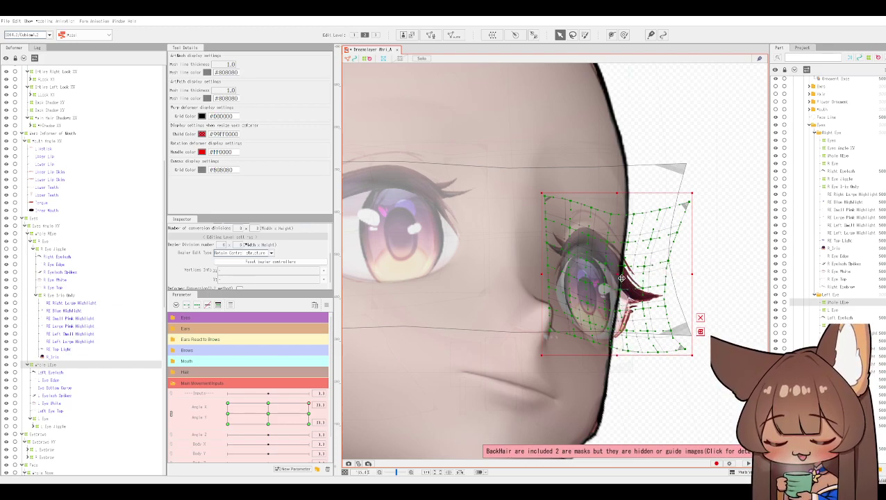
pyautogui.moveTo(615, 277)
pyautogui.mouseDown()
pyautogui.moveTo(647, 272)
pyautogui.moveTo(619, 271)
pyautogui.mouseUp()
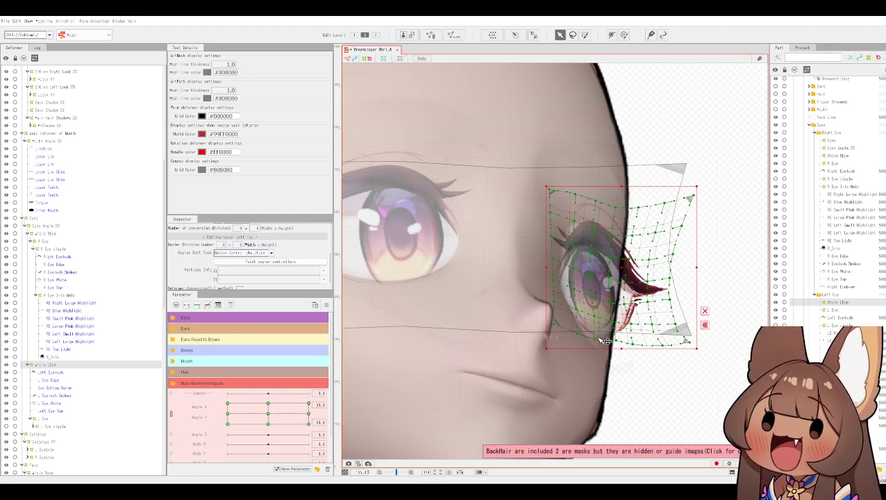
pyautogui.moveTo(618, 347); pyautogui.dragTo(633, 350)
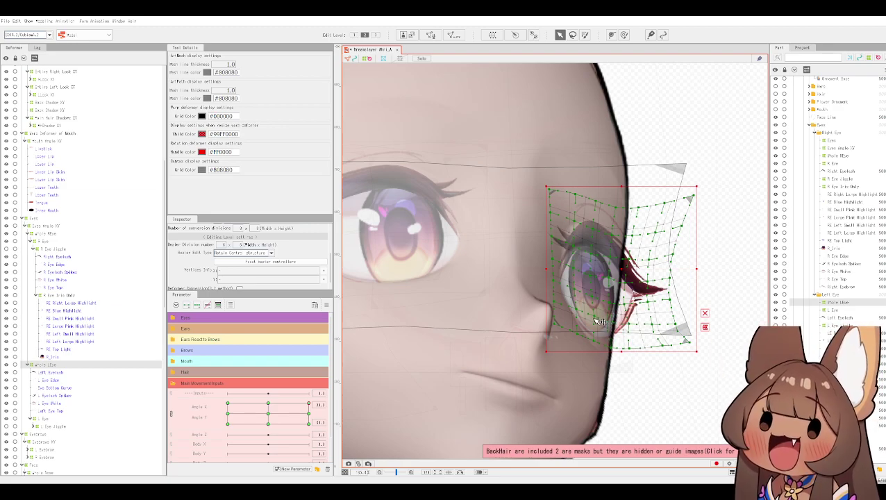
pyautogui.click(623, 35)
pyautogui.moveTo(652, 278); pyautogui.dragTo(653, 274)
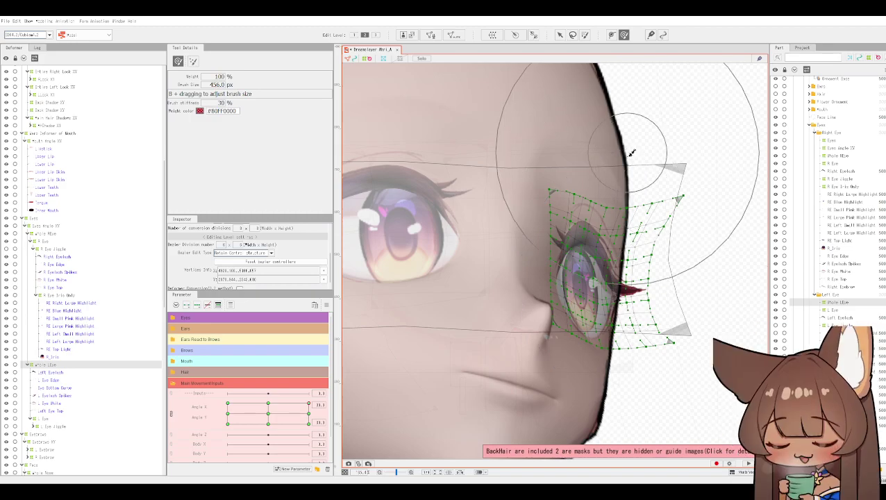
pyautogui.click(559, 35)
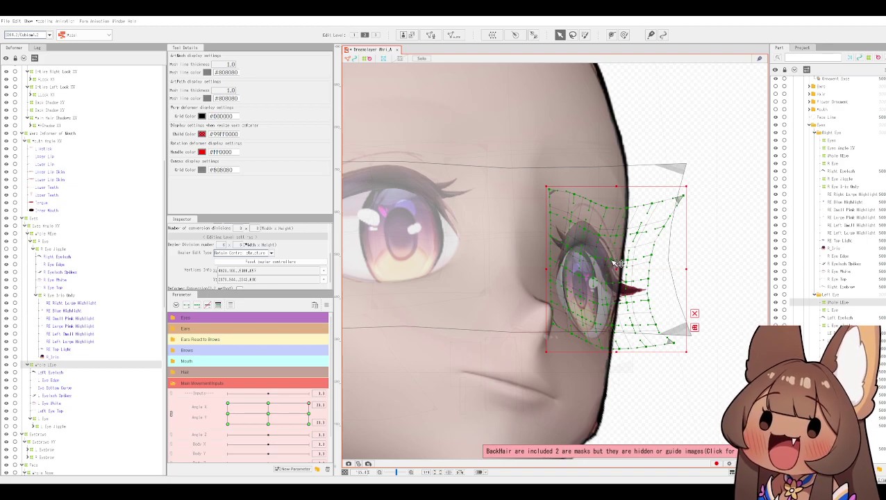
# Examine both eyes' placement and perspective over the Reference Right Up head, up close and at full-head view.
pyautogui.click(550, 112)
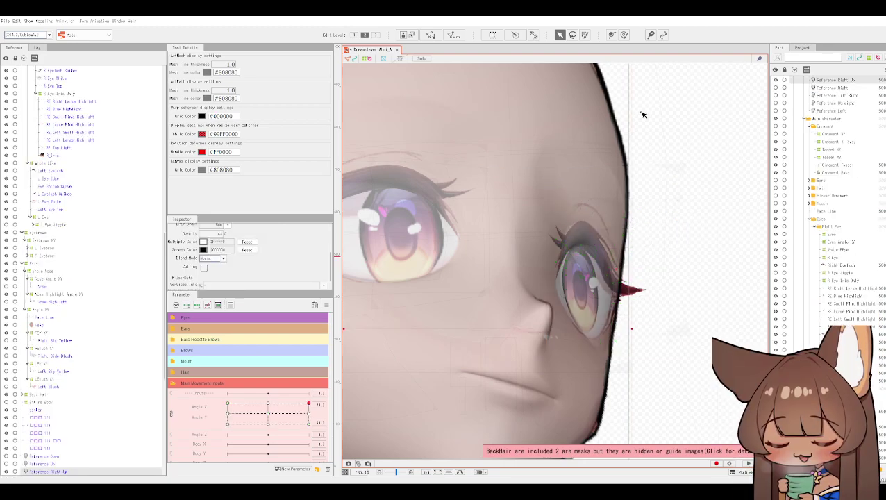
pyautogui.scroll(2, 650, 121)
pyautogui.scroll(1, 633, 171)
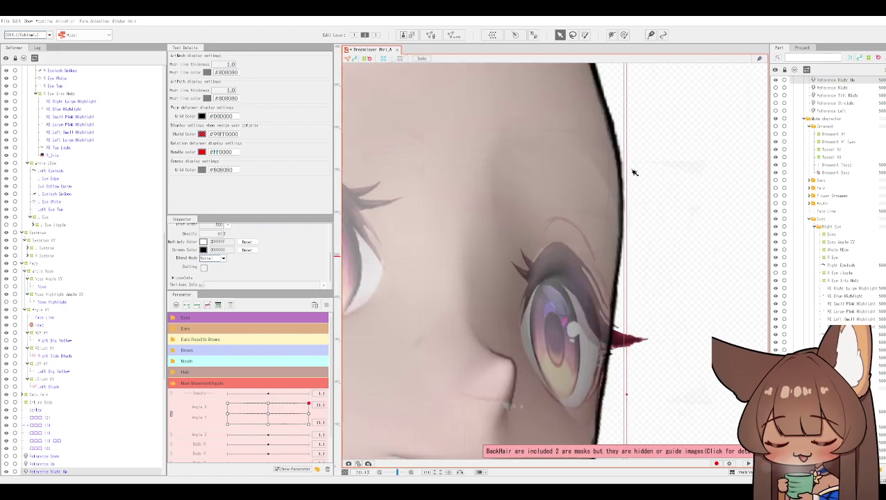
pyautogui.scroll(-2, 594, 295)
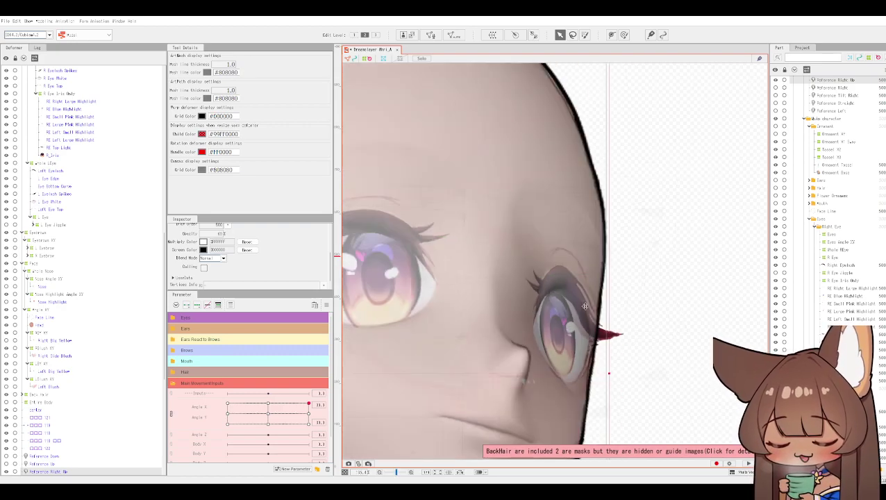
pyautogui.scroll(2, 715, 208)
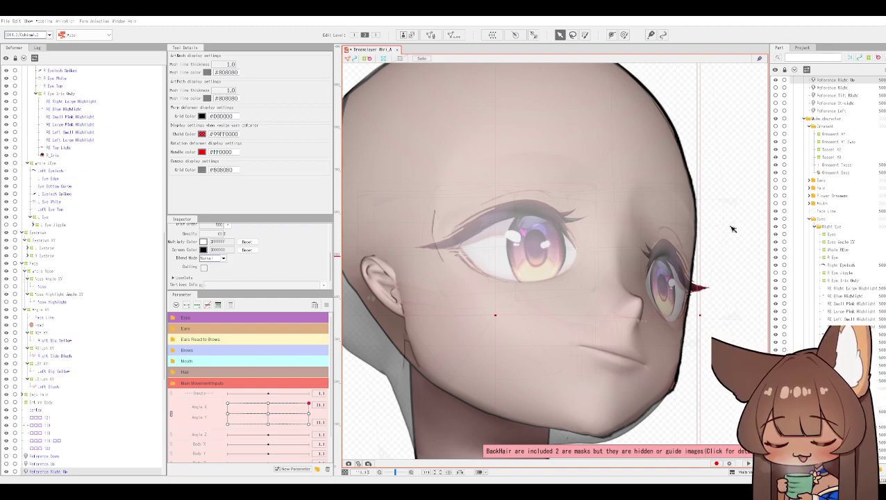
pyautogui.scroll(-2, 731, 234)
pyautogui.moveTo(743, 174); pyautogui.dragTo(713, 196)
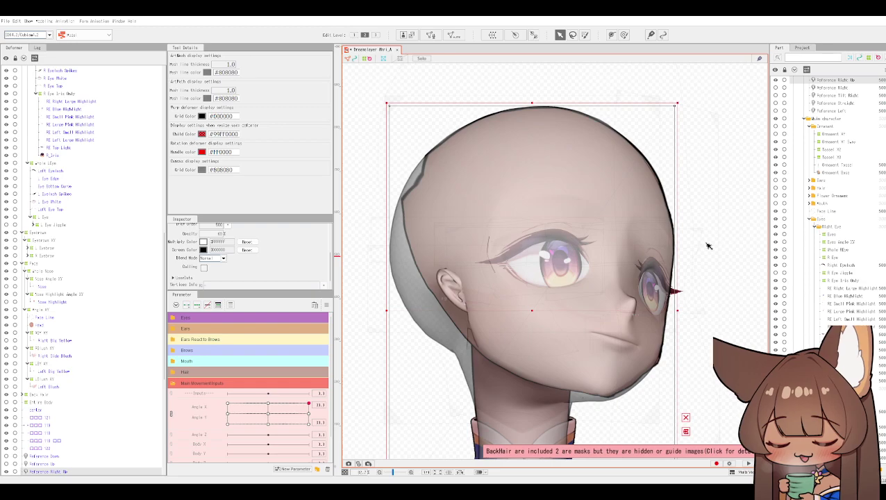
pyautogui.scroll(2, 751, 213)
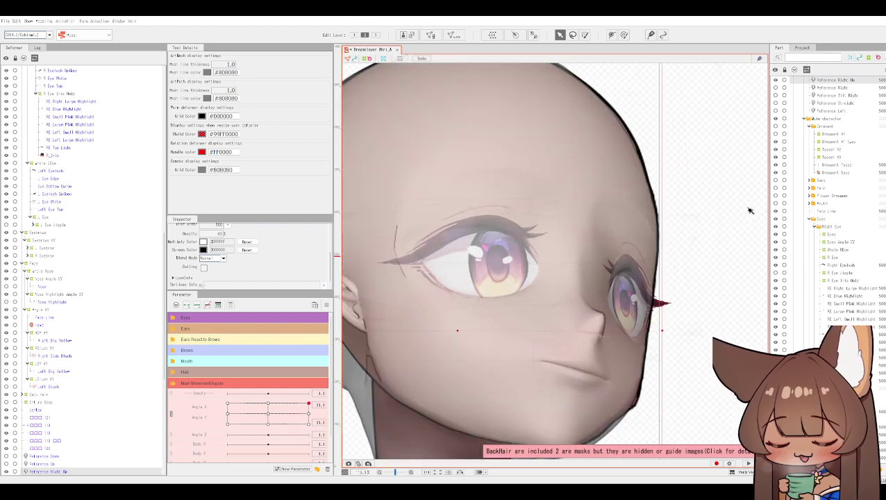
pyautogui.scroll(-2, 750, 210)
pyautogui.scroll(2, 815, 152)
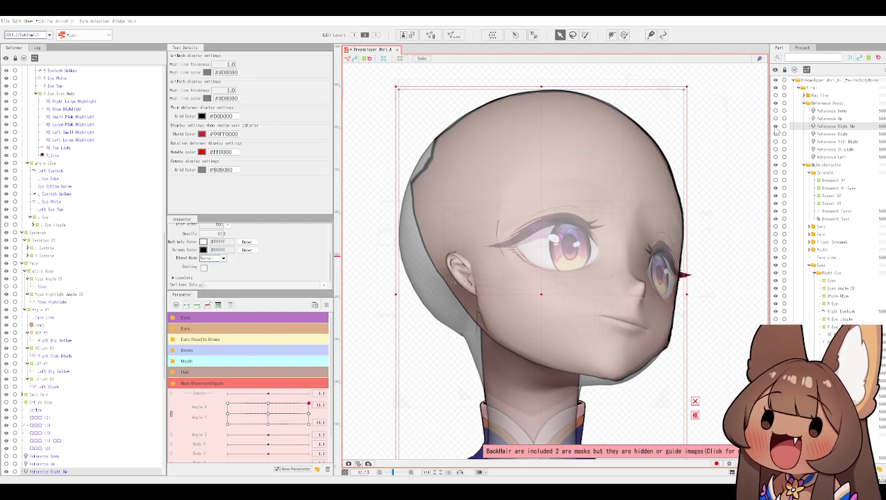
# Hide the Reference Right Up image and preview the eyes on the model's own face while moving Angle X and Angle Y.
pyautogui.click(776, 129)
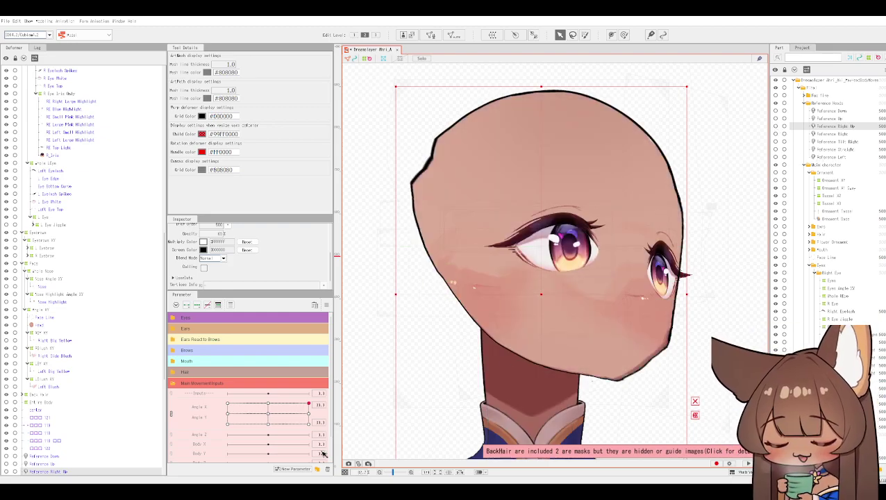
pyautogui.moveTo(308, 404); pyautogui.dragTo(337, 334)
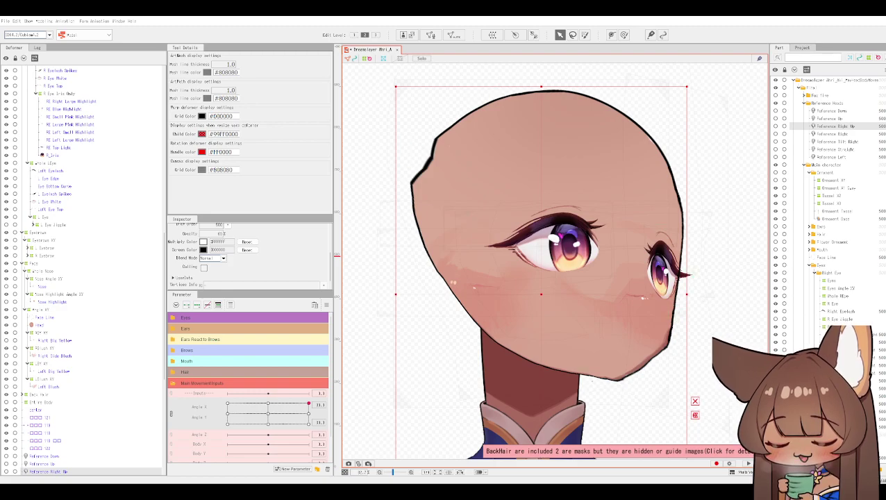
pyautogui.scroll(2, 716, 227)
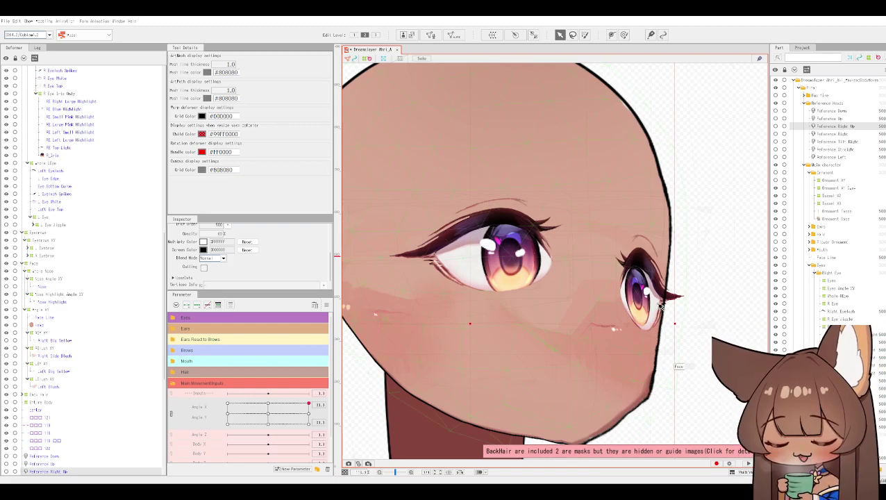
pyautogui.scroll(-2, 656, 242)
pyautogui.click(656, 242)
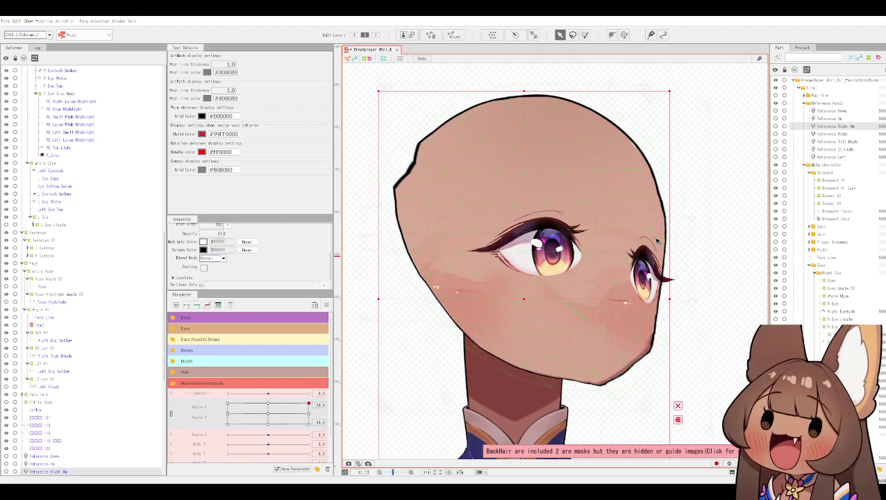
# Sweep Angle X and Angle Y between the side, centre and upper right poses to examine how the eyes follow the head turn.
pyautogui.click(309, 416)
pyautogui.moveTo(311, 414); pyautogui.dragTo(321, 349)
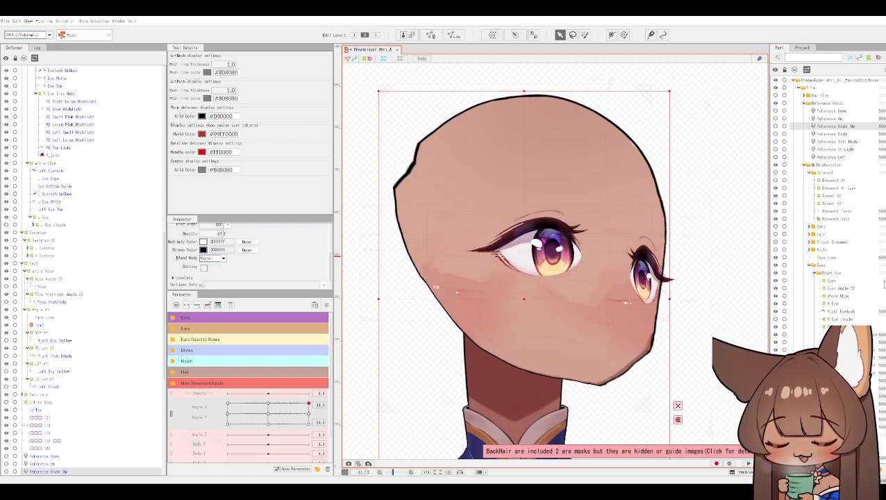
pyautogui.scroll(2, 715, 272)
pyautogui.scroll(-2, 715, 273)
pyautogui.scroll(2, 714, 274)
pyautogui.scroll(-2, 715, 274)
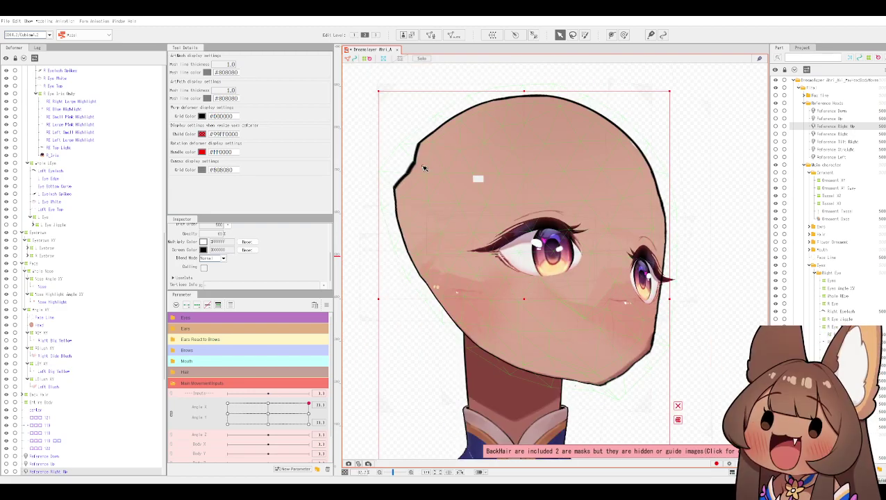
pyautogui.click(310, 415)
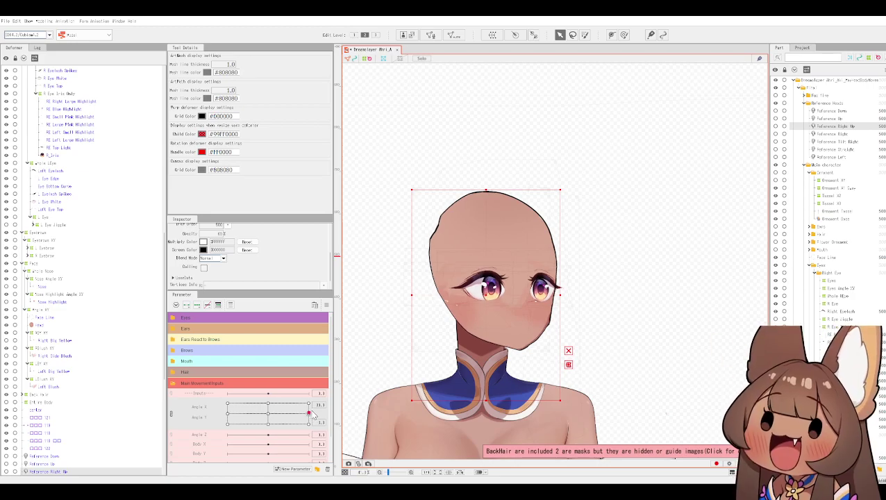
pyautogui.moveTo(309, 414); pyautogui.dragTo(200, 409)
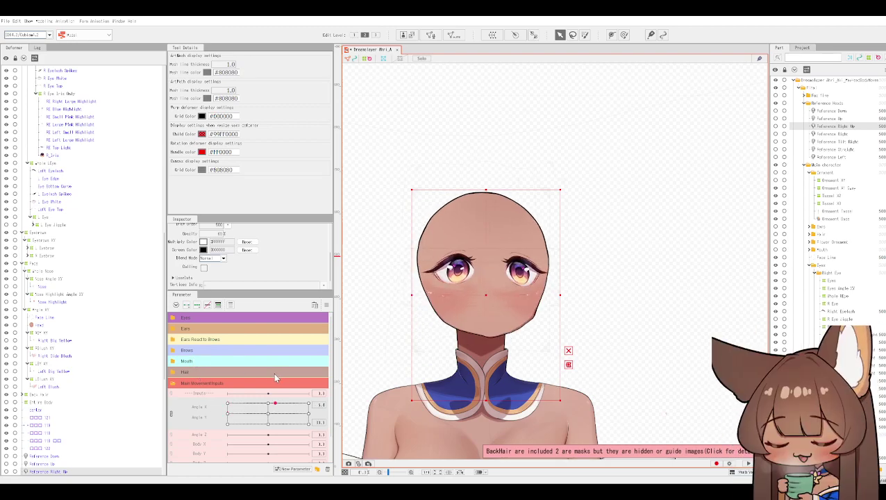
pyautogui.moveTo(269, 388); pyautogui.dragTo(326, 374)
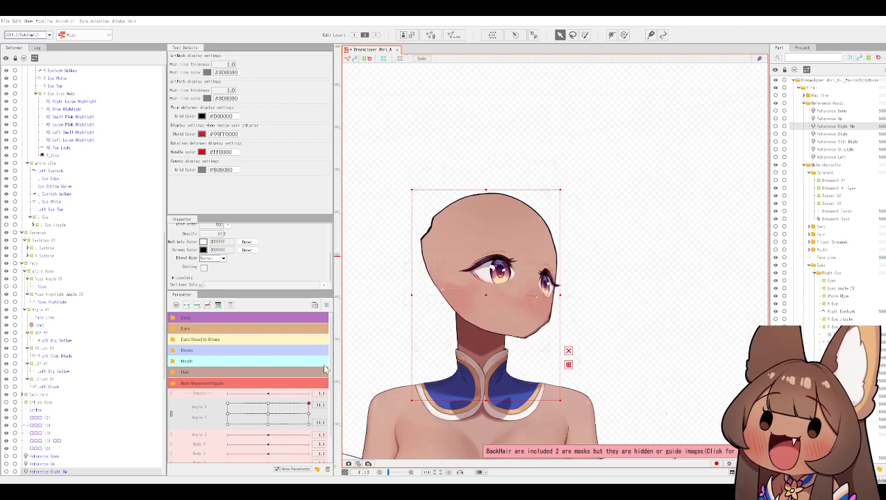
# Scrub the Angle X value to examine how the face and eyes move near the upper right pose.
pyautogui.moveTo(324, 341); pyautogui.dragTo(326, 392)
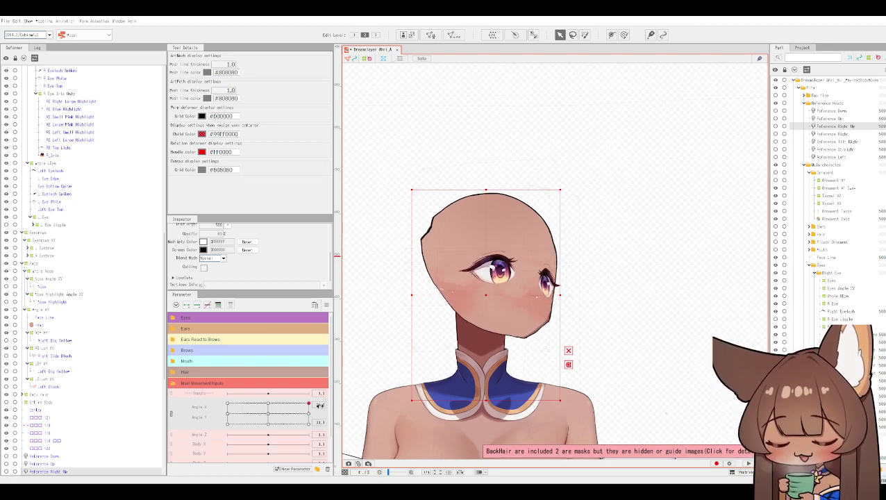
pyautogui.moveTo(312, 406); pyautogui.dragTo(318, 381)
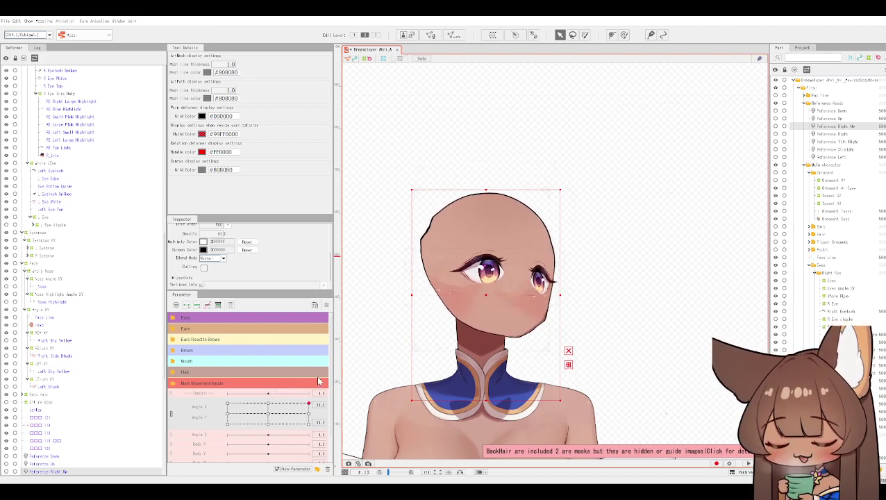
pyautogui.moveTo(323, 405)
pyautogui.mouseDown()
pyautogui.moveTo(321, 412)
pyautogui.moveTo(323, 395)
pyautogui.mouseUp()
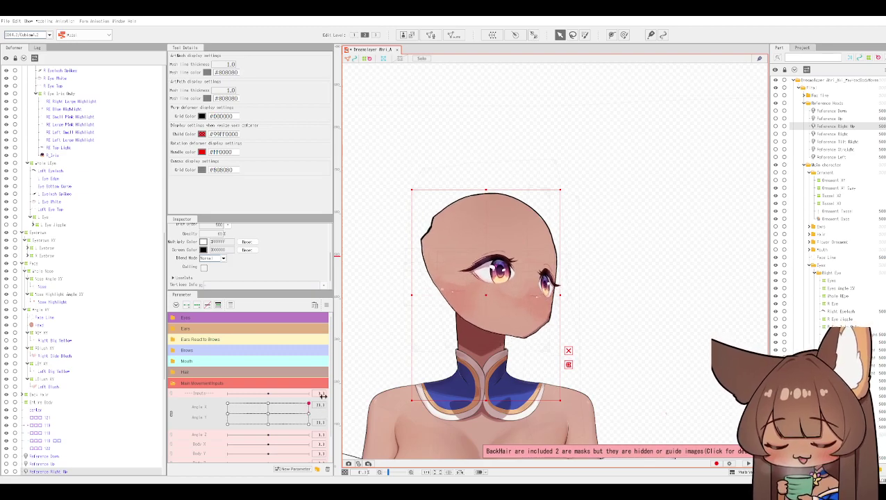
# Open the Physics/Scene Blending settings and preview the head and eye movement on the full model up close.
pyautogui.click(46, 21)
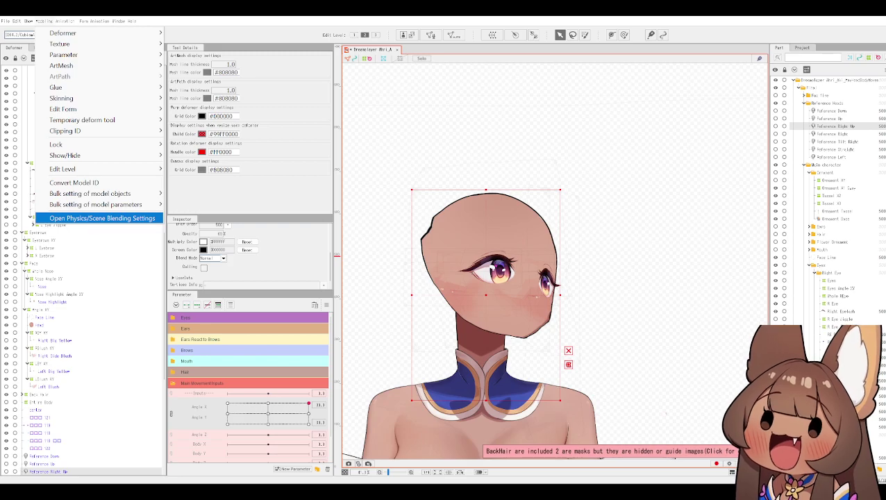
pyautogui.click(102, 218)
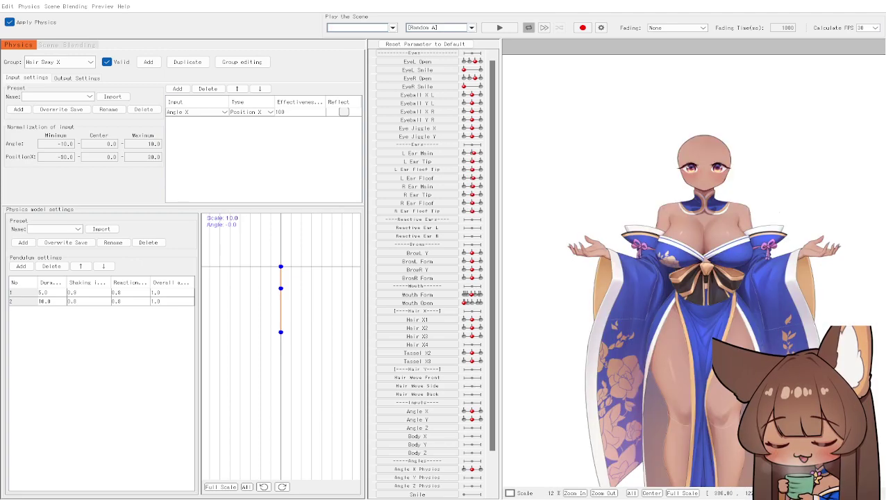
pyautogui.scroll(5, 694, 270)
pyautogui.moveTo(694, 271); pyautogui.dragTo(853, 301)
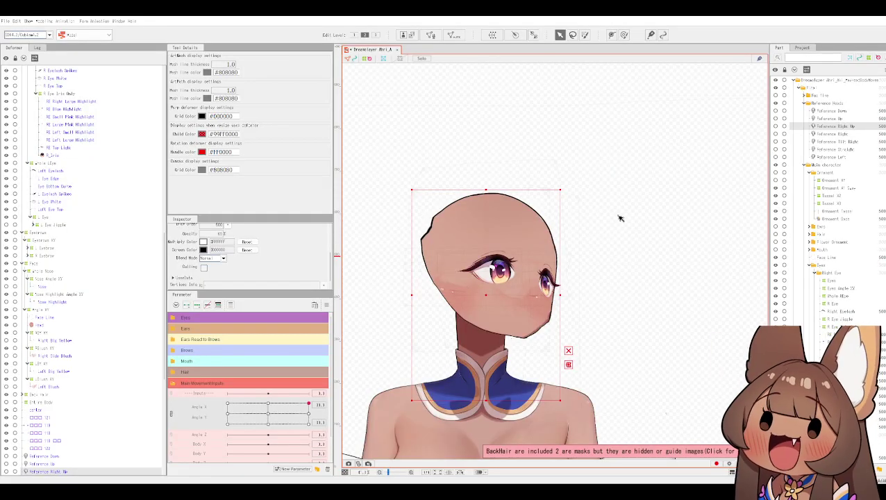
# Show the Reference Right Up image over the model's face again as the guide for placing the nose.
pyautogui.click(776, 127)
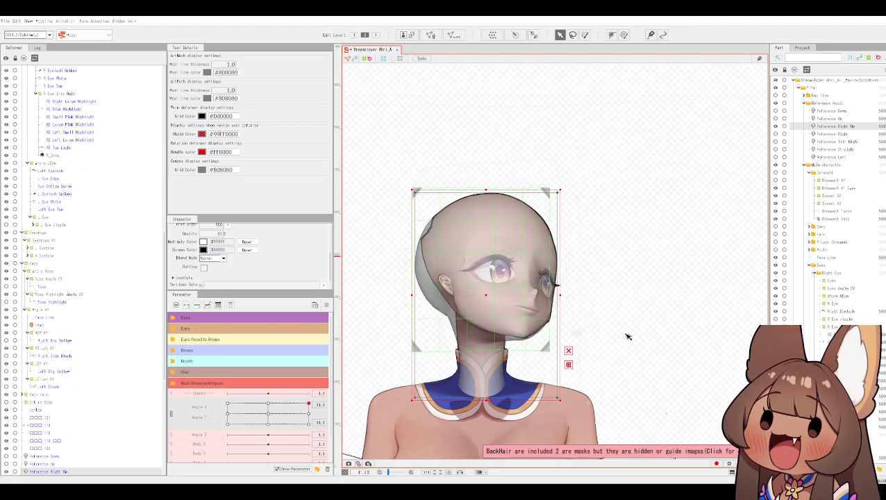
pyautogui.scroll(5, 628, 338)
pyautogui.moveTo(648, 249); pyautogui.dragTo(657, 327)
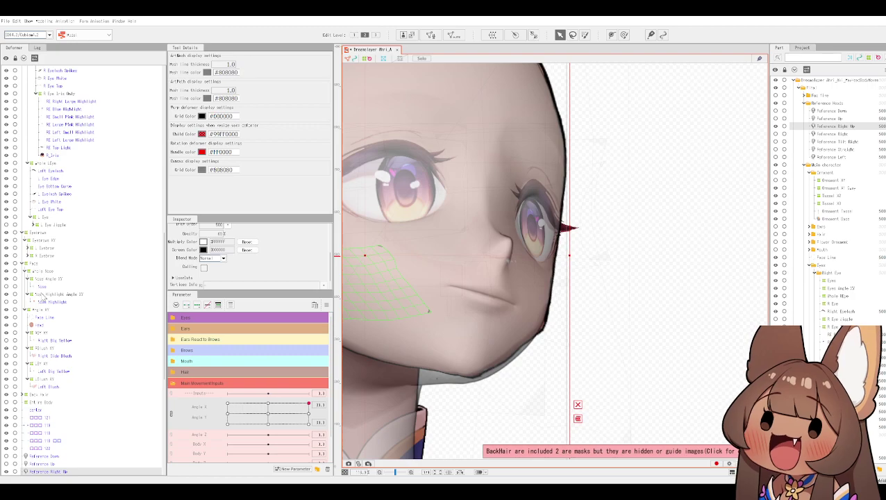
pyautogui.scroll(3, 53, 296)
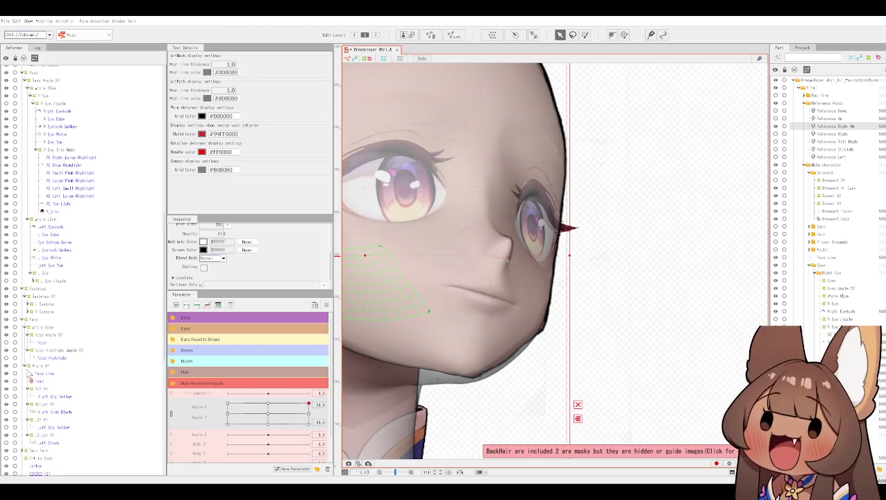
pyautogui.click(41, 335)
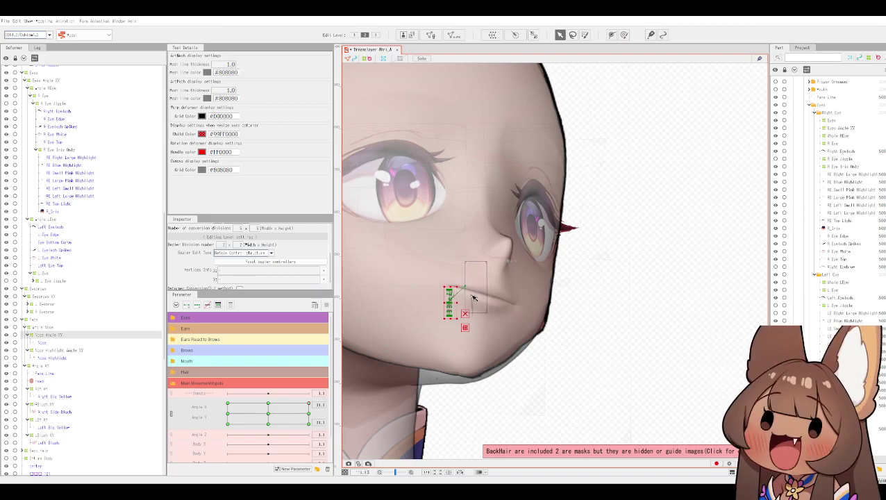
pyautogui.moveTo(450, 302); pyautogui.dragTo(482, 254)
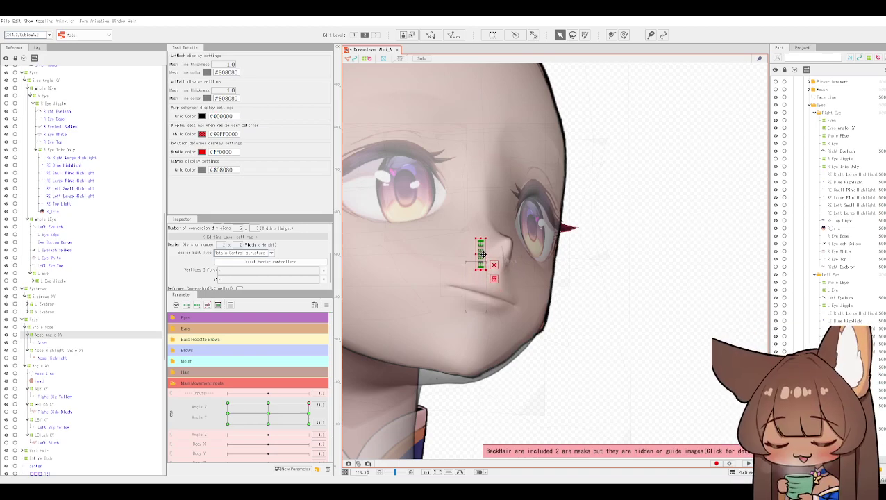
pyautogui.hotkey('ctrl', 'z')
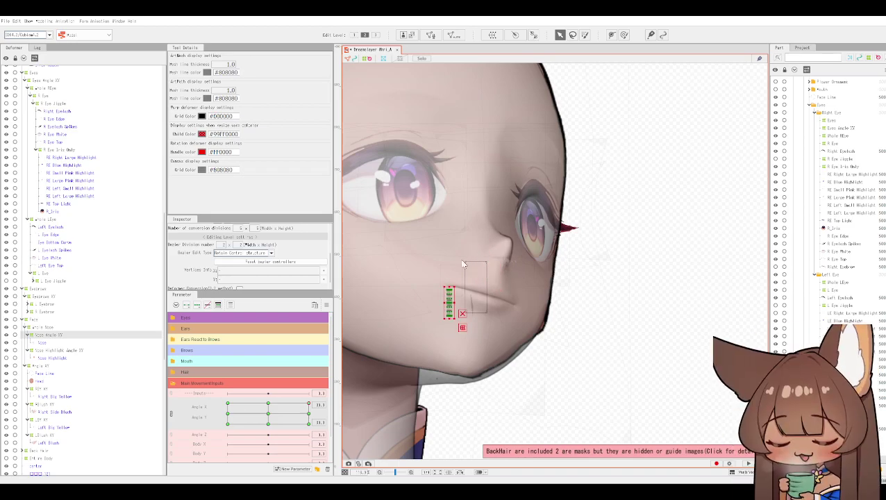
# Select the Nose Angle XY deformer and move it up and outward toward the reference head's nose.
pyautogui.click(36, 329)
pyautogui.click(39, 335)
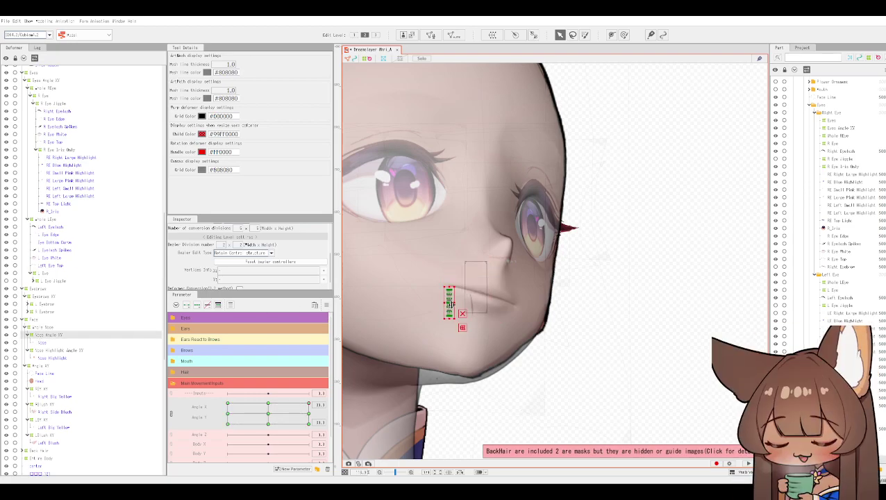
pyautogui.moveTo(451, 304); pyautogui.dragTo(479, 258)
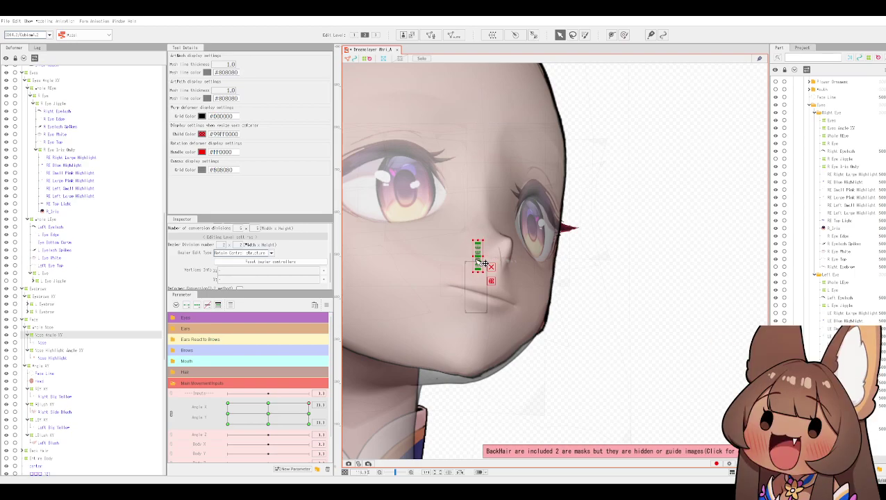
pyautogui.scroll(5, 477, 262)
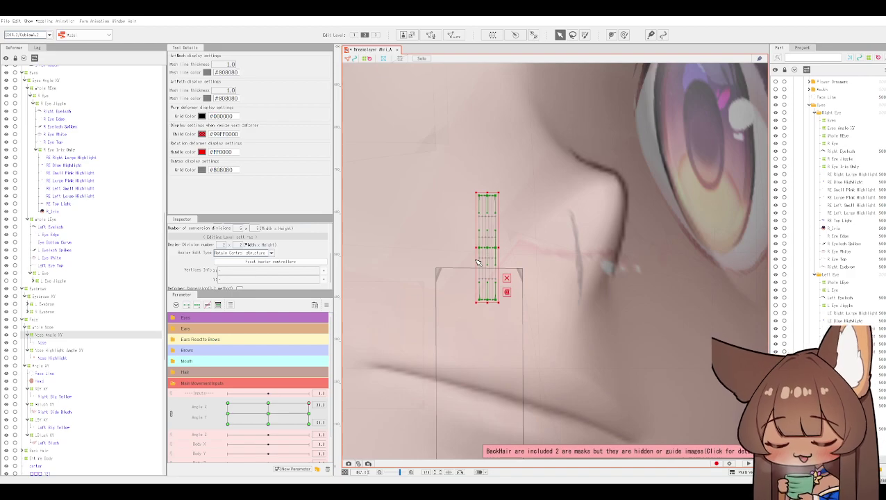
pyautogui.scroll(-5, 478, 262)
# Slightly enlarge the Nose Angle XY deformer with the Enlarge/shrink temporary deform tool and apply it.
pyautogui.click(44, 21)
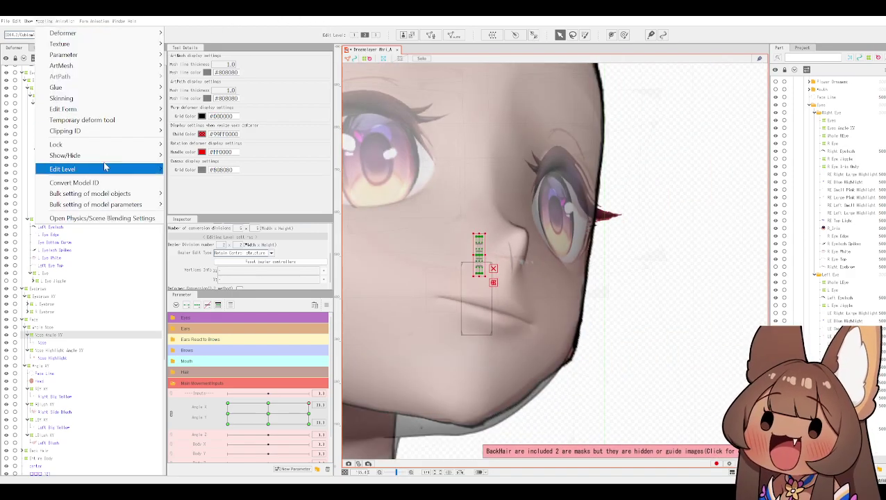
pyautogui.moveTo(113, 121)
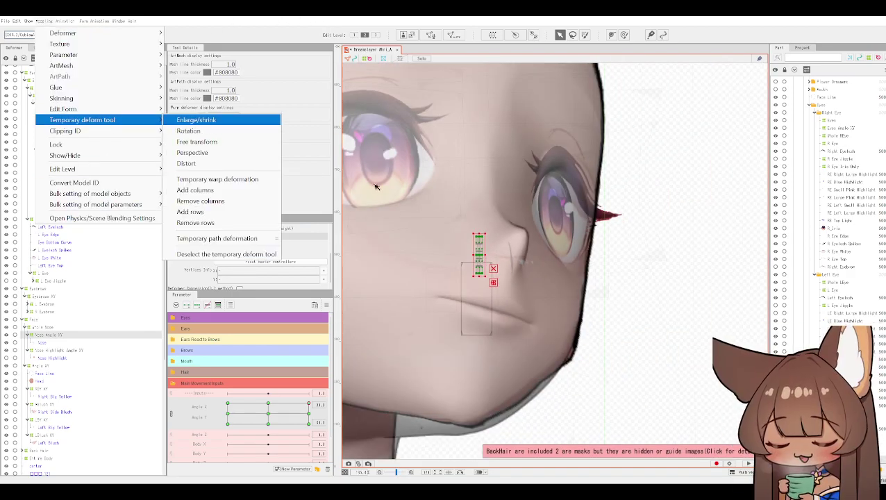
pyautogui.click(196, 120)
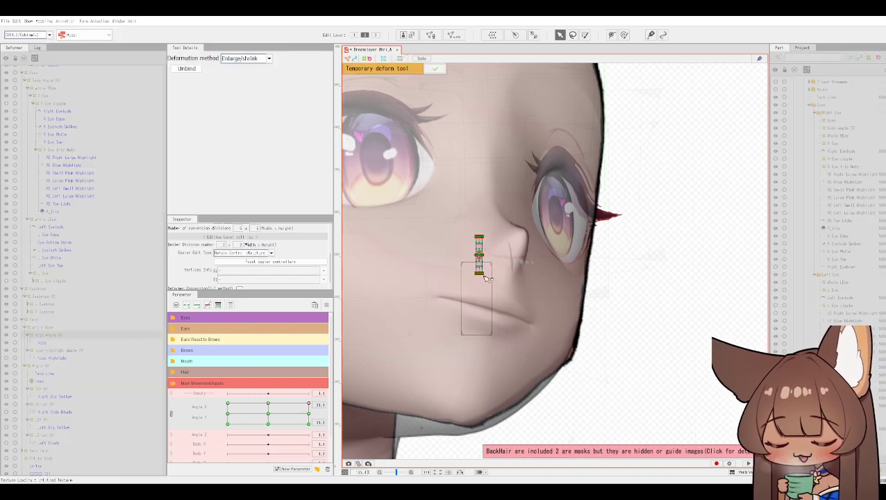
pyautogui.click(486, 278)
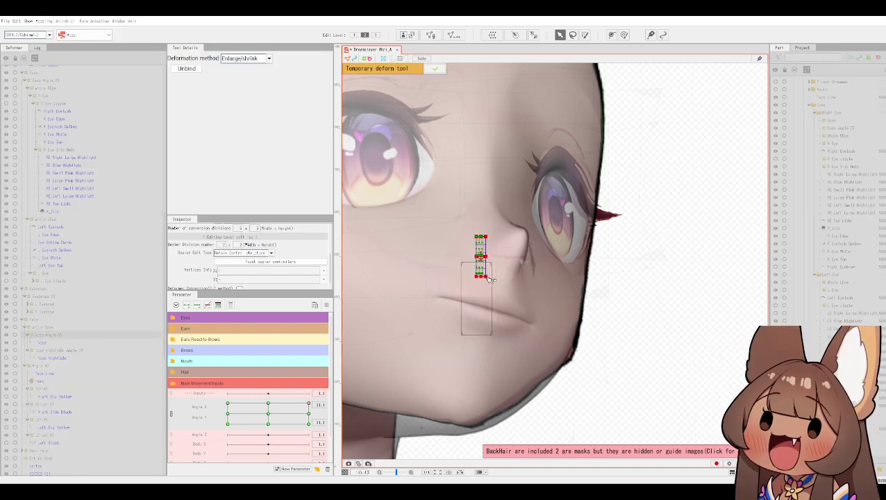
pyautogui.click(435, 68)
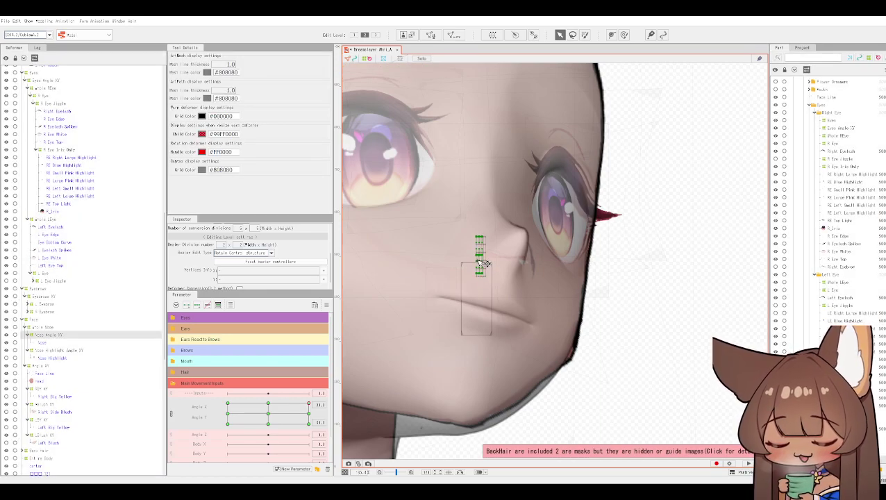
# Shift the Nose Angle XY deformer back toward the near eye and slightly up to place the nose line on the reference nose.
pyautogui.click(479, 259)
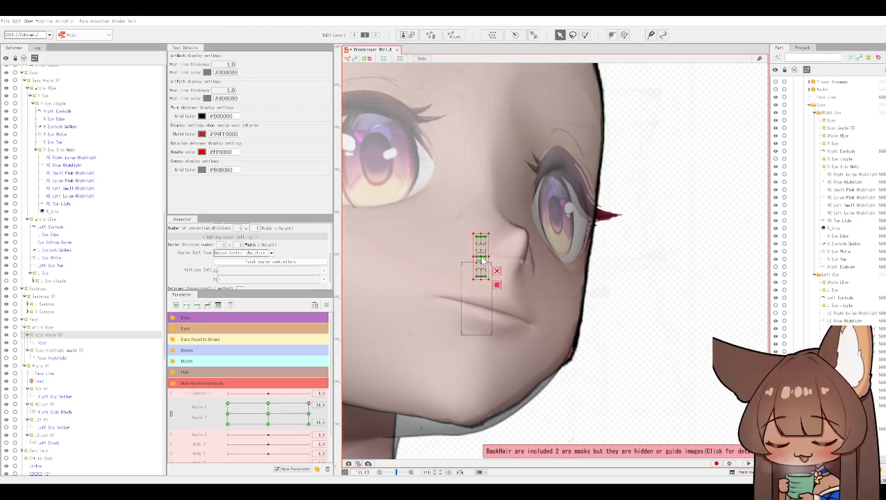
pyautogui.moveTo(481, 257); pyautogui.dragTo(445, 251)
pyautogui.scroll(-1, 479, 208)
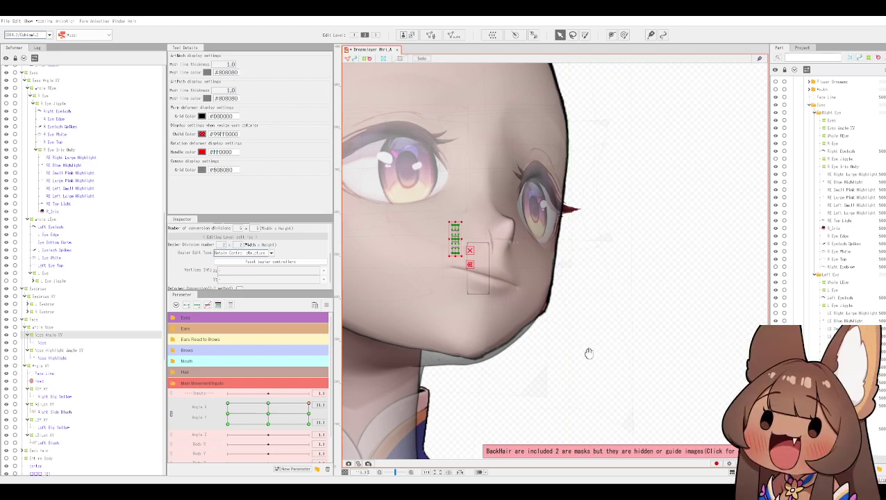
pyautogui.scroll(-2, 614, 399)
pyautogui.moveTo(498, 322); pyautogui.dragTo(500, 320)
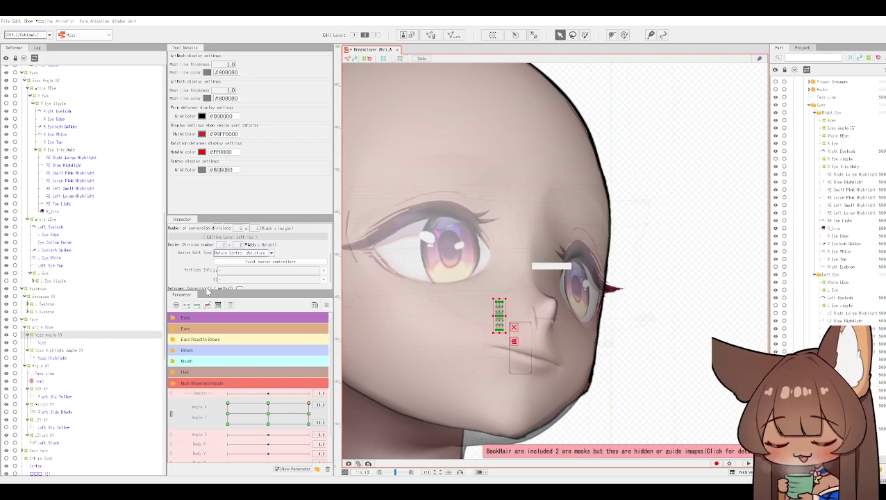
# Unlink Angle X and Angle Y, and move and reshape the Nose Highlight Angle XY deformer beside the reference head's nose.
pyautogui.click(50, 357)
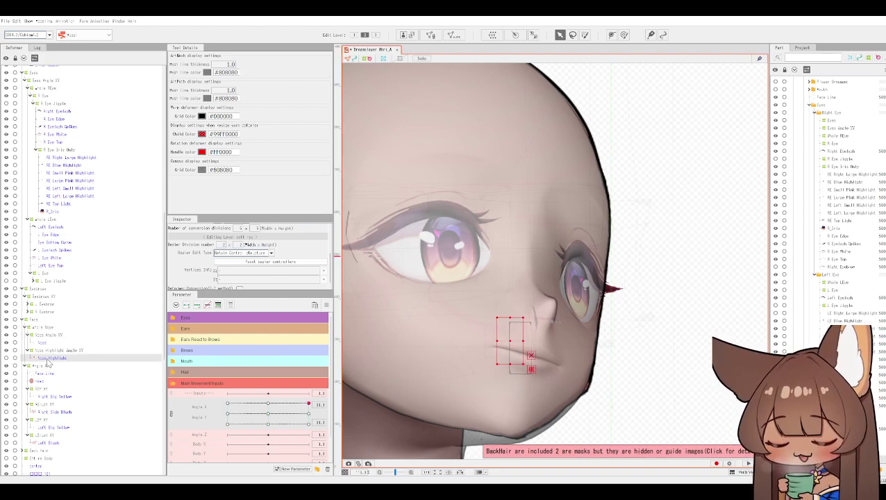
pyautogui.click(172, 418)
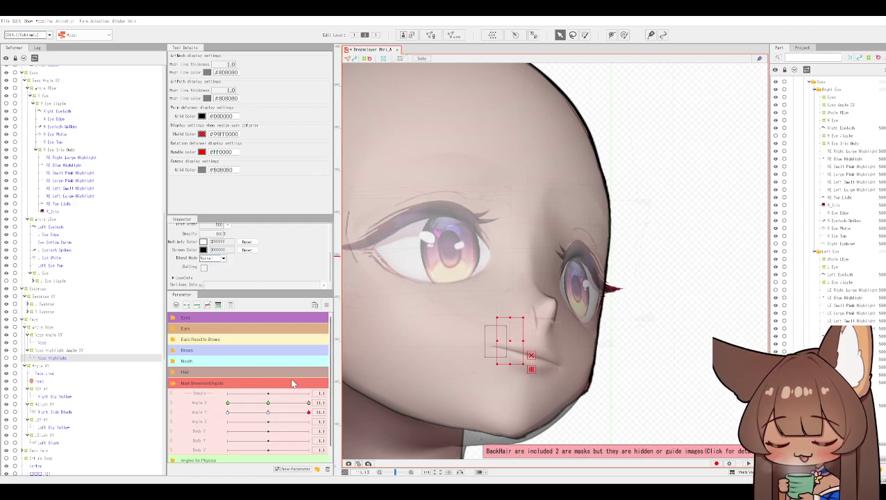
pyautogui.click(56, 350)
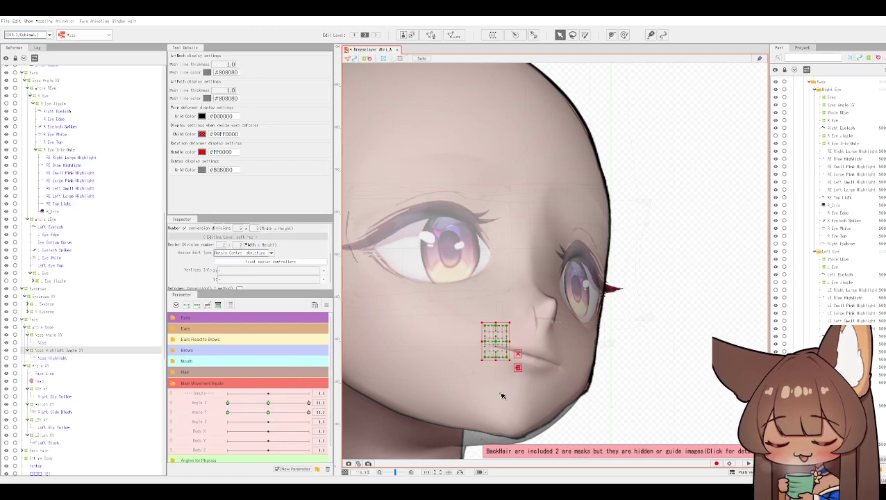
pyautogui.moveTo(495, 342); pyautogui.dragTo(527, 301)
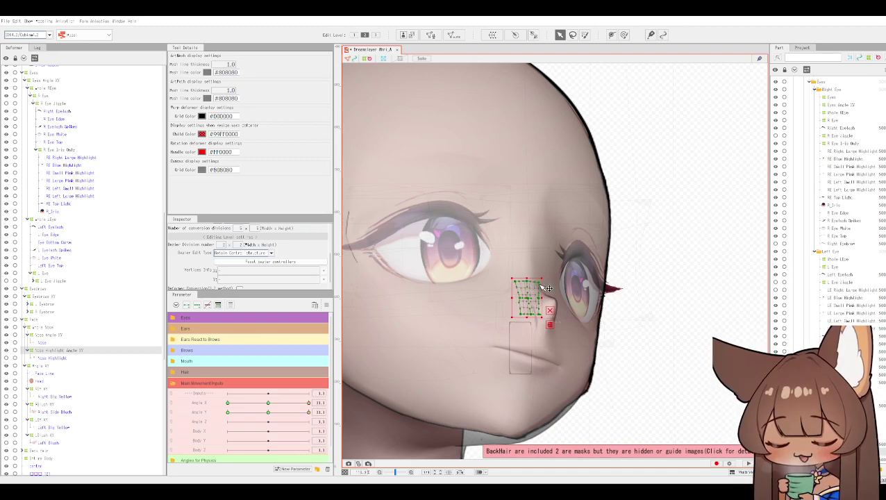
pyautogui.moveTo(529, 299); pyautogui.dragTo(531, 298)
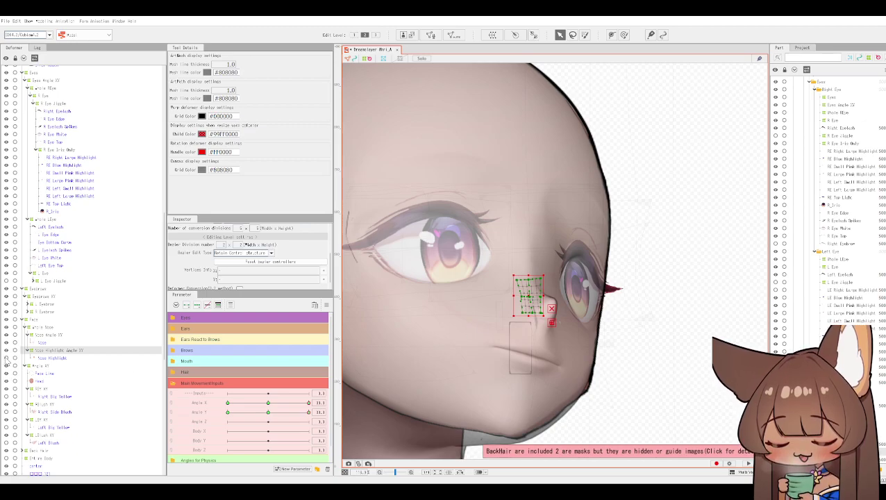
pyautogui.moveTo(527, 301)
pyautogui.mouseDown()
pyautogui.moveTo(493, 295)
pyautogui.moveTo(513, 306)
pyautogui.mouseUp()
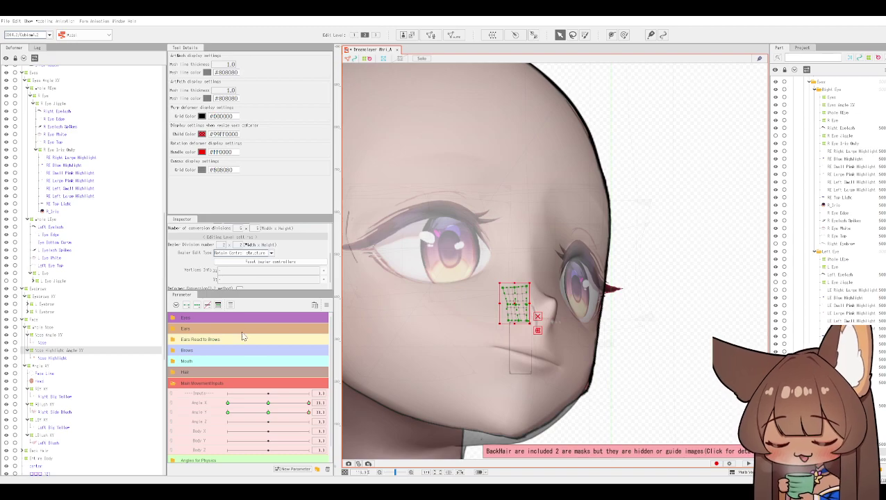
# Hide the Reference Right Up image and widen and nudge the Nose Highlight Angle XY deformer to fit the highlight to the nose.
pyautogui.scroll(5, 804, 259)
pyautogui.scroll(3, 804, 259)
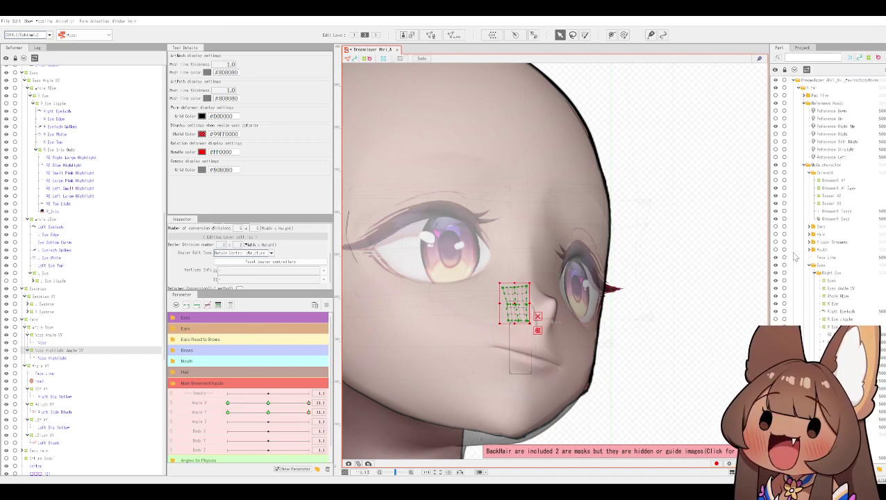
pyautogui.click(775, 127)
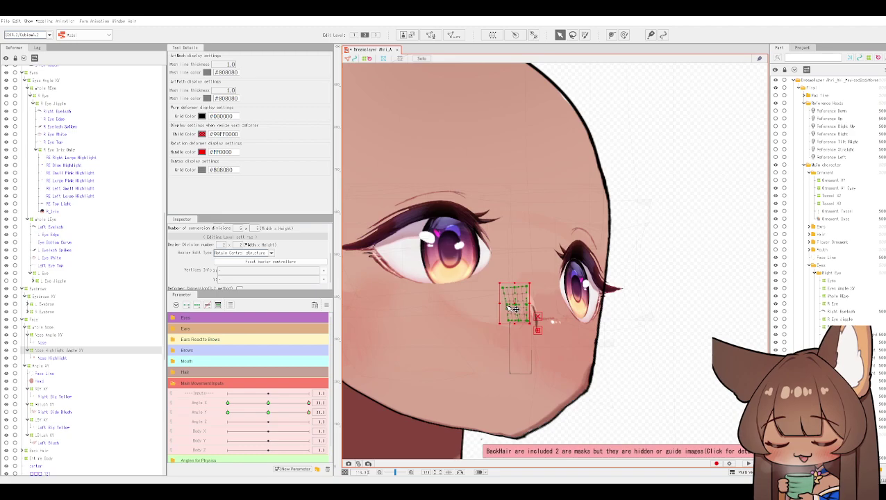
pyautogui.moveTo(511, 320)
pyautogui.mouseDown()
pyautogui.moveTo(496, 320)
pyautogui.moveTo(489, 284)
pyautogui.moveTo(512, 308)
pyautogui.mouseUp()
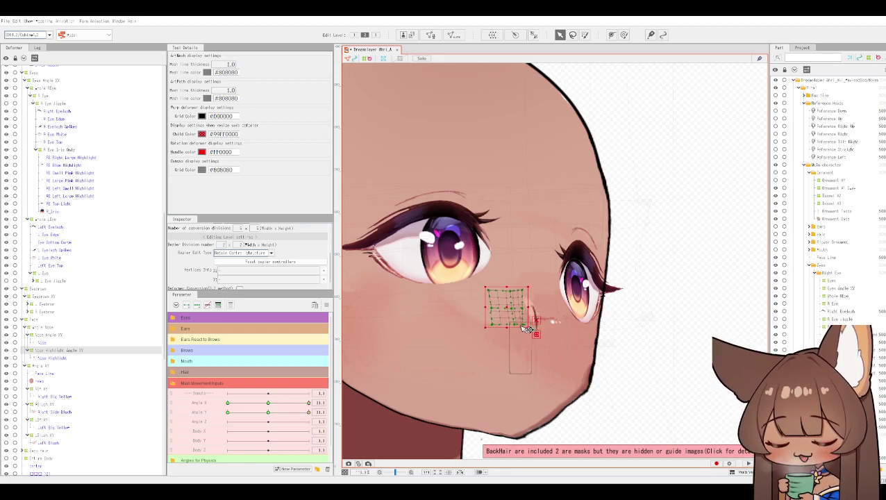
pyautogui.moveTo(510, 308); pyautogui.dragTo(509, 309)
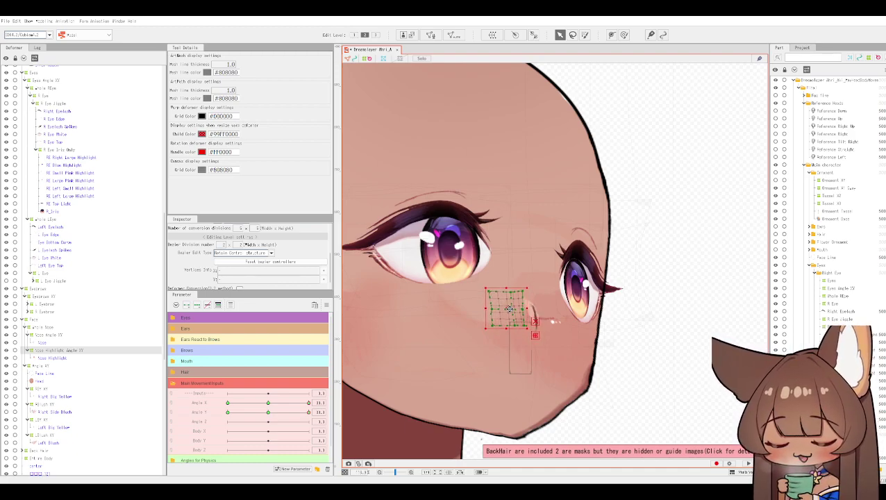
# Deselect the deformer and move Angle X toward the centre to preview the nose and highlight on the whole head.
pyautogui.click(670, 257)
pyautogui.scroll(-2, 670, 257)
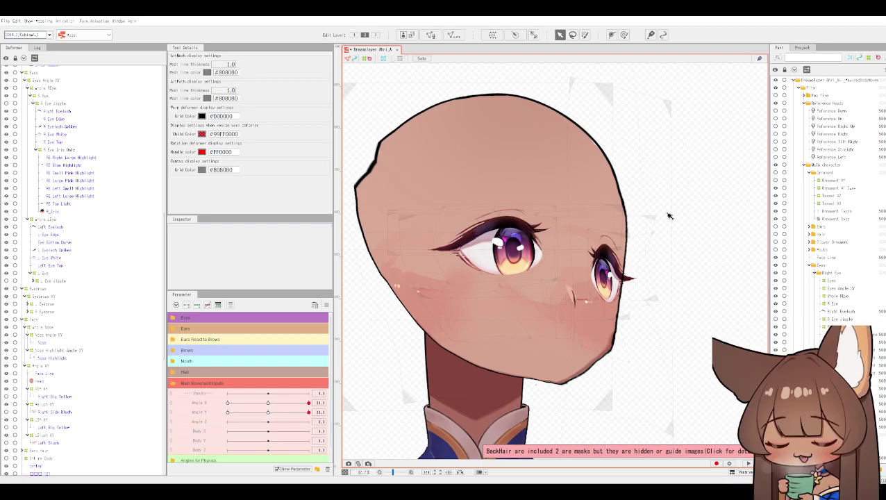
pyautogui.moveTo(308, 404); pyautogui.dragTo(268, 404)
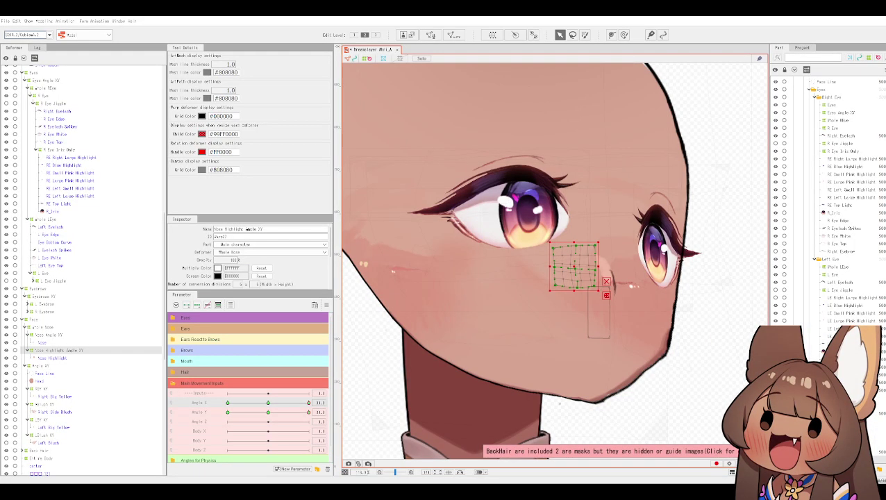
# Move the Nose Highlight Angle XY deformer slightly up to raise the highlight along the nose.
pyautogui.scroll(2, 573, 269)
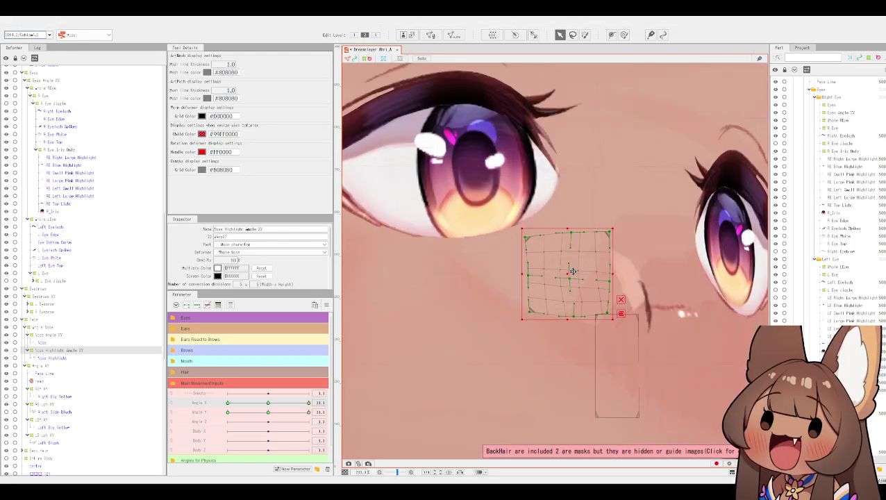
pyautogui.moveTo(564, 275); pyautogui.dragTo(561, 260)
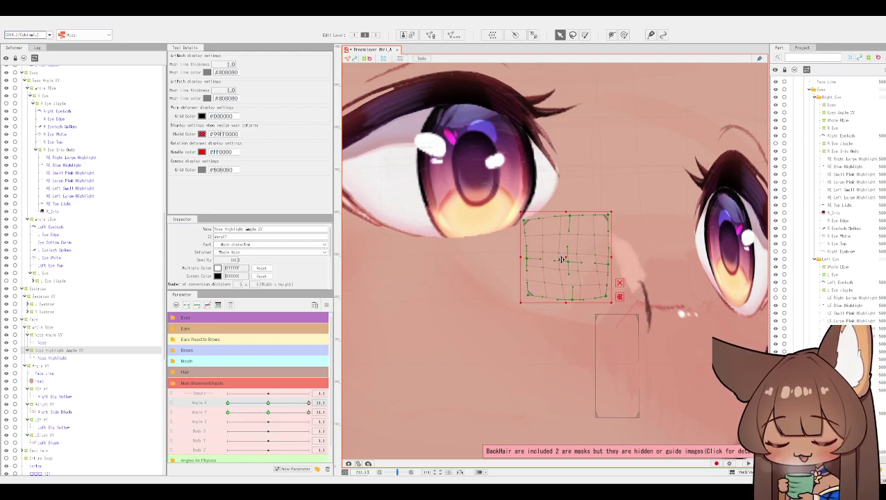
pyautogui.scroll(-2, 563, 261)
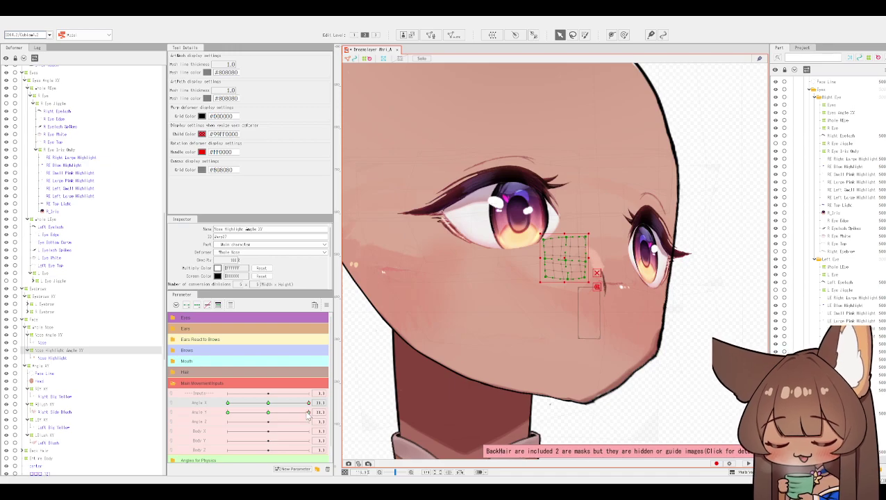
pyautogui.moveTo(309, 404)
pyautogui.mouseDown()
pyautogui.moveTo(282, 403)
pyautogui.moveTo(314, 402)
pyautogui.mouseUp()
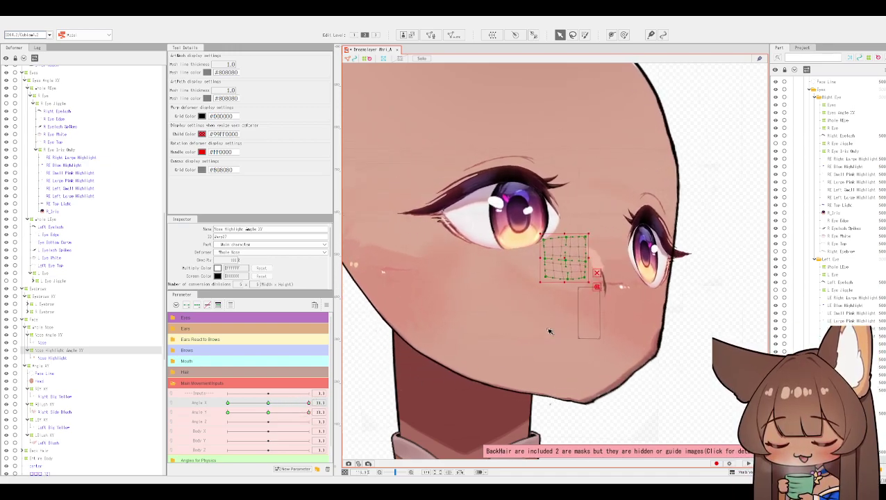
# Nudge the Nose Highlight Angle XY deformer sideways to fine-tune the gap between the highlight and the nose line.
pyautogui.moveTo(564, 260); pyautogui.dragTo(568, 260)
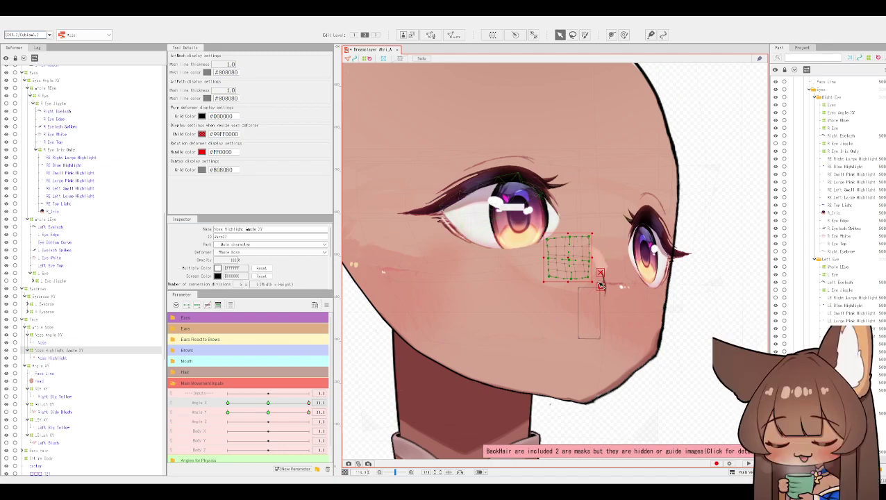
pyautogui.scroll(1, 603, 250)
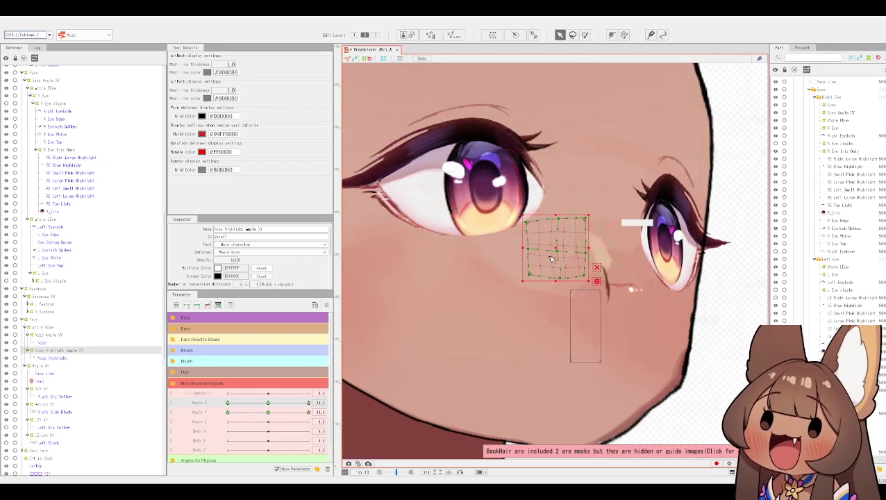
pyautogui.scroll(1, 555, 258)
pyautogui.scroll(1, 560, 259)
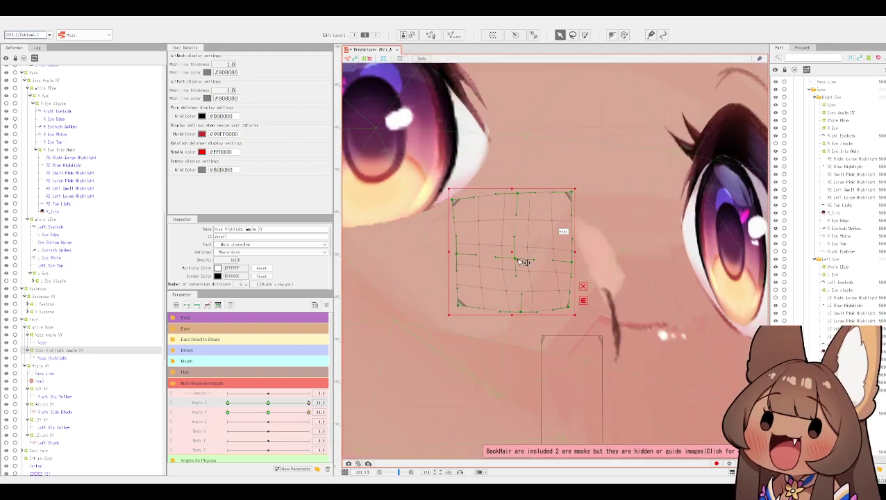
pyautogui.moveTo(513, 259); pyautogui.dragTo(506, 260)
pyautogui.scroll(-5, 508, 257)
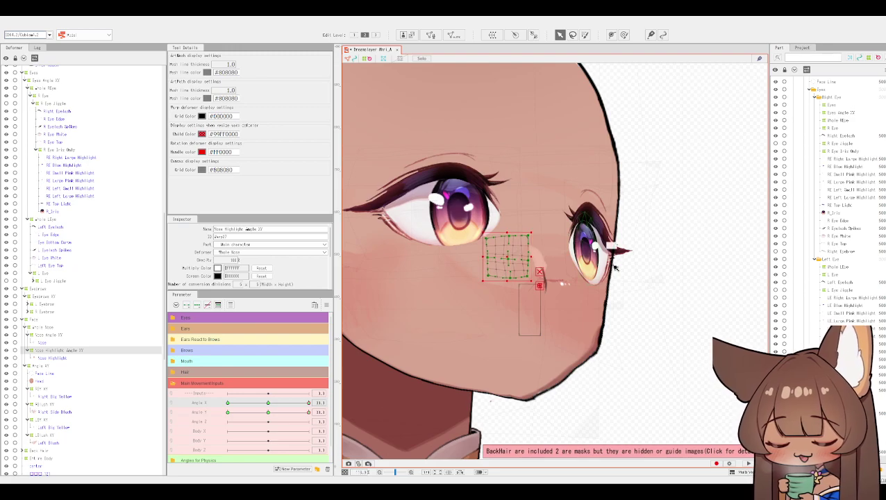
# Deselect the deformer to check the nose highlight on the whole head, and reselect Nose Highlight Angle XY.
pyautogui.scroll(-3, 652, 281)
pyautogui.click(646, 295)
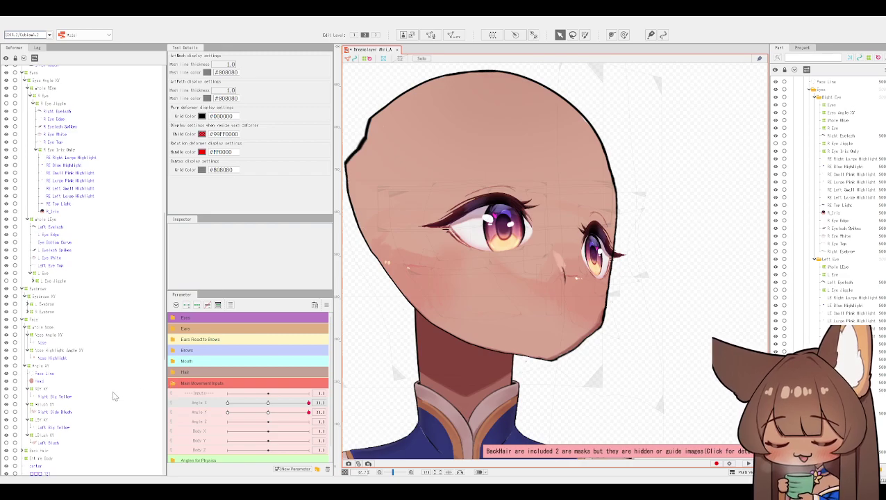
pyautogui.click(59, 350)
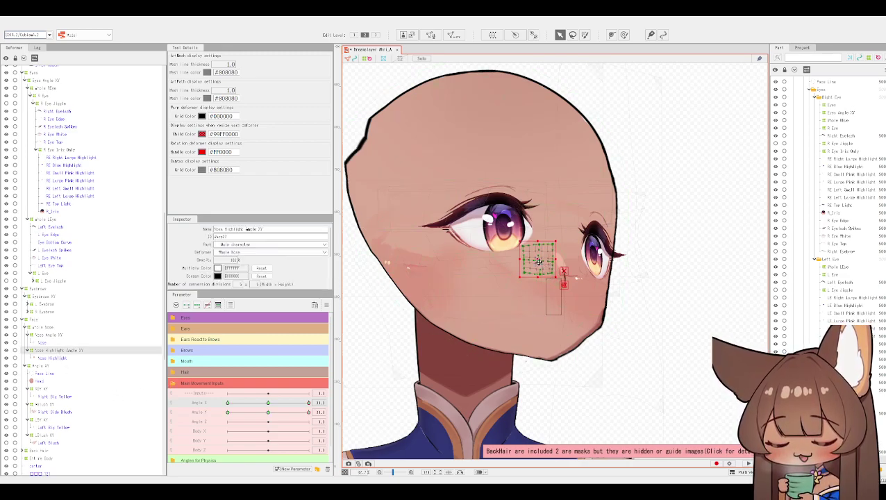
pyautogui.moveTo(308, 403)
pyautogui.mouseDown()
pyautogui.moveTo(267, 403)
pyautogui.moveTo(319, 402)
pyautogui.mouseUp()
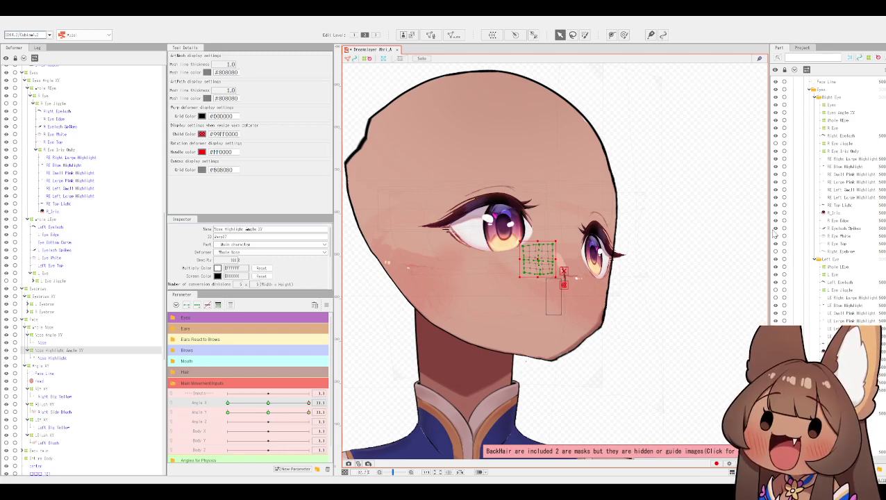
# Show the Reference Right Up image over the character's head.
pyautogui.scroll(1, 796, 167)
pyautogui.scroll(4, 796, 166)
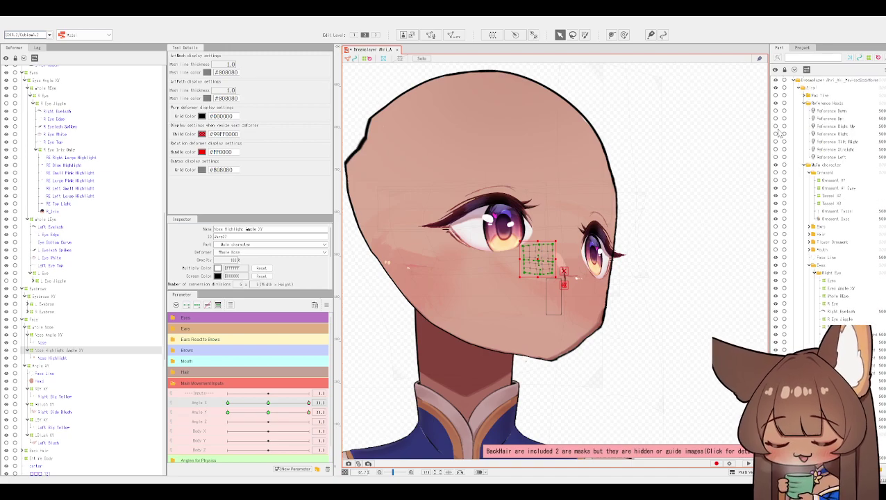
pyautogui.click(775, 129)
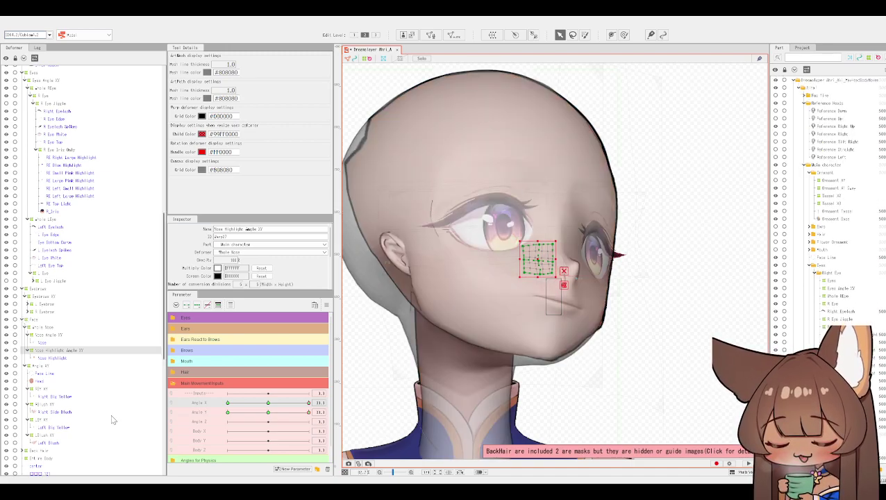
# Select the Mouth Angle XY deformer and move it up and toward the far cheek onto the reference head's mouth.
pyautogui.scroll(-3, 50, 380)
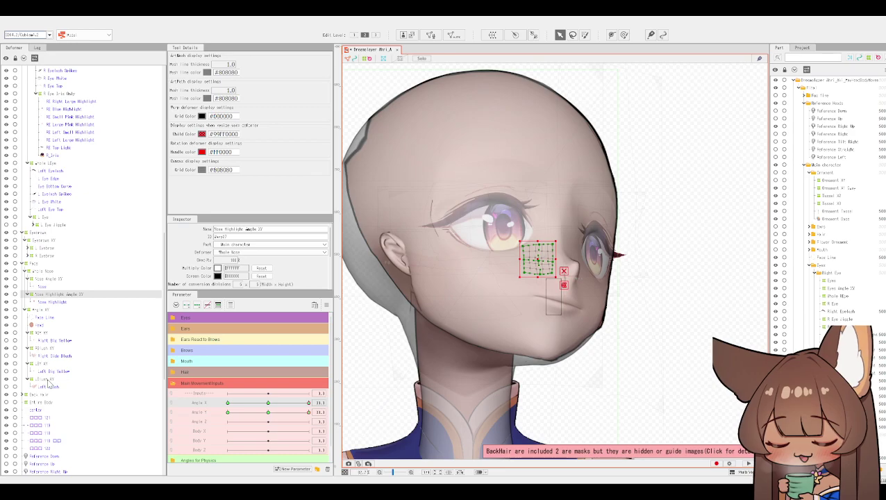
pyautogui.scroll(3, 45, 380)
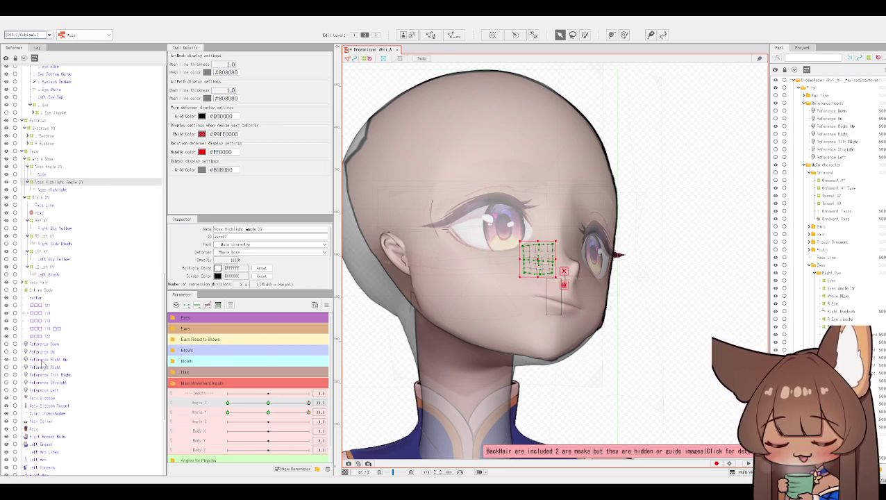
pyautogui.scroll(20, 42, 375)
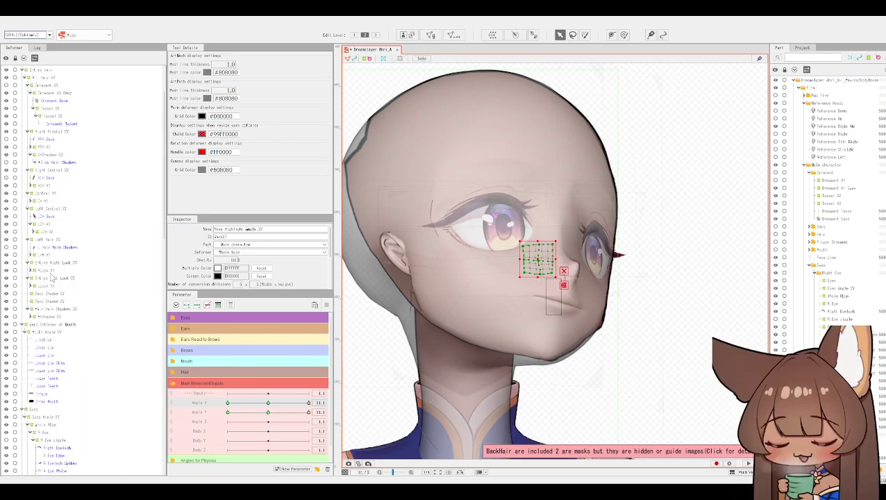
pyautogui.scroll(2, 63, 179)
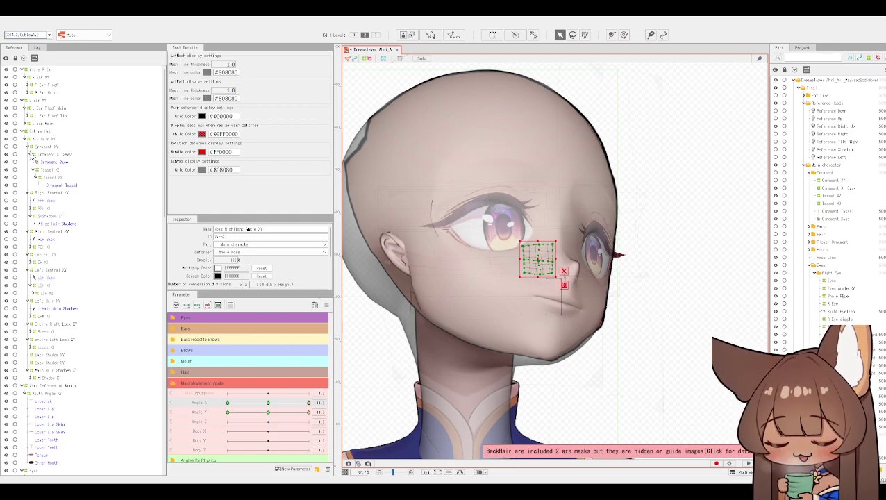
pyautogui.scroll(-3, 31, 266)
pyautogui.scroll(-2, 31, 266)
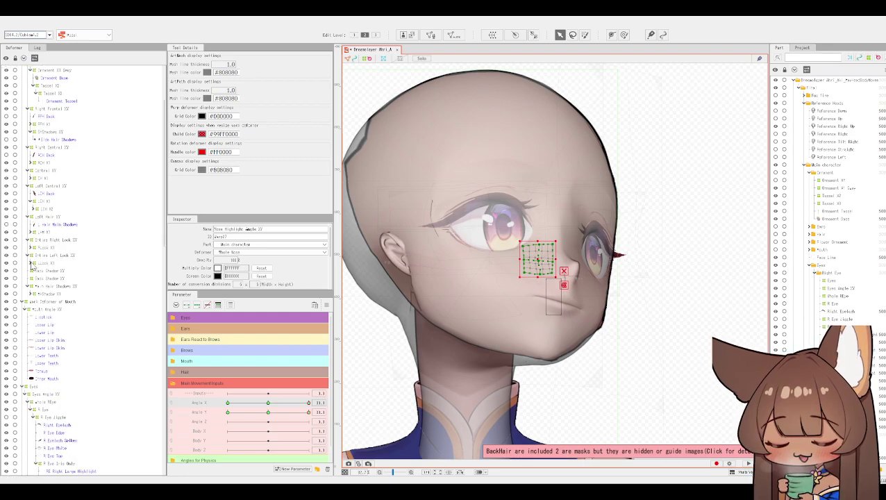
pyautogui.click(50, 309)
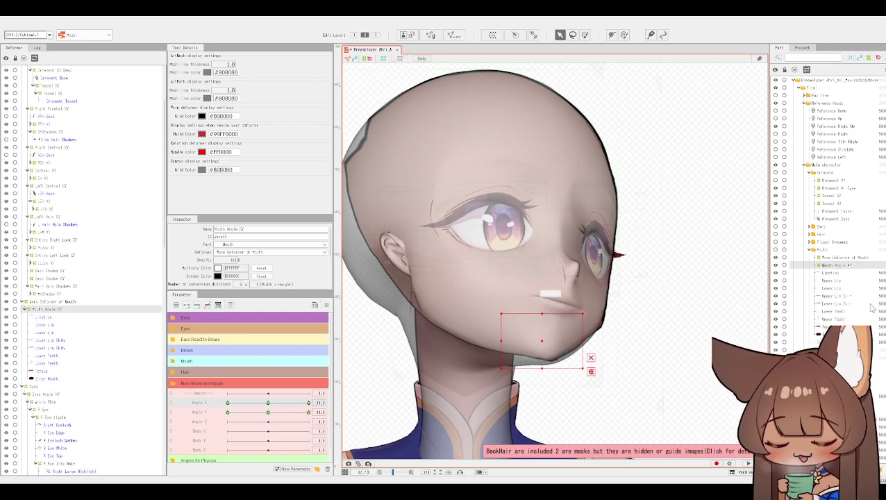
pyautogui.click(547, 336)
pyautogui.moveTo(546, 341); pyautogui.dragTo(562, 306)
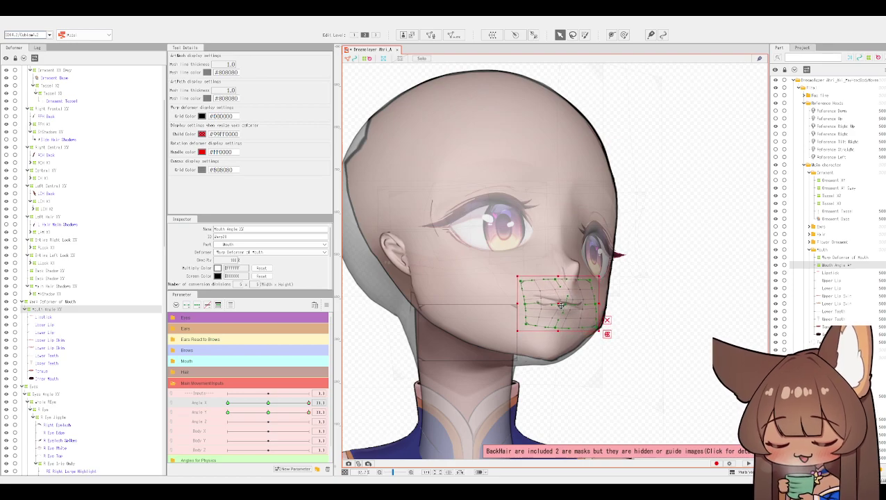
# Raise the near-cheek edge points of the Mouth Angle XY deformer to tilt the mouth along the reference face.
pyautogui.scroll(3, 534, 294)
pyautogui.moveTo(513, 271); pyautogui.dragTo(515, 259)
pyautogui.moveTo(526, 321); pyautogui.dragTo(522, 298)
pyautogui.moveTo(529, 360); pyautogui.dragTo(524, 351)
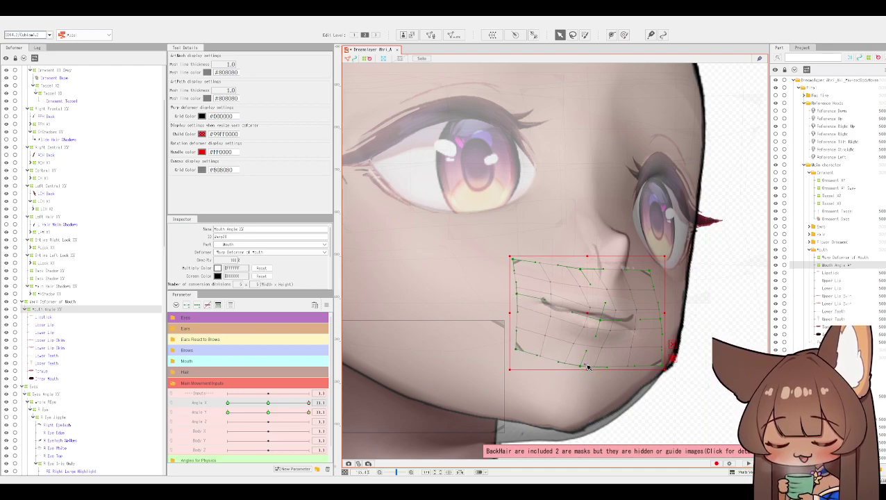
# Set Mouth Form to its maximum with the mouth slightly open, and reshape the centre and lower points of the Mouth Angle XY deformer.
pyautogui.click(174, 362)
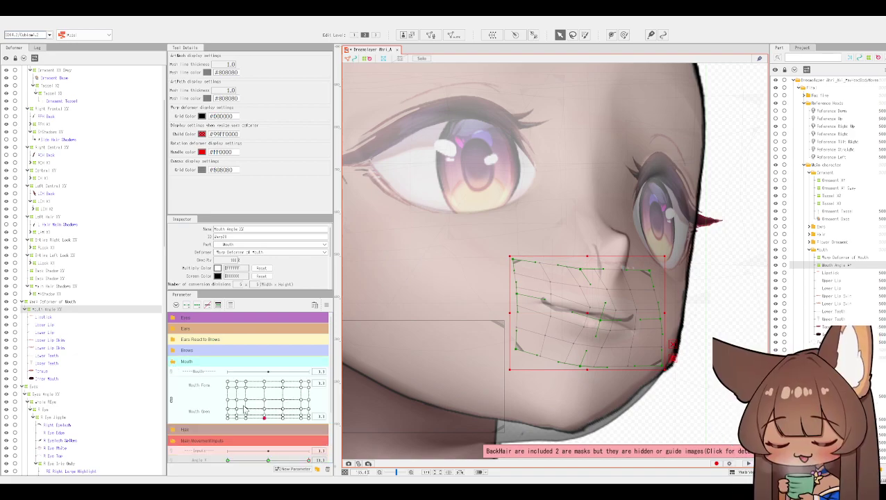
pyautogui.click(308, 409)
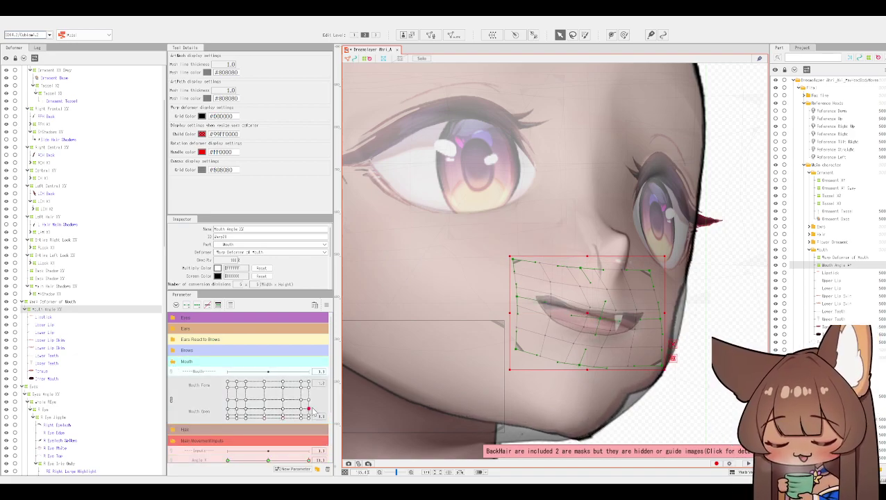
pyautogui.moveTo(310, 410); pyautogui.dragTo(309, 407)
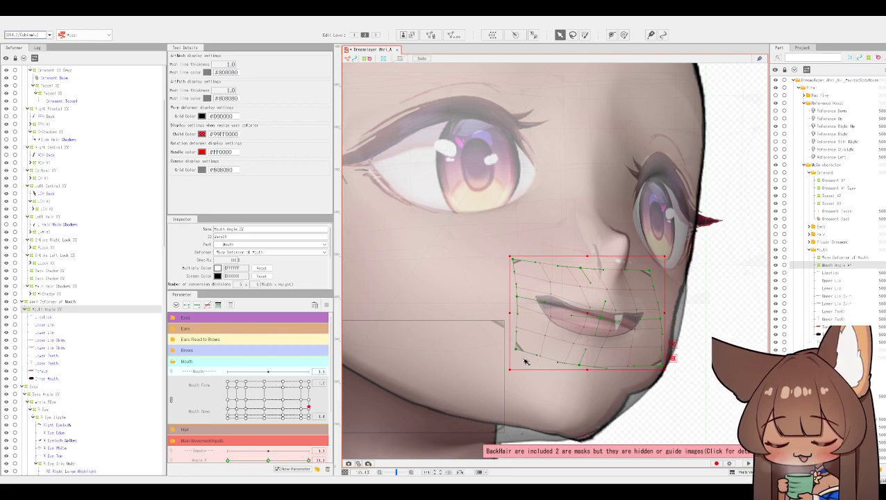
pyautogui.moveTo(598, 334)
pyautogui.mouseDown()
pyautogui.moveTo(606, 335)
pyautogui.moveTo(602, 318)
pyautogui.mouseUp()
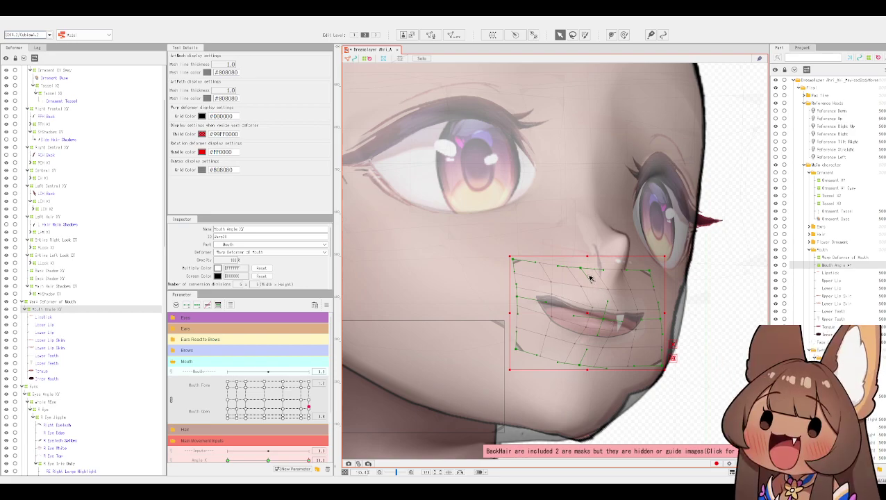
pyautogui.moveTo(581, 268); pyautogui.dragTo(581, 264)
pyautogui.moveTo(579, 364); pyautogui.dragTo(590, 368)
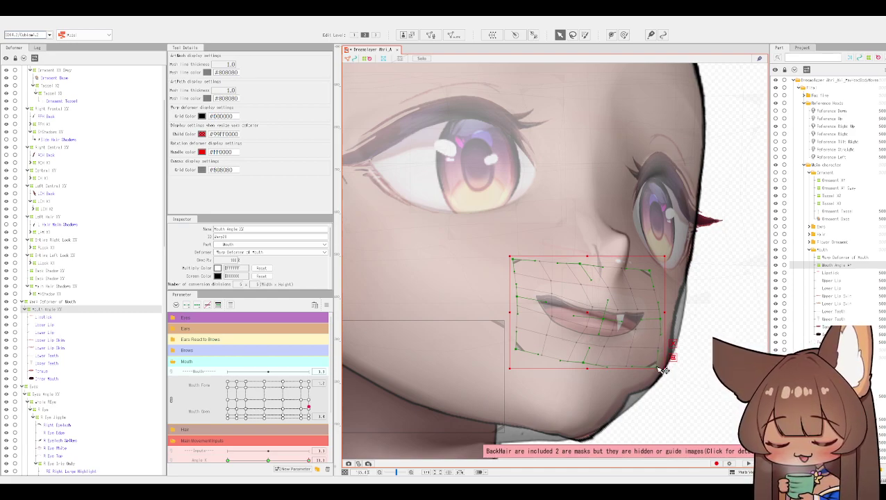
pyautogui.moveTo(659, 367); pyautogui.dragTo(648, 366)
pyautogui.moveTo(587, 365); pyautogui.dragTo(589, 368)
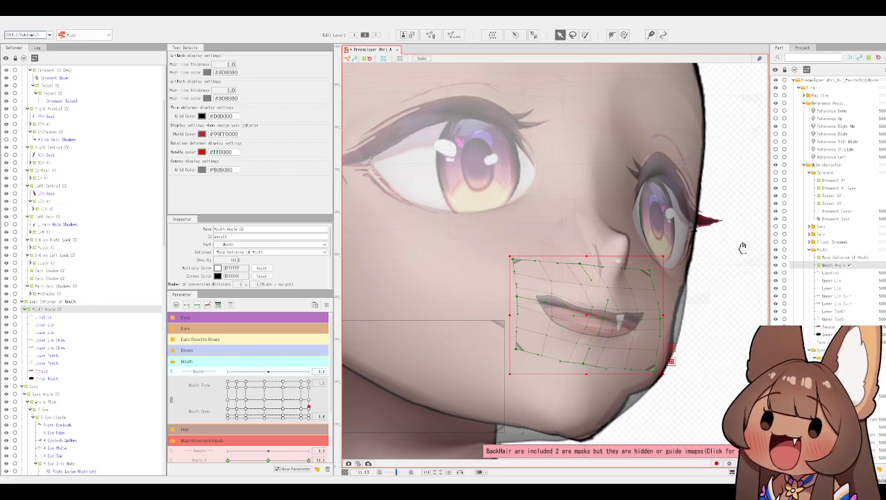
# Open the mouth wider with the mouth parameters, and nudge the Mouth Angle XY deformer and reshape its upper corners and lower edge.
pyautogui.scroll(-3, 734, 277)
pyautogui.moveTo(732, 263); pyautogui.dragTo(719, 290)
pyautogui.moveTo(314, 413); pyautogui.dragTo(279, 393)
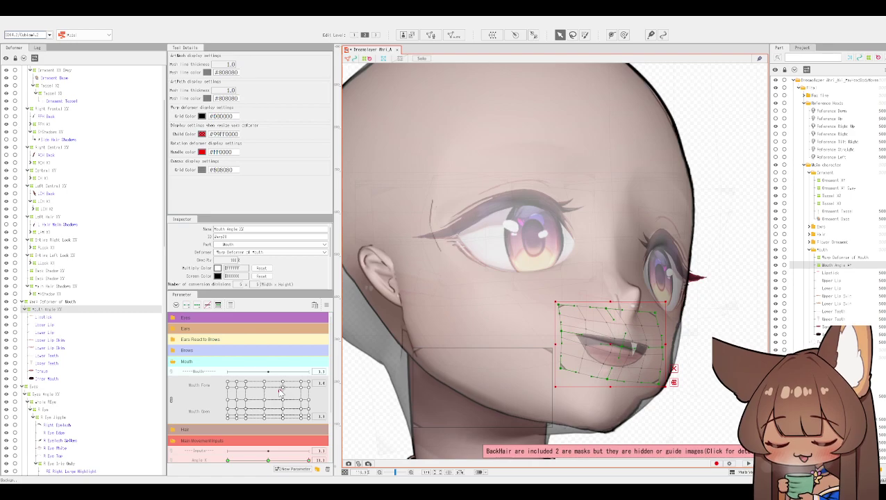
pyautogui.moveTo(621, 366); pyautogui.dragTo(615, 383)
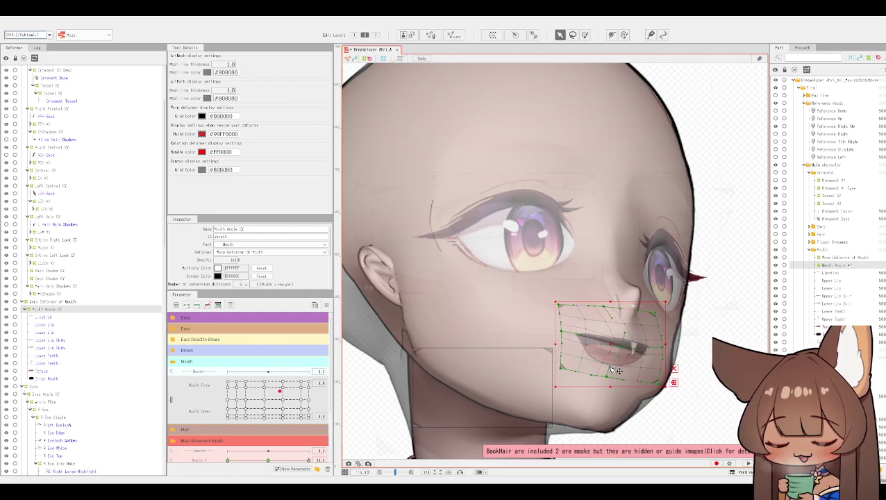
pyautogui.moveTo(614, 346)
pyautogui.mouseDown()
pyautogui.moveTo(610, 335)
pyautogui.moveTo(613, 347)
pyautogui.mouseUp()
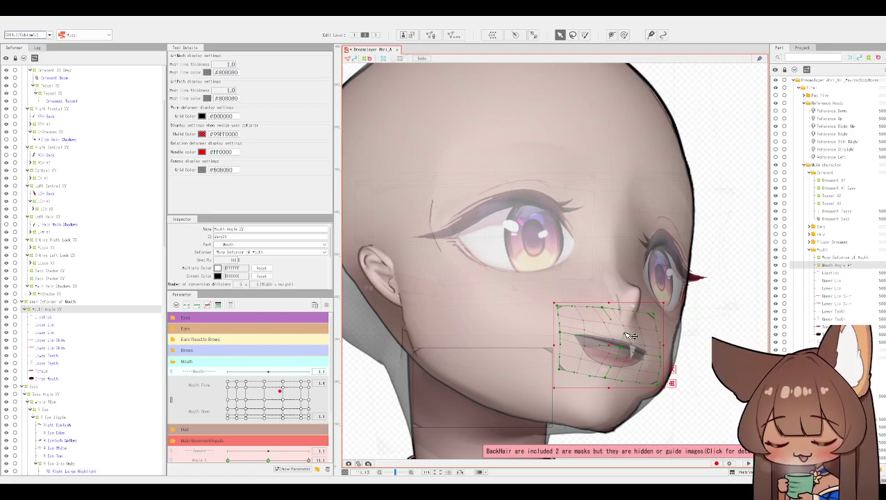
pyautogui.moveTo(660, 313); pyautogui.dragTo(652, 319)
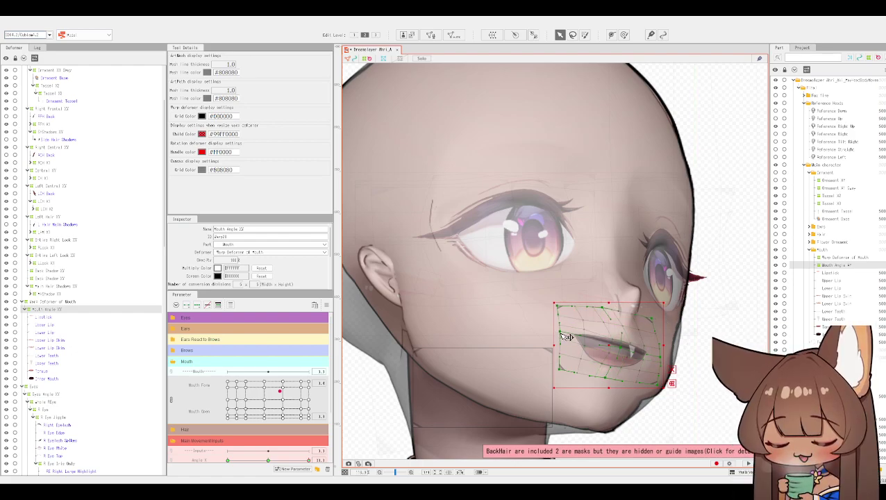
pyautogui.moveTo(556, 306); pyautogui.dragTo(565, 299)
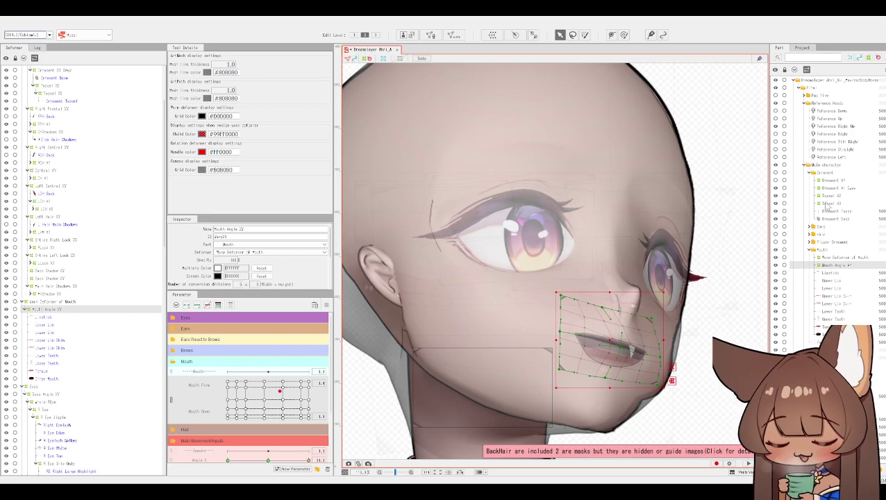
# Toggle the Reference Right Up image to compare the open mouth with the reference, leaving the image hidden.
pyautogui.click(776, 127)
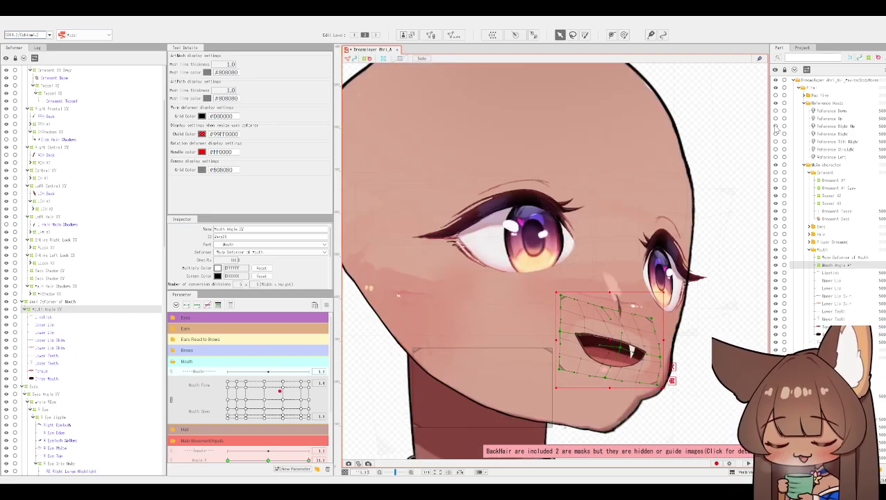
pyautogui.click(776, 127)
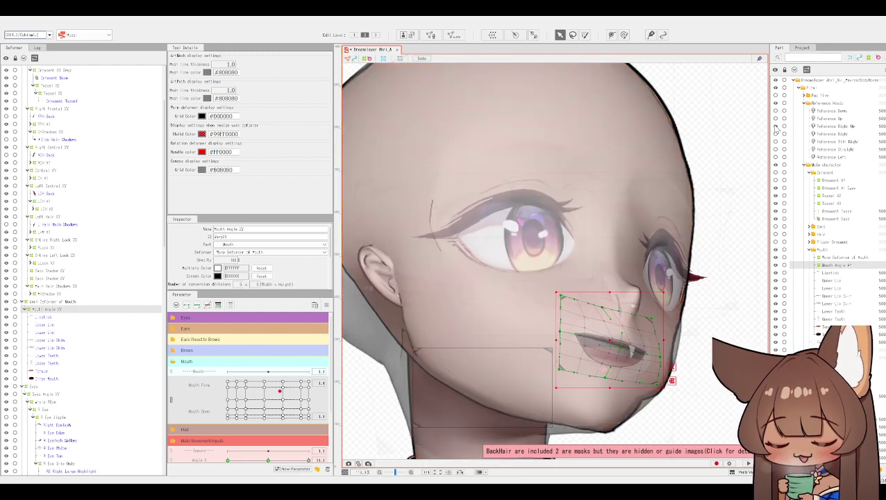
pyautogui.click(775, 127)
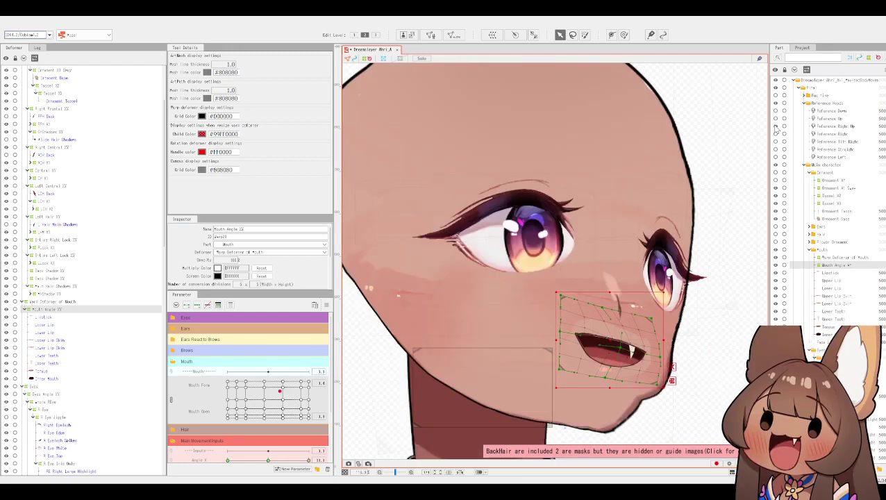
# Show the Reference Right Up image over the whole head for comparison, and hide it again.
pyautogui.click(775, 126)
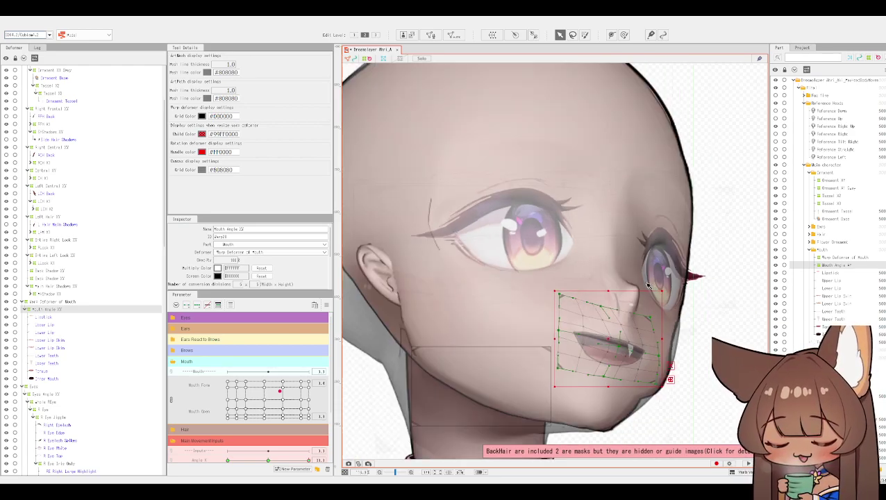
pyautogui.scroll(-2, 647, 284)
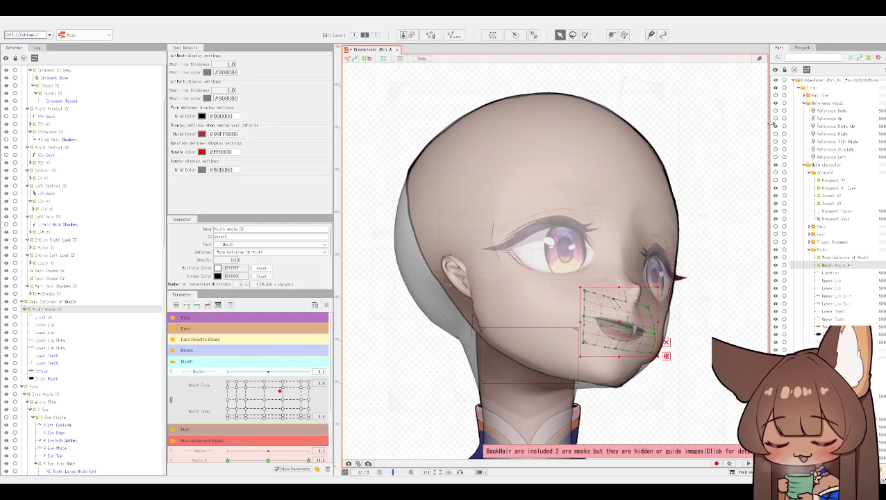
pyautogui.click(778, 129)
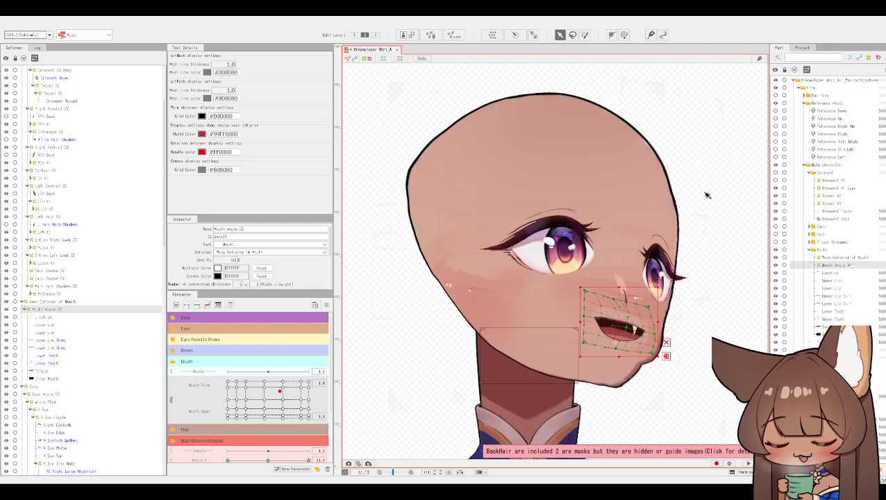
pyautogui.scroll(-1, 705, 200)
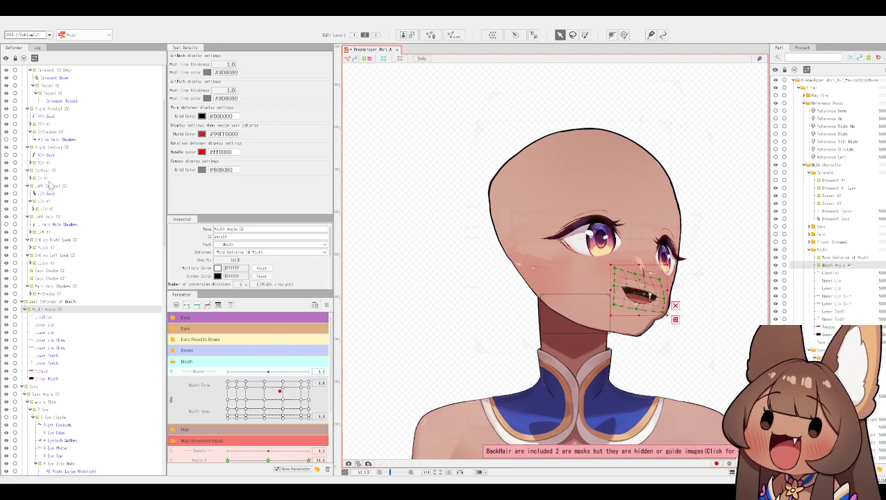
# Select the Head mesh under the face's Angle XY deformer, and close the mouth by lowering Mouth Open to its minimum.
pyautogui.scroll(-2, 52, 195)
pyautogui.scroll(-8, 52, 208)
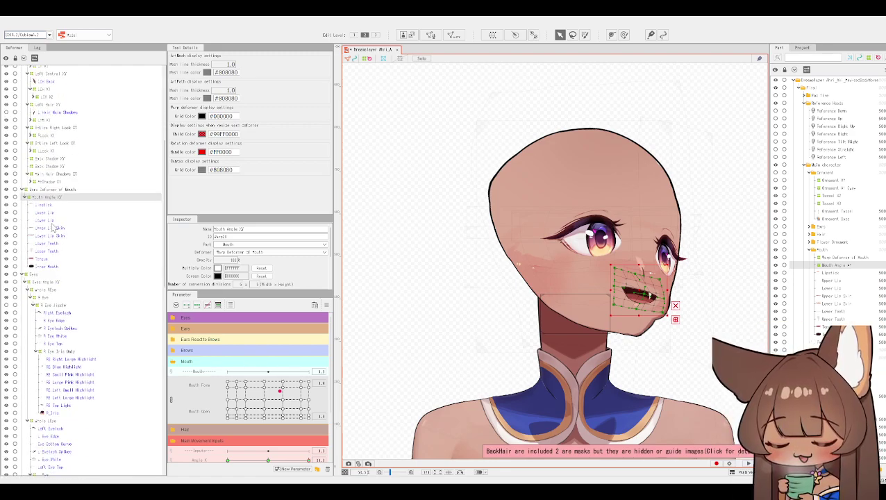
pyautogui.scroll(-4, 52, 229)
pyautogui.scroll(-3, 52, 228)
pyautogui.click(40, 359)
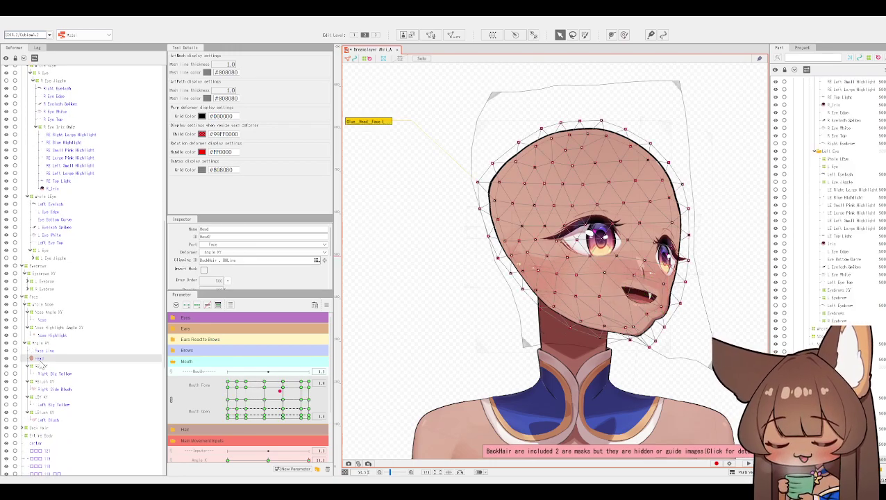
pyautogui.click(43, 350)
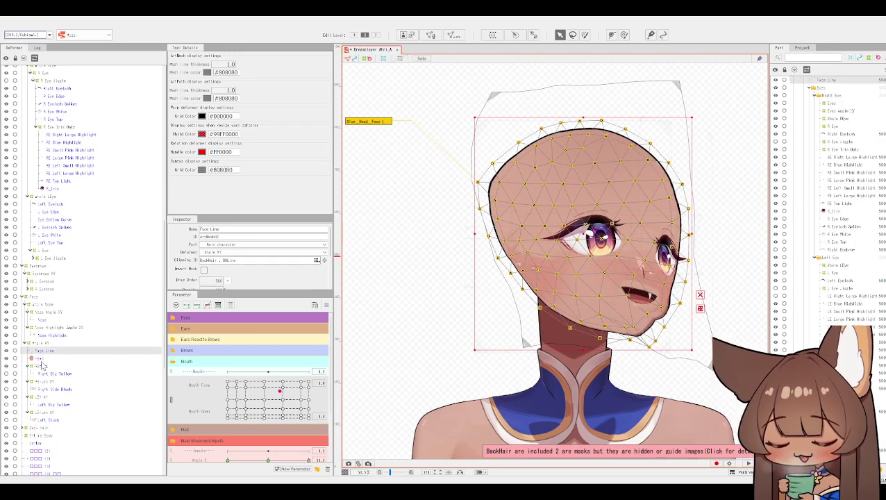
pyautogui.click(41, 359)
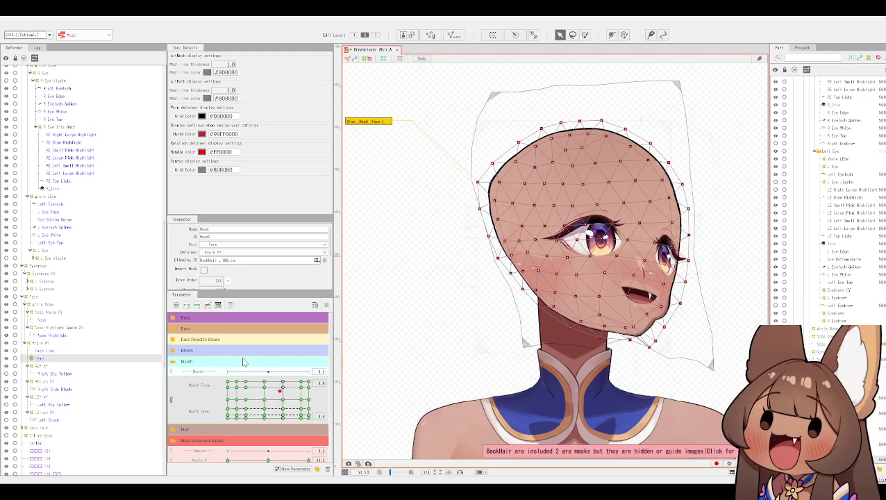
pyautogui.click(283, 392)
pyautogui.moveTo(283, 393); pyautogui.dragTo(283, 393)
pyautogui.moveTo(284, 390); pyautogui.dragTo(283, 461)
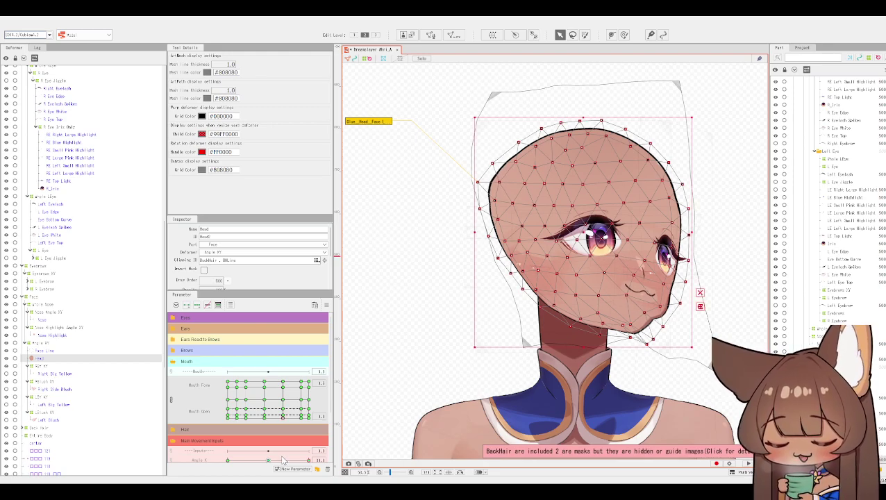
# Inspect the Face Line mesh, the face's Angle XY deformer and the glue between Head and Face Line, and reselect the Head mesh.
pyautogui.click(39, 352)
pyautogui.click(40, 343)
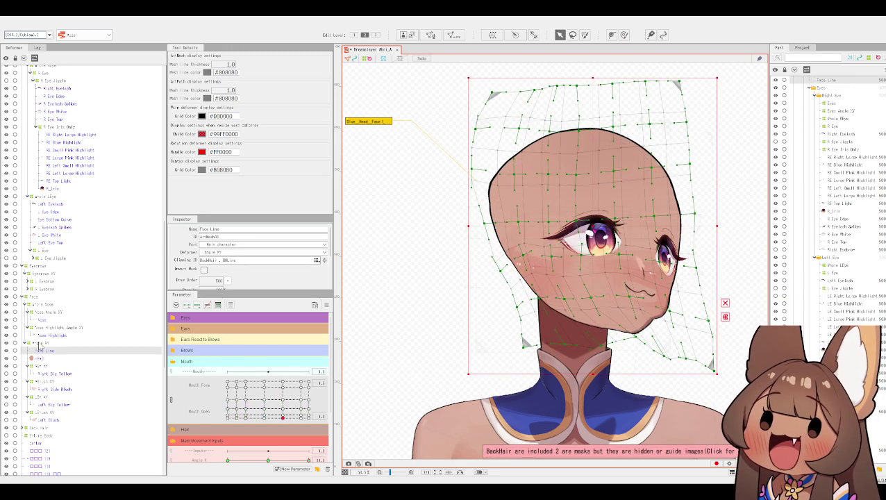
pyautogui.click(41, 352)
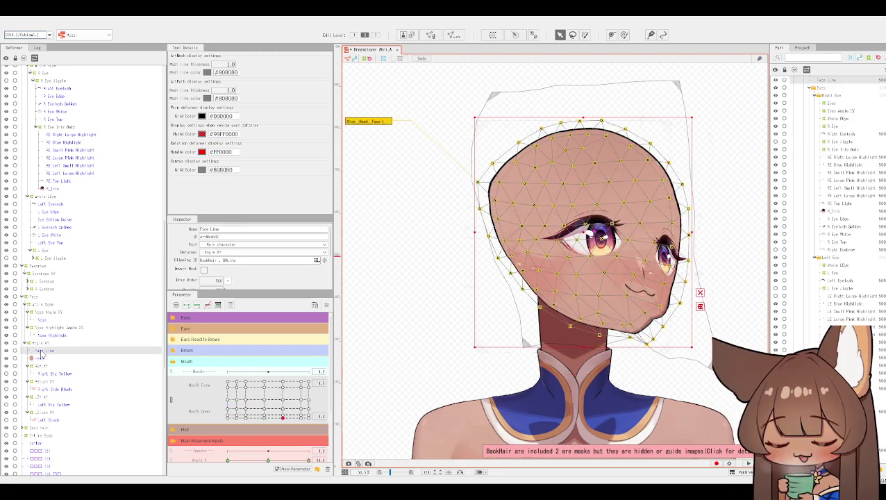
pyautogui.click(41, 359)
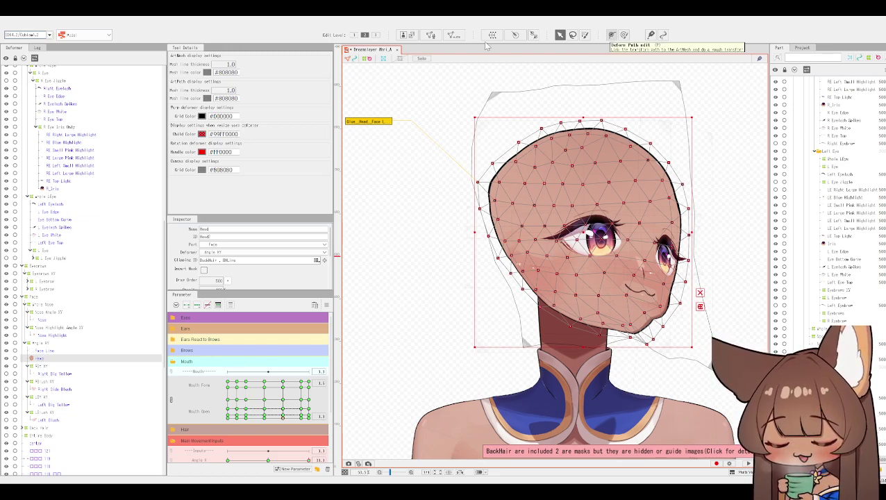
pyautogui.click(355, 36)
pyautogui.click(365, 36)
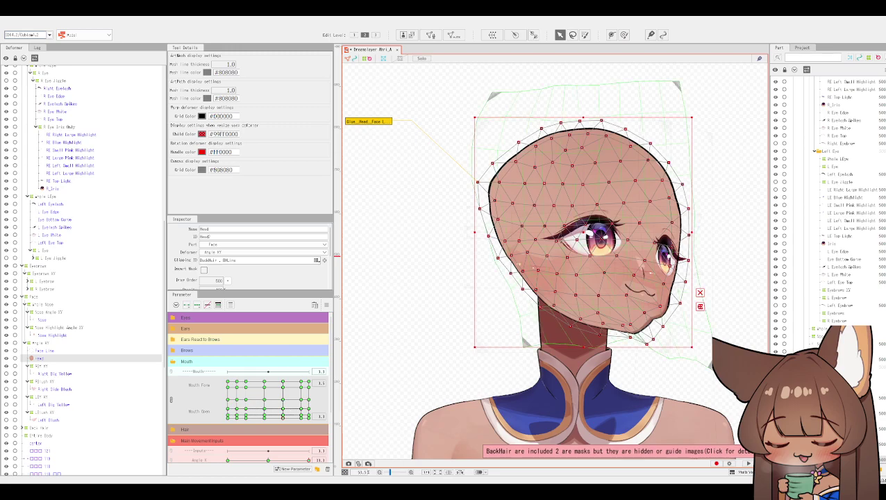
pyautogui.scroll(-3, 826, 208)
pyautogui.click(369, 121)
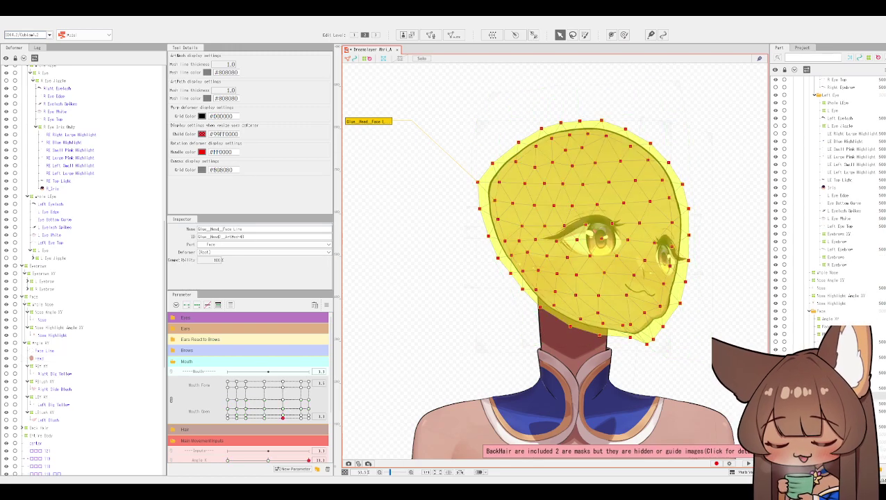
pyautogui.click(39, 358)
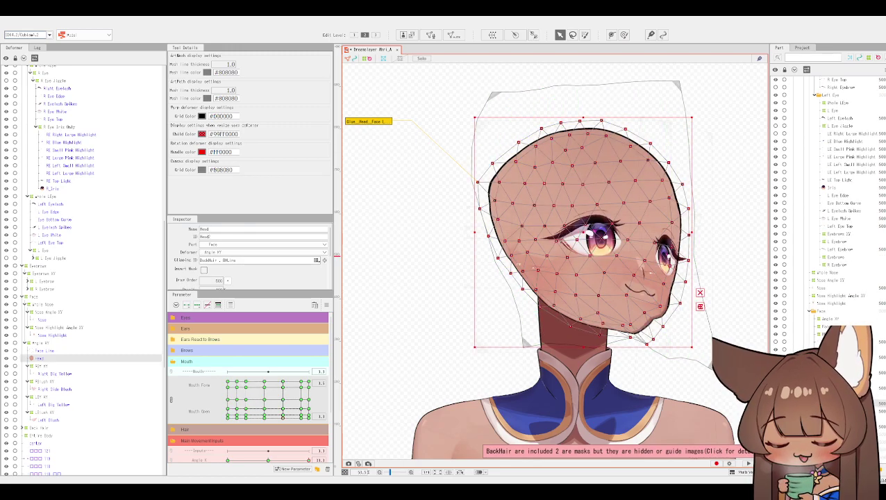
# Move the Head mesh vertices beside the chin and the far mouth corner to smooth the far jawline in the upward turned pose.
pyautogui.scroll(5, 90, 271)
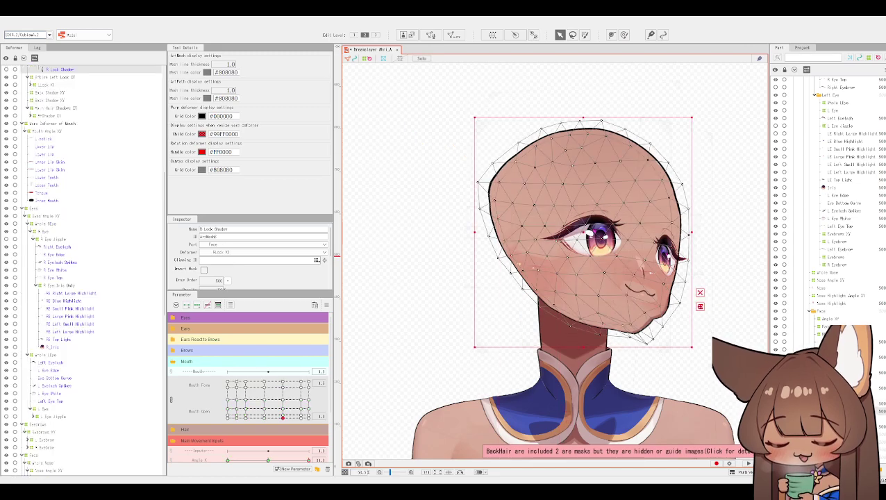
pyautogui.scroll(3, 633, 315)
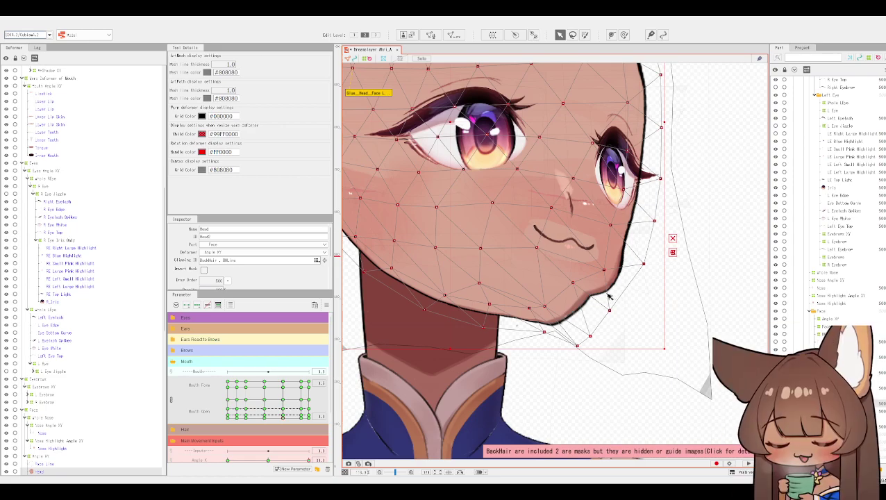
pyautogui.moveTo(611, 312); pyautogui.dragTo(608, 305)
pyautogui.moveTo(606, 272); pyautogui.dragTo(589, 250)
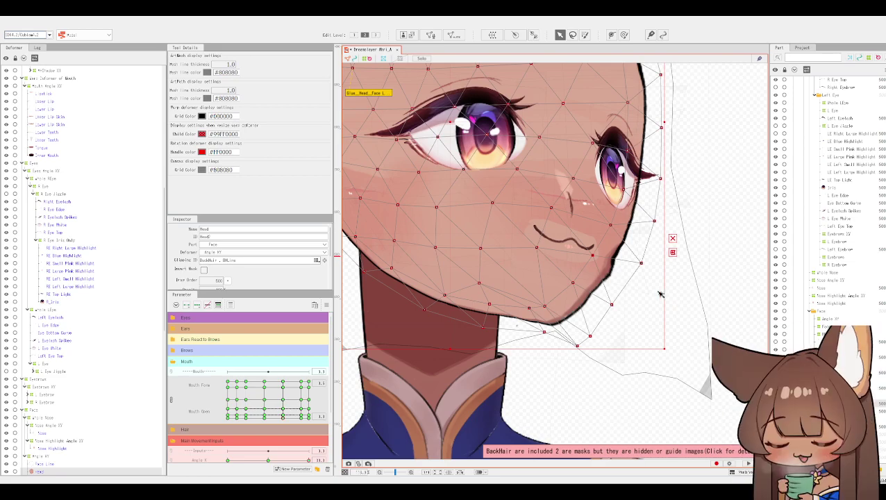
pyautogui.scroll(-4, 714, 255)
pyautogui.scroll(4, 709, 273)
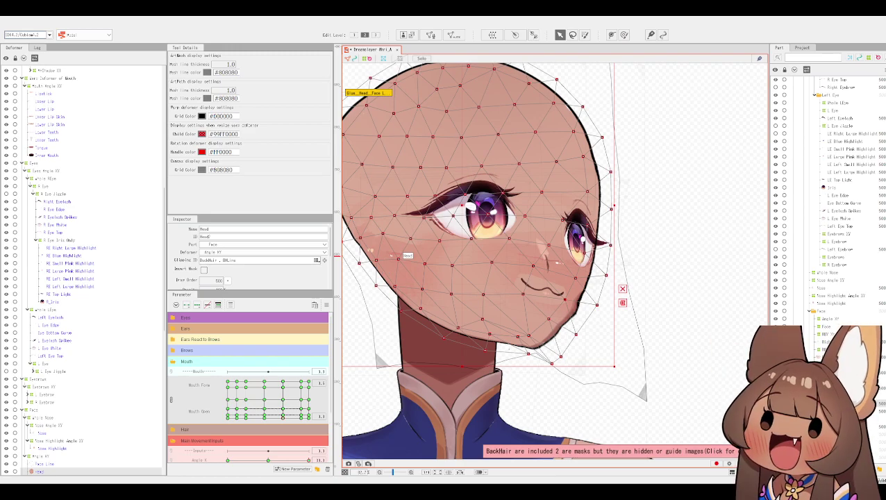
# Sweep Angle X and Angle Y through their ranges to check the Head mesh's jaw, returning both to maximum.
pyautogui.scroll(-2, 272, 402)
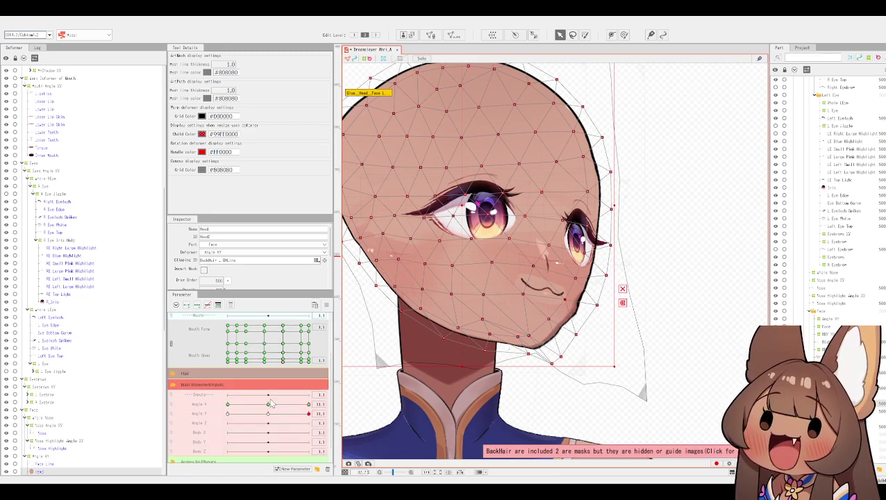
pyautogui.scroll(-1, 409, 374)
pyautogui.moveTo(462, 421); pyautogui.dragTo(468, 436)
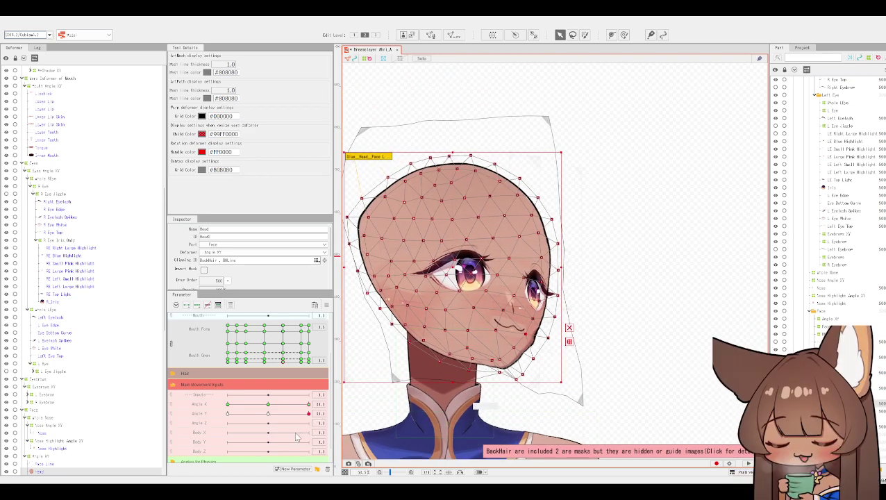
pyautogui.moveTo(309, 414); pyautogui.dragTo(266, 417)
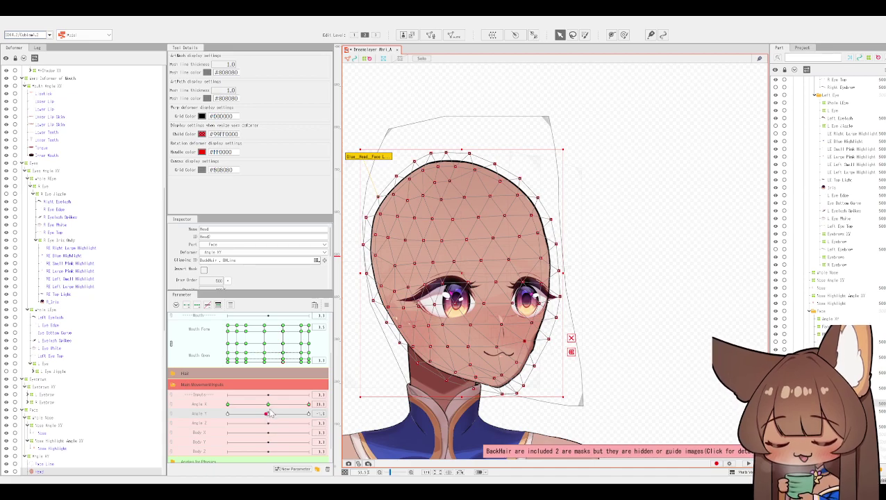
pyautogui.click(269, 405)
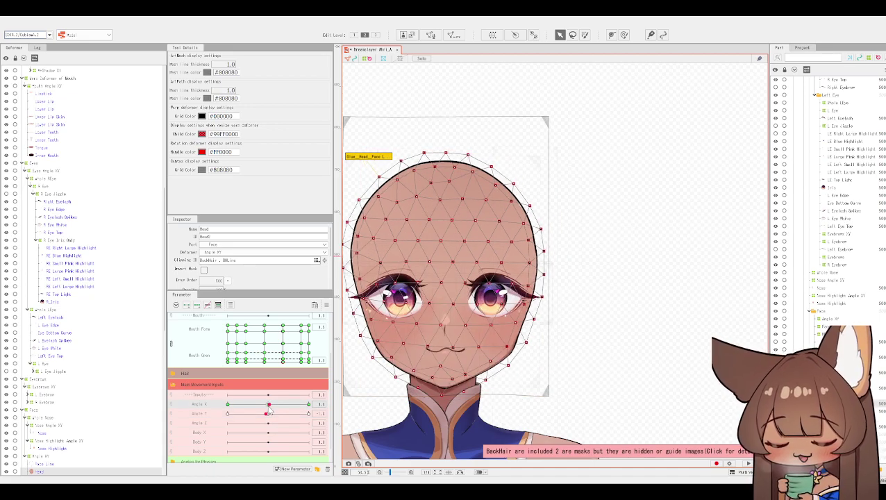
pyautogui.moveTo(270, 420); pyautogui.dragTo(314, 405)
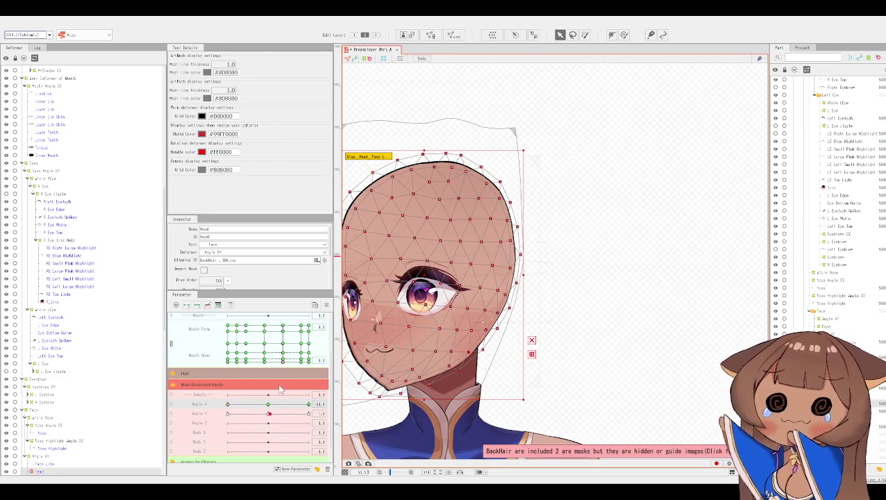
pyautogui.moveTo(269, 415); pyautogui.dragTo(227, 414)
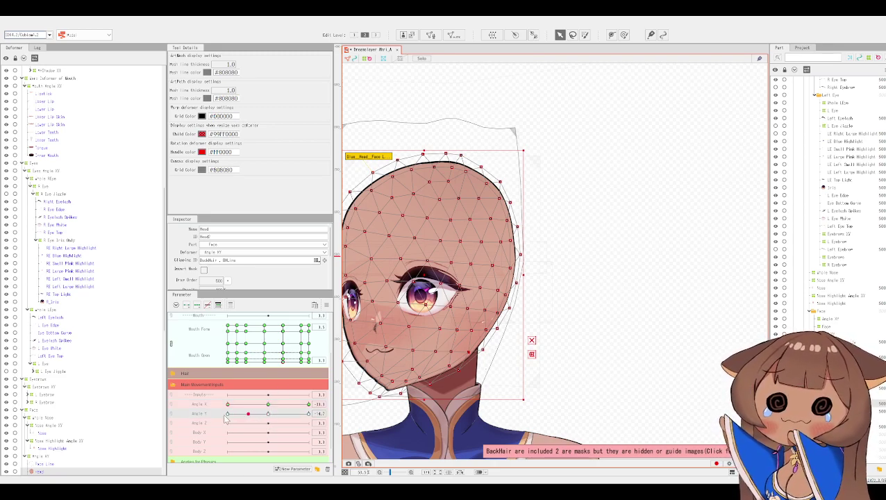
pyautogui.click(308, 413)
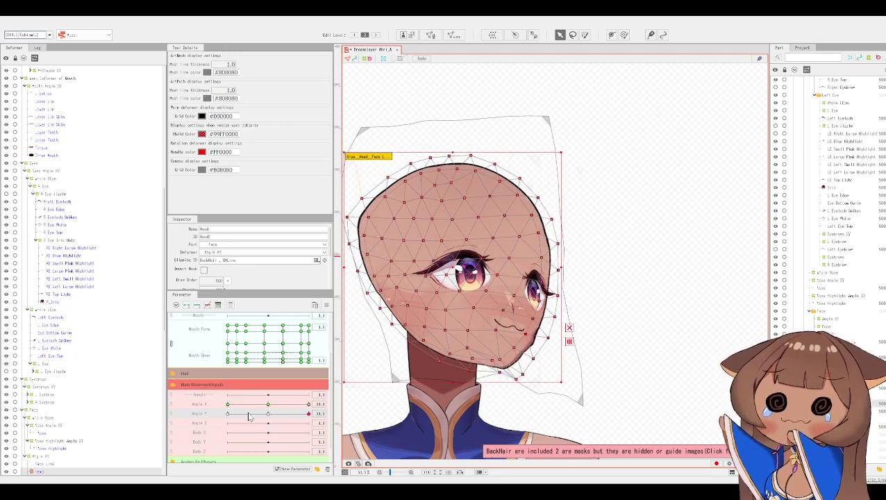
# Open the Physics/Scene Blending settings to review the physics setup, and return to the model.
pyautogui.moveTo(8, 20)
pyautogui.click(44, 21)
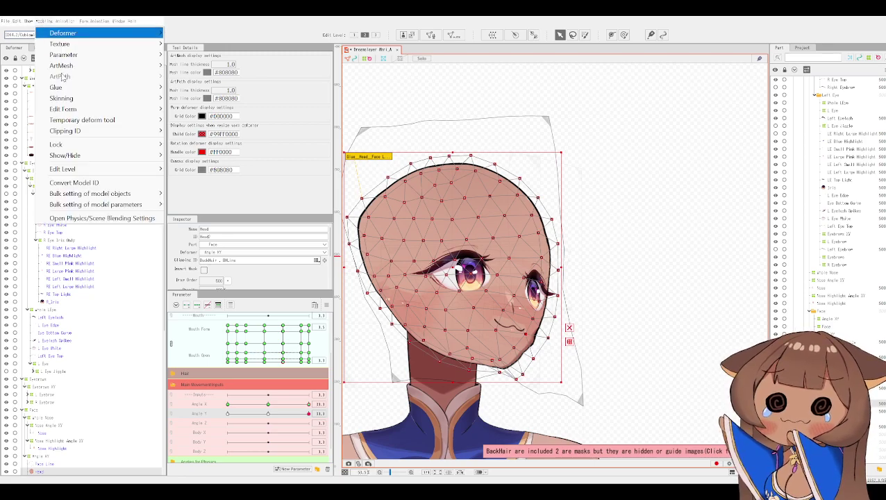
pyautogui.click(104, 218)
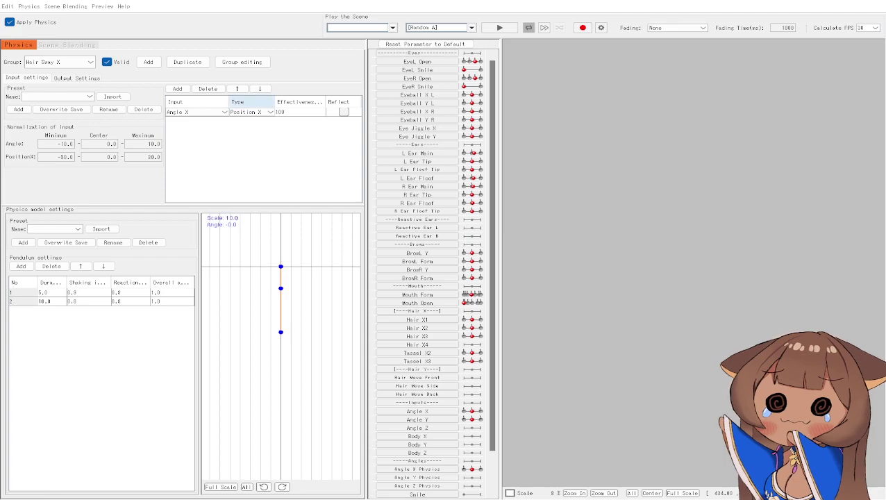
pyautogui.scroll(2, 790, 241)
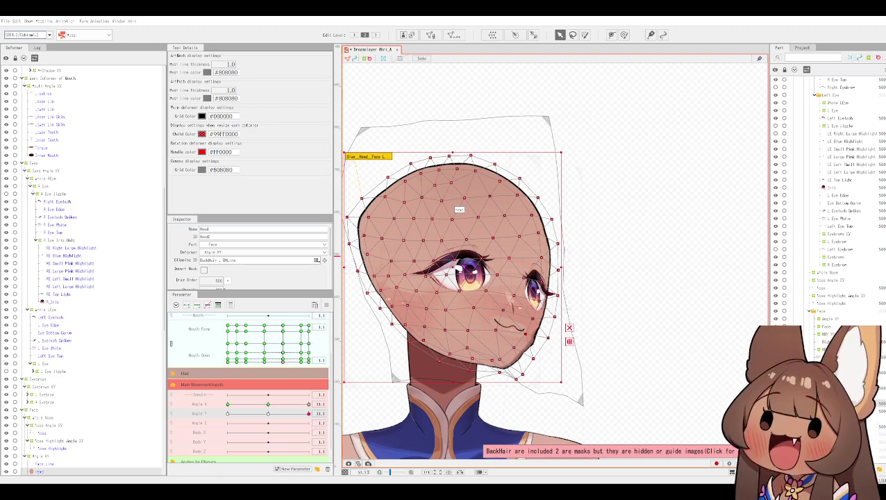
# Centre Angle Y to examine the far cheek of the Head mesh up close, and return Angle X and Angle Y to maximum.
pyautogui.scroll(10, 826, 194)
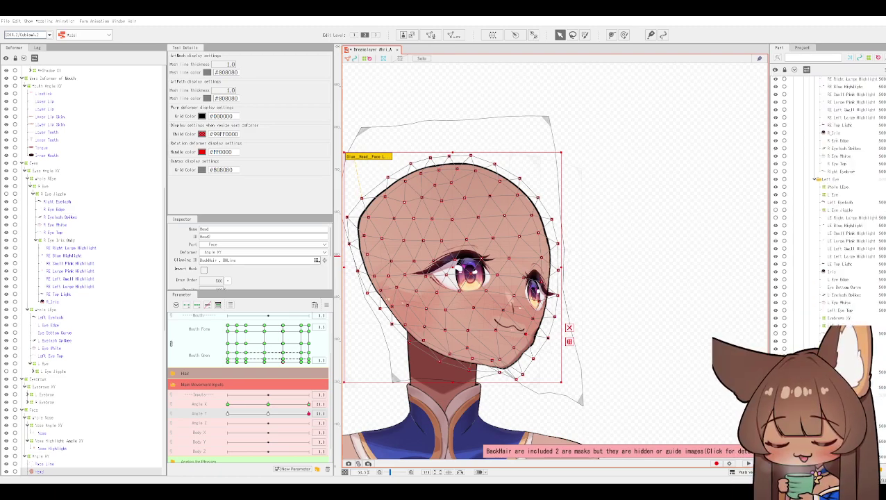
pyautogui.scroll(4, 826, 194)
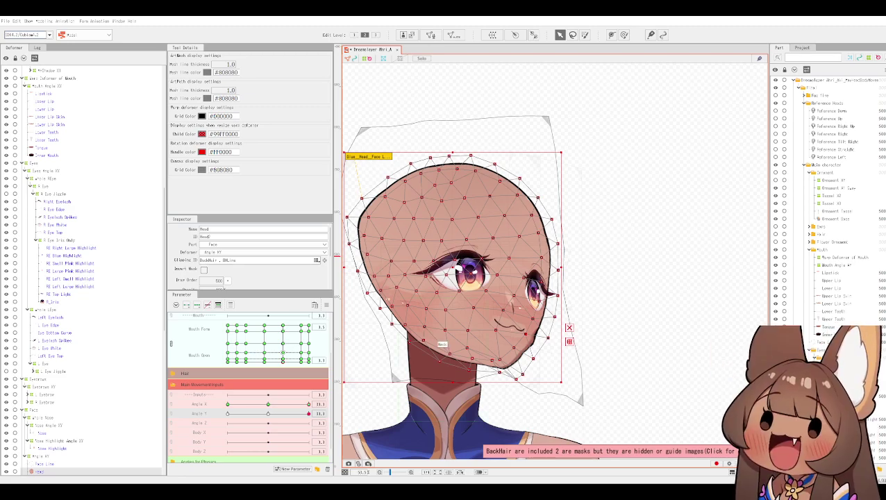
pyautogui.moveTo(308, 413); pyautogui.dragTo(268, 414)
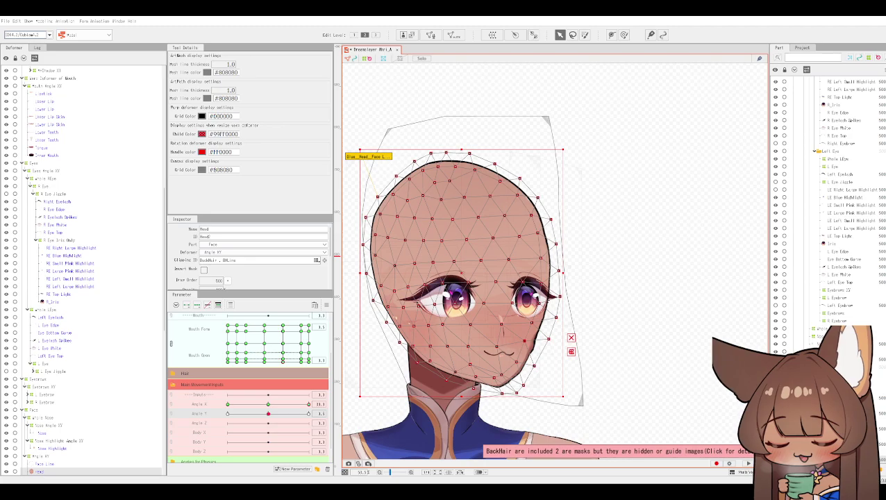
pyautogui.scroll(3, 507, 337)
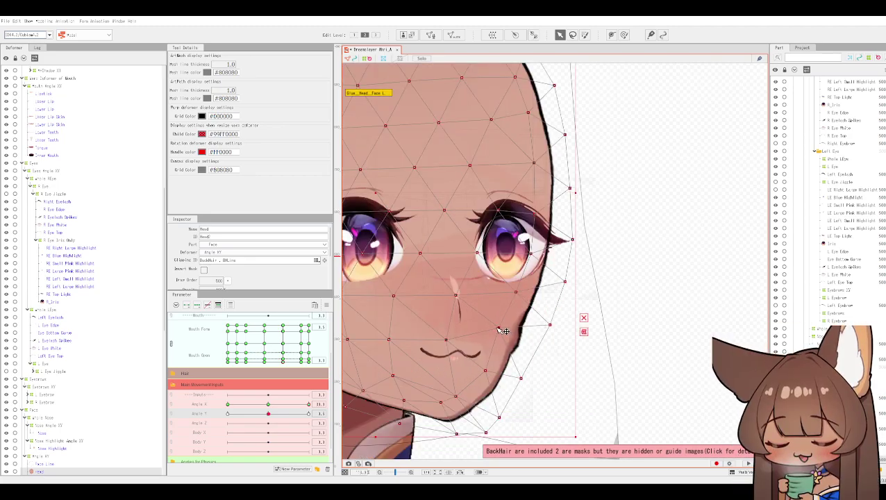
pyautogui.scroll(-3, 562, 324)
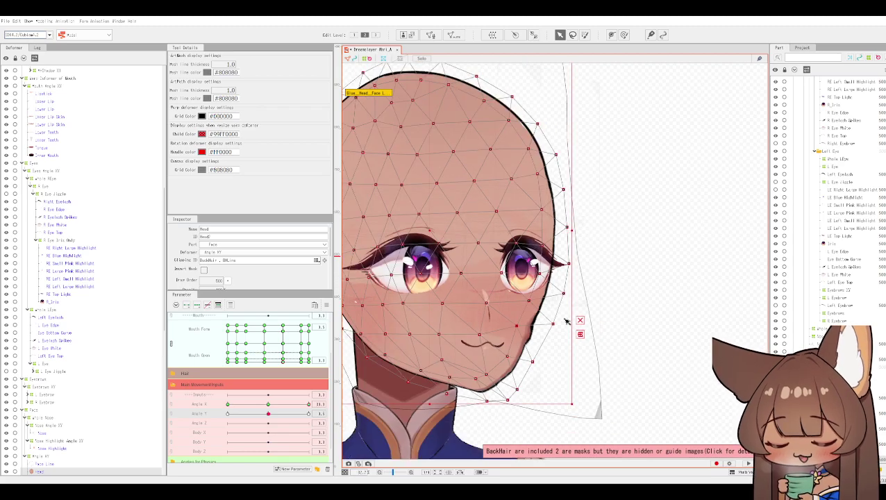
pyautogui.moveTo(268, 404); pyautogui.dragTo(337, 409)
pyautogui.moveTo(268, 414); pyautogui.dragTo(322, 415)
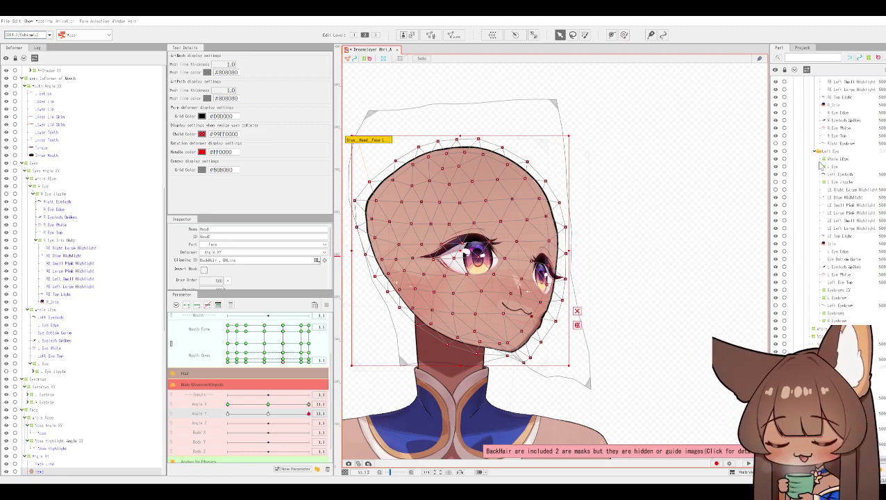
# Turn on the visibility of both eyebrows on the model.
pyautogui.scroll(5, 821, 161)
pyautogui.scroll(2, 821, 162)
pyautogui.scroll(4, 822, 161)
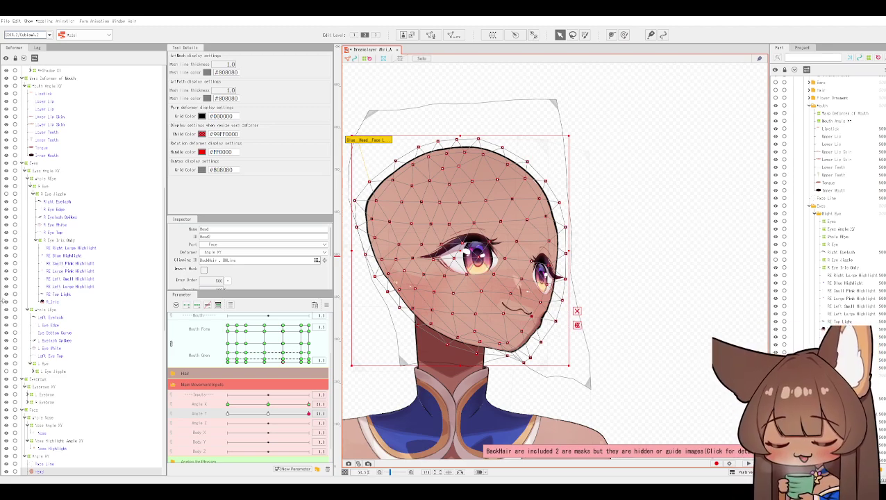
pyautogui.scroll(-4, 121, 302)
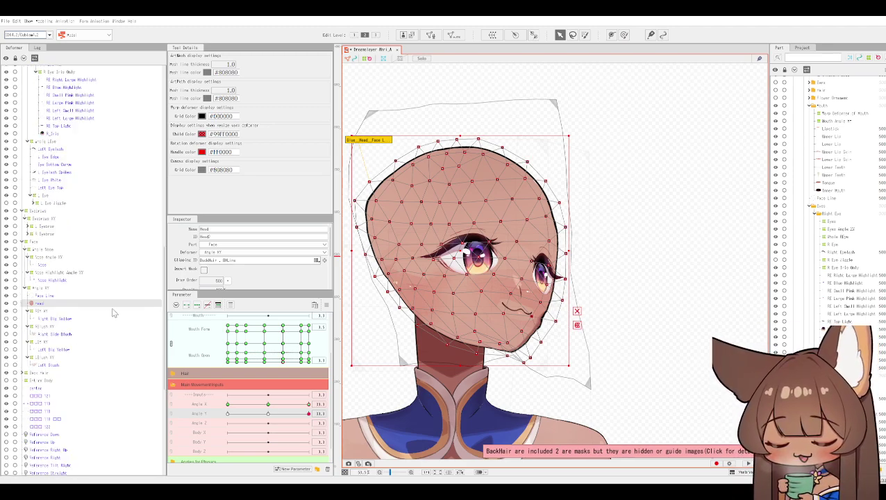
pyautogui.click(6, 234)
pyautogui.scroll(-3, 778, 260)
pyautogui.scroll(-2, 826, 192)
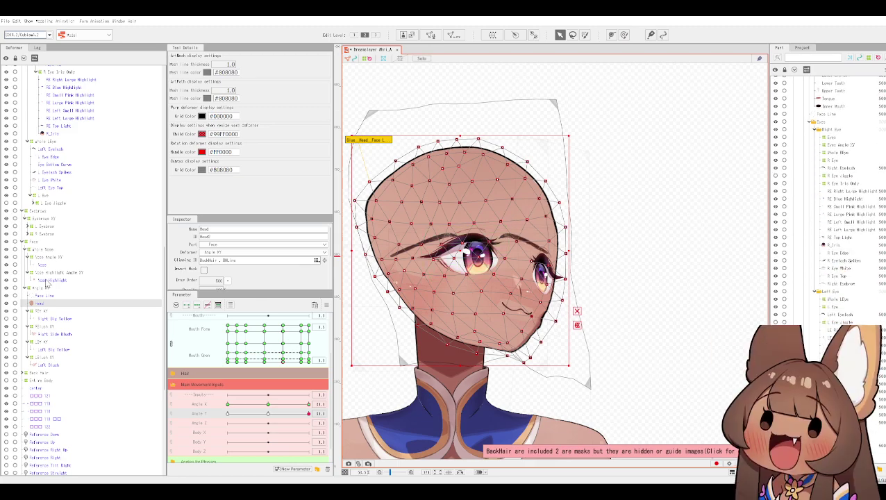
# Move the Eyebrows XY deformer up and towards the far side of the face in the upward turned pose.
pyautogui.click(47, 220)
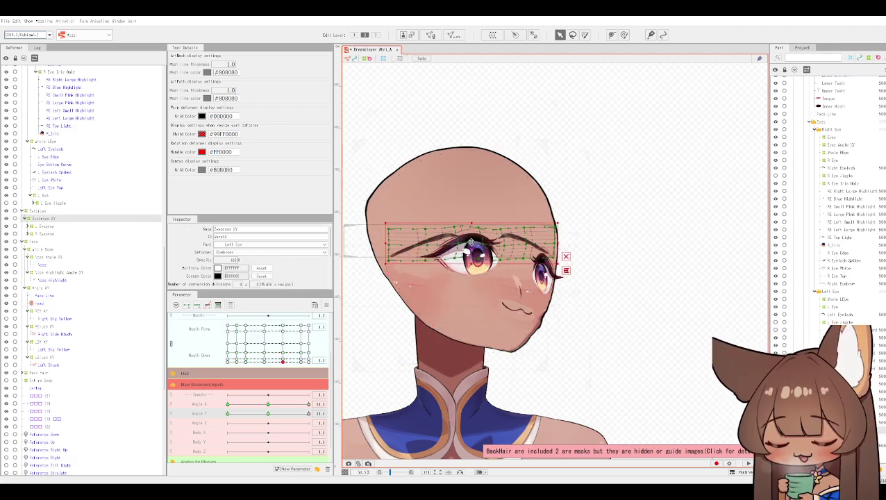
pyautogui.scroll(3, 472, 245)
pyautogui.moveTo(472, 244); pyautogui.dragTo(528, 222)
pyautogui.scroll(3, 863, 189)
pyautogui.scroll(3, 860, 189)
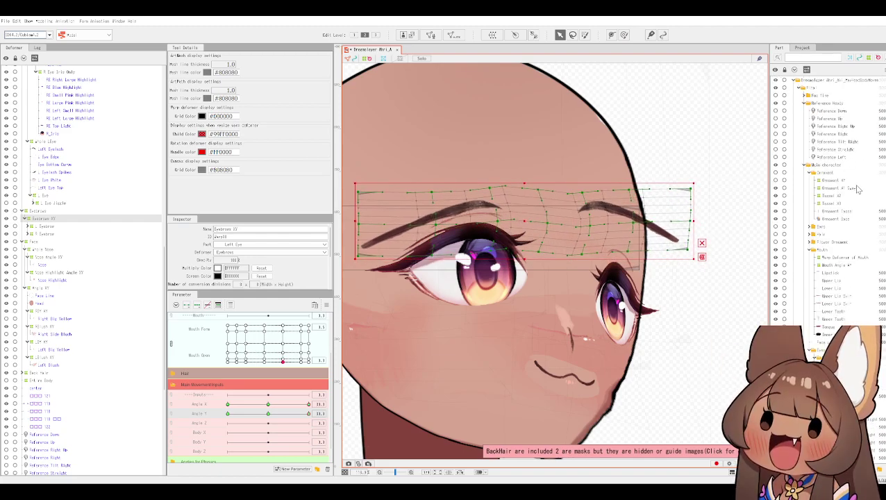
# Show the Reference Right Up head and compare the Eyebrows XY, L Eyebrow and R Eyebrow deformers against it.
pyautogui.click(777, 128)
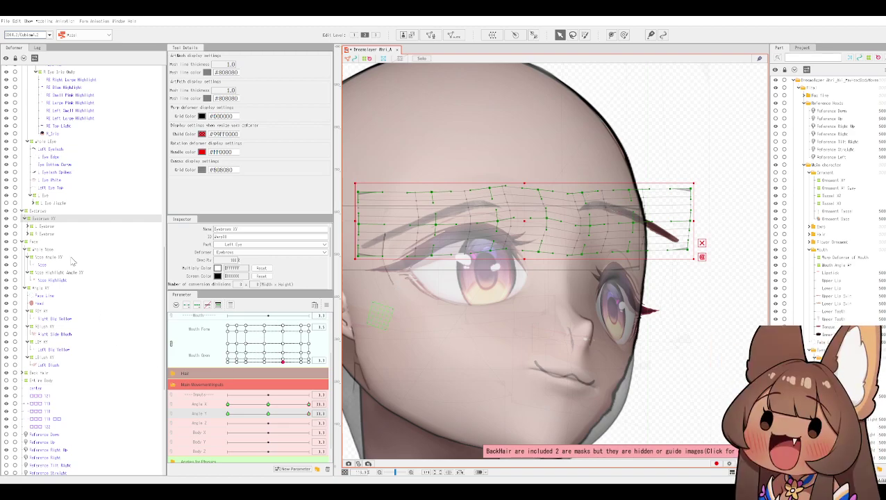
pyautogui.click(49, 227)
pyautogui.click(48, 220)
pyautogui.click(48, 226)
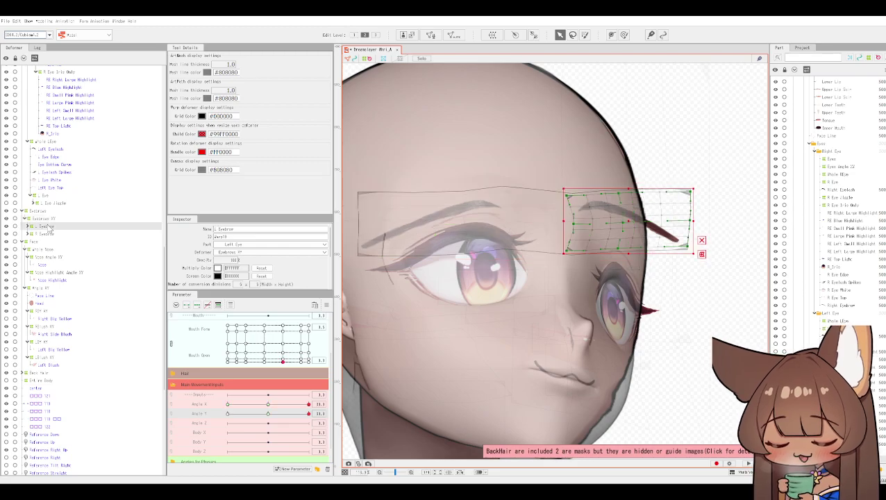
pyautogui.click(49, 219)
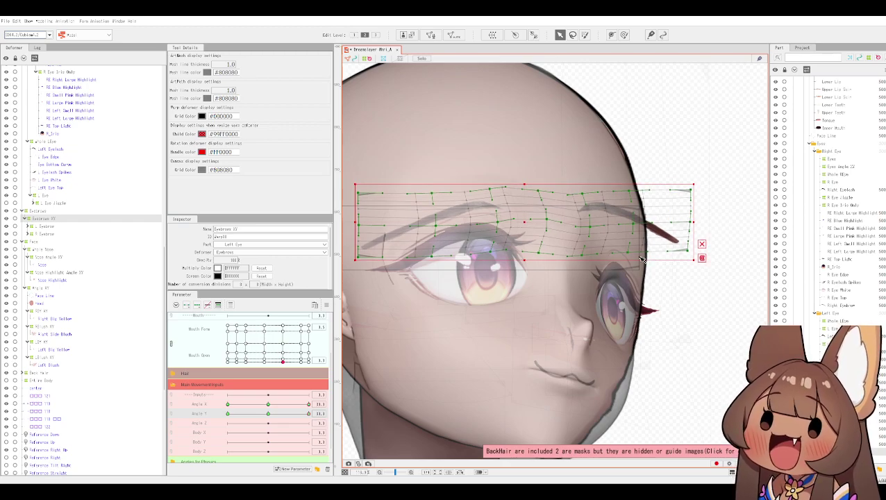
pyautogui.click(46, 233)
# Reset Angle X and Angle Y to 0 and expand the L Eyebrow and R Eyebrow deformers to list their meshes.
pyautogui.click(268, 413)
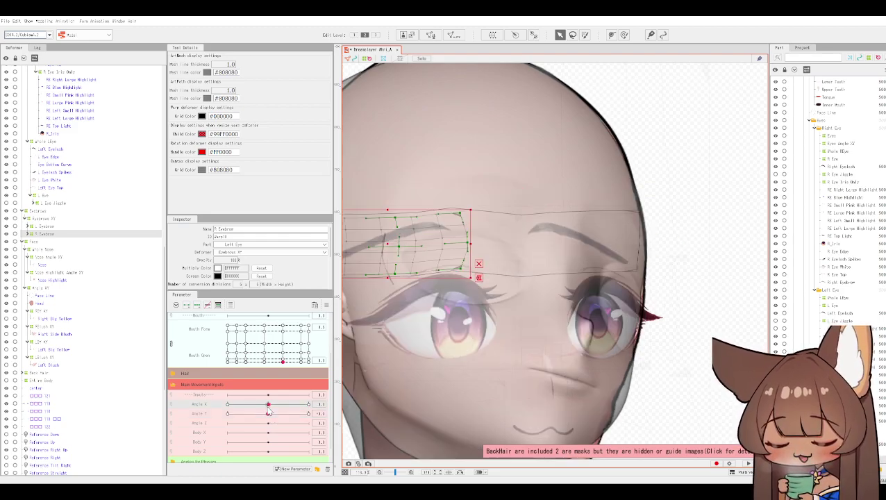
pyautogui.click(268, 404)
pyautogui.click(29, 234)
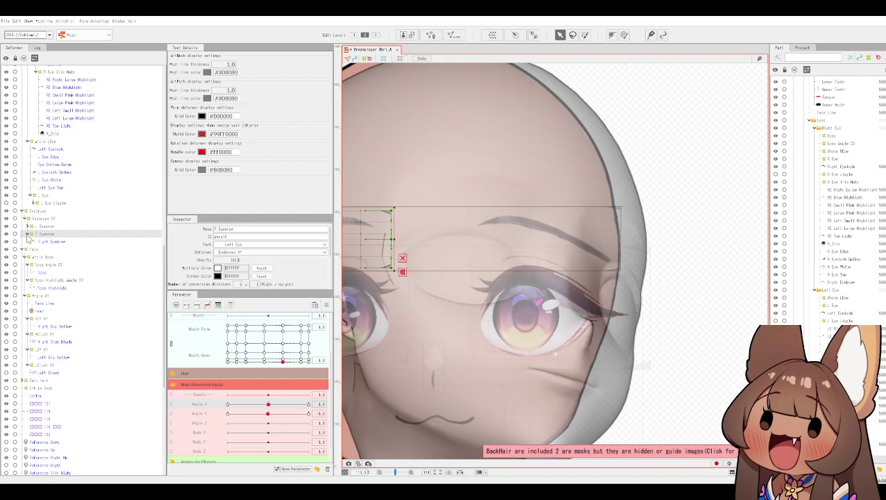
pyautogui.click(29, 227)
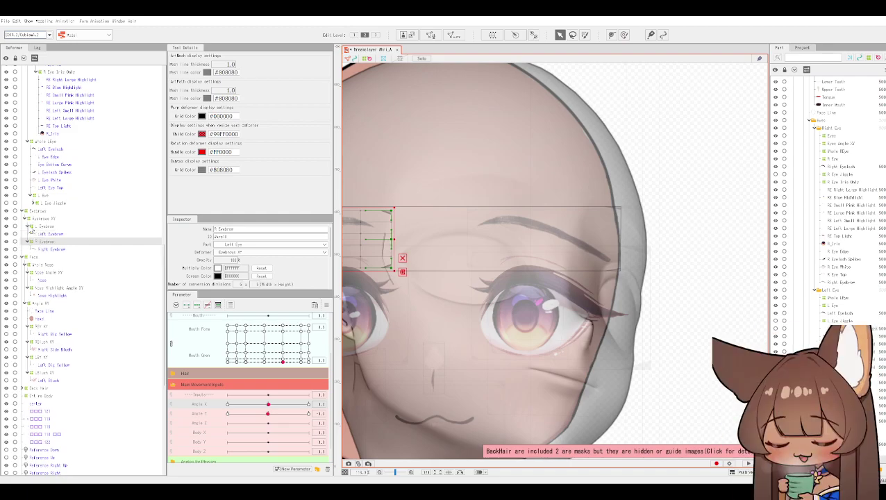
pyautogui.click(41, 219)
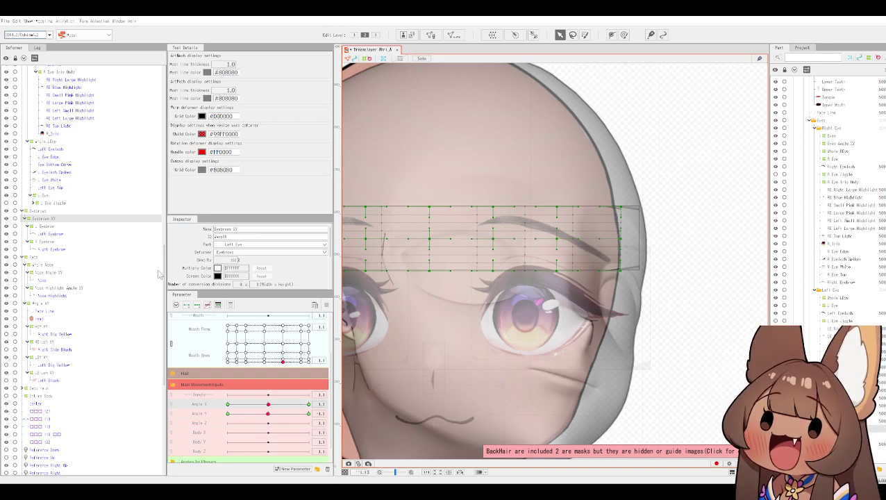
pyautogui.click(320, 414)
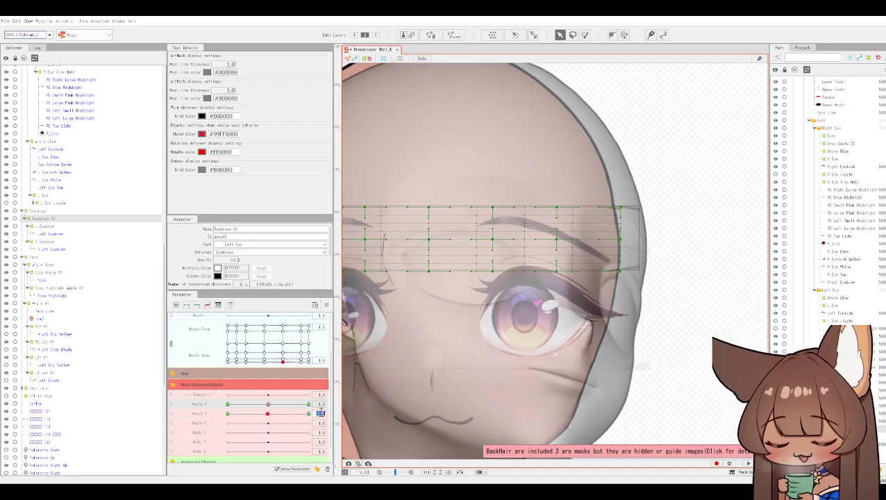
pyautogui.write('0')
pyautogui.press('Return')
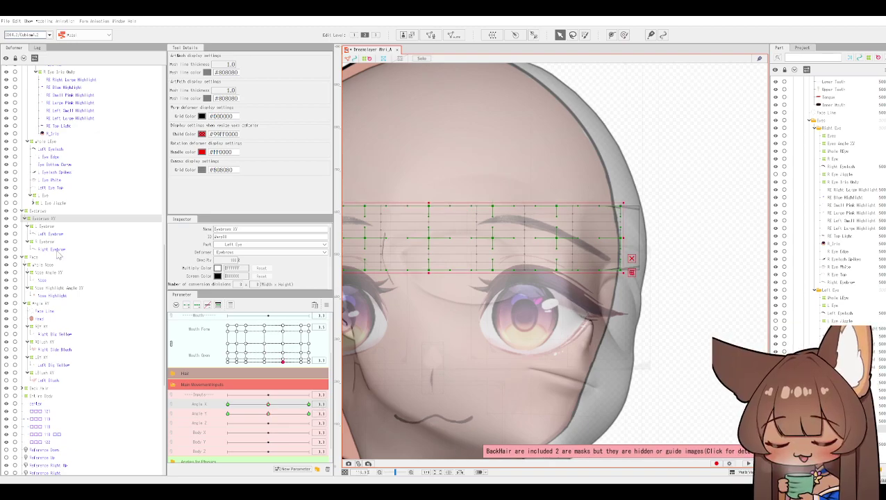
# Add three keyforms on Angle Y for the eyebrows and select the Left Eyebrow mesh.
pyautogui.click(49, 241)
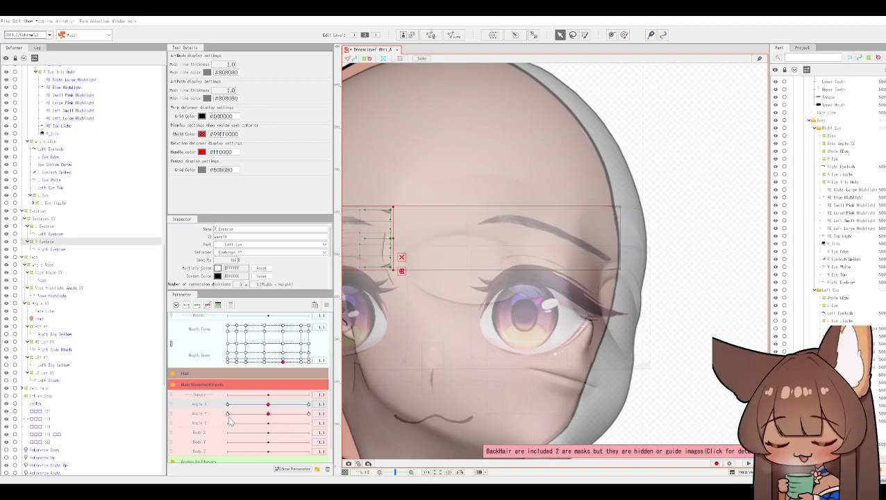
pyautogui.click(197, 305)
pyautogui.click(50, 234)
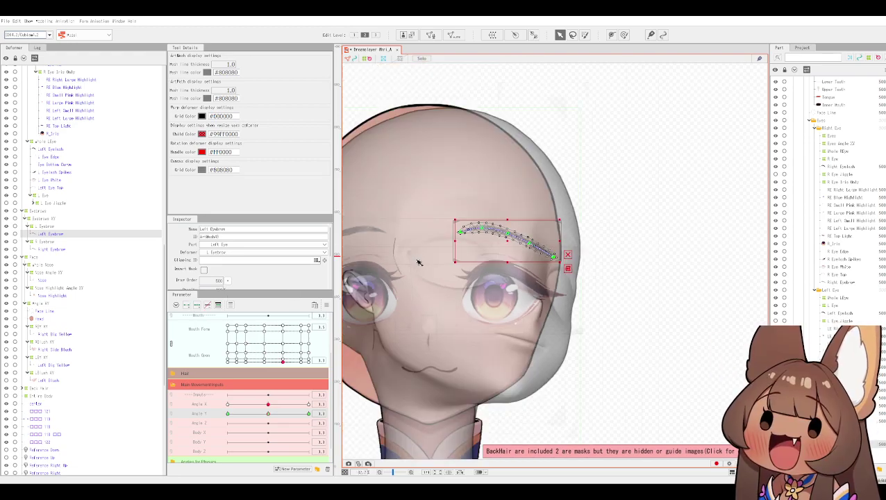
# Open the mouth with the Mouth Form and Mouth Open parameters, and set Angle X and Angle Y to maximum.
pyautogui.scroll(-2, 418, 258)
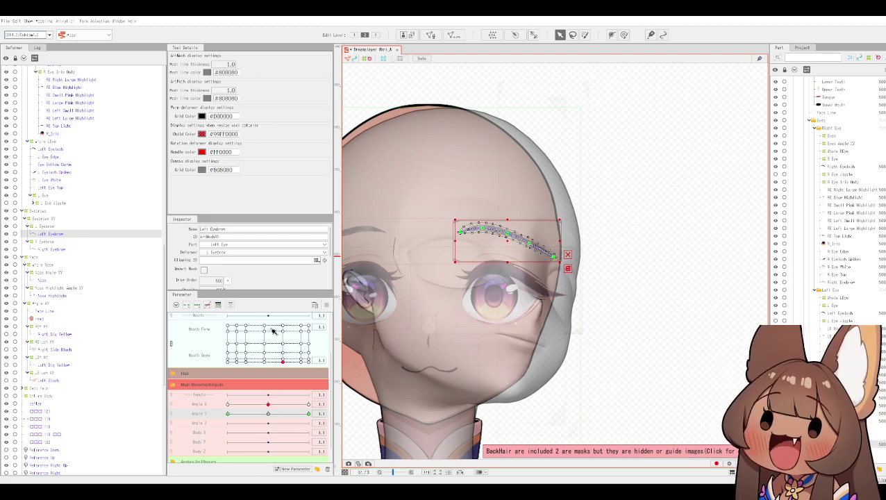
pyautogui.moveTo(283, 346); pyautogui.dragTo(286, 351)
pyautogui.moveTo(283, 345); pyautogui.dragTo(282, 331)
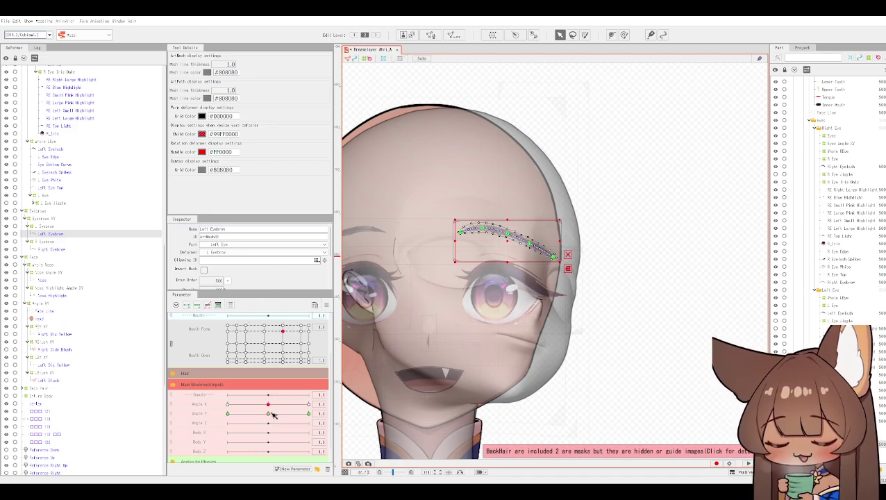
pyautogui.moveTo(268, 405); pyautogui.dragTo(330, 404)
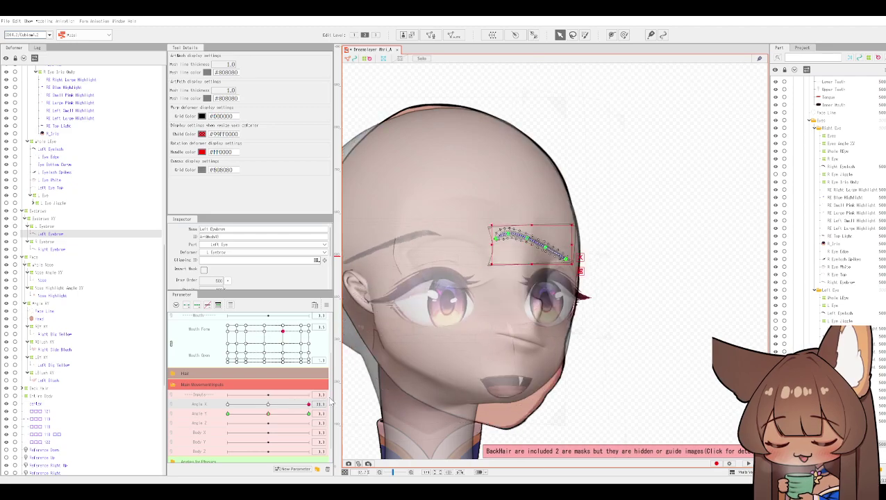
pyautogui.moveTo(268, 415); pyautogui.dragTo(359, 397)
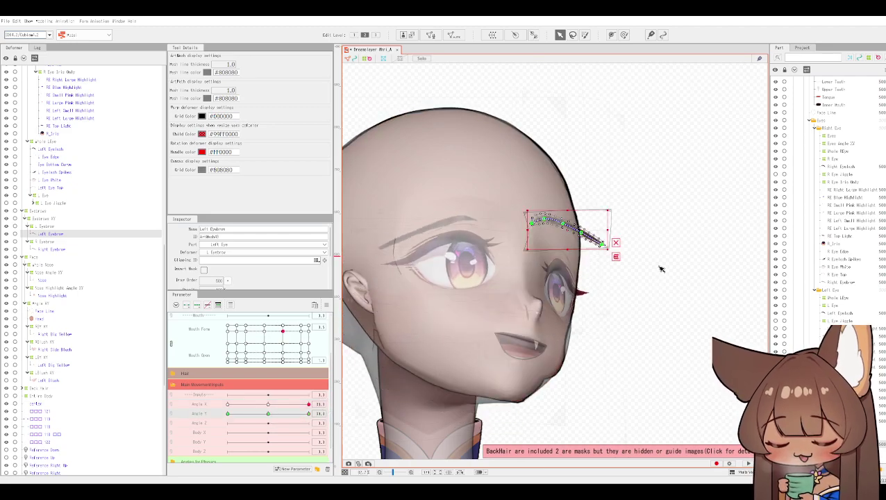
# Lower the L Eyebrow deformer and pull its outer edge inward to the far face contour with the Deform Brush.
pyautogui.scroll(4, 667, 276)
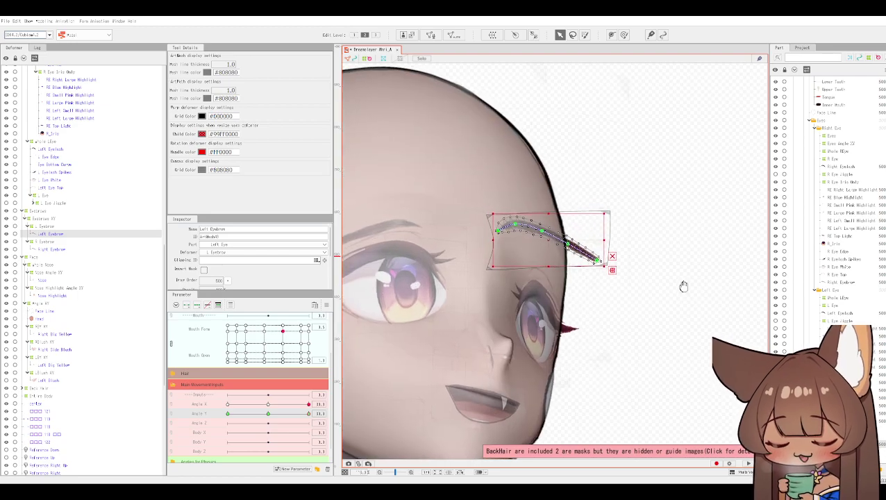
pyautogui.click(44, 241)
pyautogui.click(45, 226)
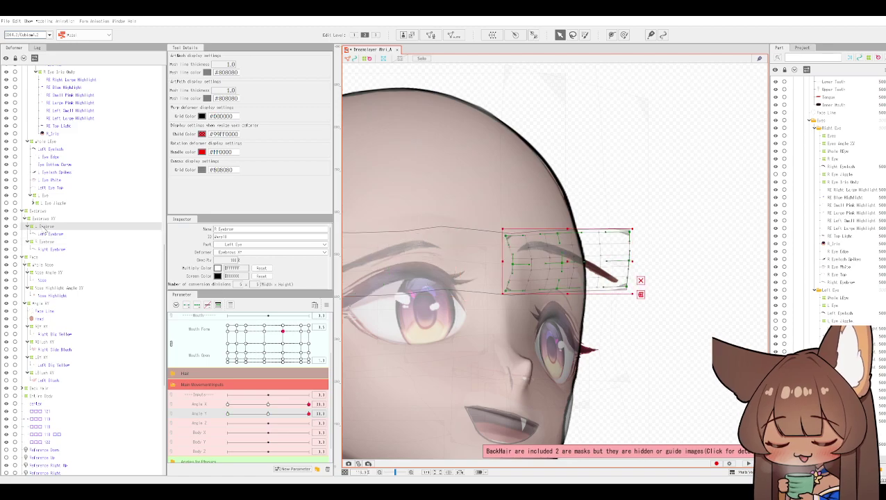
pyautogui.moveTo(565, 262); pyautogui.dragTo(563, 285)
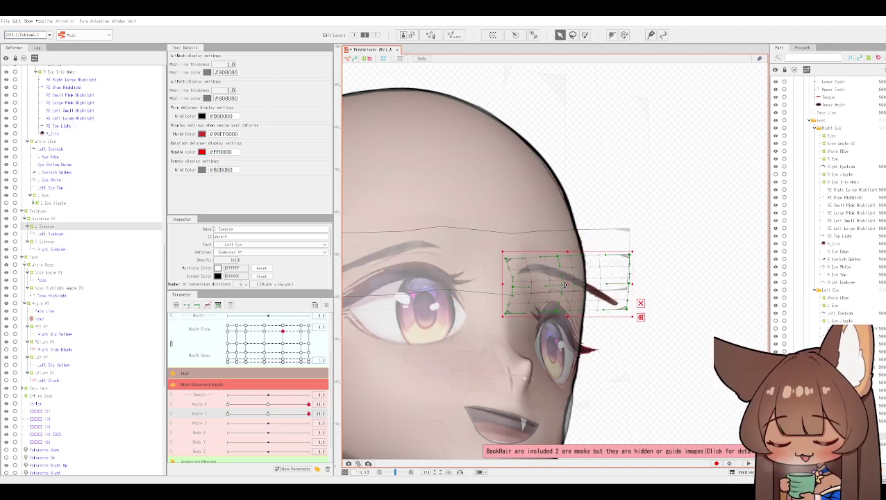
pyautogui.click(625, 34)
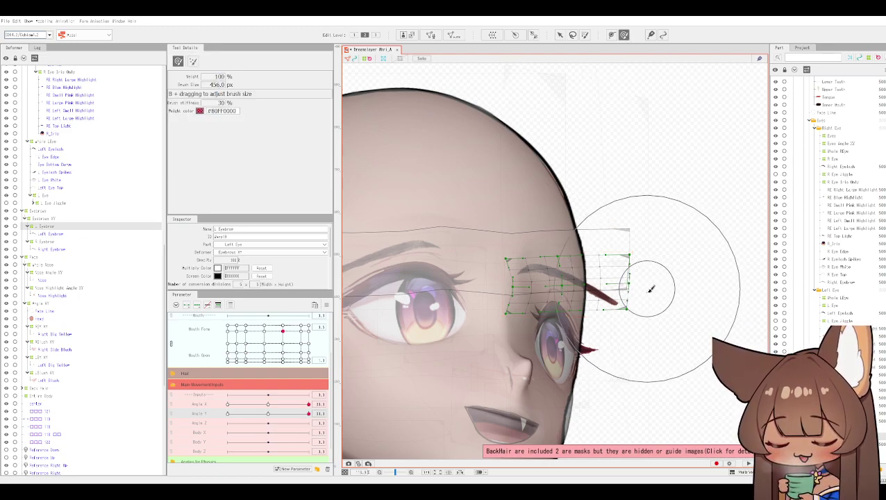
pyautogui.moveTo(622, 289); pyautogui.dragTo(596, 287)
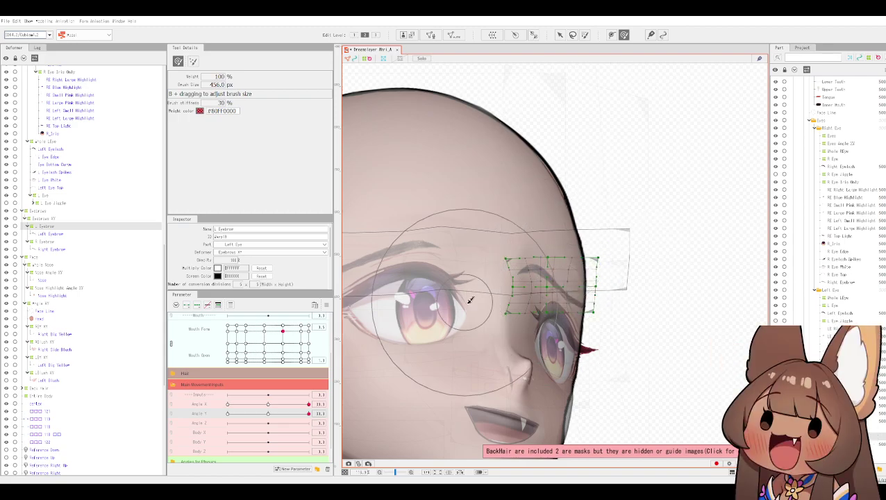
# Undo the first brush stroke and nudge the L Eyebrow warp deformer slightly toward the face's far edge with the deform brush.
pyautogui.moveTo(473, 270); pyautogui.dragTo(477, 268)
pyautogui.hotkey('ctrl', 'z')
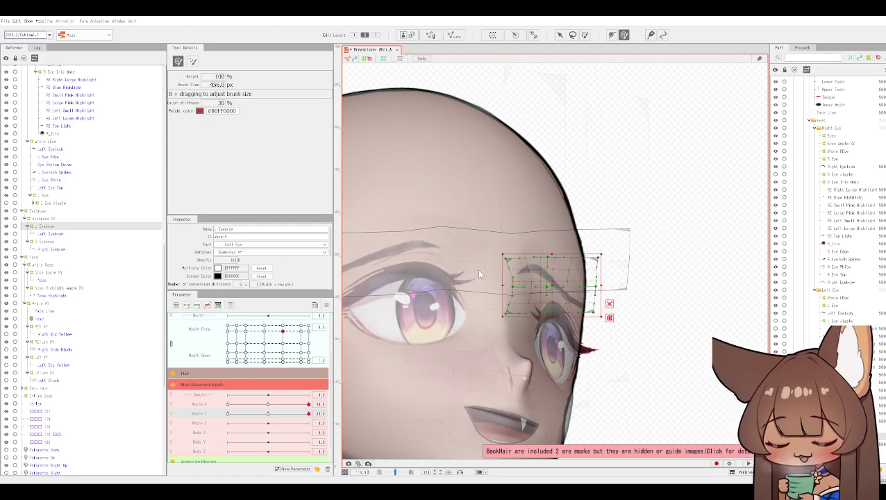
pyautogui.moveTo(541, 282); pyautogui.dragTo(547, 276)
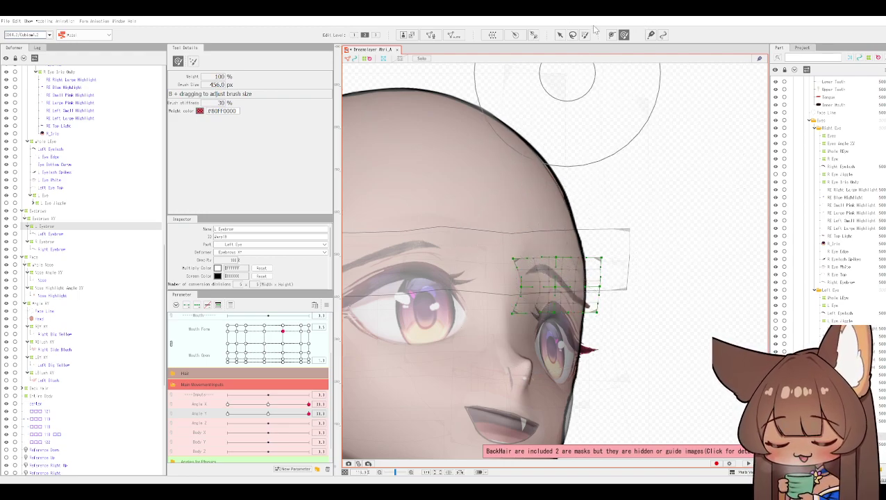
# Pull the outer edge and corner control points of the L Eyebrow deformer inward so the brow's tail fits inside the face outline.
pyautogui.click(559, 35)
pyautogui.scroll(2, 597, 312)
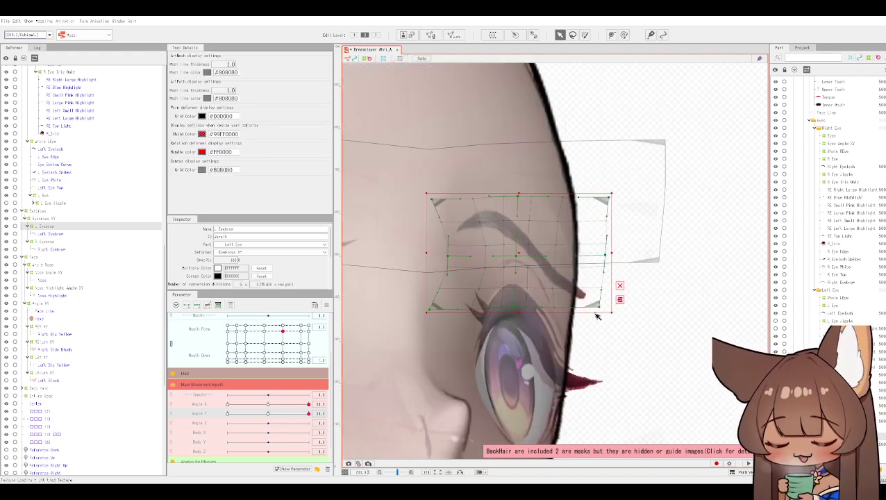
pyautogui.moveTo(595, 310); pyautogui.dragTo(589, 306)
pyautogui.moveTo(604, 255); pyautogui.dragTo(587, 257)
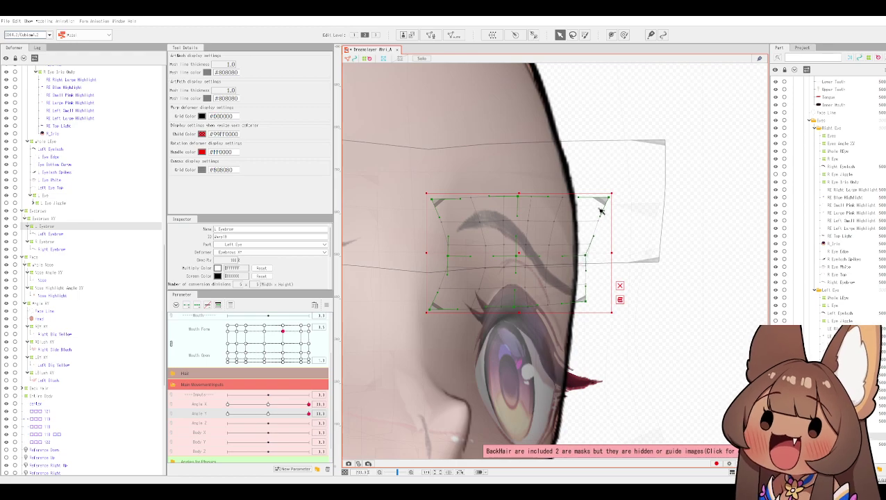
pyautogui.moveTo(609, 200); pyautogui.dragTo(589, 202)
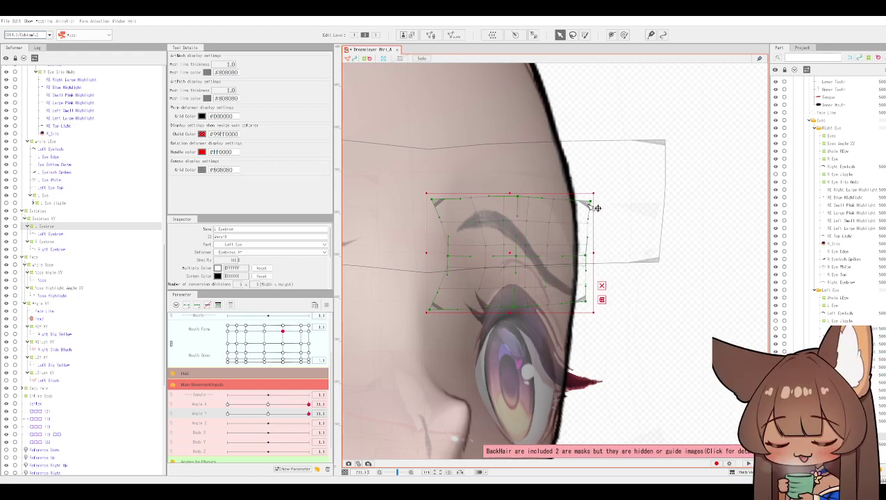
pyautogui.moveTo(590, 257); pyautogui.dragTo(587, 256)
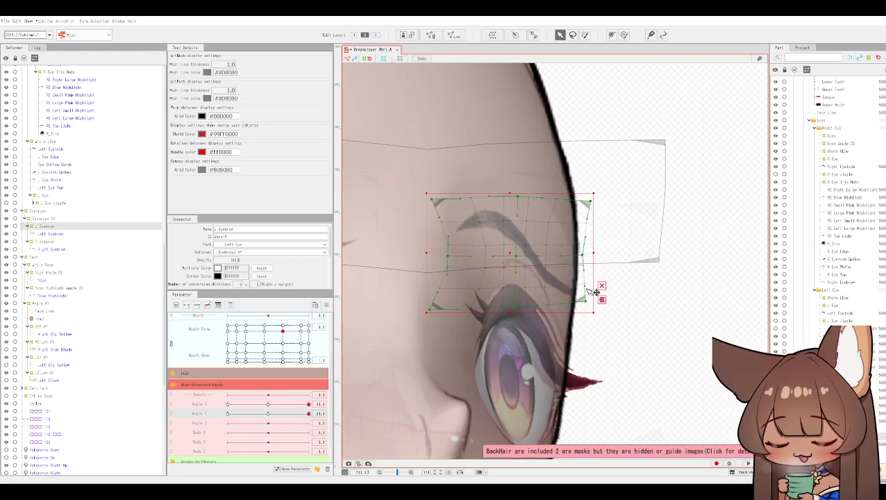
pyautogui.moveTo(595, 305); pyautogui.dragTo(579, 304)
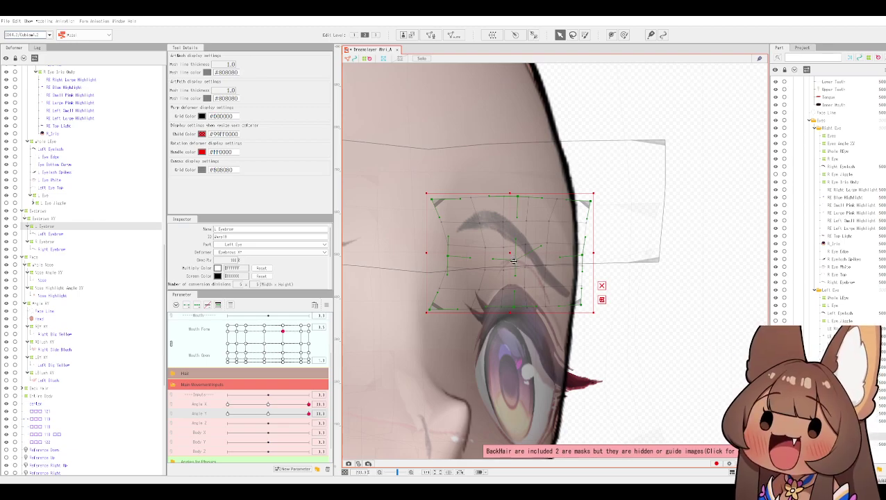
# Lower the L Eyebrow deformer's upper middle point and pull its two inner corners toward the brow.
pyautogui.moveTo(517, 197); pyautogui.dragTo(517, 206)
pyautogui.moveTo(433, 200); pyautogui.dragTo(443, 207)
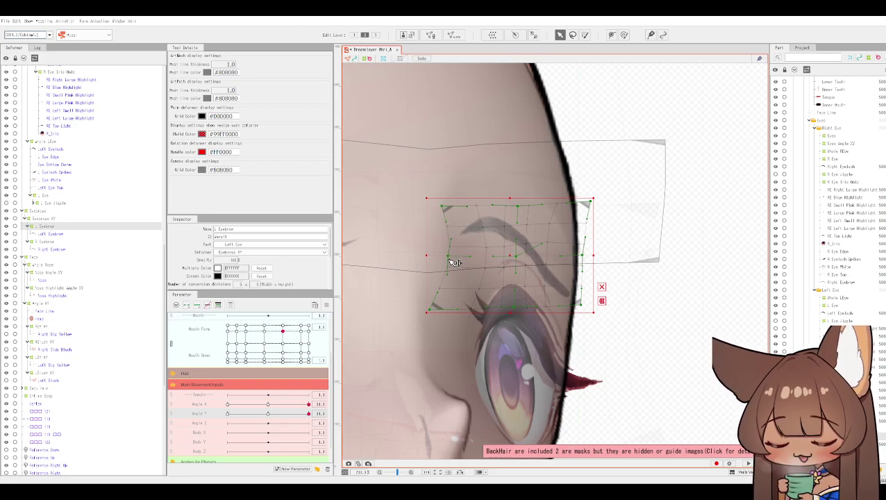
pyautogui.moveTo(431, 310); pyautogui.dragTo(445, 307)
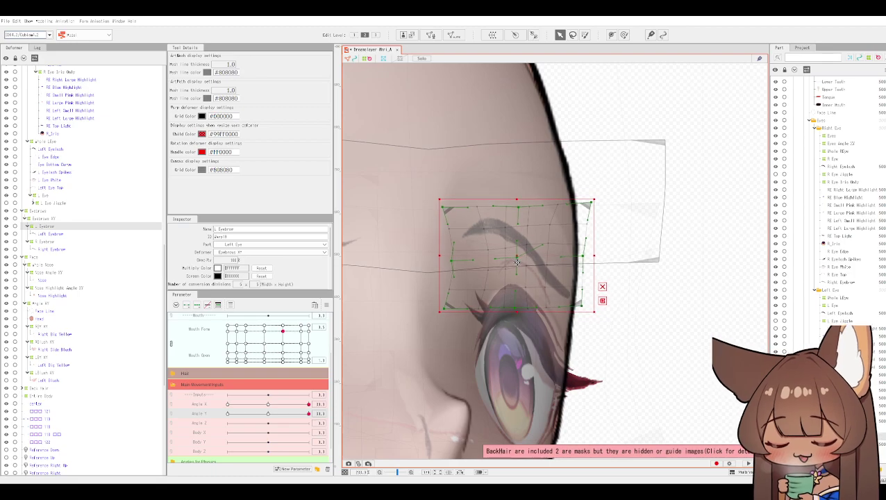
# Lower the L Eyebrow deformer's center control point and its outer Bézier handle to reshape the brow's arch.
pyautogui.scroll(-1, 522, 257)
pyautogui.scroll(1, 534, 235)
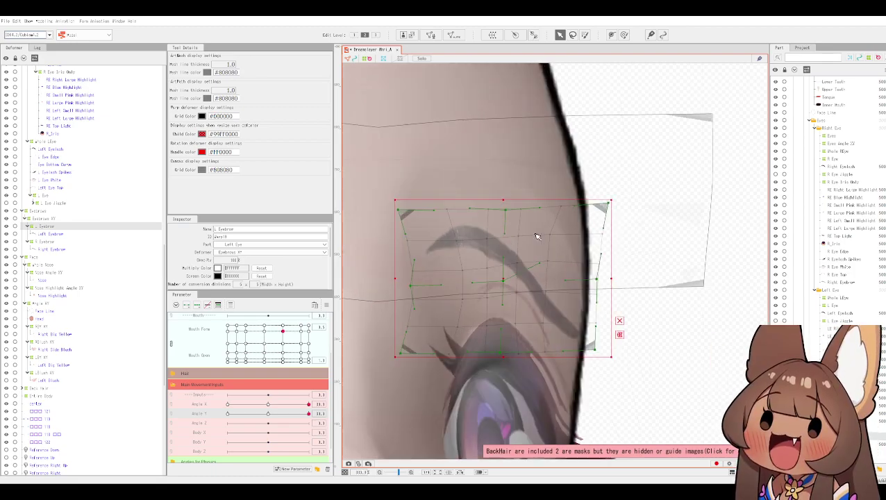
pyautogui.scroll(1, 498, 288)
pyautogui.scroll(3, 498, 288)
pyautogui.moveTo(536, 253); pyautogui.dragTo(546, 277)
pyautogui.scroll(-3, 545, 277)
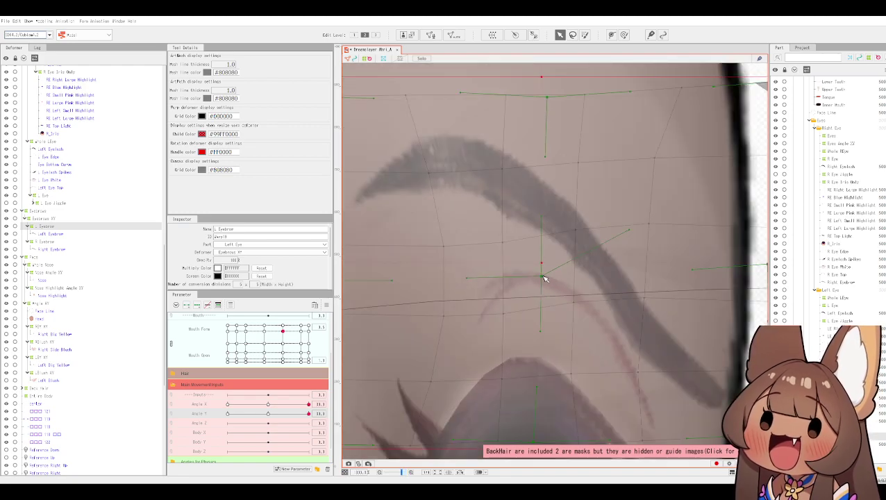
pyautogui.scroll(-2, 554, 299)
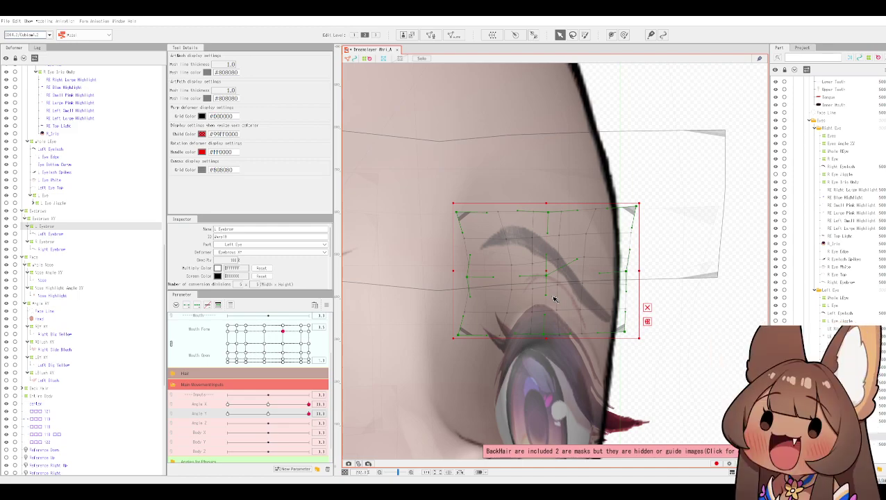
pyautogui.scroll(5, 546, 285)
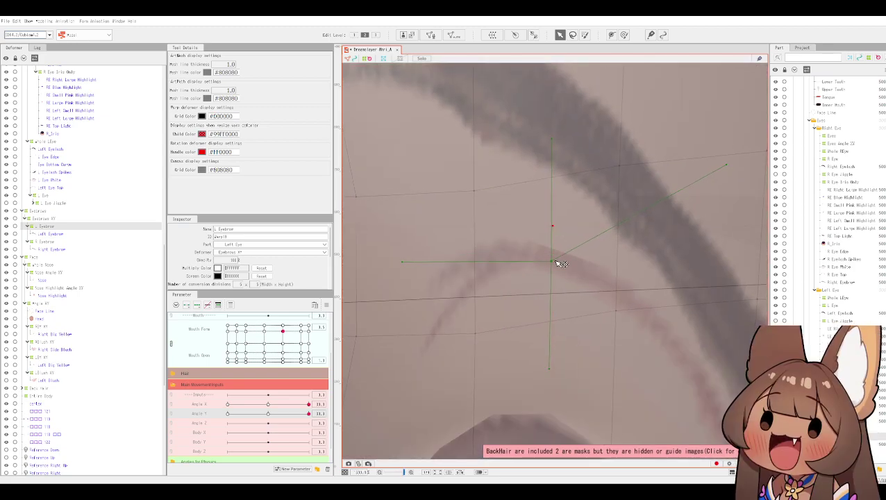
pyautogui.scroll(-5, 558, 263)
pyautogui.moveTo(630, 217); pyautogui.dragTo(628, 235)
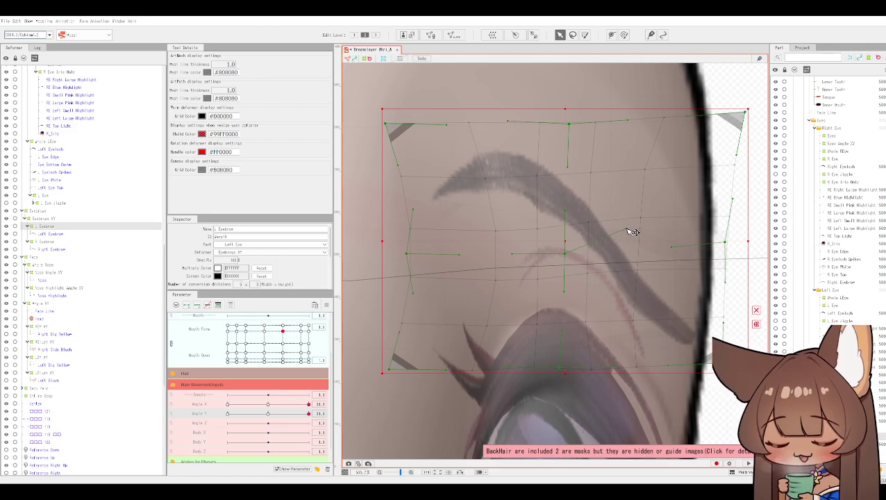
pyautogui.scroll(-3, 641, 249)
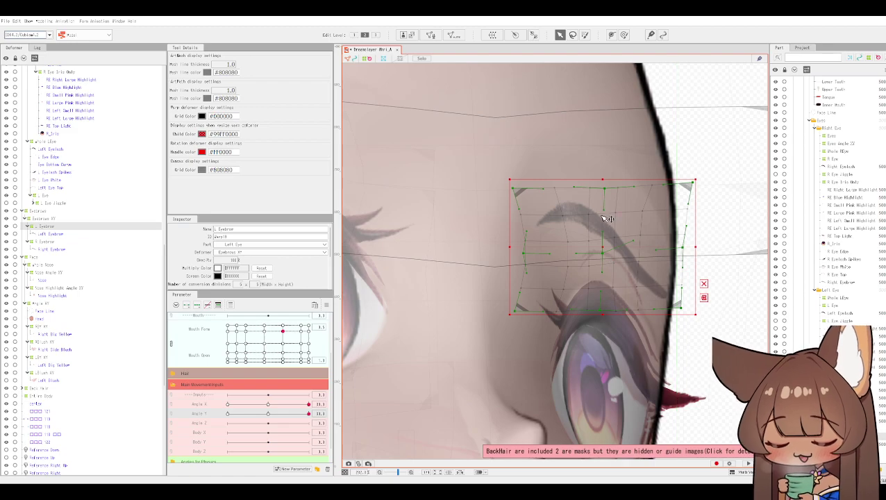
# Refine the L Eyebrow curve by nudging the deformer's center point and inner upper corner, and raise the center's outer handle.
pyautogui.scroll(2, 590, 288)
pyautogui.moveTo(615, 251)
pyautogui.mouseDown()
pyautogui.moveTo(611, 245)
pyautogui.moveTo(618, 251)
pyautogui.mouseUp()
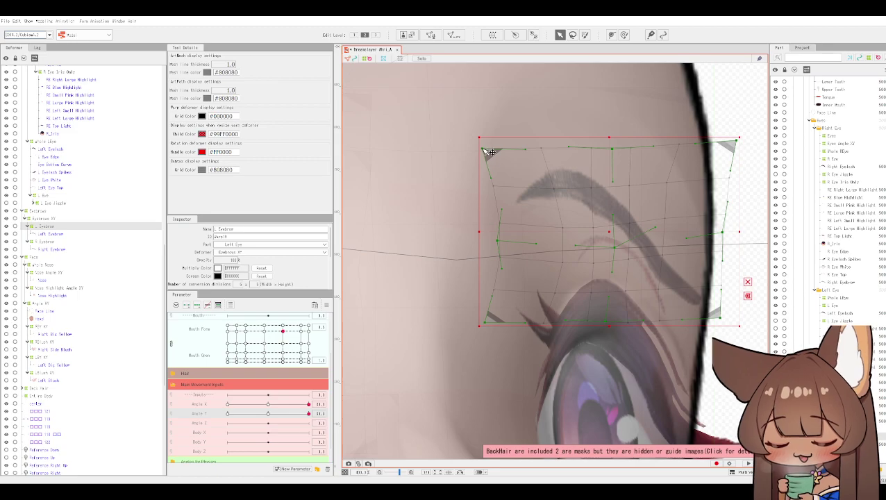
pyautogui.moveTo(481, 147); pyautogui.dragTo(485, 149)
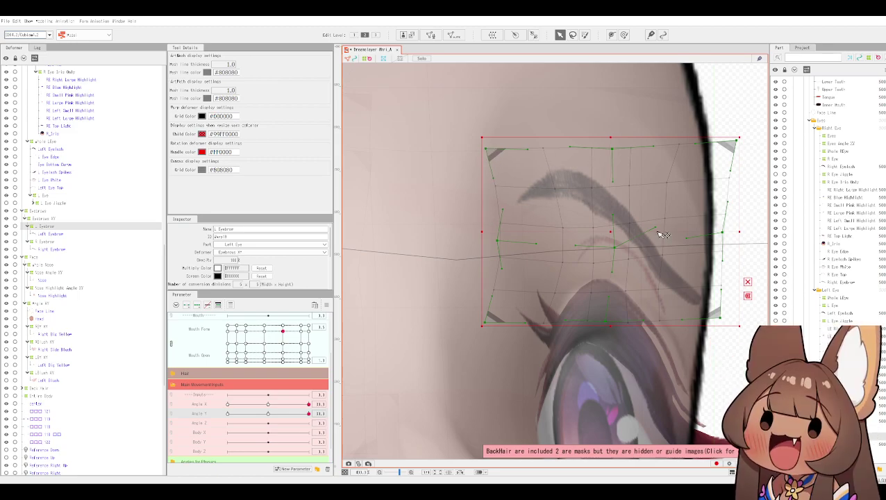
pyautogui.moveTo(658, 231); pyautogui.dragTo(665, 214)
pyautogui.scroll(-6, 665, 215)
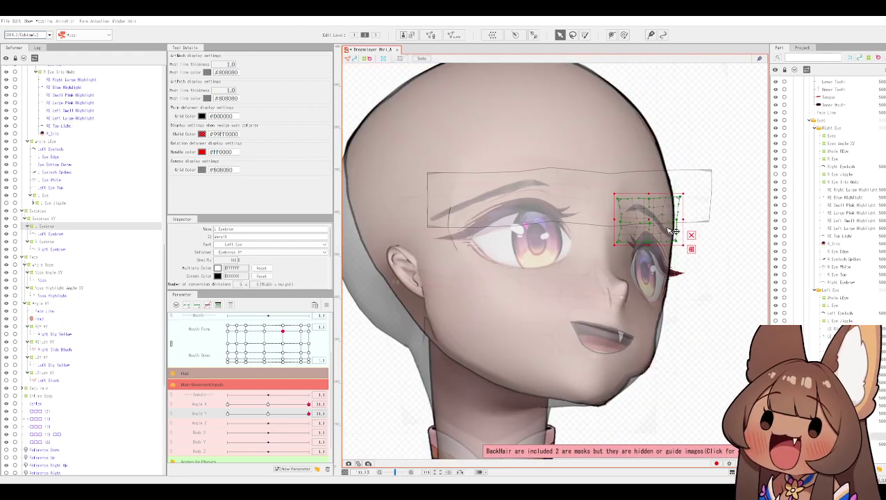
# Try to shift the R Eyebrow deformer slightly toward the nose and move its lower outer corner inward.
pyautogui.click(50, 217)
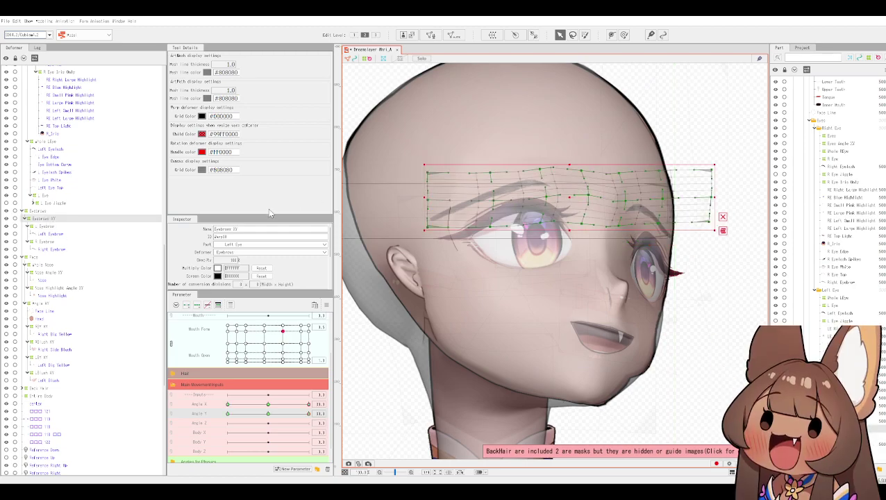
pyautogui.click(43, 234)
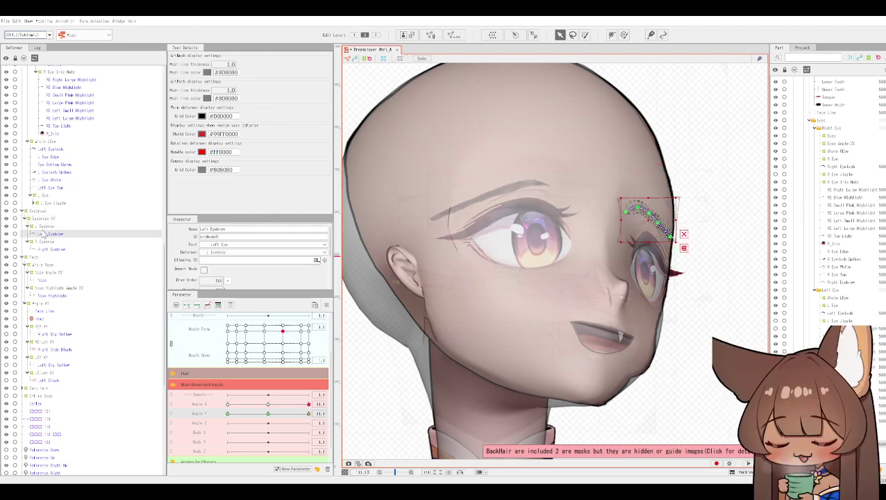
pyautogui.click(42, 242)
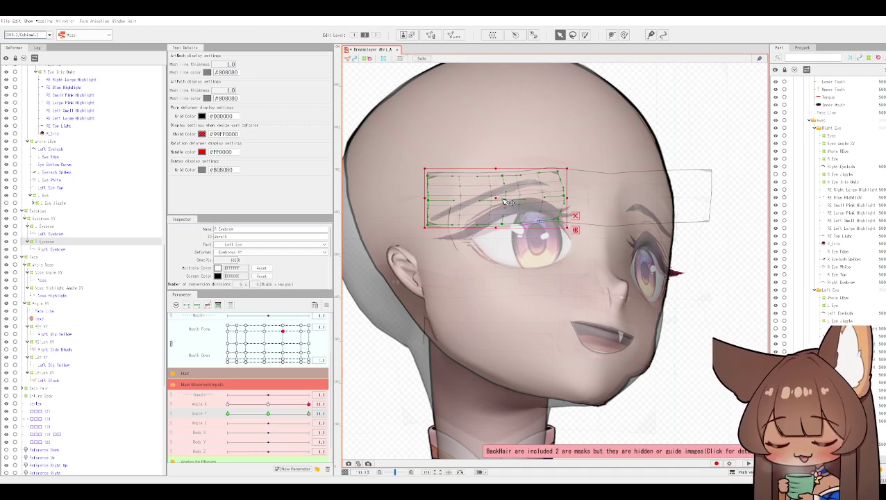
pyautogui.moveTo(492, 200); pyautogui.dragTo(497, 198)
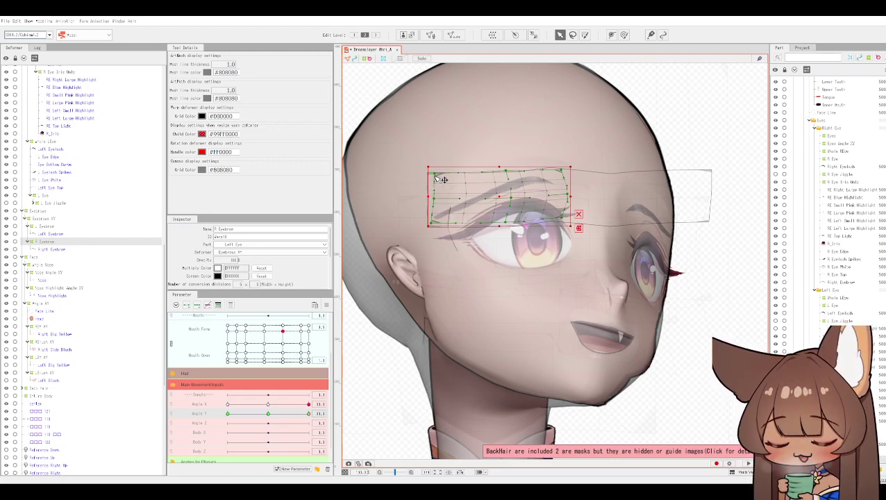
pyautogui.moveTo(437, 227); pyautogui.dragTo(440, 226)
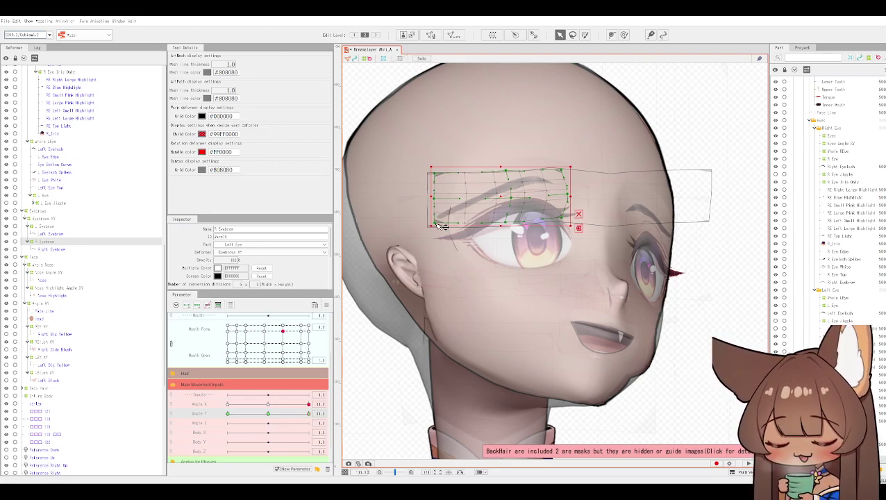
# Bring Angle Y back to its middle key and hide the Reference Right Up guide image.
pyautogui.moveTo(309, 418); pyautogui.dragTo(269, 415)
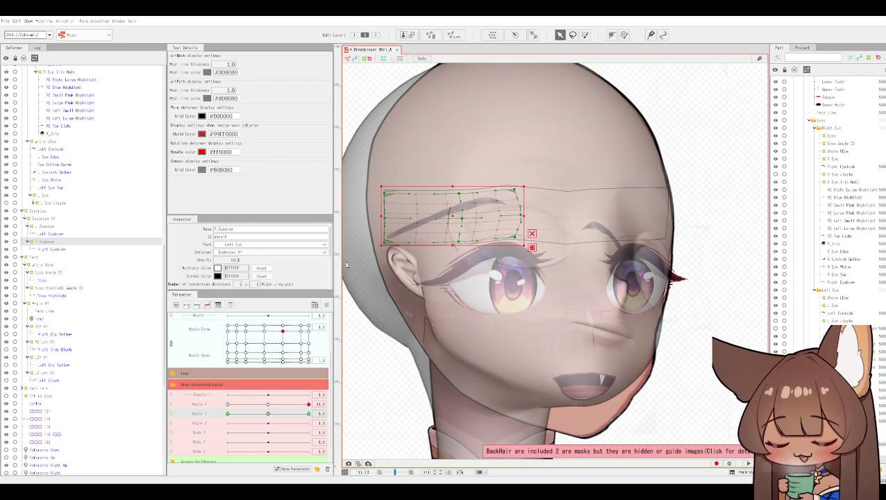
pyautogui.scroll(8, 805, 143)
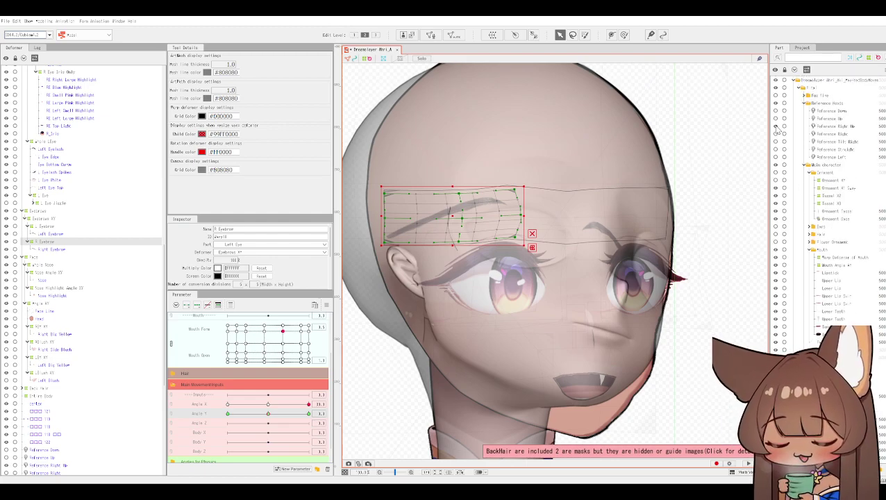
pyautogui.click(776, 131)
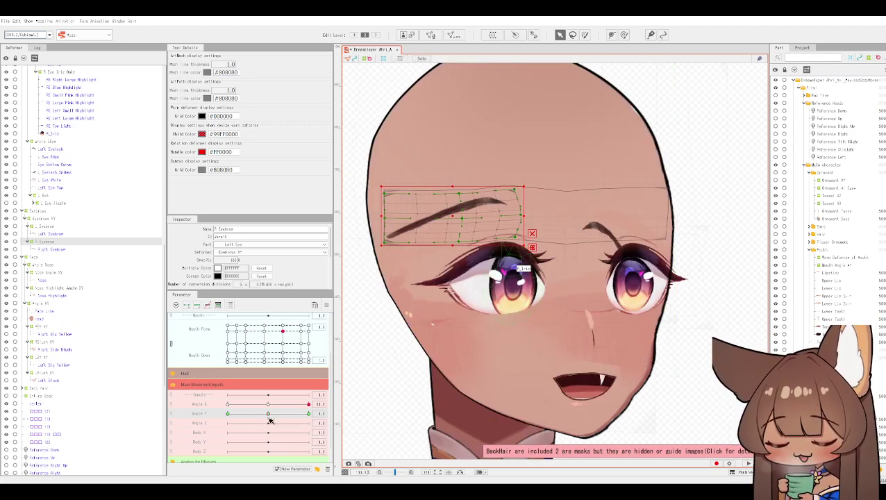
# Examine the eyebrow deformers' movement by sweeping Angle X and Angle Y across their keys.
pyautogui.moveTo(270, 420)
pyautogui.mouseDown()
pyautogui.moveTo(323, 413)
pyautogui.moveTo(268, 421)
pyautogui.mouseUp()
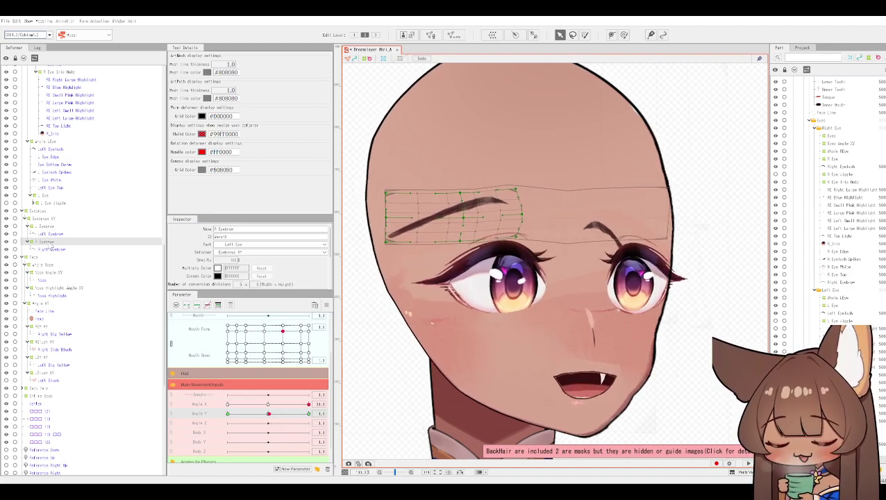
pyautogui.click(45, 227)
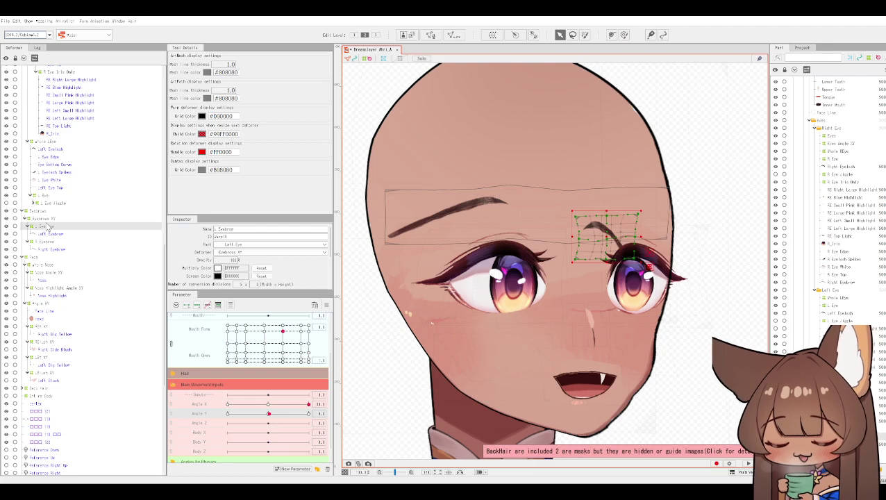
pyautogui.click(45, 218)
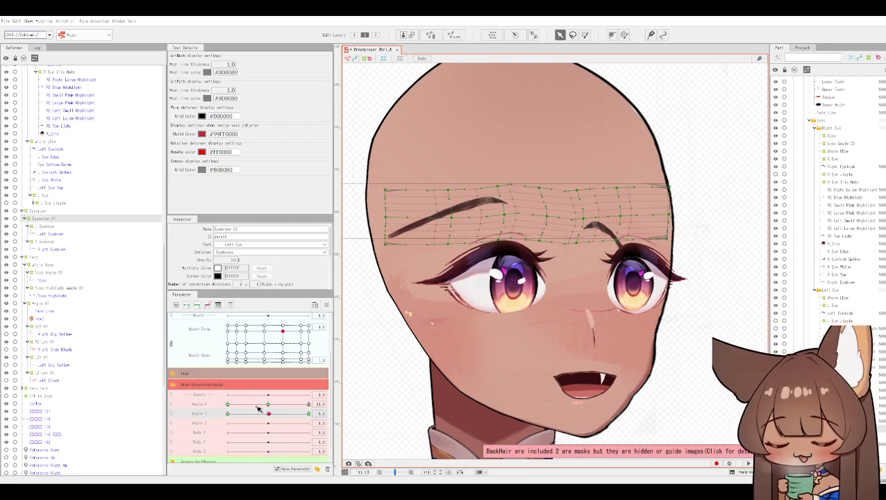
pyautogui.moveTo(269, 415); pyautogui.dragTo(232, 419)
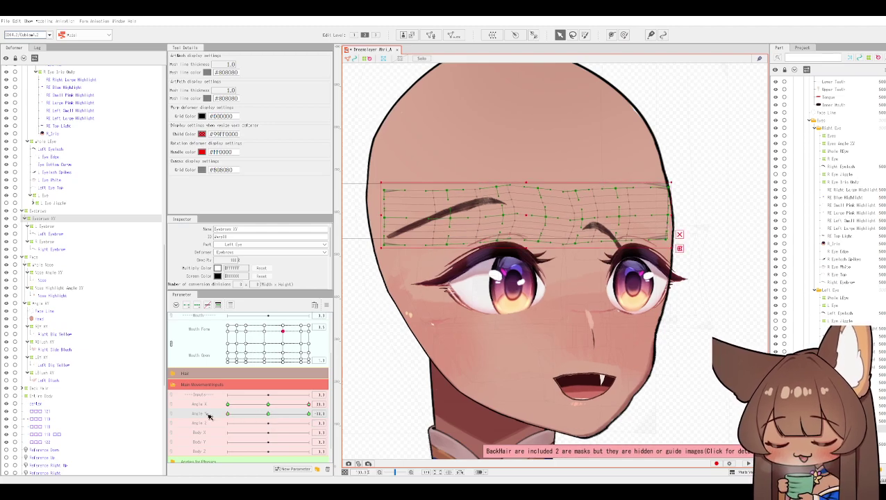
pyautogui.moveTo(268, 408)
pyautogui.mouseDown()
pyautogui.moveTo(299, 406)
pyautogui.moveTo(284, 405)
pyautogui.mouseUp()
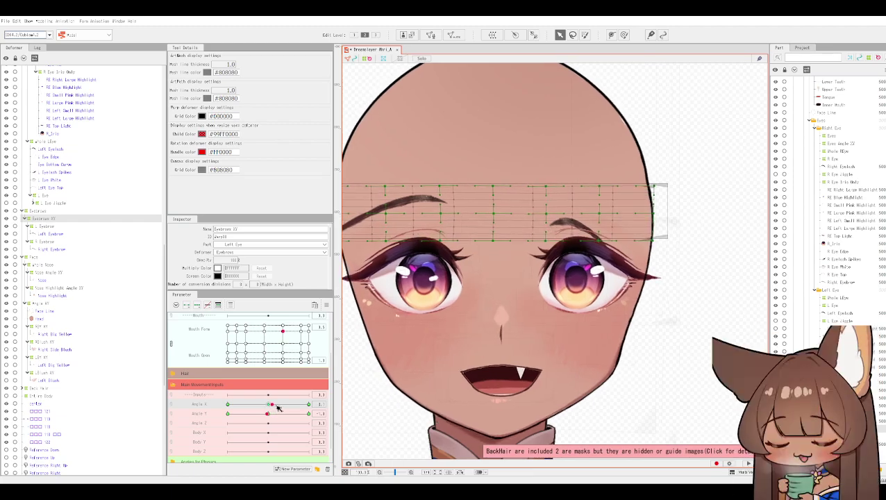
pyautogui.moveTo(282, 406); pyautogui.dragTo(269, 405)
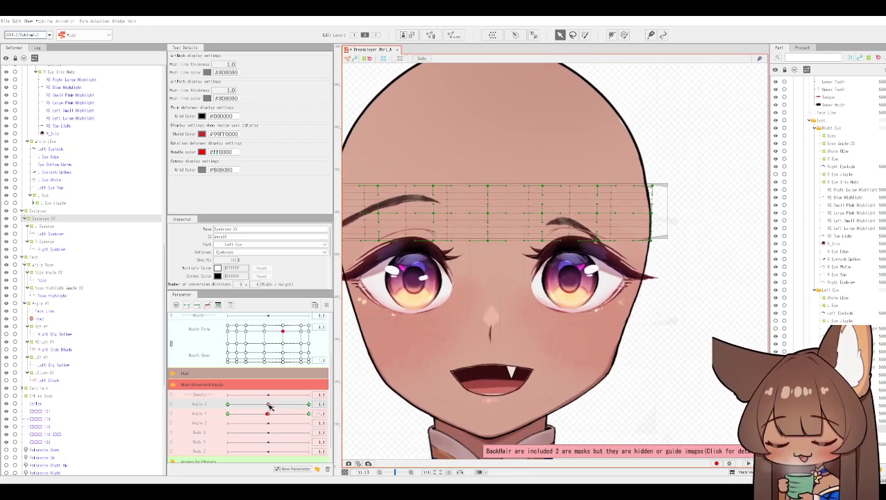
pyautogui.click(270, 414)
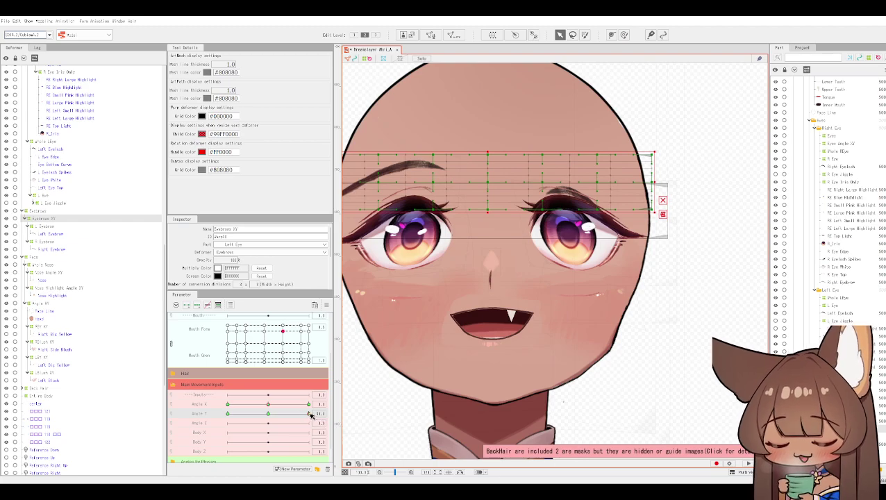
# Turn the head to maximum Angle X with Angle Y raised and select the R Eyebrow deformer.
pyautogui.moveTo(270, 406); pyautogui.dragTo(379, 408)
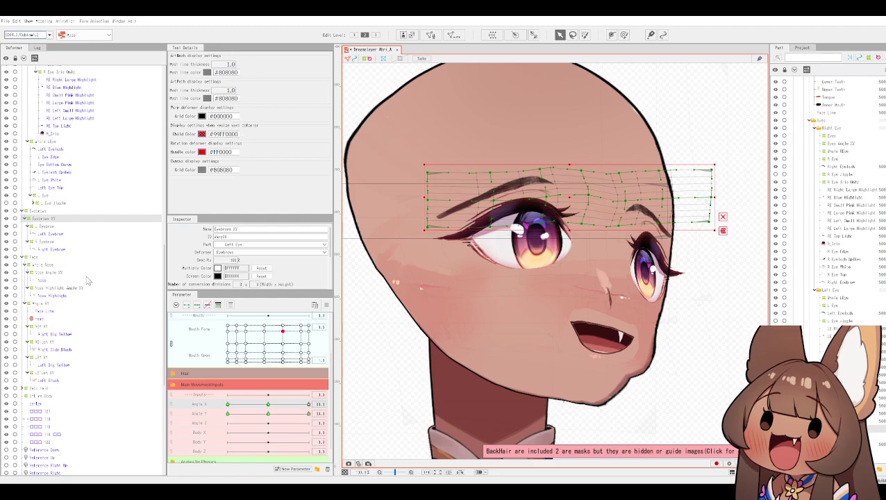
pyautogui.press('Down')
pyautogui.press('Down')
pyautogui.press('Down')
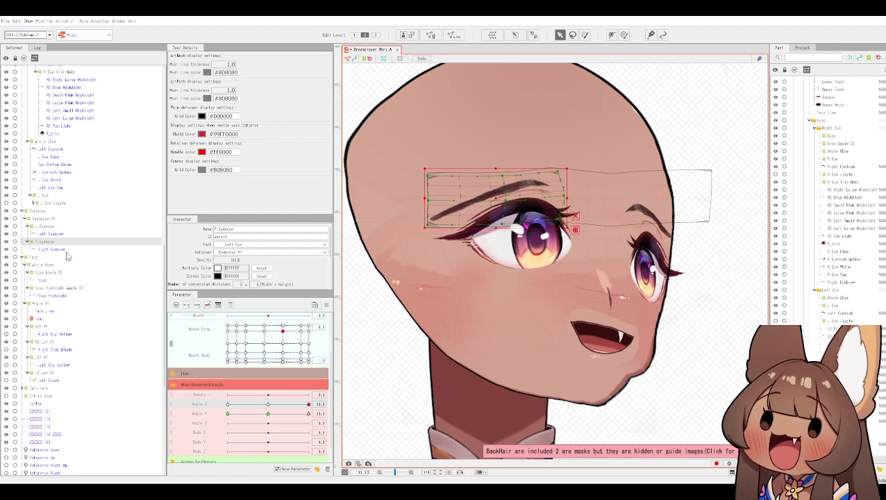
# Examine the L Eyebrow deformer and the Left Eyebrow mesh with the head turned to maximum Angle X and Angle Y.
pyautogui.press('Up')
pyautogui.press('Up')
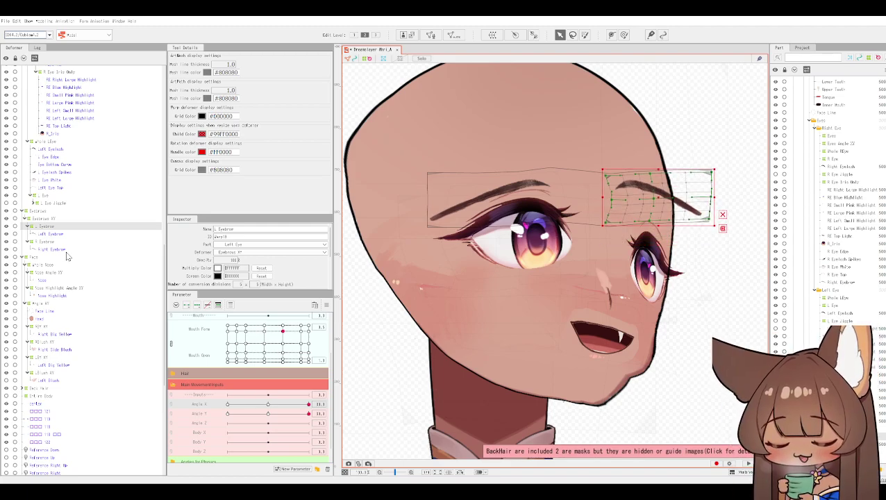
pyautogui.press('Down')
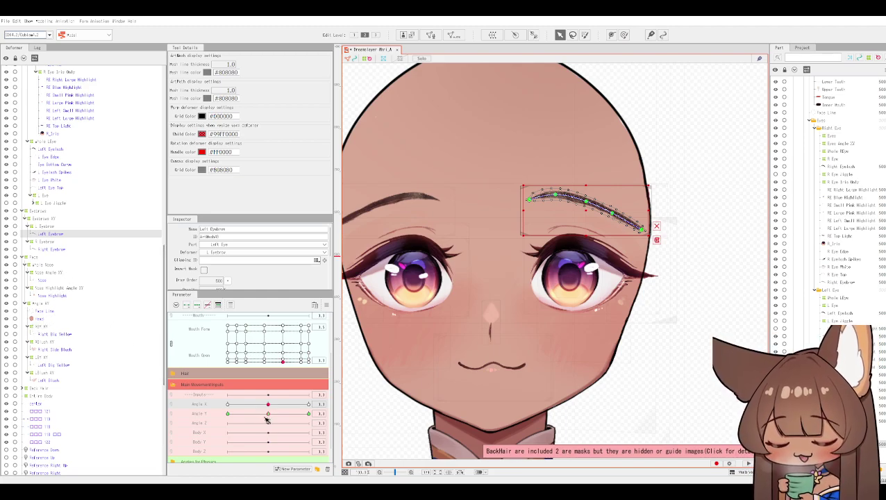
pyautogui.moveTo(273, 408); pyautogui.dragTo(322, 406)
pyautogui.moveTo(269, 415); pyautogui.dragTo(331, 421)
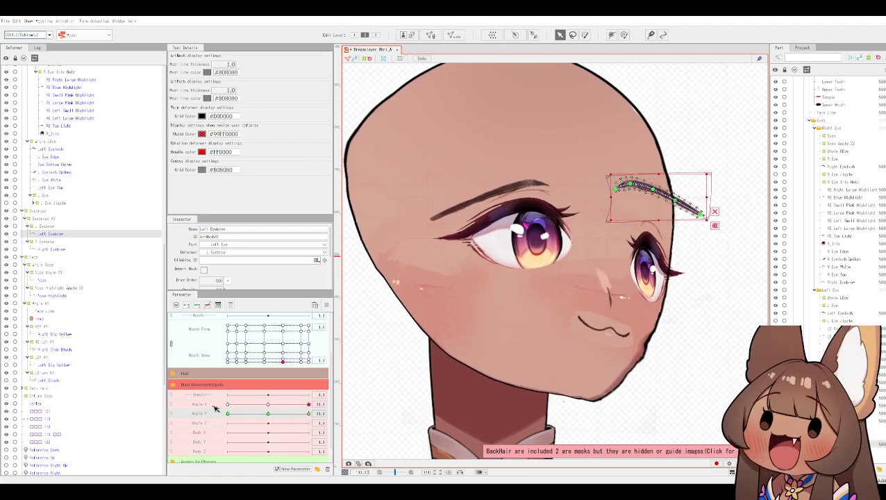
pyautogui.click(269, 405)
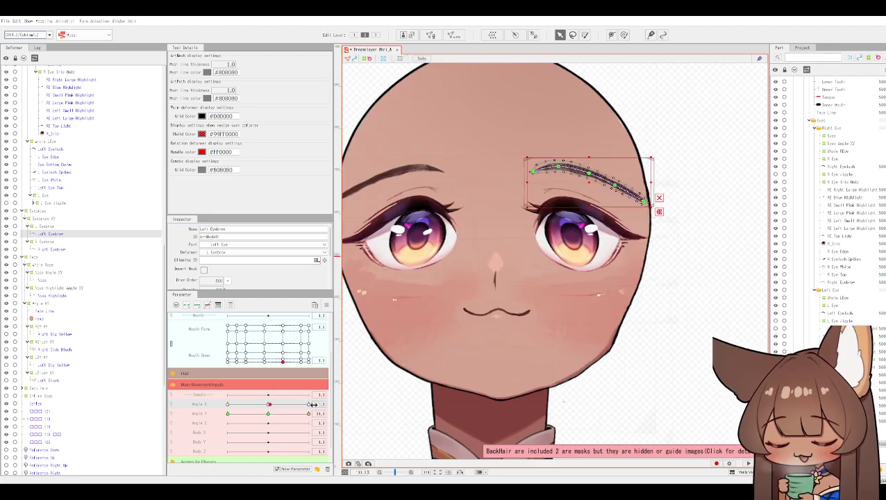
# Reset Angle X and Angle Y to 0.
pyautogui.write('0')
pyautogui.press('Return')
pyautogui.click(320, 413)
pyautogui.write('0')
pyautogui.press('Return')
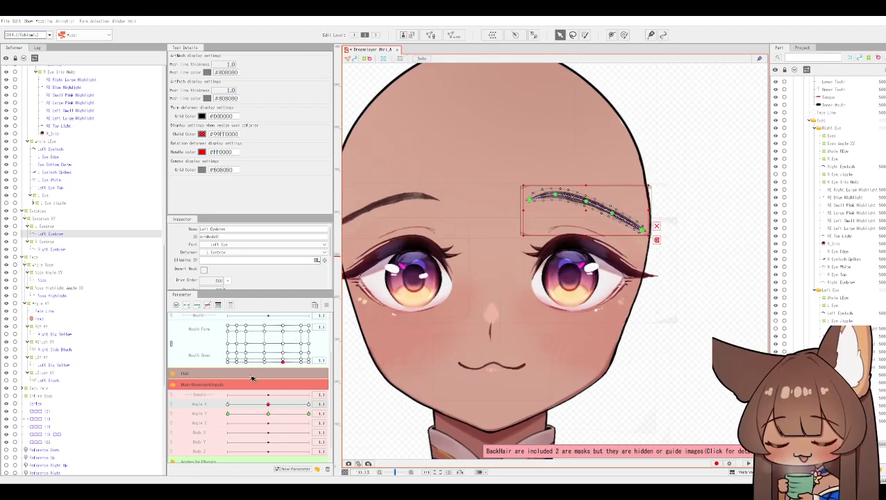
# Check the R and L Eyebrow deformers in neutral pose, then inspect how the L Eyebrow deformer moves across Angle X and Angle Y.
pyautogui.click(54, 241)
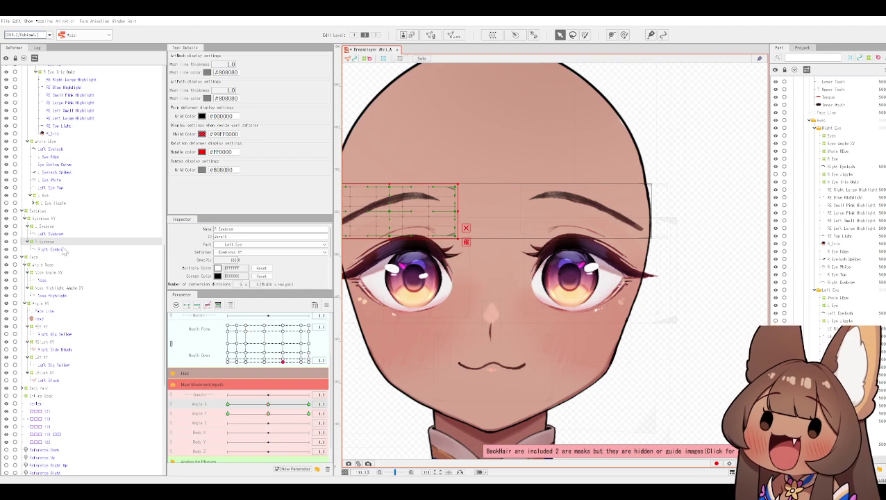
pyautogui.click(59, 226)
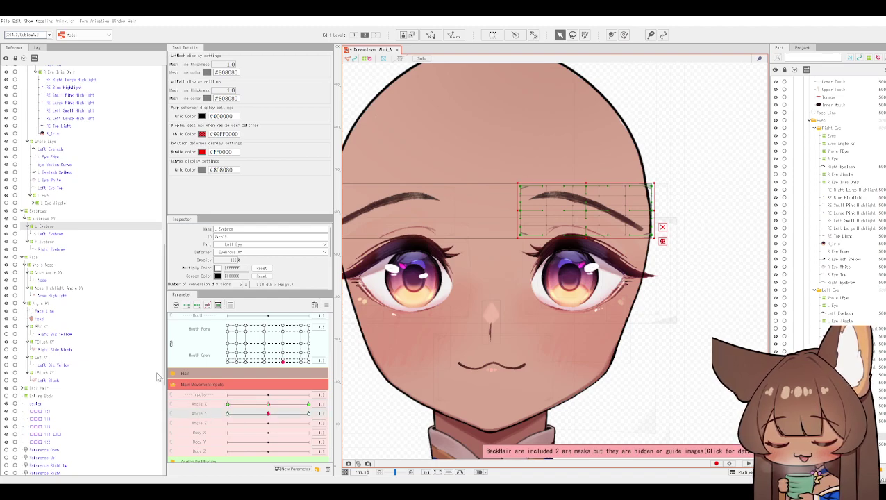
pyautogui.moveTo(43, 247); pyautogui.dragTo(43, 226)
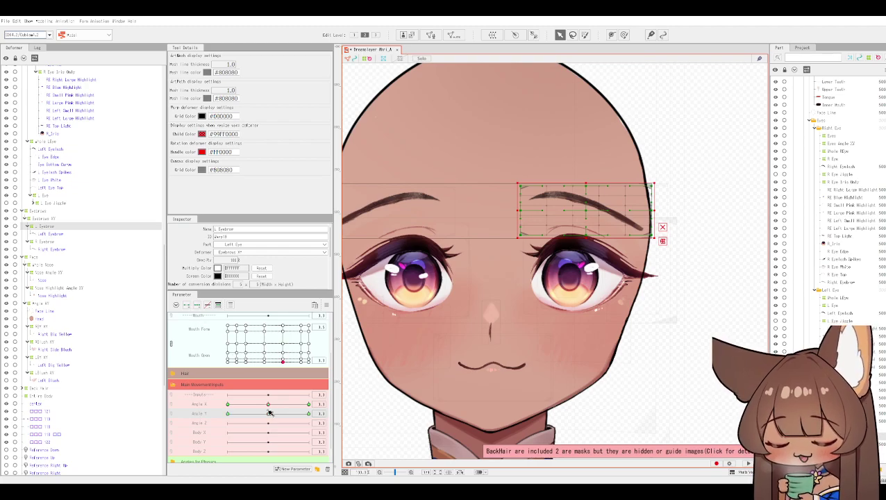
pyautogui.click(231, 402)
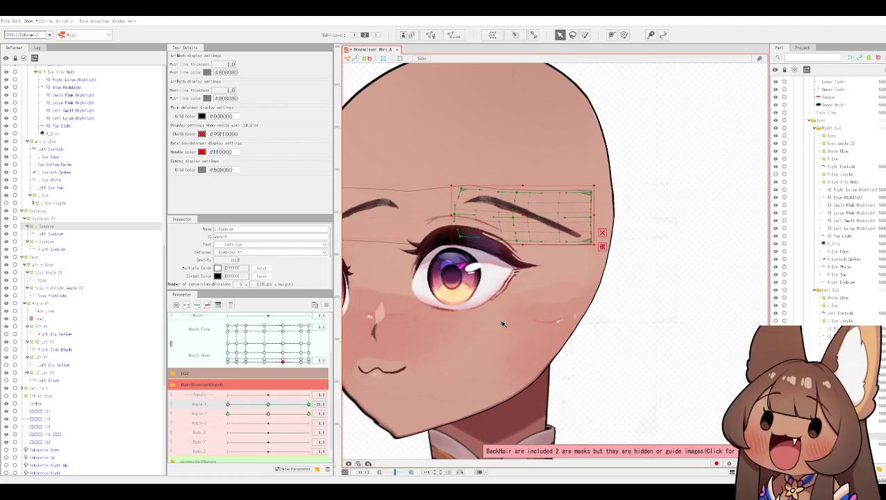
pyautogui.scroll(-5, 611, 307)
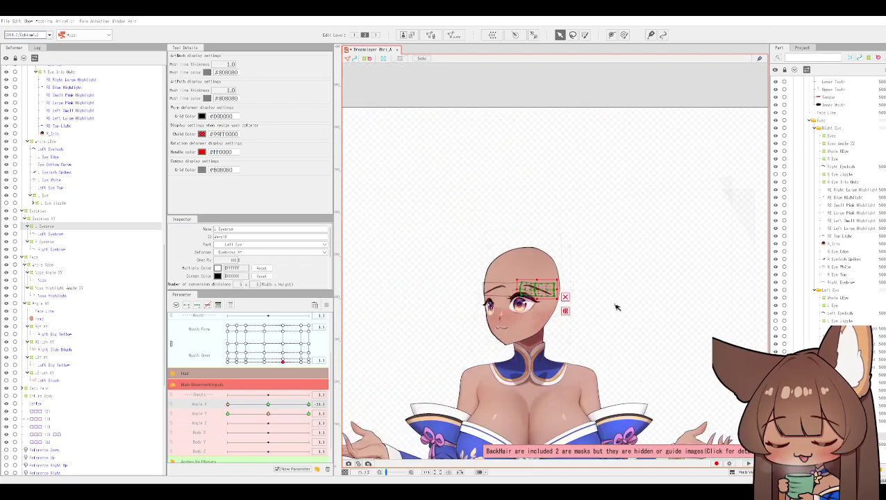
pyautogui.scroll(2, 616, 308)
pyautogui.moveTo(231, 412); pyautogui.dragTo(375, 420)
pyautogui.moveTo(268, 416); pyautogui.dragTo(229, 416)
pyautogui.moveTo(301, 425)
pyautogui.mouseDown()
pyautogui.moveTo(320, 421)
pyautogui.moveTo(293, 414)
pyautogui.mouseUp()
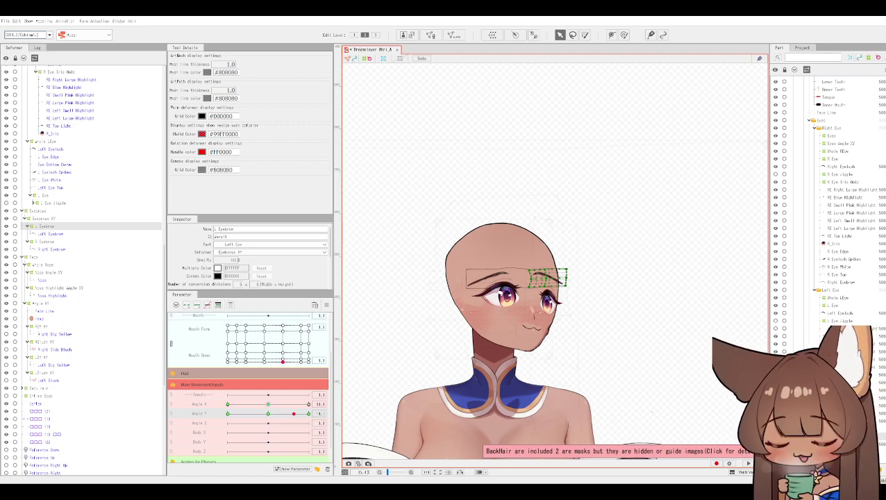
# Return the head to the front by setting Angle X and Angle Y to 0.
pyautogui.click(321, 404)
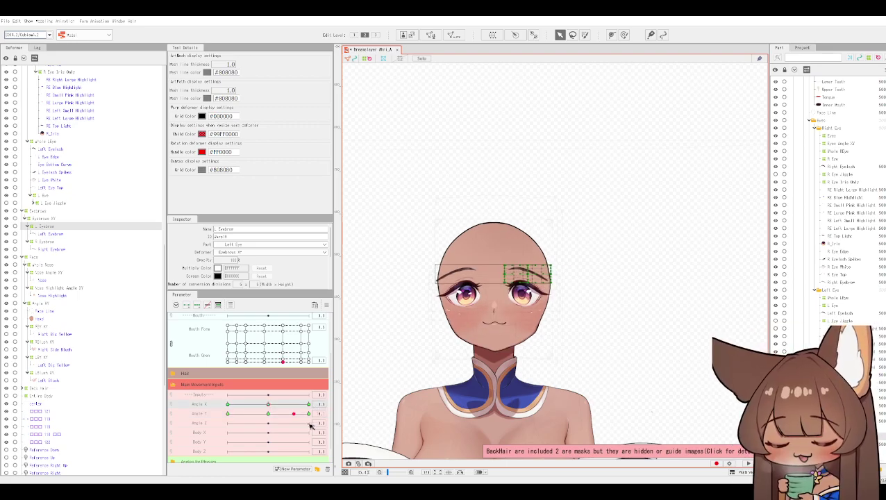
pyautogui.click(319, 413)
pyautogui.write('0')
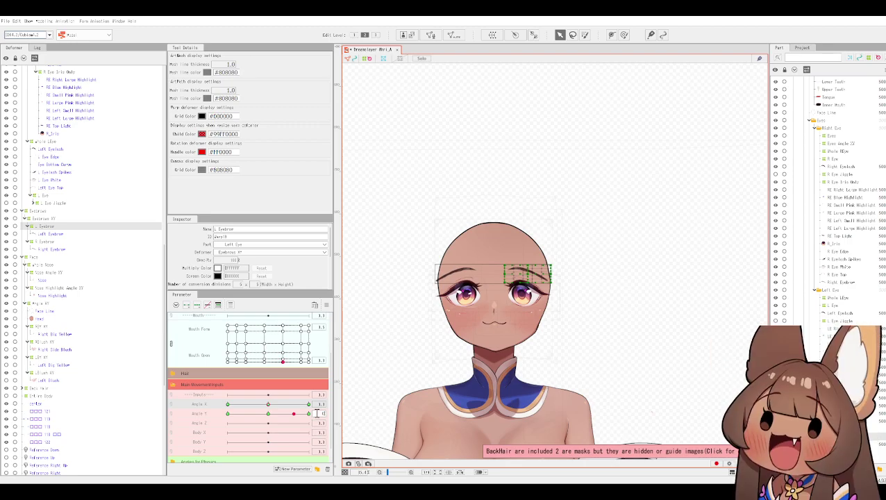
pyautogui.press('Return')
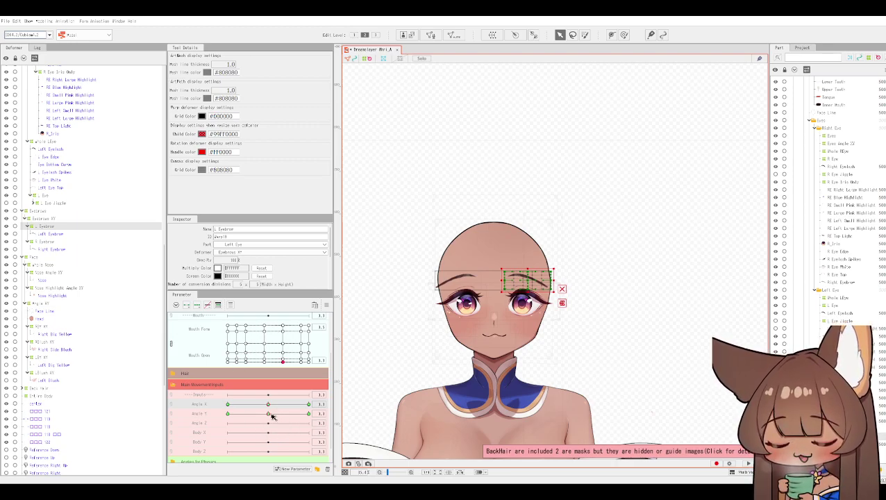
# Examine the L Eyebrow deformer across the Angle Y range, then with Angle X at its minimum and maximum.
pyautogui.moveTo(270, 415); pyautogui.dragTo(219, 414)
pyautogui.moveTo(308, 414); pyautogui.dragTo(270, 419)
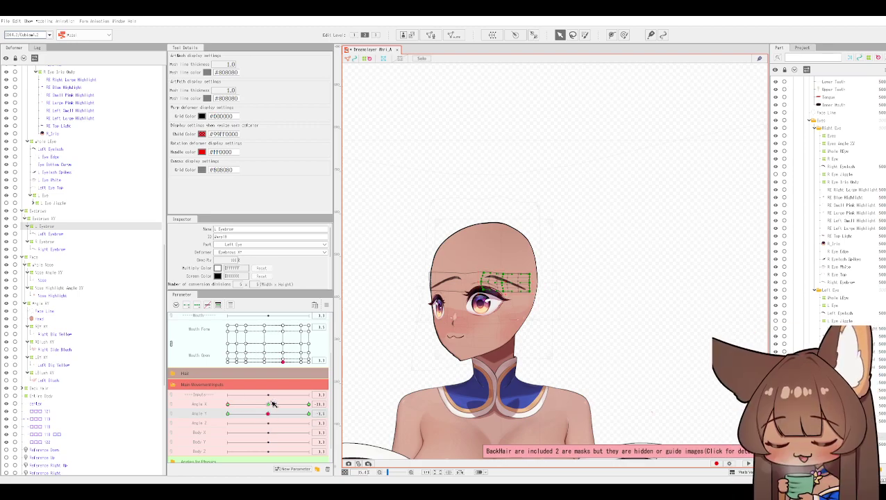
pyautogui.click(269, 405)
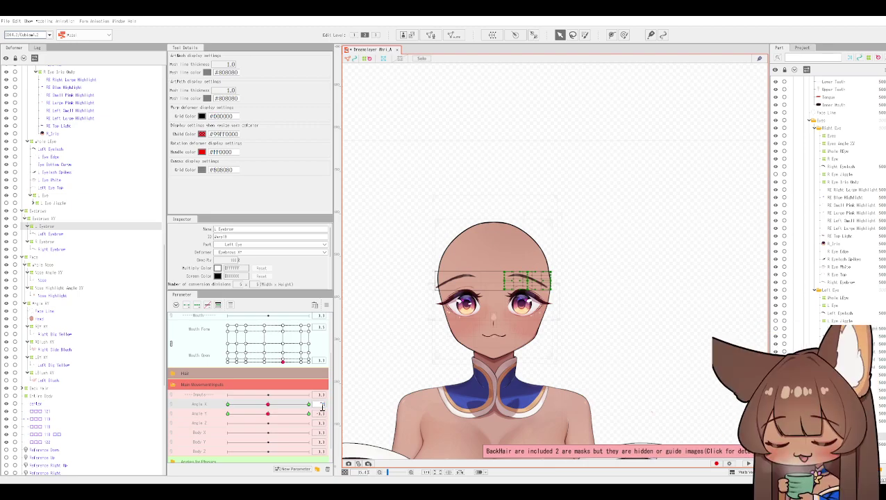
pyautogui.moveTo(321, 406); pyautogui.dragTo(322, 412)
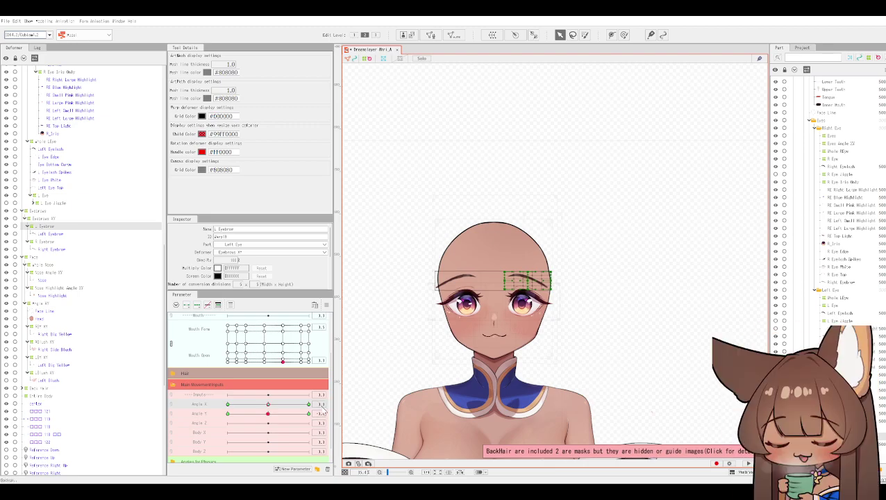
pyautogui.press('Return')
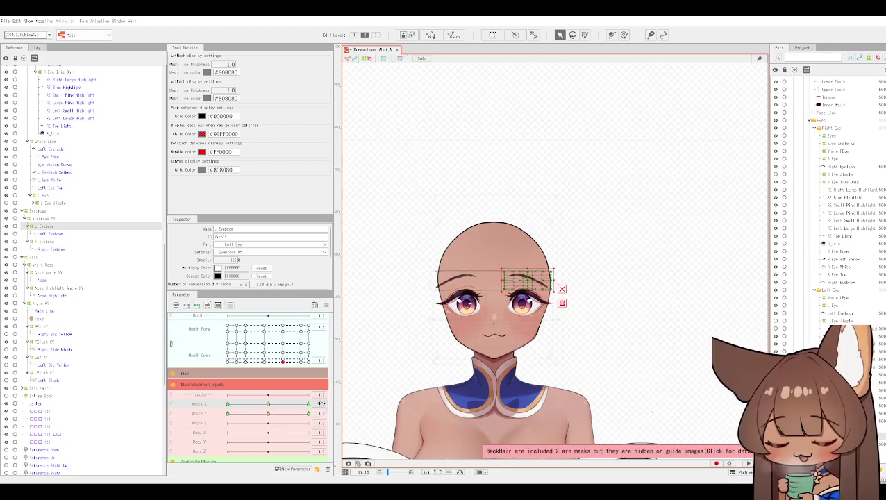
pyautogui.moveTo(268, 404); pyautogui.dragTo(325, 404)
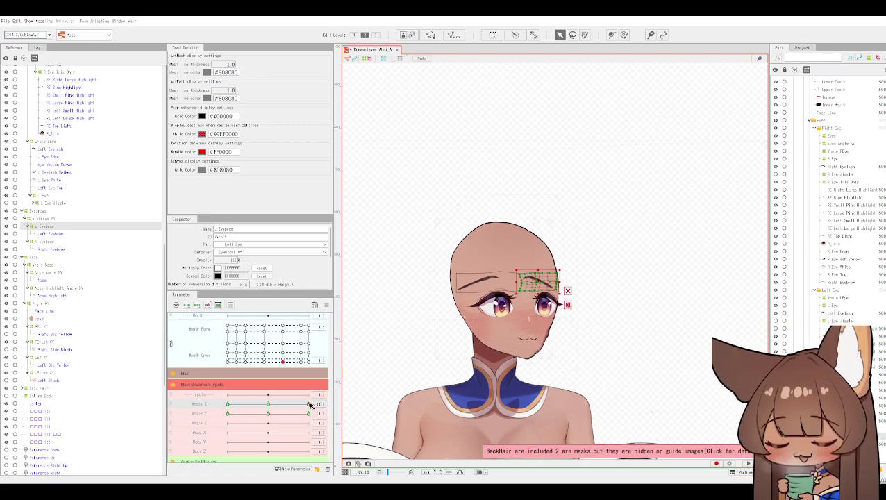
# Bring the head back to its neutral pose and select the Eyebrows XY deformer.
pyautogui.click(46, 21)
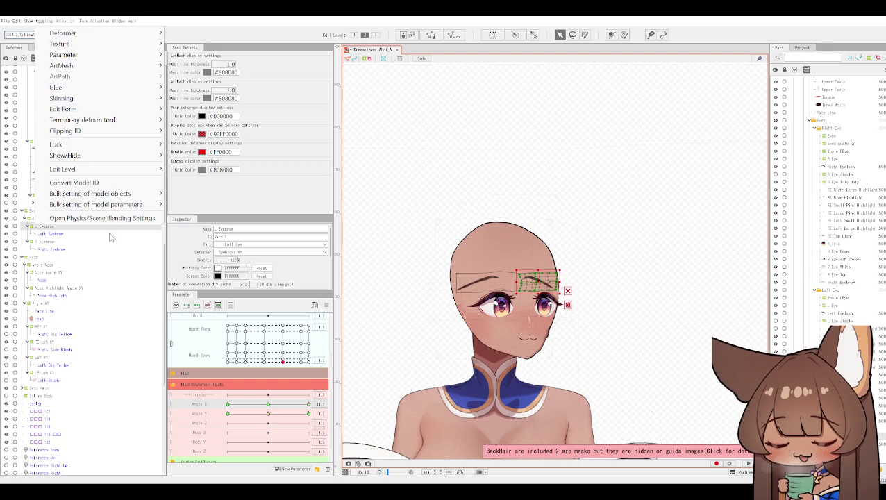
pyautogui.click(456, 267)
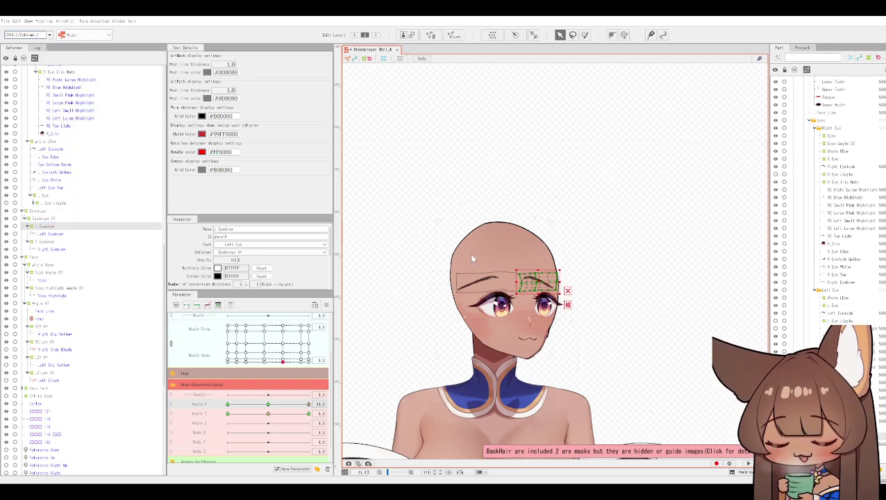
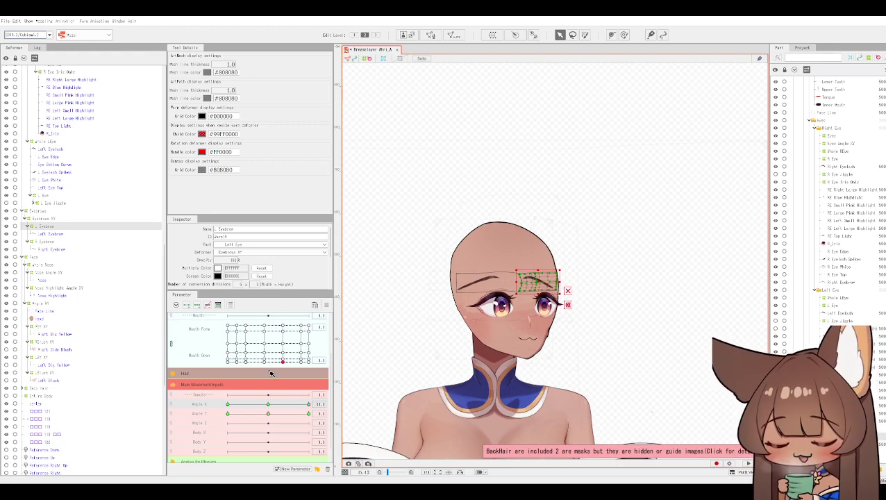
pyautogui.hotkey('ctrl', 'z')
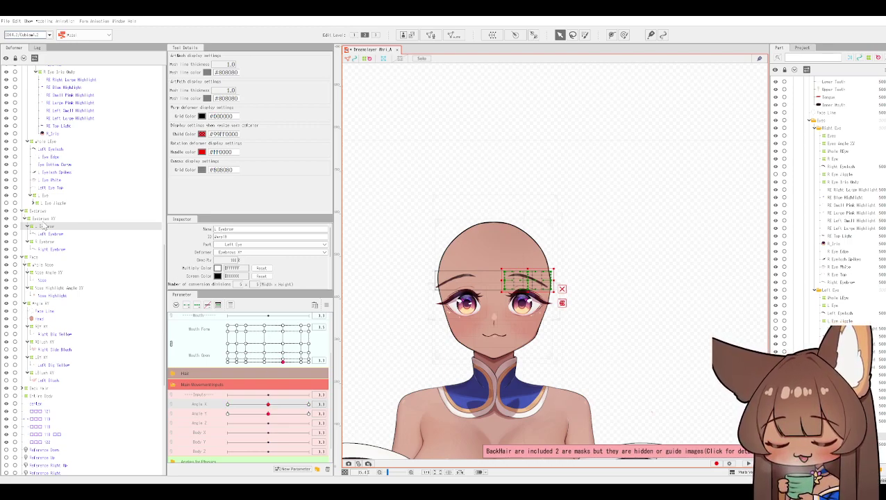
pyautogui.press('Up')
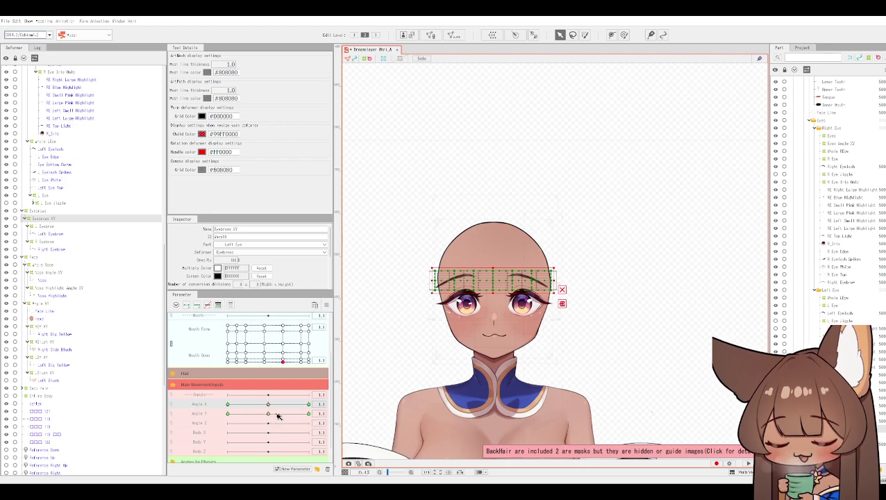
# Turn the head to maximum Angle X and Angle Y and examine the Eyebrows XY warp grid up close.
pyautogui.click(310, 416)
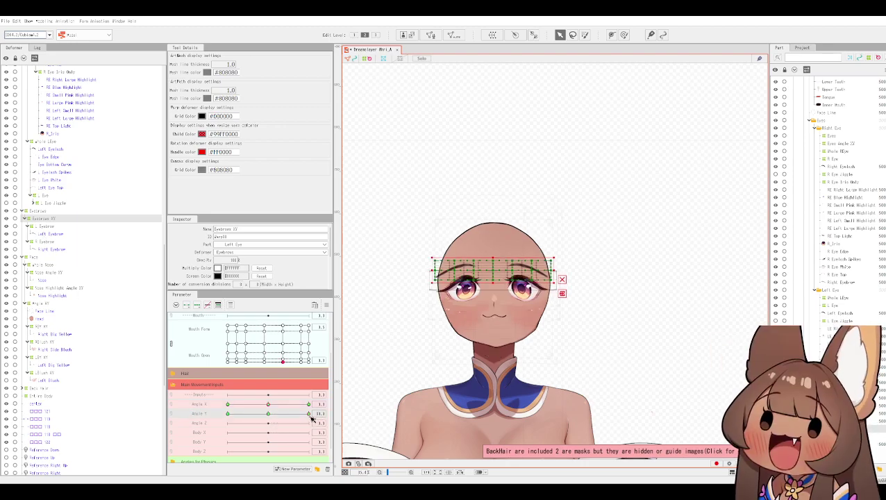
pyautogui.click(273, 405)
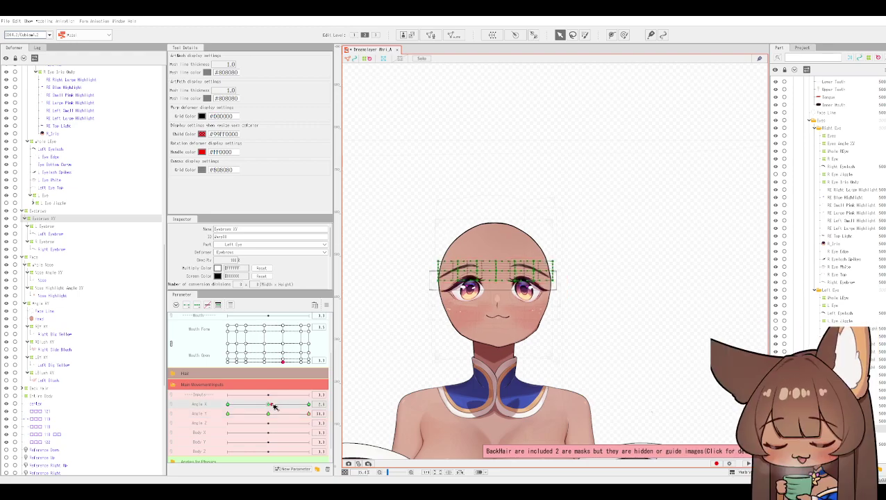
pyautogui.click(310, 405)
pyautogui.scroll(4, 510, 375)
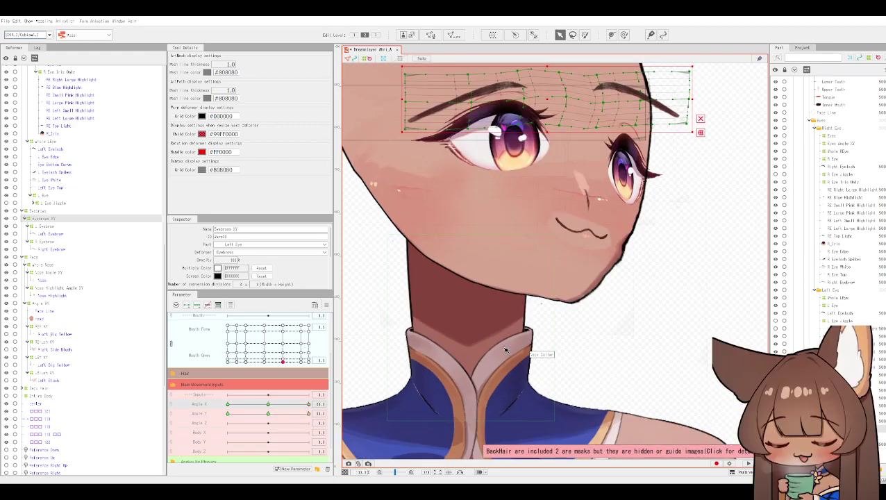
pyautogui.scroll(5, 497, 368)
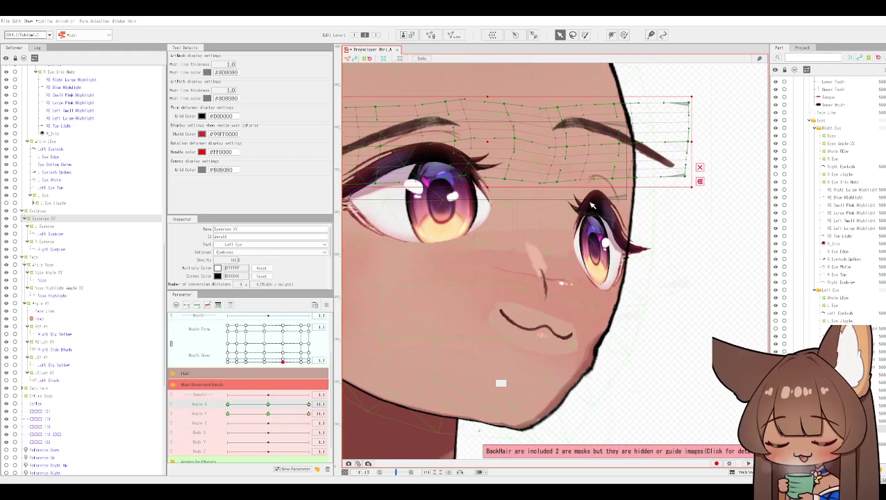
pyautogui.scroll(-2, 588, 201)
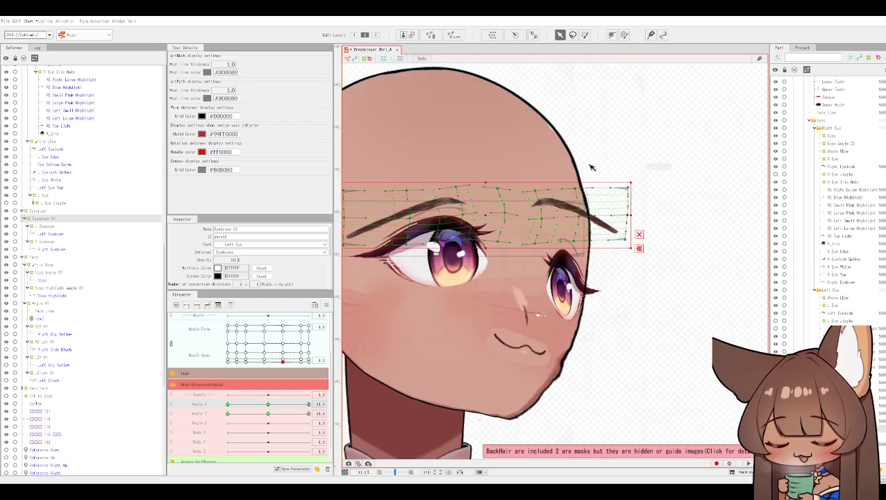
# Compare the grids of the Eyebrows, Eyebrows XY, L Eyebrow and R Eyebrow deformers in the raised side pose.
pyautogui.moveTo(541, 138); pyautogui.dragTo(557, 167)
pyautogui.click(39, 212)
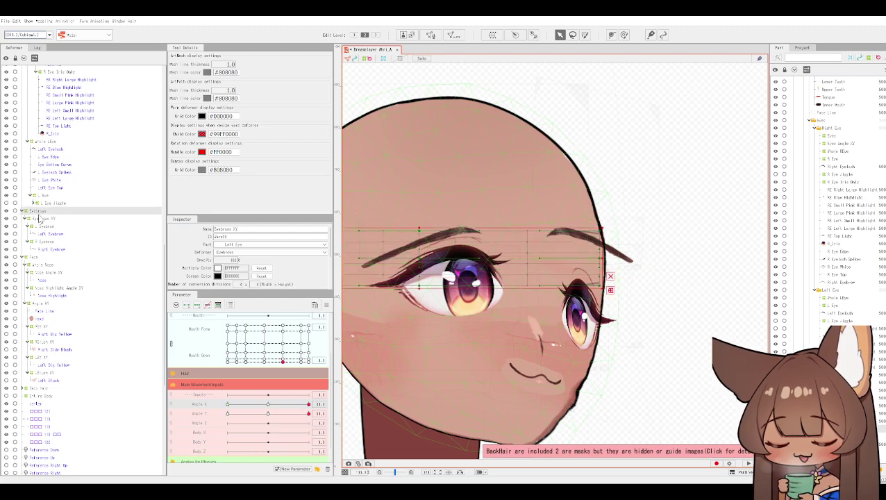
pyautogui.click(40, 219)
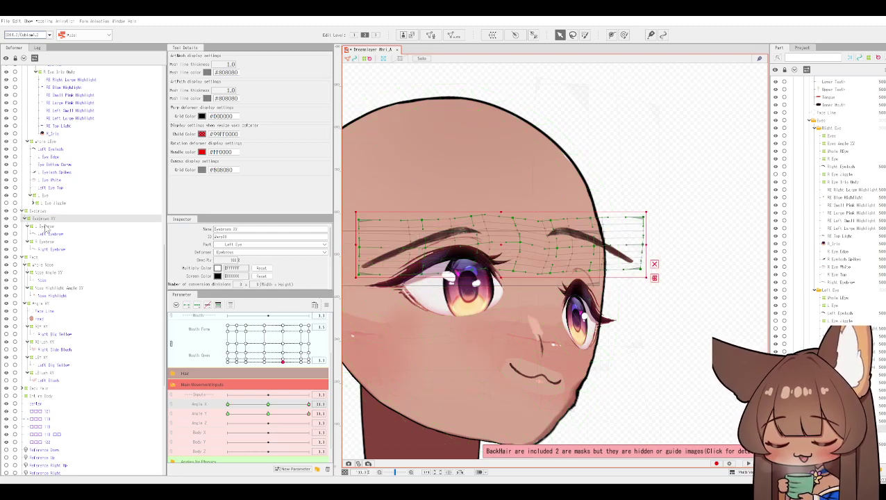
pyautogui.click(40, 227)
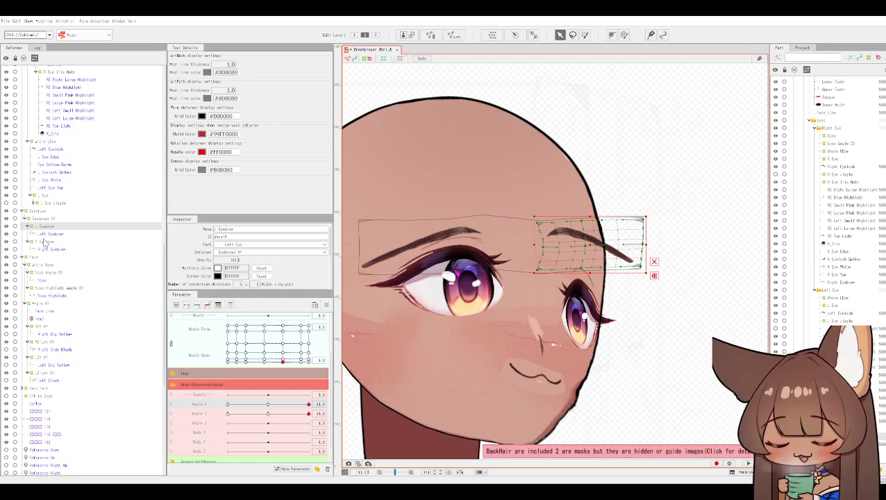
pyautogui.click(45, 242)
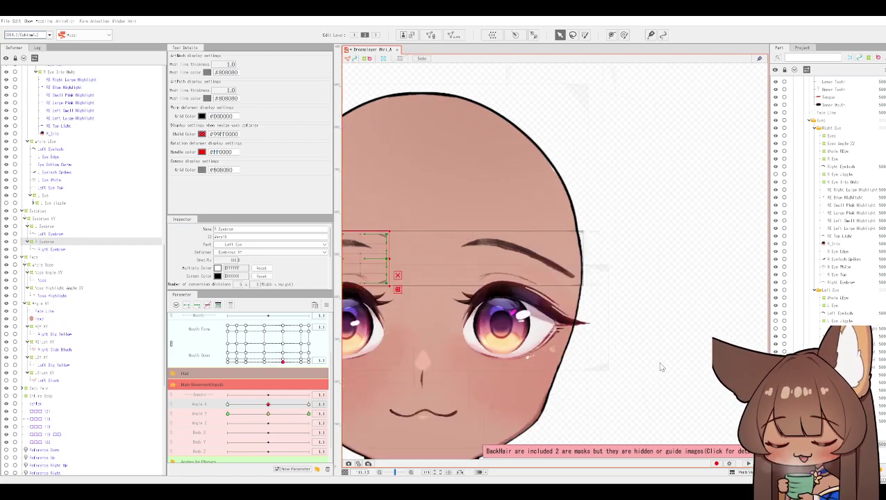
# Check the Left Eyebrow mesh with the head facing forward and select the R Eyebrow deformer.
pyautogui.click(532, 255)
pyautogui.moveTo(579, 395); pyautogui.dragTo(665, 350)
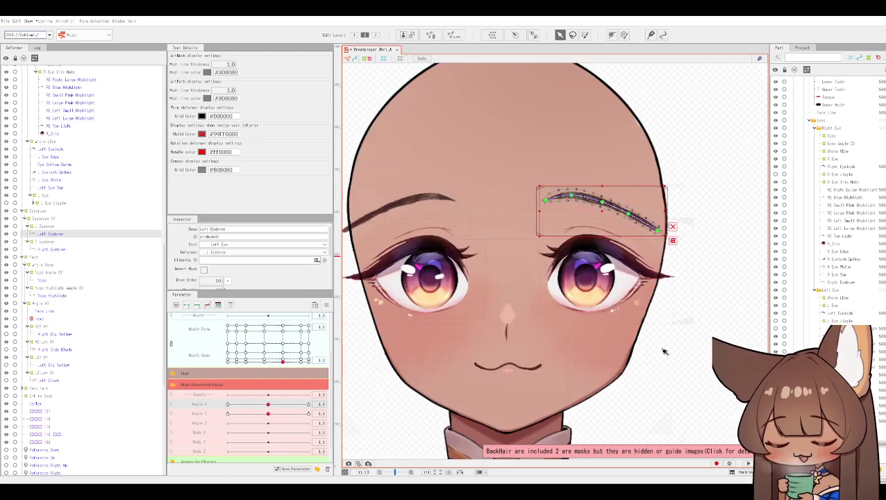
pyautogui.click(41, 241)
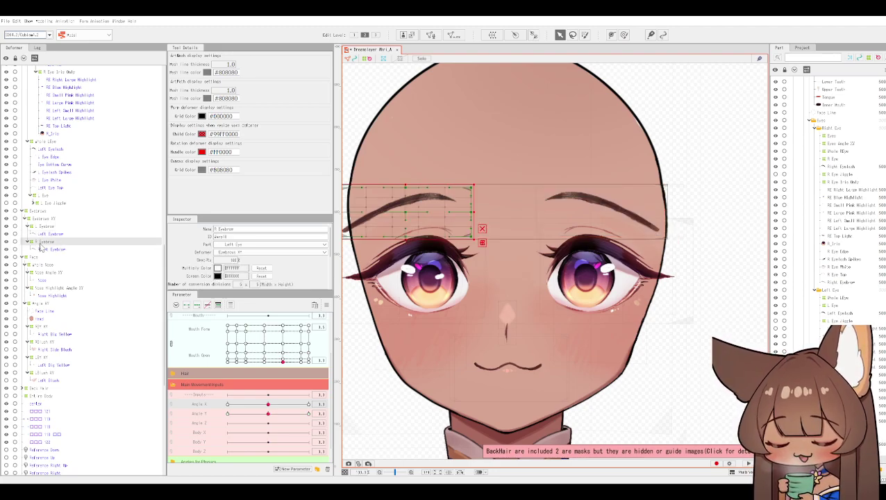
# Select the Eyebrows XY deformer and check its grid through the full Angle X range and at minimum Angle Y, ending in the neutral pose.
pyautogui.click(43, 219)
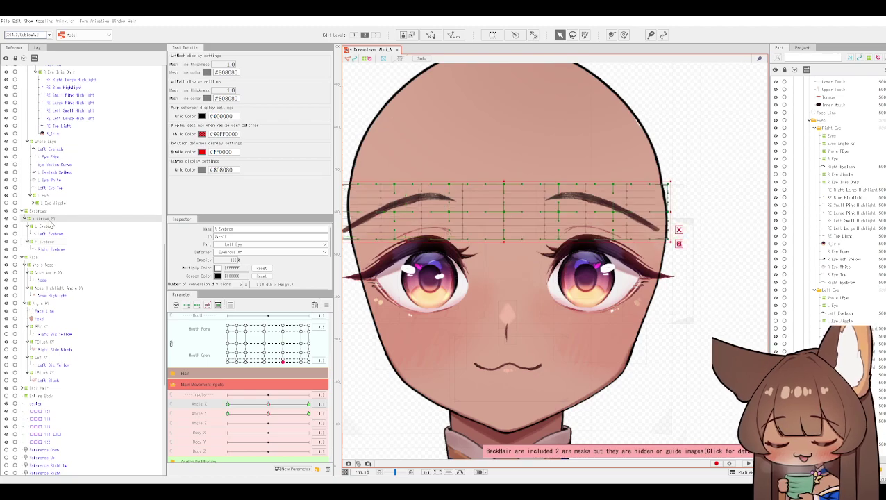
pyautogui.moveTo(271, 405); pyautogui.dragTo(369, 402)
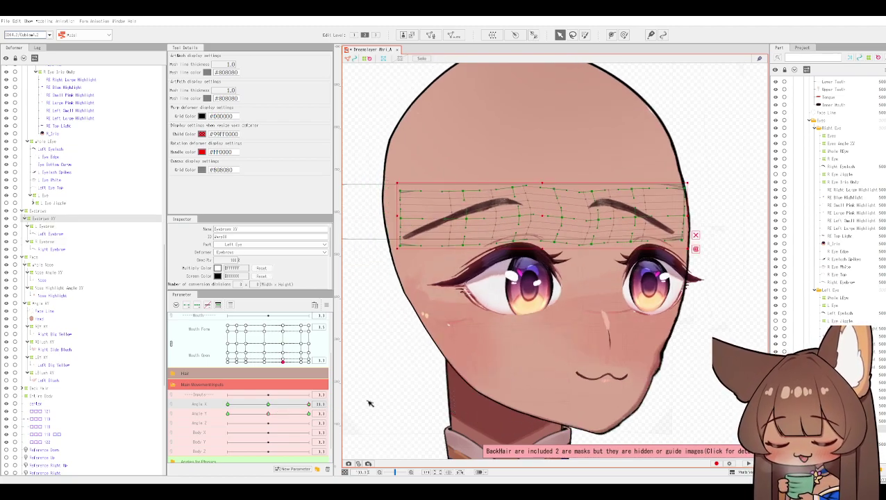
pyautogui.moveTo(214, 390); pyautogui.dragTo(183, 391)
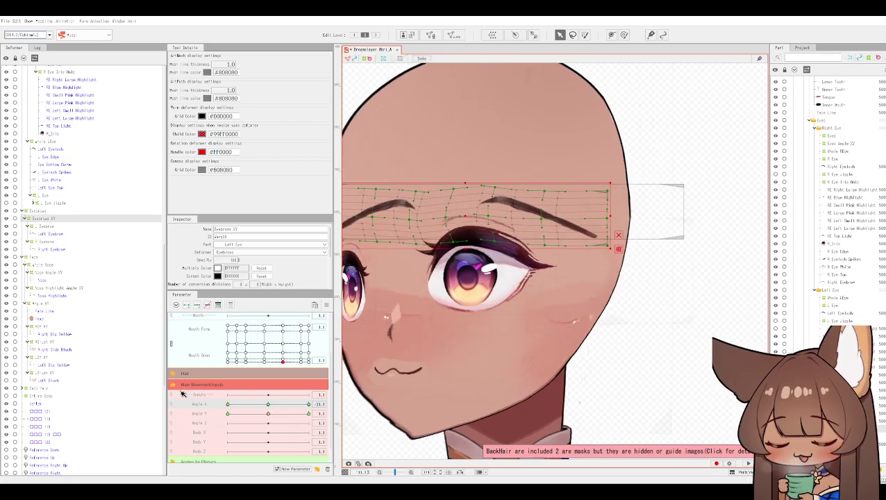
pyautogui.click(292, 400)
pyautogui.click(271, 402)
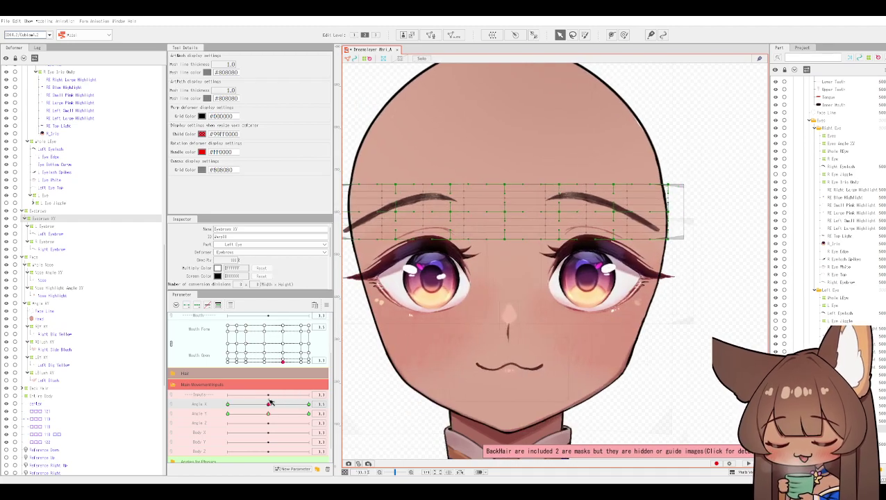
pyautogui.moveTo(270, 419); pyautogui.dragTo(169, 428)
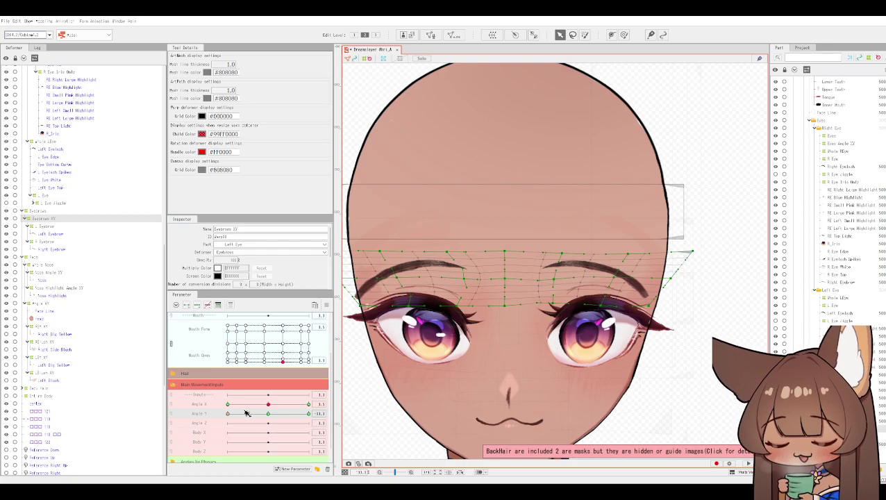
pyautogui.moveTo(271, 420); pyautogui.dragTo(269, 419)
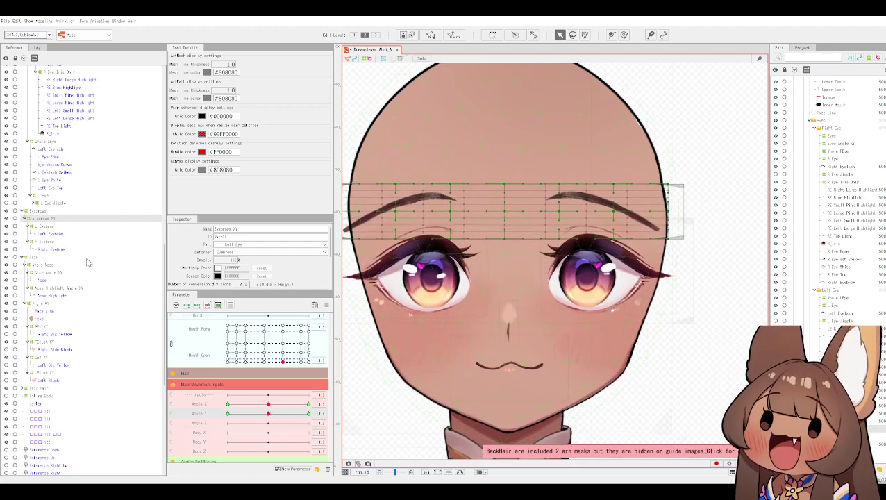
# Move the whole Eyebrows XY deformer slightly down in the neutral pose so both eyebrows sit closer to the eyes.
pyautogui.click(40, 212)
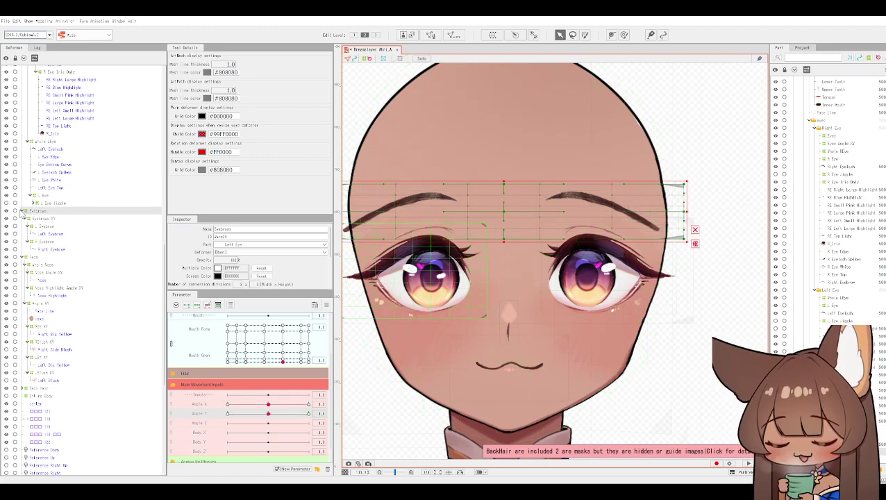
pyautogui.click(46, 219)
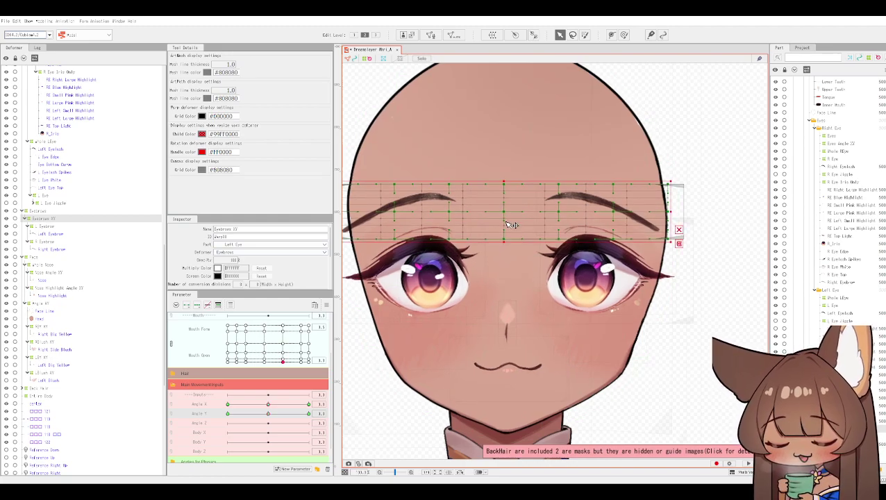
pyautogui.moveTo(504, 215); pyautogui.dragTo(505, 224)
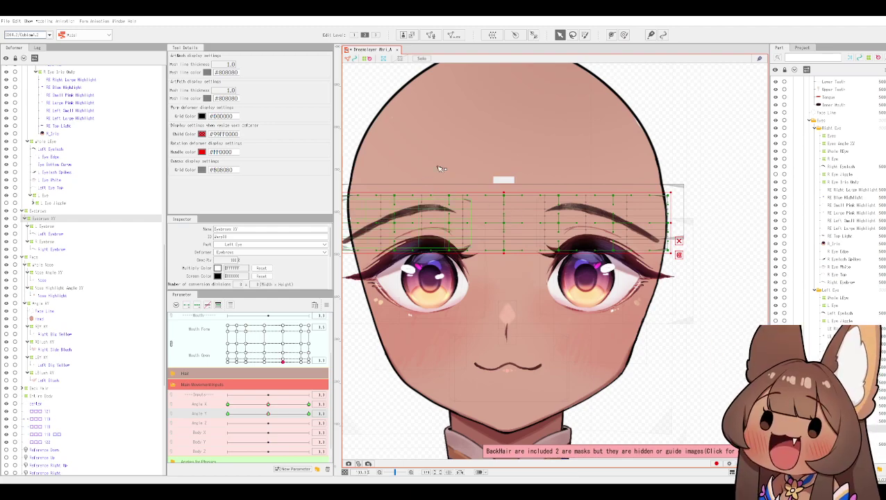
pyautogui.scroll(-2, 439, 150)
pyautogui.scroll(-1, 439, 150)
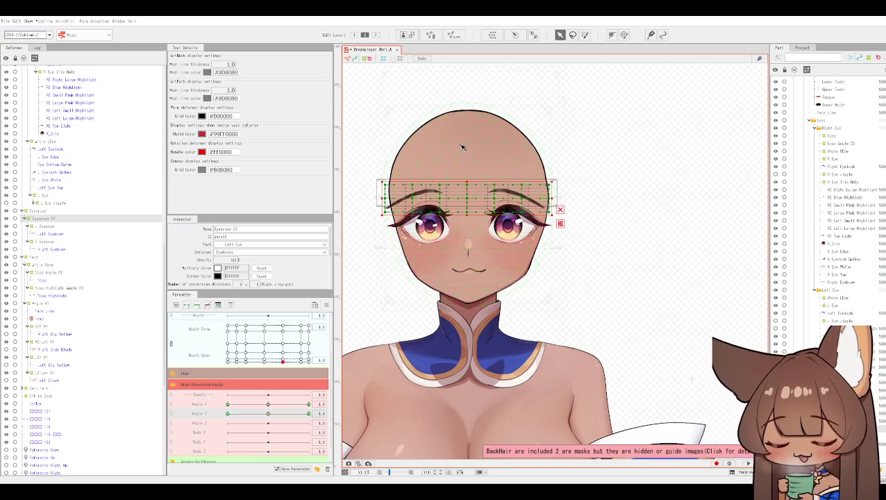
pyautogui.scroll(3, 445, 169)
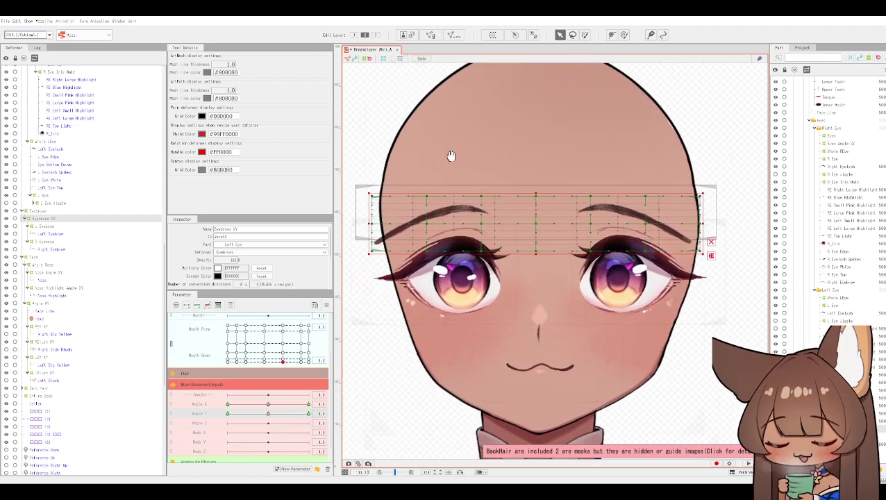
# At maximum Angle X and Angle Y, lower the Eyebrows XY grid points around the inner and middle parts of the far eyebrow.
pyautogui.moveTo(269, 404); pyautogui.dragTo(351, 408)
pyautogui.moveTo(270, 415); pyautogui.dragTo(376, 411)
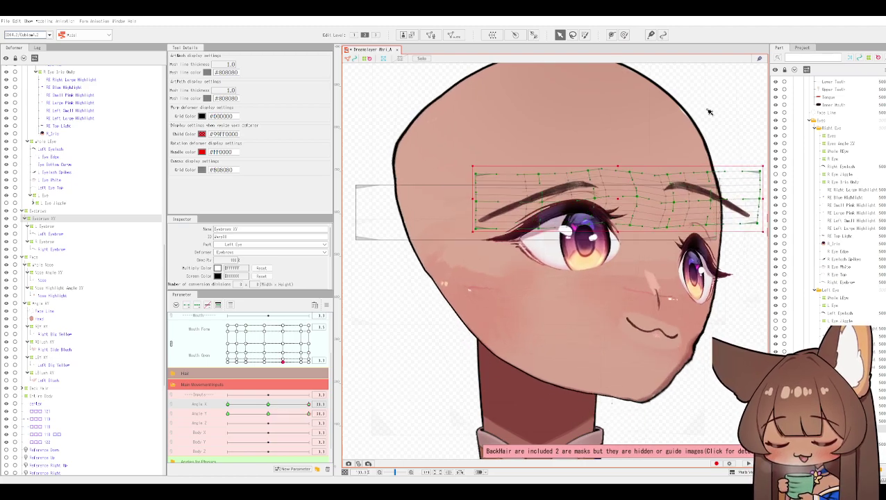
pyautogui.scroll(2, 718, 138)
pyautogui.moveTo(718, 131); pyautogui.dragTo(654, 200)
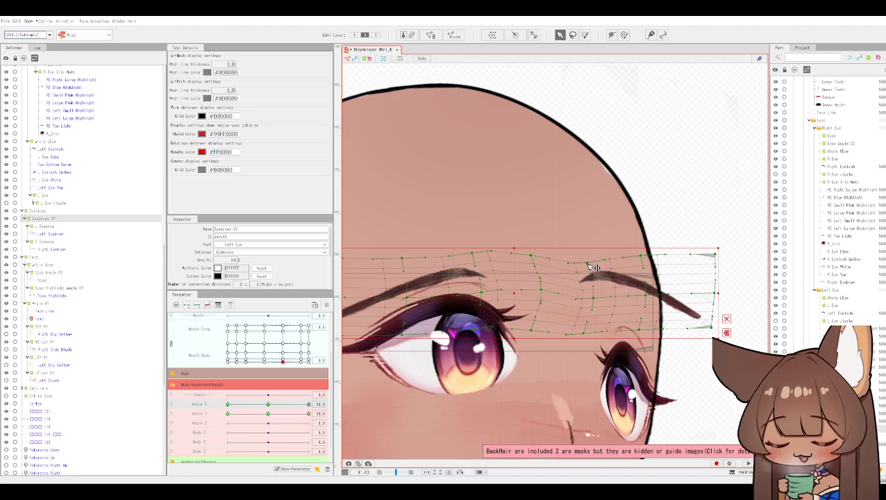
pyautogui.moveTo(595, 300); pyautogui.dragTo(595, 307)
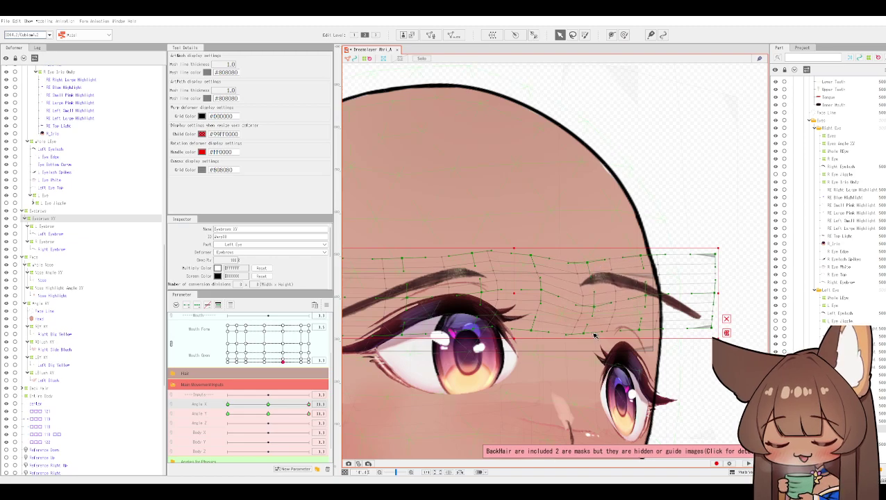
pyautogui.moveTo(590, 345); pyautogui.dragTo(591, 349)
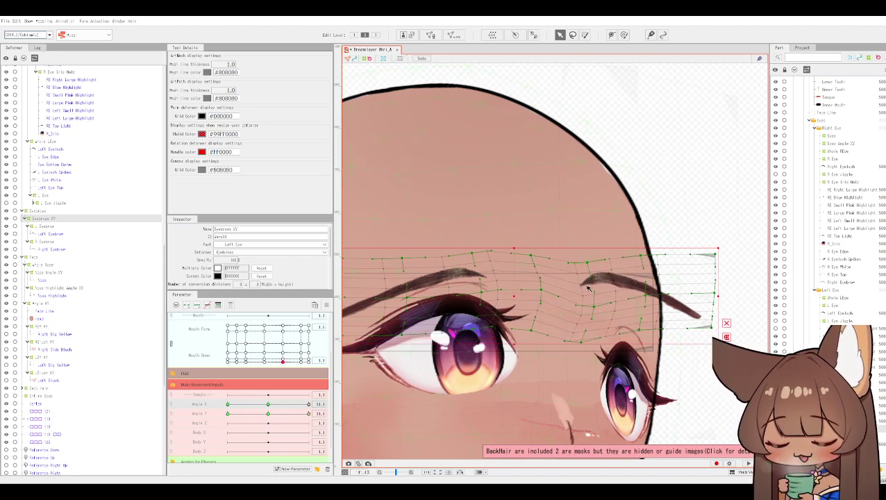
pyautogui.moveTo(591, 270); pyautogui.dragTo(596, 320)
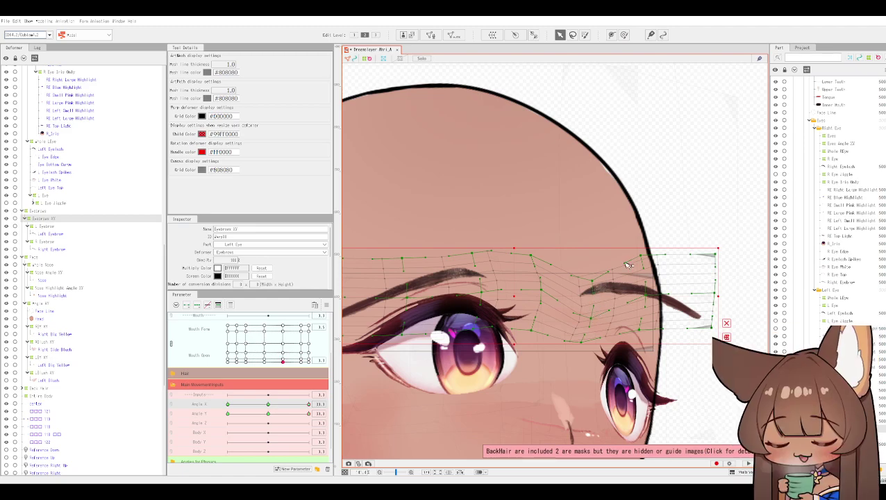
pyautogui.moveTo(646, 259); pyautogui.dragTo(586, 368)
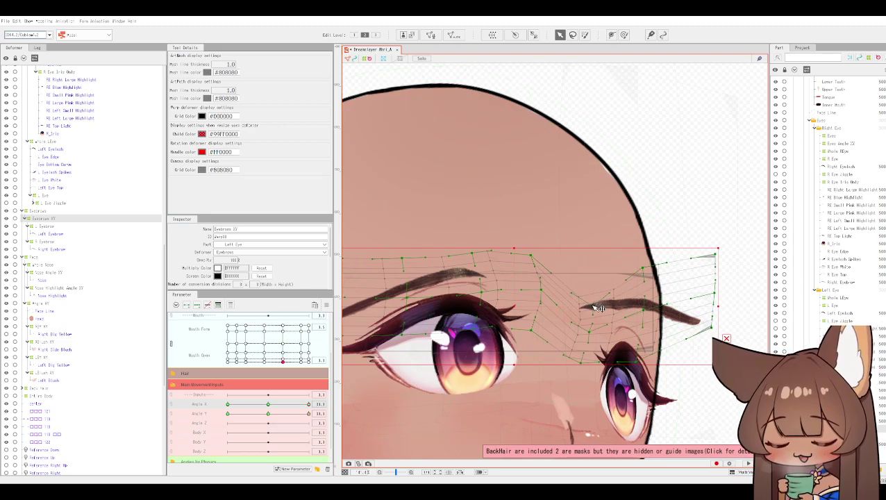
# Lower the outer Eyebrows XY grid points and pull the outermost column in to the far edge of the face.
pyautogui.moveTo(646, 291)
pyautogui.mouseDown()
pyautogui.moveTo(644, 337)
pyautogui.moveTo(664, 332)
pyautogui.moveTo(639, 368)
pyautogui.moveTo(715, 331)
pyautogui.moveTo(701, 363)
pyautogui.moveTo(716, 258)
pyautogui.moveTo(716, 296)
pyautogui.mouseUp()
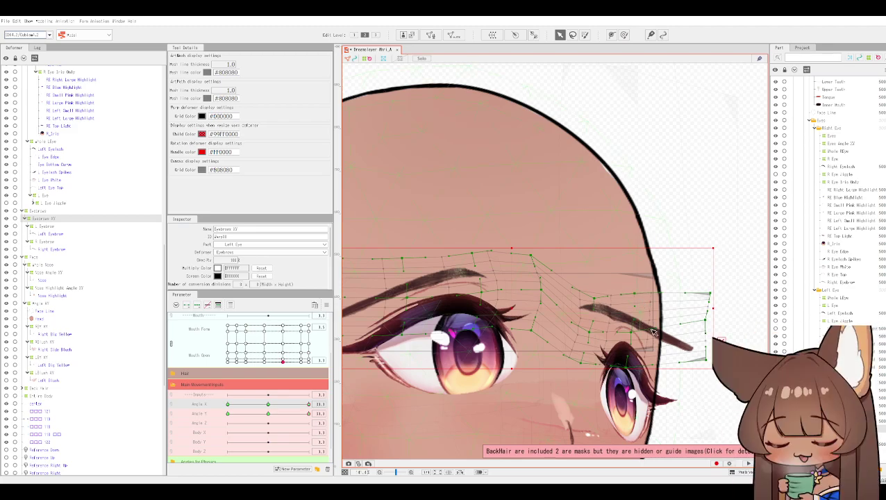
pyautogui.moveTo(710, 293); pyautogui.dragTo(674, 300)
pyautogui.moveTo(712, 325); pyautogui.dragTo(683, 334)
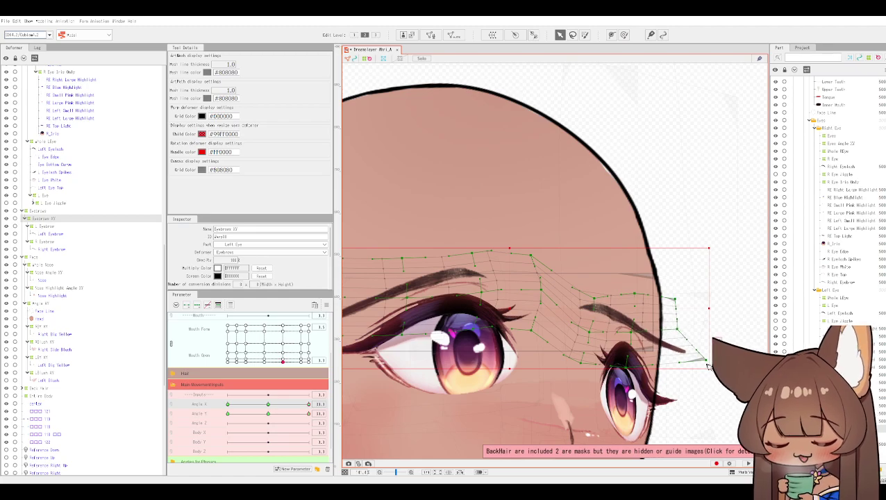
pyautogui.moveTo(706, 364); pyautogui.dragTo(665, 300)
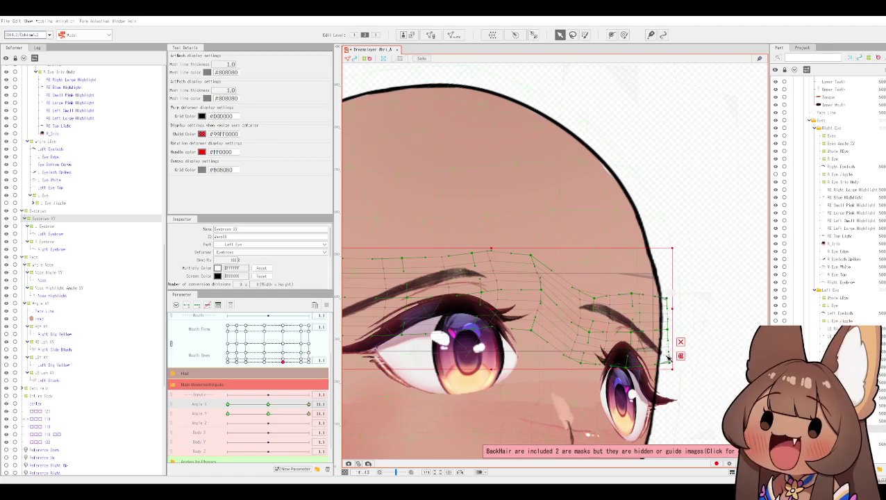
pyautogui.moveTo(671, 364); pyautogui.dragTo(668, 352)
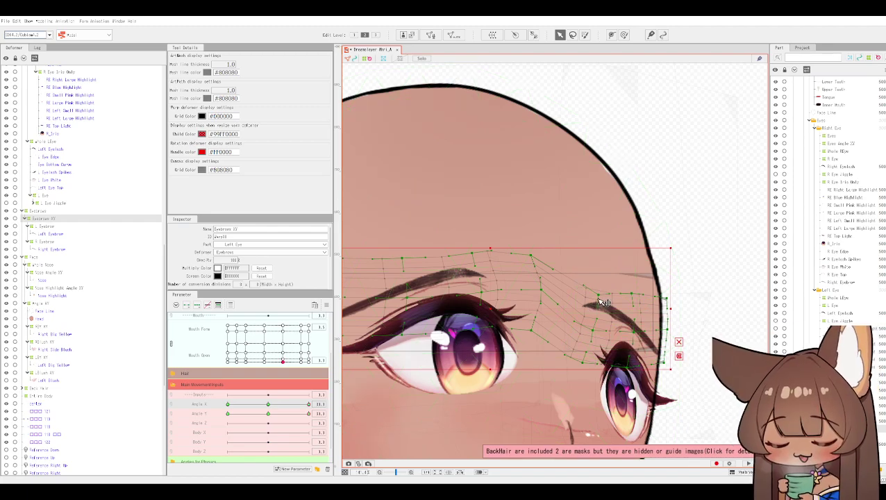
# Shift the grid points at the inner end of the far eyebrow outward to compress it in perspective.
pyautogui.moveTo(602, 298); pyautogui.dragTo(602, 333)
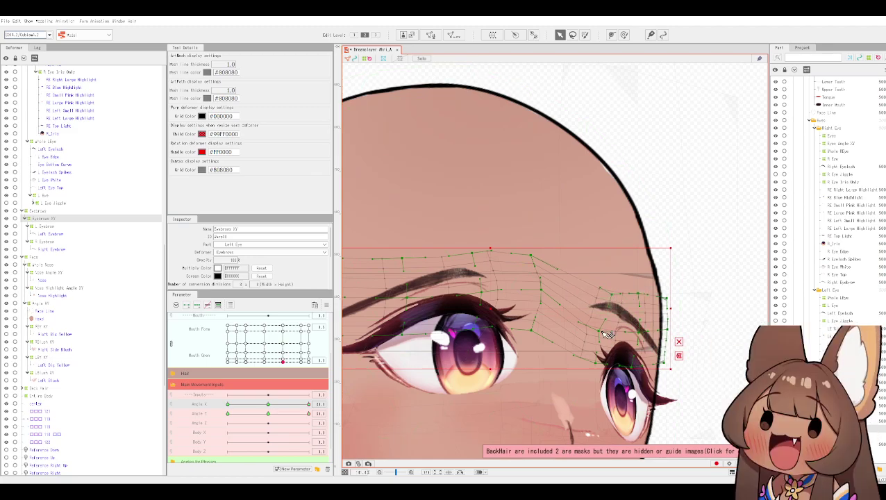
pyautogui.moveTo(613, 333)
pyautogui.mouseDown()
pyautogui.moveTo(597, 324)
pyautogui.moveTo(612, 333)
pyautogui.mouseUp()
pyautogui.moveTo(574, 355); pyautogui.dragTo(603, 364)
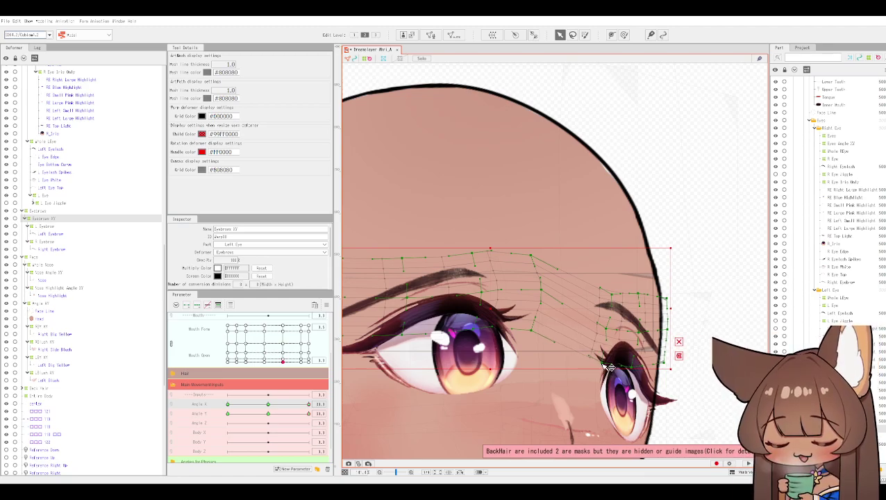
pyautogui.moveTo(608, 329); pyautogui.dragTo(614, 330)
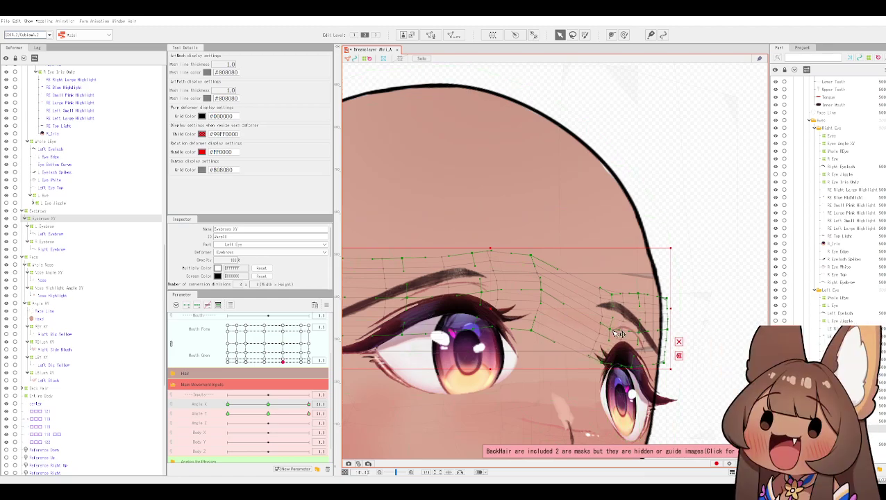
# Return Angle Y to neutral while keeping Angle X at maximum to view the eyebrows in the level side pose.
pyautogui.scroll(-2, 619, 333)
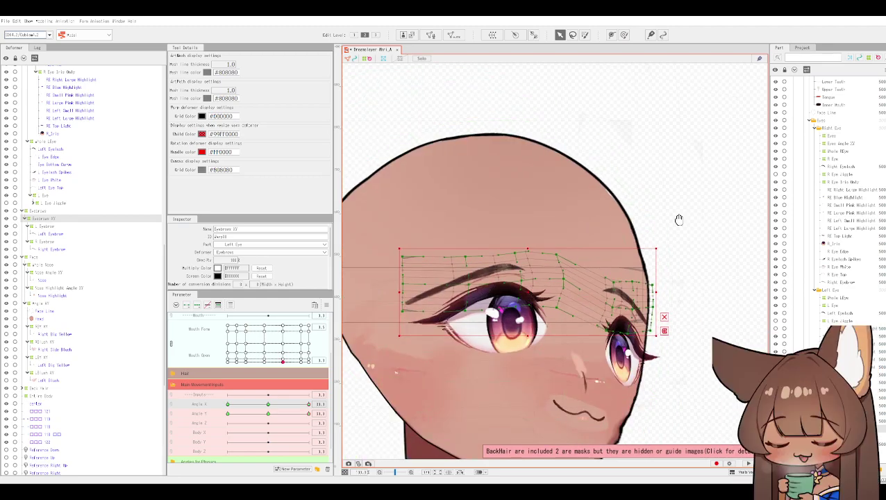
pyautogui.moveTo(679, 219); pyautogui.dragTo(676, 236)
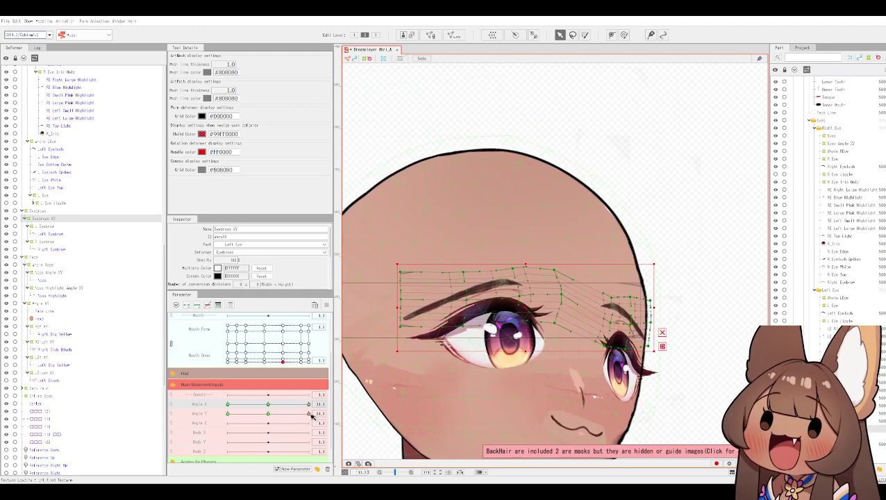
pyautogui.moveTo(310, 413); pyautogui.dragTo(271, 415)
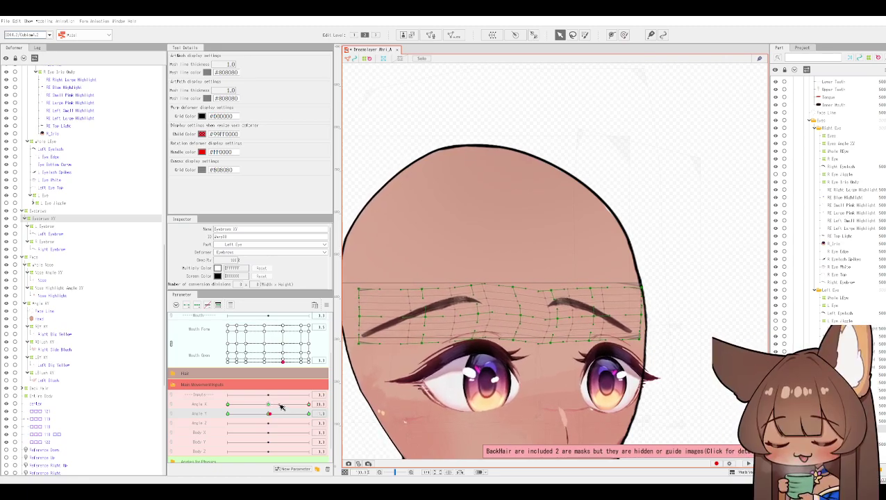
pyautogui.scroll(-2, 425, 312)
pyautogui.click(269, 414)
pyautogui.click(321, 413)
pyautogui.press('Return')
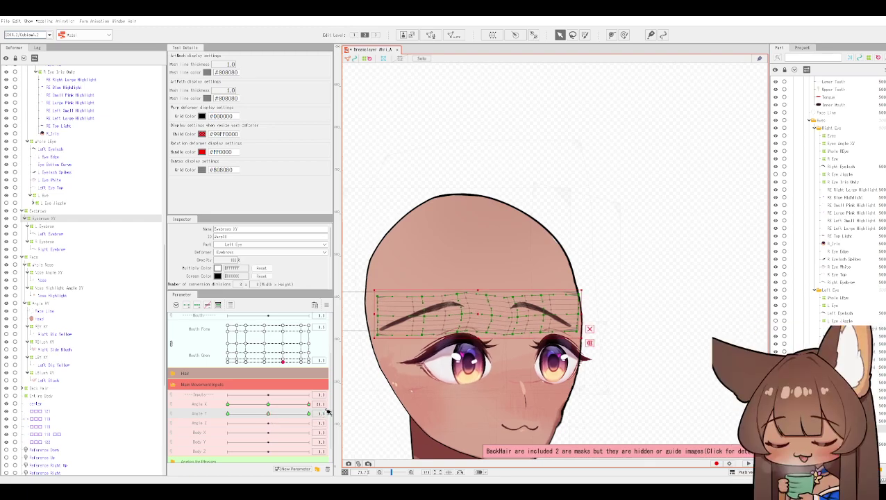
# Examine the Eyebrows XY grid and both eyebrows up close and from farther away in the level side pose.
pyautogui.scroll(4, 494, 311)
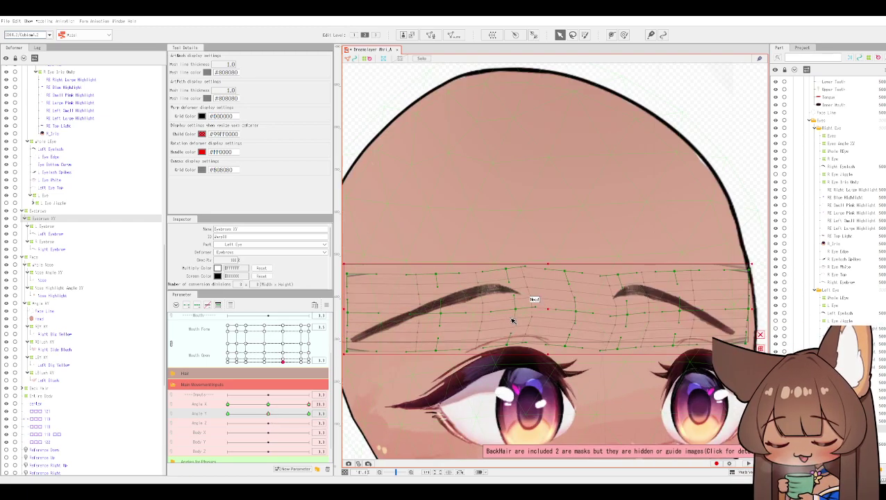
pyautogui.scroll(-2, 549, 310)
pyautogui.moveTo(549, 311); pyautogui.dragTo(560, 317)
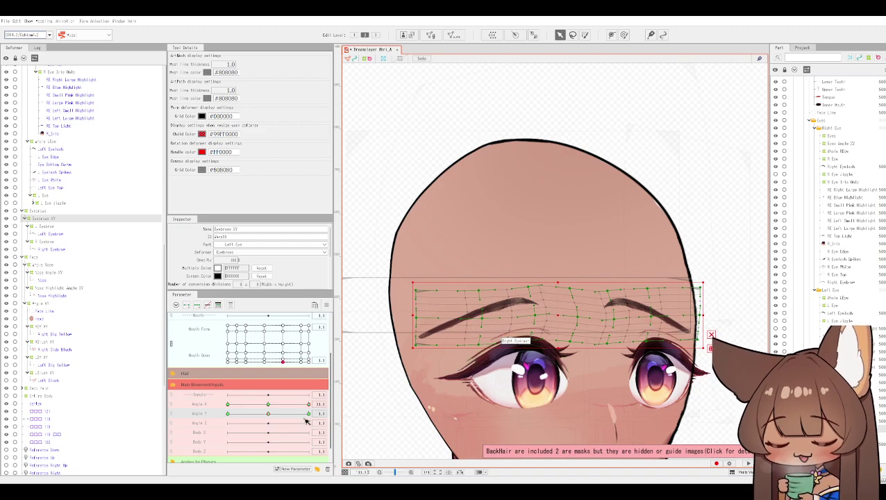
pyautogui.moveTo(308, 406); pyautogui.dragTo(325, 415)
pyautogui.scroll(-1, 303, 387)
pyautogui.scroll(-2, 467, 362)
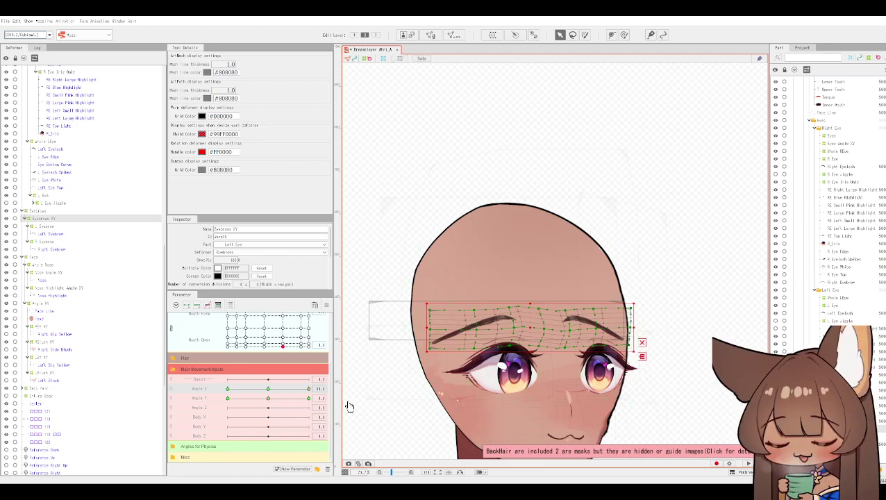
# Raise the head to maximum Angle Y at maximum Angle X and check the reshaped far eyebrow against the whole face.
pyautogui.moveTo(275, 387); pyautogui.dragTo(320, 389)
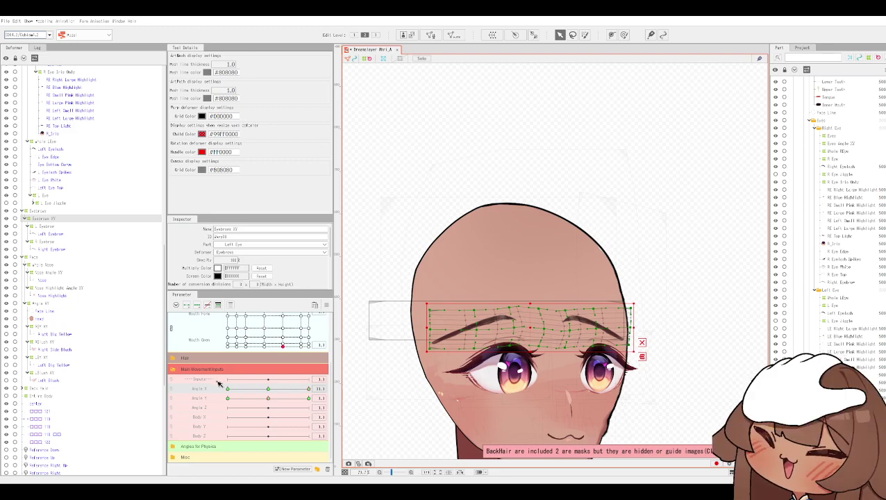
pyautogui.click(275, 398)
pyautogui.click(308, 389)
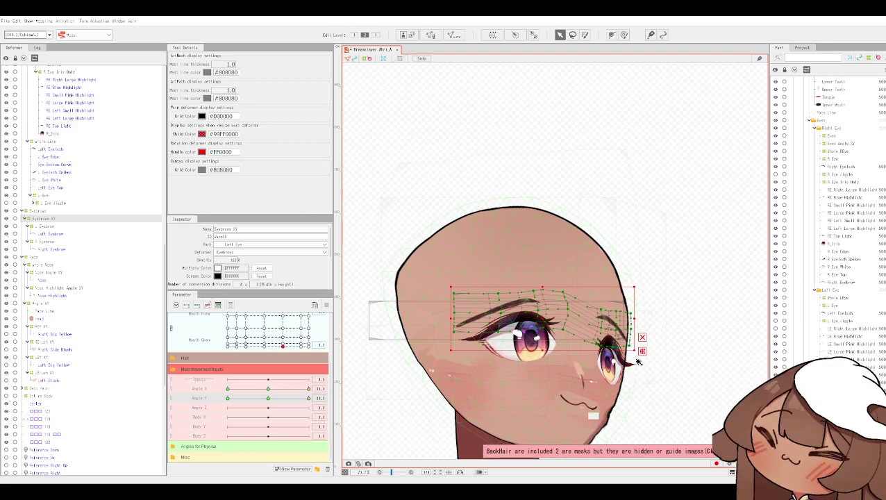
pyautogui.moveTo(672, 362); pyautogui.dragTo(690, 302)
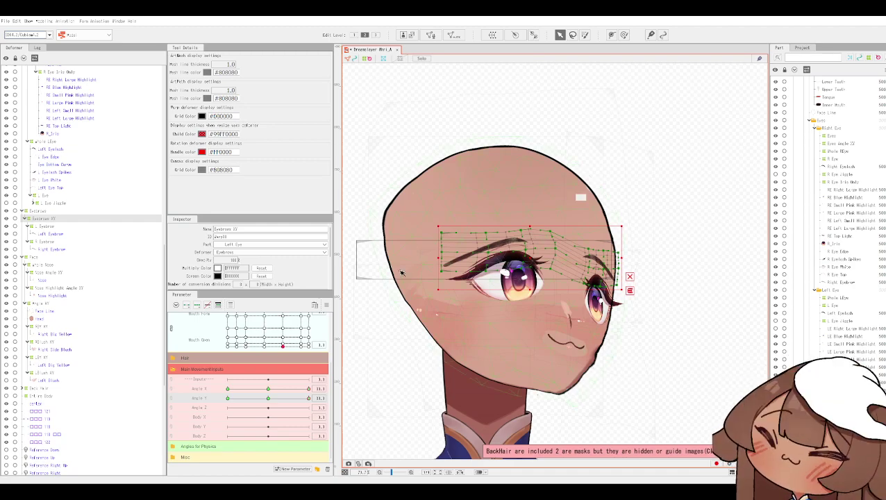
pyautogui.moveTo(270, 394); pyautogui.dragTo(311, 391)
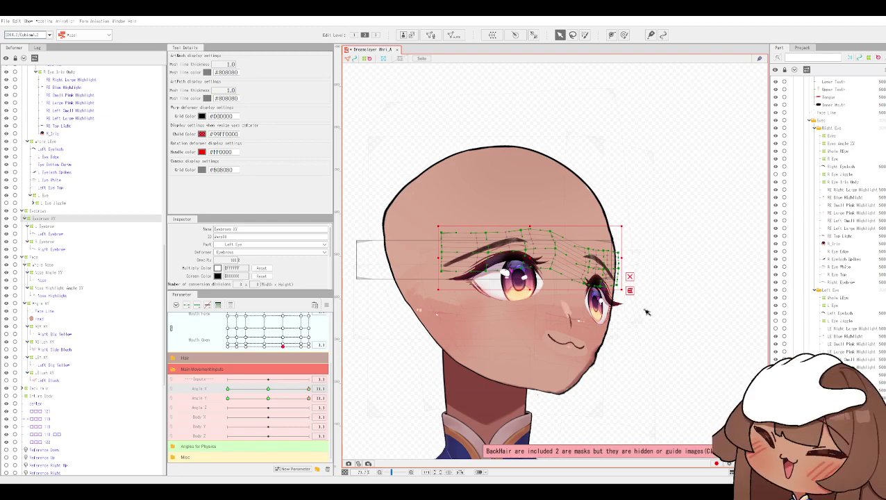
# Examine the eyebrows in the raised side pose, and open the Physics/Scene Blending Settings to view the model preview up close.
pyautogui.scroll(3, 660, 337)
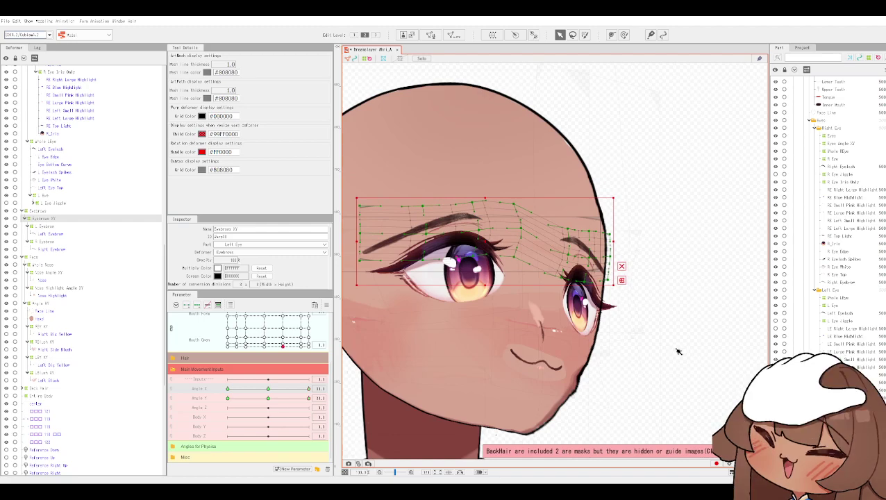
pyautogui.scroll(-1, 679, 351)
pyautogui.scroll(-1, 683, 350)
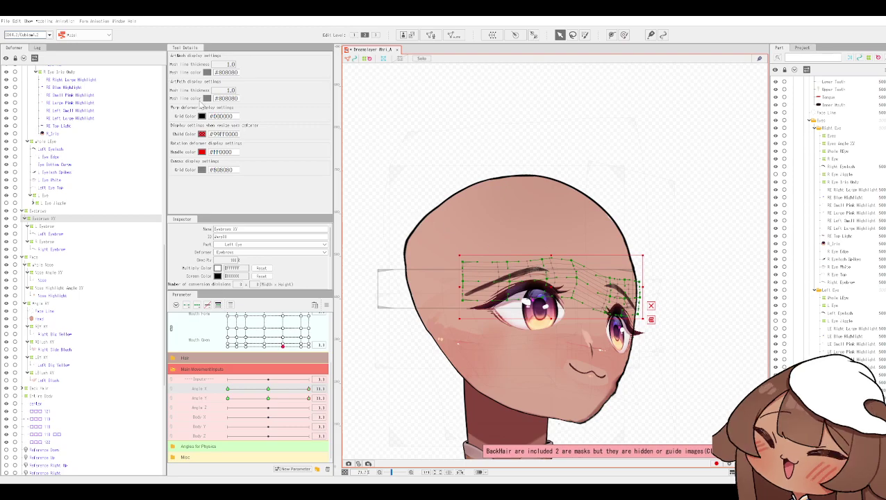
pyautogui.click(58, 20)
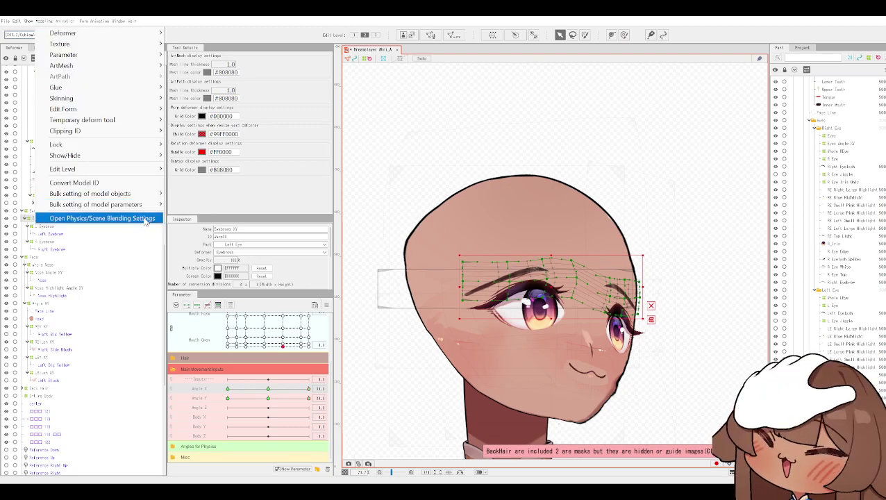
pyautogui.click(206, 212)
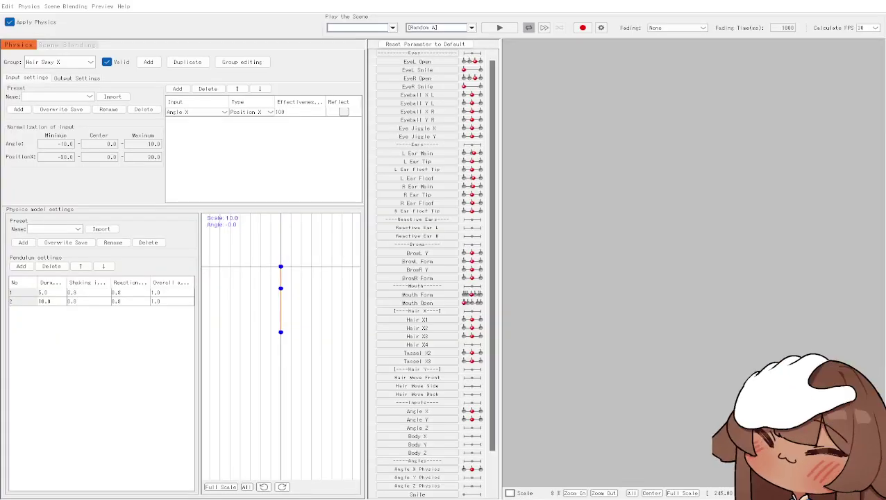
pyautogui.scroll(5, 694, 264)
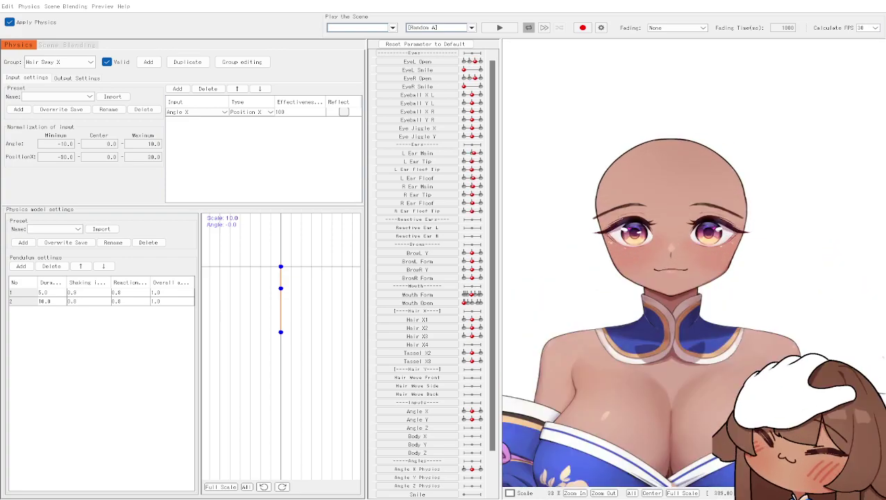
pyautogui.scroll(3, 694, 263)
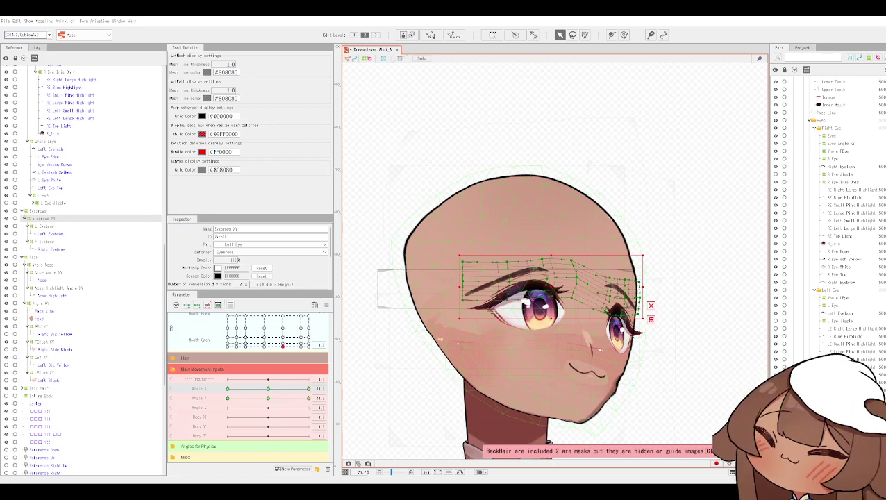
# With Angle X and Angle Y at maximum, move the LBlush XY warp deformer up and slightly outward on the far cheek.
pyautogui.click(268, 397)
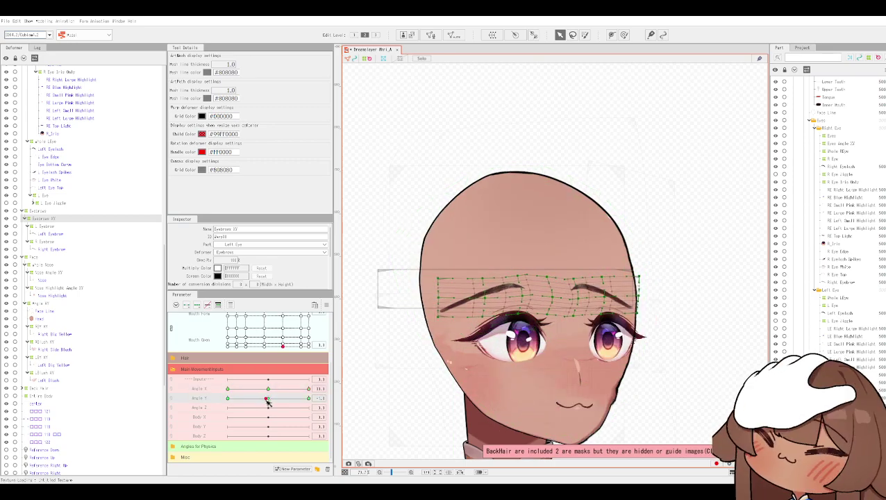
pyautogui.moveTo(267, 399); pyautogui.dragTo(313, 404)
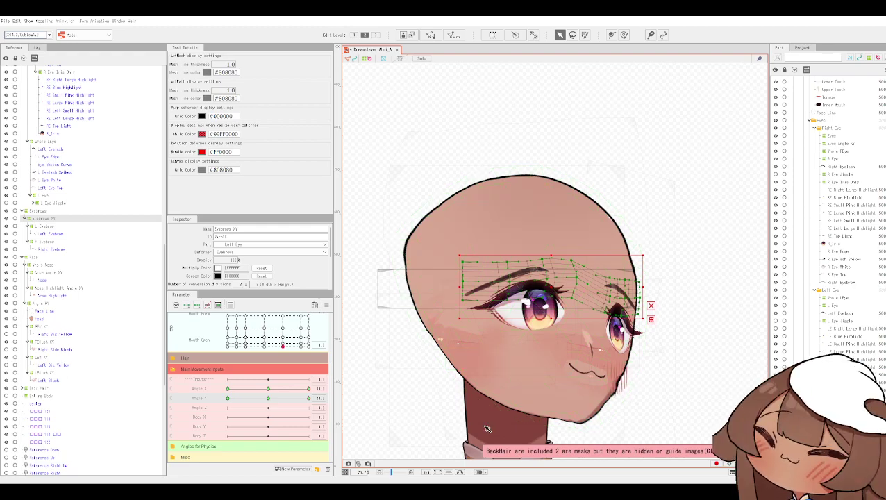
pyautogui.scroll(4, 657, 418)
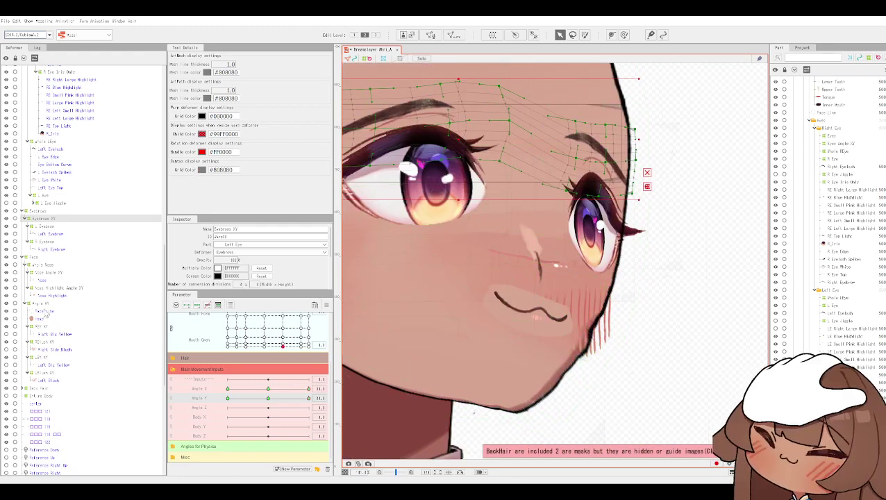
pyautogui.click(37, 373)
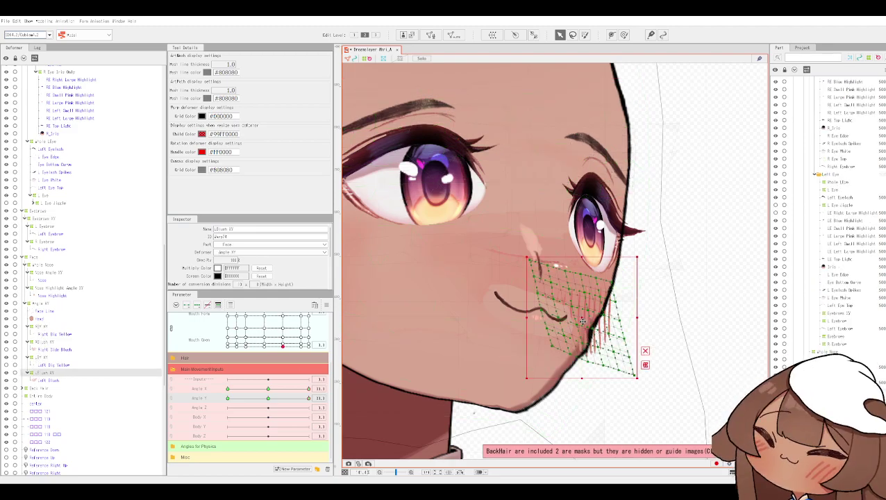
pyautogui.moveTo(581, 321); pyautogui.dragTo(583, 297)
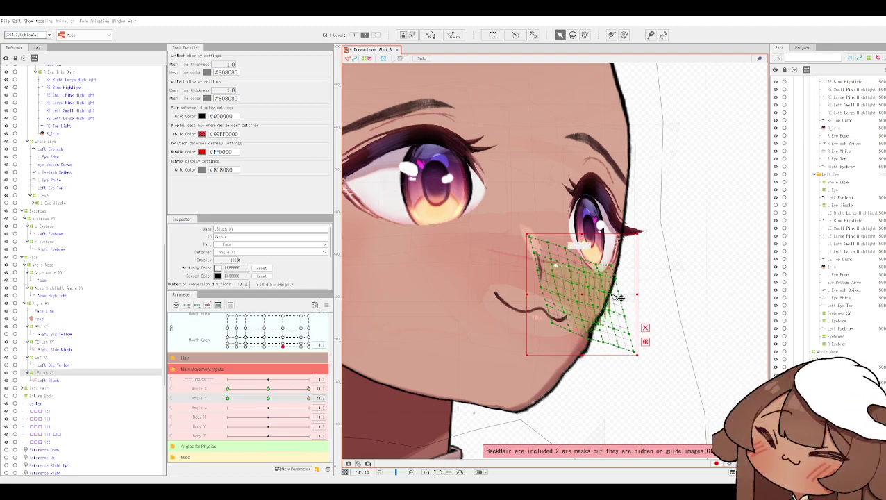
pyautogui.scroll(2, 614, 291)
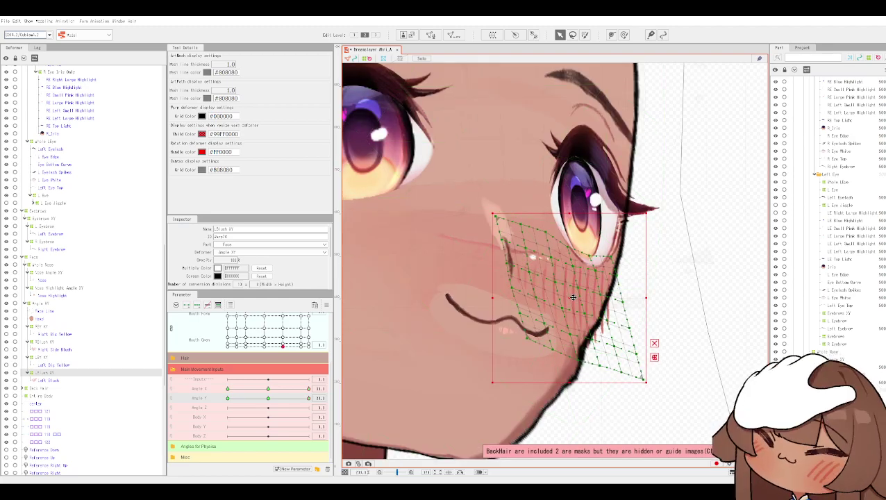
pyautogui.moveTo(572, 297); pyautogui.dragTo(588, 297)
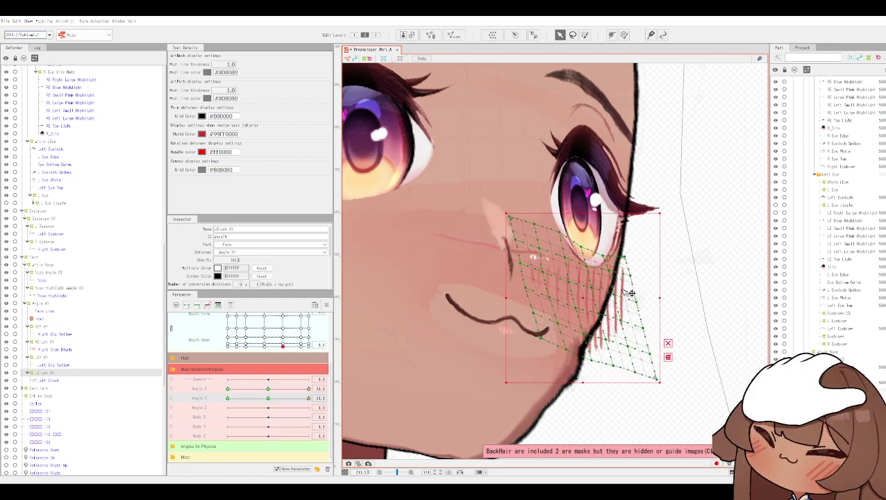
# Reshape the LBlush XY grid with the 456 px deform brush, pulling its outer and lower edges inward to follow the far cheek contour.
pyautogui.scroll(-2, 630, 273)
pyautogui.click(623, 35)
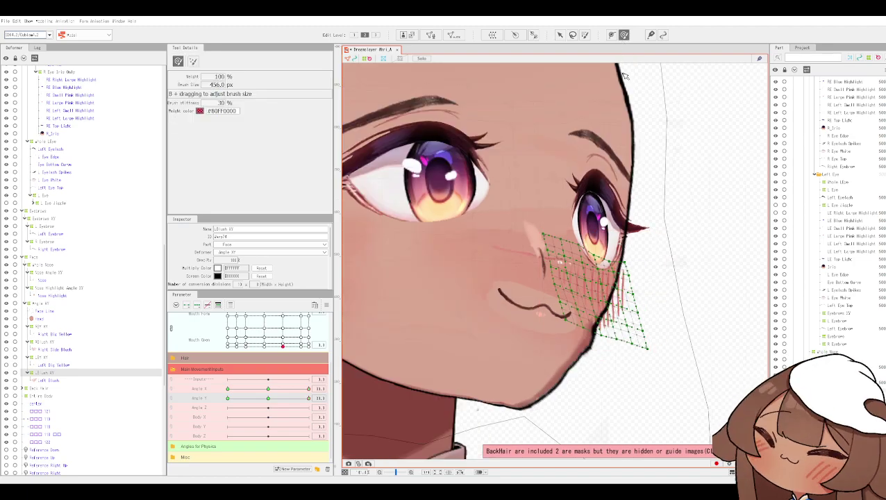
pyautogui.click(640, 300)
pyautogui.moveTo(640, 300); pyautogui.dragTo(630, 295)
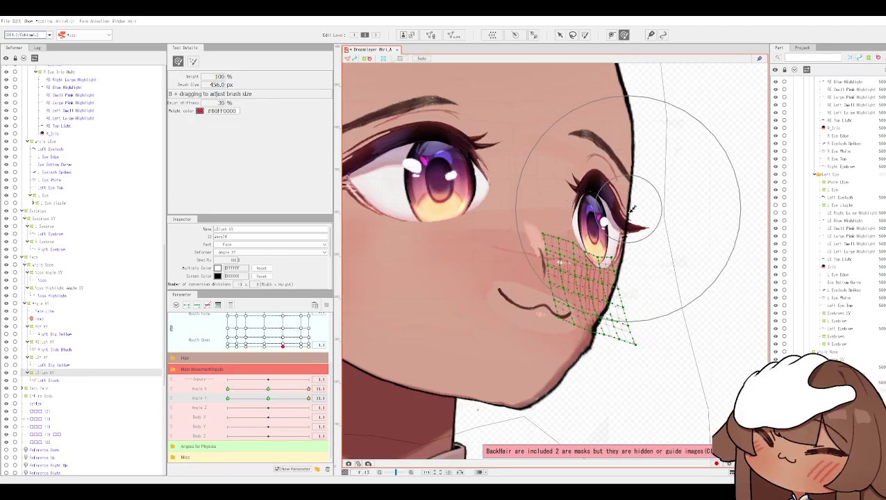
pyautogui.moveTo(585, 393)
pyautogui.mouseDown()
pyautogui.moveTo(543, 369)
pyautogui.moveTo(551, 367)
pyautogui.mouseUp()
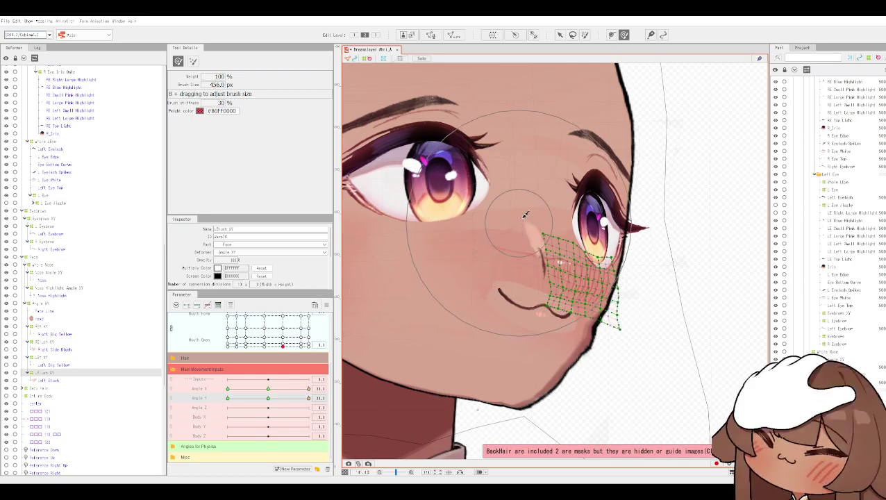
pyautogui.moveTo(538, 211); pyautogui.dragTo(544, 203)
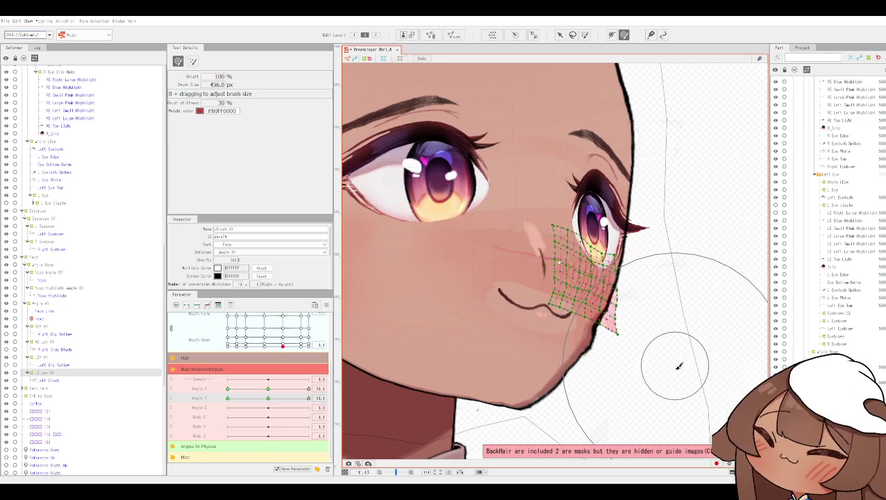
# Check the far blush with the selection display hidden, and nudge the LBlush XY deformer slightly down and inward.
pyautogui.click(559, 35)
pyautogui.hotkey('ctrl', 'h')
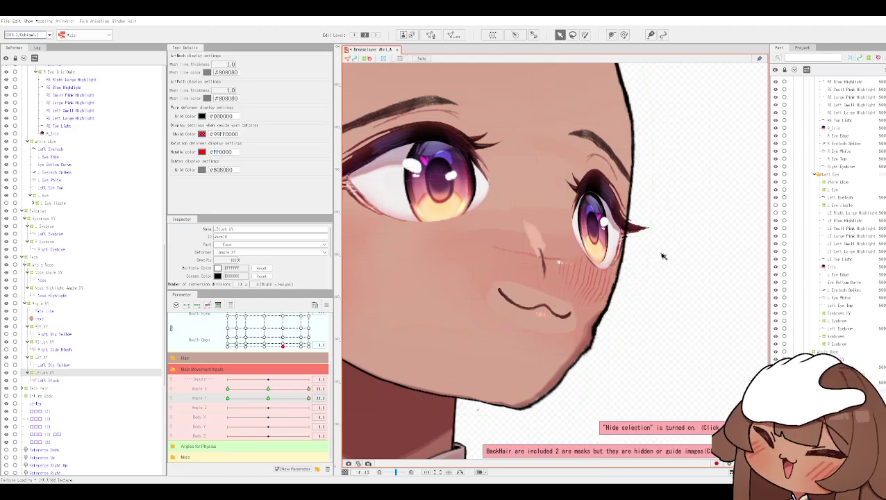
pyautogui.click(603, 299)
pyautogui.moveTo(582, 283); pyautogui.dragTo(580, 287)
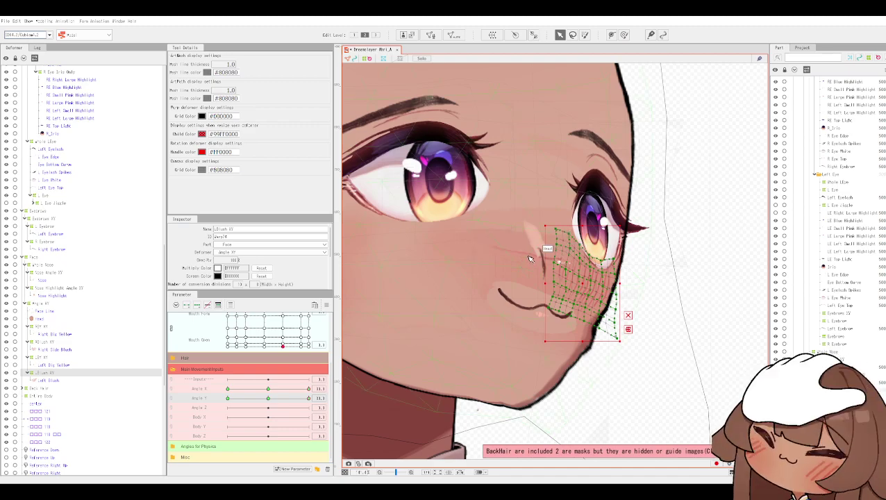
# Toggle the visibility of the LBlush XY deformer off and on to compare the far cheek with and without blush.
pyautogui.scroll(2, 529, 259)
pyautogui.scroll(-4, 529, 258)
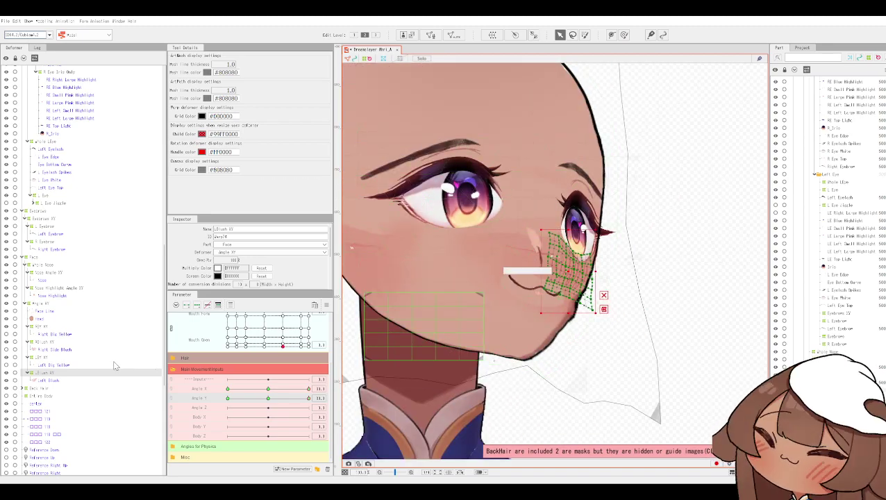
pyautogui.click(5, 373)
pyautogui.click(6, 377)
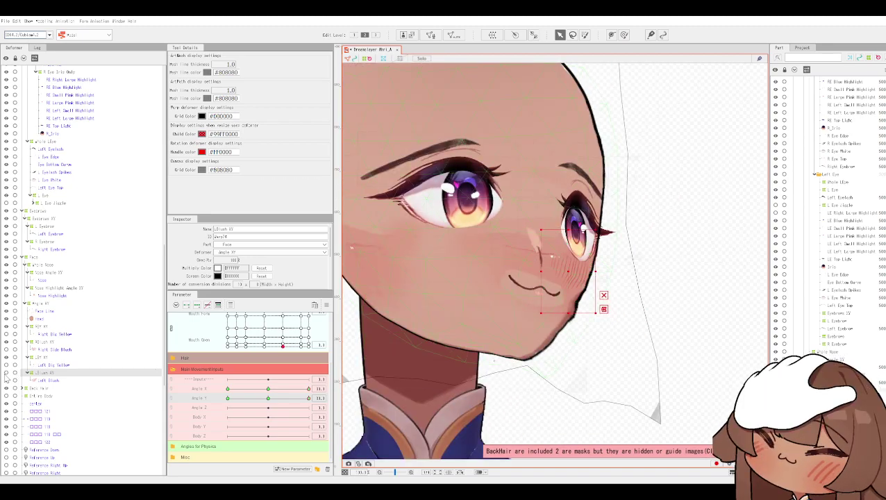
pyautogui.click(6, 375)
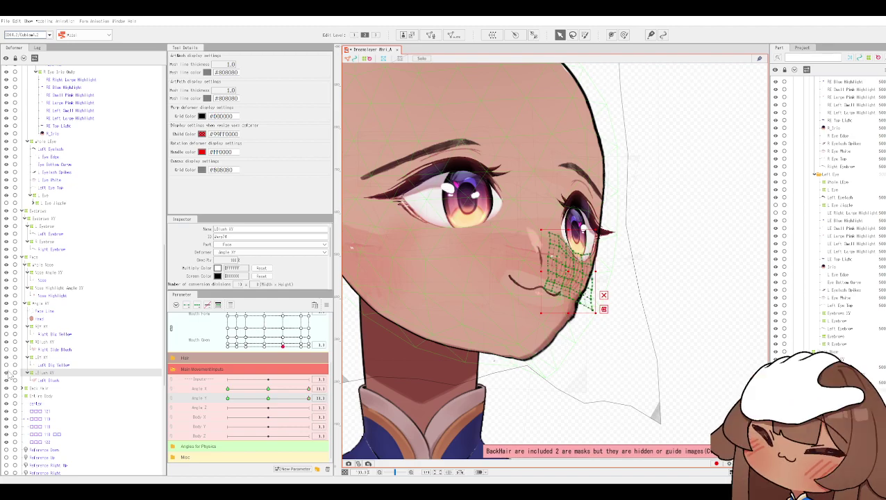
# Sweep Angle Y around neutral and below it at maximum Angle X to check how the far blush follows the cheek.
pyautogui.click(266, 399)
pyautogui.moveTo(266, 399); pyautogui.dragTo(269, 399)
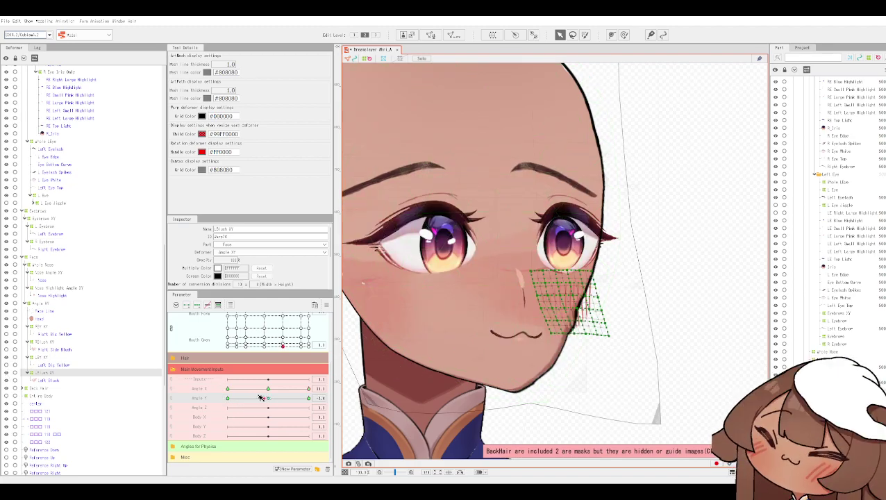
pyautogui.click(270, 401)
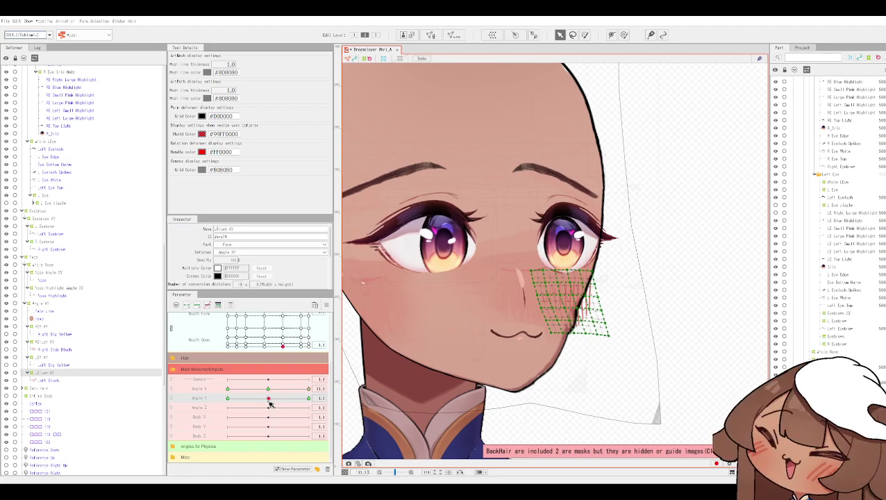
pyautogui.moveTo(269, 402); pyautogui.dragTo(247, 401)
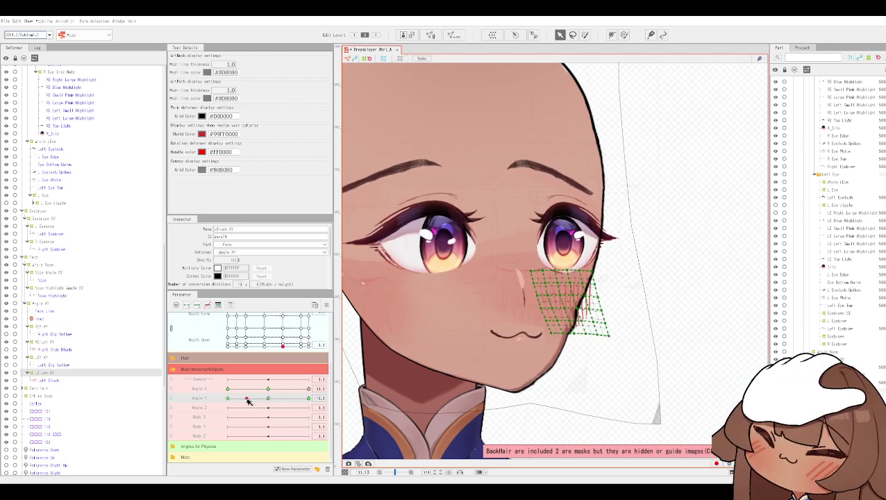
pyautogui.click(259, 401)
pyautogui.moveTo(270, 393); pyautogui.dragTo(320, 396)
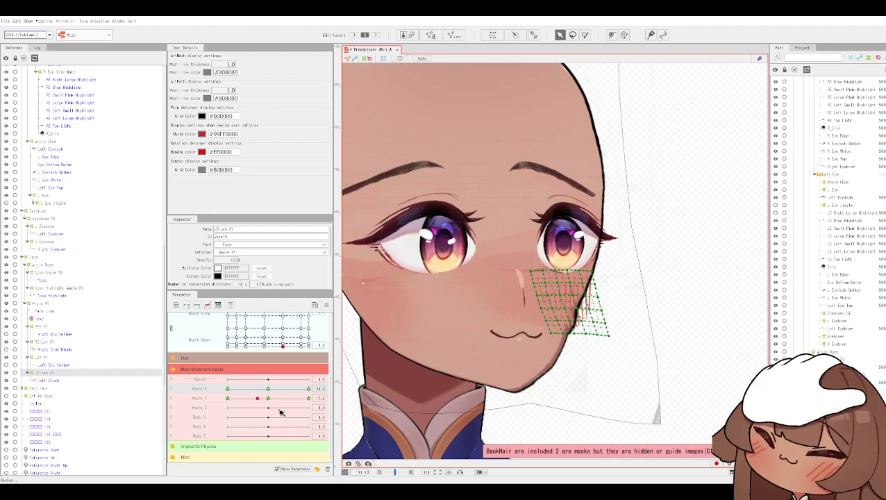
pyautogui.moveTo(266, 404); pyautogui.dragTo(272, 401)
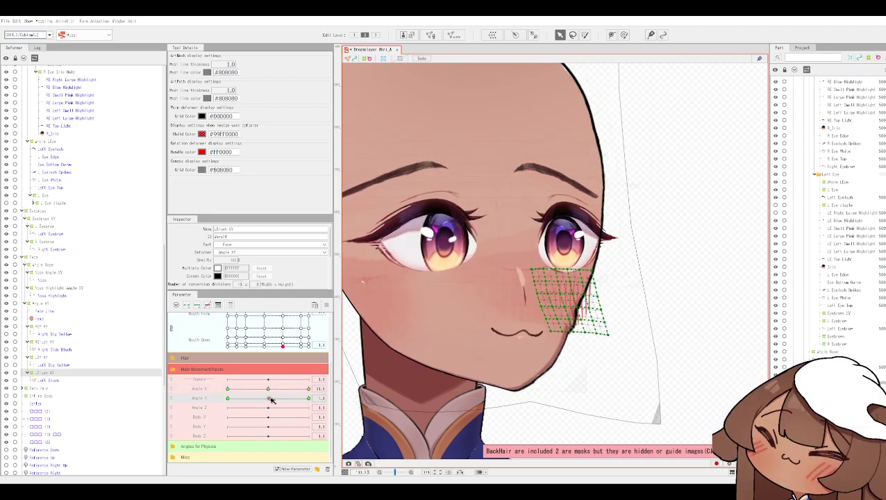
# Select the Head mesh and inspect the area between the nose and the far blush up close and from farther away.
pyautogui.click(512, 271)
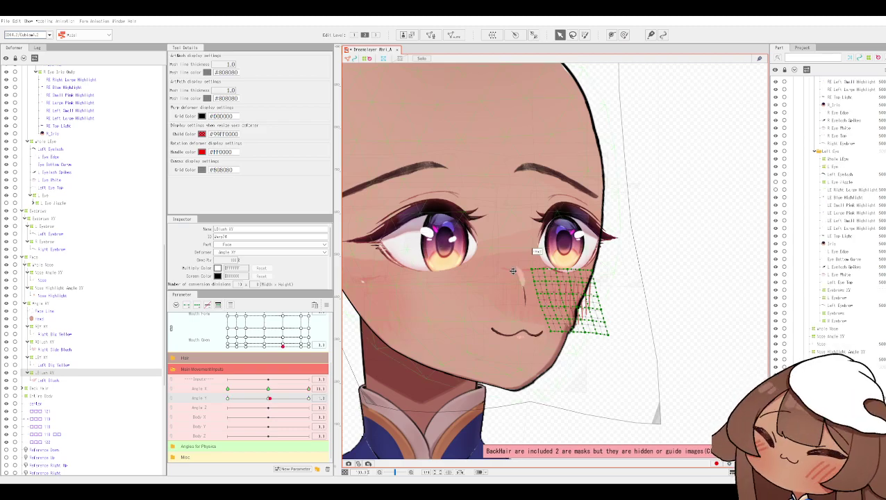
pyautogui.click(512, 270)
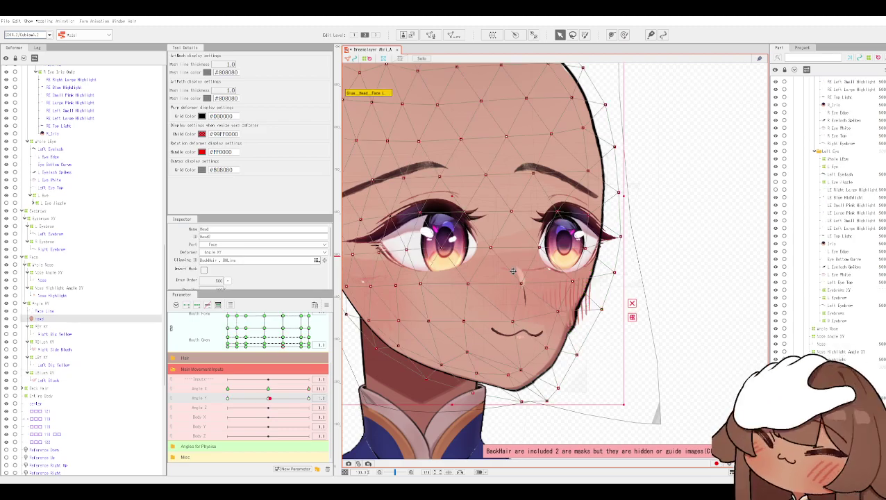
pyautogui.scroll(4, 513, 270)
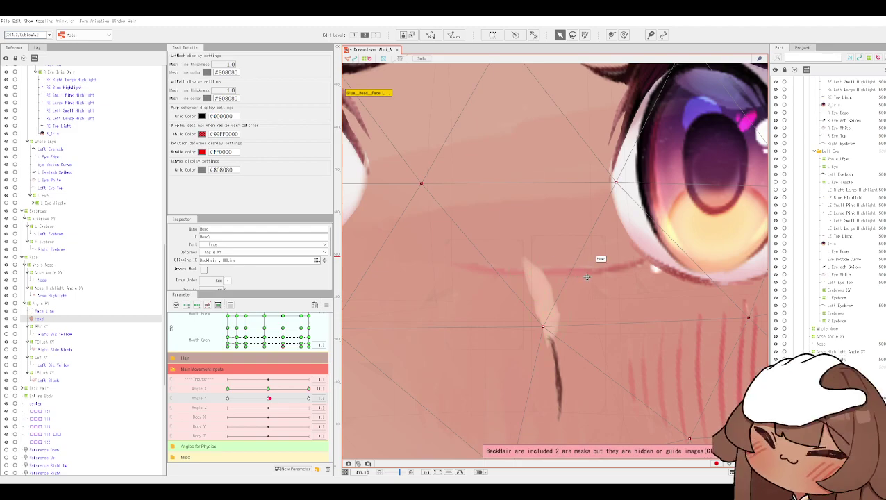
pyautogui.click(583, 274)
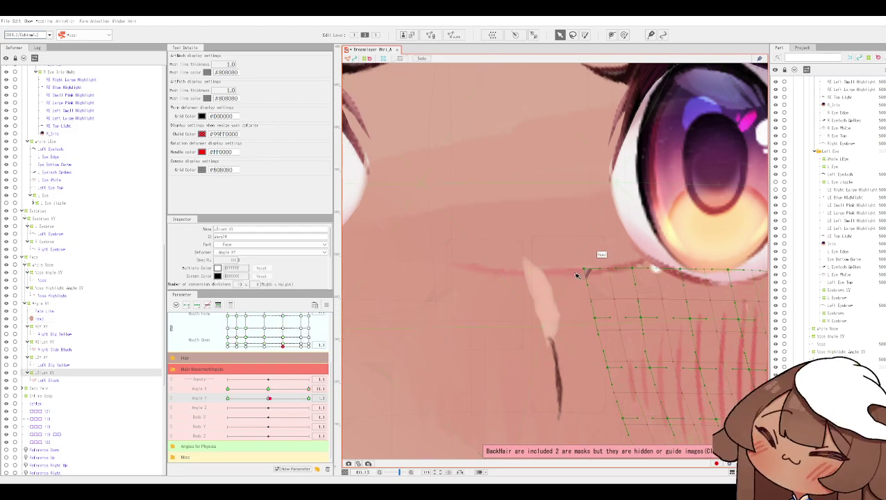
pyautogui.click(576, 273)
pyautogui.scroll(-8, 575, 274)
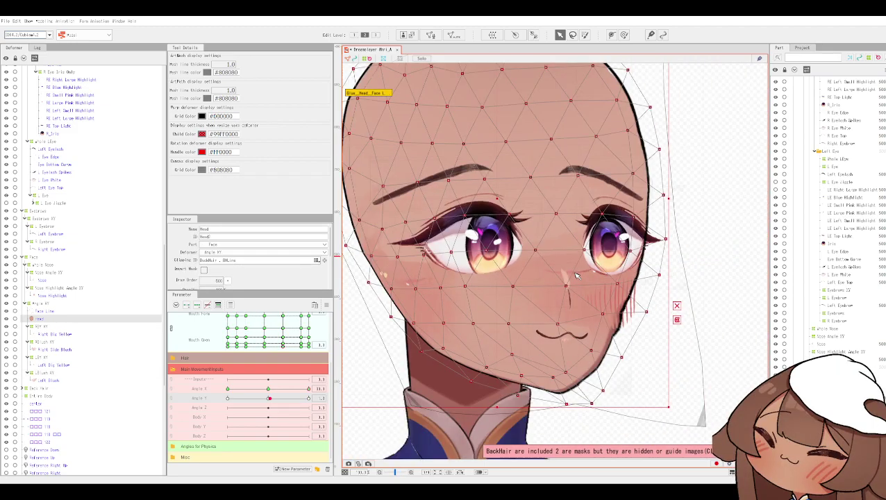
# Raise Angle Y to maximum with the Head mesh selected to check the whole face in the raised side pose.
pyautogui.scroll(4, 692, 250)
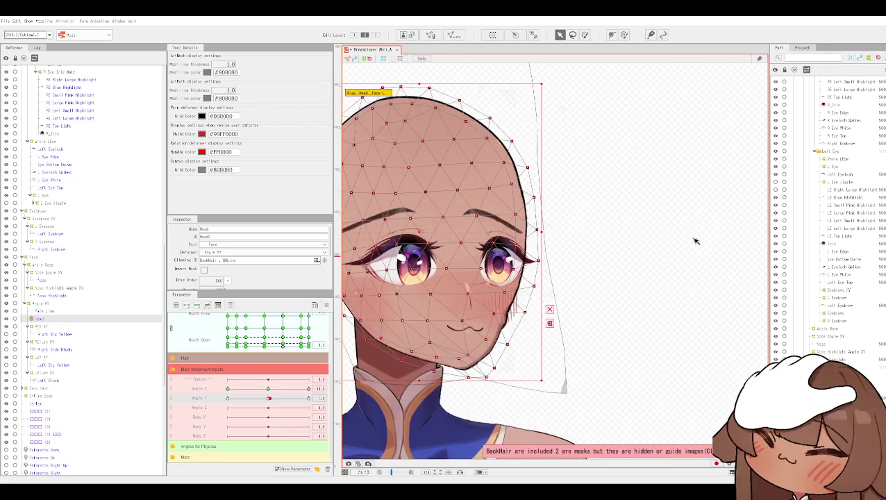
pyautogui.moveTo(641, 247); pyautogui.dragTo(672, 266)
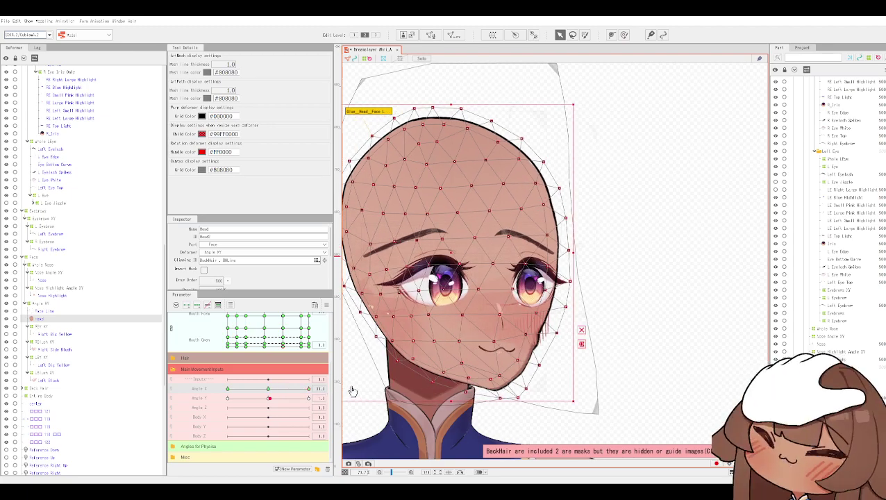
pyautogui.moveTo(273, 399); pyautogui.dragTo(314, 390)
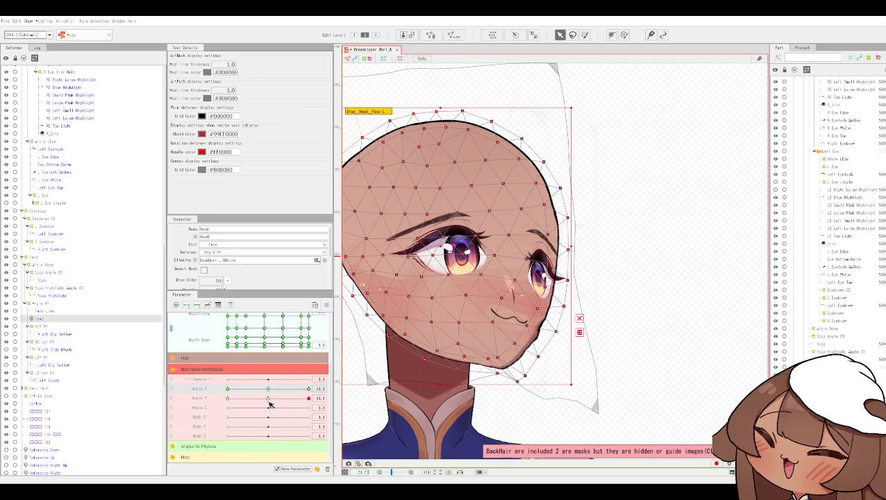
# Select the RBlush XY warp deformer on the near cheek and straighten its slanted grid with the Deform Brush.
pyautogui.click(43, 304)
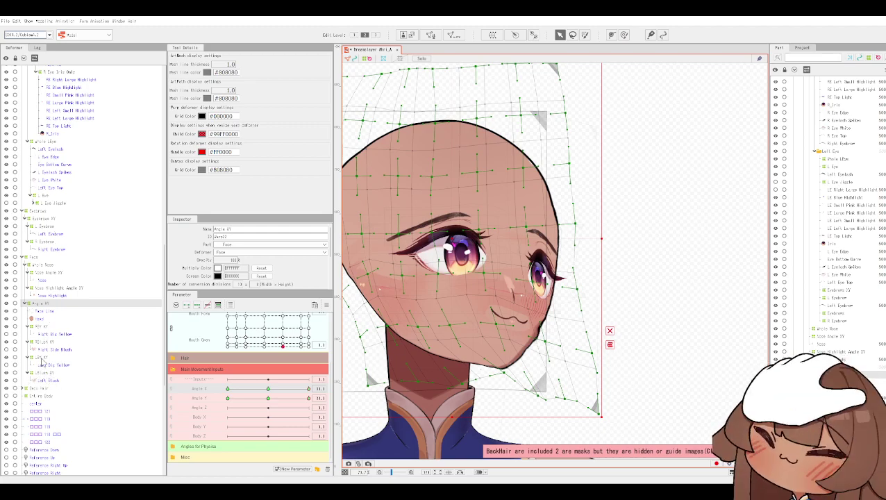
pyautogui.click(56, 334)
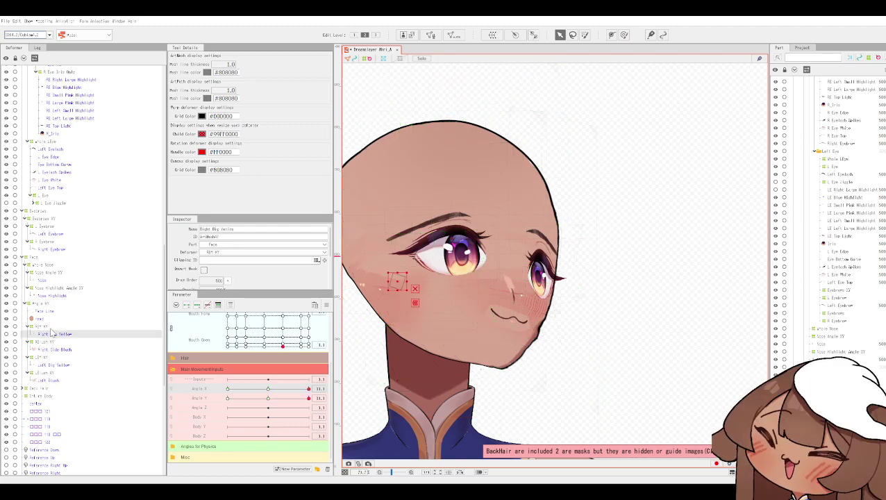
pyautogui.click(50, 350)
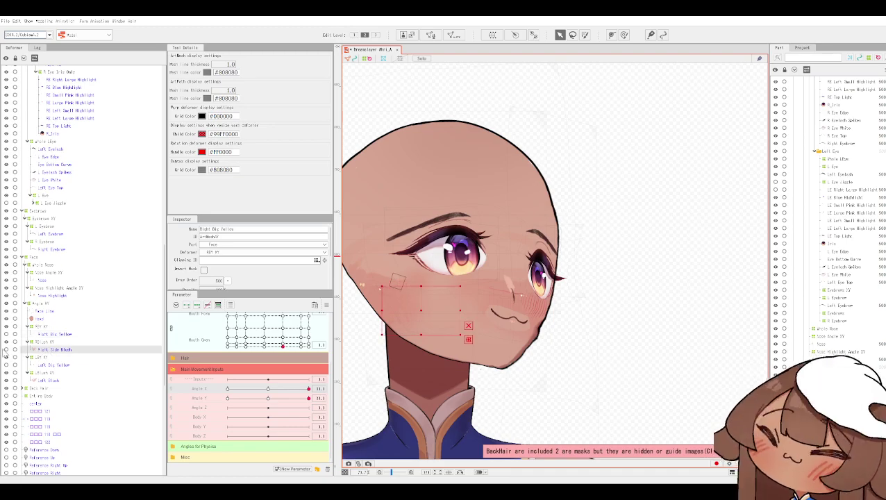
pyautogui.click(43, 342)
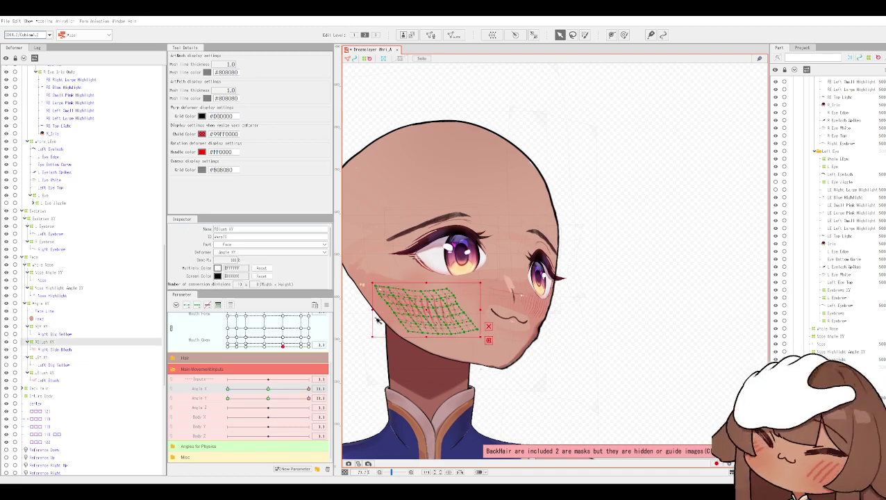
pyautogui.scroll(2, 447, 305)
pyautogui.moveTo(447, 304); pyautogui.dragTo(469, 282)
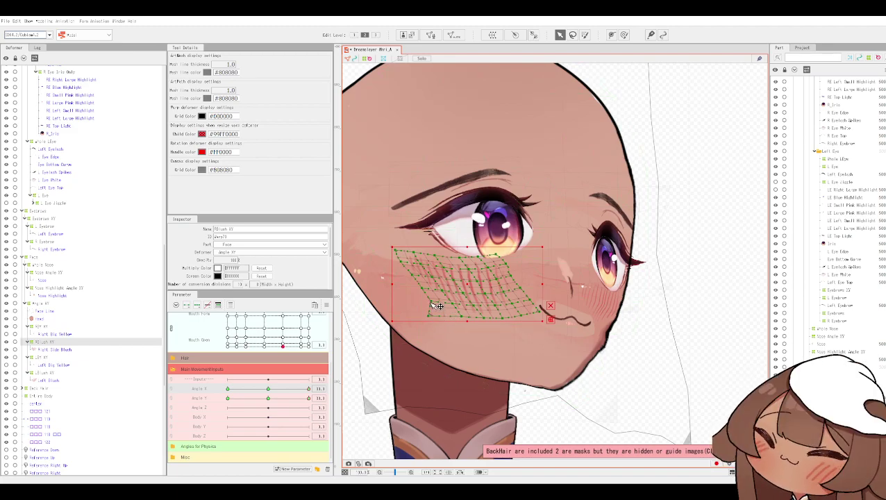
pyautogui.scroll(-2, 489, 262)
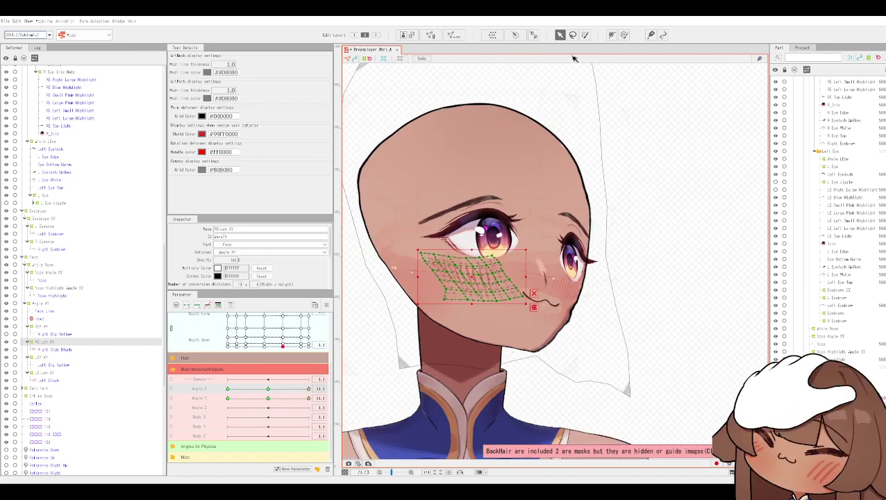
pyautogui.click(623, 35)
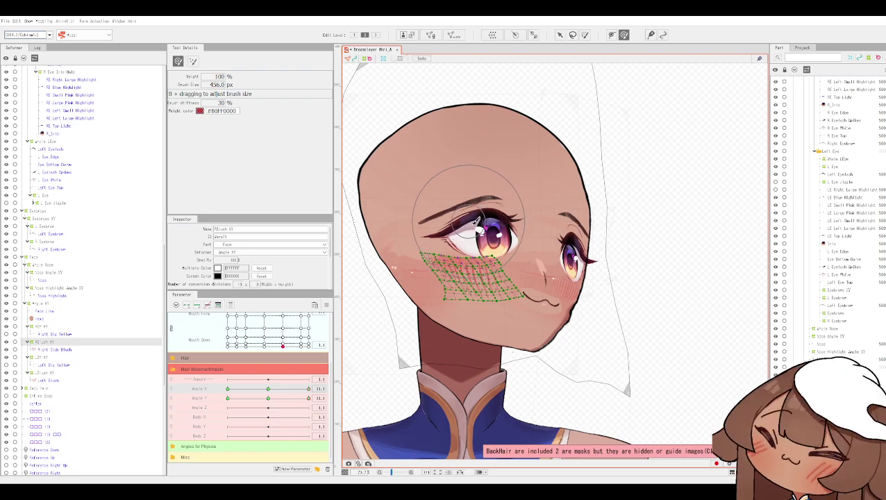
pyautogui.moveTo(492, 220)
pyautogui.mouseDown()
pyautogui.moveTo(464, 209)
pyautogui.moveTo(445, 227)
pyautogui.moveTo(464, 237)
pyautogui.moveTo(486, 231)
pyautogui.moveTo(479, 332)
pyautogui.moveTo(451, 333)
pyautogui.moveTo(497, 326)
pyautogui.moveTo(443, 326)
pyautogui.moveTo(515, 319)
pyautogui.mouseUp()
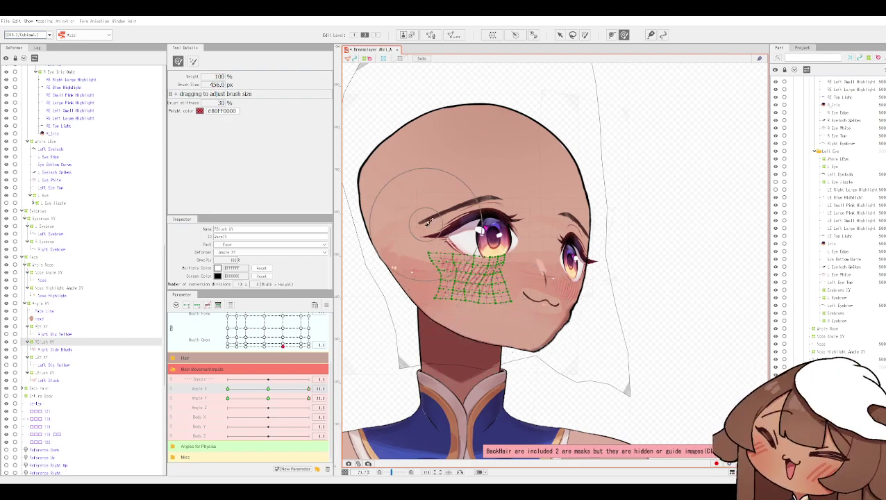
# Push both side edges of the RBlush XY grid outward with the Deform Brush, widening it under the near eye.
pyautogui.moveTo(417, 311); pyautogui.dragTo(411, 310)
pyautogui.moveTo(416, 278); pyautogui.dragTo(413, 279)
pyautogui.moveTo(501, 306)
pyautogui.mouseDown()
pyautogui.moveTo(536, 264)
pyautogui.moveTo(535, 282)
pyautogui.mouseUp()
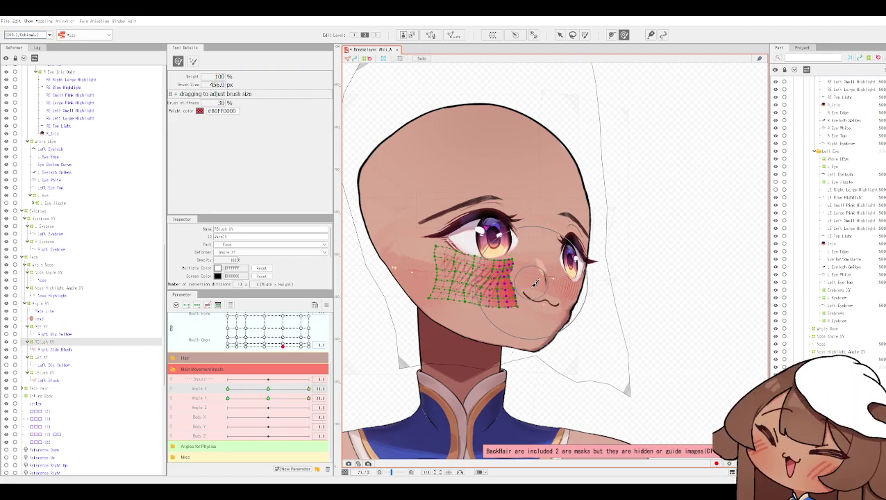
pyautogui.click(560, 34)
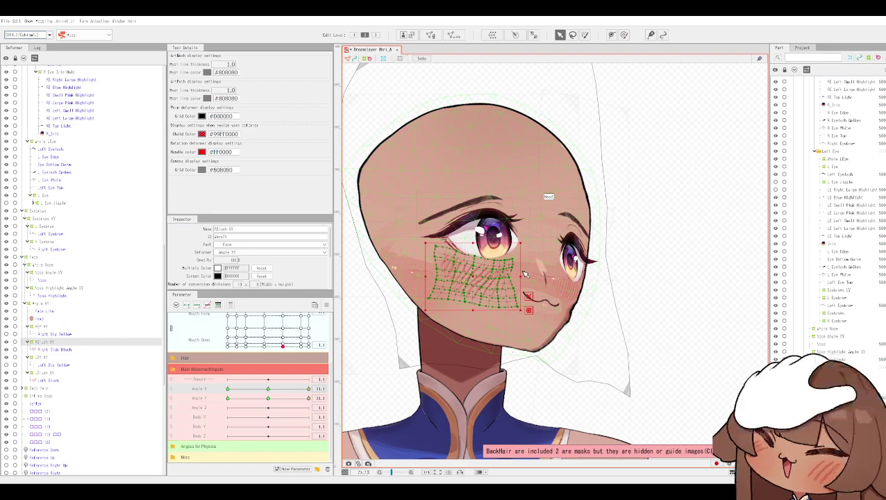
# Move the central and top-edge control points of the RBlush XY grid so the blush curves along the lower eyelid.
pyautogui.scroll(6, 525, 274)
pyautogui.scroll(-3, 511, 296)
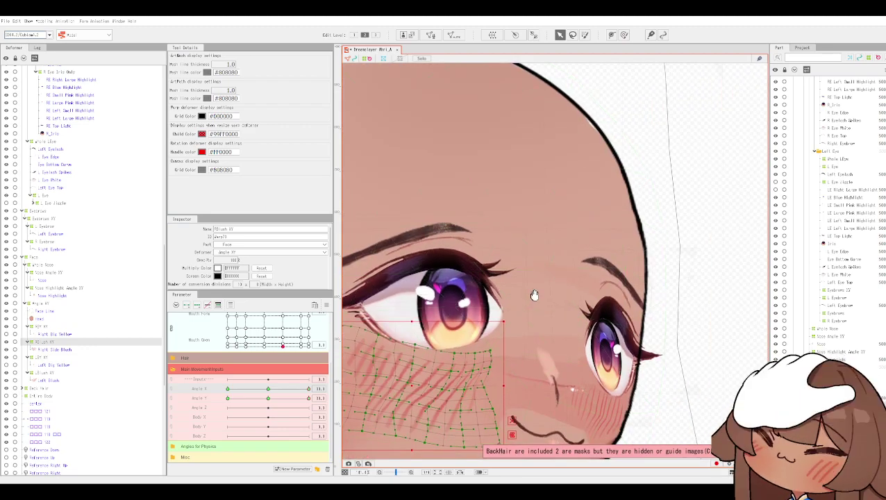
pyautogui.moveTo(533, 295); pyautogui.dragTo(596, 242)
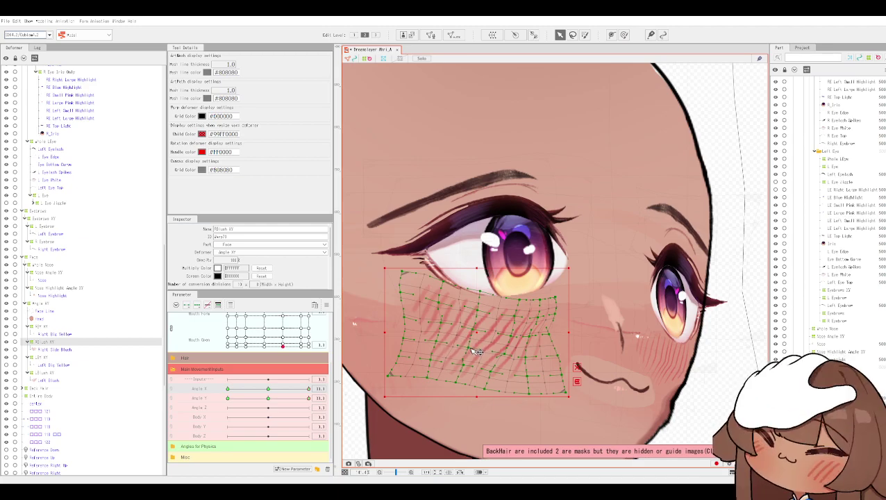
pyautogui.scroll(5, 474, 330)
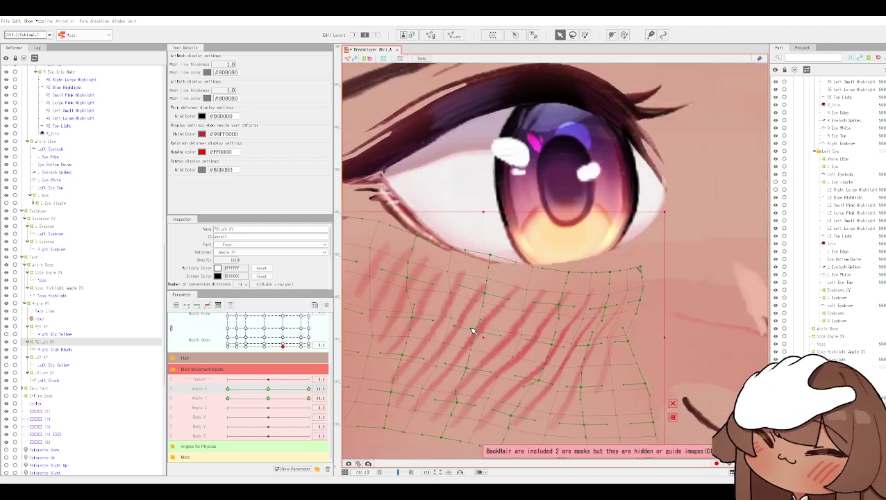
pyautogui.moveTo(485, 338); pyautogui.dragTo(494, 342)
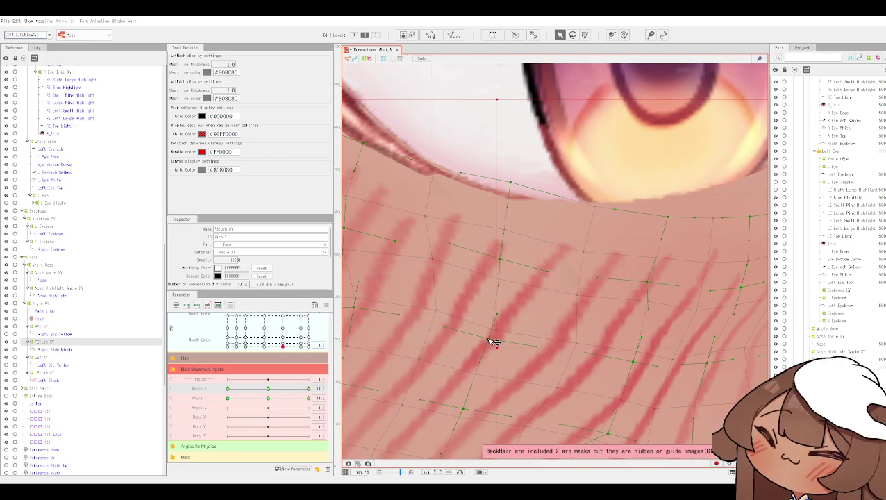
pyautogui.moveTo(504, 259); pyautogui.dragTo(514, 270)
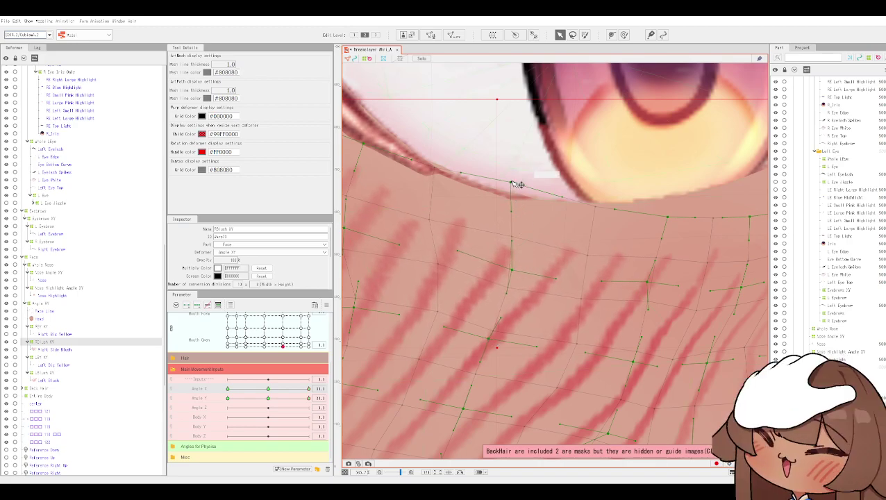
pyautogui.scroll(-1, 505, 194)
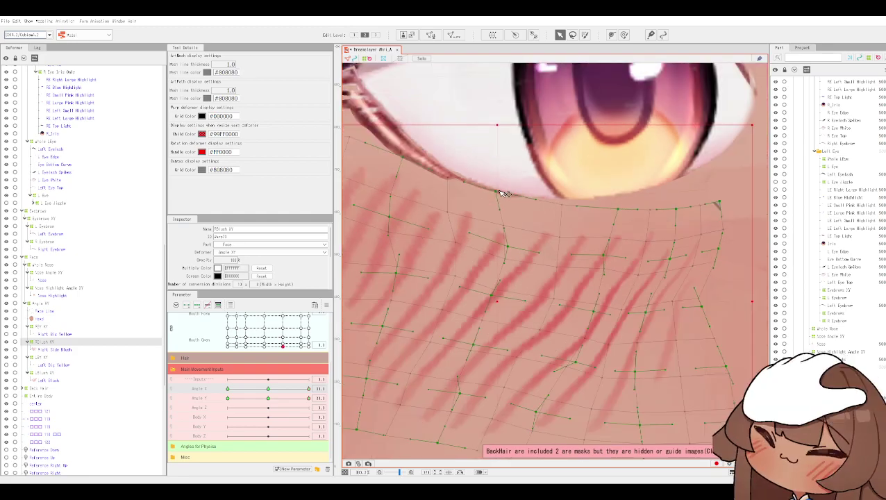
pyautogui.scroll(-2, 500, 191)
pyautogui.moveTo(501, 194); pyautogui.dragTo(540, 226)
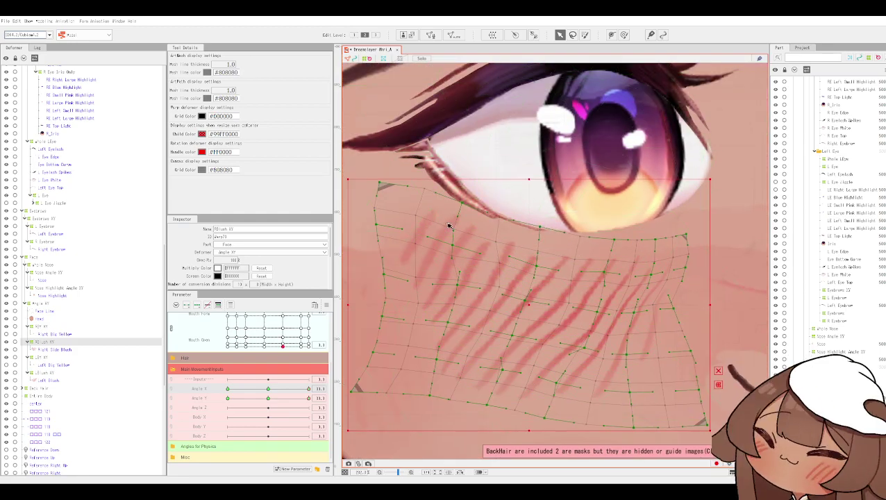
# Pull the outer-side control points and corners of the RBlush XY grid inward toward the nose to even out its spacing.
pyautogui.moveTo(455, 245); pyautogui.dragTo(466, 245)
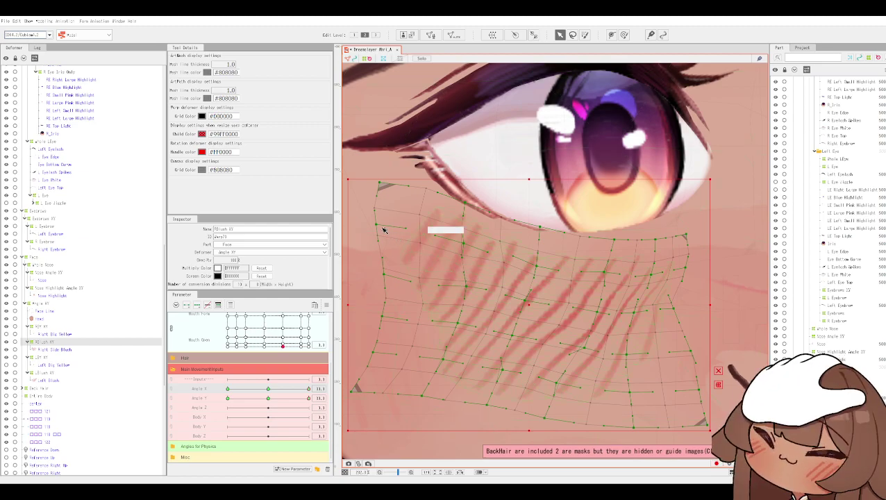
pyautogui.moveTo(384, 186); pyautogui.dragTo(405, 191)
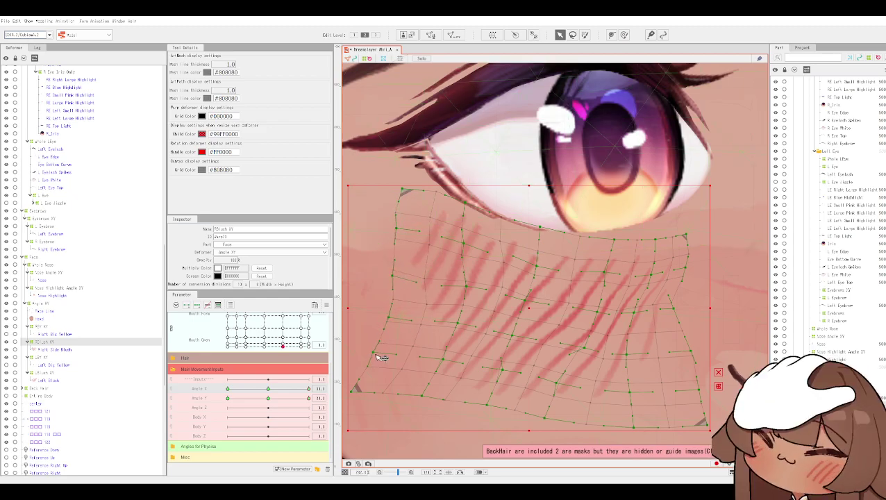
pyautogui.moveTo(355, 393); pyautogui.dragTo(380, 390)
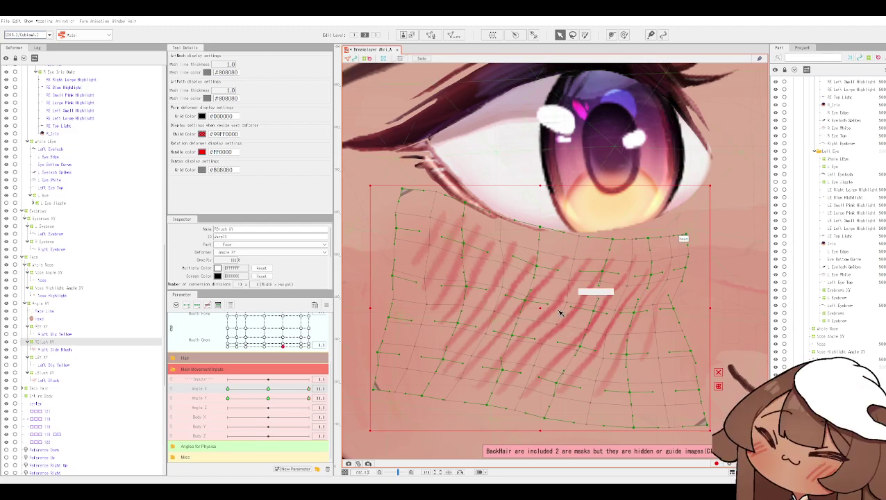
pyautogui.scroll(-2, 559, 311)
pyautogui.moveTo(556, 304); pyautogui.dragTo(536, 298)
pyautogui.scroll(-3, 532, 298)
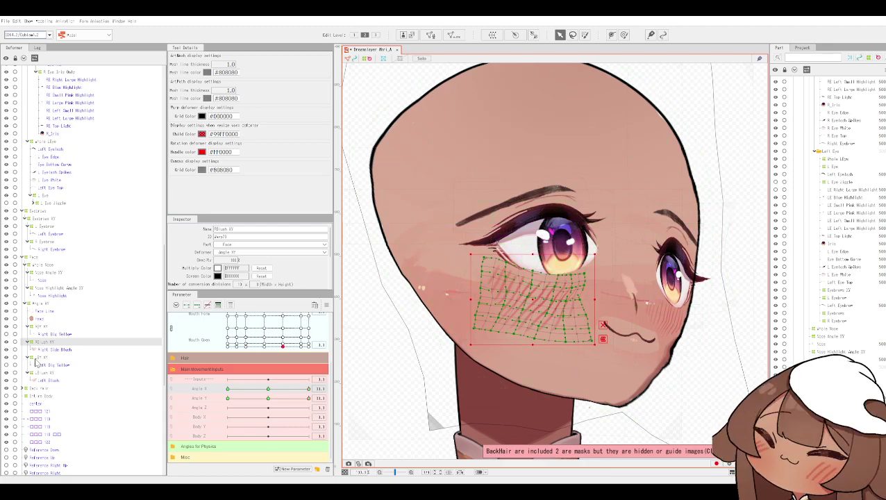
# Deselect the deformer and check the near blush against the whole face in the raised side pose.
pyautogui.press('Escape')
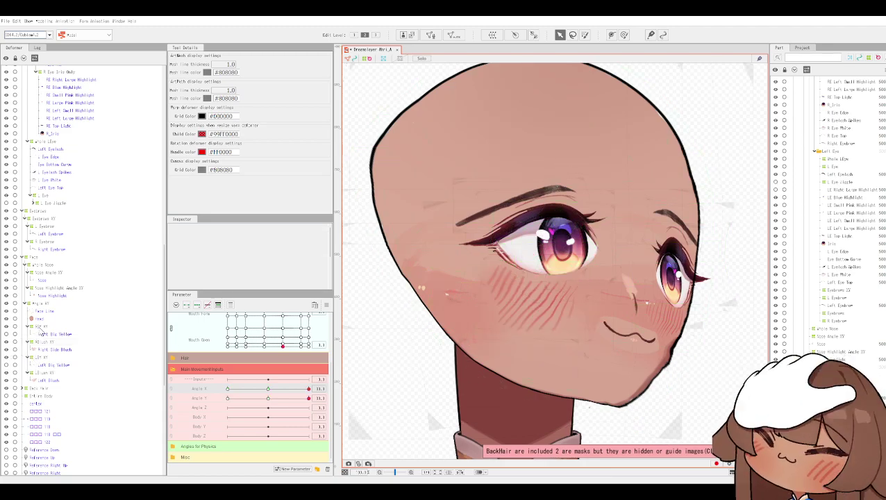
pyautogui.scroll(-3, 403, 252)
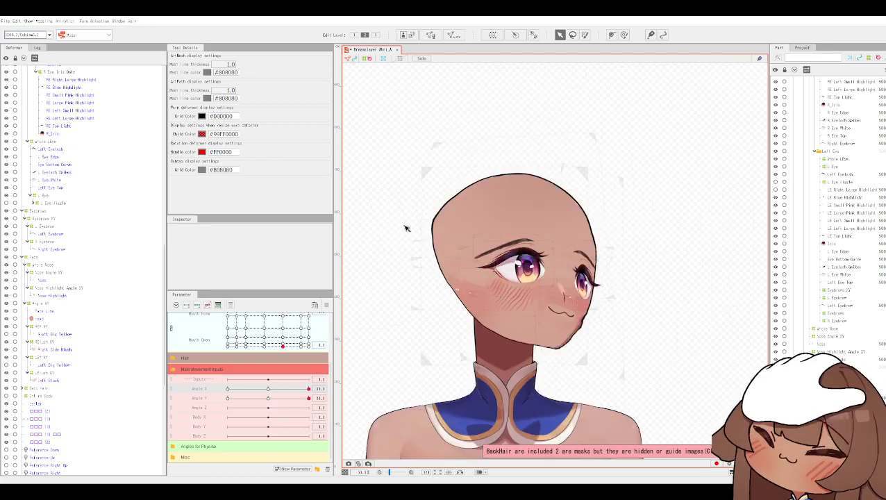
pyautogui.scroll(2, 404, 229)
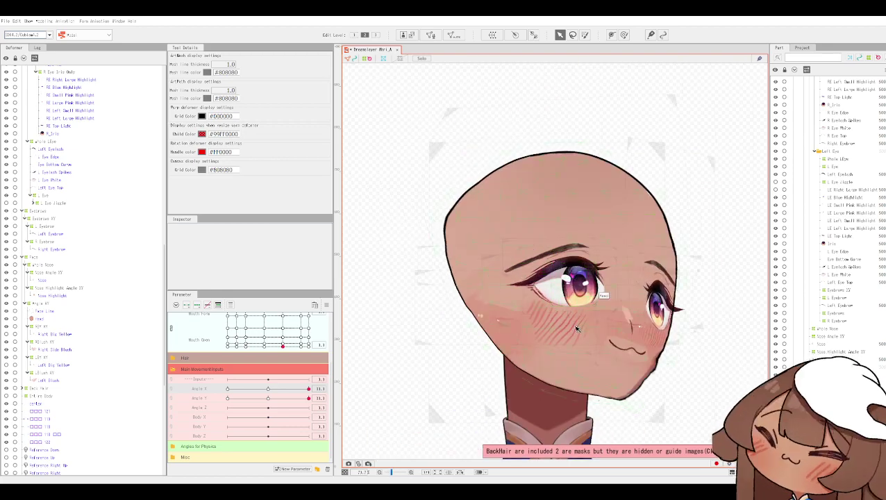
pyautogui.scroll(2, 571, 333)
pyautogui.hotkey('ctrl', 't')
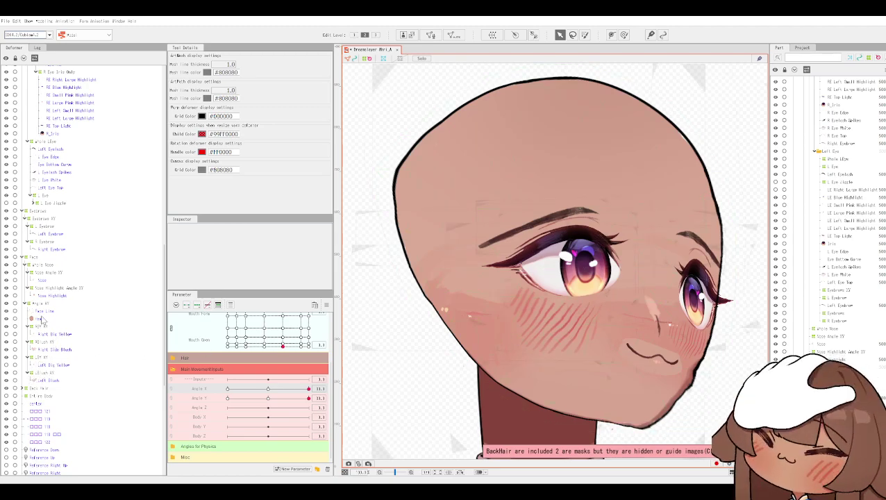
# Reselect the RBlush XY deformer and shift the whole grid slightly upward toward the near eye.
pyautogui.click(58, 350)
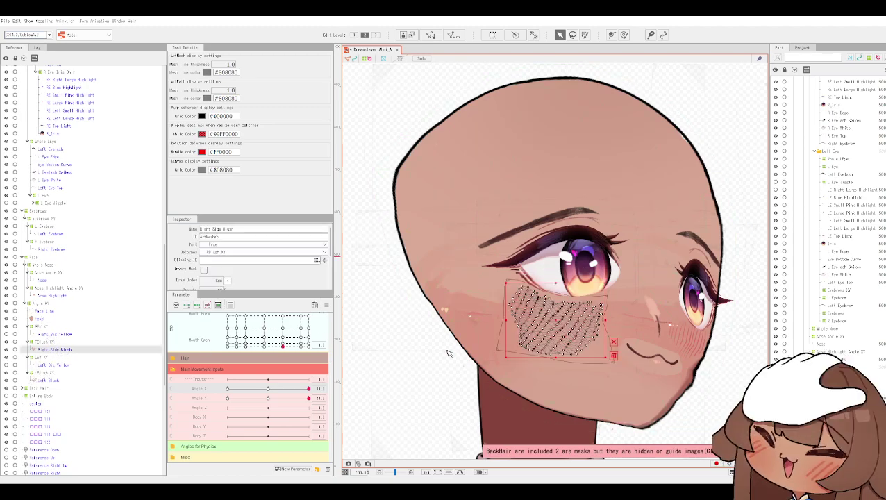
pyautogui.scroll(2, 514, 347)
pyautogui.click(42, 341)
pyautogui.scroll(2, 395, 368)
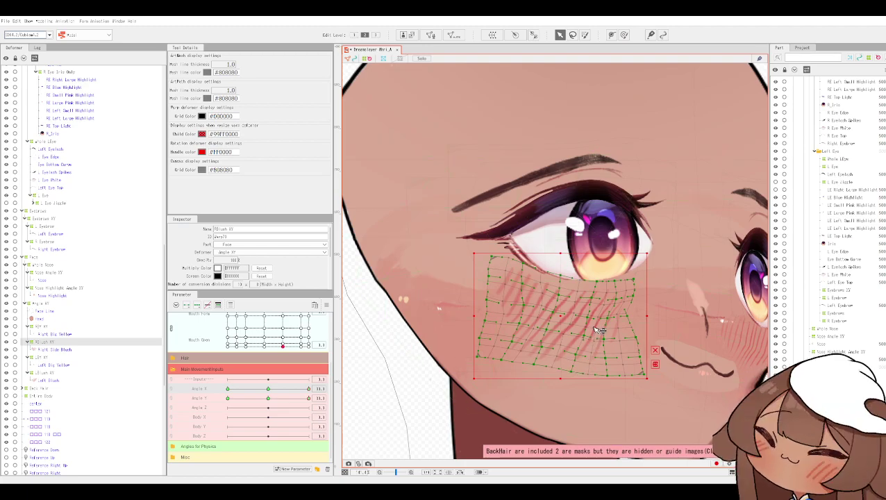
pyautogui.scroll(2, 605, 323)
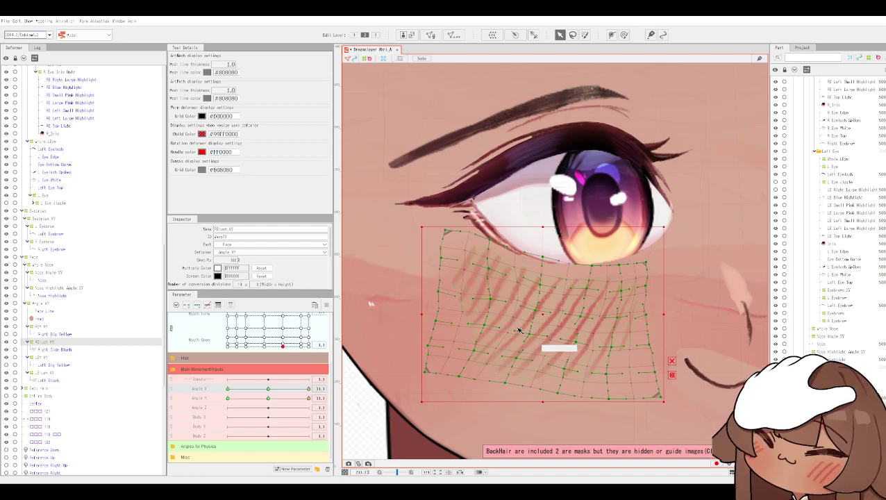
pyautogui.scroll(-2, 545, 305)
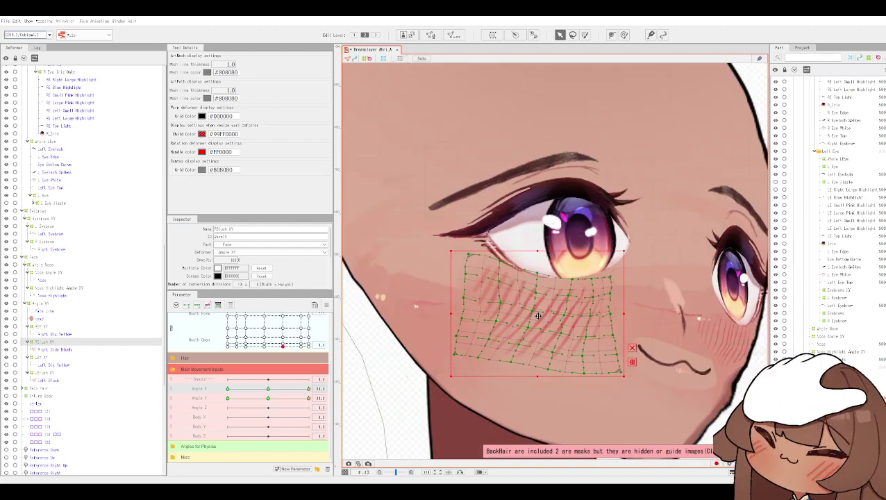
pyautogui.moveTo(538, 316); pyautogui.dragTo(537, 311)
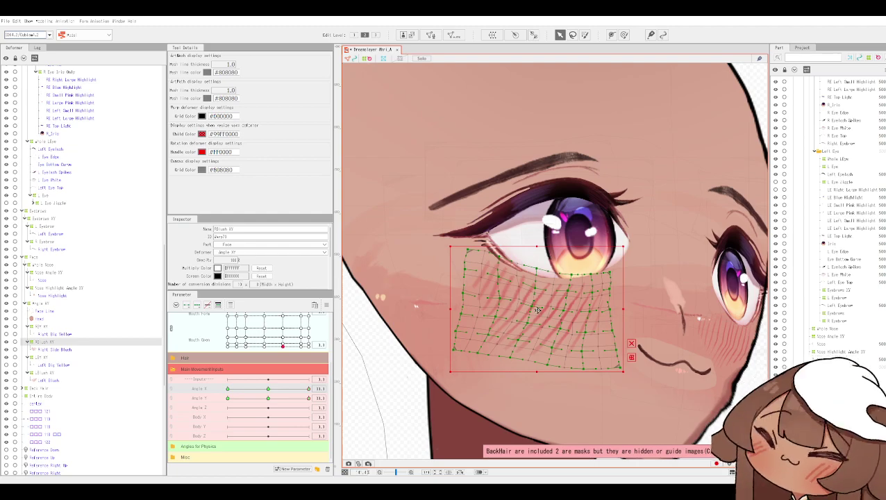
pyautogui.scroll(-2, 623, 268)
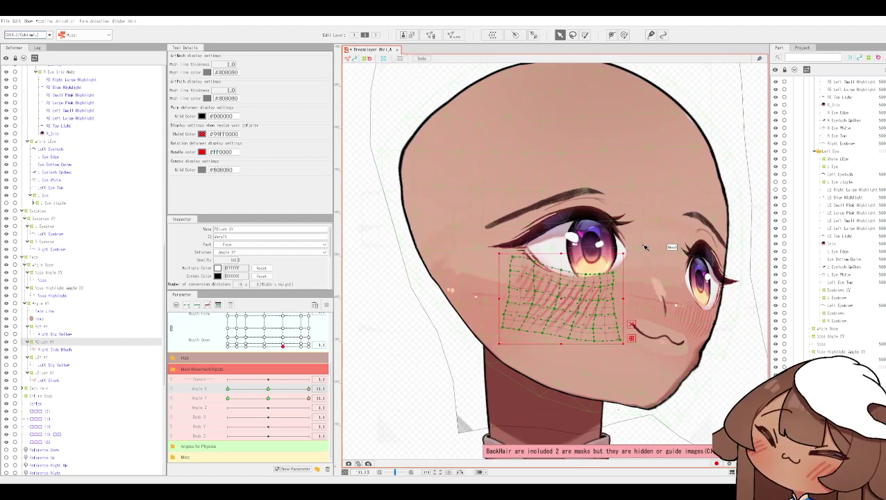
# Sweep Angle X from neutral to maximum to check the near blush, and nudge the RBlush XY grid toward the nose and upward.
pyautogui.click(267, 389)
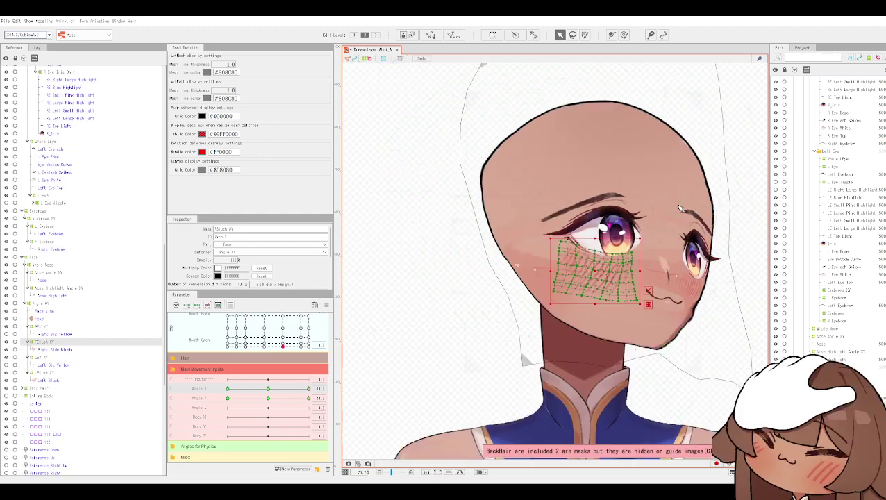
pyautogui.moveTo(266, 391); pyautogui.dragTo(315, 389)
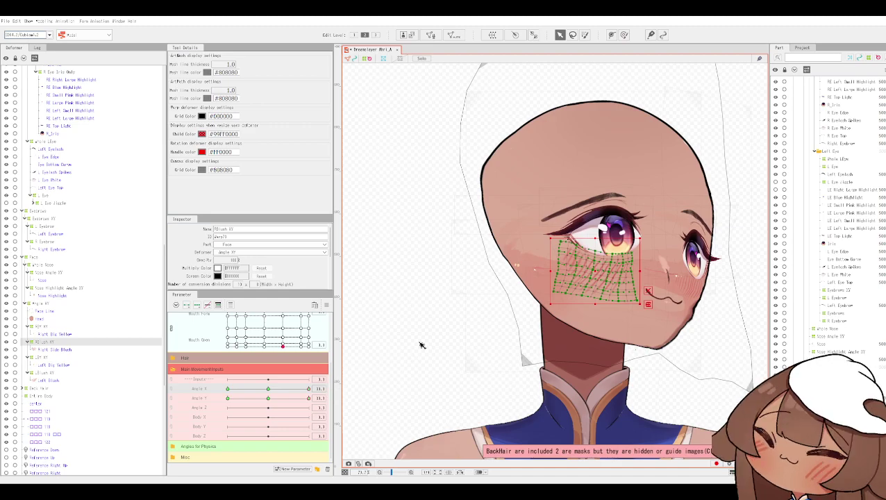
pyautogui.scroll(3, 542, 268)
pyautogui.moveTo(553, 256); pyautogui.dragTo(452, 285)
pyautogui.moveTo(492, 188); pyautogui.dragTo(505, 200)
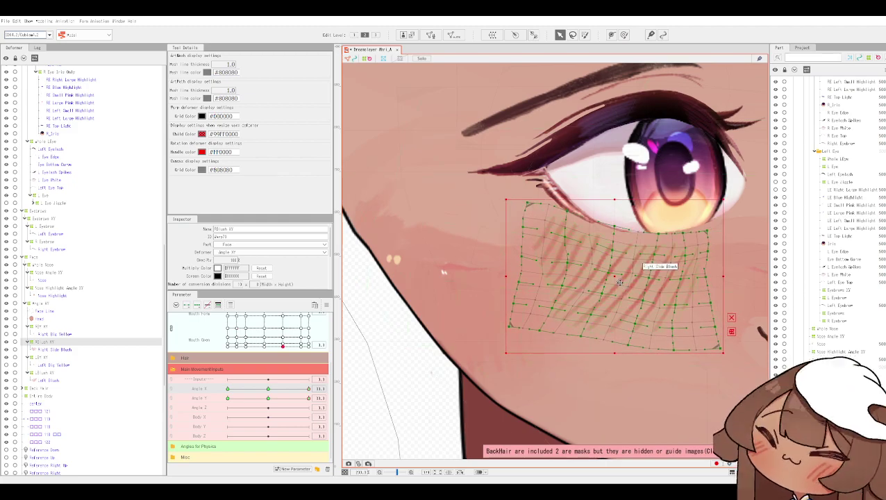
pyautogui.moveTo(617, 278); pyautogui.dragTo(625, 273)
pyautogui.scroll(-5, 486, 277)
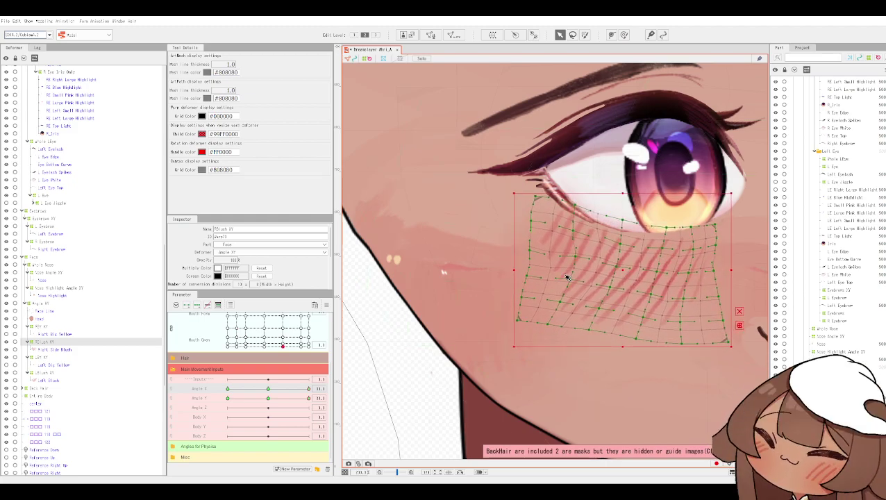
# Deselect the RBlush XY deformer and check the whole face in the raised side pose with the selection display hidden.
pyautogui.click(428, 334)
pyautogui.hotkey('ctrl', 'h')
pyautogui.hotkey('ctrl', 'h')
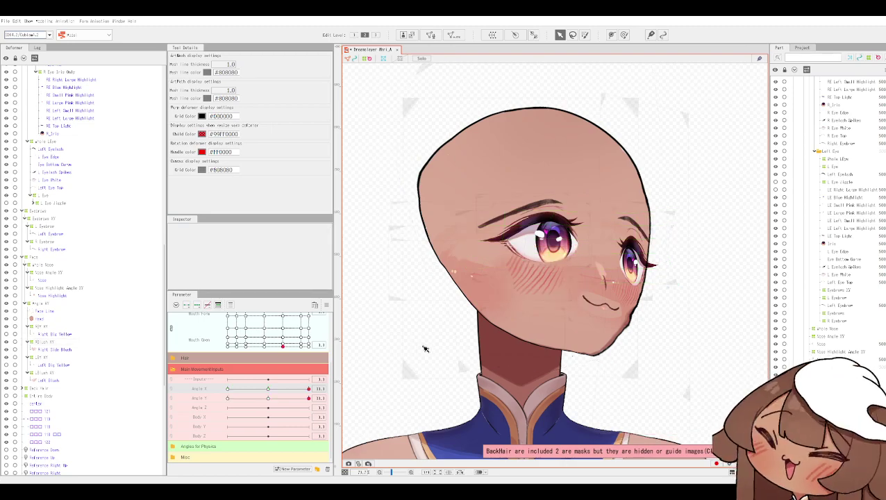
pyautogui.hotkey('ctrl', 'h')
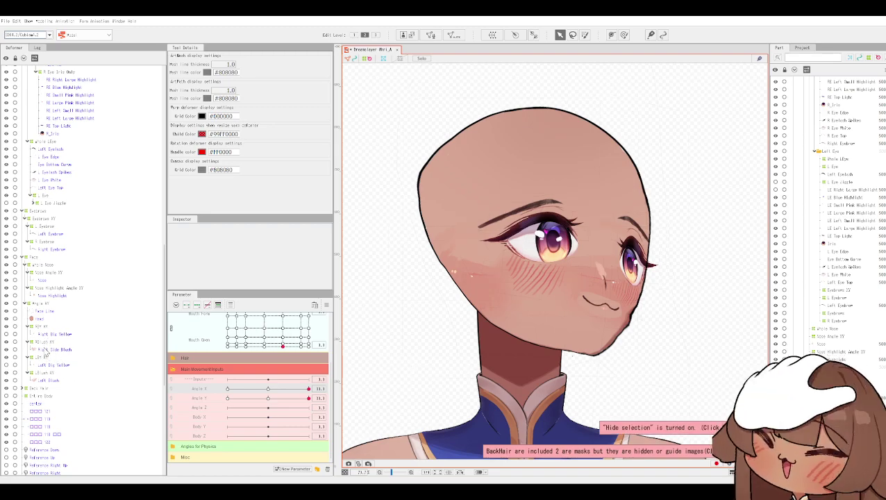
pyautogui.scroll(3, 45, 354)
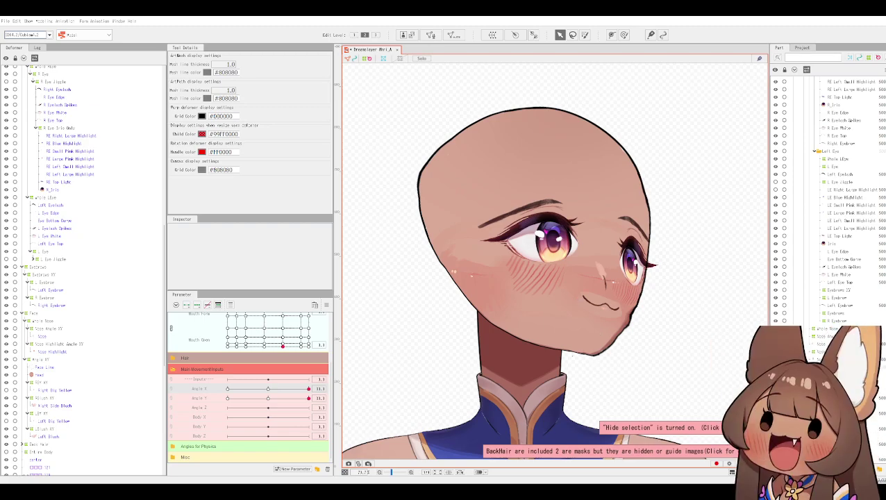
pyautogui.scroll(2, 50, 270)
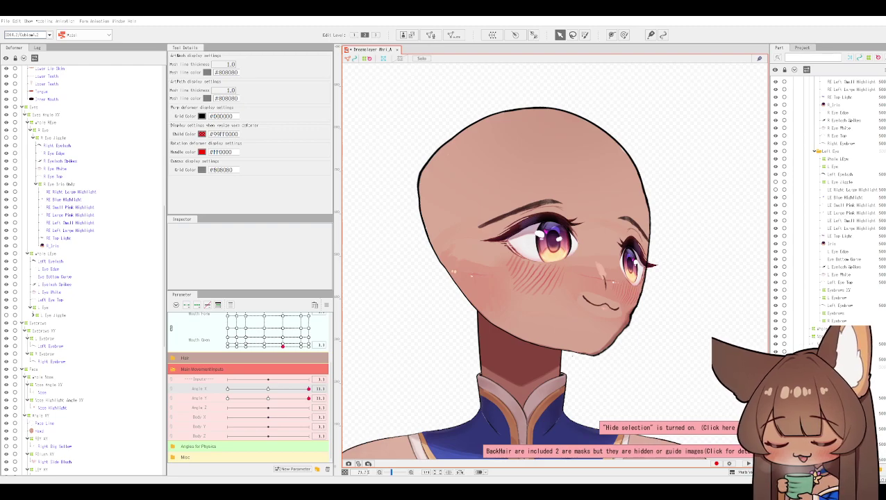
pyautogui.scroll(1, 51, 270)
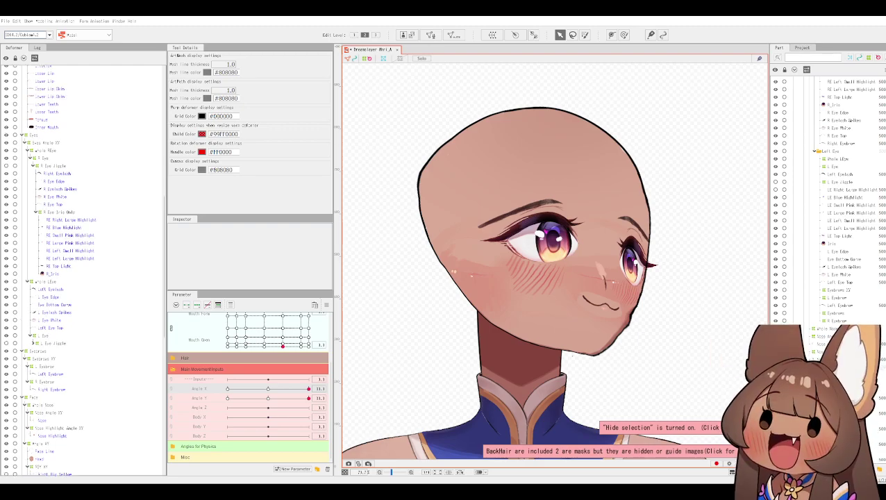
pyautogui.scroll(1, 51, 270)
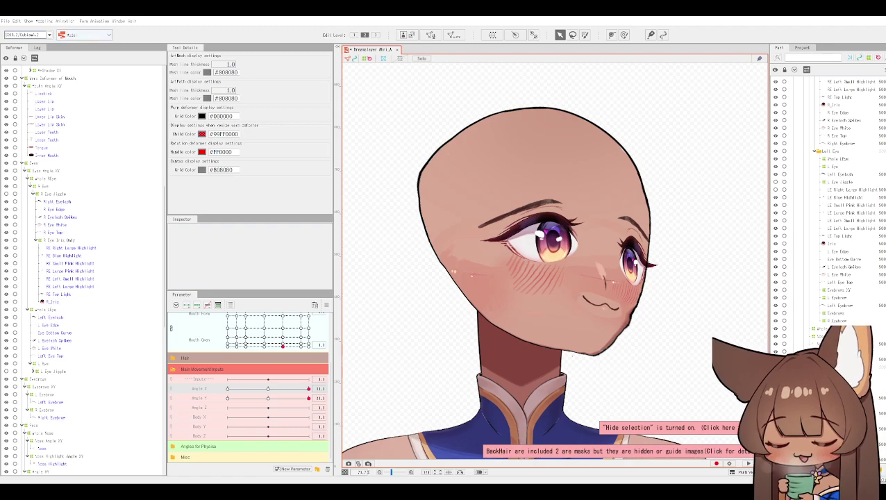
# Open the physics settings, view the Eye L X Jiggle group's output settings, and examine the model's face in the preview.
pyautogui.click(44, 21)
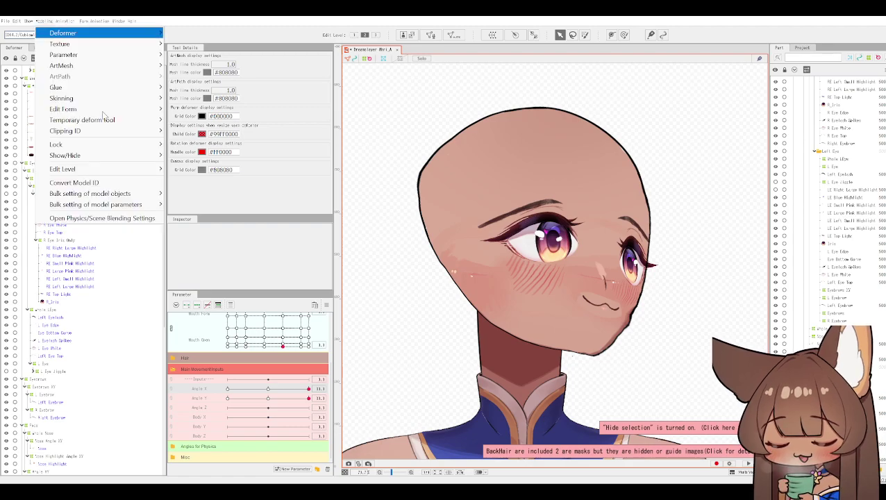
pyautogui.click(153, 219)
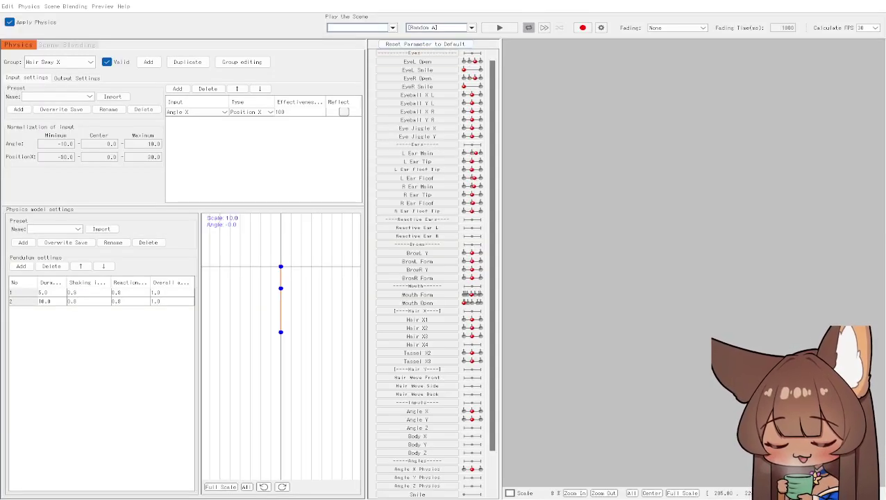
pyautogui.click(91, 62)
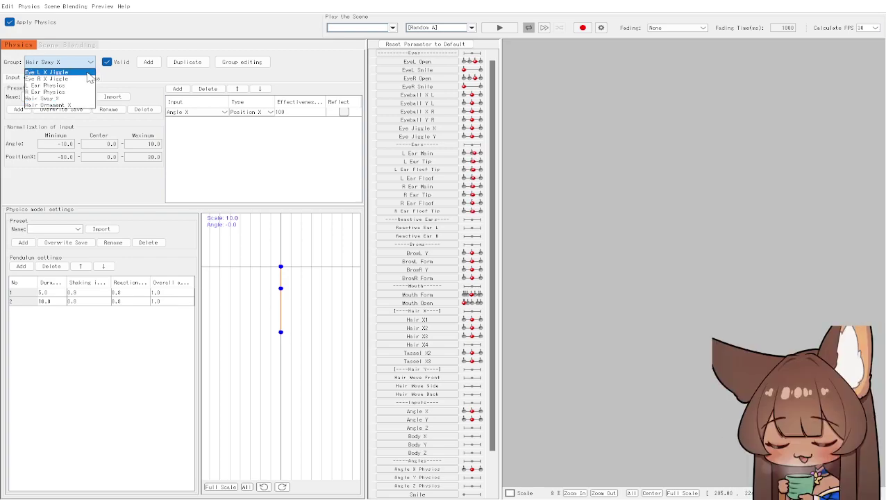
pyautogui.click(88, 73)
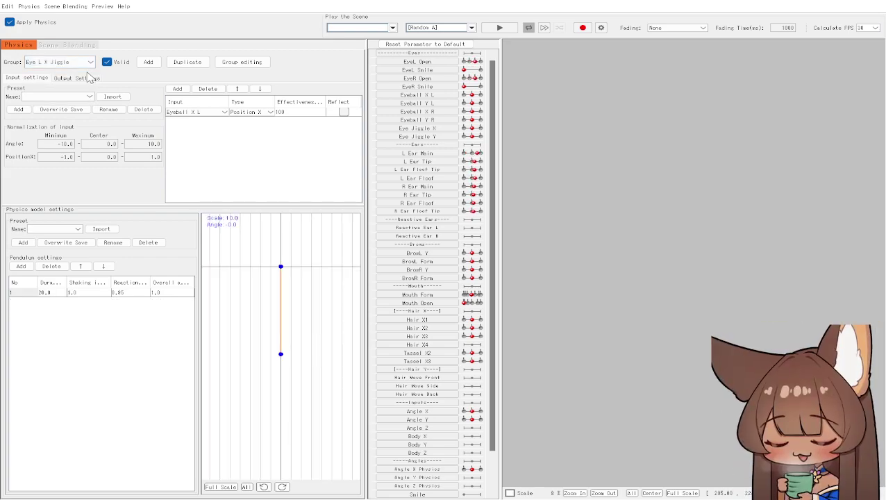
pyautogui.click(75, 79)
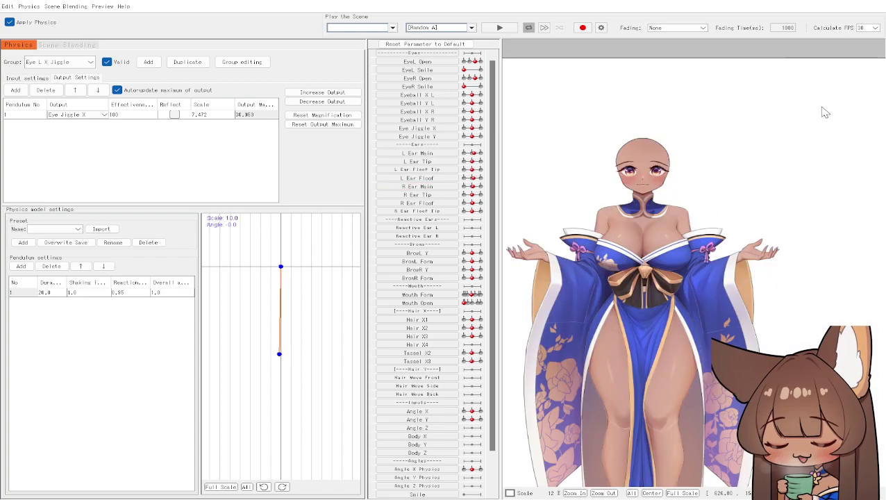
pyautogui.scroll(3, 657, 166)
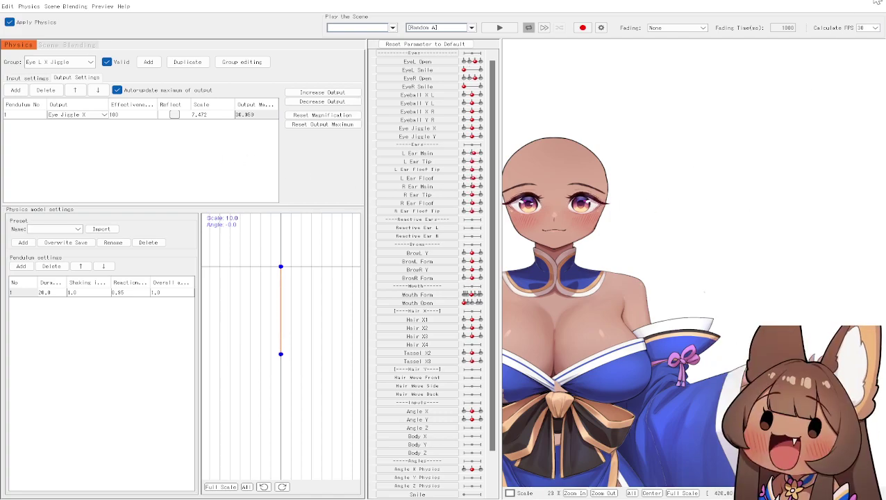
pyautogui.scroll(-2, 526, 147)
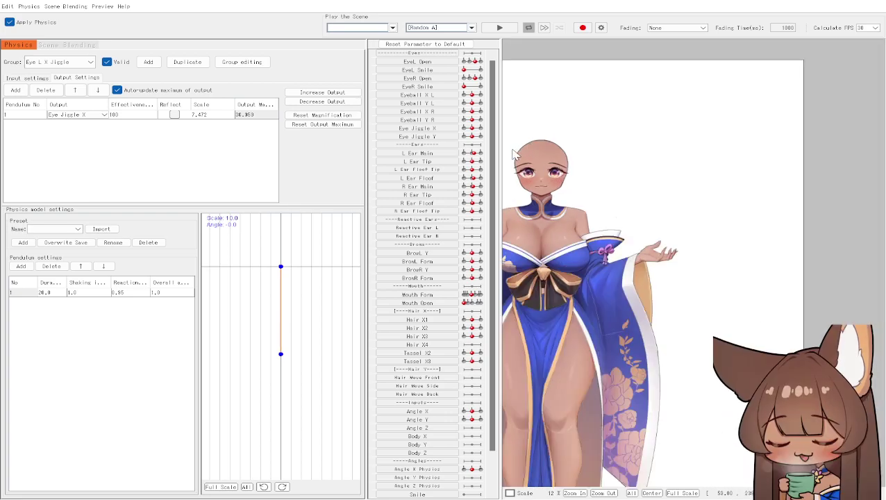
pyautogui.scroll(3, 517, 153)
pyautogui.scroll(1, 517, 153)
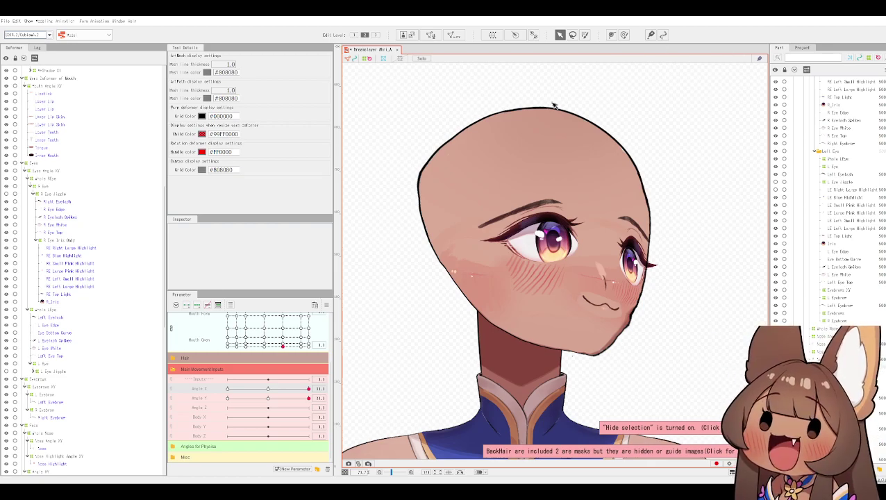
# Return to the model and make the Hair part folder visible, bringing the whole head and hair into view.
pyautogui.scroll(-3, 59, 354)
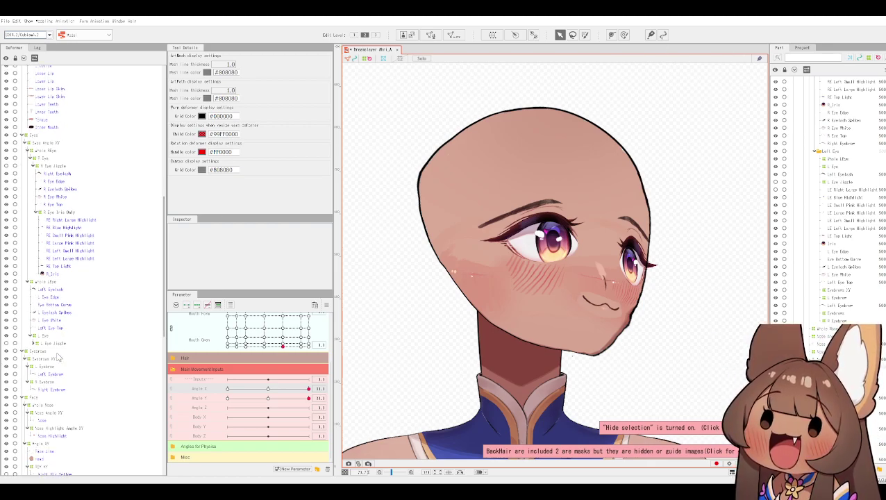
pyautogui.scroll(-3, 51, 343)
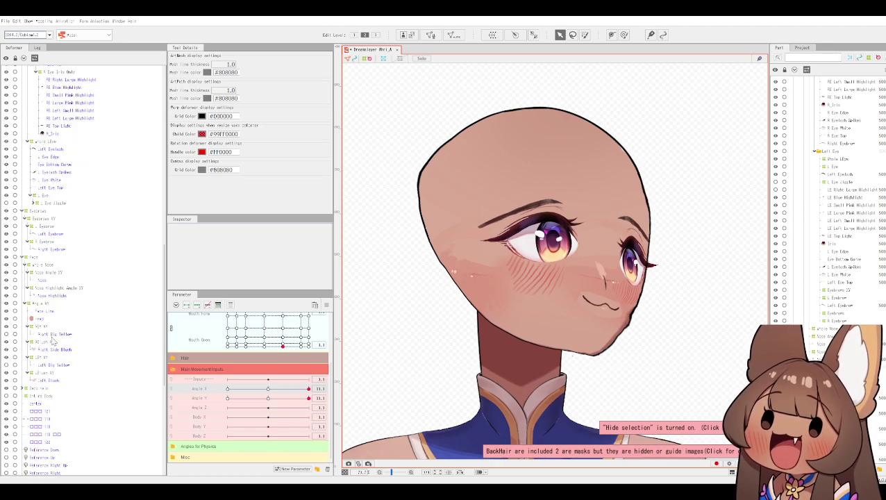
pyautogui.scroll(6, 837, 303)
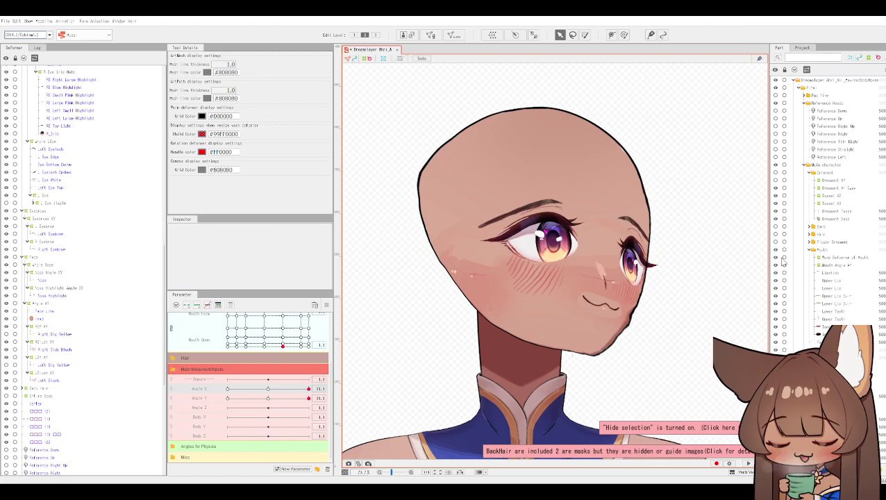
pyautogui.click(776, 235)
pyautogui.scroll(-5, 712, 217)
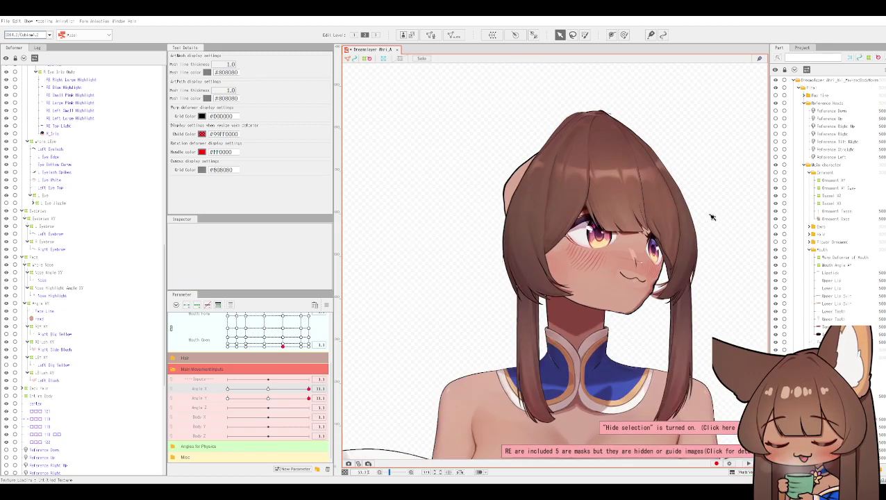
pyautogui.moveTo(689, 185); pyautogui.dragTo(679, 205)
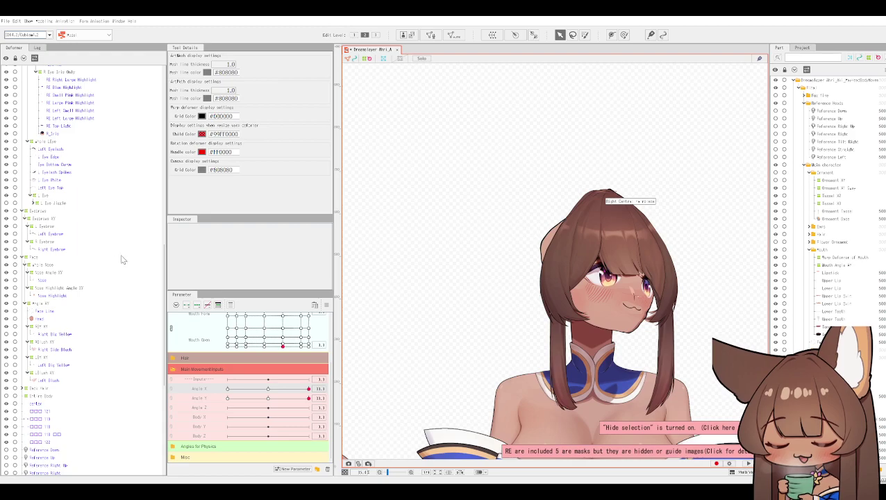
# Select the All Hair XY deformer and move its whole grid upward to fit the hair to the raised, turned head.
pyautogui.scroll(-1, 67, 207)
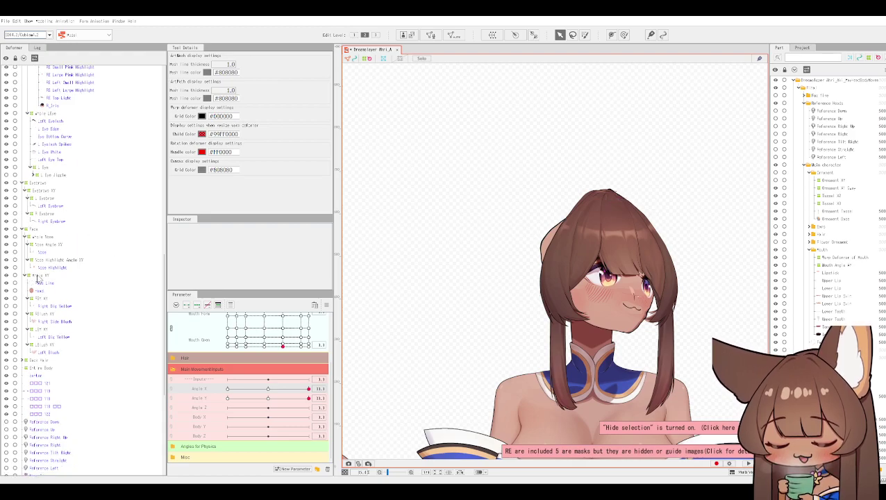
pyautogui.scroll(15, 53, 278)
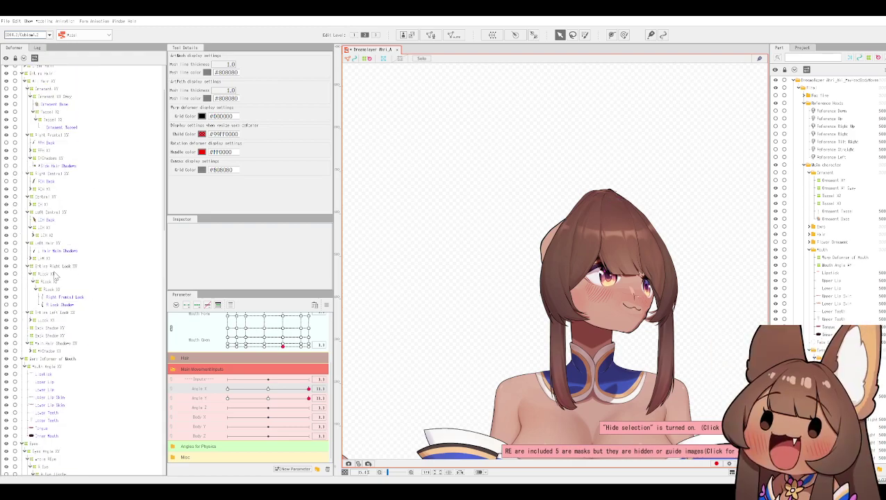
pyautogui.scroll(1, 35, 142)
pyautogui.click(38, 138)
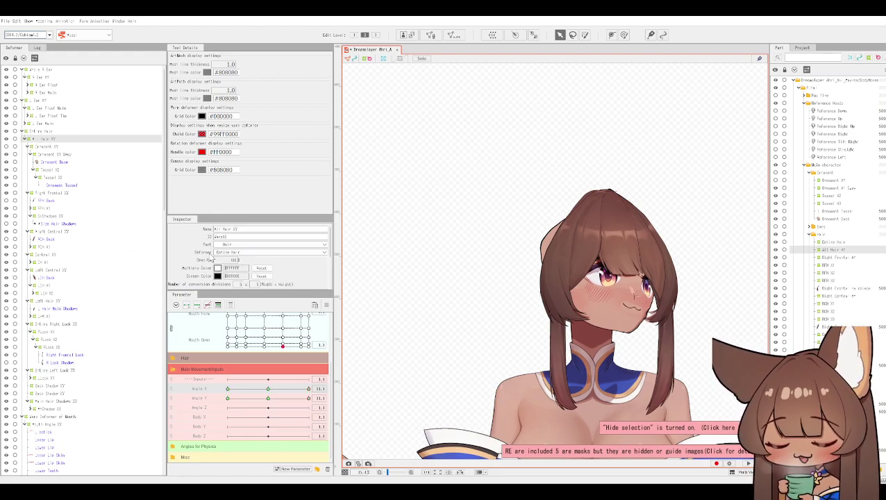
pyautogui.moveTo(613, 302); pyautogui.dragTo(604, 286)
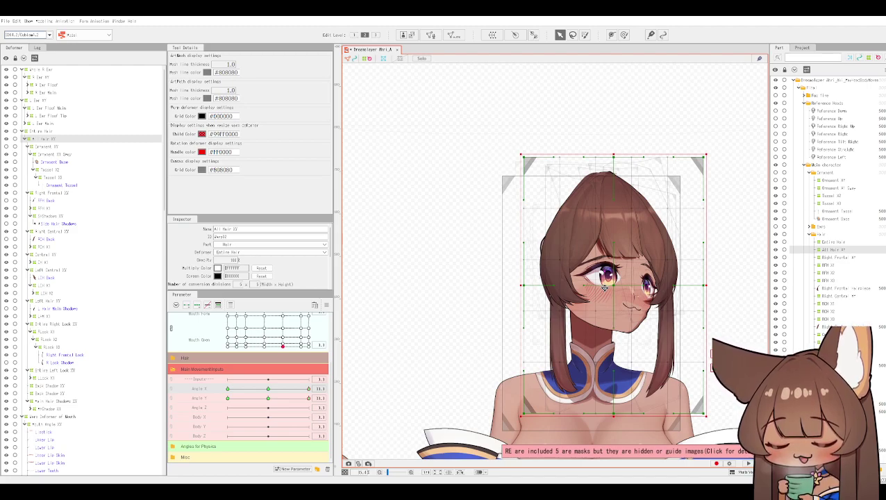
pyautogui.moveTo(604, 287); pyautogui.dragTo(605, 281)
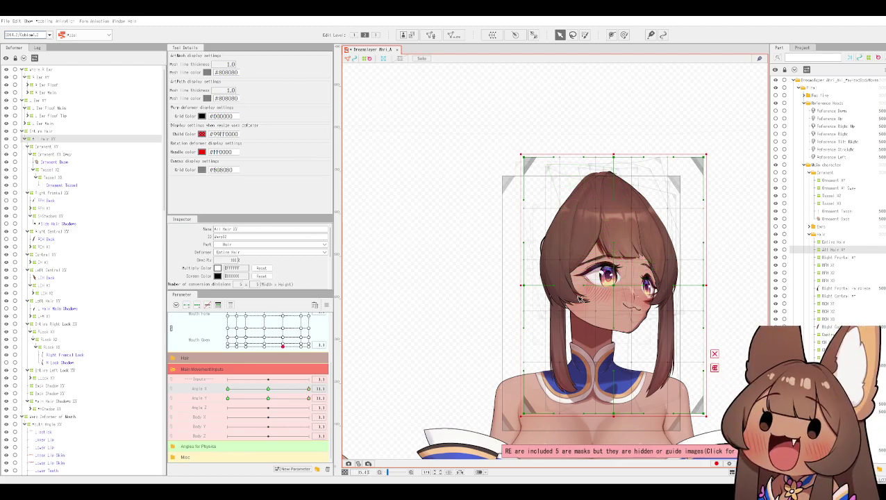
pyautogui.moveTo(613, 283); pyautogui.dragTo(615, 283)
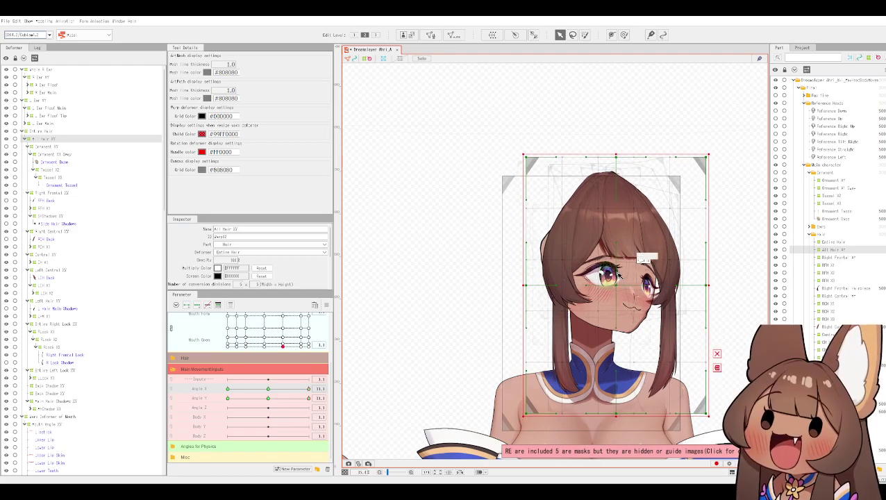
# Check the Ornament XY and Right Frontal XY deformers, and pull the outer middle edge of the side hair shadow deformer outward.
pyautogui.click(49, 147)
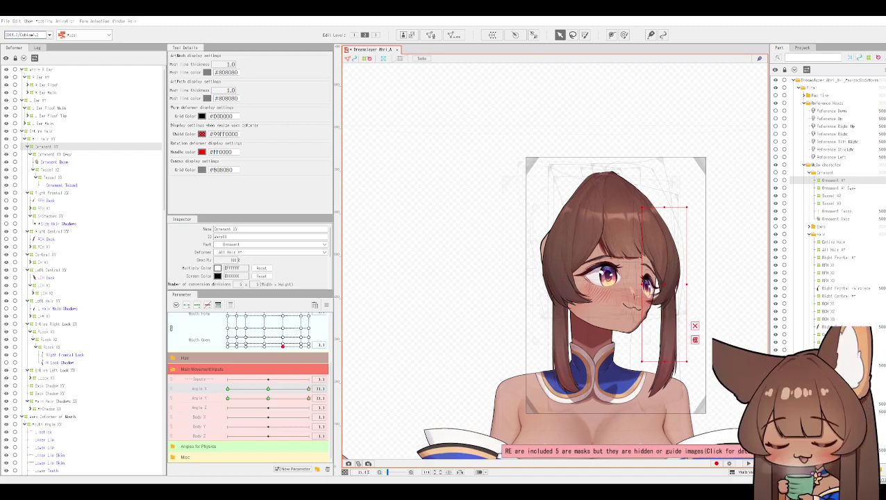
pyautogui.click(561, 335)
pyautogui.scroll(2, 560, 335)
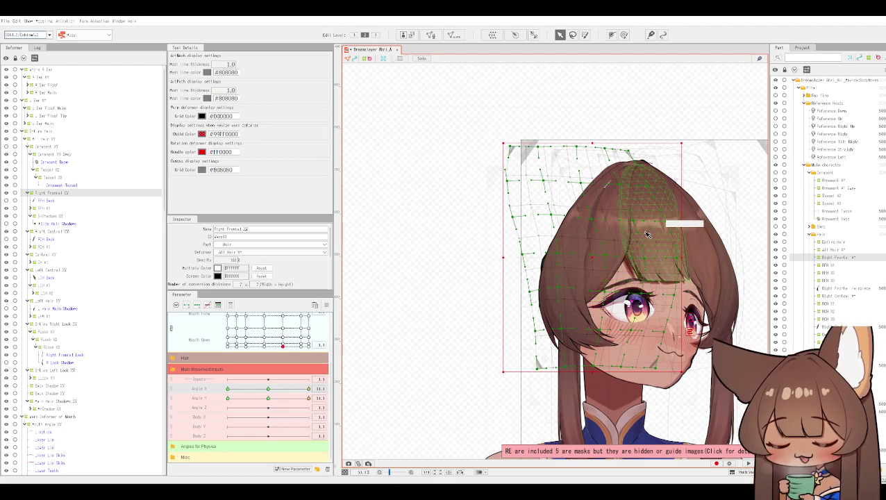
pyautogui.click(45, 208)
pyautogui.click(55, 216)
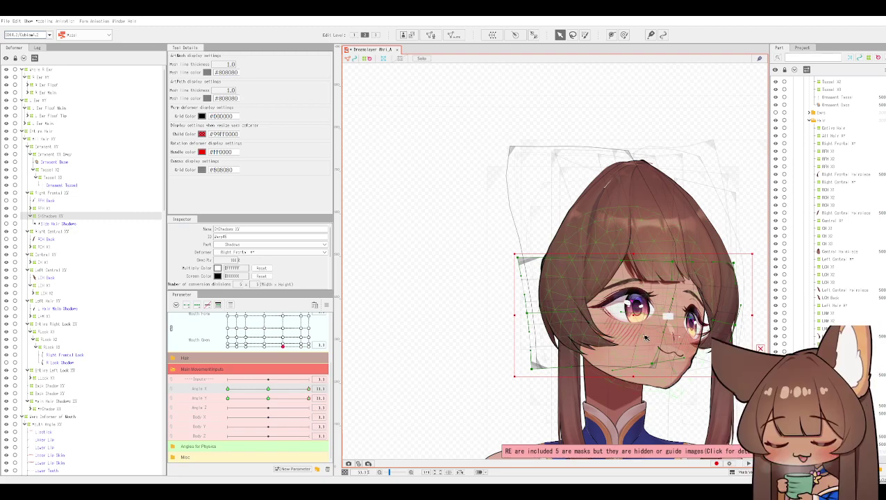
pyautogui.scroll(2, 639, 362)
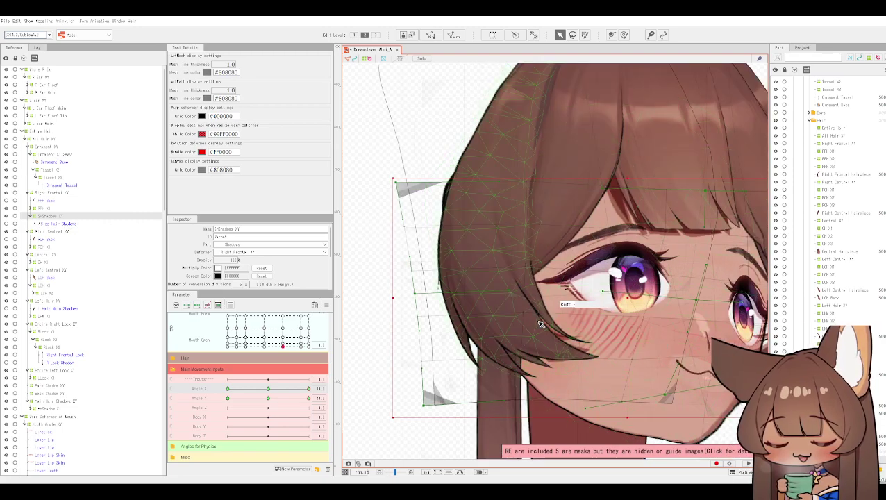
pyautogui.scroll(-3, 531, 318)
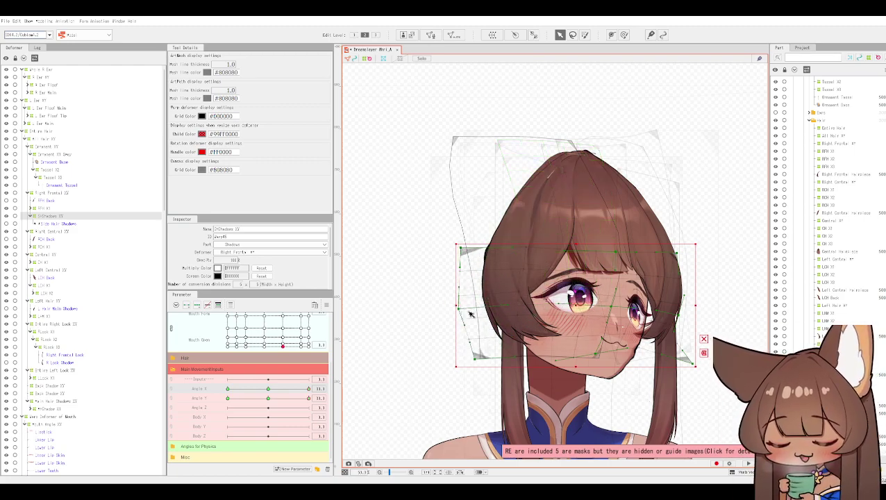
# Select the Right Central XY deformer and check its grid against the near side of the head.
pyautogui.click(48, 232)
pyautogui.scroll(2, 503, 192)
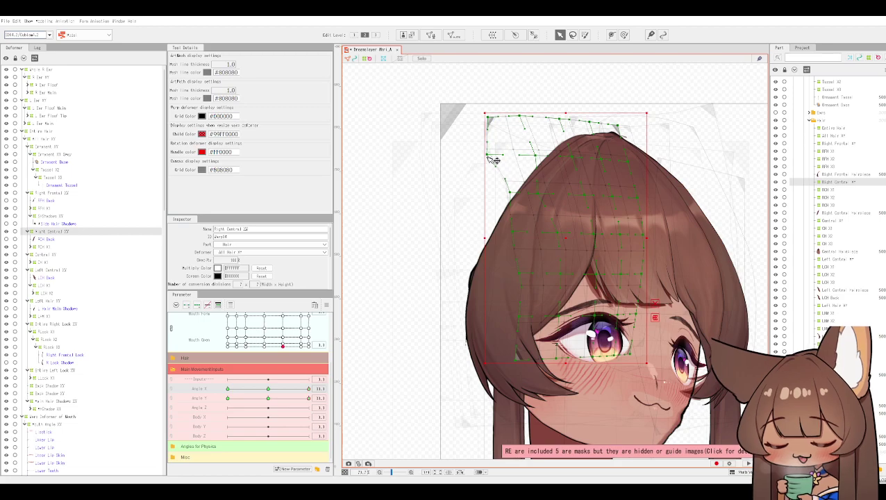
pyautogui.scroll(-2, 494, 161)
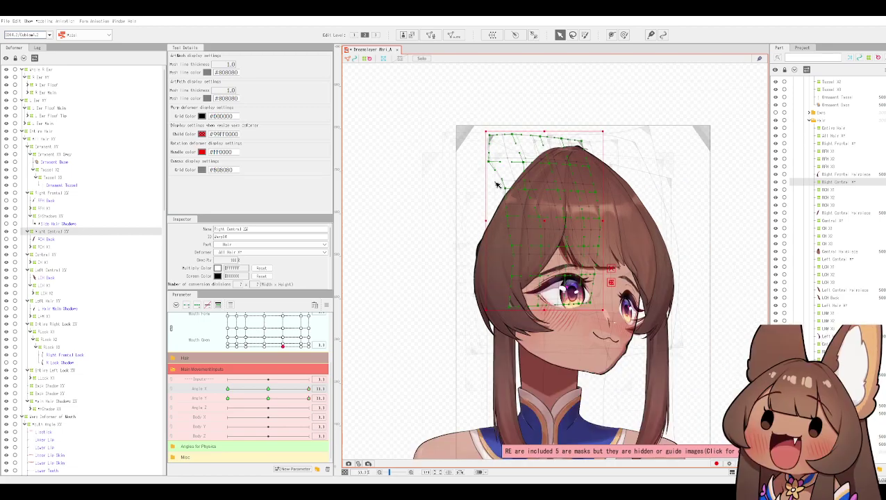
# Pull the outer-edge control points and lower outer corner of the Right Frontal XY grid outward to round the near-side hair.
pyautogui.click(44, 193)
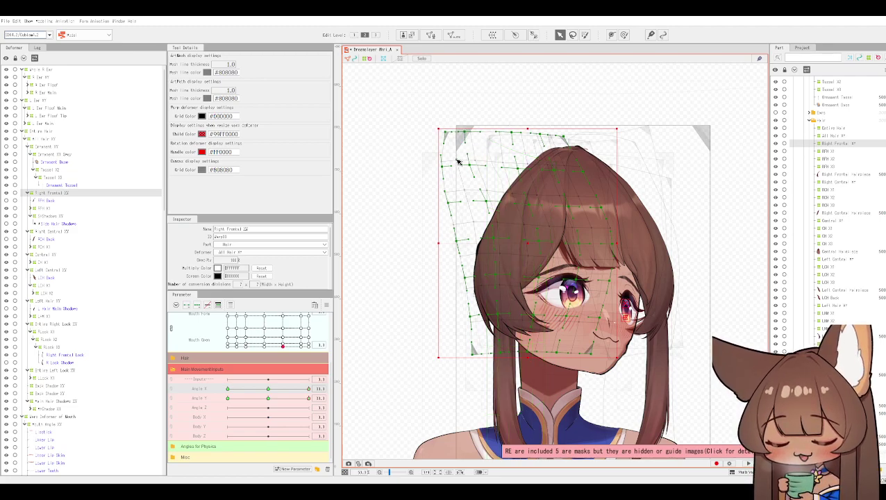
pyautogui.moveTo(440, 171); pyautogui.dragTo(437, 171)
pyautogui.moveTo(456, 241); pyautogui.dragTo(449, 243)
pyautogui.moveTo(458, 280); pyautogui.dragTo(466, 283)
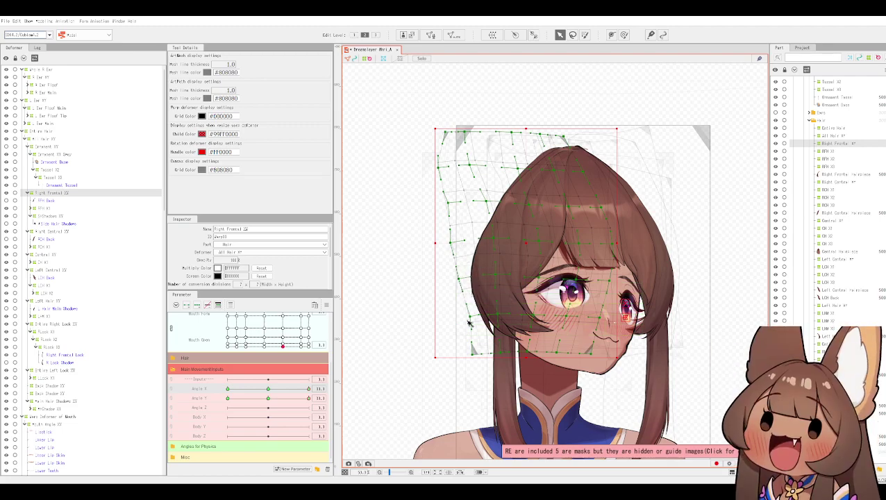
pyautogui.moveTo(468, 321); pyautogui.dragTo(464, 352)
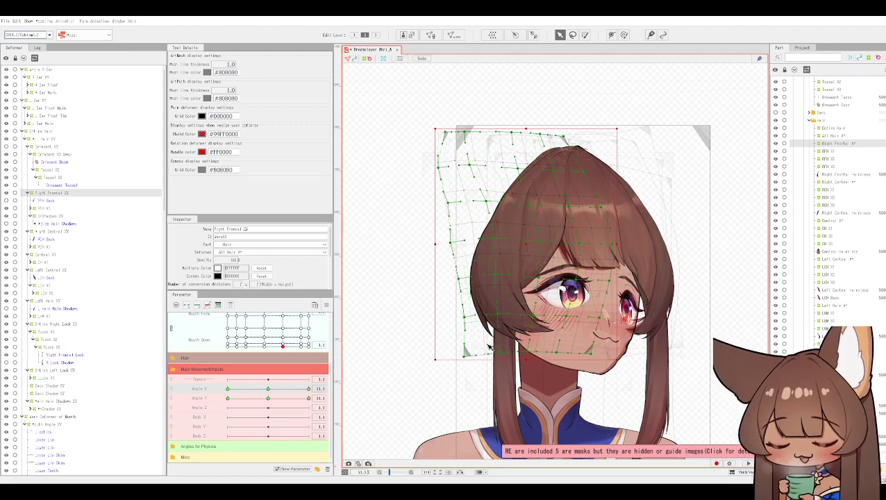
# Apply a temporary Perspective deformation to the All Hair XY deformer, shortening its far-side edge and lengthening its near-side edge.
pyautogui.scroll(-2, 486, 347)
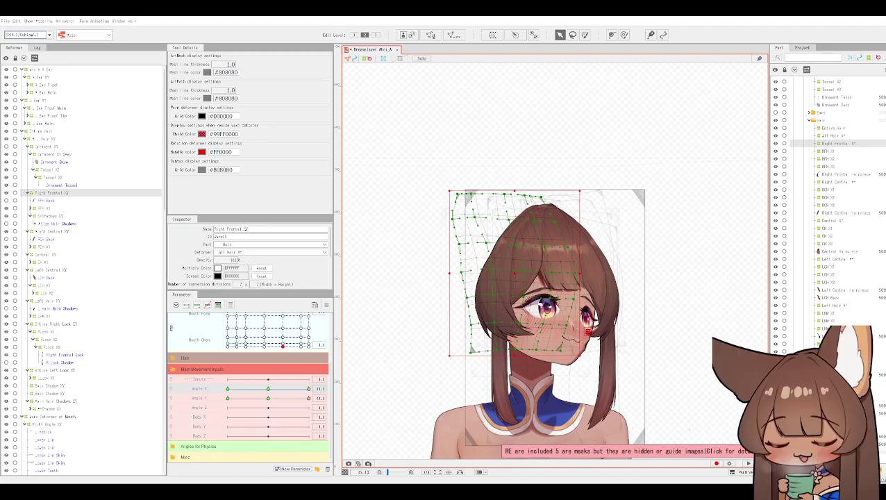
pyautogui.scroll(2, 496, 247)
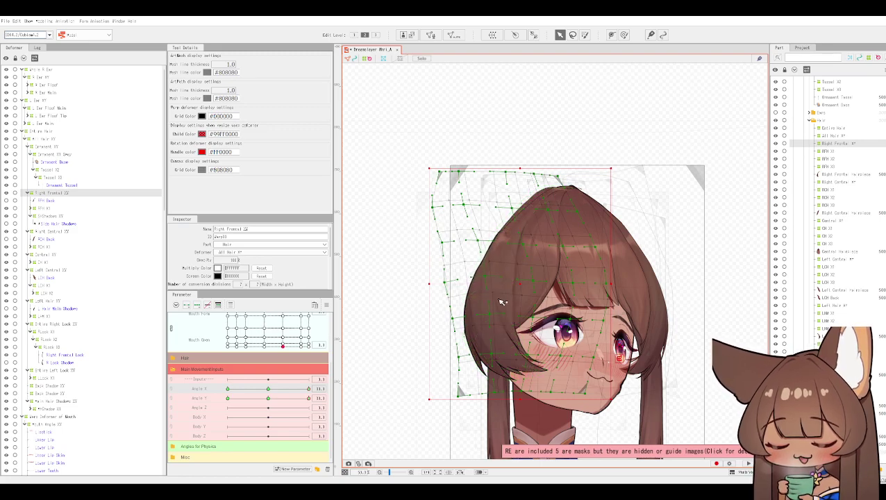
pyautogui.scroll(-2, 536, 205)
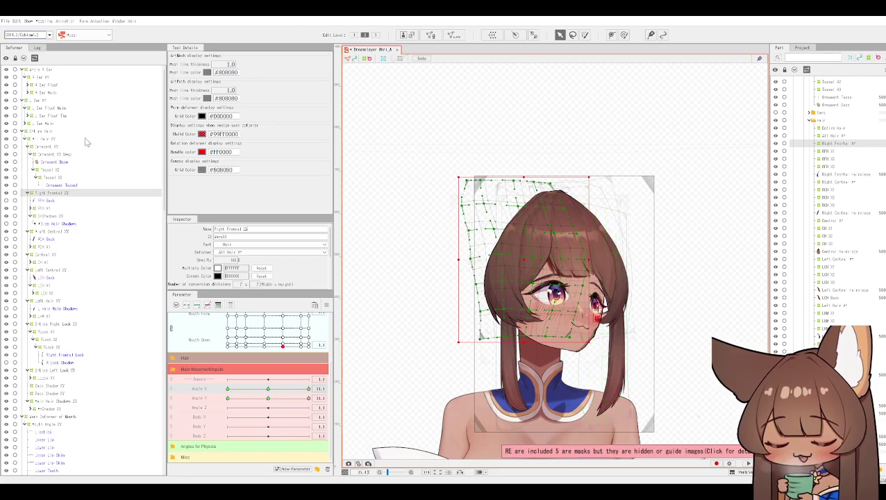
pyautogui.click(47, 139)
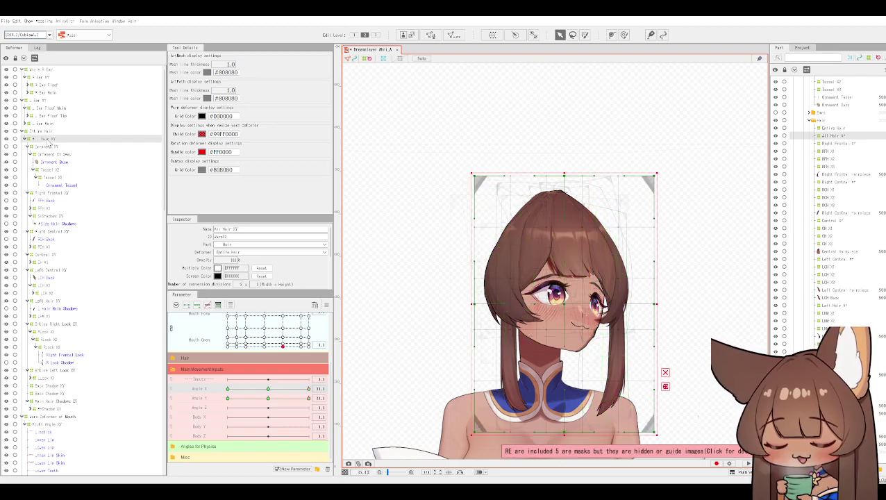
pyautogui.scroll(2, 518, 227)
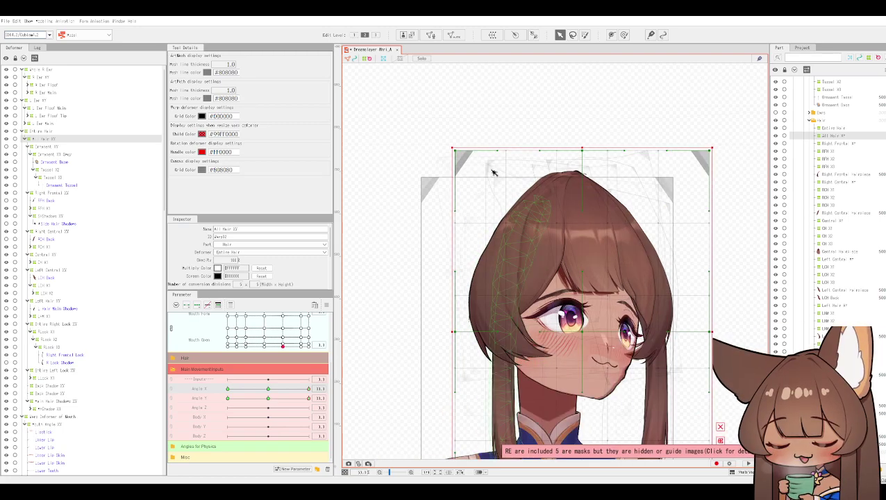
pyautogui.click(42, 21)
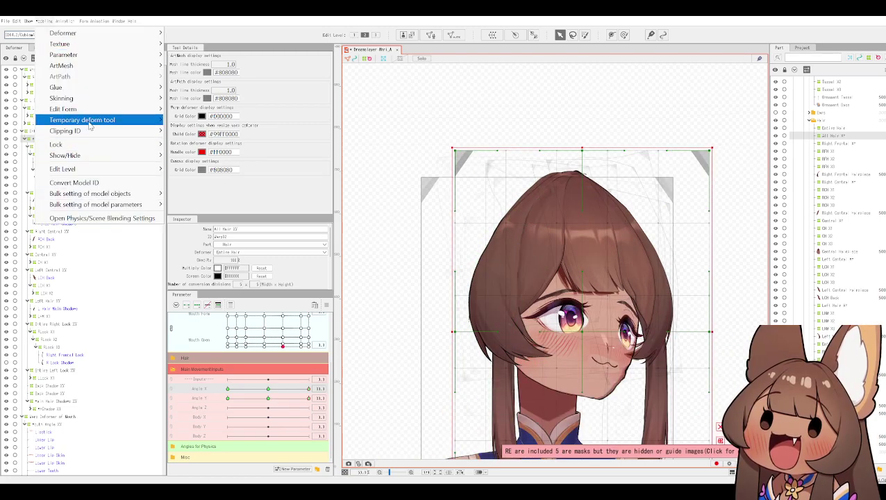
pyautogui.moveTo(98, 120)
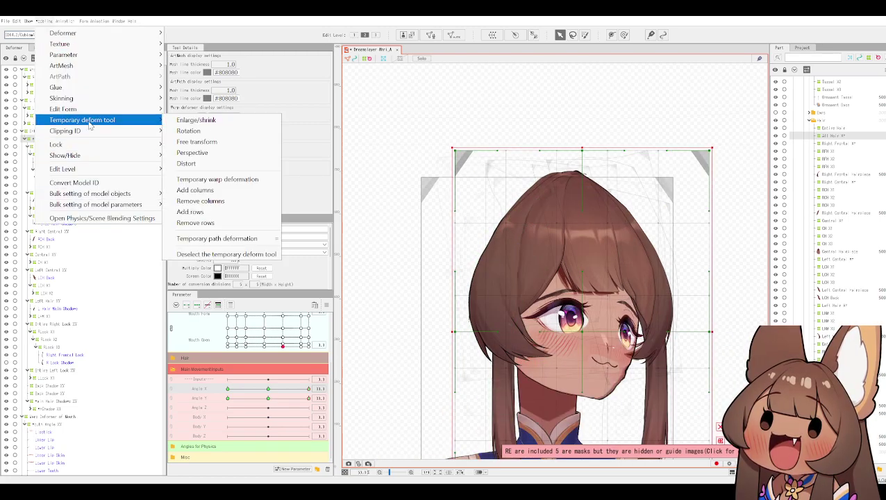
pyautogui.click(221, 158)
pyautogui.scroll(-2, 496, 154)
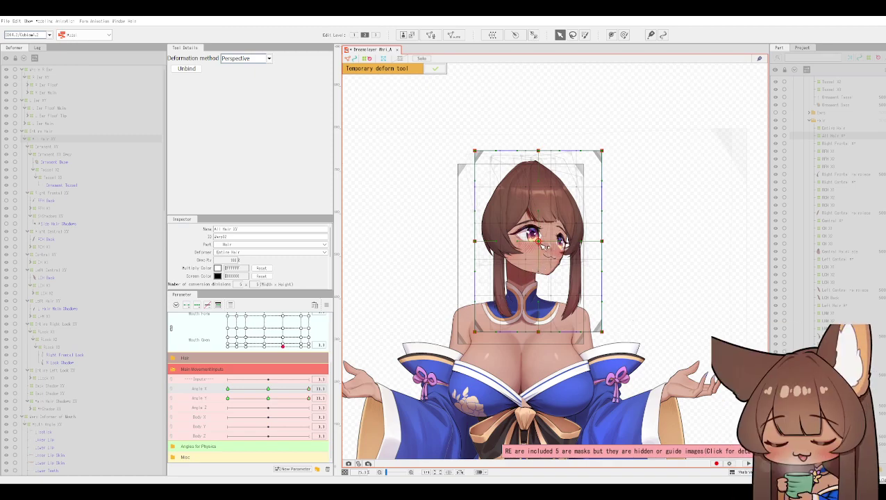
pyautogui.moveTo(478, 333)
pyautogui.mouseDown()
pyautogui.moveTo(459, 364)
pyautogui.moveTo(478, 333)
pyautogui.mouseUp()
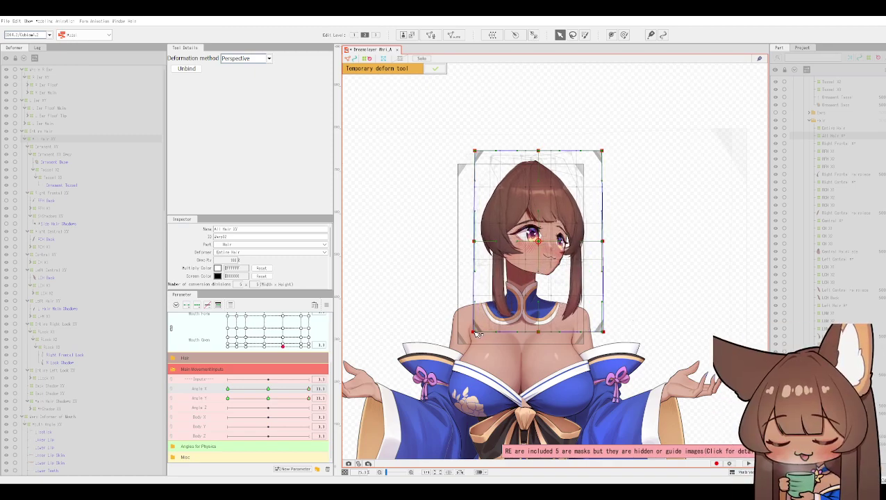
pyautogui.moveTo(602, 150); pyautogui.dragTo(603, 160)
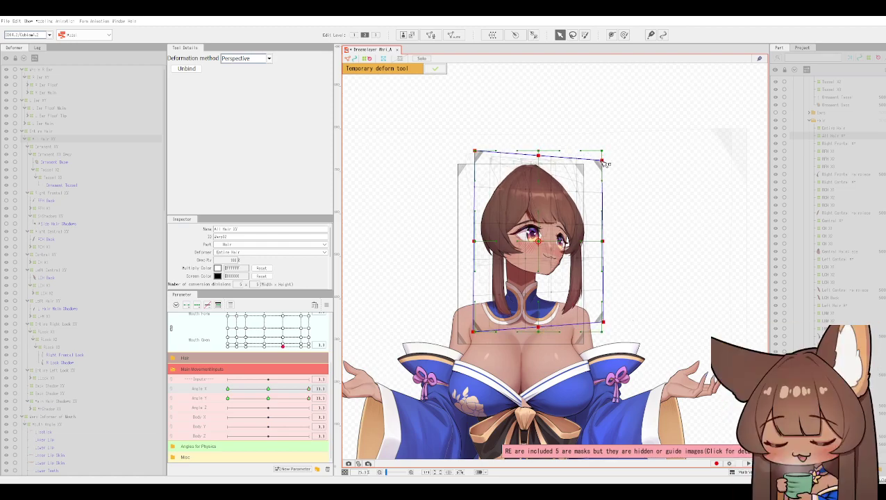
pyautogui.moveTo(478, 154); pyautogui.dragTo(479, 145)
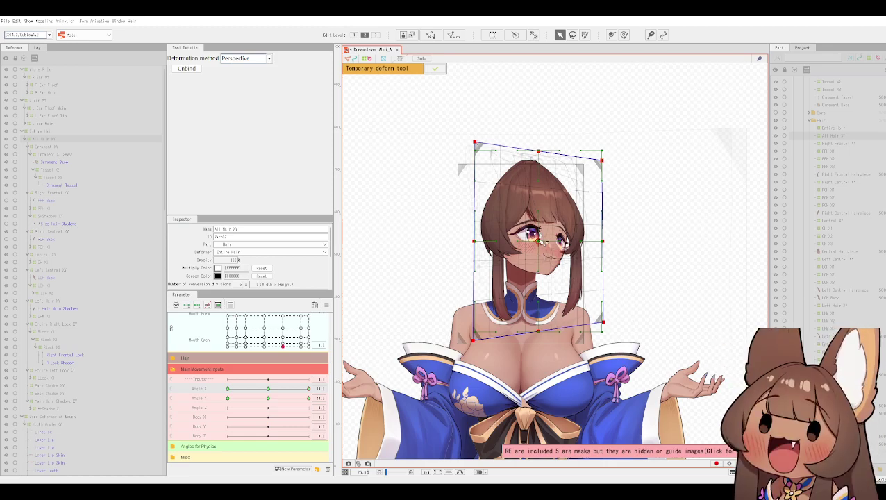
pyautogui.click(435, 70)
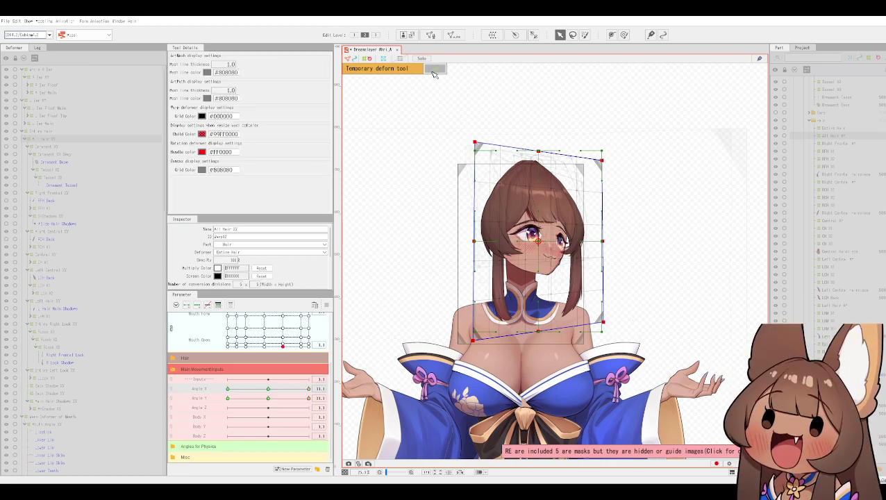
pyautogui.press('Escape')
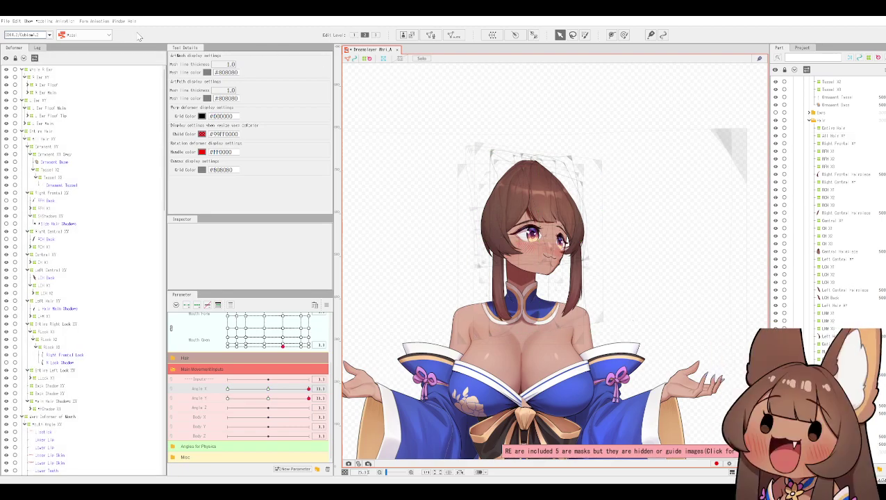
pyautogui.click(45, 22)
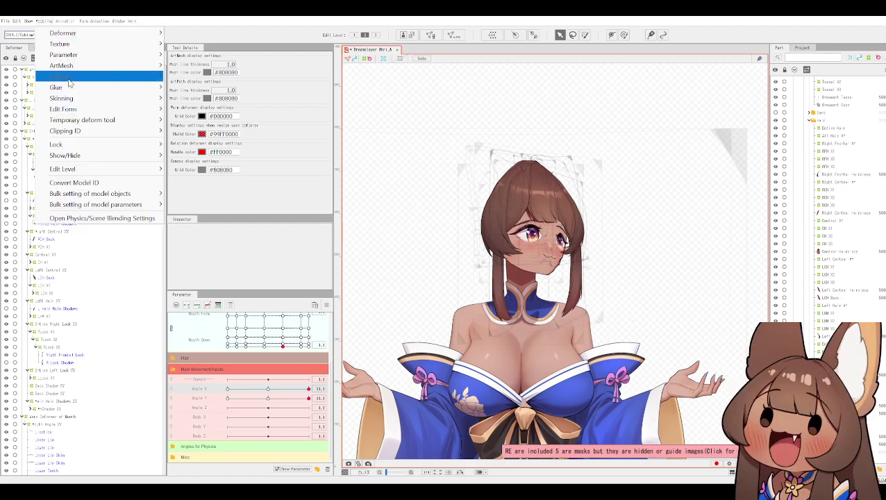
pyautogui.moveTo(100, 122)
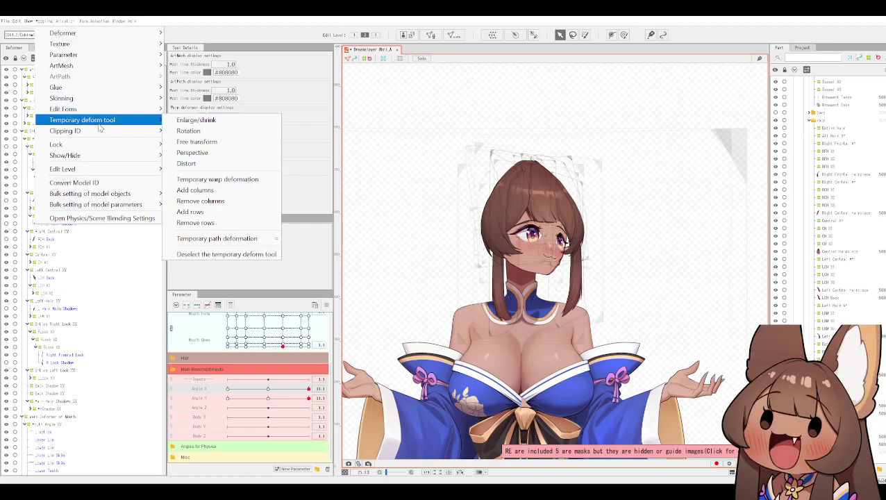
pyautogui.click(236, 164)
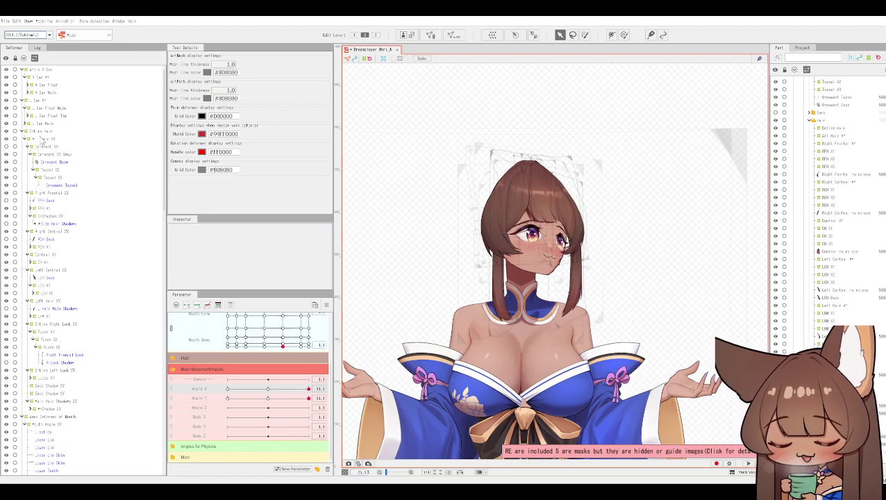
# Apply a temporary Distort deformation to All Hair XY, slanting its top corners toward the near side and its bottom corners toward the far side.
pyautogui.click(43, 138)
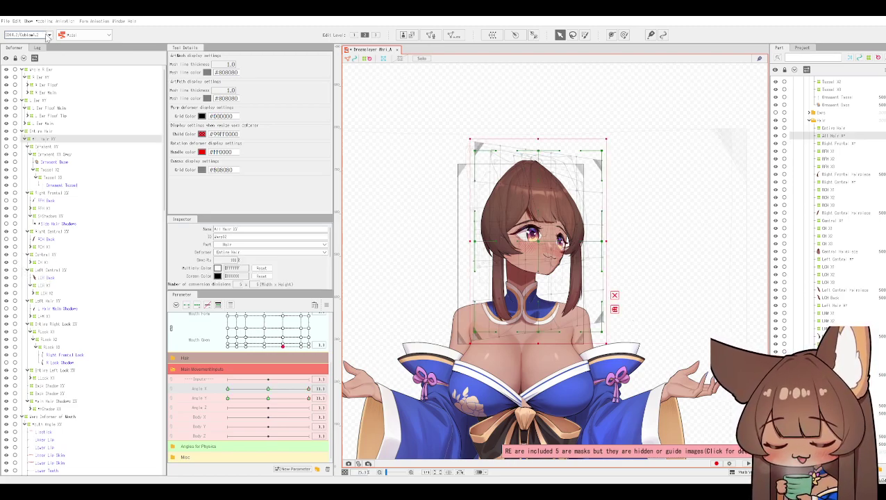
pyautogui.click(43, 21)
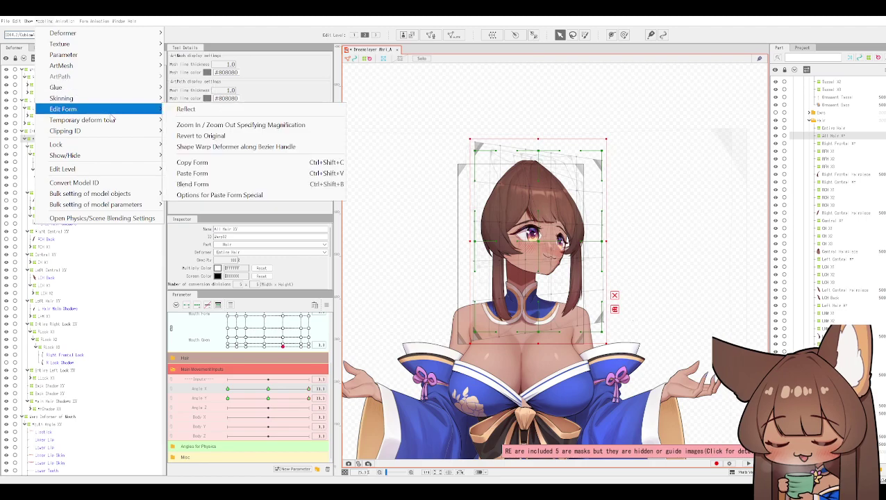
pyautogui.moveTo(111, 120)
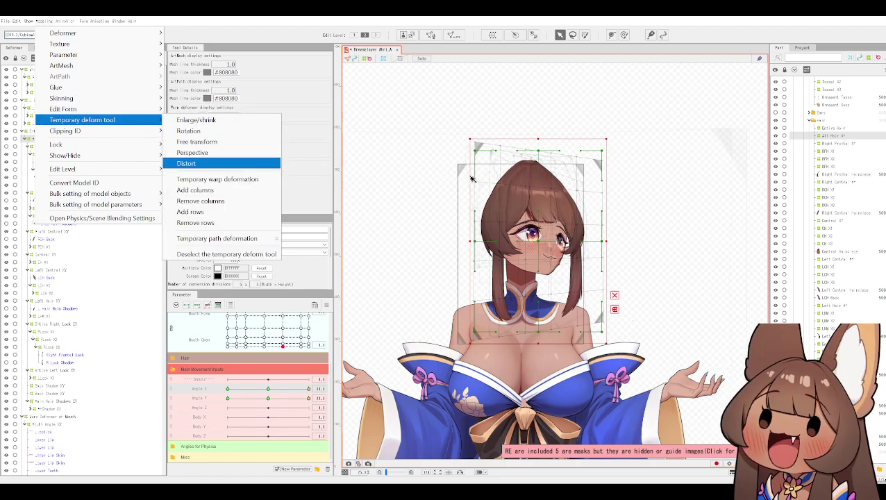
pyautogui.press('Return')
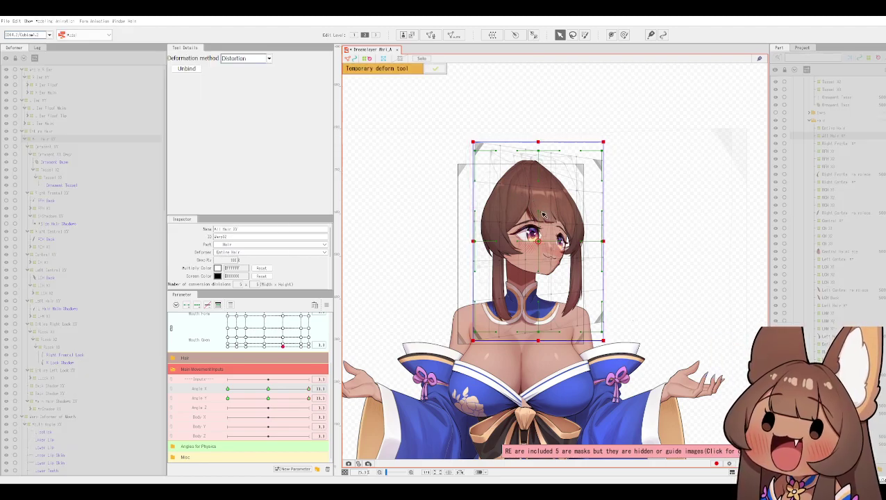
pyautogui.moveTo(473, 341); pyautogui.dragTo(504, 341)
pyautogui.moveTo(473, 142); pyautogui.dragTo(454, 141)
pyautogui.moveTo(603, 142); pyautogui.dragTo(600, 142)
pyautogui.moveTo(602, 341); pyautogui.dragTo(611, 342)
pyautogui.moveTo(502, 341)
pyautogui.mouseDown()
pyautogui.moveTo(521, 340)
pyautogui.moveTo(505, 341)
pyautogui.mouseUp()
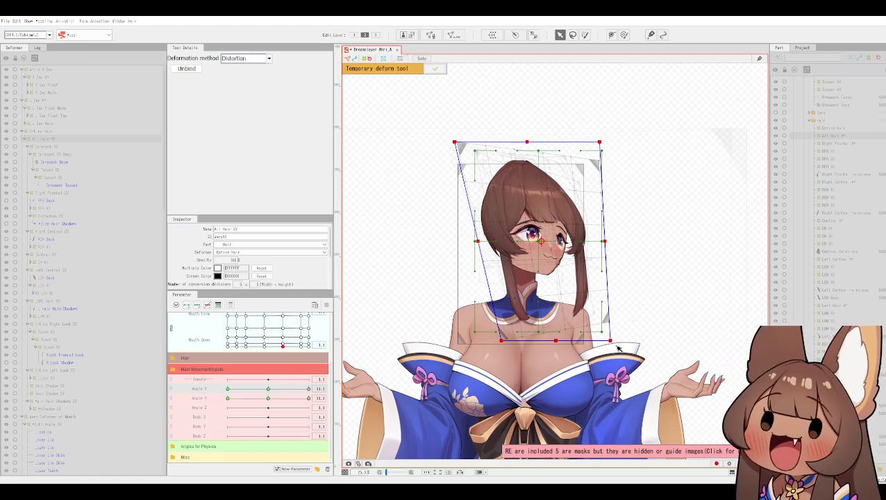
pyautogui.moveTo(611, 342); pyautogui.dragTo(622, 341)
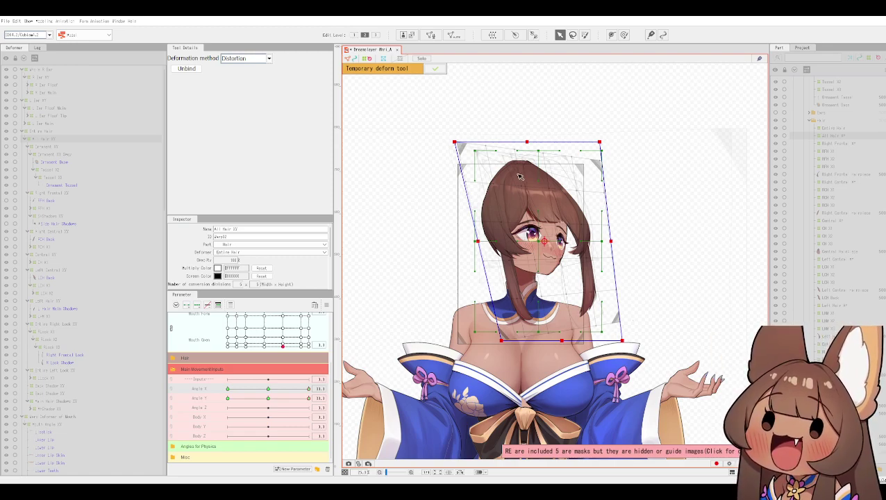
pyautogui.click(435, 69)
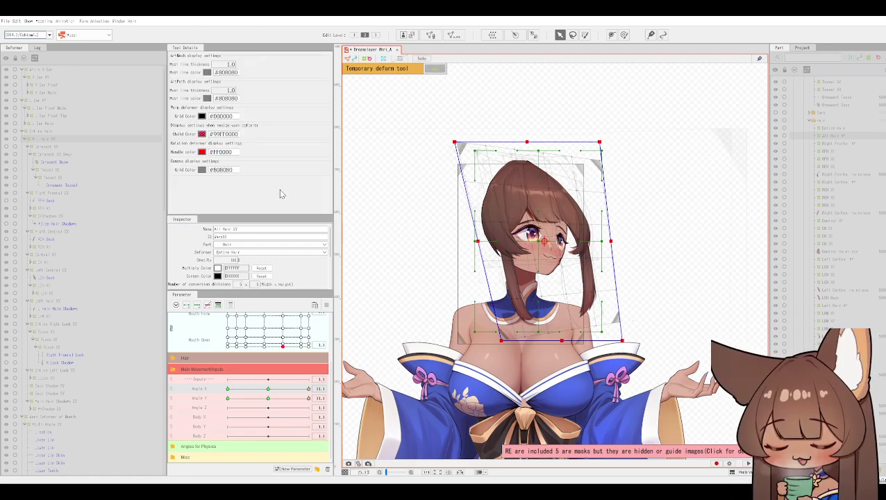
pyautogui.moveTo(309, 402)
pyautogui.mouseDown()
pyautogui.moveTo(254, 404)
pyautogui.moveTo(306, 393)
pyautogui.moveTo(227, 390)
pyautogui.moveTo(318, 396)
pyautogui.mouseUp()
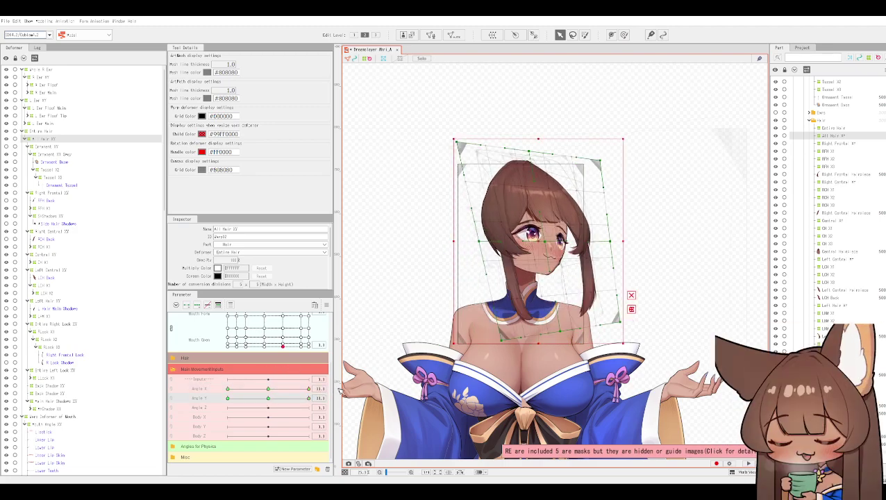
# Try pulling the middle point and lower corner of the All Hair XY grid's far edge inward.
pyautogui.scroll(2, 455, 316)
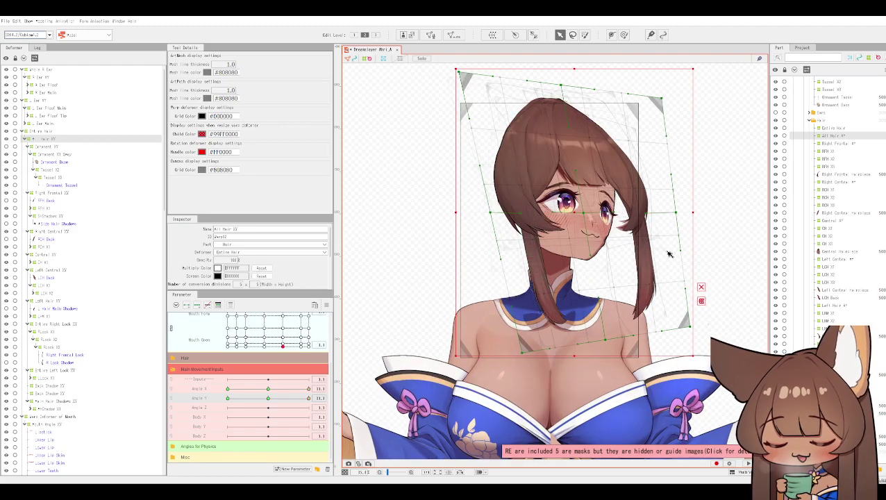
pyautogui.moveTo(683, 219); pyautogui.dragTo(660, 222)
pyautogui.moveTo(696, 332); pyautogui.dragTo(678, 339)
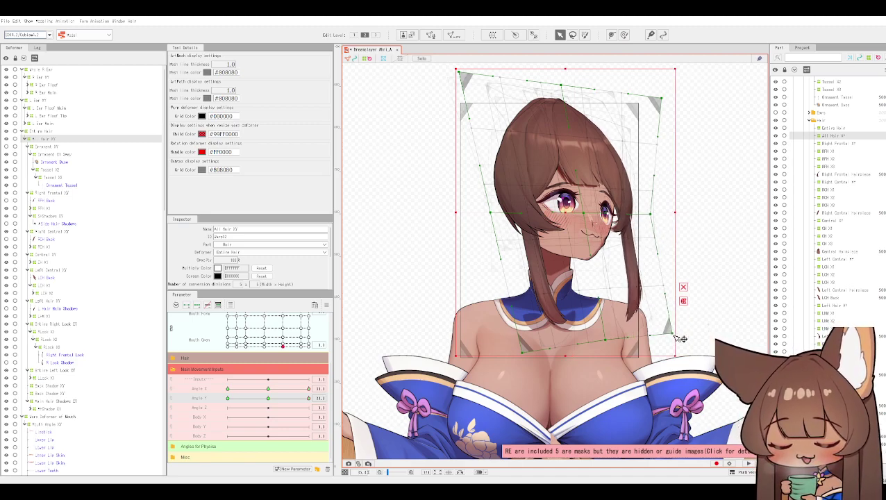
pyautogui.hotkey('ctrl', 'z')
pyautogui.hotkey('ctrl', 'z')
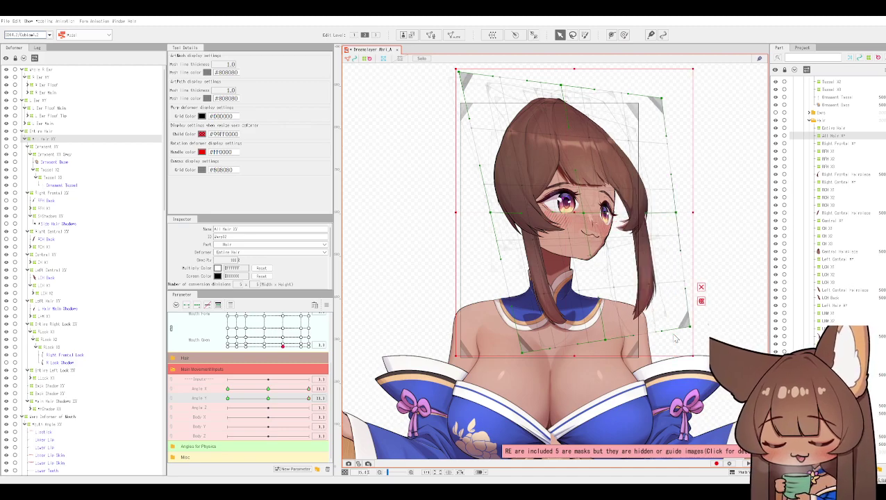
# Narrow the whole All Hair XY grid slightly from its far side, and check the ornament, tassel and Right Frontal XY deformers.
pyautogui.moveTo(694, 216); pyautogui.dragTo(680, 217)
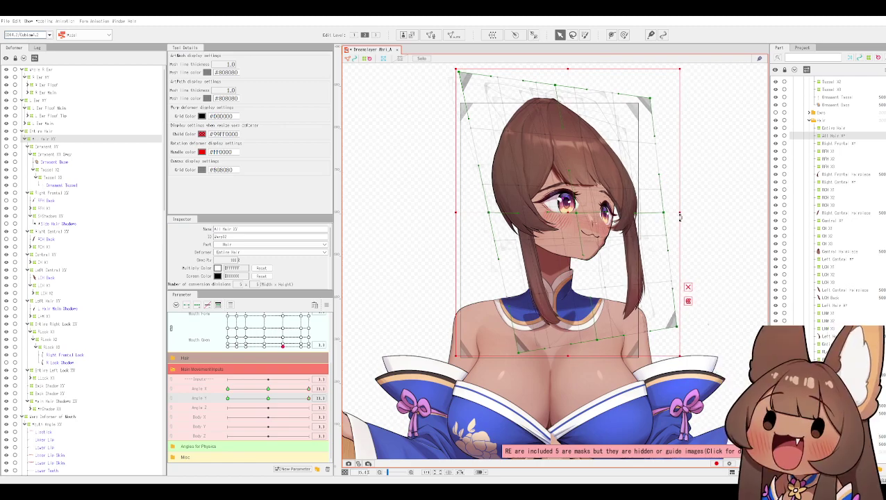
pyautogui.click(49, 154)
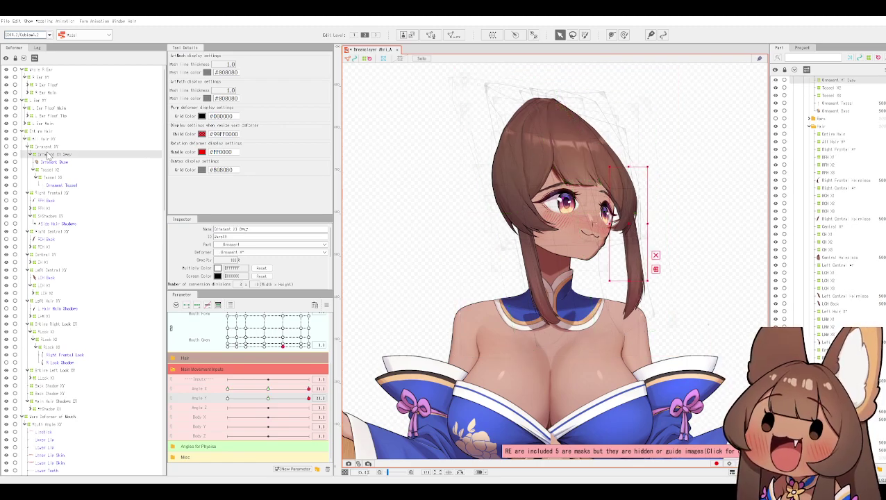
pyautogui.click(48, 169)
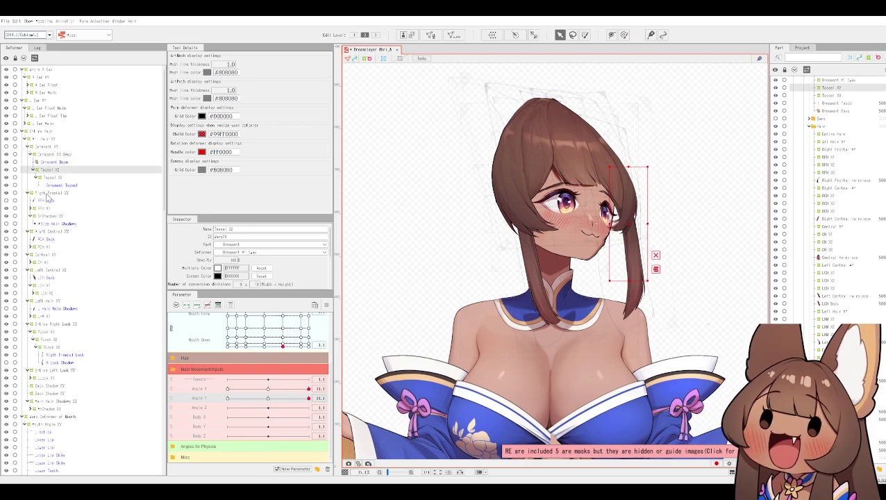
pyautogui.click(50, 192)
pyautogui.moveTo(407, 203); pyautogui.dragTo(391, 295)
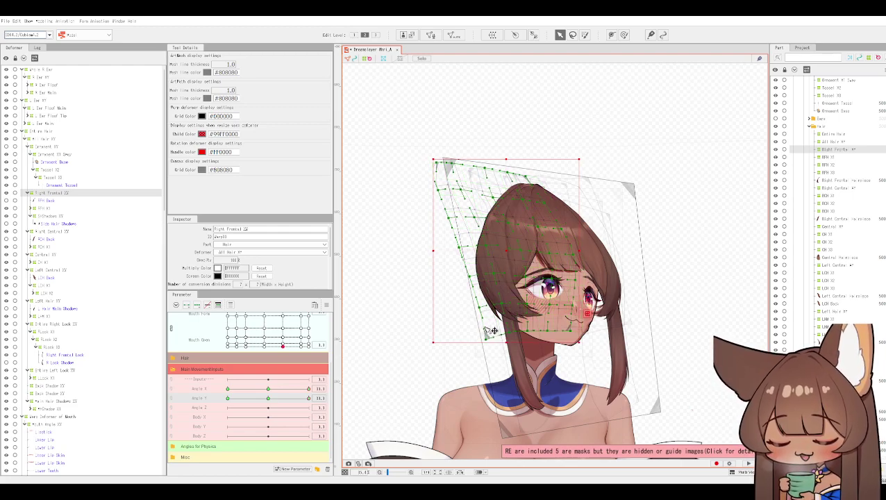
pyautogui.scroll(-1, 50, 325)
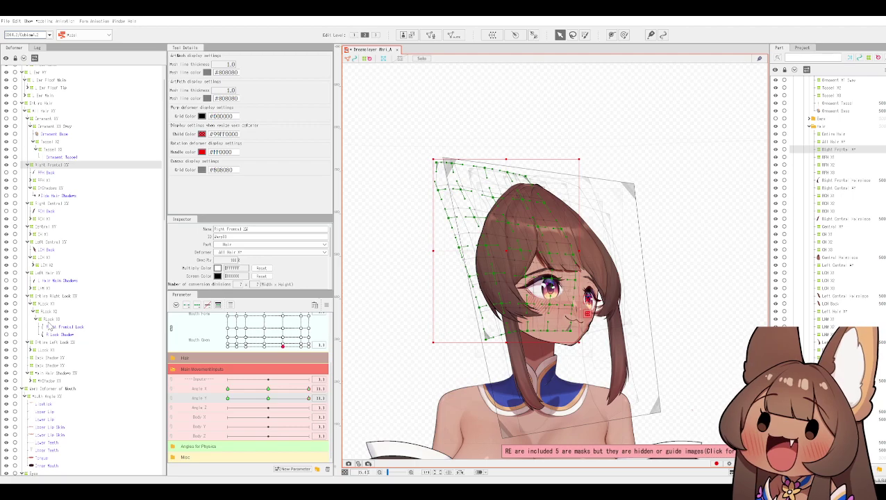
# Apply a temporary Distort deformation to Entire Right Lock XY, slanting its top corners toward the face and bottom corners outward, and touch up its points.
pyautogui.click(55, 297)
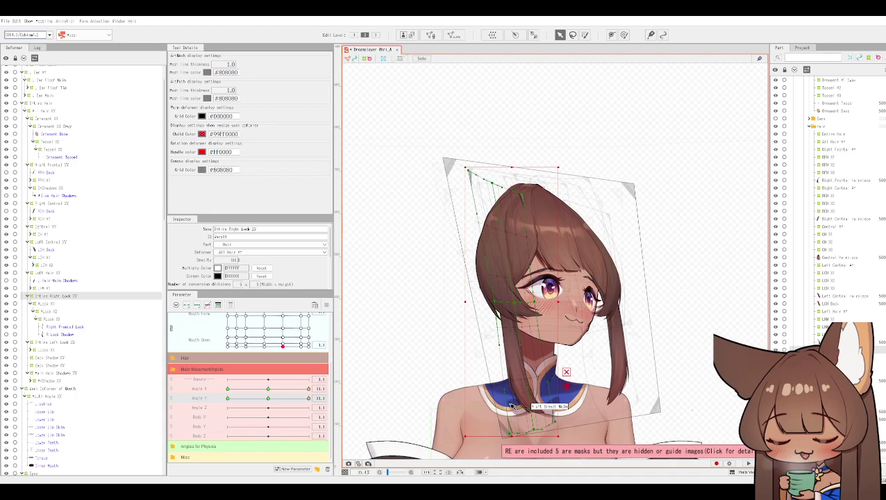
pyautogui.click(45, 21)
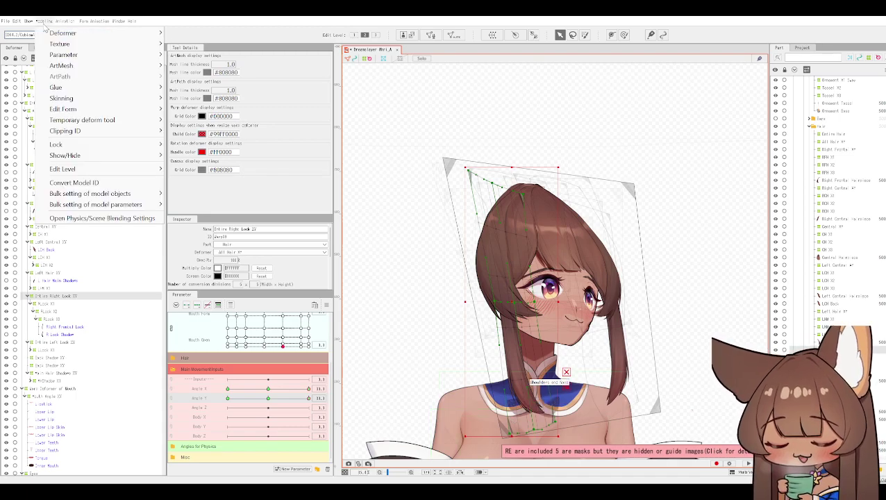
pyautogui.moveTo(99, 141)
pyautogui.moveTo(106, 122)
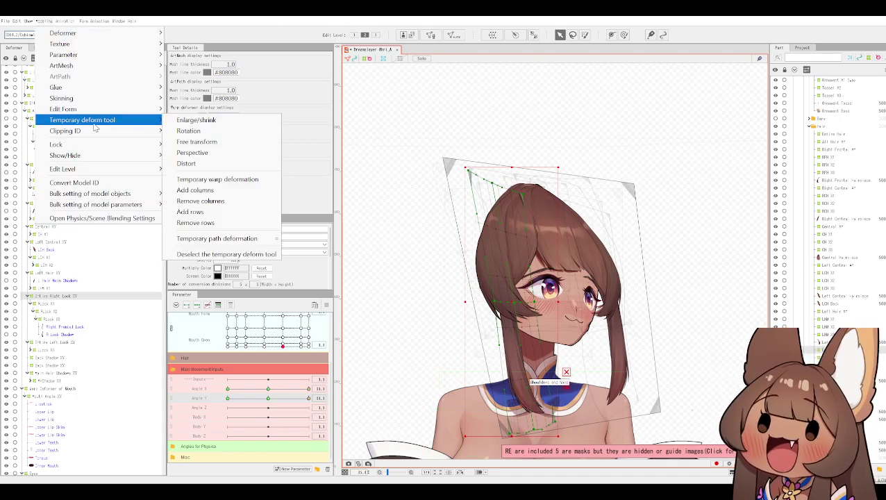
pyautogui.press('Return')
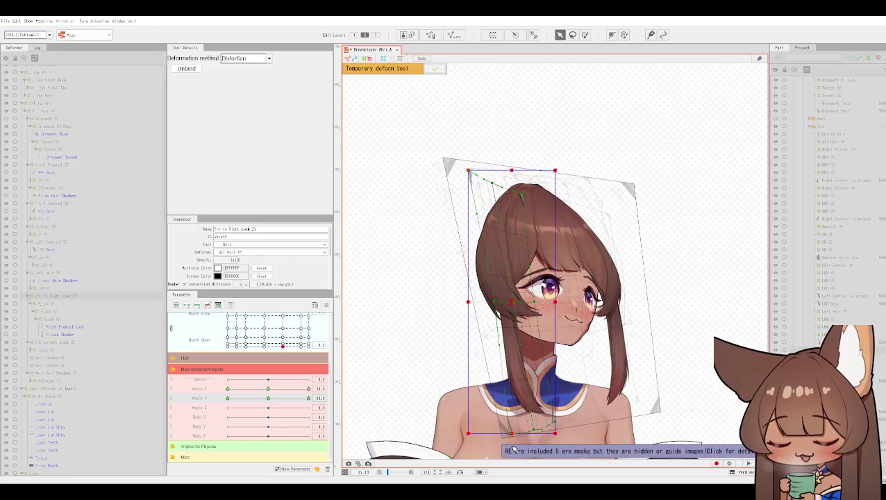
pyautogui.moveTo(474, 435); pyautogui.dragTo(499, 436)
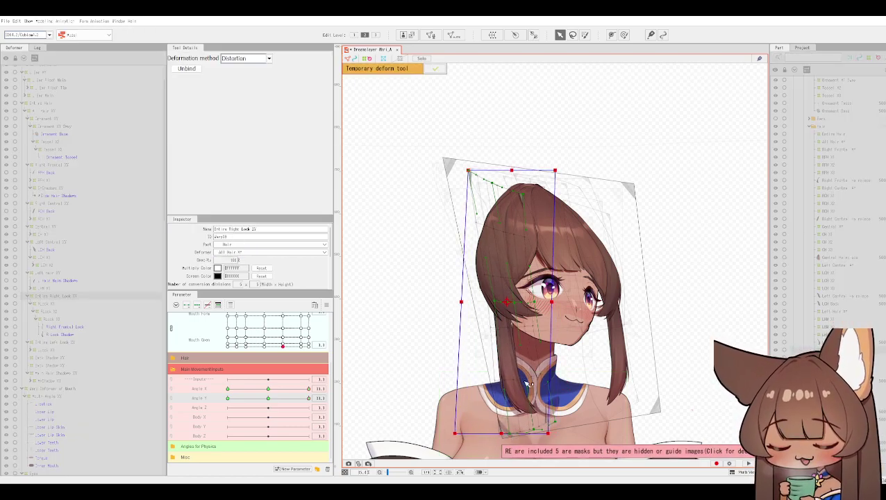
pyautogui.moveTo(557, 173); pyautogui.dragTo(565, 172)
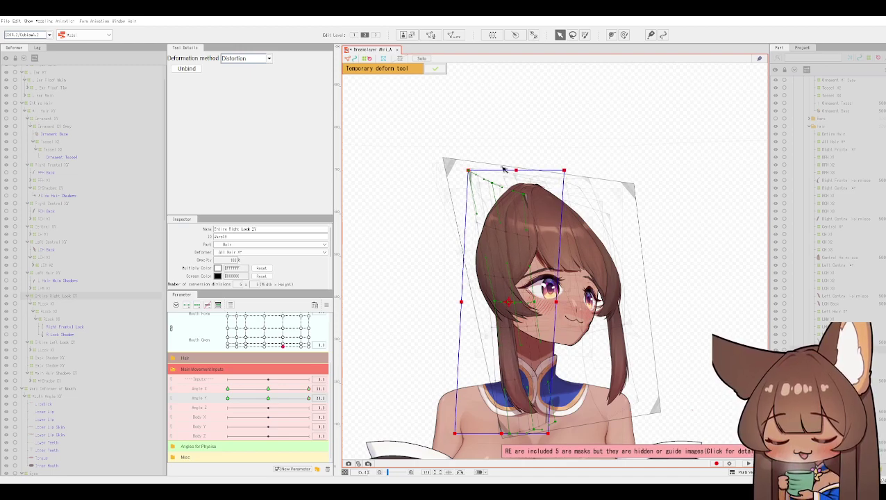
pyautogui.moveTo(470, 173); pyautogui.dragTo(485, 171)
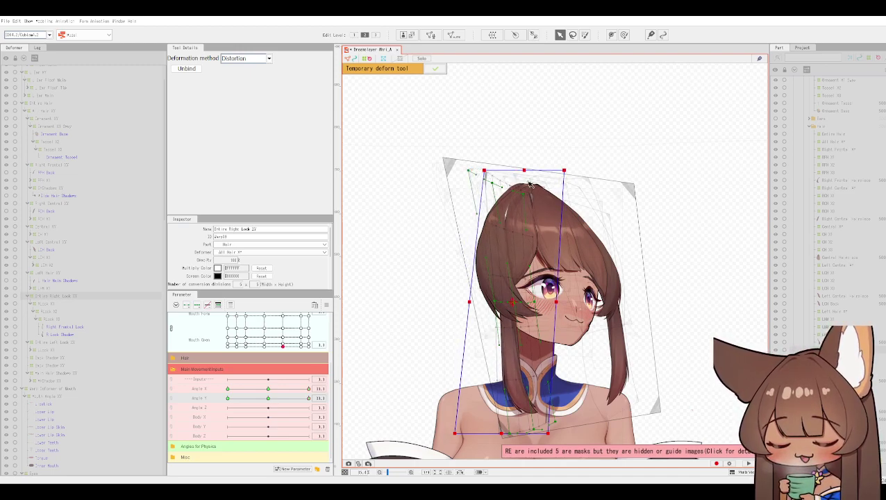
pyautogui.moveTo(568, 174); pyautogui.dragTo(578, 182)
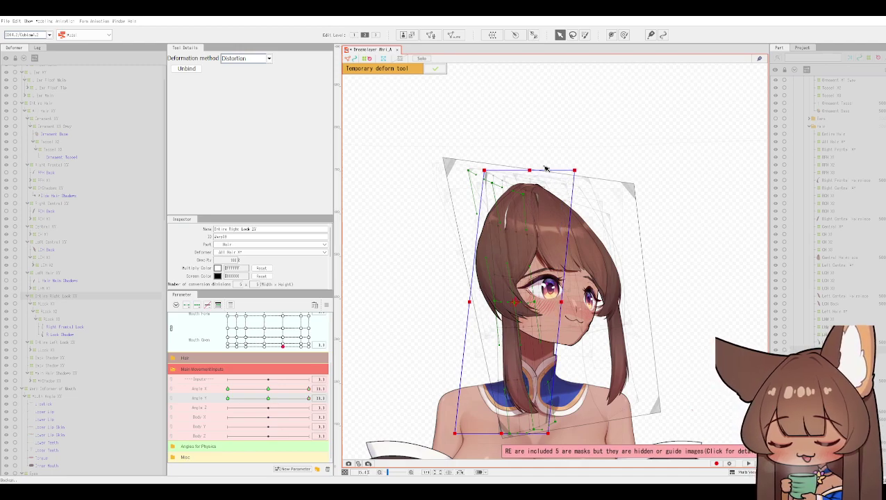
pyautogui.click(435, 70)
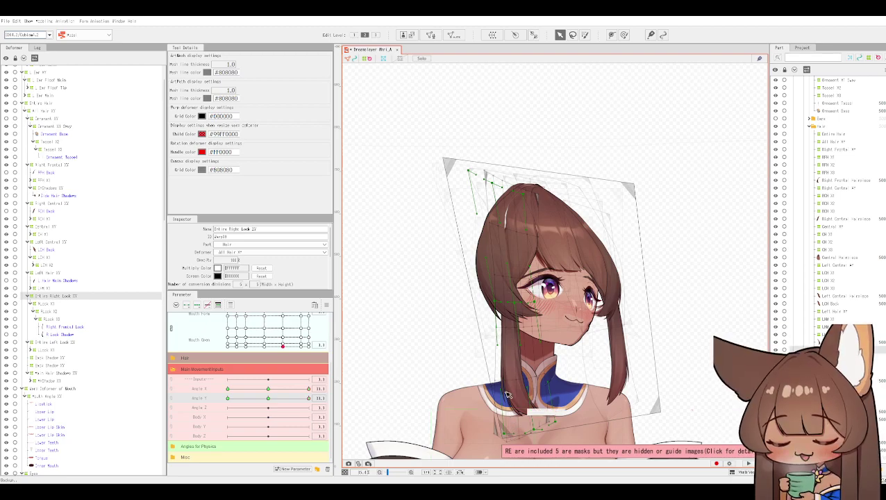
pyautogui.moveTo(312, 401); pyautogui.dragTo(335, 394)
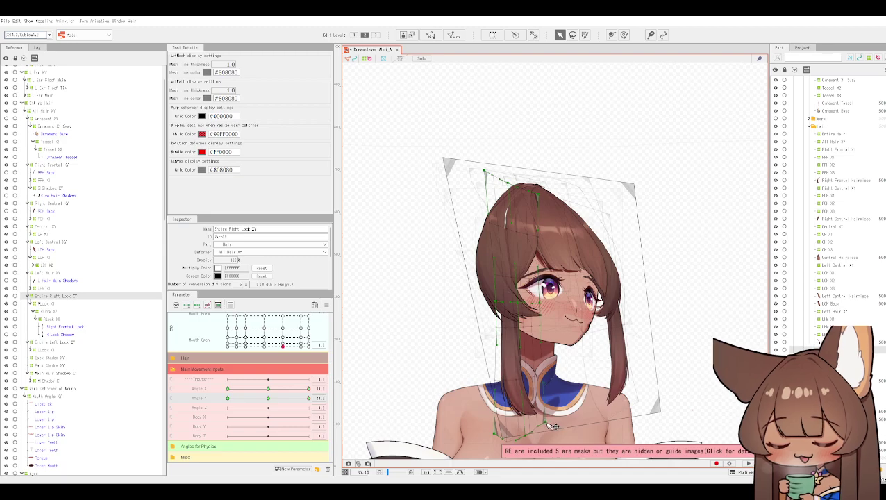
pyautogui.click(529, 440)
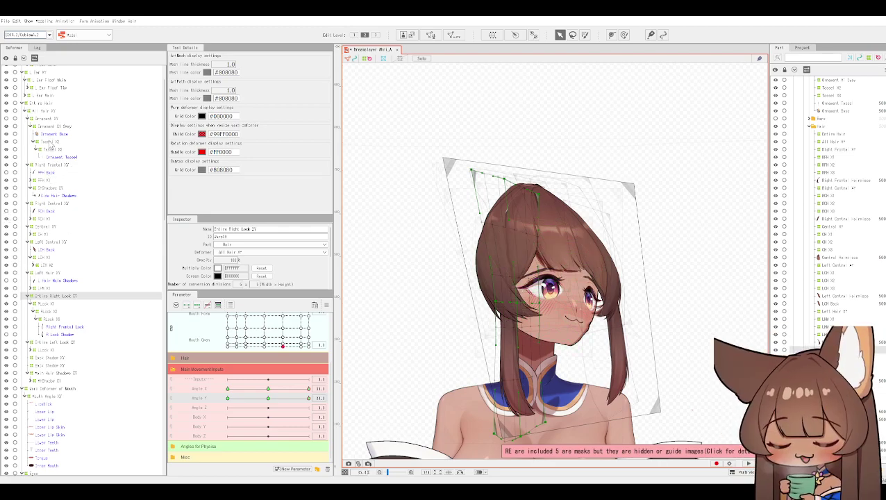
# Pull the upper outer corner of the Right Frontal XY grid slightly further outward from the head.
pyautogui.click(54, 166)
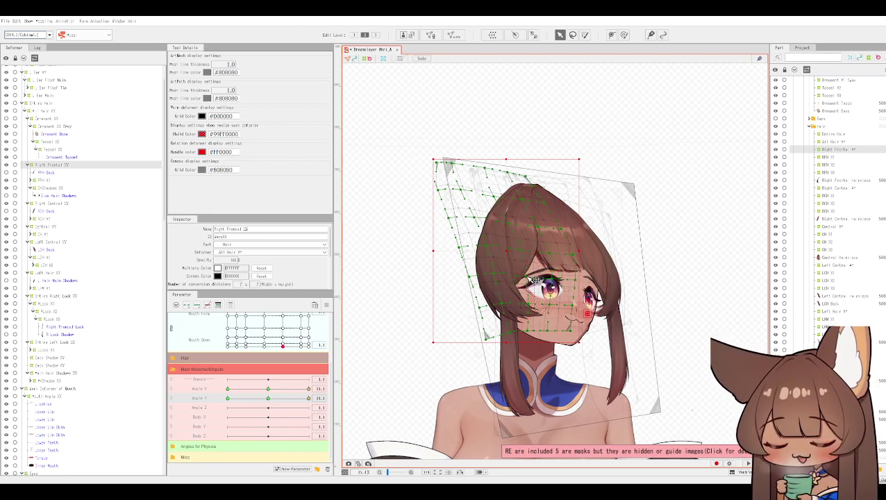
pyautogui.click(532, 279)
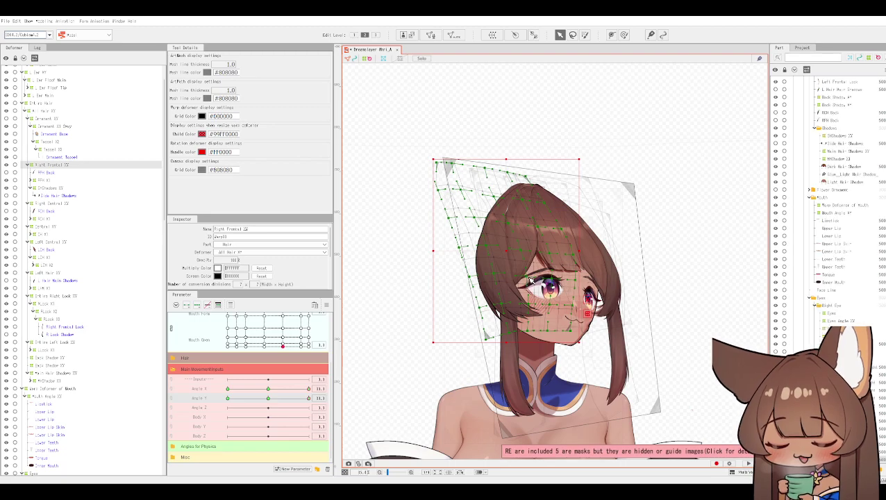
pyautogui.scroll(3, 531, 278)
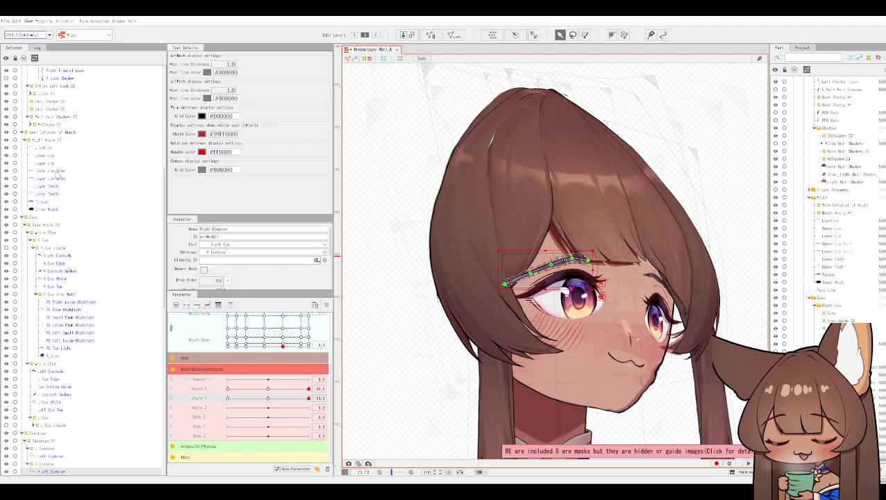
pyautogui.scroll(3, 49, 147)
pyautogui.scroll(3, 48, 147)
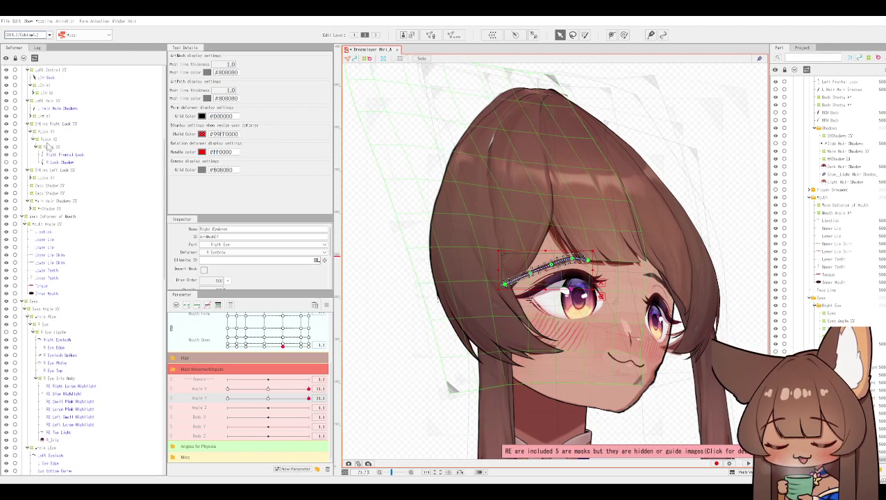
pyautogui.click(49, 115)
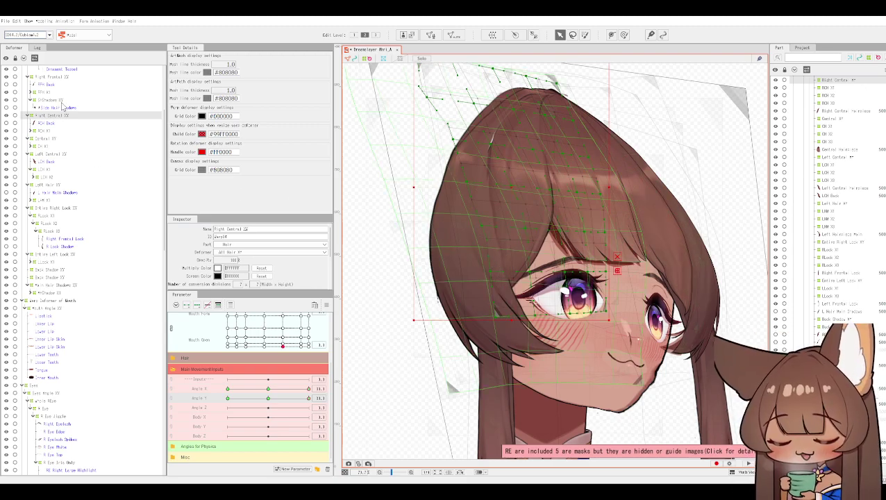
pyautogui.scroll(3, 73, 123)
pyautogui.click(59, 133)
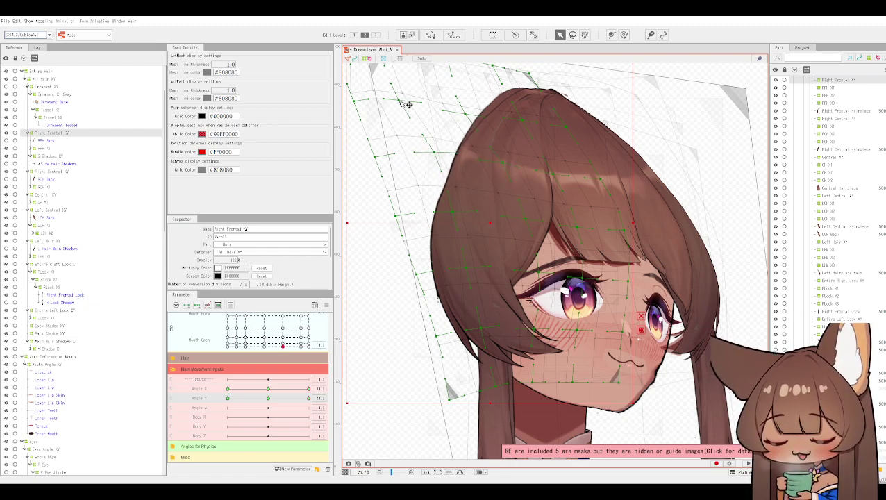
pyautogui.moveTo(450, 95); pyautogui.dragTo(463, 174)
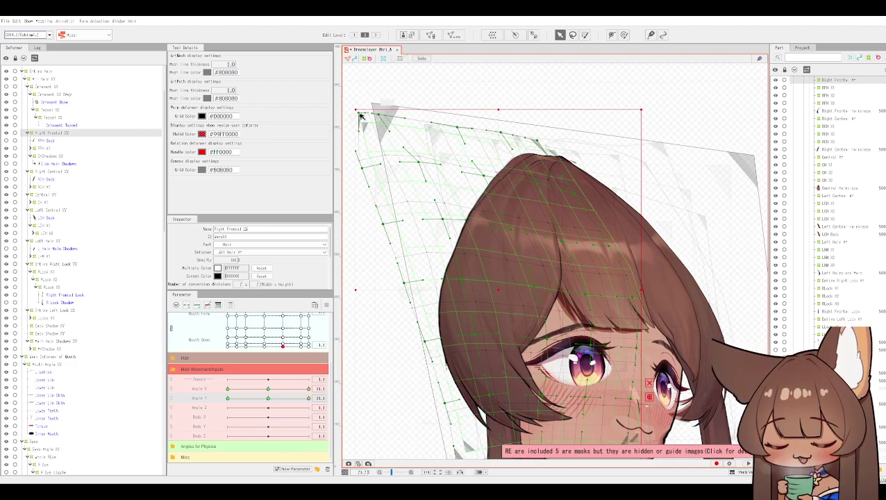
pyautogui.moveTo(359, 117); pyautogui.dragTo(351, 117)
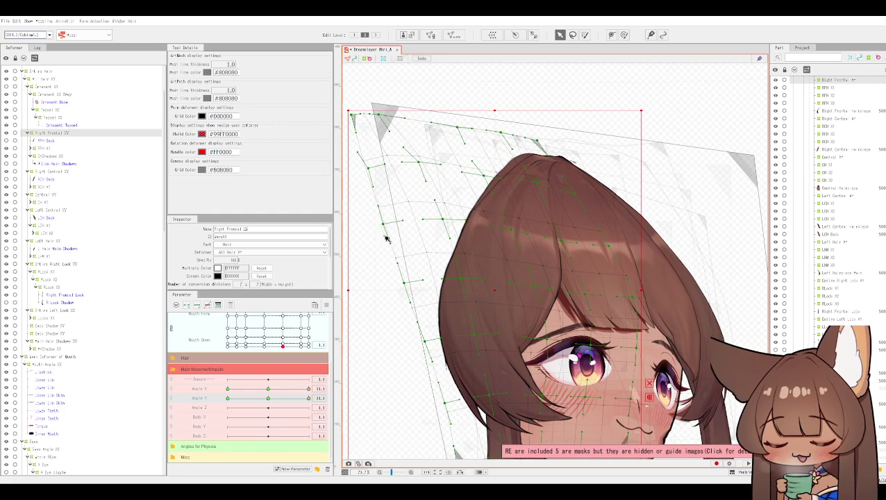
pyautogui.scroll(-3, 391, 229)
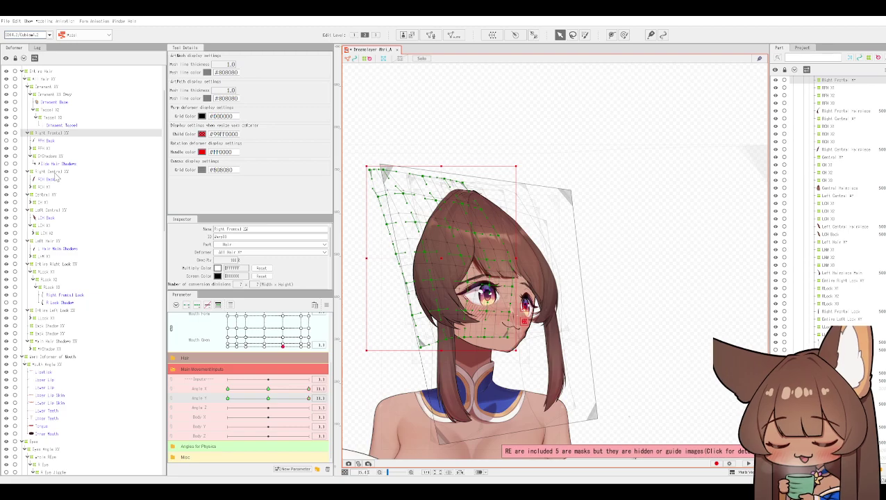
# Nudge the upper outer corner of the Right Central XY grid inward and pull its lower outer corner outward.
pyautogui.scroll(2, 387, 258)
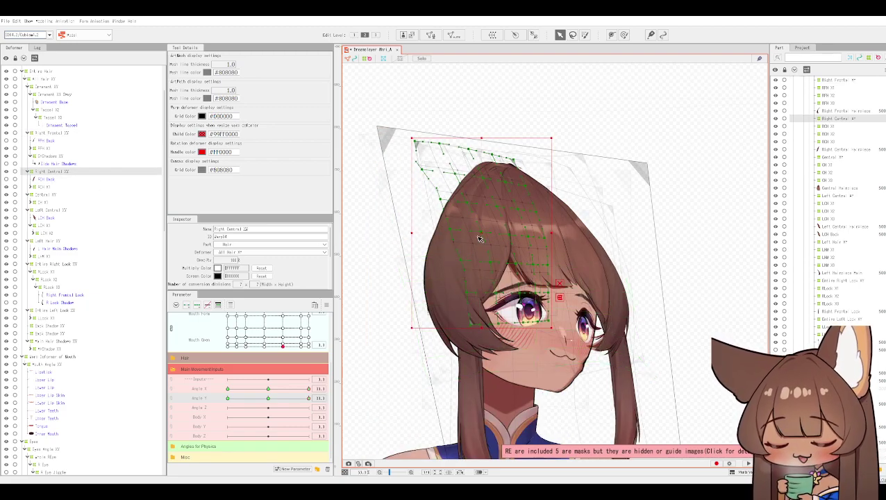
pyautogui.scroll(4, 485, 230)
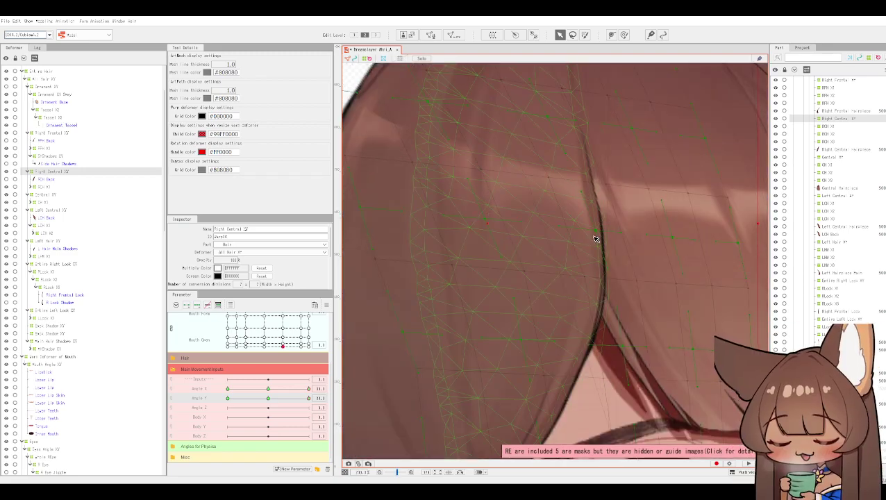
pyautogui.scroll(-3, 599, 235)
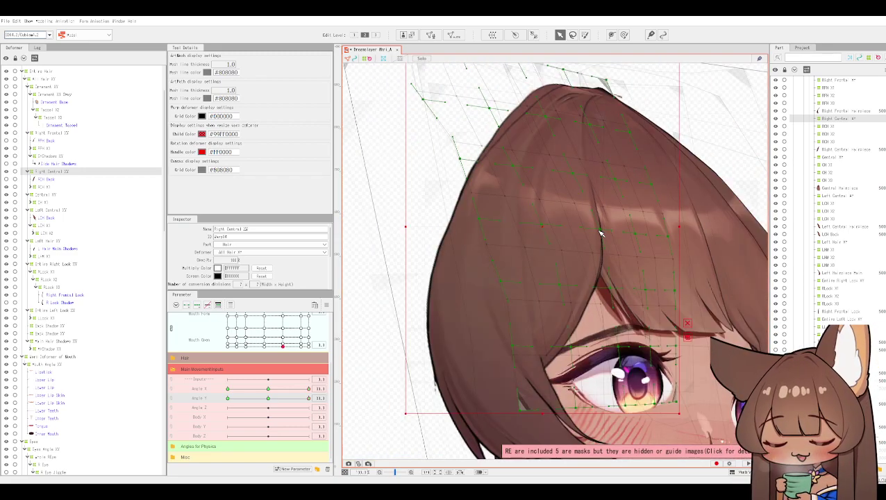
pyautogui.scroll(3, 563, 228)
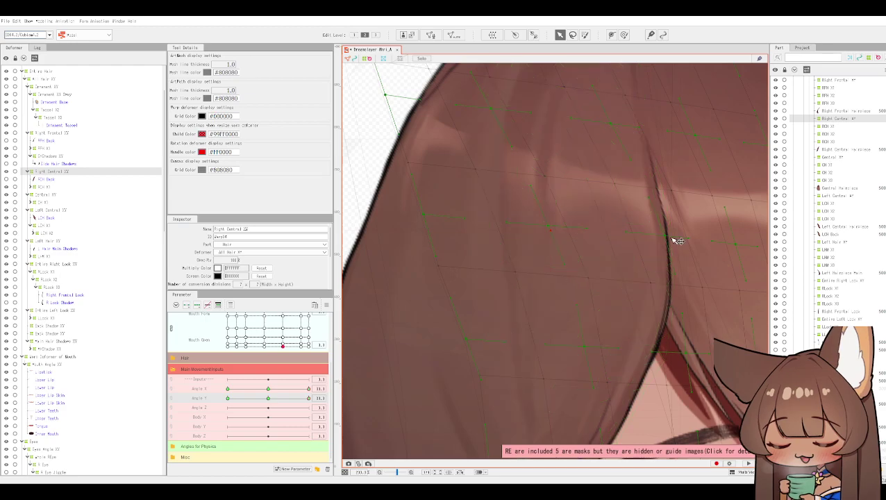
pyautogui.scroll(-2, 668, 241)
pyautogui.scroll(-3, 663, 246)
pyautogui.scroll(-2, 654, 249)
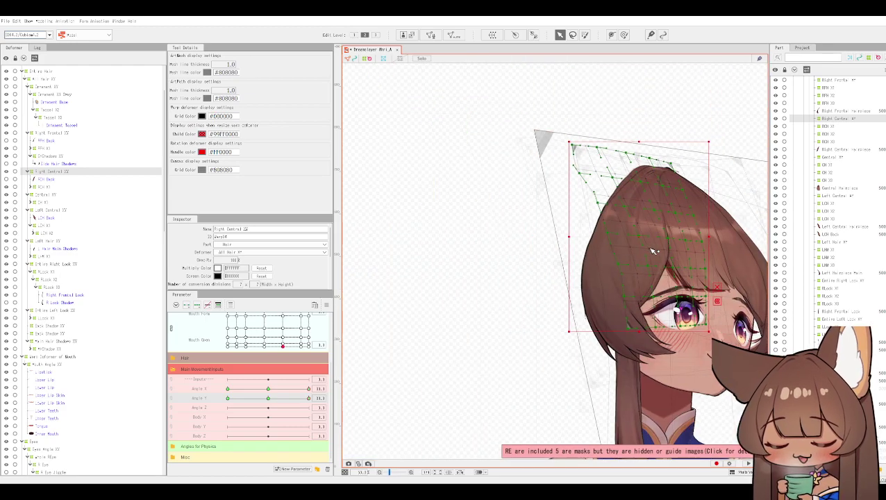
pyautogui.scroll(2, 650, 251)
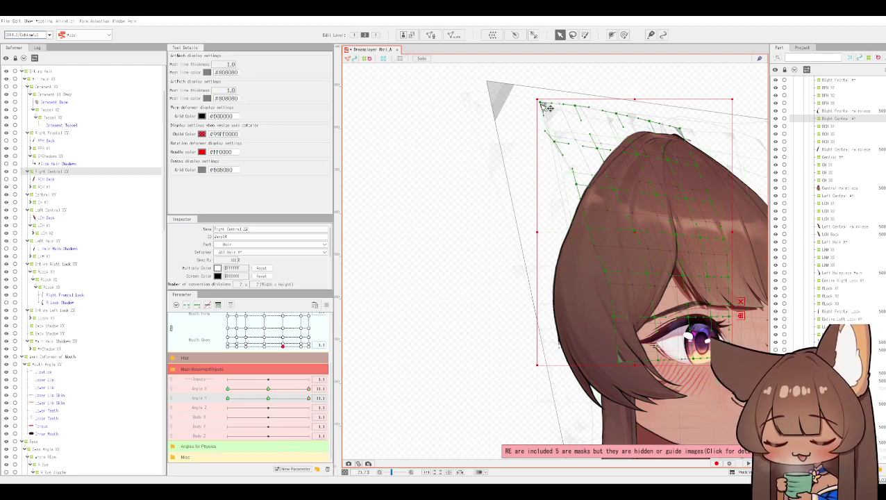
pyautogui.moveTo(547, 108); pyautogui.dragTo(552, 108)
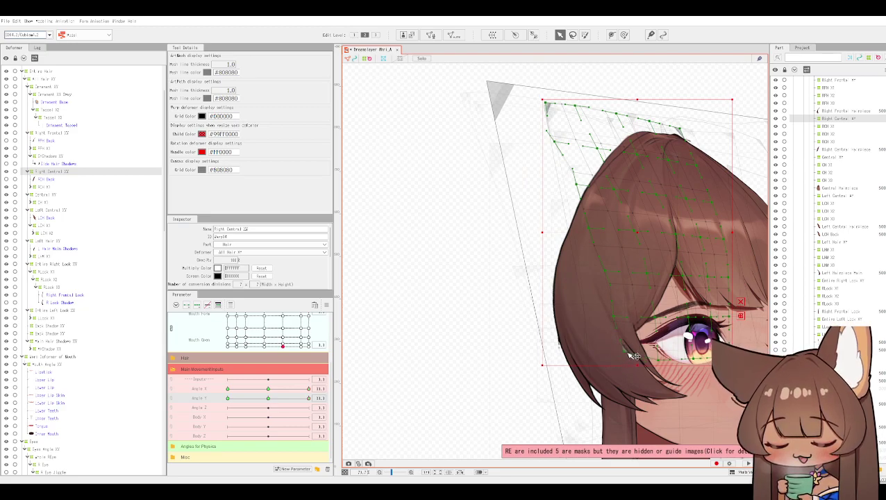
pyautogui.moveTo(629, 361); pyautogui.dragTo(628, 358)
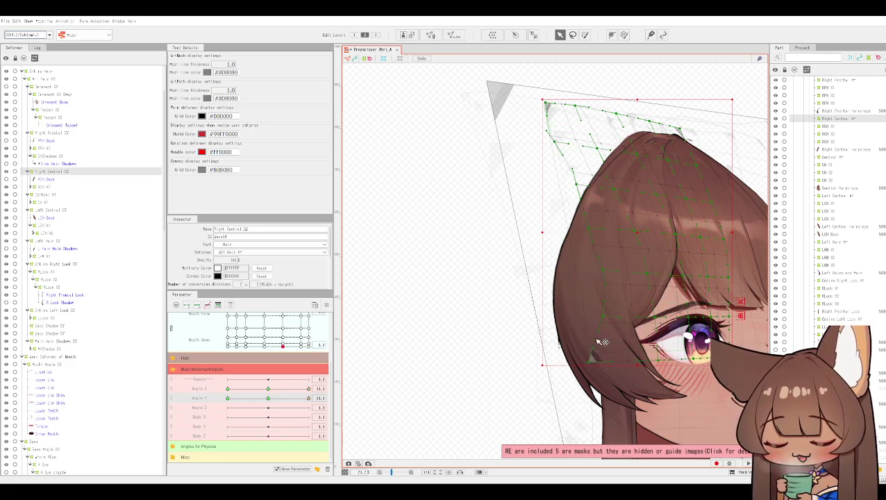
# Shift a point on the Right Central XY grid's top edge slightly up and outward.
pyautogui.moveTo(697, 219); pyautogui.dragTo(644, 253)
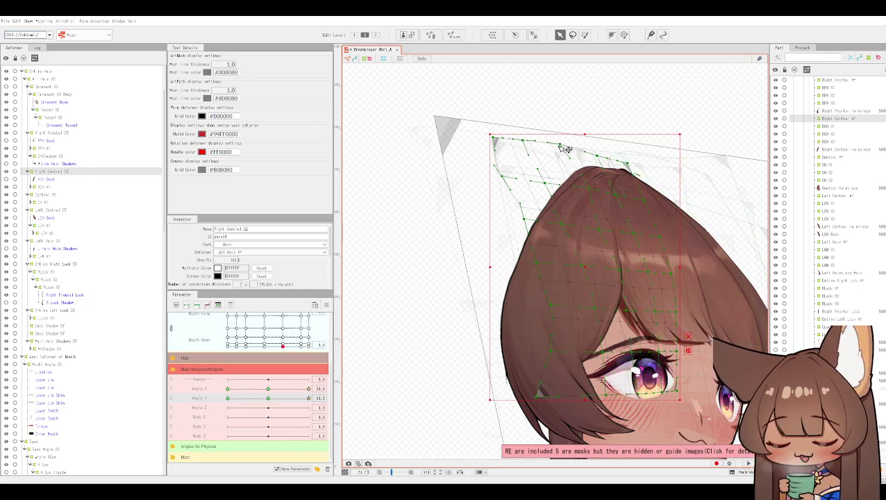
pyautogui.moveTo(608, 162)
pyautogui.mouseDown()
pyautogui.moveTo(594, 150)
pyautogui.moveTo(601, 157)
pyautogui.mouseUp()
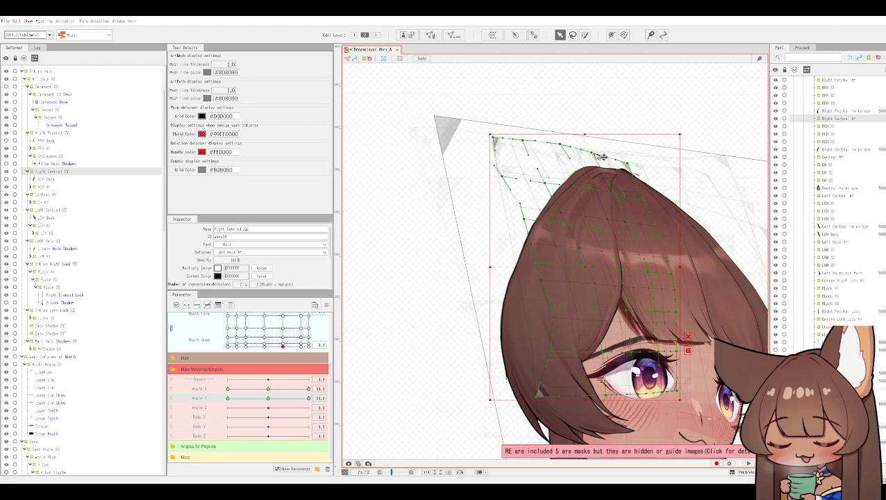
pyautogui.scroll(-3, 618, 199)
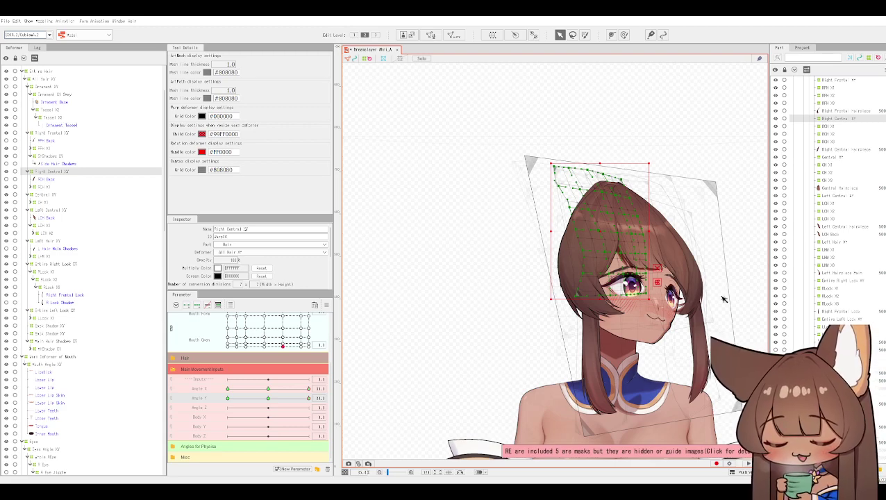
# Pull the far-side edge points of the Central XY grid slightly inward.
pyautogui.click(32, 196)
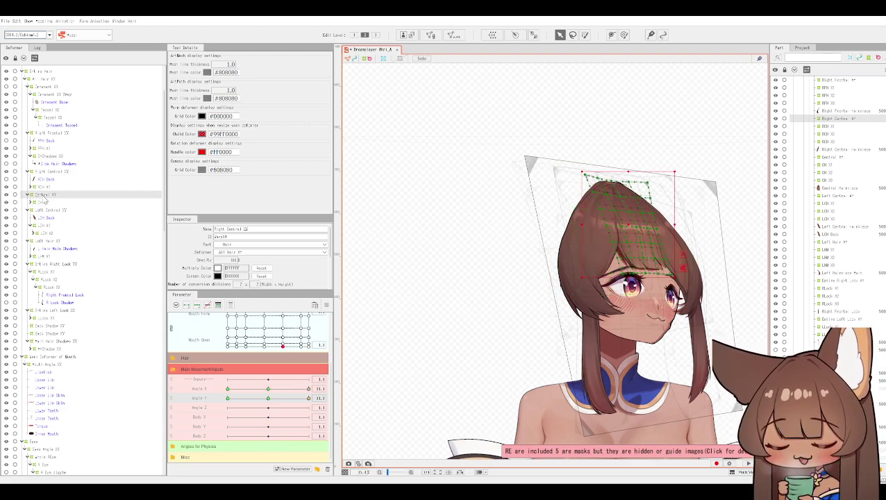
pyautogui.scroll(4, 729, 278)
pyautogui.moveTo(691, 273); pyautogui.dragTo(550, 317)
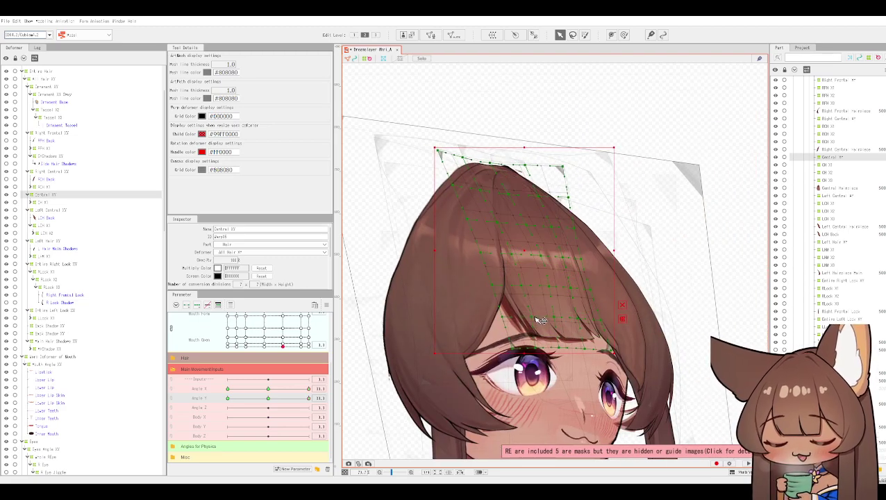
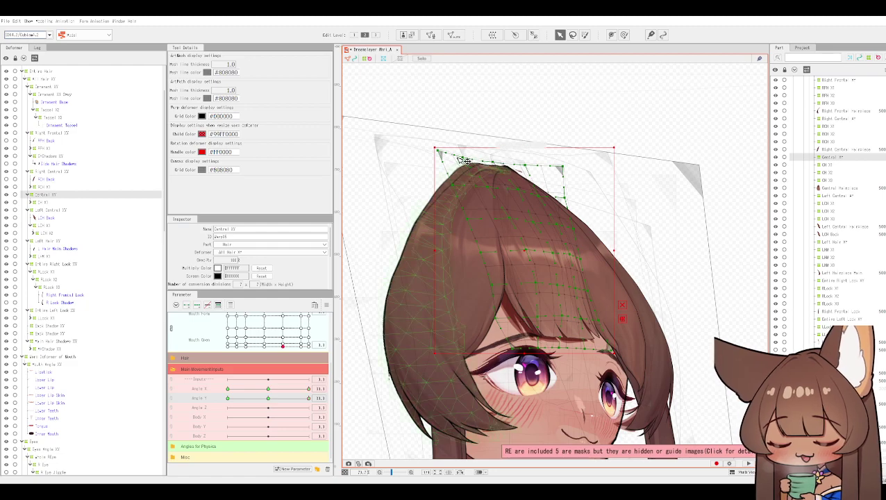
pyautogui.scroll(-2, 495, 309)
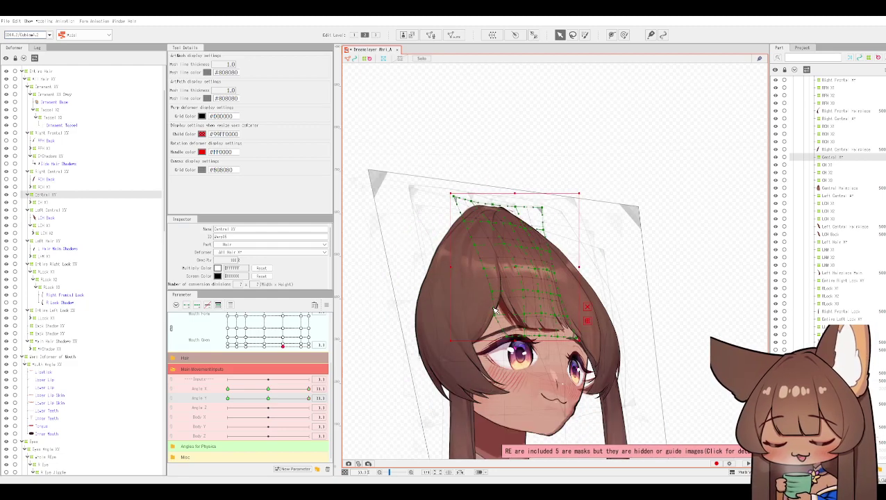
# Pull the lower inner corner of the Right Central XY grid slightly toward the far side of the face.
pyautogui.scroll(2, 480, 309)
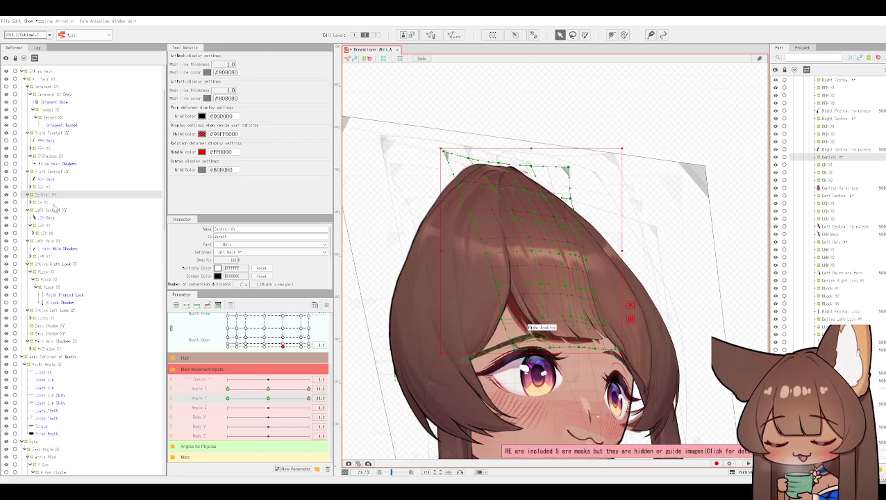
pyautogui.click(46, 172)
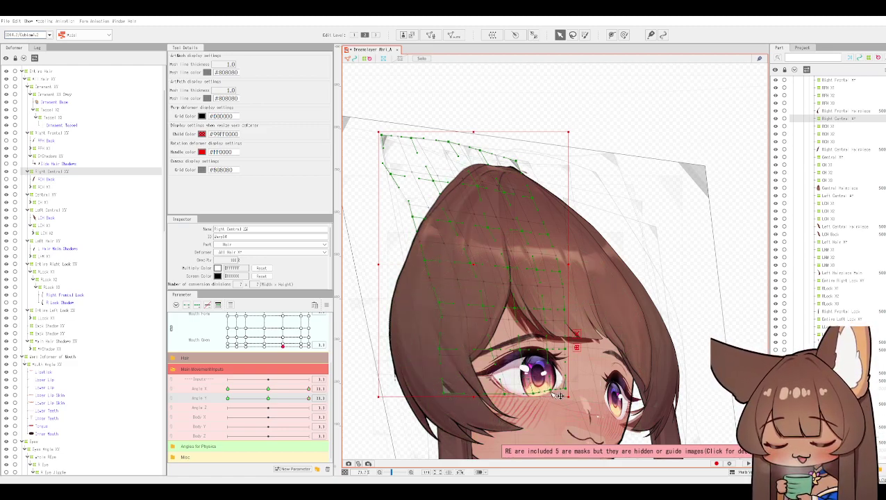
pyautogui.moveTo(566, 389); pyautogui.dragTo(572, 388)
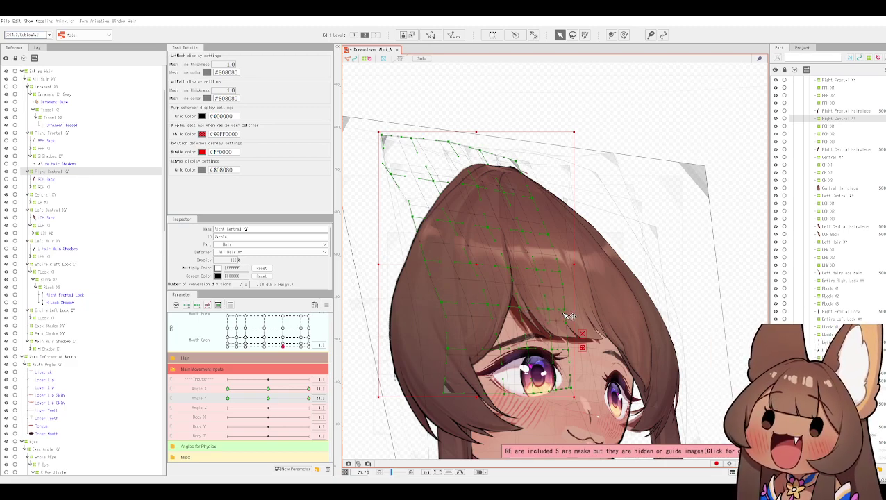
pyautogui.click(561, 274)
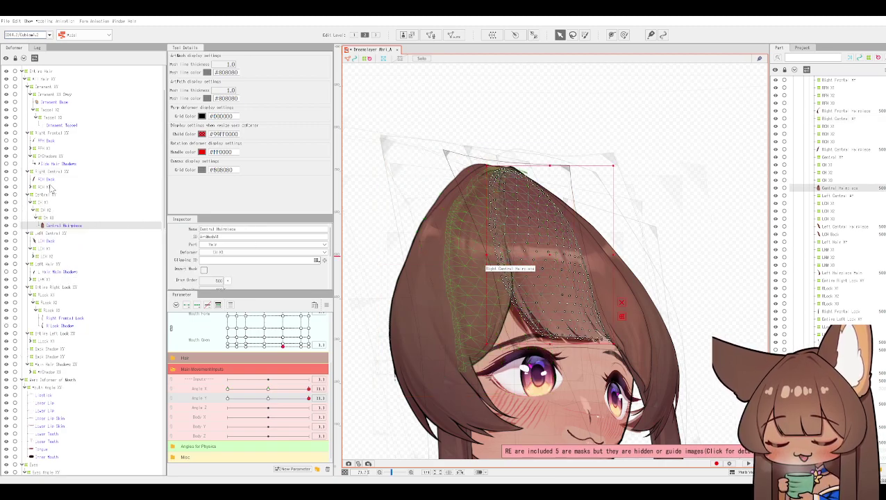
pyautogui.click(95, 174)
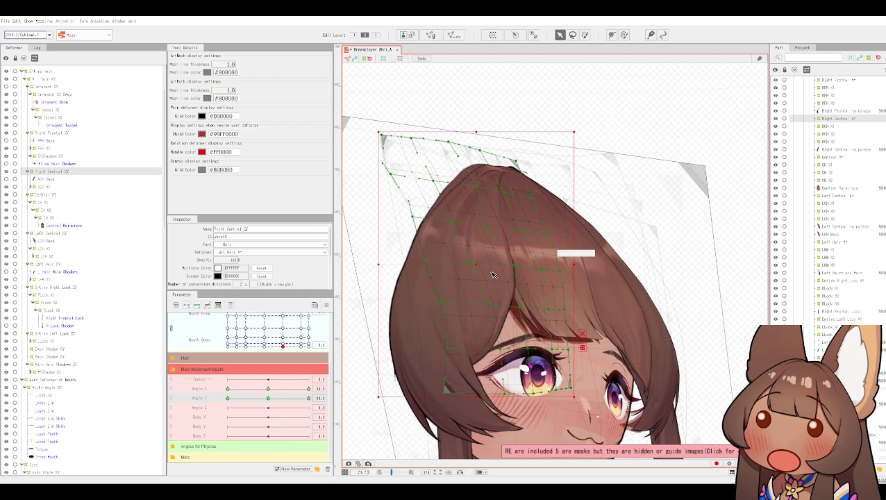
# Shift the middle points of the Right Central XY grid's top edge slightly toward its upper outer corner.
pyautogui.scroll(3, 469, 264)
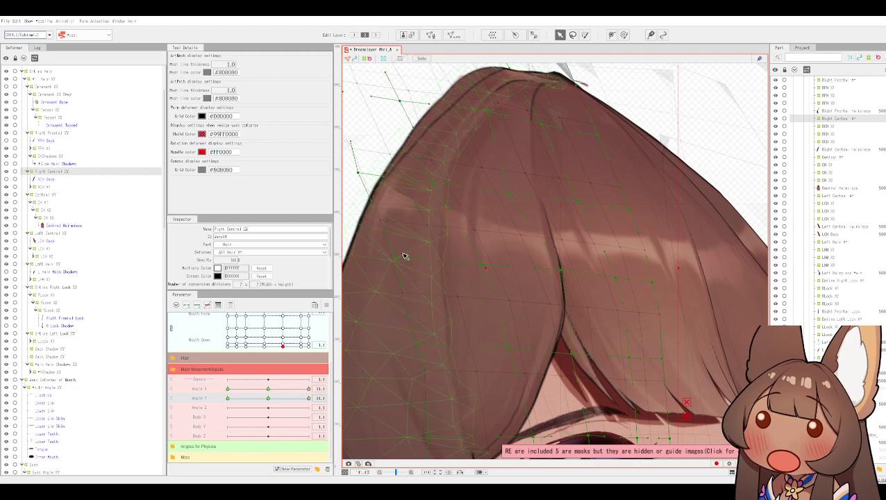
pyautogui.scroll(-2, 419, 223)
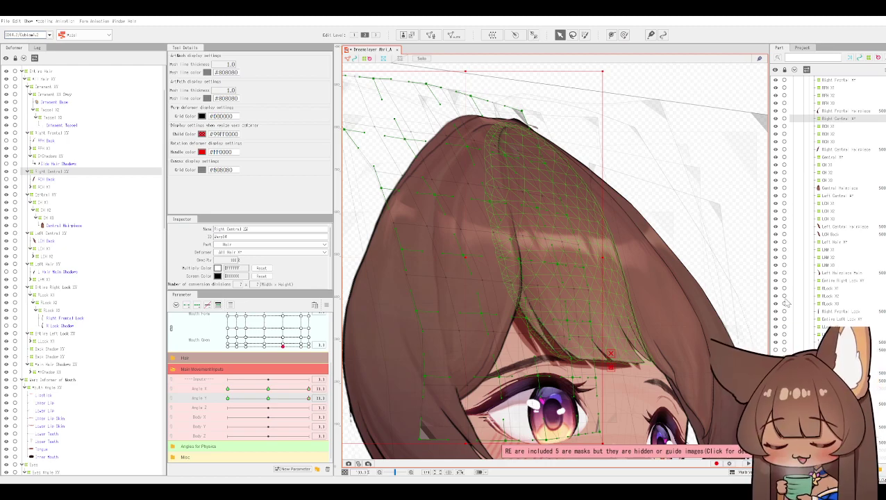
pyautogui.moveTo(541, 177); pyautogui.dragTo(587, 238)
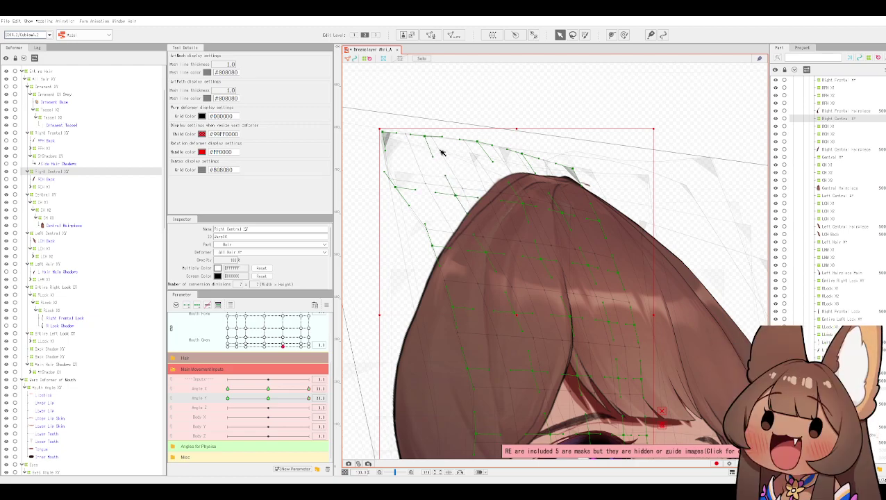
pyautogui.moveTo(477, 142); pyautogui.dragTo(469, 143)
pyautogui.moveTo(522, 154); pyautogui.dragTo(520, 154)
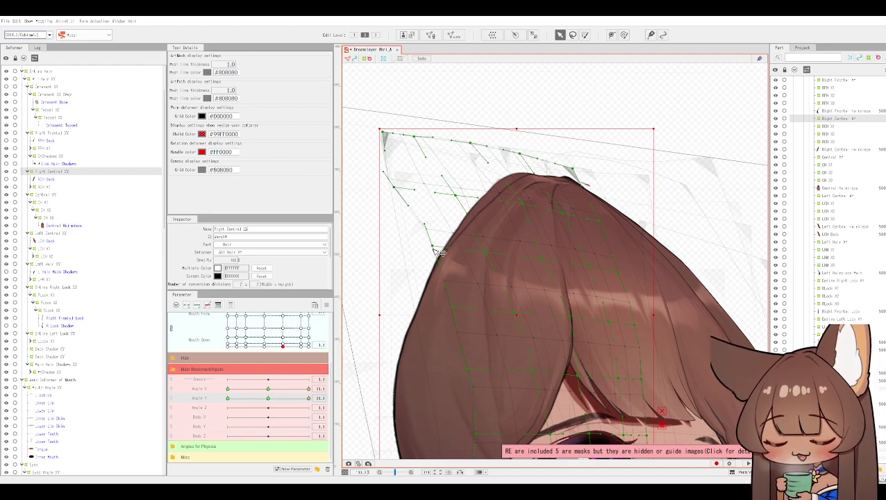
pyautogui.scroll(-2, 492, 260)
pyautogui.scroll(-2, 492, 260)
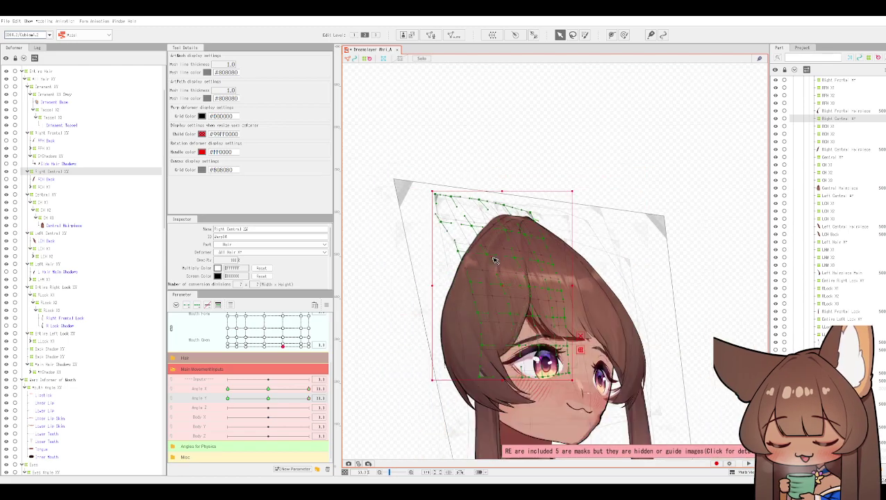
pyautogui.scroll(2, 492, 261)
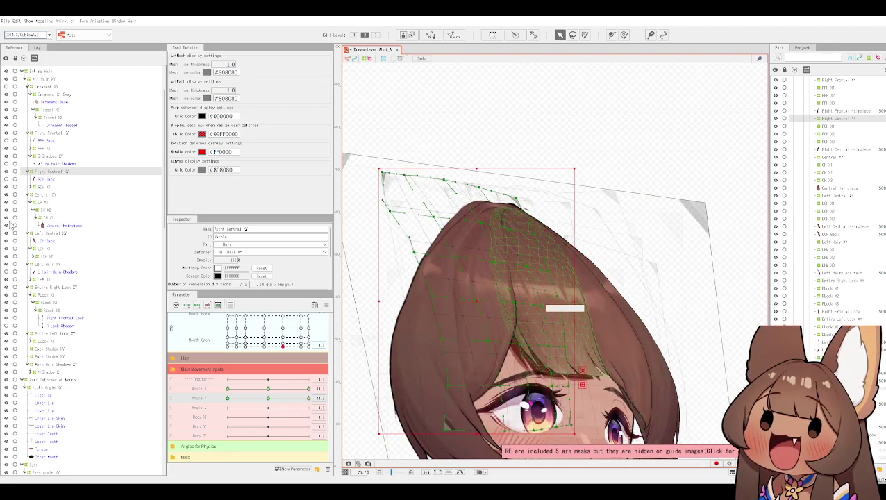
# Raise the points along the top edge of the Left Central XY grid slightly to reshape its curve above the head.
pyautogui.click(46, 234)
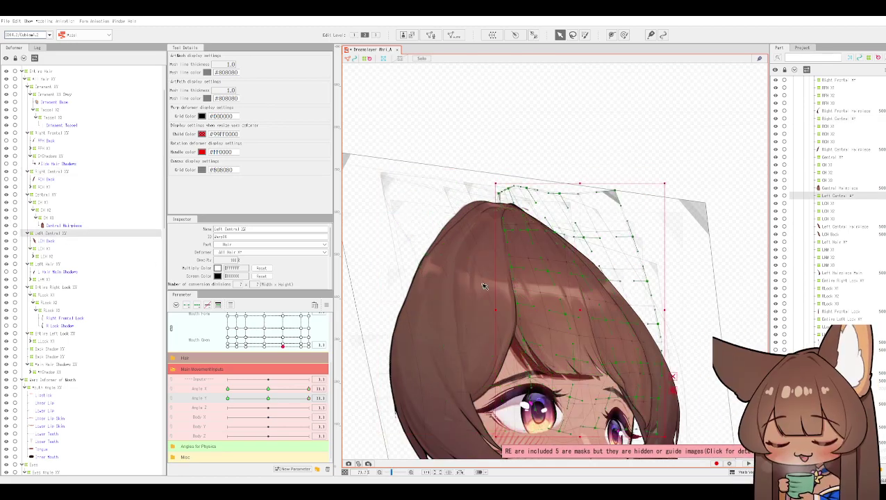
pyautogui.scroll(-1, 614, 379)
pyautogui.scroll(3, 614, 379)
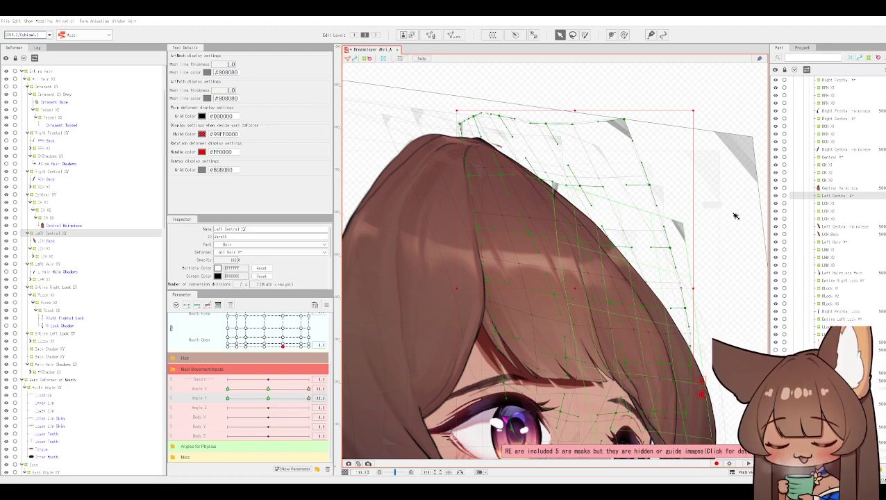
pyautogui.scroll(-2, 732, 154)
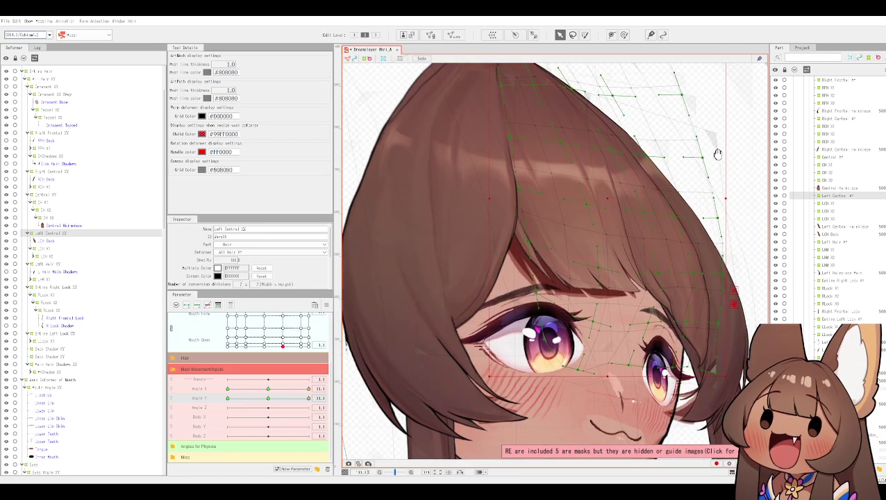
pyautogui.scroll(2, 717, 152)
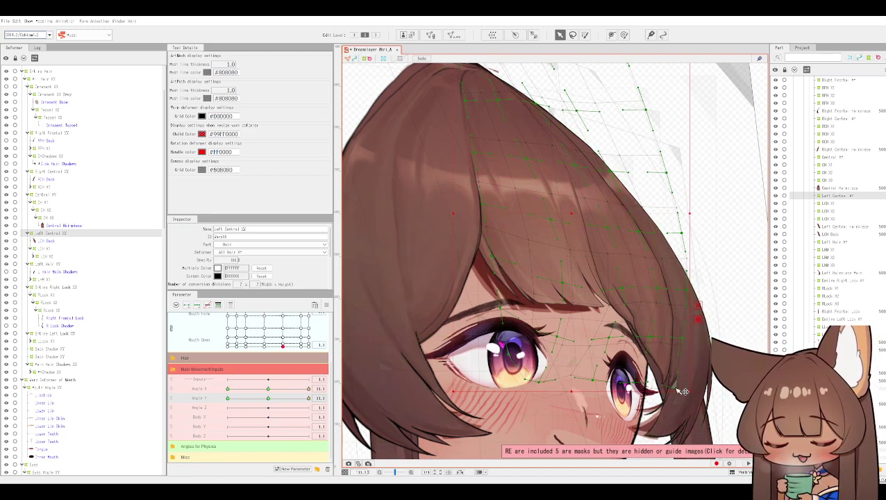
pyautogui.click(617, 344)
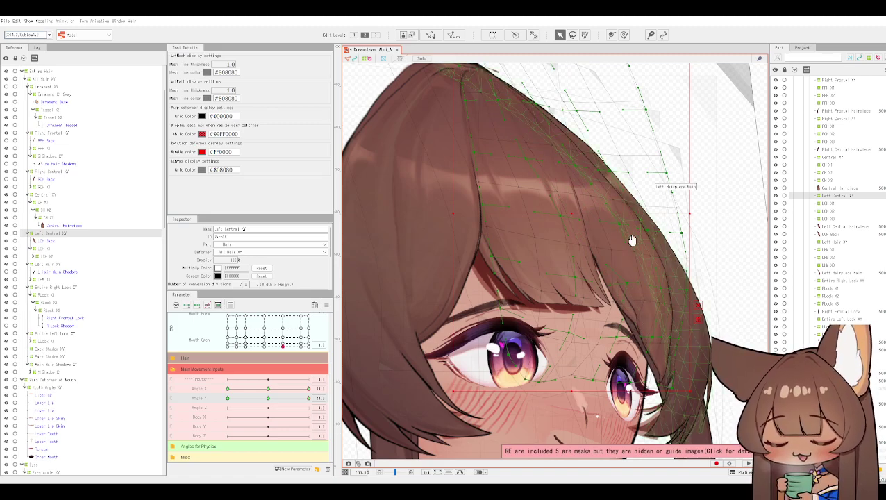
pyautogui.scroll(2, 632, 218)
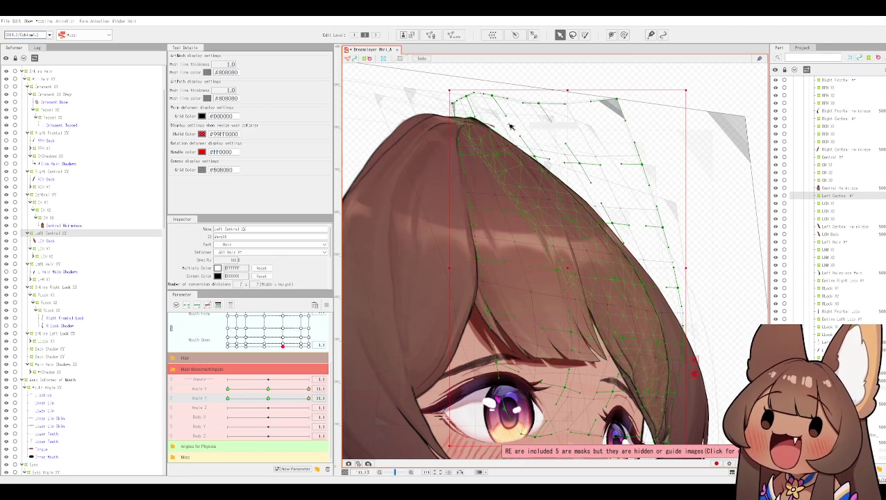
pyautogui.moveTo(493, 97); pyautogui.dragTo(504, 92)
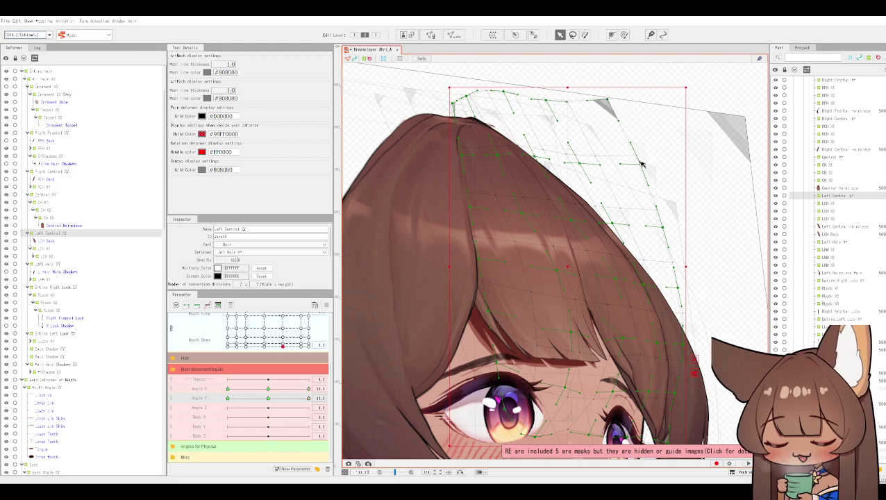
pyautogui.scroll(-1, 642, 164)
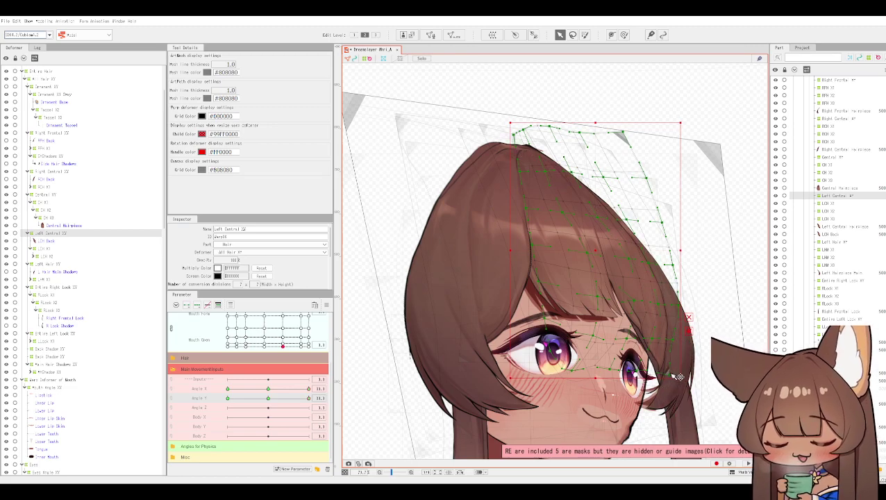
pyautogui.scroll(1, 701, 347)
pyautogui.scroll(-2, 683, 368)
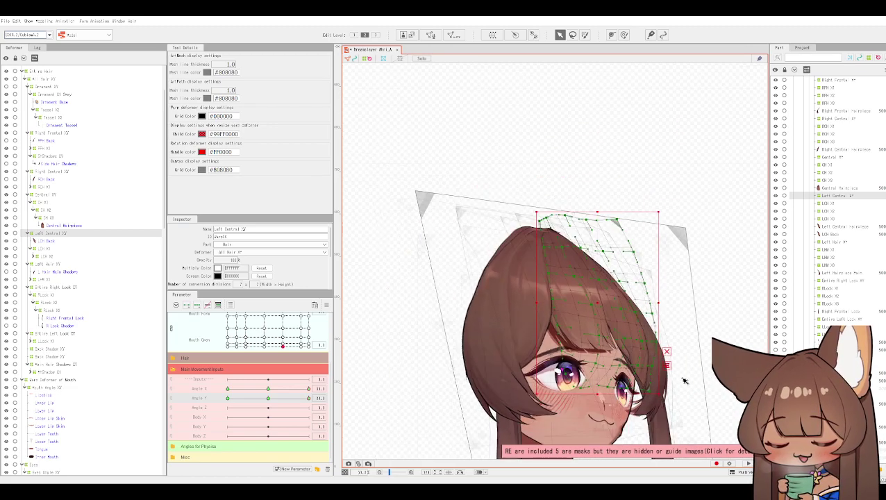
pyautogui.scroll(-1, 708, 345)
pyautogui.scroll(1, 708, 345)
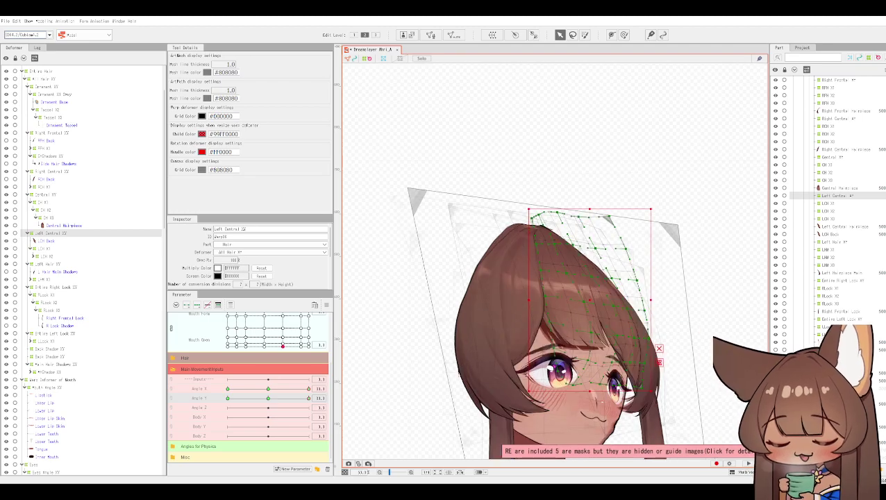
# Select the Entire Left Lock XY deformer and bring up the temporary deform tool options for it.
pyautogui.scroll(-2, 60, 333)
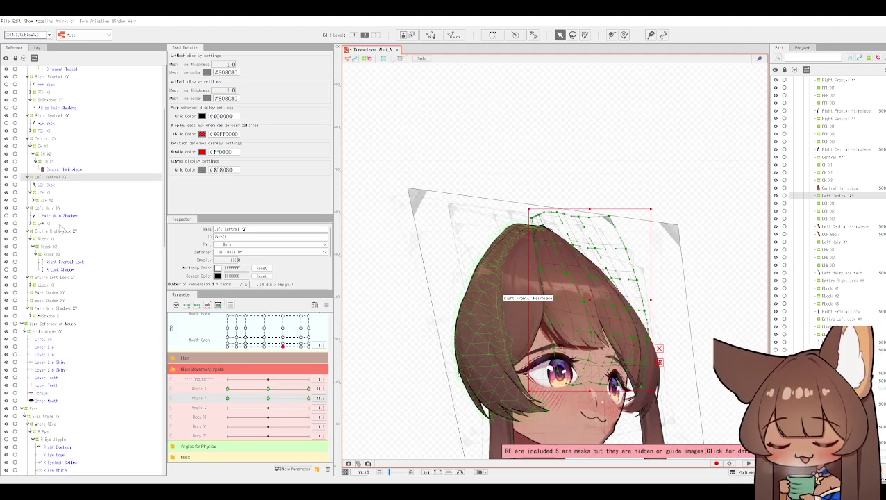
pyautogui.click(54, 207)
pyautogui.click(59, 231)
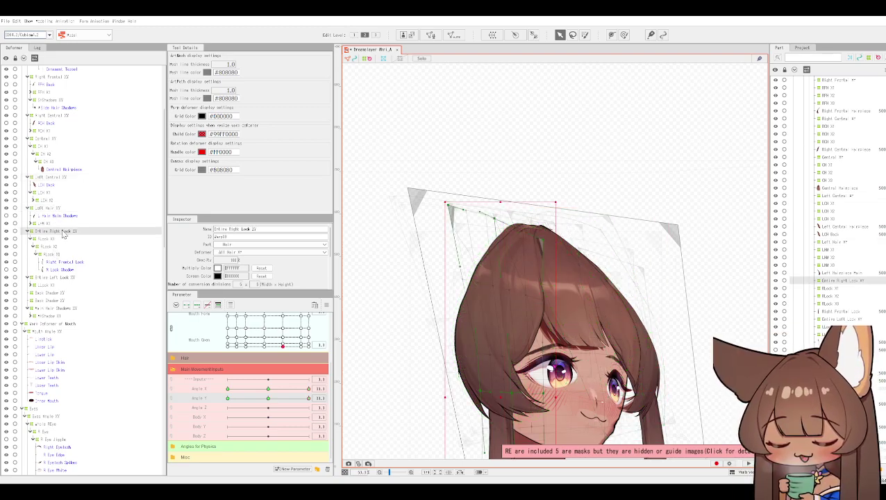
pyautogui.scroll(-1, 64, 233)
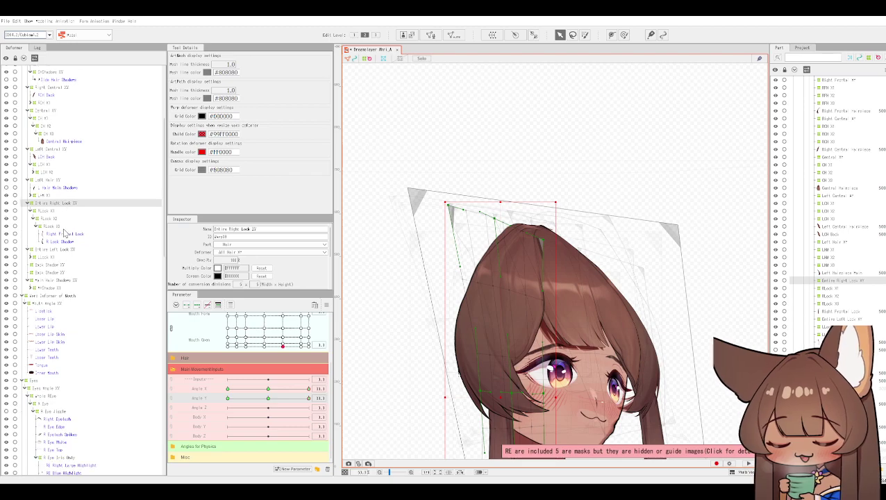
pyautogui.click(49, 250)
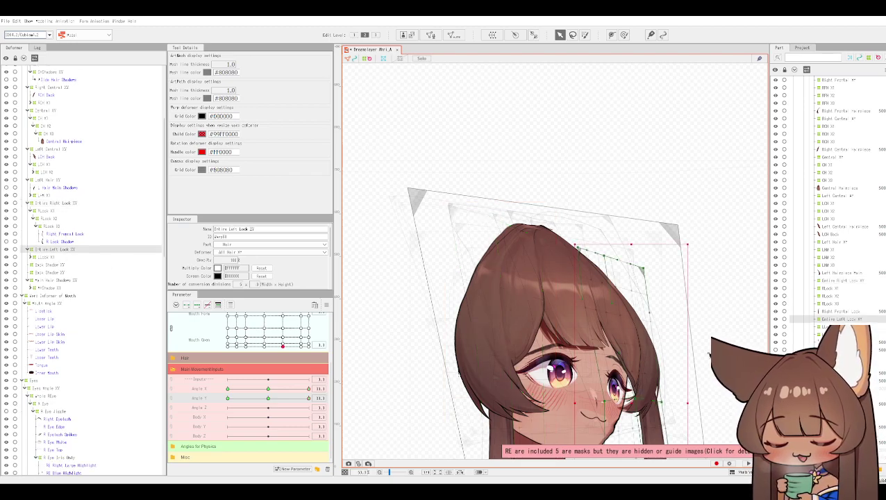
pyautogui.scroll(-5, 706, 354)
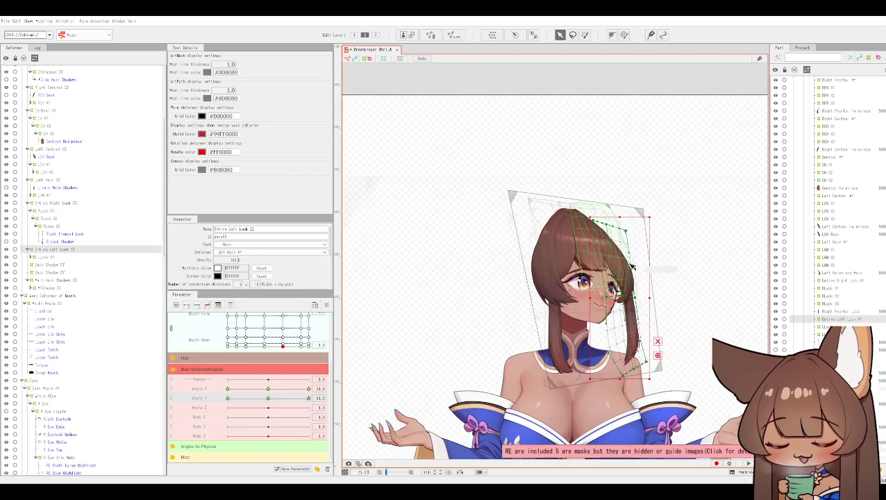
pyautogui.scroll(2, 632, 266)
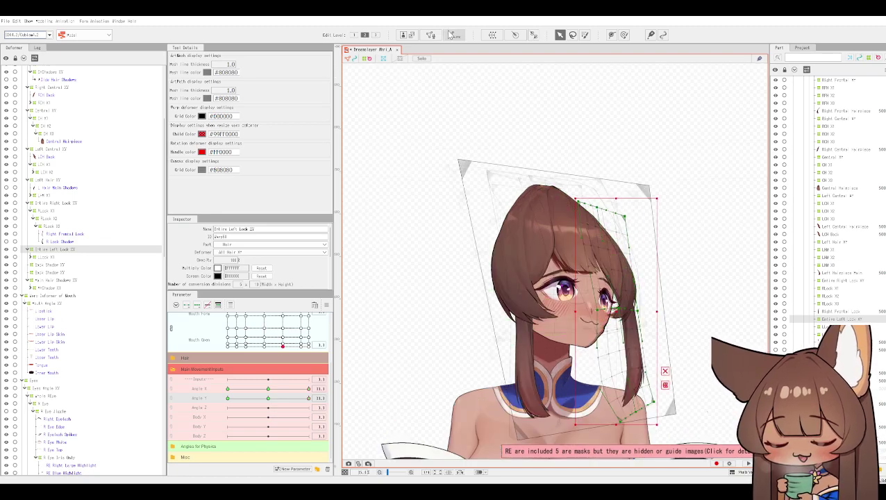
pyautogui.click(46, 21)
pyautogui.moveTo(94, 119)
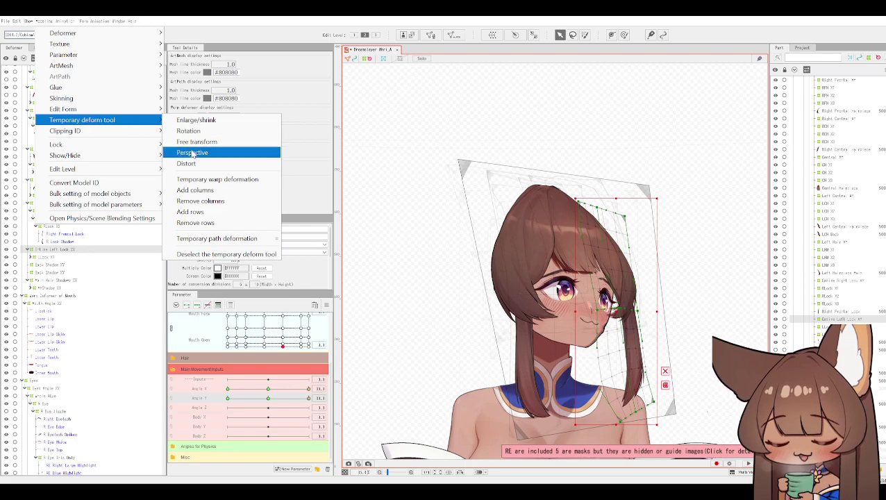
# Try to slant the Entire Left Lock XY deformer inward using the temporary Distortion tool, adjusting its corners and edges.
pyautogui.press('Return')
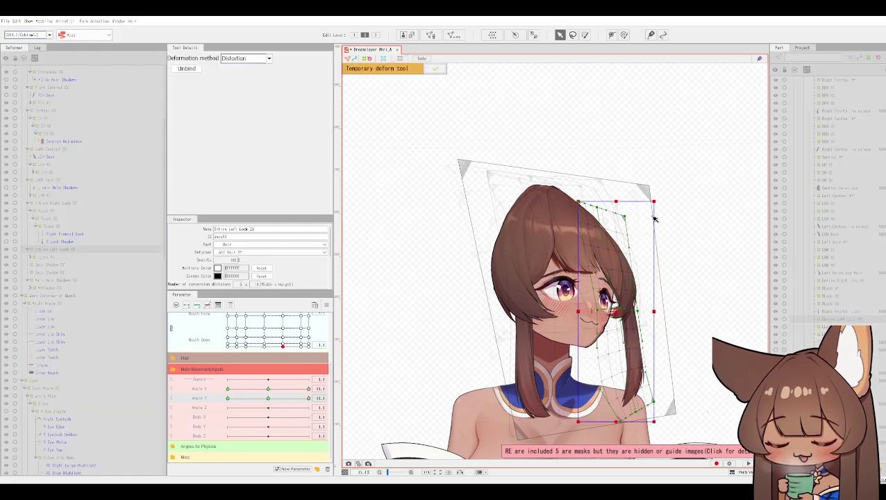
pyautogui.moveTo(583, 423); pyautogui.dragTo(567, 423)
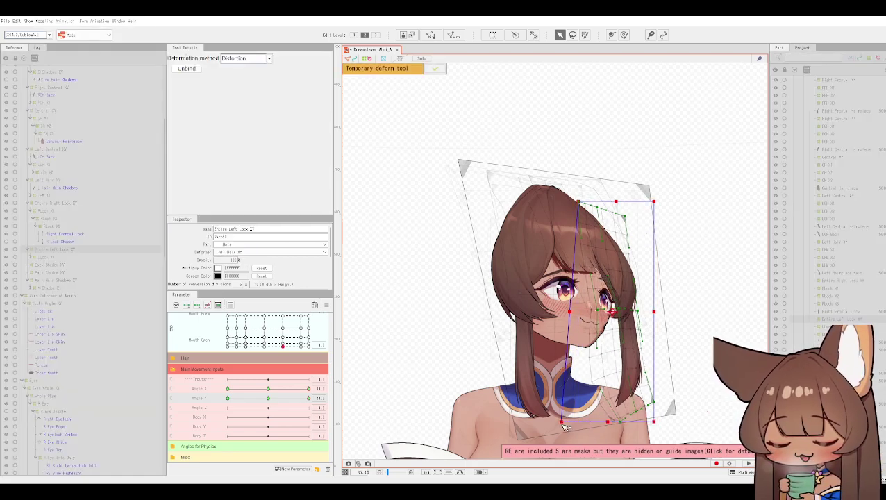
pyautogui.moveTo(656, 427); pyautogui.dragTo(642, 427)
pyautogui.moveTo(585, 205); pyautogui.dragTo(589, 204)
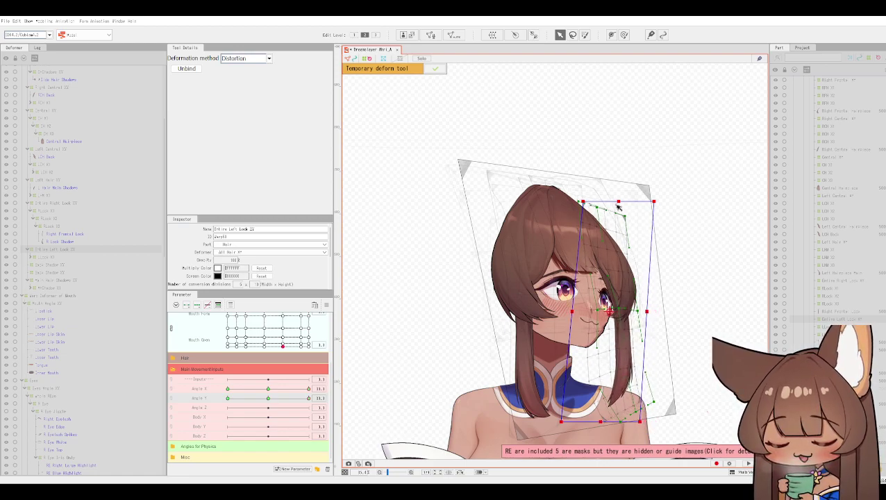
pyautogui.moveTo(659, 205); pyautogui.dragTo(623, 202)
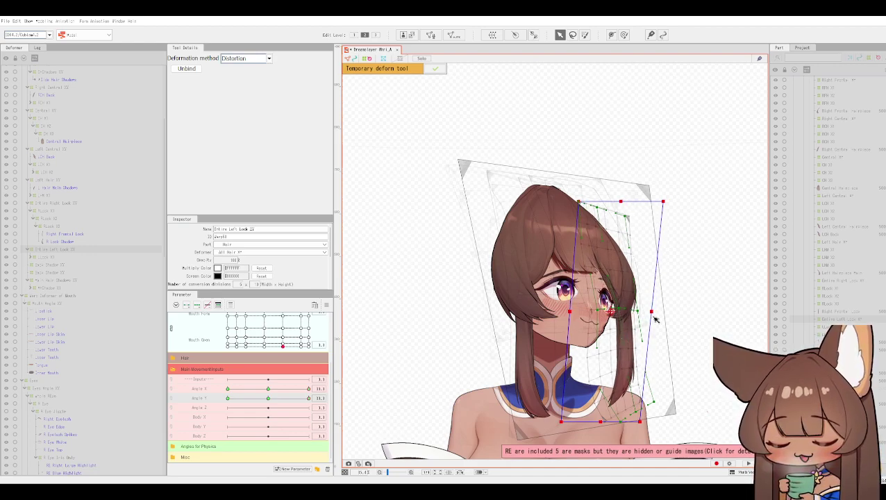
pyautogui.moveTo(649, 315); pyautogui.dragTo(650, 313)
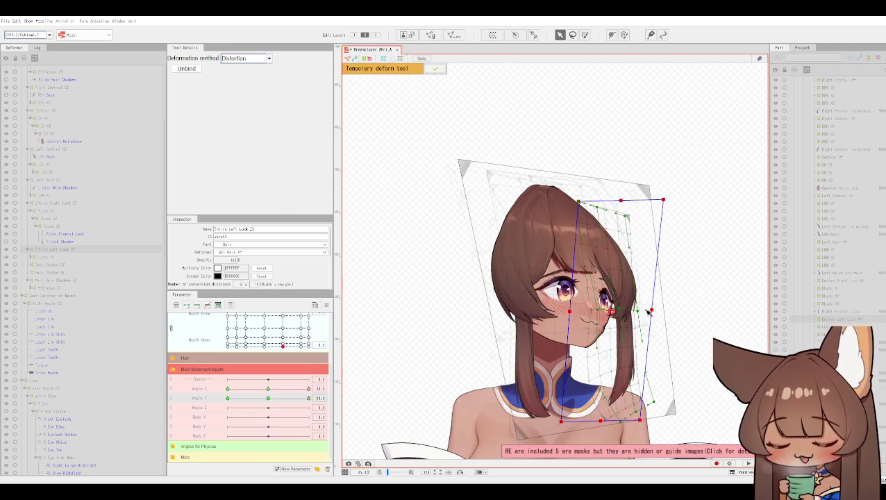
pyautogui.moveTo(601, 421); pyautogui.dragTo(594, 420)
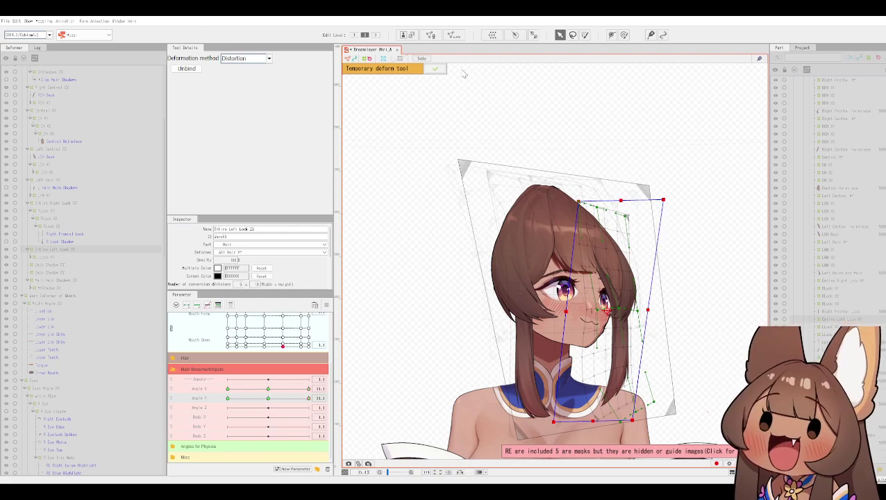
# Undo the temporary distortion adjustments made to the left lock deformer.
pyautogui.press('Right')
pyautogui.press('Right')
pyautogui.press('Right')
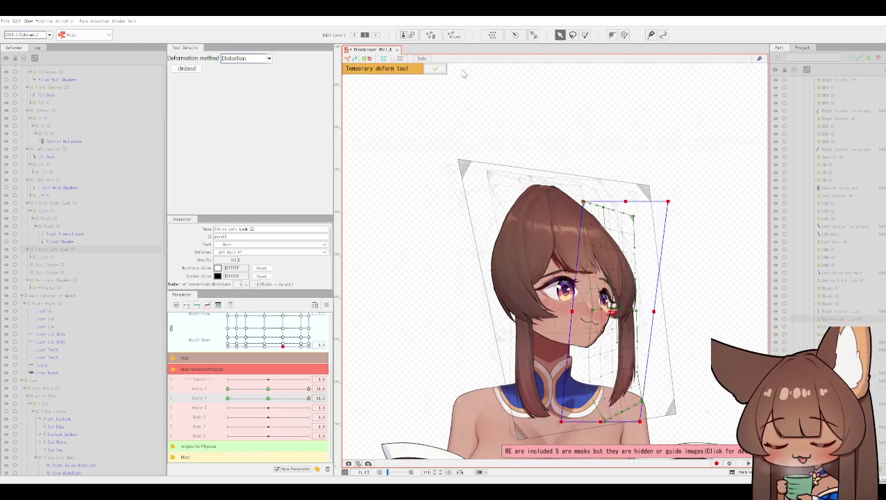
pyautogui.hotkey('ctrl', 'z')
pyautogui.hotkey('ctrl', 'z')
pyautogui.hotkey('ctrl', 'z')
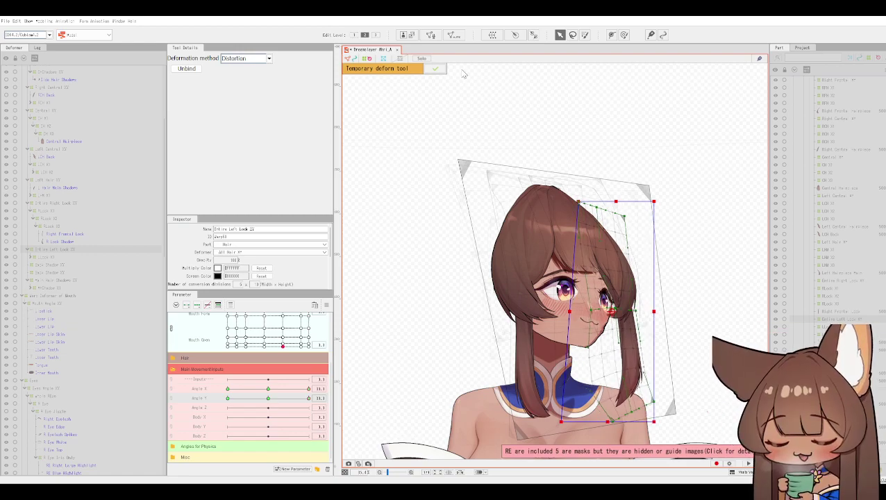
pyautogui.hotkey('ctrl', 'z')
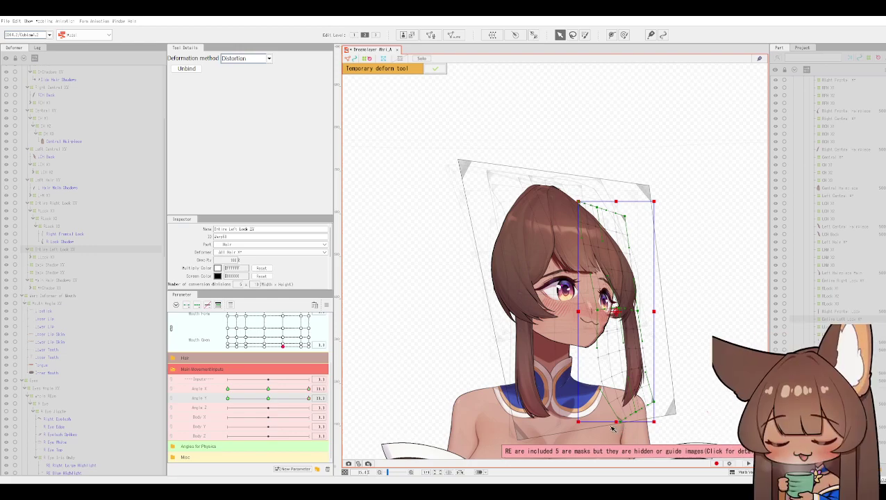
# Try shifting the lower edge of the left lock's distortion box toward the neck, undo it, and close the temporary deform tool.
pyautogui.moveTo(618, 422); pyautogui.dragTo(594, 424)
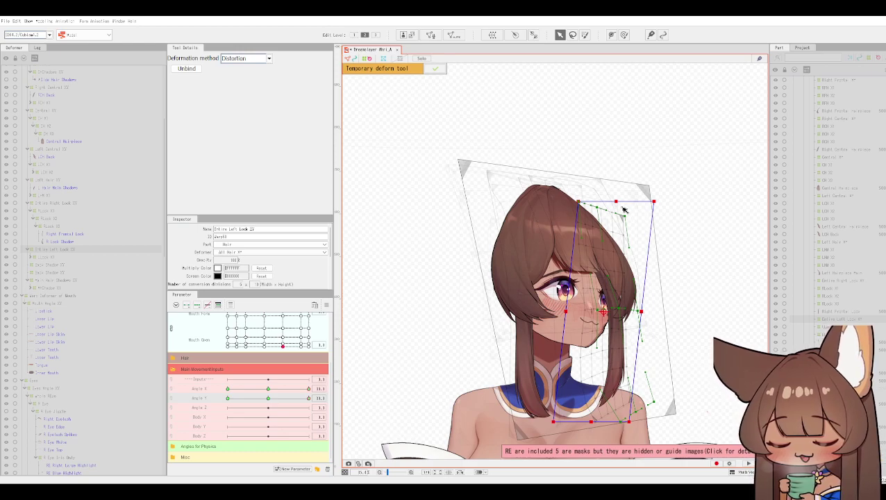
pyautogui.hotkey('ctrl', 'z')
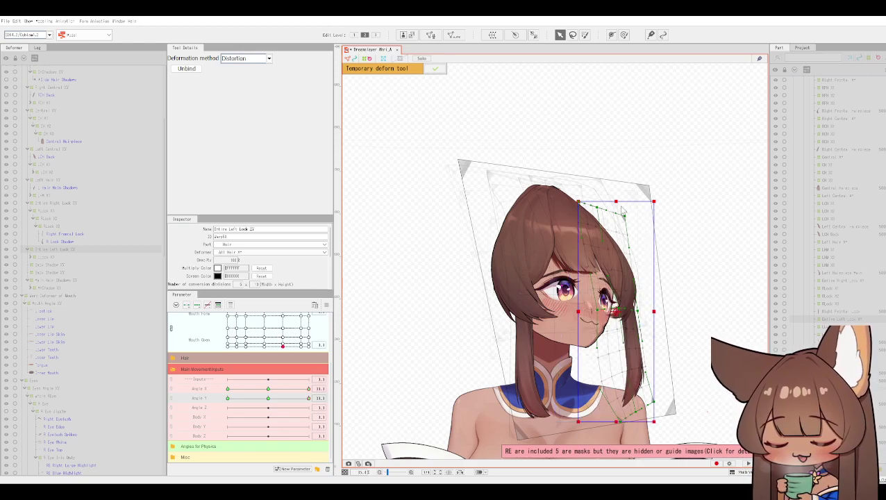
pyautogui.click(435, 69)
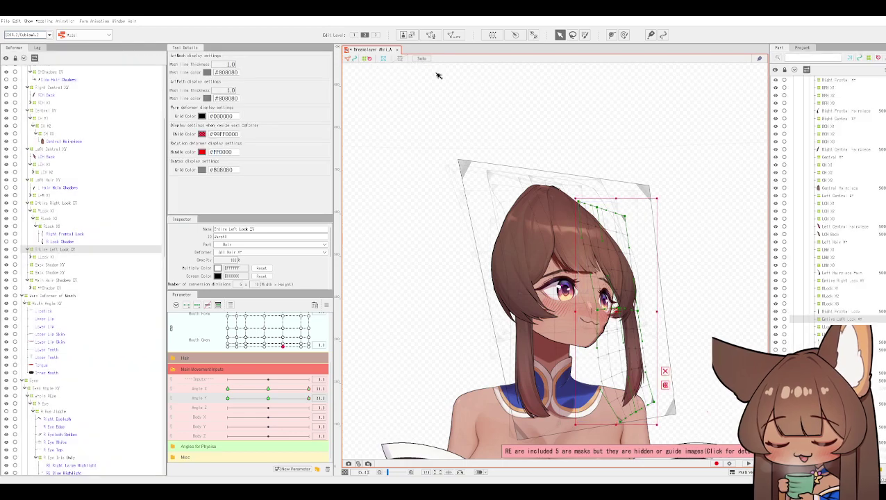
# Move the lower inner and outer control points of the Entire Left Lock XY warp grid and their handle inward toward the neck.
pyautogui.scroll(2, 645, 393)
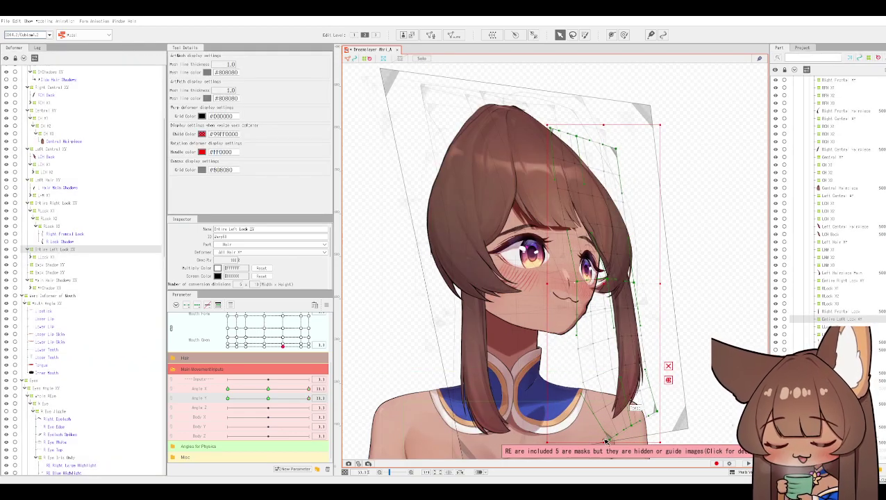
pyautogui.moveTo(606, 441)
pyautogui.mouseDown()
pyautogui.moveTo(613, 430)
pyautogui.moveTo(585, 438)
pyautogui.mouseUp()
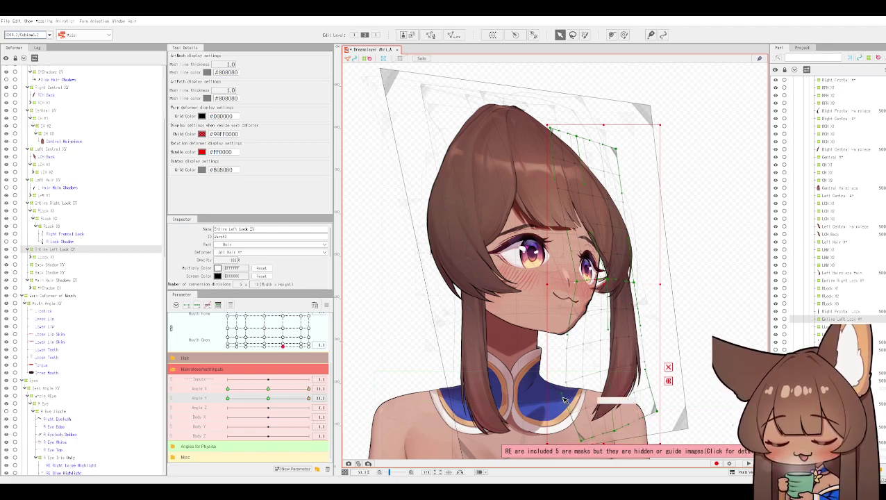
pyautogui.moveTo(572, 400); pyautogui.dragTo(578, 397)
pyautogui.moveTo(657, 411); pyautogui.dragTo(648, 418)
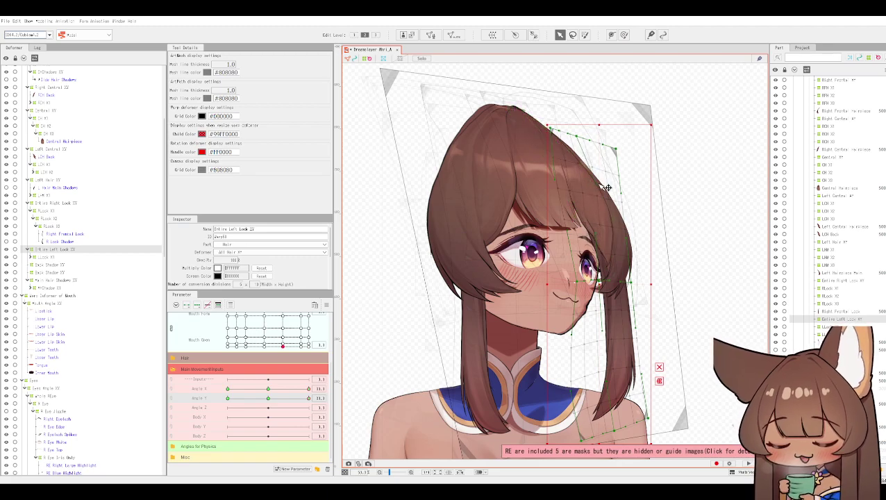
# Shift the left lock's grid control point beside the far eye slightly outward, away from the face.
pyautogui.scroll(3, 598, 281)
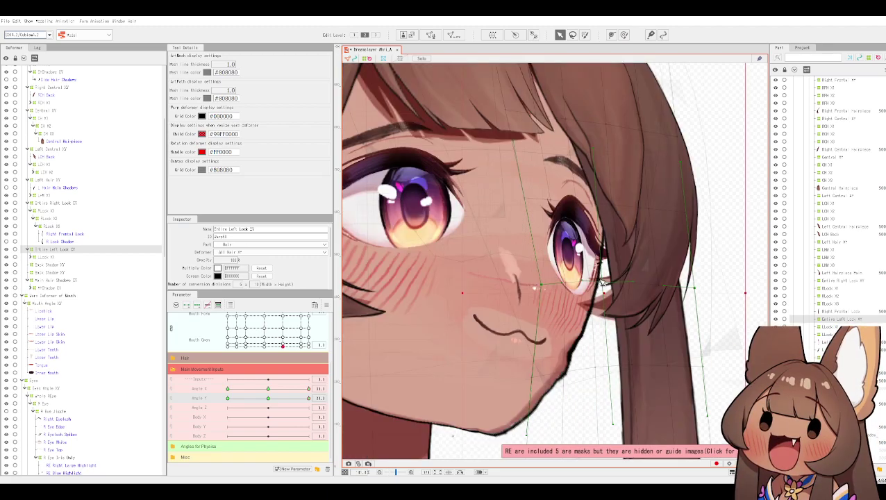
pyautogui.scroll(2, 598, 282)
pyautogui.scroll(2, 606, 289)
pyautogui.moveTo(636, 301); pyautogui.dragTo(657, 299)
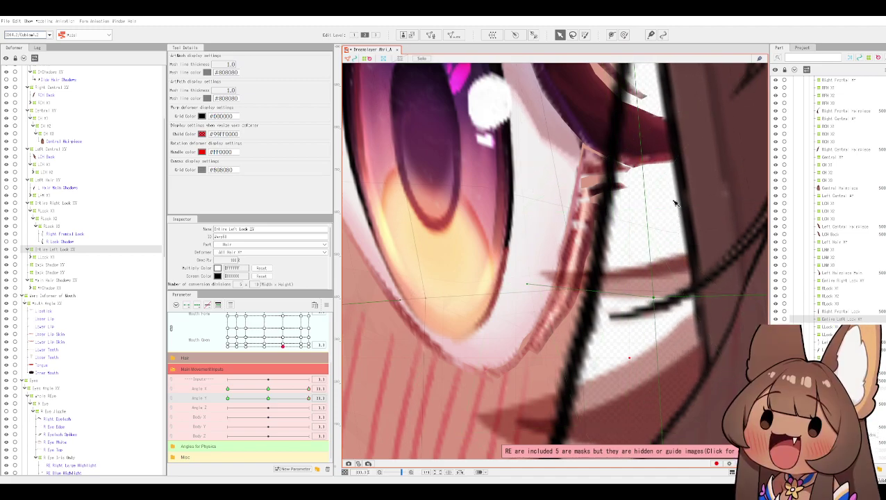
# Adjust the lower edge of the Entire Left Lock XY warp grid so the lock's tip follows the head turn.
pyautogui.scroll(-5, 674, 203)
pyautogui.scroll(-5, 637, 265)
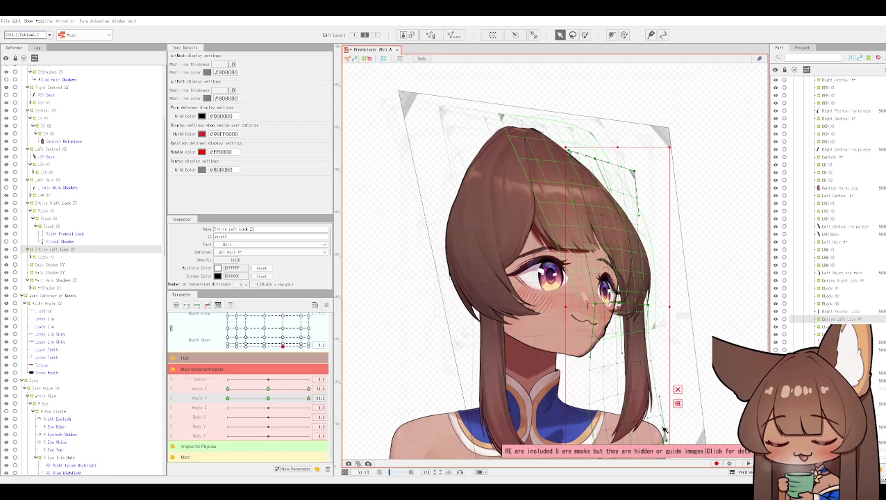
pyautogui.scroll(-2, 672, 392)
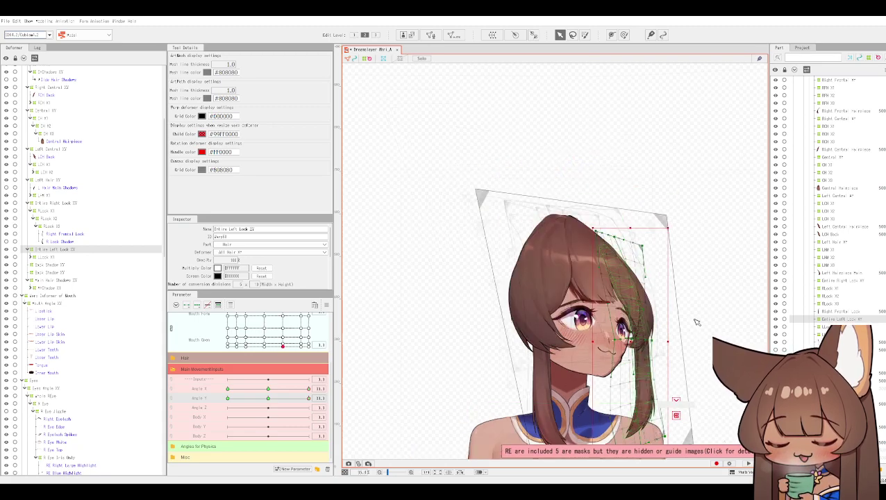
pyautogui.scroll(3, 696, 320)
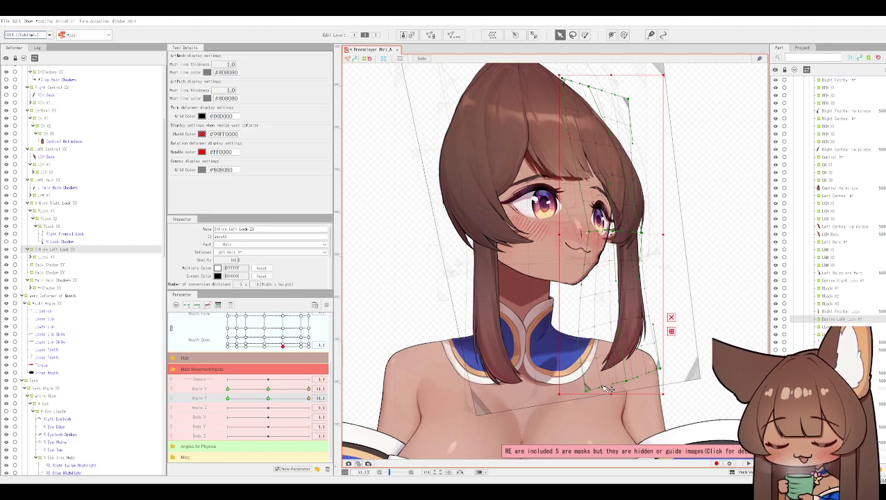
pyautogui.moveTo(635, 385); pyautogui.dragTo(658, 363)
pyautogui.moveTo(672, 247); pyautogui.dragTo(677, 338)
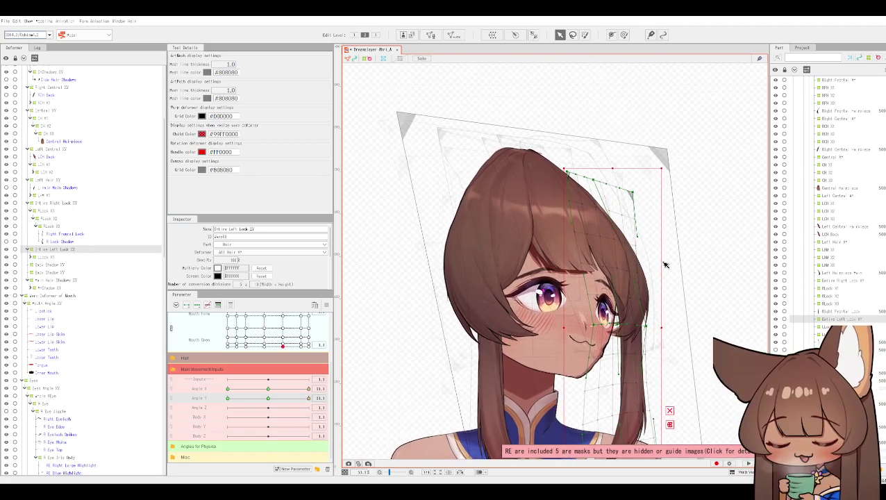
# Find the hidden back hair among the deformers and parts and make it visible on the canvas again.
pyautogui.scroll(-13, 36, 352)
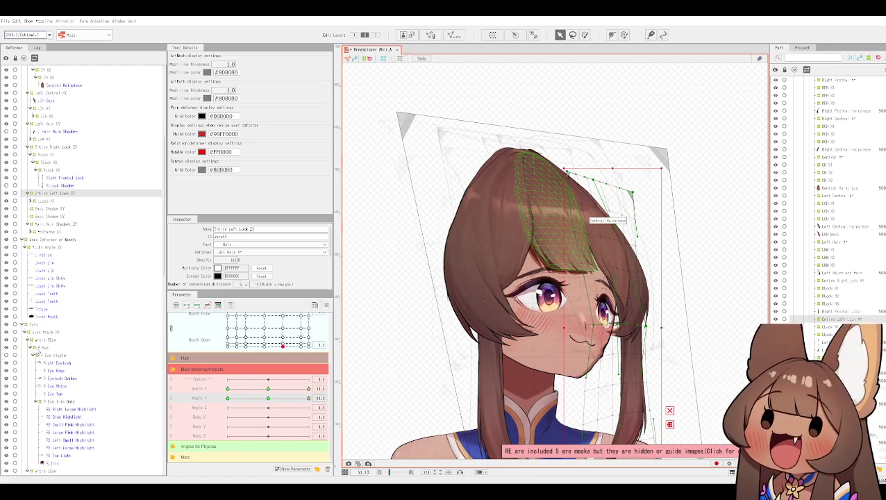
pyautogui.scroll(-10, 34, 347)
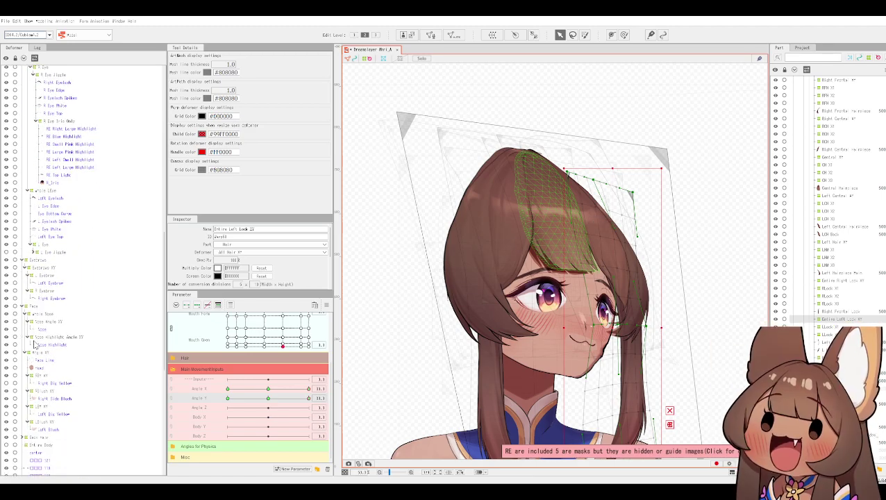
pyautogui.scroll(-5, 34, 345)
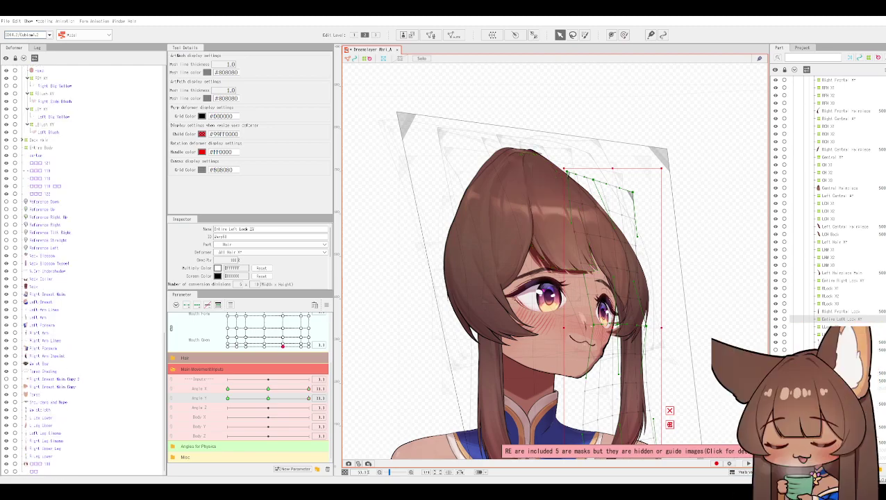
pyautogui.scroll(-1, 826, 181)
pyautogui.scroll(-8, 826, 180)
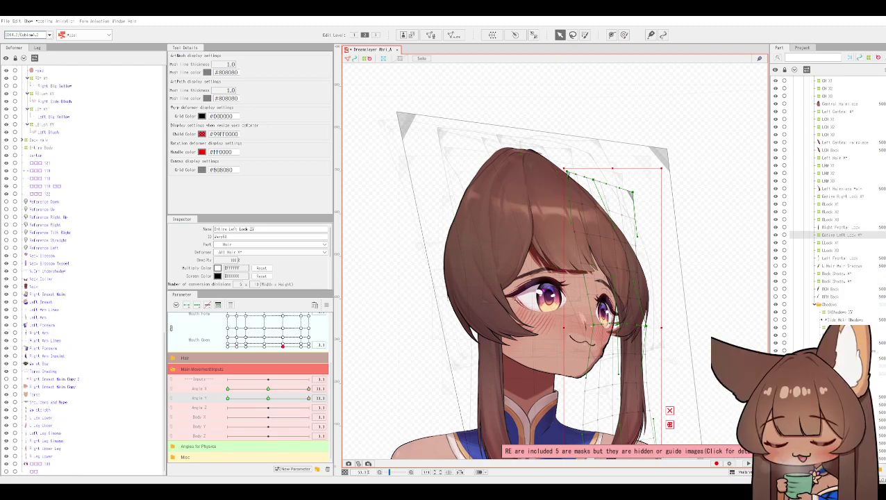
pyautogui.scroll(-8, 826, 180)
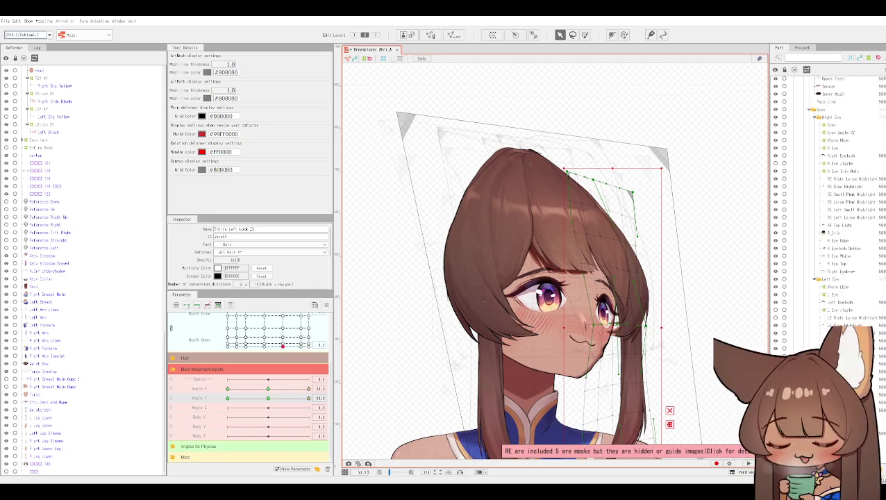
pyautogui.scroll(-2, 826, 195)
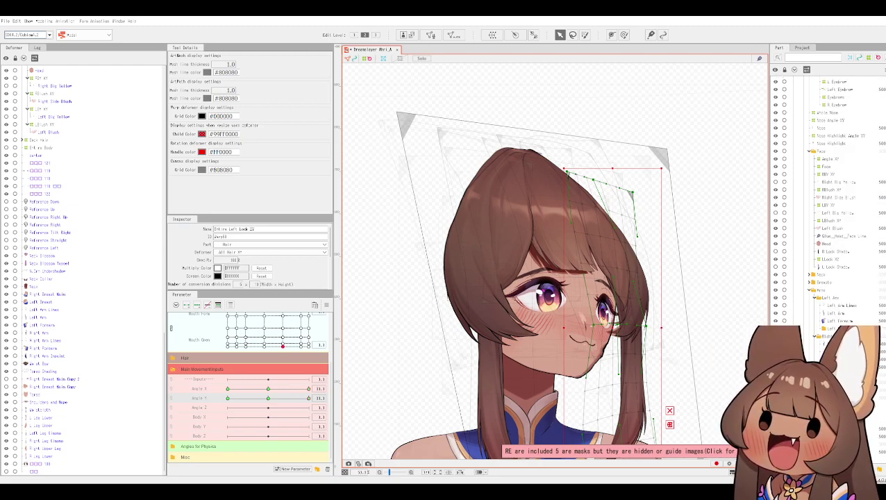
pyautogui.hotkey('ctrl', 'z')
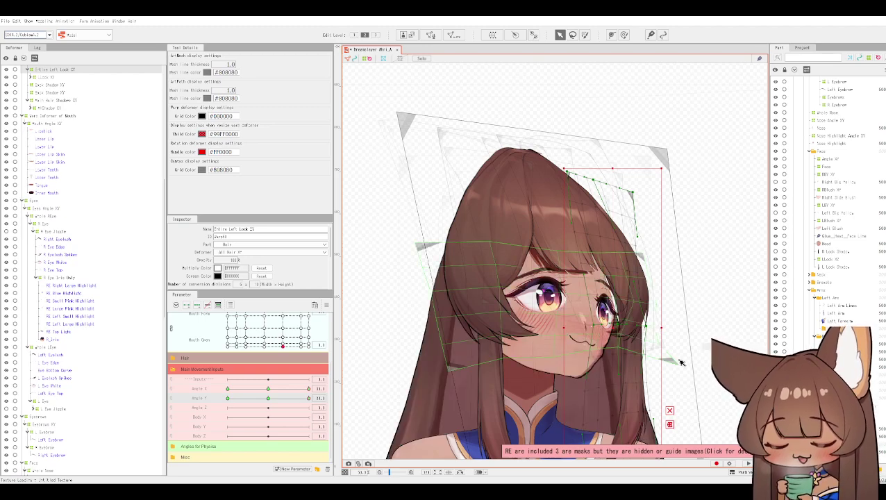
# Locate the Back Hair deformer in the hierarchy and expand it to reveal its child deformer.
pyautogui.scroll(-3, 614, 281)
pyautogui.scroll(3, 650, 336)
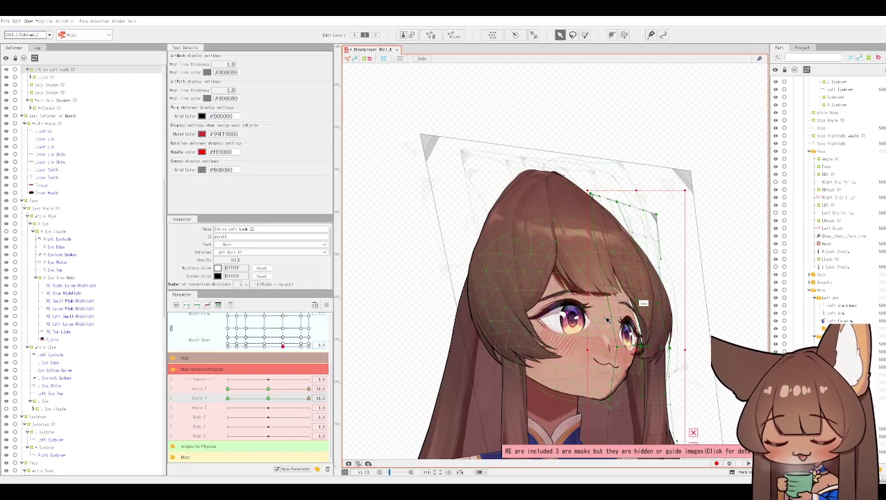
pyautogui.scroll(-2, 650, 336)
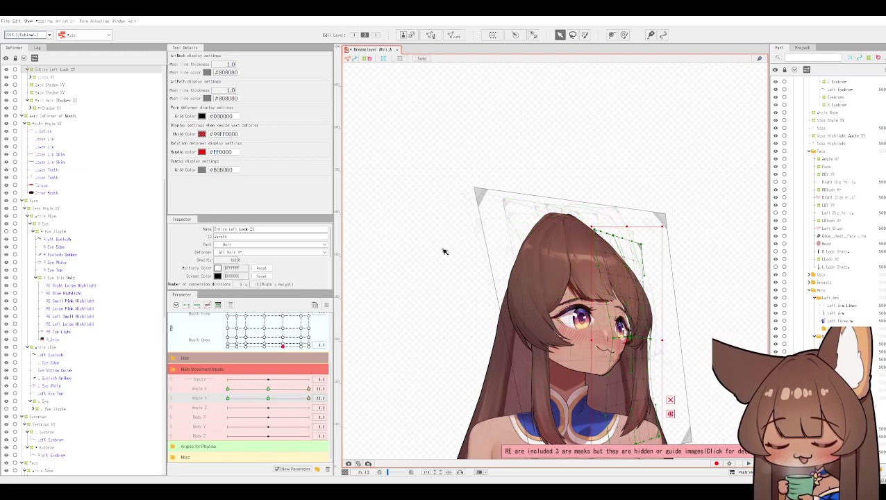
pyautogui.scroll(-5, 40, 347)
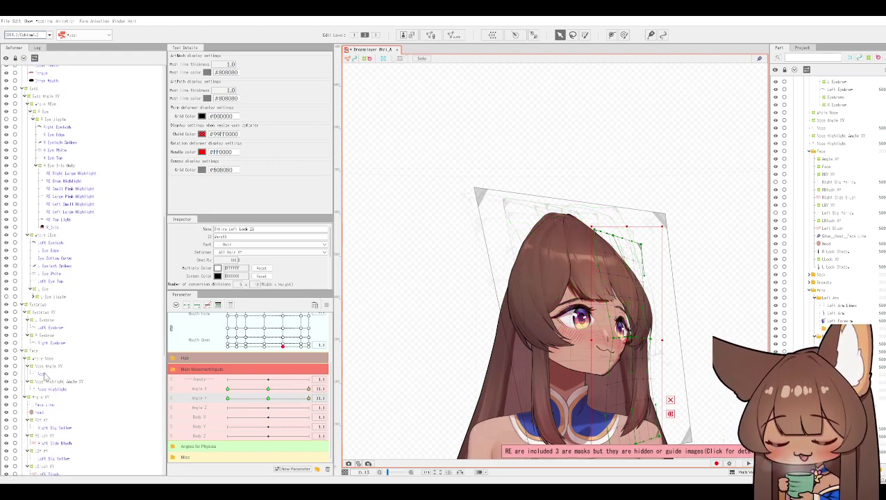
pyautogui.scroll(-4, 47, 375)
pyautogui.scroll(-2, 45, 359)
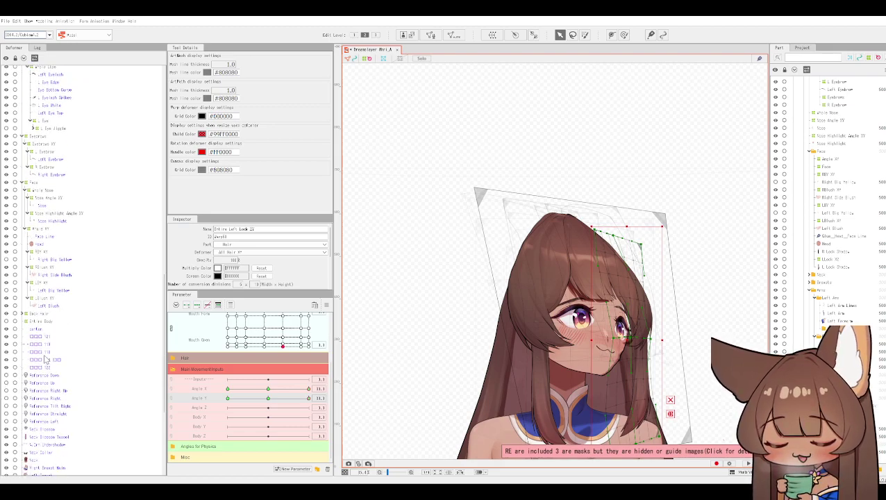
pyautogui.click(28, 313)
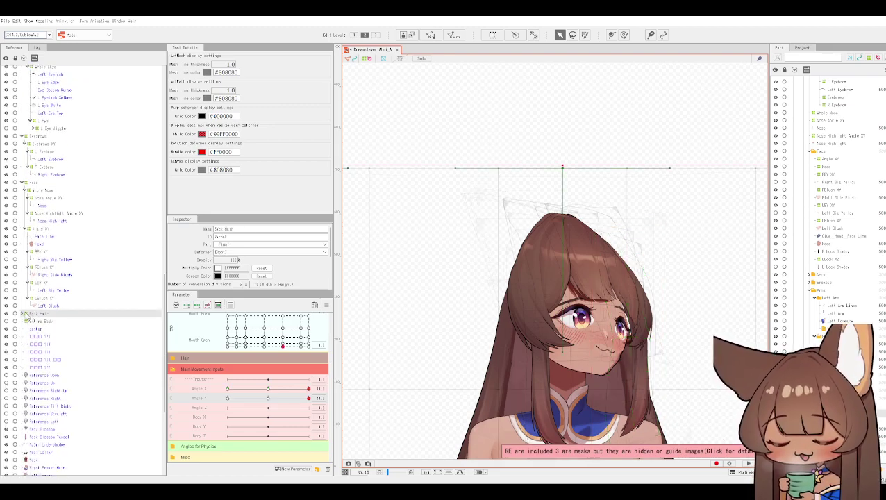
pyautogui.click(24, 313)
# Lift the Back Hair XY warp grid points above and around the crown so the back hair follows the upward head turn.
pyautogui.click(44, 322)
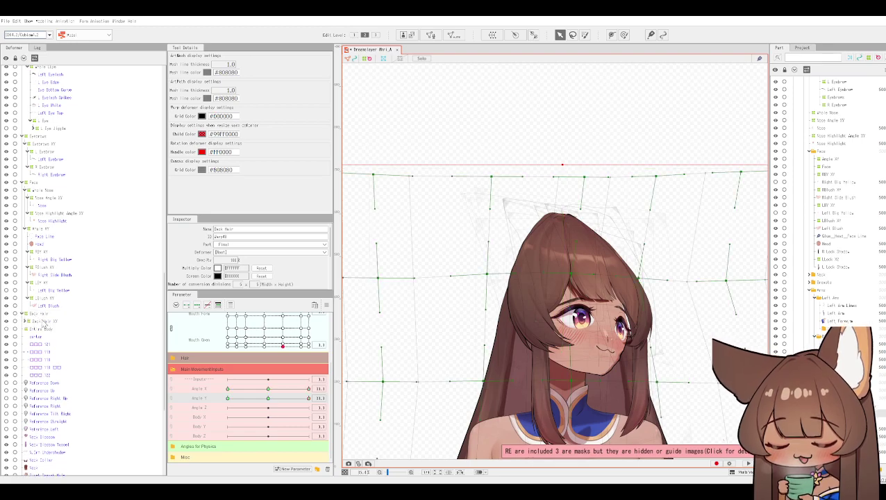
pyautogui.moveTo(485, 276); pyautogui.dragTo(468, 251)
pyautogui.moveTo(491, 178); pyautogui.dragTo(486, 158)
pyautogui.moveTo(584, 177); pyautogui.dragTo(581, 161)
pyautogui.moveTo(658, 177); pyautogui.dragTo(653, 150)
pyautogui.moveTo(646, 279)
pyautogui.mouseDown()
pyautogui.moveTo(651, 250)
pyautogui.moveTo(660, 272)
pyautogui.mouseUp()
pyautogui.moveTo(570, 272)
pyautogui.mouseDown()
pyautogui.moveTo(564, 217)
pyautogui.moveTo(568, 257)
pyautogui.mouseUp()
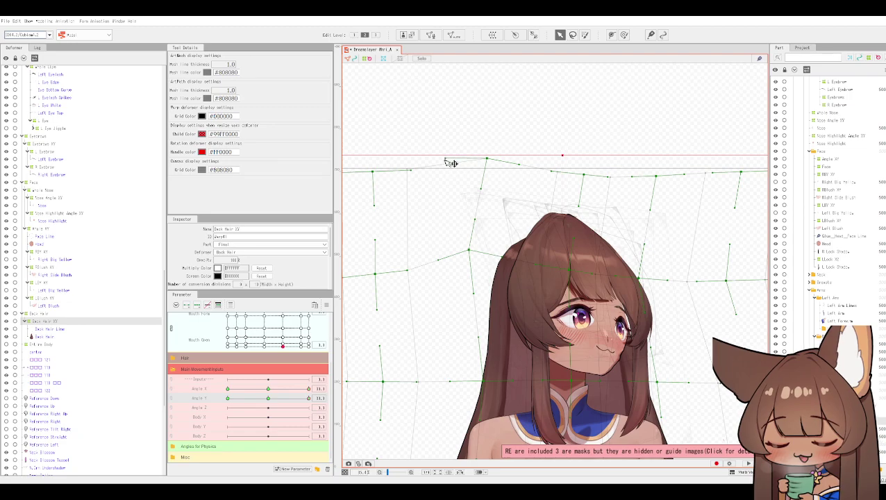
# Raise the outer point on the grid's top row and pull the point behind the head in toward the crown.
pyautogui.moveTo(378, 174); pyautogui.dragTo(375, 162)
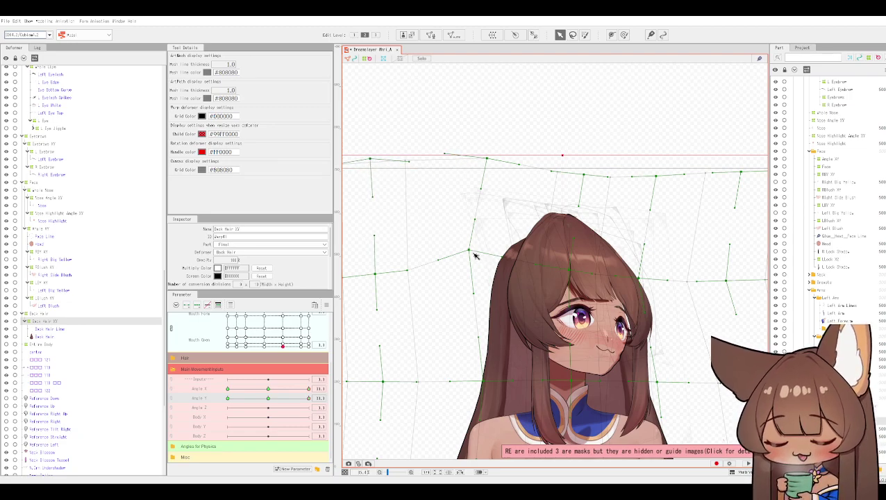
pyautogui.moveTo(470, 251); pyautogui.dragTo(478, 234)
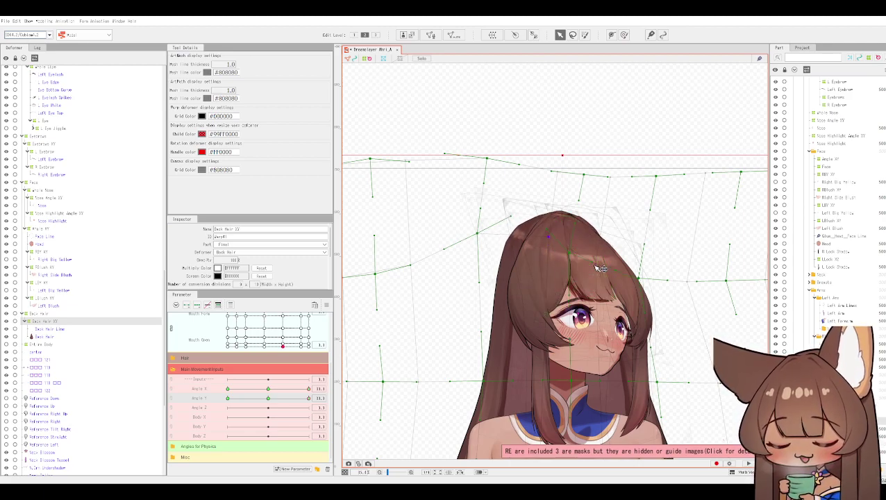
pyautogui.moveTo(588, 178)
pyautogui.mouseDown()
pyautogui.moveTo(615, 200)
pyautogui.moveTo(587, 196)
pyautogui.moveTo(587, 181)
pyautogui.moveTo(596, 184)
pyautogui.mouseUp()
pyautogui.moveTo(479, 237); pyautogui.dragTo(445, 245)
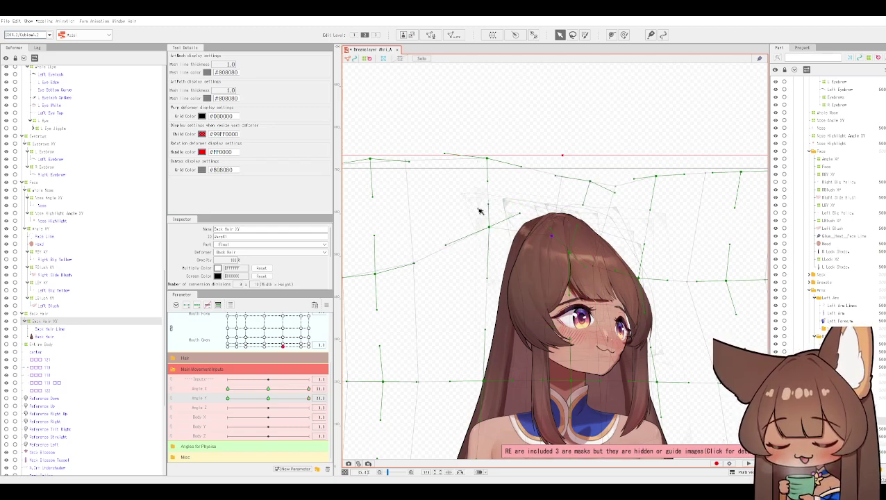
pyautogui.moveTo(556, 175); pyautogui.dragTo(555, 162)
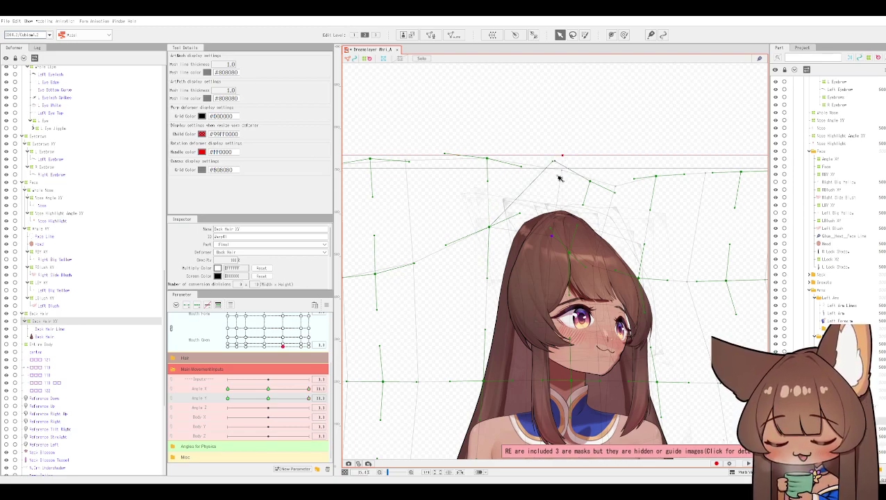
pyautogui.hotkey('ctrl', 'z')
pyautogui.hotkey('ctrl', 'z')
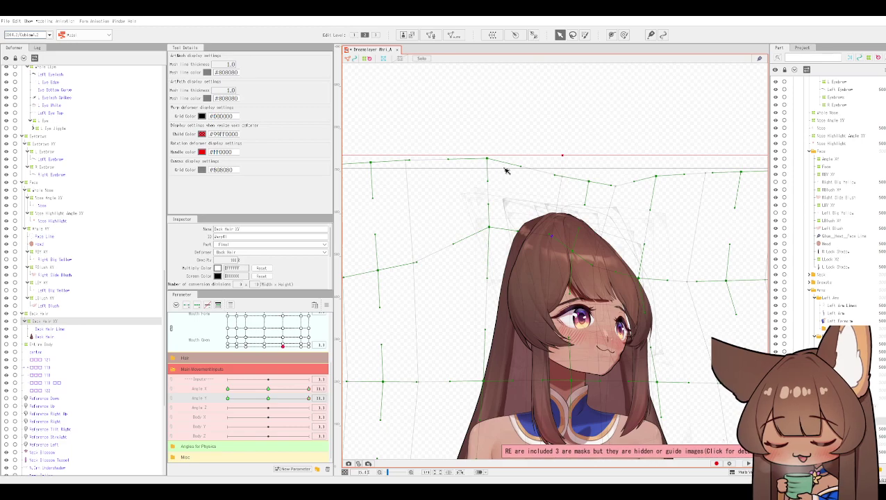
# Level the grid's top edge above the crown and shift the control point behind the head outward to fill out the back hair.
pyautogui.moveTo(525, 168); pyautogui.dragTo(490, 158)
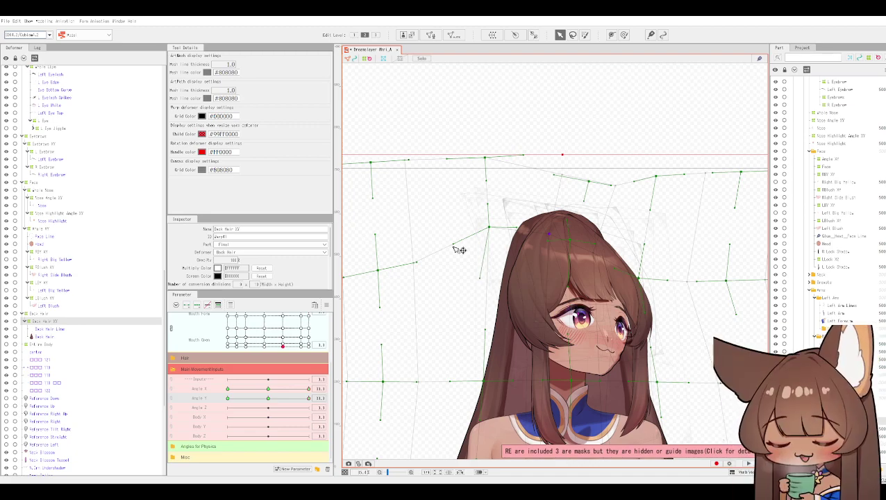
pyautogui.moveTo(493, 229); pyautogui.dragTo(479, 229)
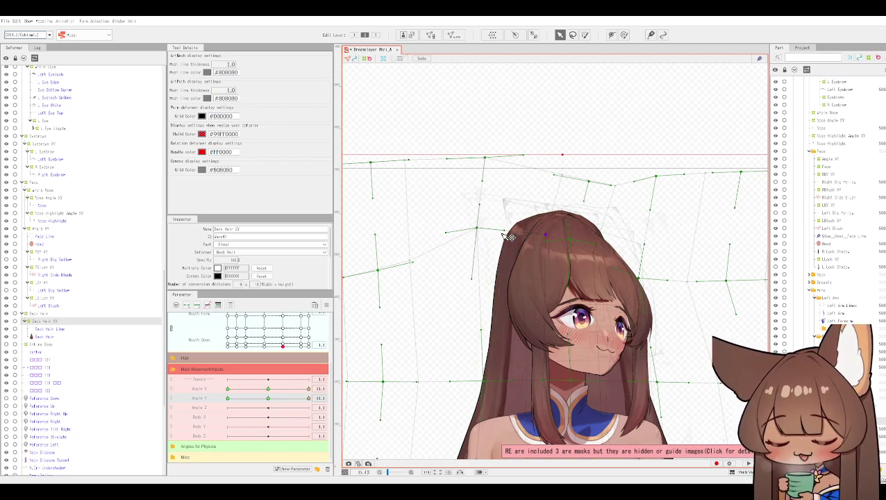
pyautogui.moveTo(478, 231); pyautogui.dragTo(473, 238)
pyautogui.moveTo(492, 162); pyautogui.dragTo(474, 173)
pyautogui.moveTo(593, 187); pyautogui.dragTo(591, 188)
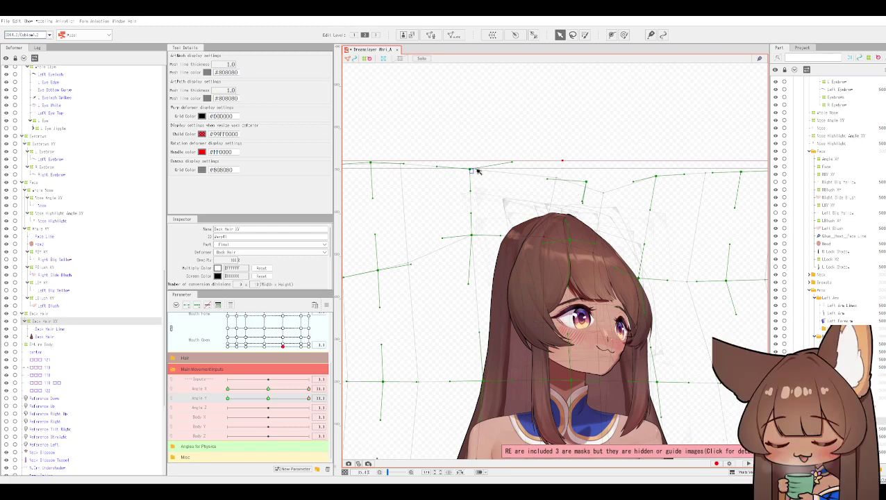
pyautogui.moveTo(474, 171); pyautogui.dragTo(480, 166)
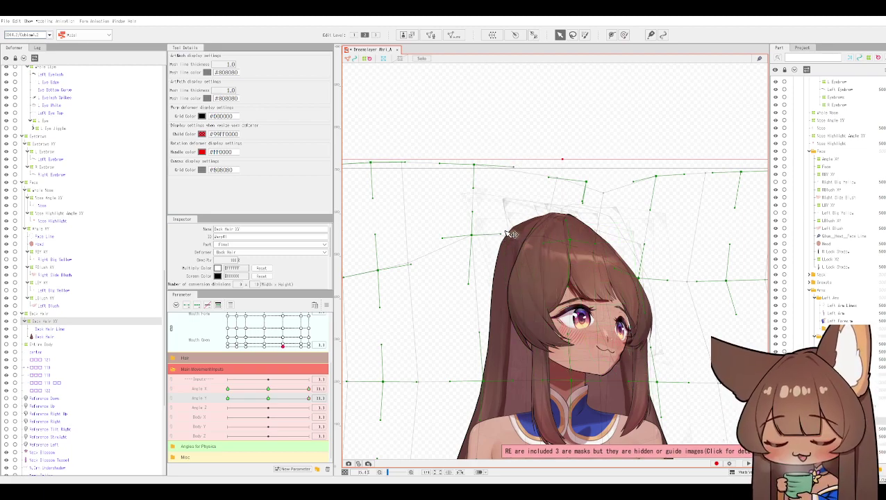
# Tighten the back hair grid toward the crown, then adjust the outer column and neck-level points to smooth the hair's rear edge.
pyautogui.moveTo(471, 236); pyautogui.dragTo(495, 231)
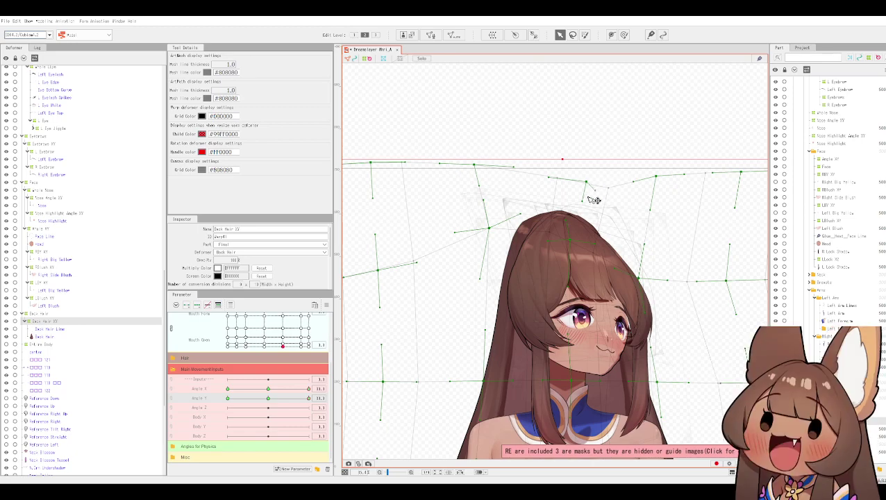
pyautogui.moveTo(586, 183); pyautogui.dragTo(578, 184)
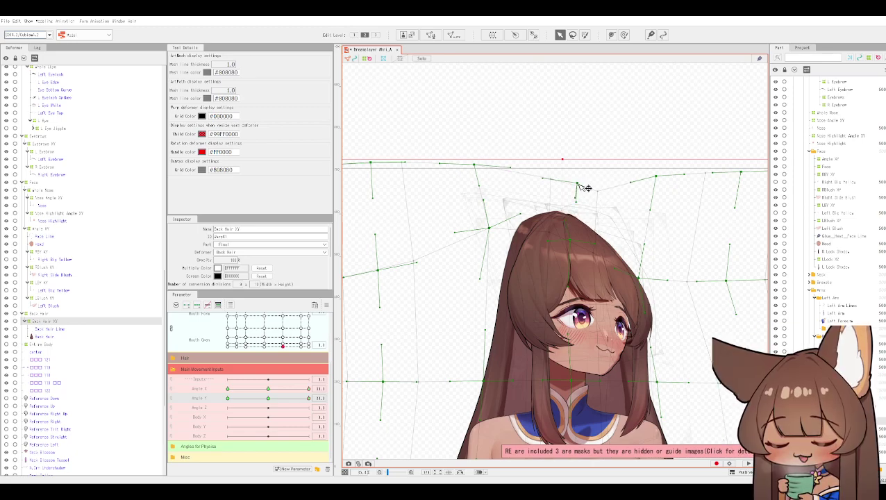
pyautogui.moveTo(474, 166); pyautogui.dragTo(480, 152)
pyautogui.moveTo(489, 227); pyautogui.dragTo(502, 222)
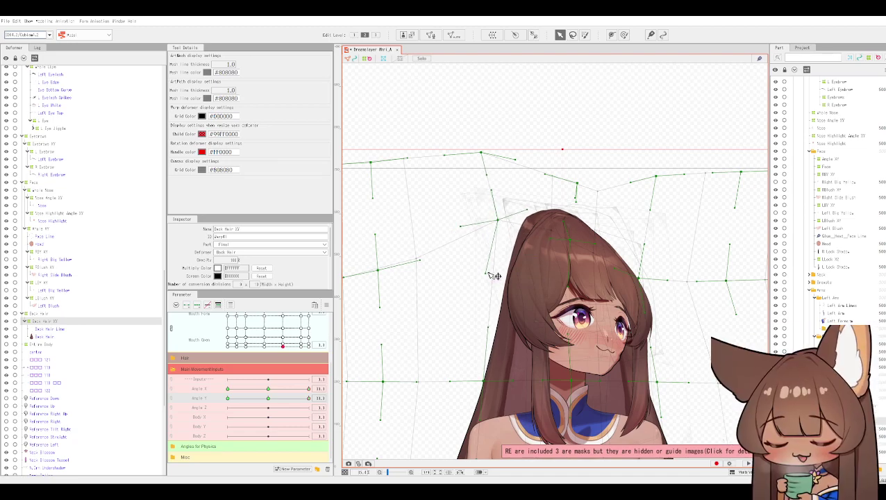
pyautogui.moveTo(377, 269); pyautogui.dragTo(361, 265)
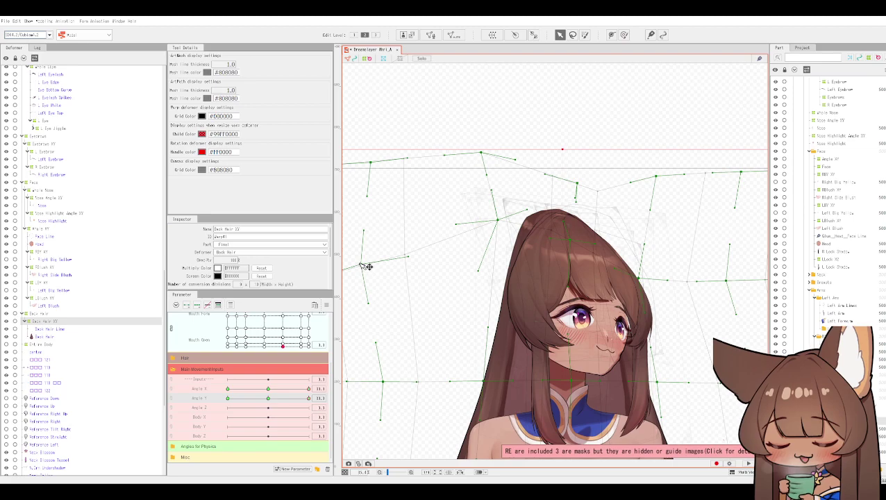
pyautogui.moveTo(491, 382)
pyautogui.mouseDown()
pyautogui.moveTo(476, 380)
pyautogui.moveTo(488, 381)
pyautogui.mouseUp()
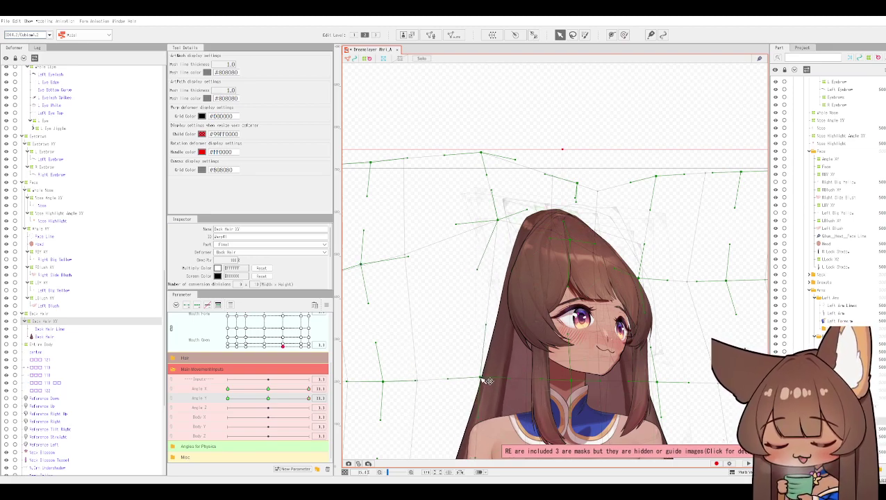
# Nudge the back hair grid point near the shoulder and move the point behind the crown outward and slightly down.
pyautogui.scroll(-5, 489, 381)
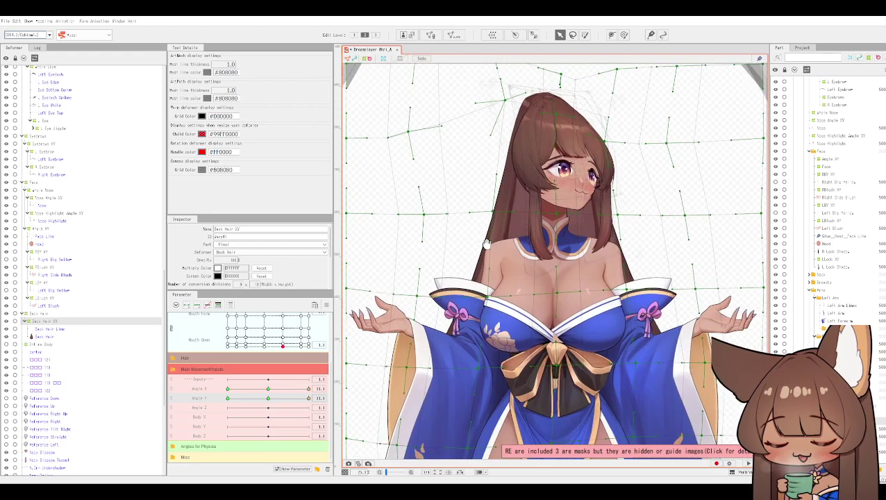
pyautogui.moveTo(491, 295); pyautogui.dragTo(486, 293)
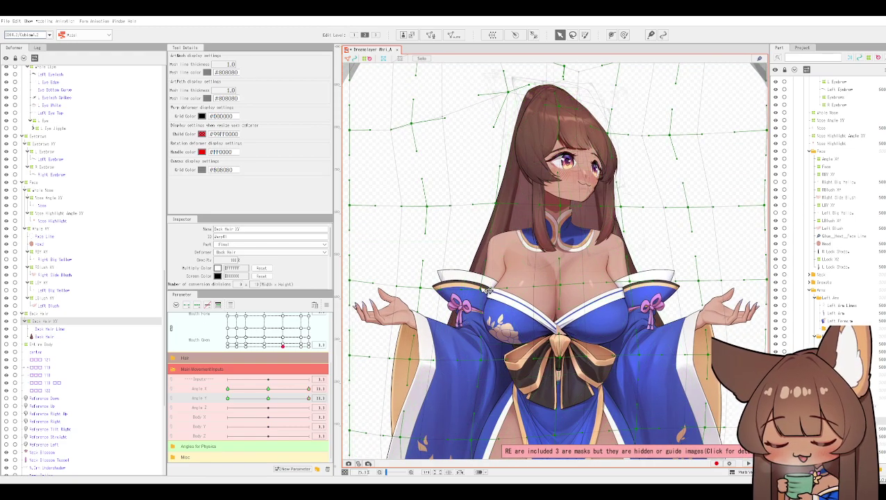
pyautogui.click(506, 88)
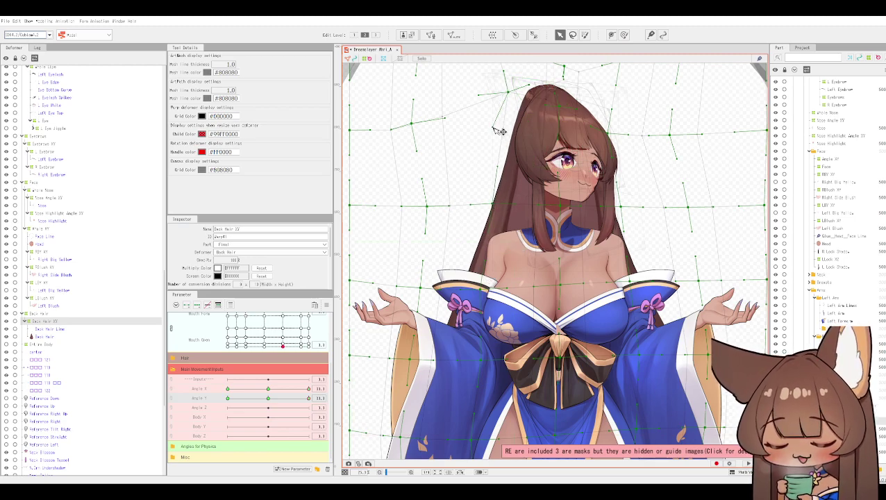
pyautogui.click(519, 106)
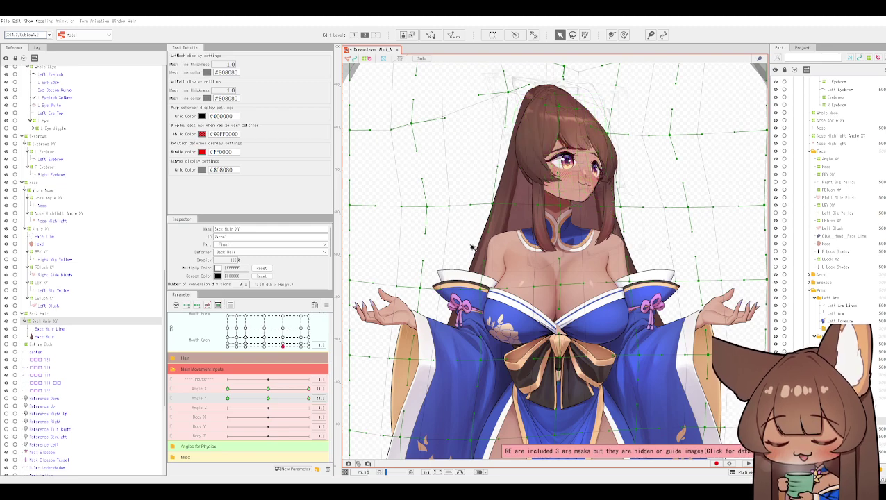
pyautogui.scroll(5, 471, 249)
pyautogui.scroll(-1, 543, 225)
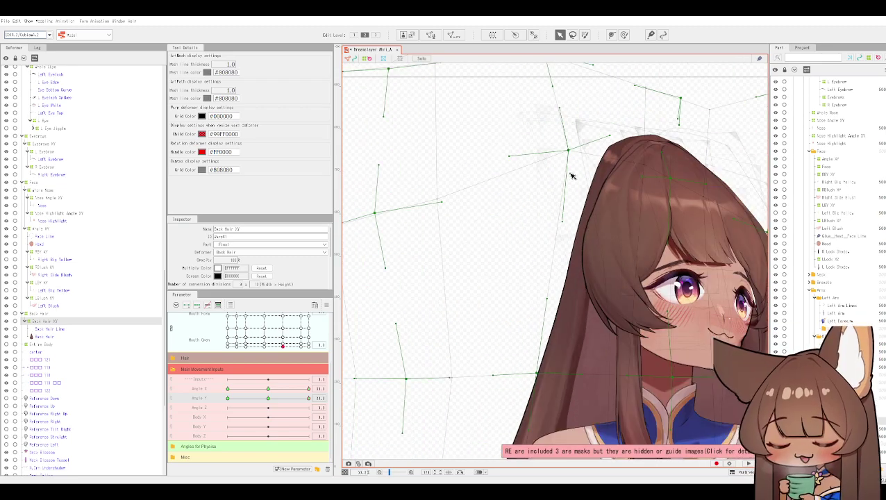
pyautogui.moveTo(567, 150); pyautogui.dragTo(546, 163)
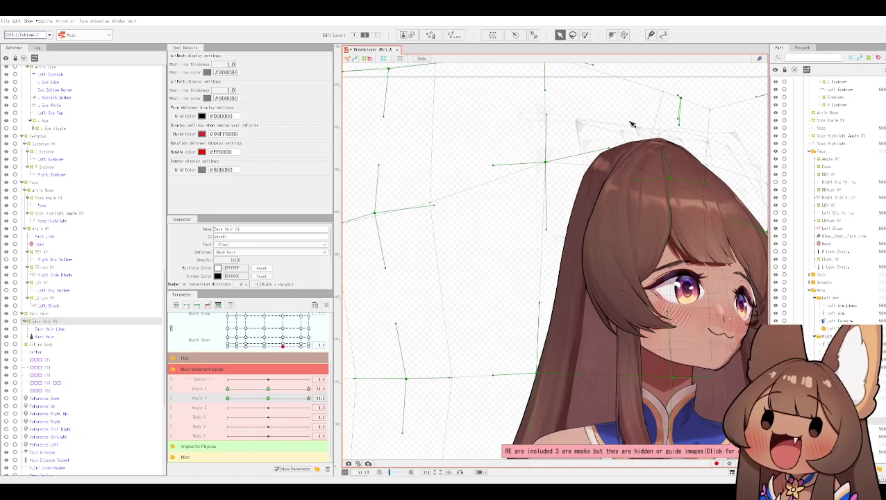
# Move the back hair's crown-side grid point up toward the head, angle the handle above it, and check the silhouette without the grid.
pyautogui.scroll(-3, 288, 273)
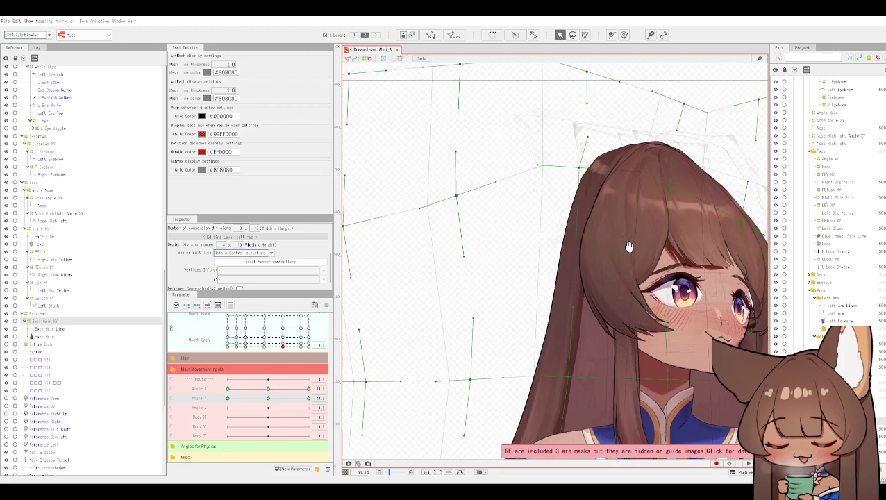
pyautogui.scroll(2, 624, 244)
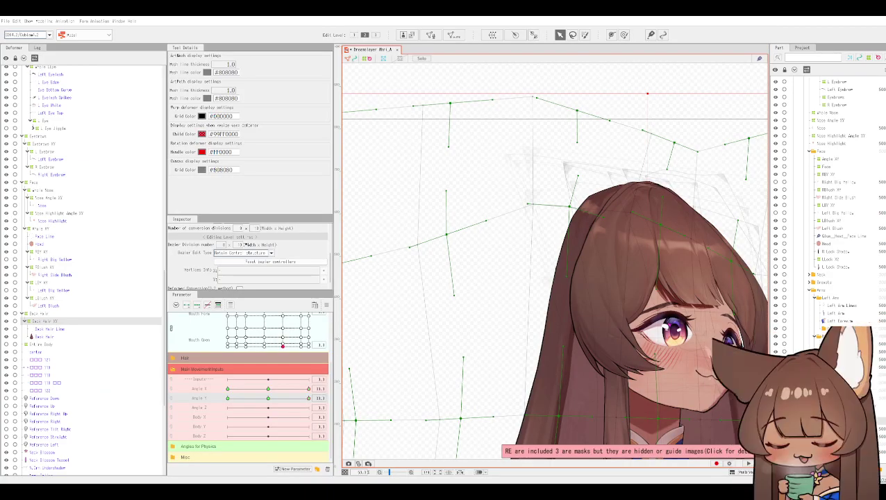
pyautogui.click(603, 201)
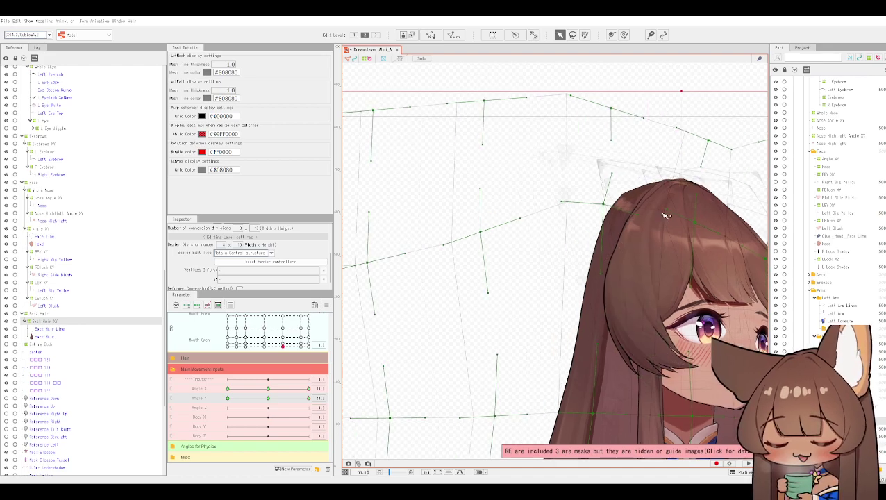
pyautogui.moveTo(604, 205); pyautogui.dragTo(624, 200)
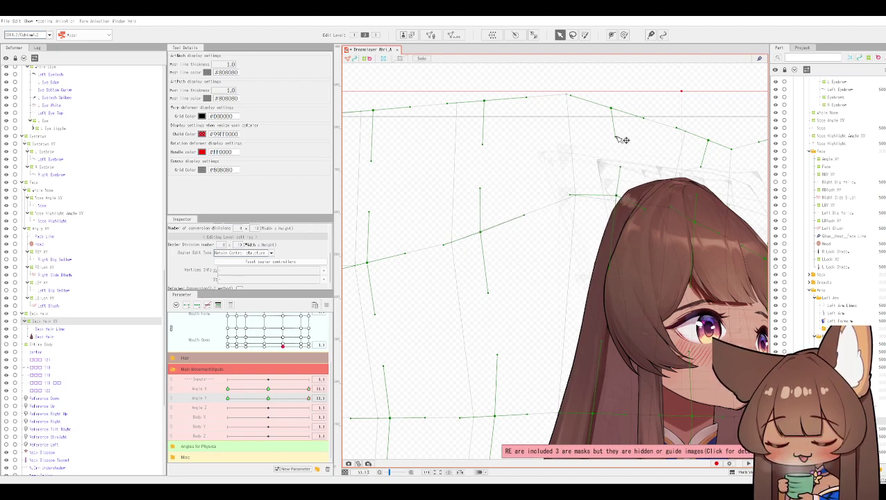
pyautogui.moveTo(637, 122); pyautogui.dragTo(624, 136)
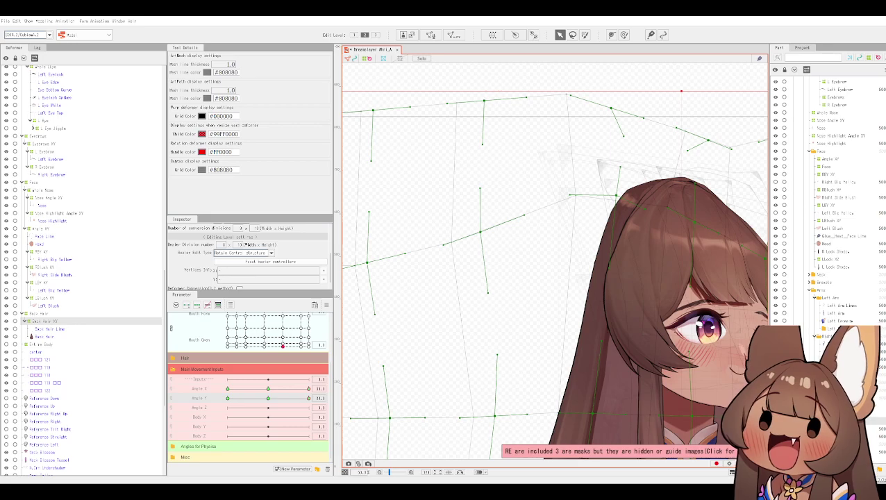
pyautogui.moveTo(615, 197)
pyautogui.mouseDown()
pyautogui.moveTo(620, 206)
pyautogui.moveTo(627, 184)
pyautogui.mouseUp()
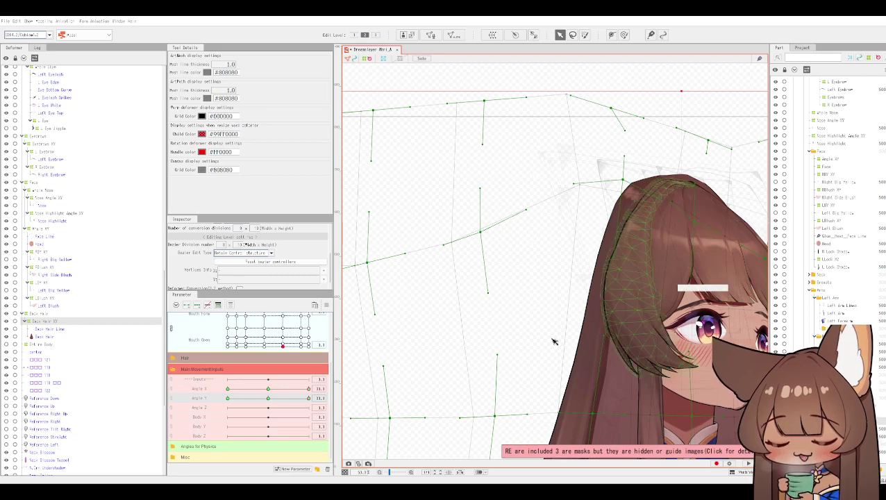
pyautogui.click(601, 239)
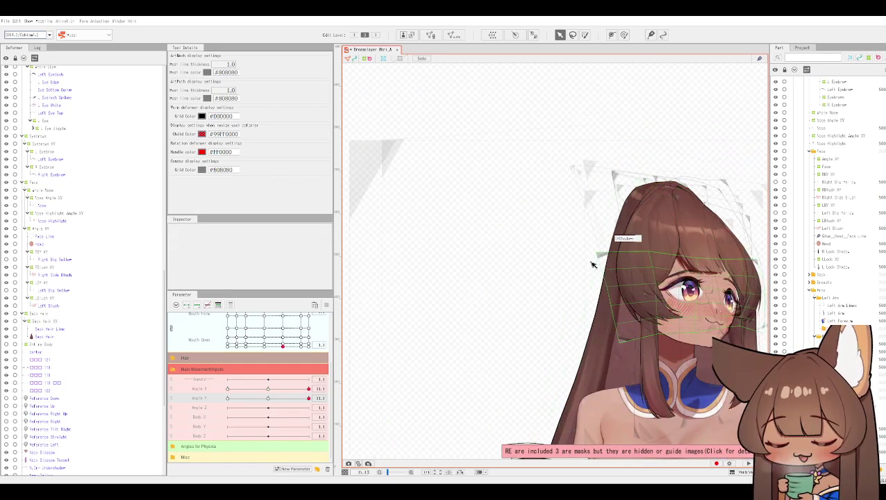
pyautogui.scroll(2, 591, 263)
pyautogui.moveTo(571, 150); pyautogui.dragTo(471, 155)
pyautogui.scroll(-3, 471, 155)
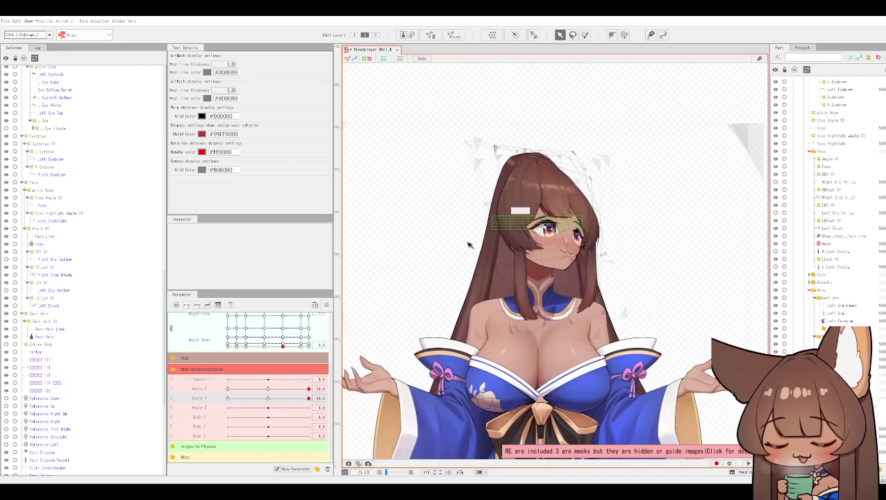
# Start a temporary distortion on the Back Hair XY deformer and shift both of its lower corners slightly to the right.
pyautogui.click(45, 21)
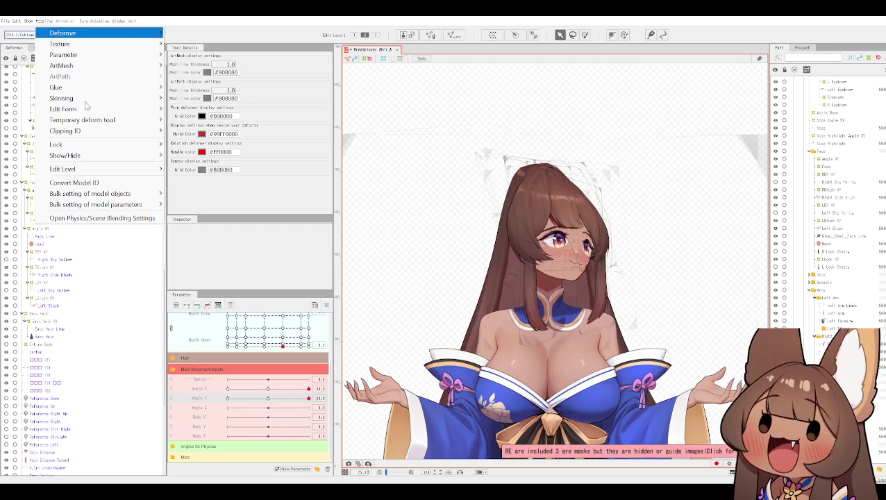
pyautogui.click(43, 326)
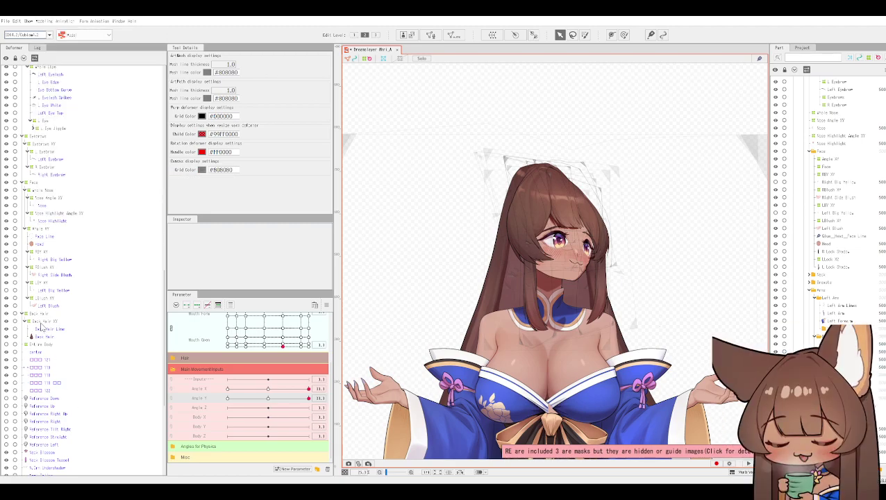
pyautogui.click(45, 20)
pyautogui.moveTo(89, 121)
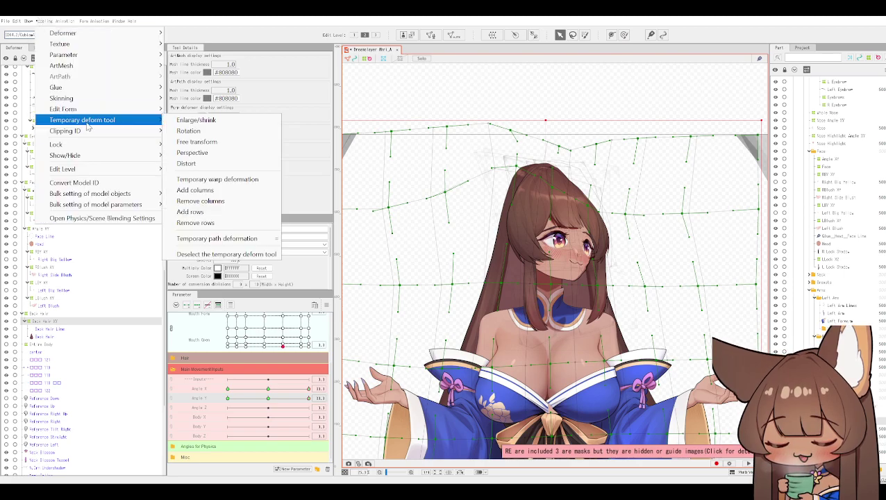
pyautogui.press('Return')
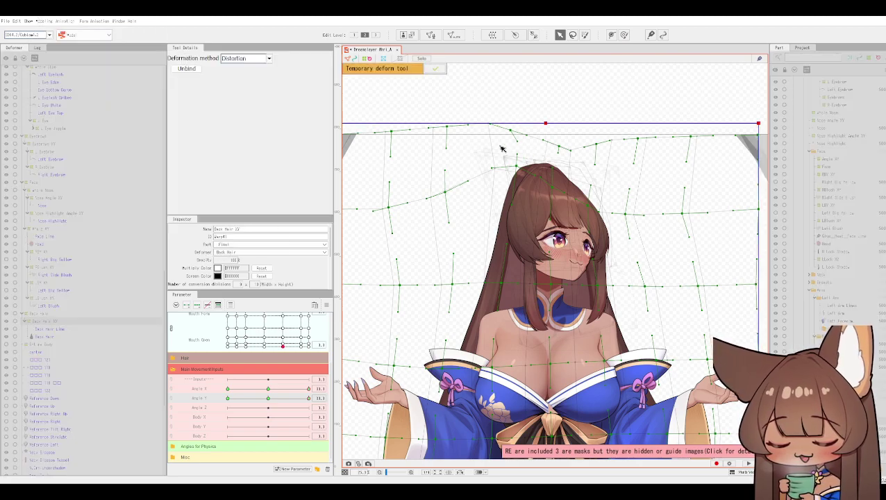
pyautogui.scroll(-5, 532, 191)
pyautogui.moveTo(479, 368); pyautogui.dragTo(490, 371)
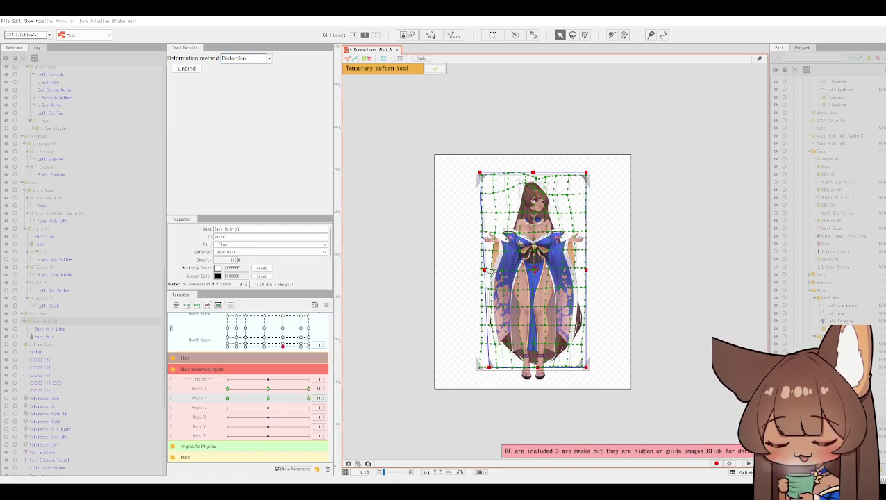
pyautogui.moveTo(586, 367); pyautogui.dragTo(595, 368)
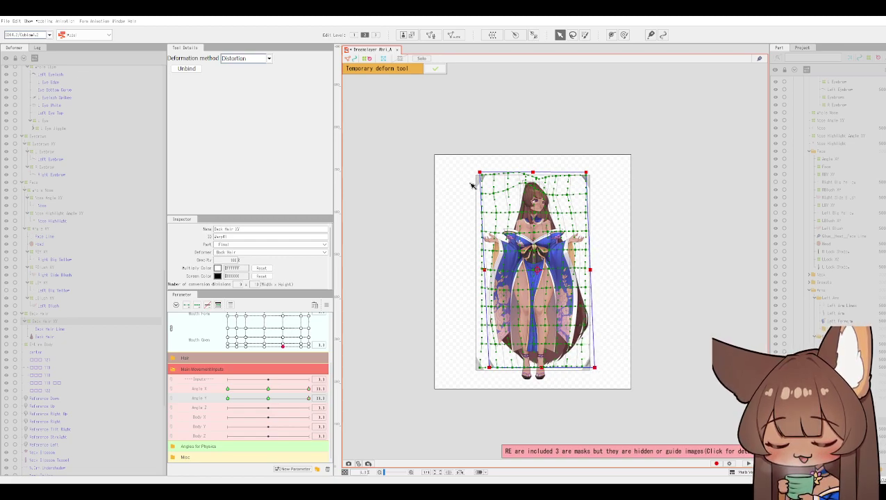
# Widen the Back Hair XY distortion by pulling both upper corners slightly outward, then apply the temporary deformation.
pyautogui.moveTo(478, 172); pyautogui.dragTo(474, 174)
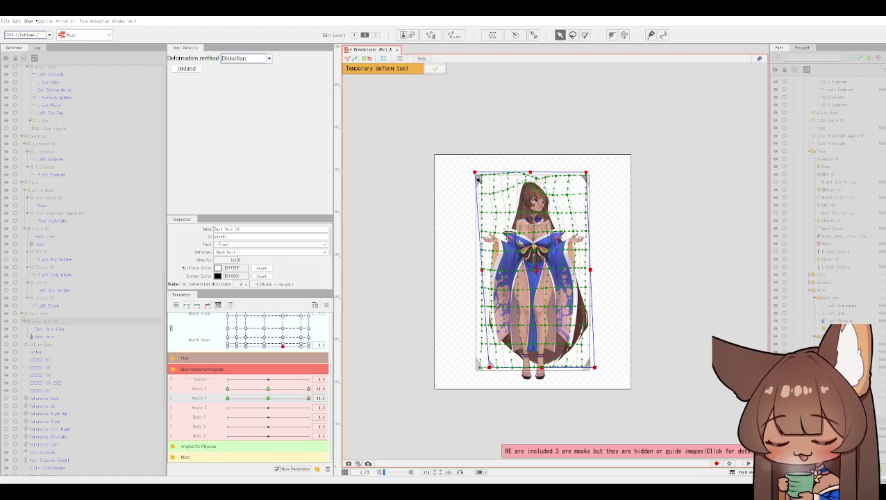
pyautogui.scroll(4, 509, 140)
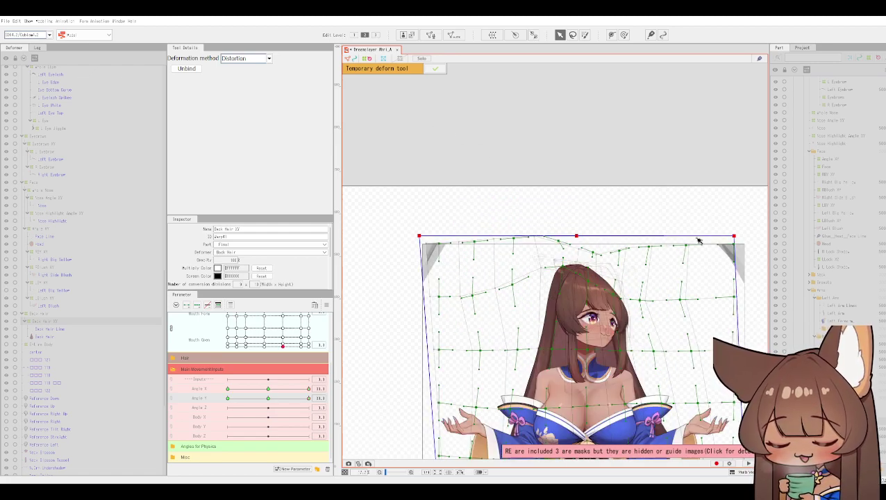
pyautogui.moveTo(734, 236); pyautogui.dragTo(742, 236)
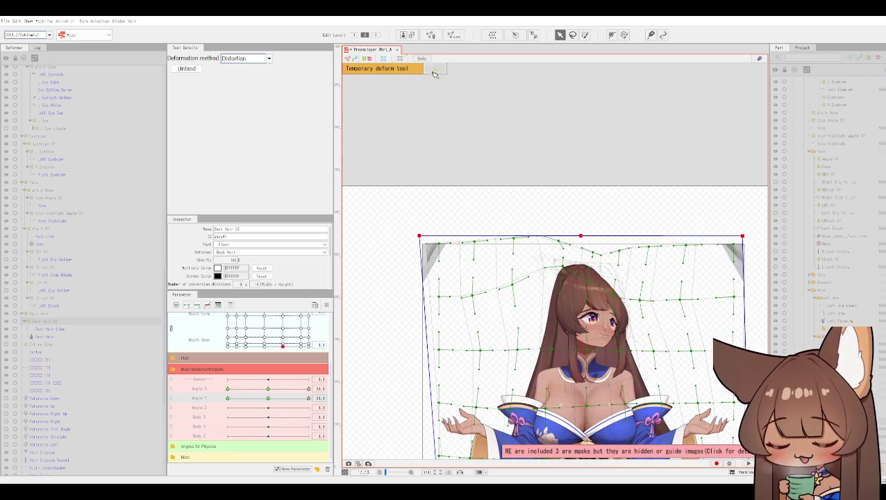
pyautogui.moveTo(742, 236); pyautogui.dragTo(742, 235)
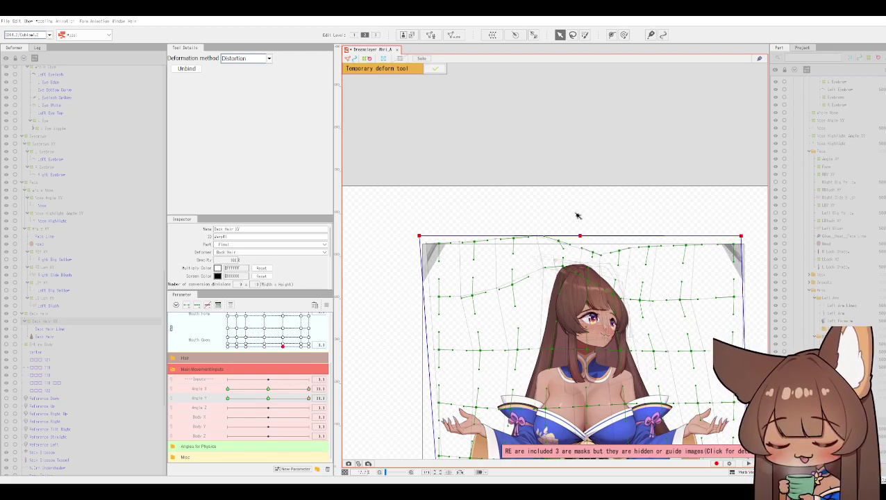
pyautogui.click(433, 68)
# Move the back hair's crown grid point inward, extend its rear handle outward, and tilt its upper handle toward the face.
pyautogui.scroll(4, 612, 270)
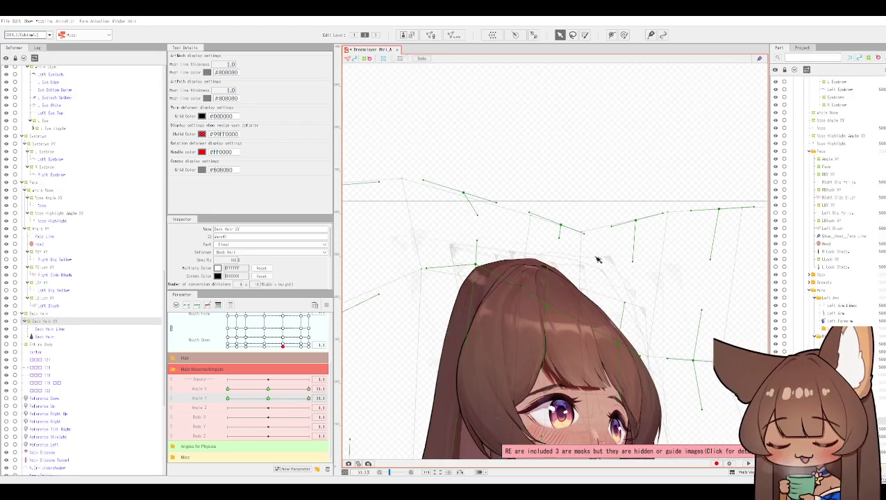
pyautogui.moveTo(568, 228)
pyautogui.mouseDown()
pyautogui.moveTo(571, 216)
pyautogui.moveTo(575, 231)
pyautogui.mouseUp()
pyautogui.moveTo(470, 267); pyautogui.dragTo(486, 280)
pyautogui.moveTo(428, 276); pyautogui.dragTo(376, 266)
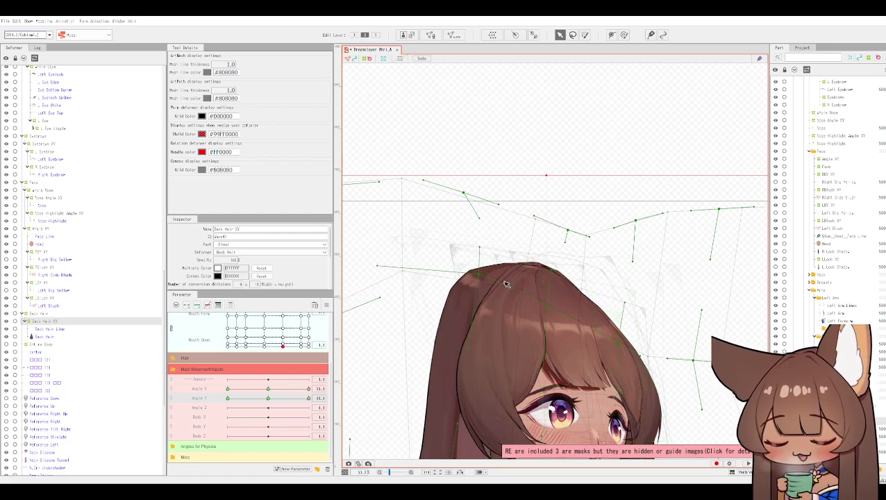
pyautogui.moveTo(490, 283); pyautogui.dragTo(510, 248)
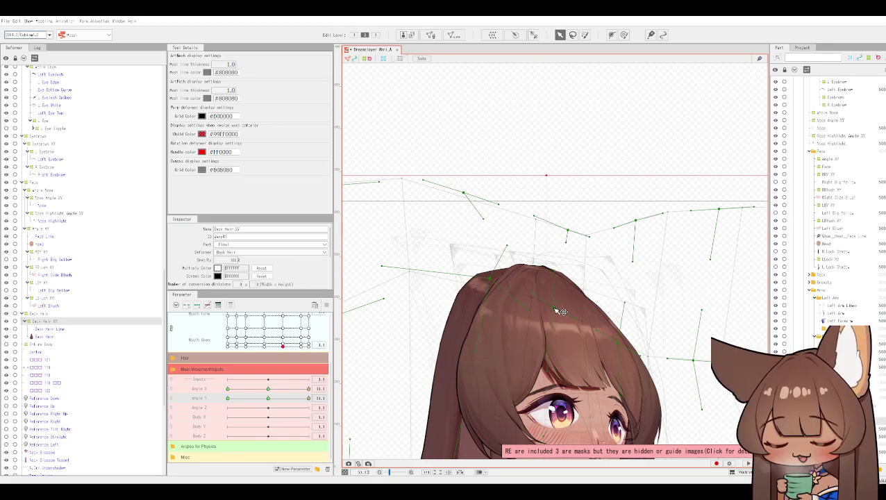
# Straighten the handle below the grid point over the crown, raise the top-edge point beside it, and lift the crown point slightly.
pyautogui.moveTo(587, 240); pyautogui.dragTo(574, 270)
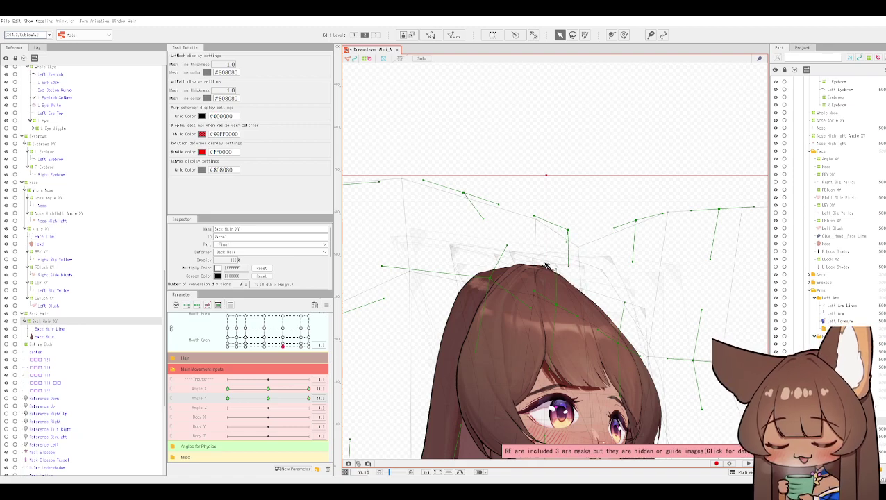
pyautogui.moveTo(471, 197); pyautogui.dragTo(494, 153)
pyautogui.moveTo(570, 231); pyautogui.dragTo(573, 241)
pyautogui.moveTo(542, 203); pyautogui.dragTo(510, 232)
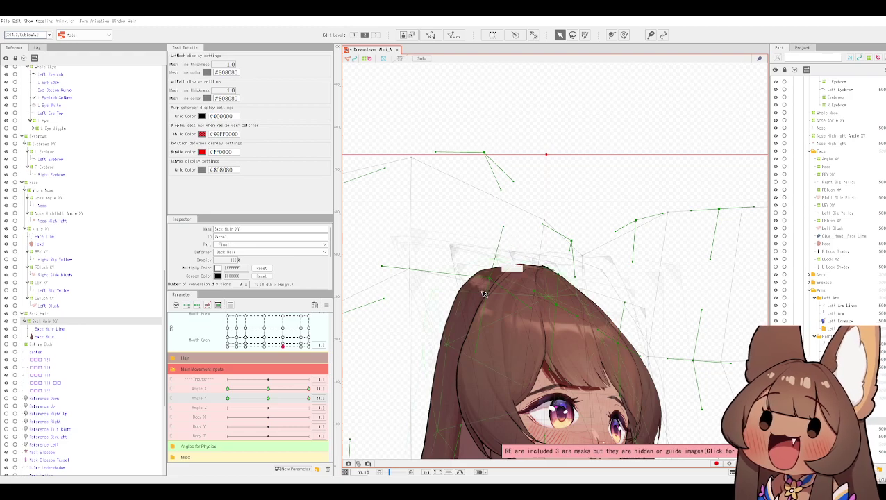
pyautogui.moveTo(494, 278); pyautogui.dragTo(536, 320)
pyautogui.click(501, 261)
pyautogui.moveTo(502, 260); pyautogui.dragTo(505, 262)
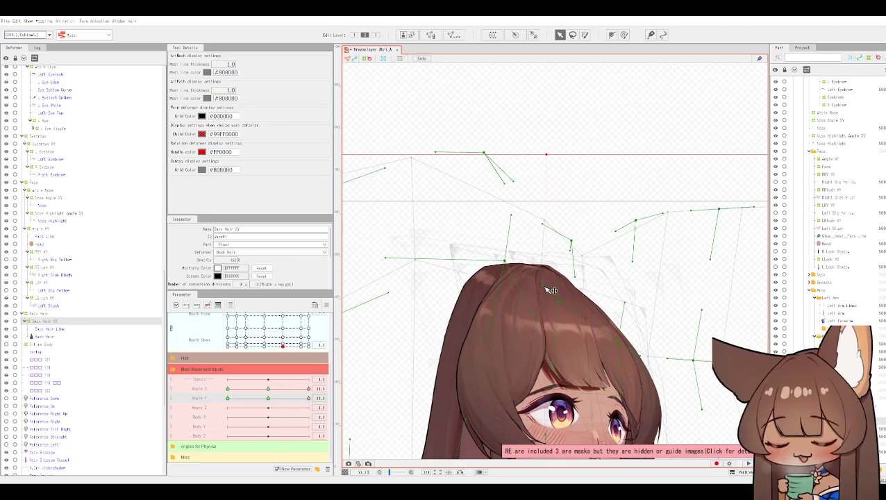
# Angle the crown point's rear handle upward, raise the grid point behind the head, and shift the crown point outward.
pyautogui.moveTo(503, 291); pyautogui.dragTo(580, 229)
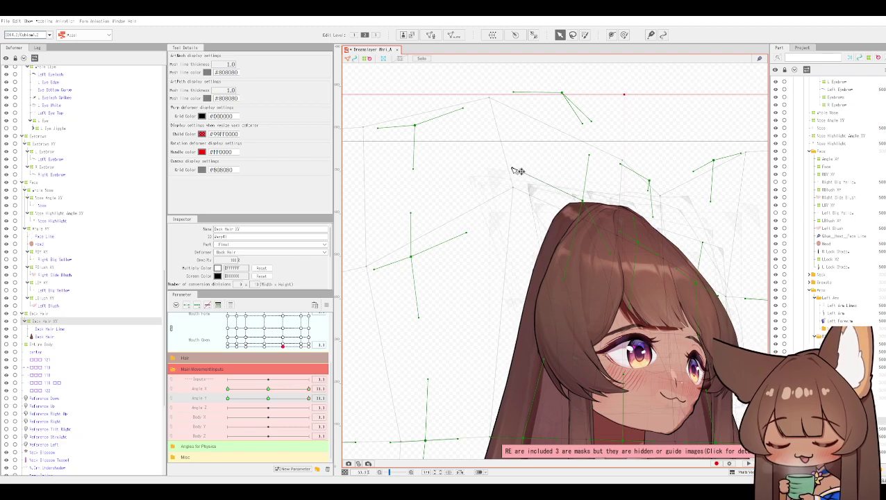
pyautogui.moveTo(410, 259); pyautogui.dragTo(410, 247)
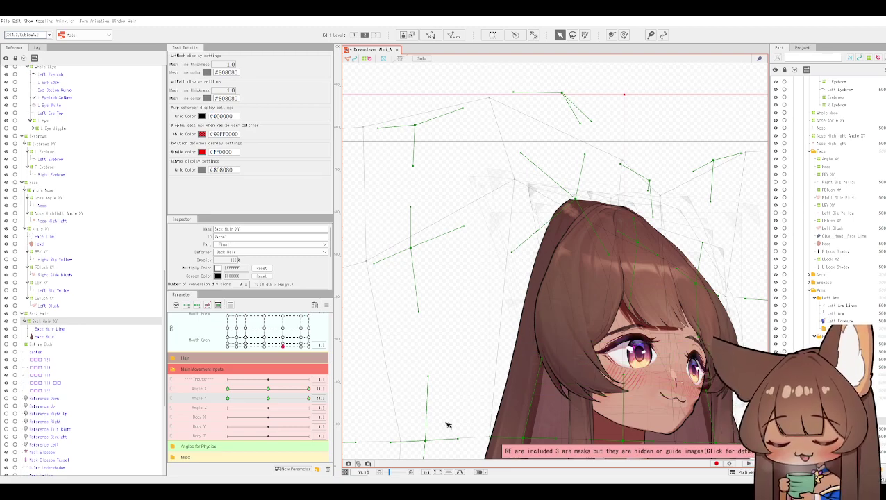
pyautogui.scroll(-2, 438, 431)
pyautogui.moveTo(449, 430); pyautogui.dragTo(433, 422)
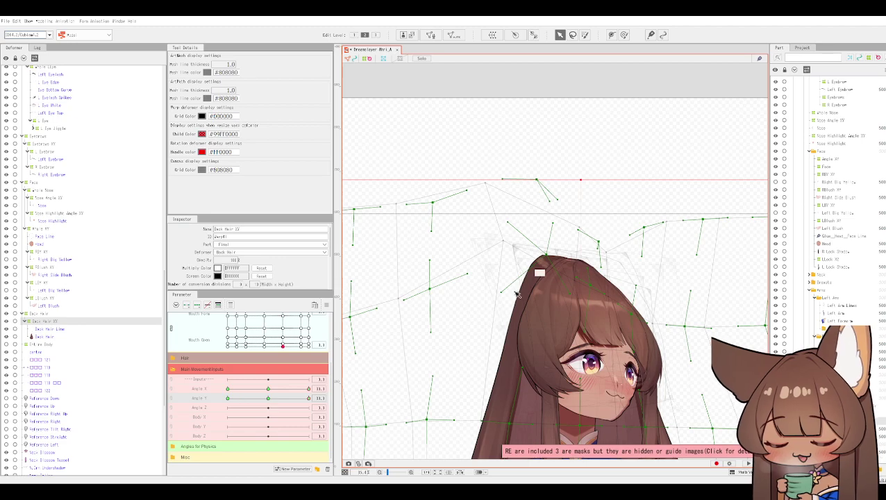
pyautogui.moveTo(553, 258); pyautogui.dragTo(526, 255)
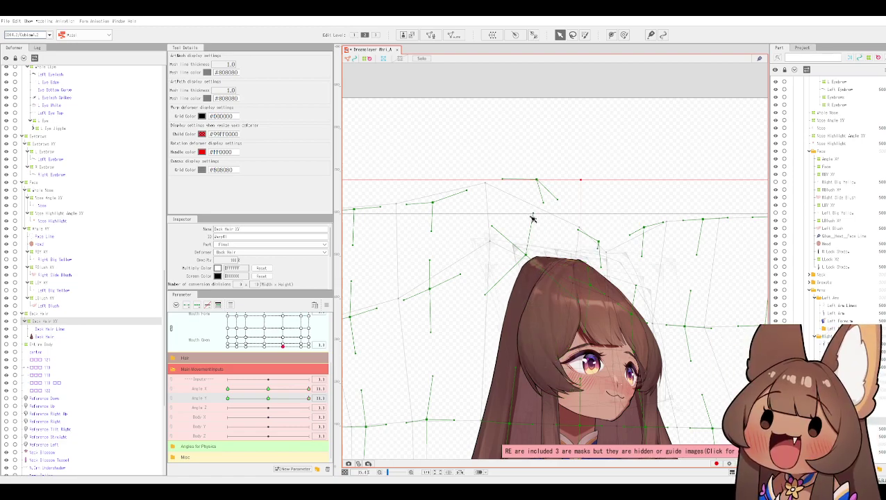
# Preview the back hair with the Angle Y slider, return it to maximum, and check the silhouette without the grid.
pyautogui.scroll(-2, 532, 219)
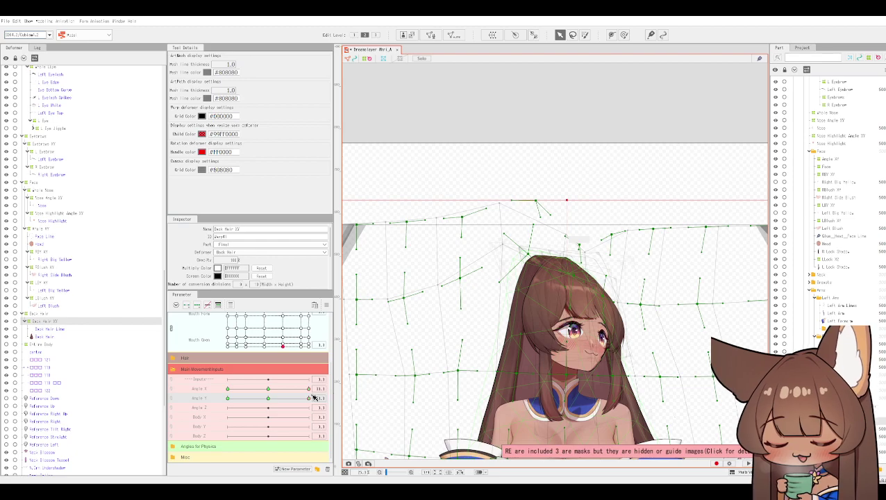
pyautogui.moveTo(310, 398)
pyautogui.mouseDown()
pyautogui.moveTo(267, 400)
pyautogui.moveTo(333, 394)
pyautogui.mouseUp()
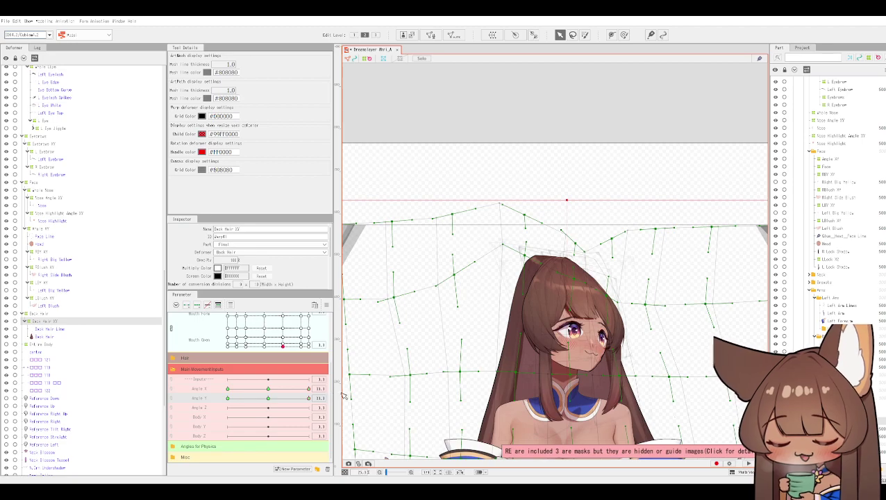
pyautogui.click(589, 257)
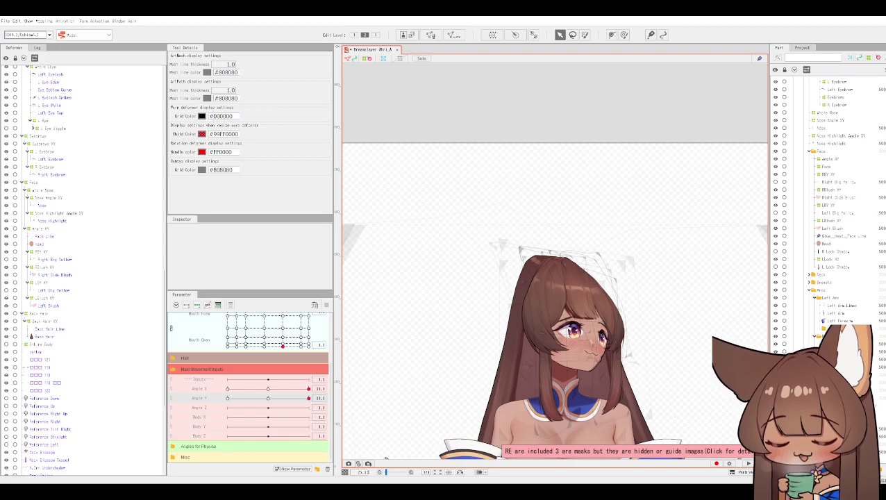
# Find the hidden collar ornament among the model's parts and make the flower bow visible below the neck.
pyautogui.scroll(10, 808, 231)
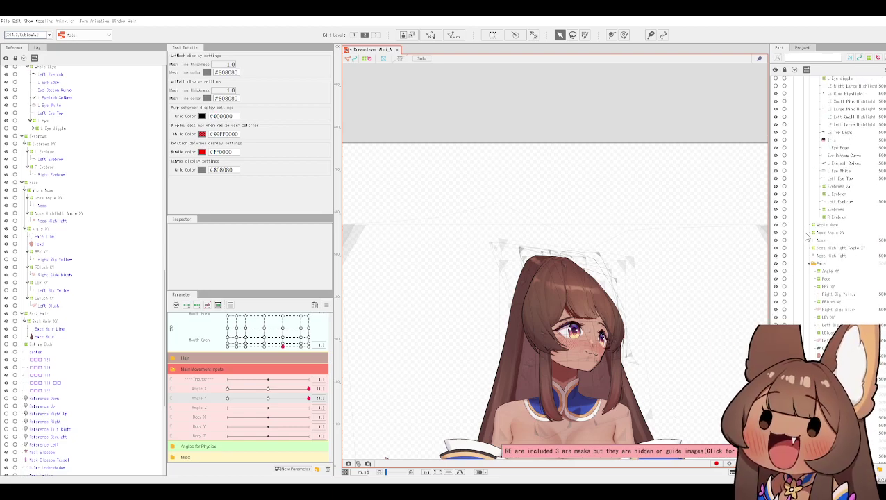
pyautogui.scroll(10, 809, 232)
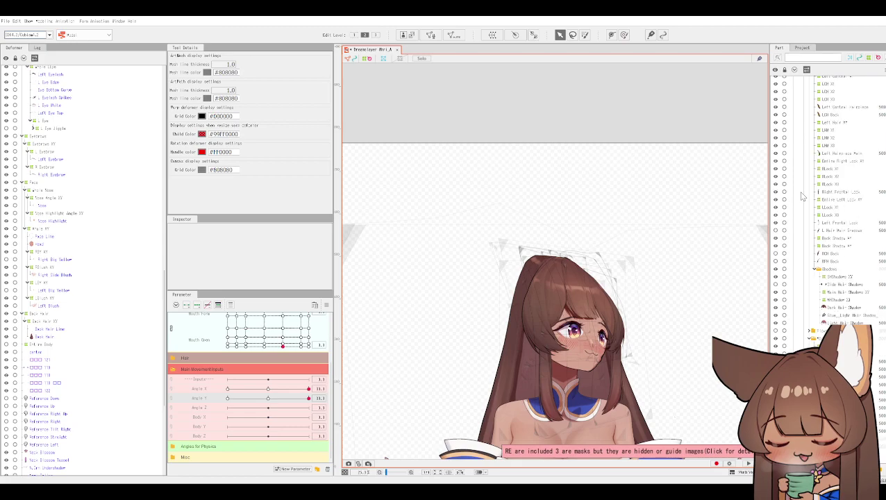
pyautogui.scroll(8, 810, 184)
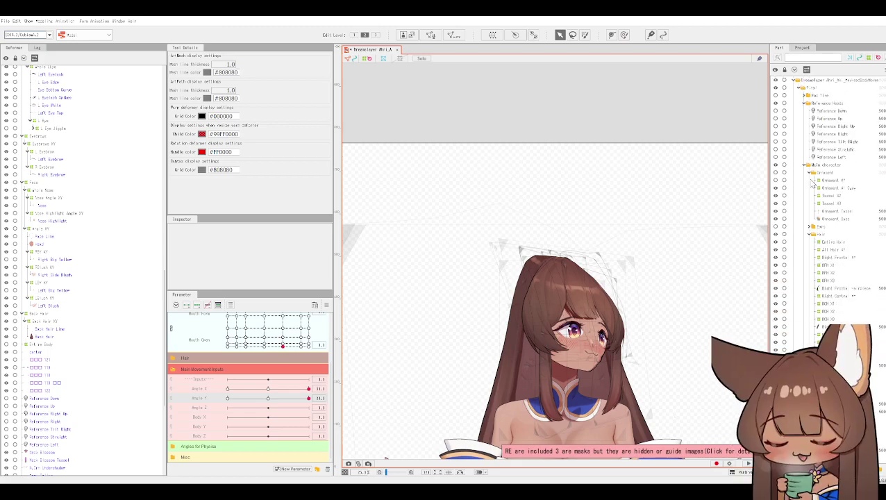
pyautogui.click(775, 173)
pyautogui.click(776, 174)
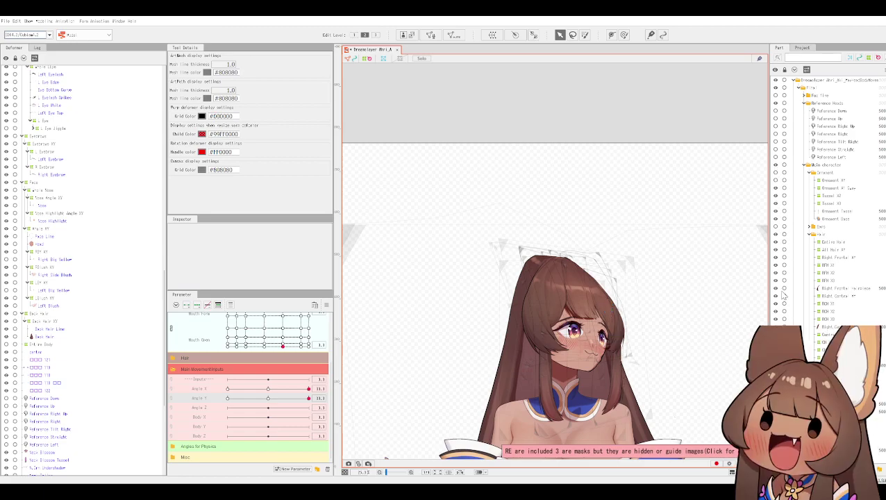
pyautogui.scroll(-6, 826, 181)
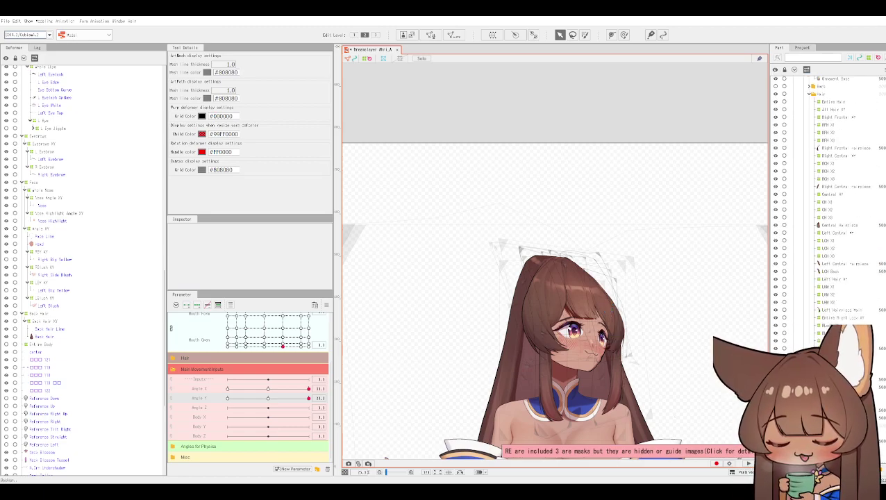
pyautogui.scroll(-4, 820, 331)
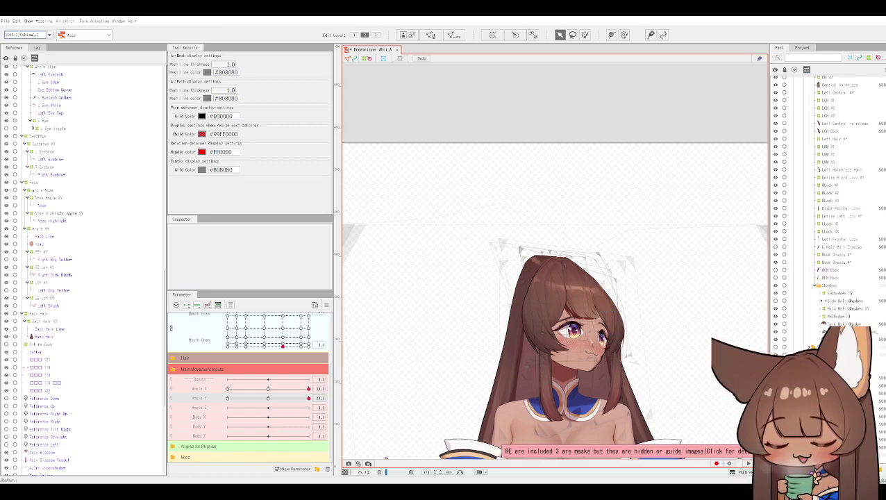
pyautogui.click(776, 347)
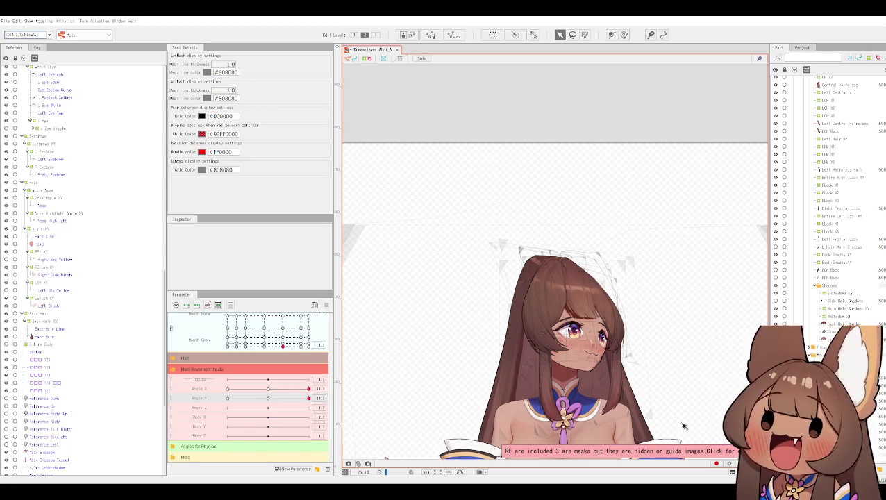
pyautogui.scroll(2, 683, 425)
pyautogui.moveTo(667, 431); pyautogui.dragTo(690, 368)
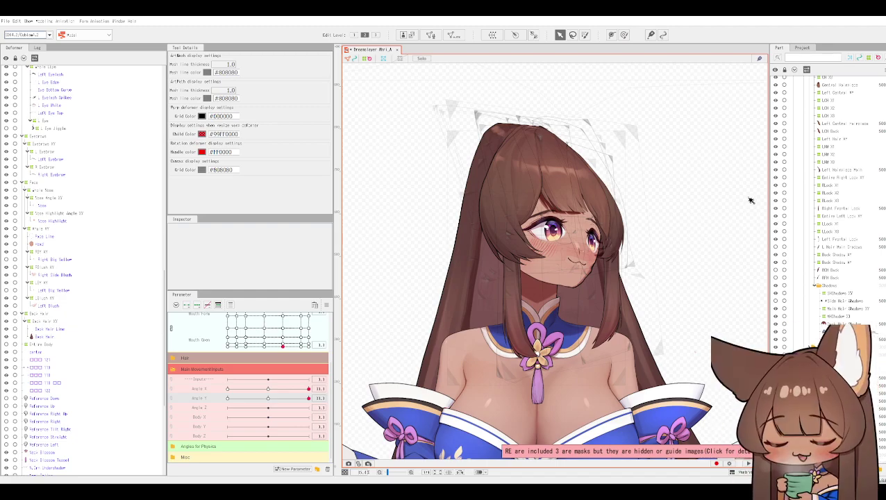
pyautogui.scroll(5, 833, 153)
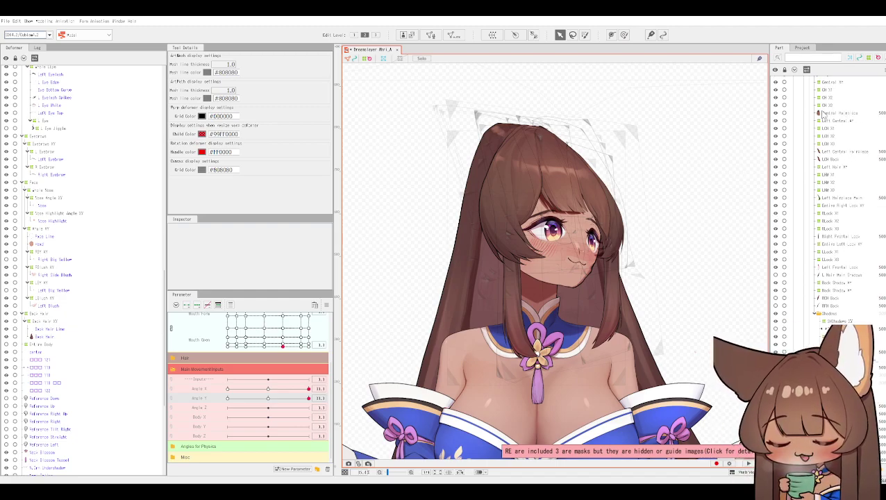
pyautogui.scroll(2, 791, 167)
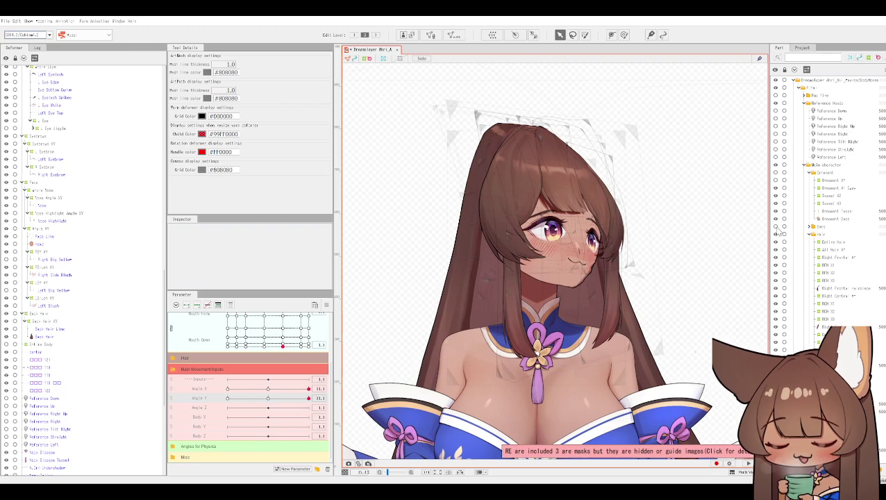
pyautogui.scroll(-5, 799, 183)
pyautogui.scroll(-6, 798, 187)
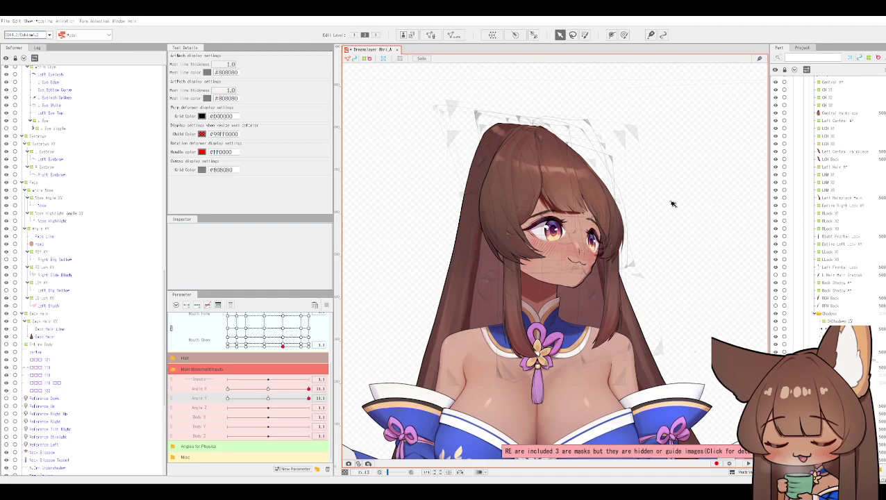
pyautogui.moveTo(678, 148); pyautogui.dragTo(712, 209)
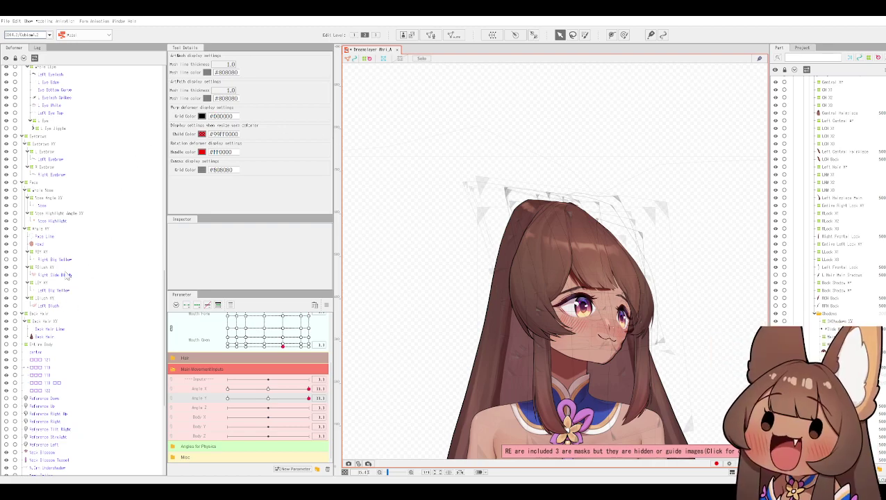
# Examine the face Angle XY, eye, Central Hairpiece, Right Central XY and Left Central XY deformers on the turned head.
pyautogui.click(41, 230)
pyautogui.scroll(5, 46, 222)
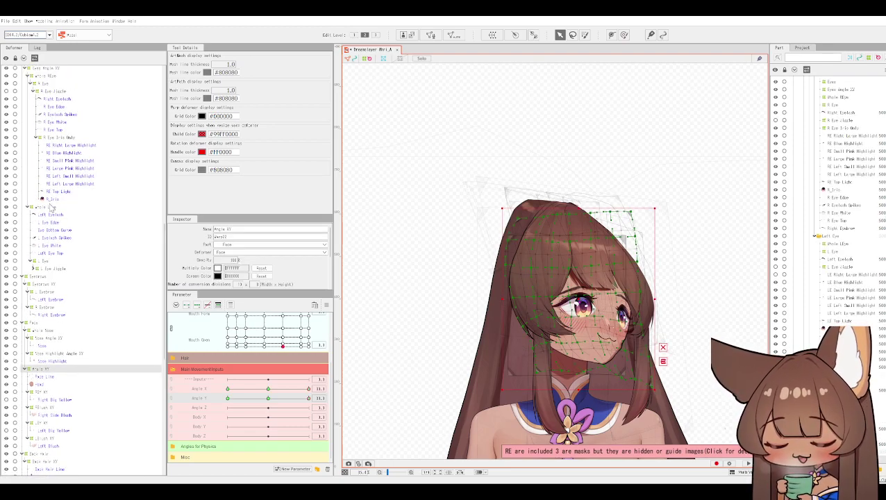
pyautogui.click(50, 206)
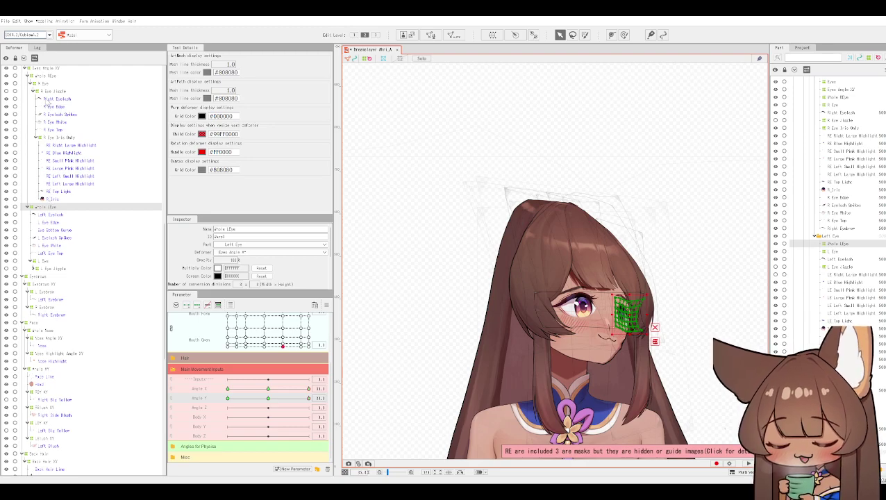
pyautogui.click(44, 84)
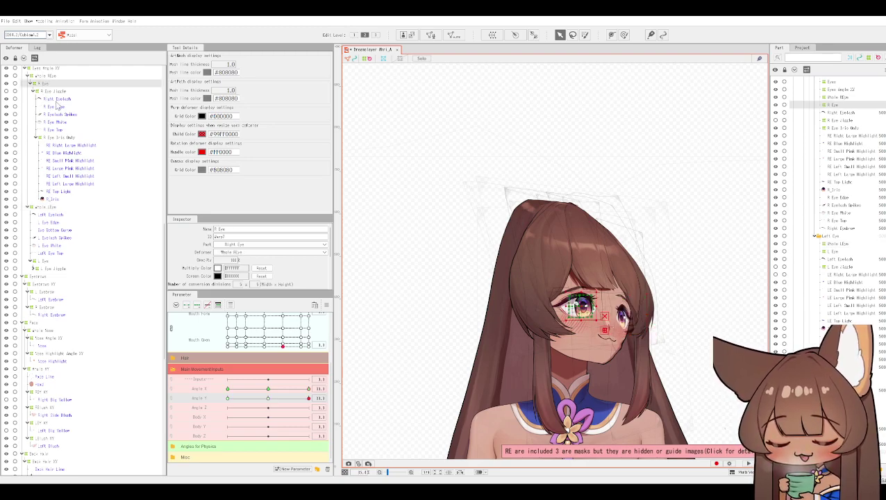
pyautogui.click(50, 93)
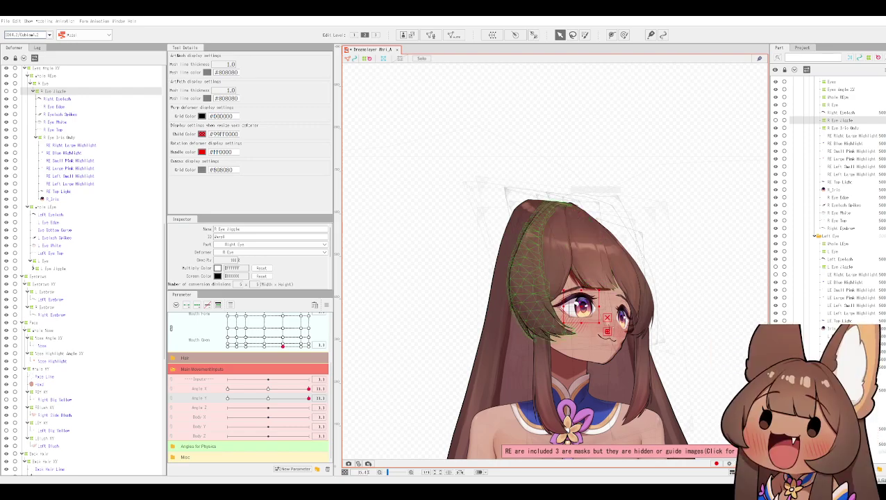
pyautogui.scroll(2, 521, 227)
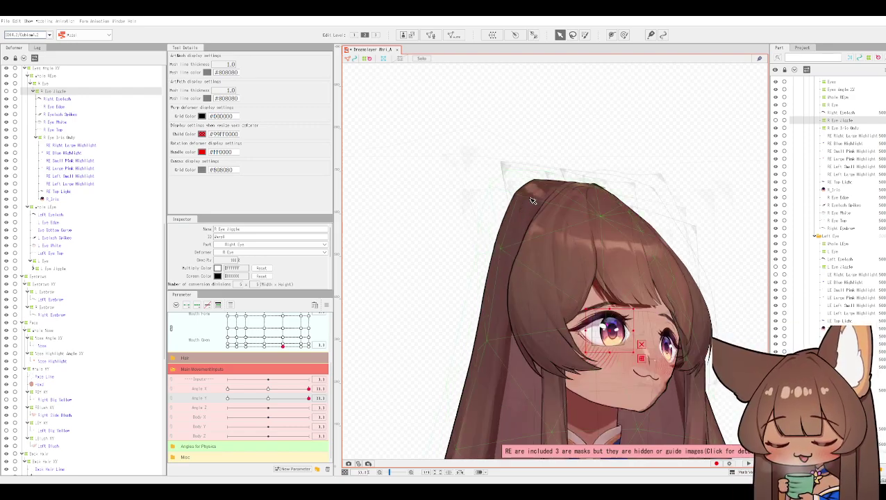
pyautogui.scroll(6, 118, 223)
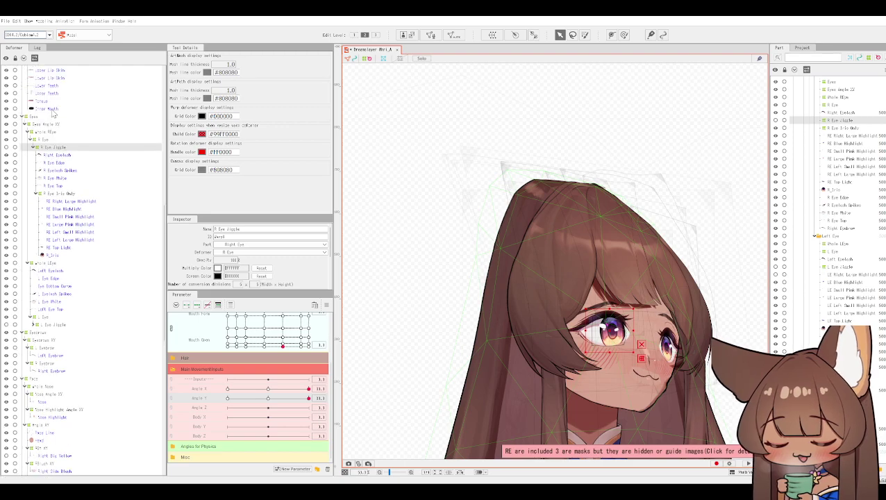
pyautogui.scroll(3, 118, 223)
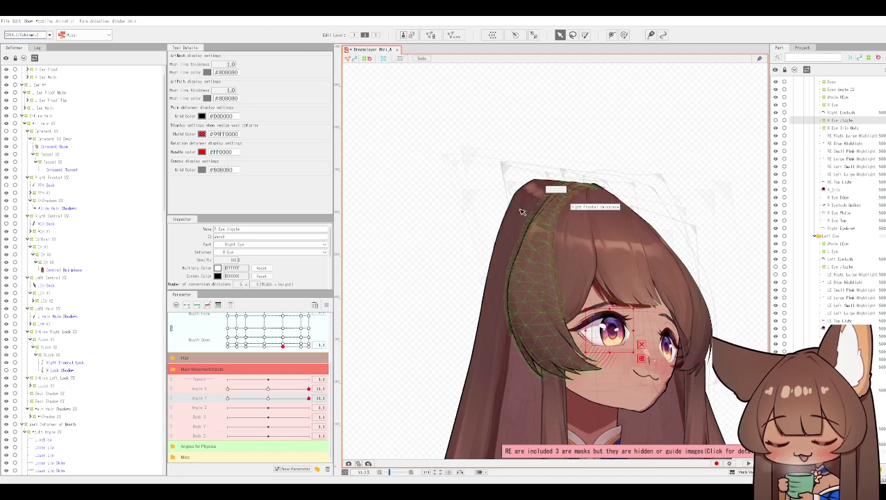
pyautogui.click(47, 271)
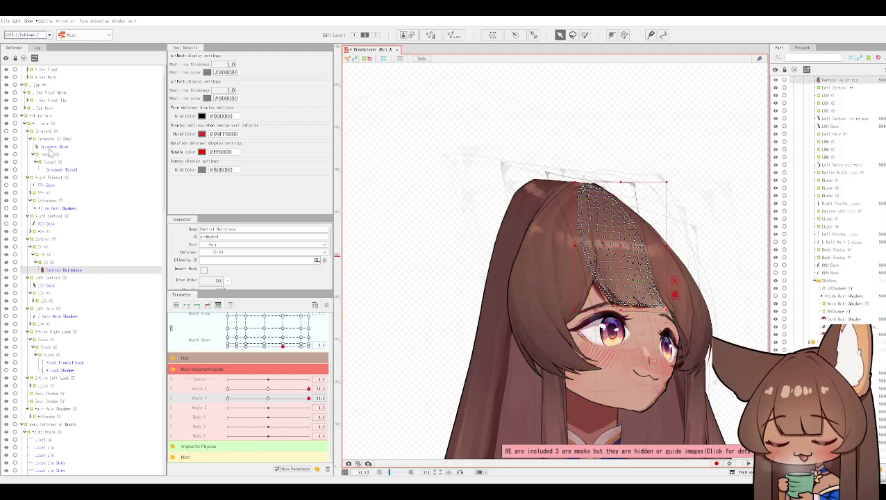
pyautogui.click(52, 183)
pyautogui.click(53, 217)
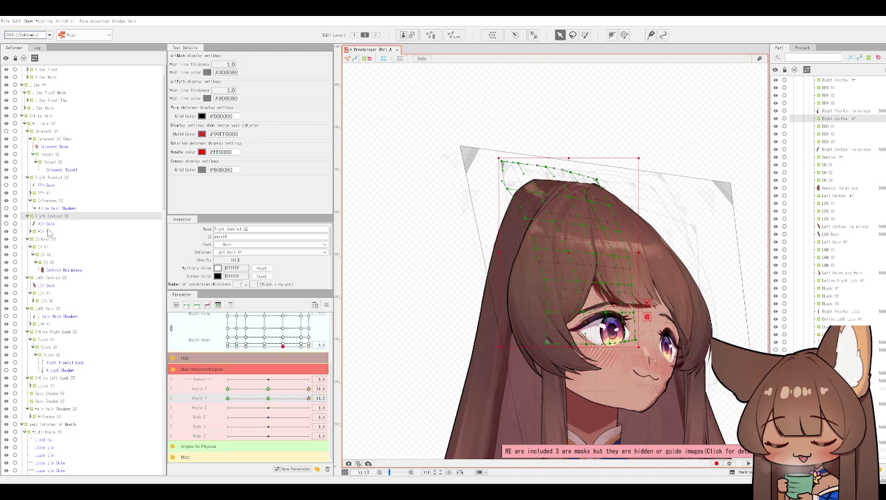
pyautogui.click(46, 278)
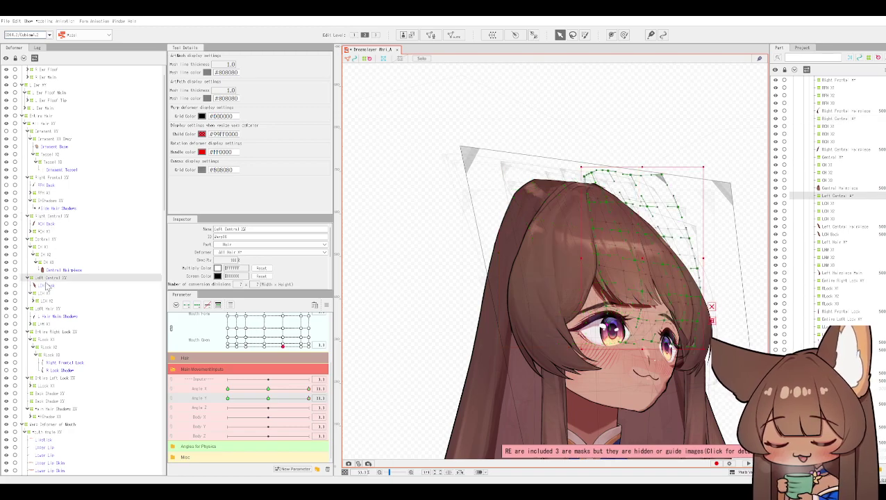
# Nudge the Back Hair XY grid point at the crown inward and slightly reposition the grid point above the front of the head.
pyautogui.scroll(-2, 48, 333)
pyautogui.scroll(-10, 48, 338)
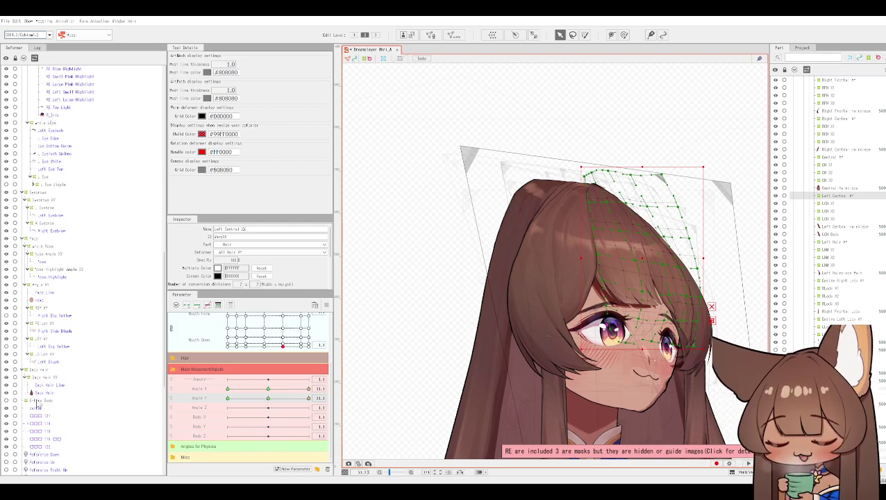
pyautogui.click(46, 376)
pyautogui.moveTo(518, 186); pyautogui.dragTo(532, 180)
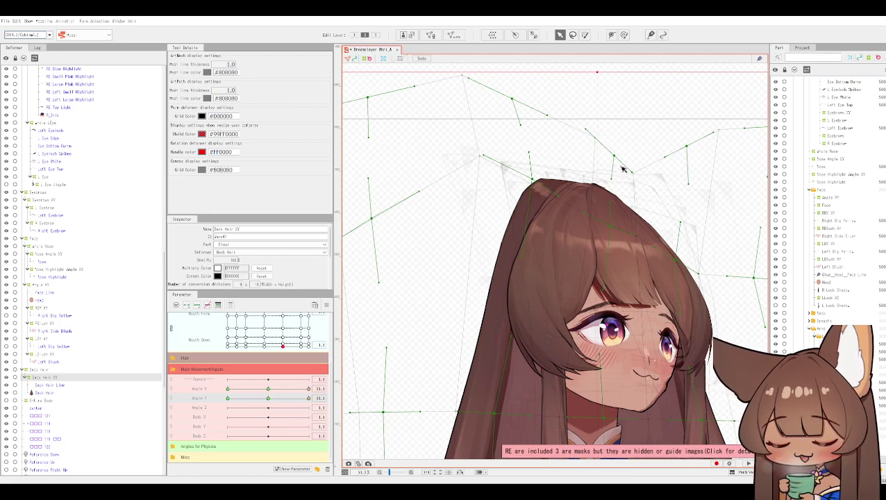
pyautogui.moveTo(621, 161); pyautogui.dragTo(628, 130)
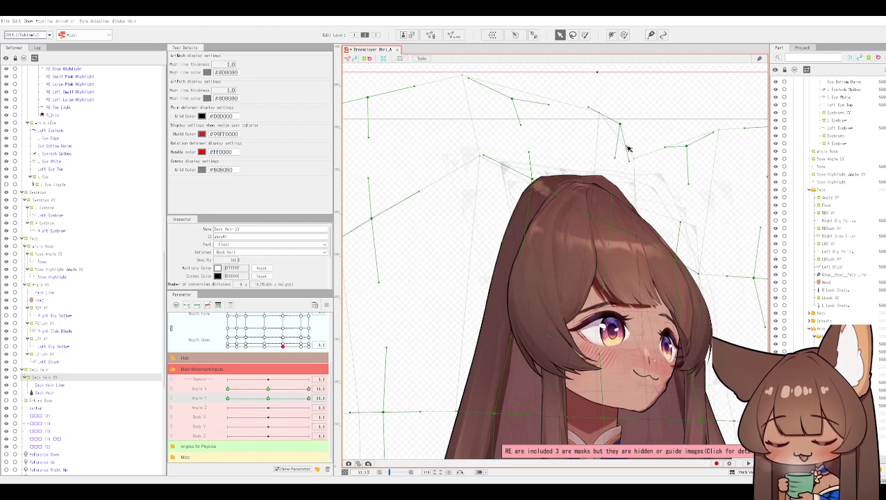
pyautogui.moveTo(622, 127); pyautogui.dragTo(613, 149)
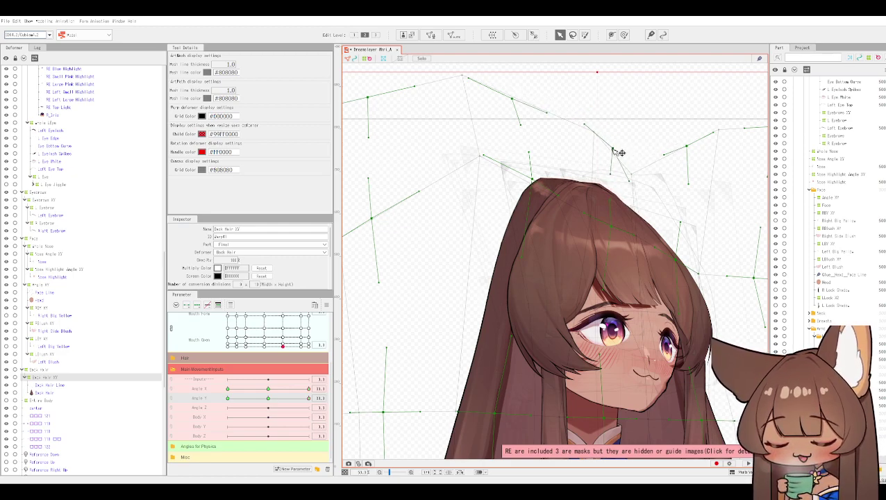
pyautogui.moveTo(533, 179); pyautogui.dragTo(536, 180)
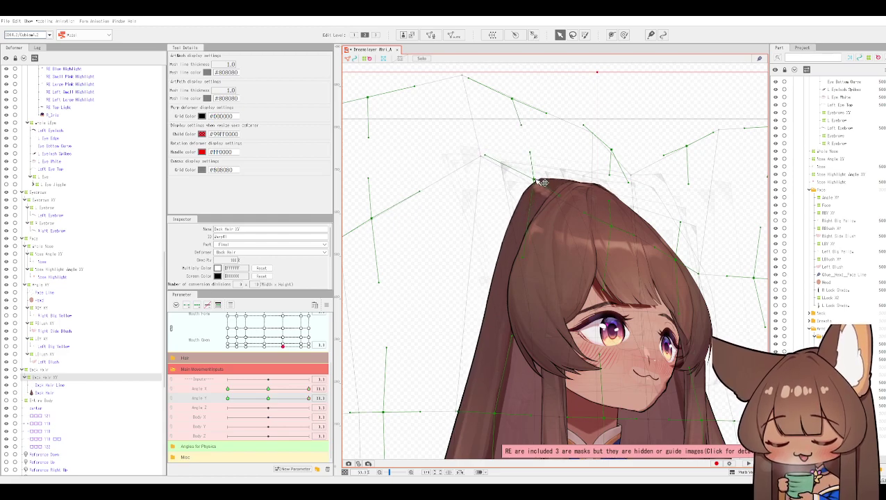
pyautogui.scroll(-3, 543, 182)
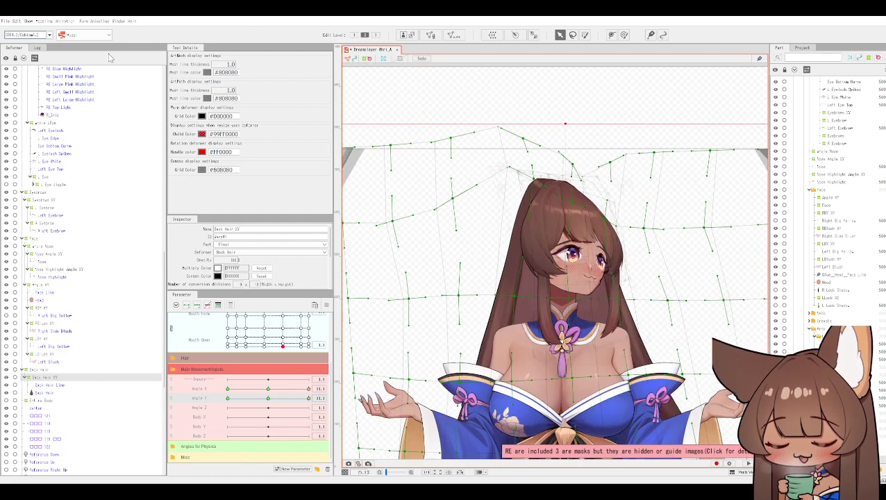
pyautogui.click(44, 21)
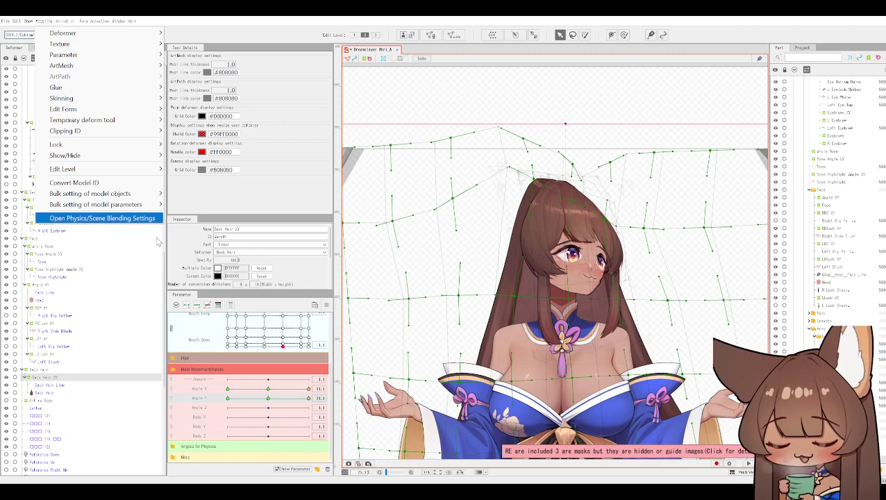
pyautogui.click(453, 236)
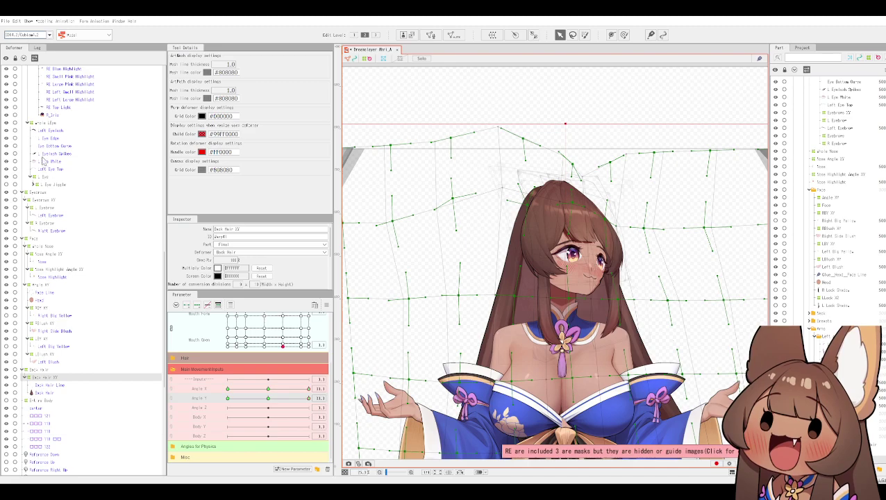
# Examine the Entire Hair, All Hair XY and Entire Right Lock XY deformers over the turned head.
pyautogui.scroll(10, 65, 222)
pyautogui.scroll(8, 63, 159)
pyautogui.scroll(4, 67, 169)
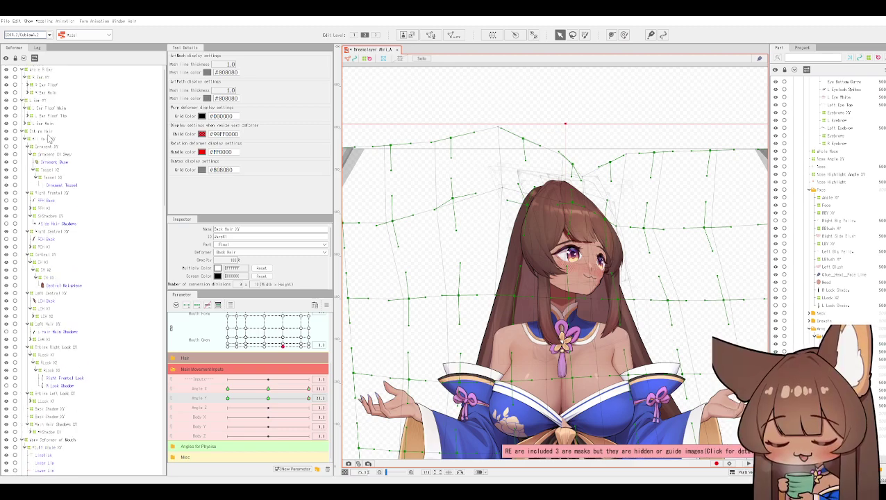
pyautogui.click(47, 132)
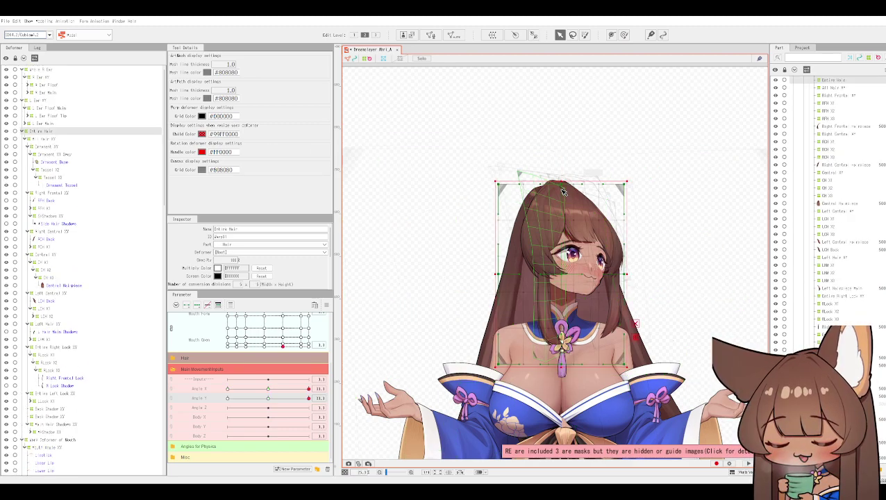
pyautogui.click(538, 200)
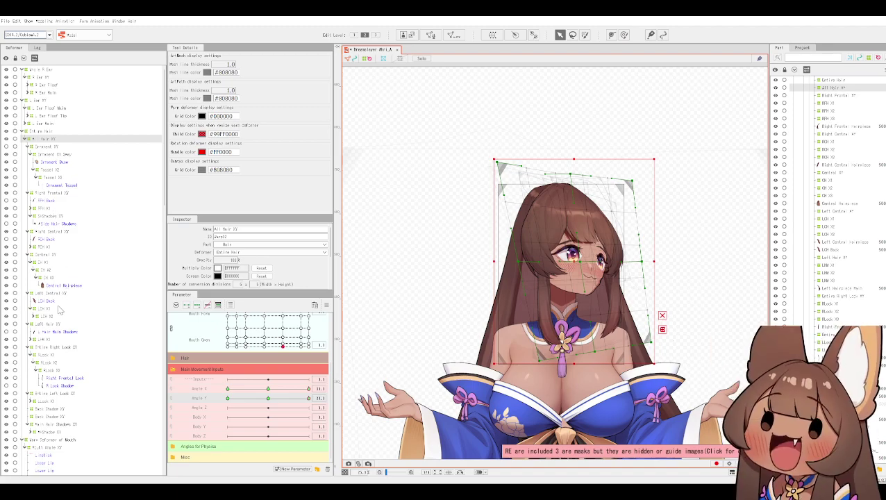
pyautogui.scroll(-1, 61, 323)
pyautogui.scroll(-1, 60, 340)
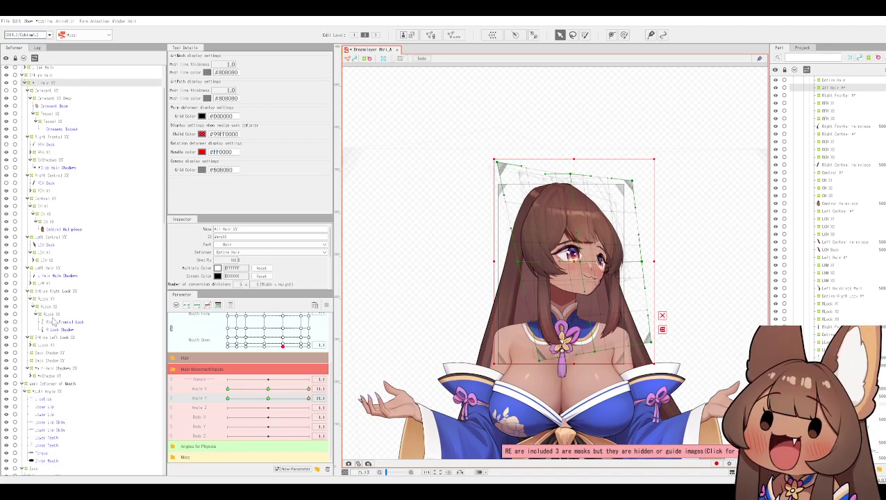
pyautogui.click(54, 290)
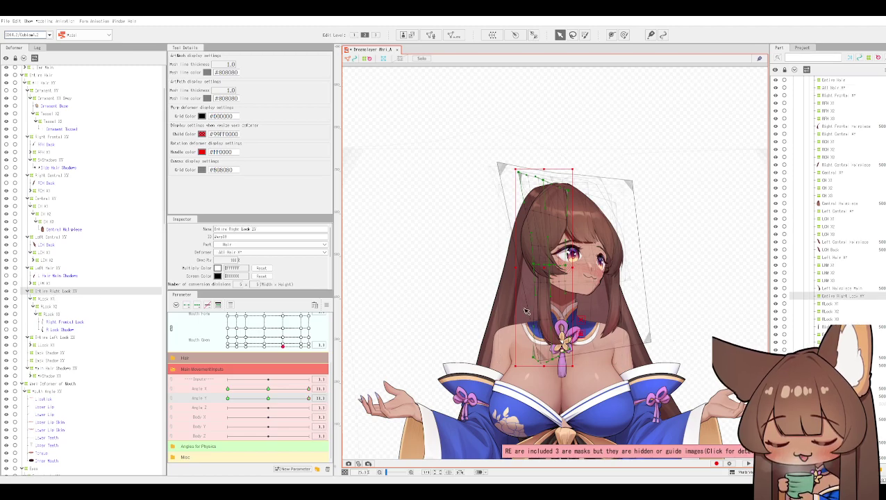
# Reshape the lower edge of the Left Hair XY deformer, shifting its inner corner toward the face and lowering its outer corner.
pyautogui.click(50, 268)
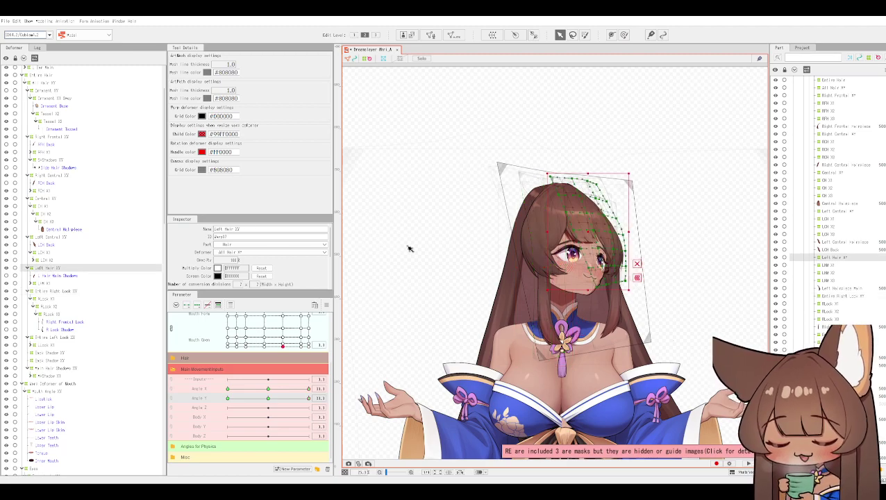
pyautogui.scroll(2, 675, 261)
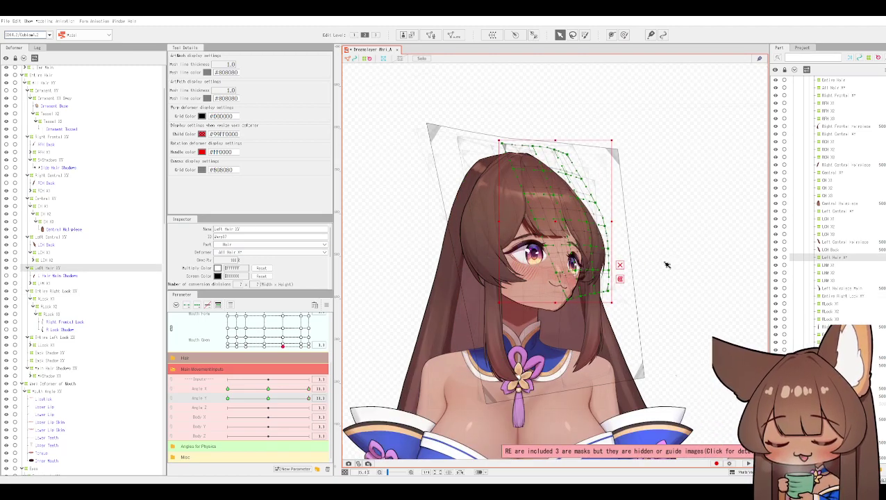
pyautogui.click(27, 269)
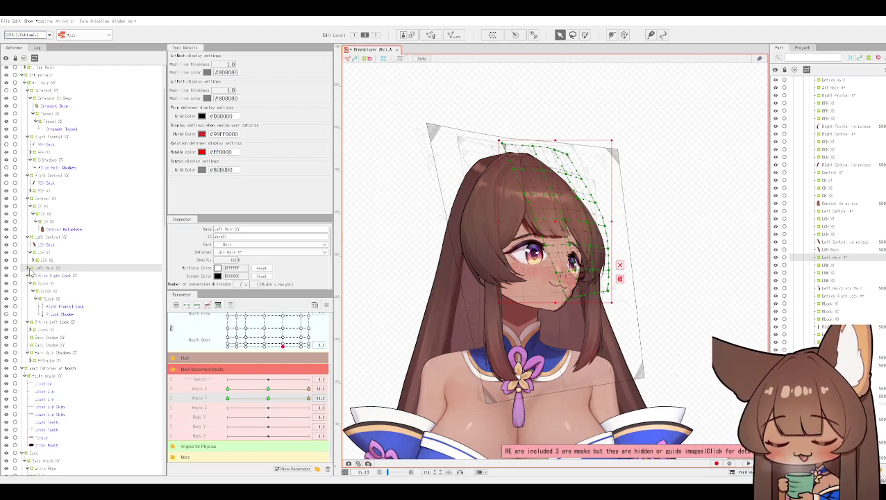
pyautogui.click(28, 269)
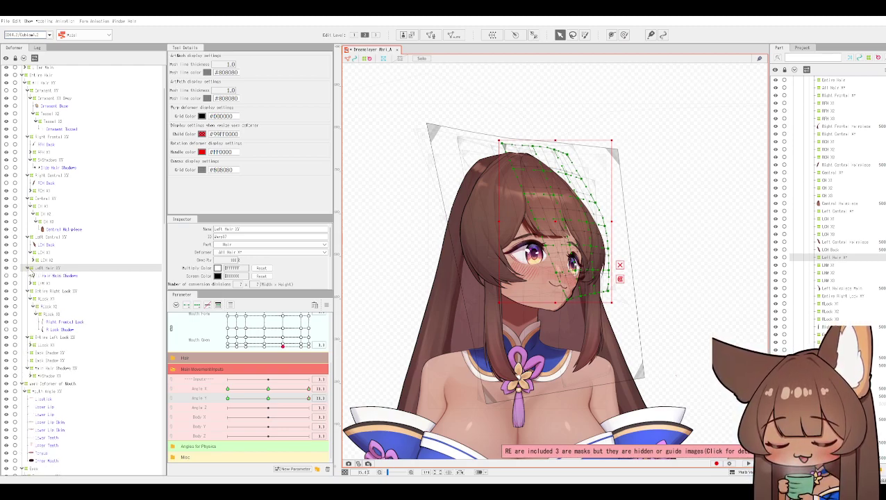
pyautogui.click(29, 270)
pyautogui.click(29, 270)
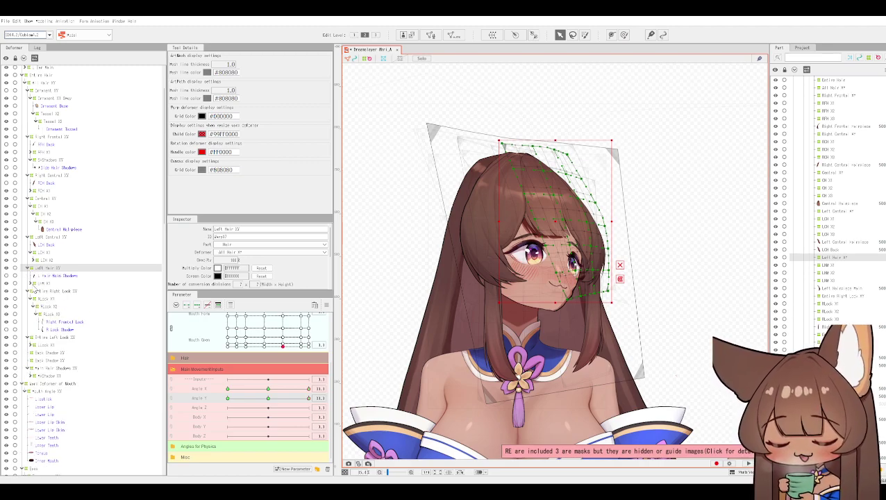
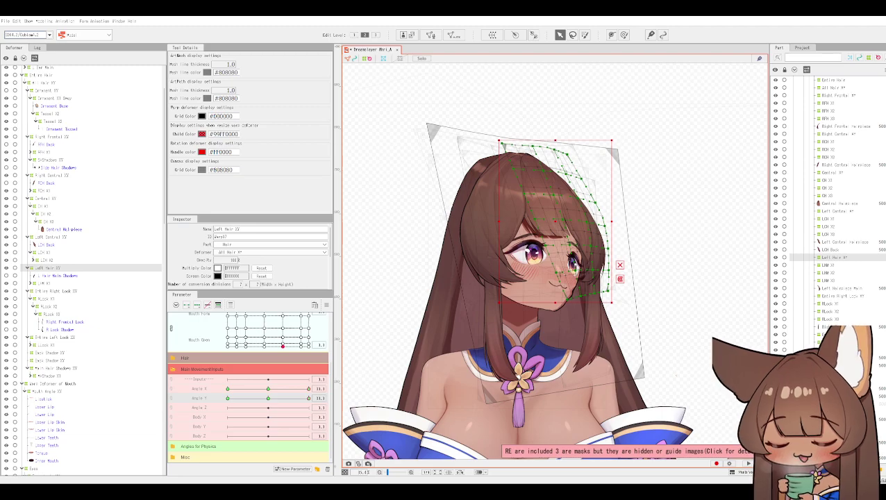
pyautogui.scroll(2, 614, 233)
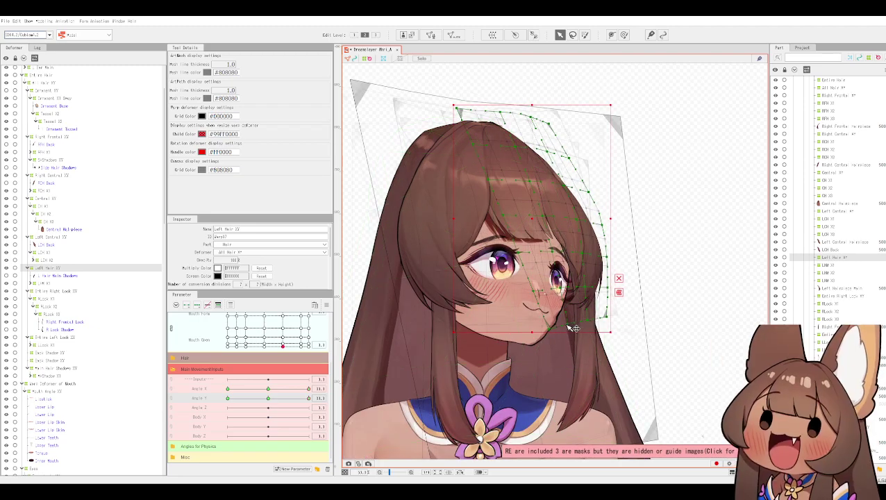
pyautogui.moveTo(552, 332); pyautogui.dragTo(539, 326)
pyautogui.moveTo(594, 324)
pyautogui.mouseDown()
pyautogui.moveTo(603, 316)
pyautogui.moveTo(611, 329)
pyautogui.mouseUp()
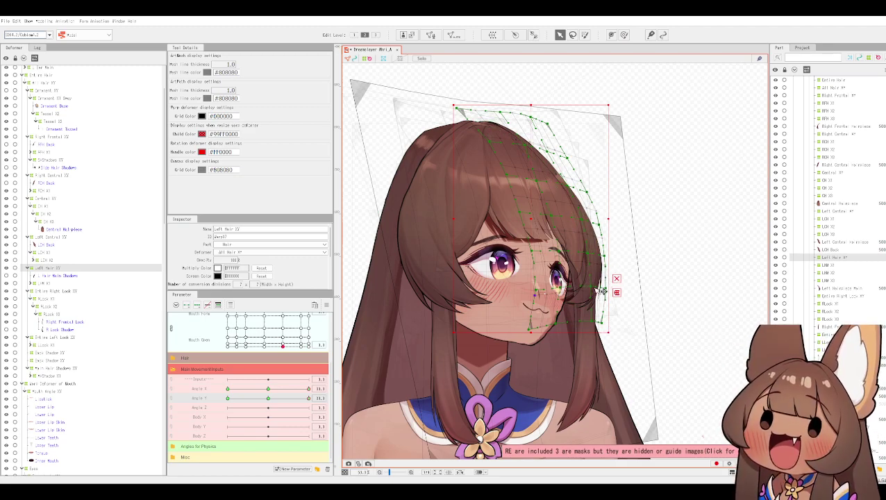
# Examine the Left Central XY and Back Hair XY deformers over the turned head.
pyautogui.click(55, 237)
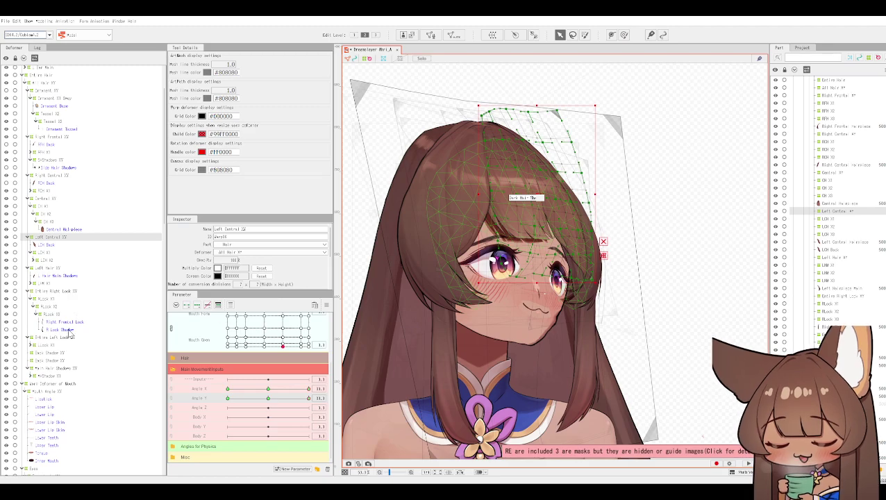
pyautogui.scroll(-13, 70, 333)
pyautogui.scroll(-12, 59, 429)
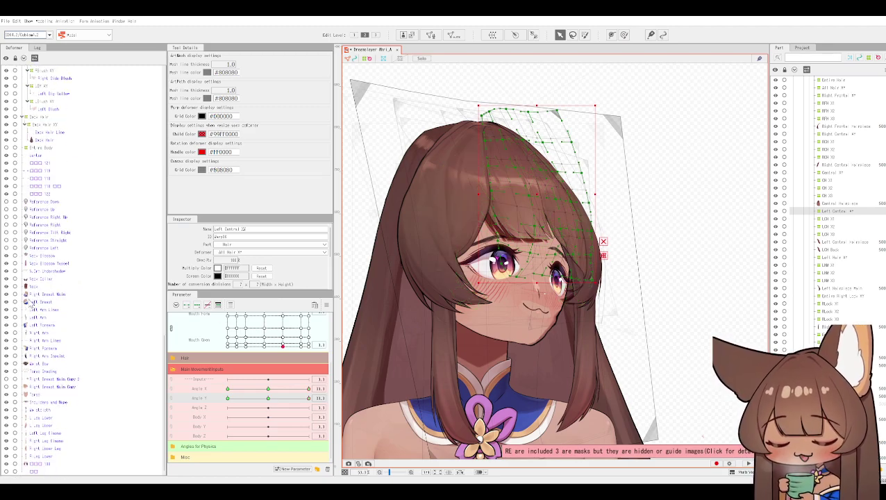
pyautogui.scroll(2, 47, 309)
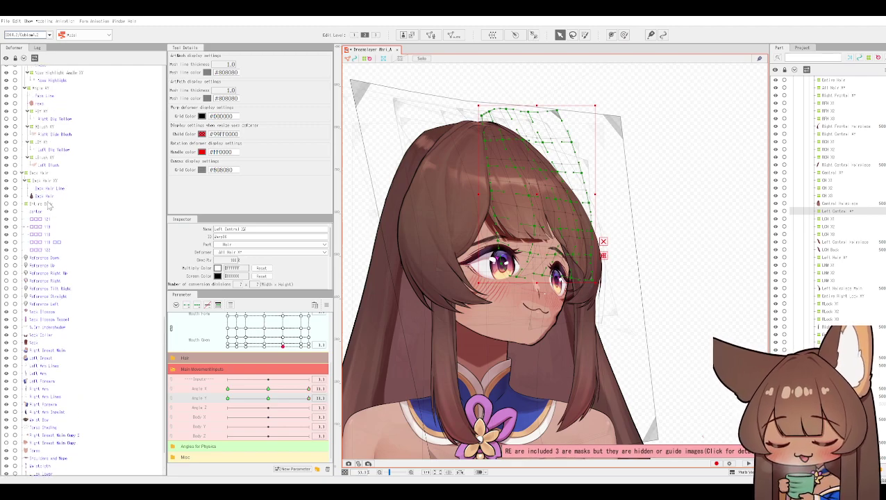
pyautogui.click(50, 181)
pyautogui.moveTo(389, 132); pyautogui.dragTo(431, 237)
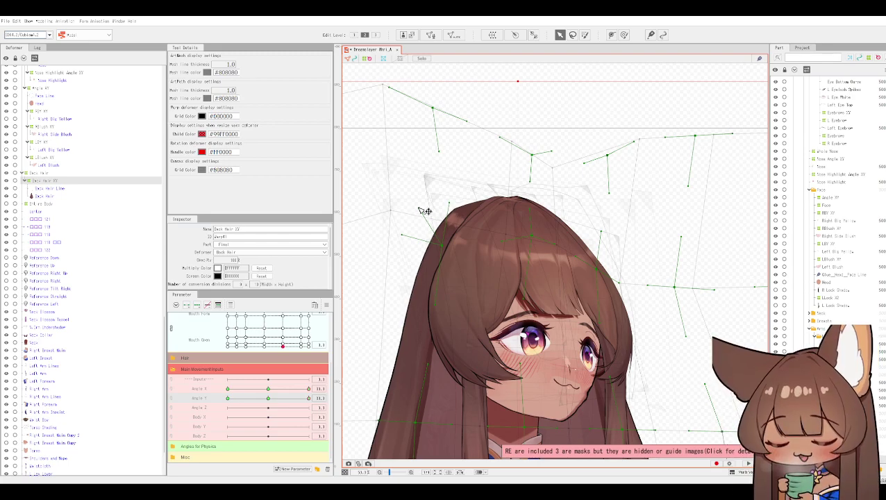
pyautogui.scroll(10, 32, 179)
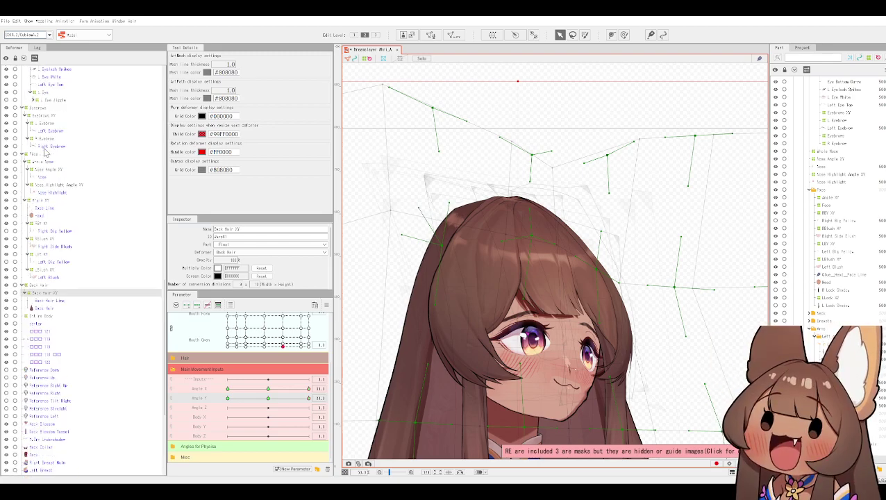
pyautogui.scroll(8, 50, 154)
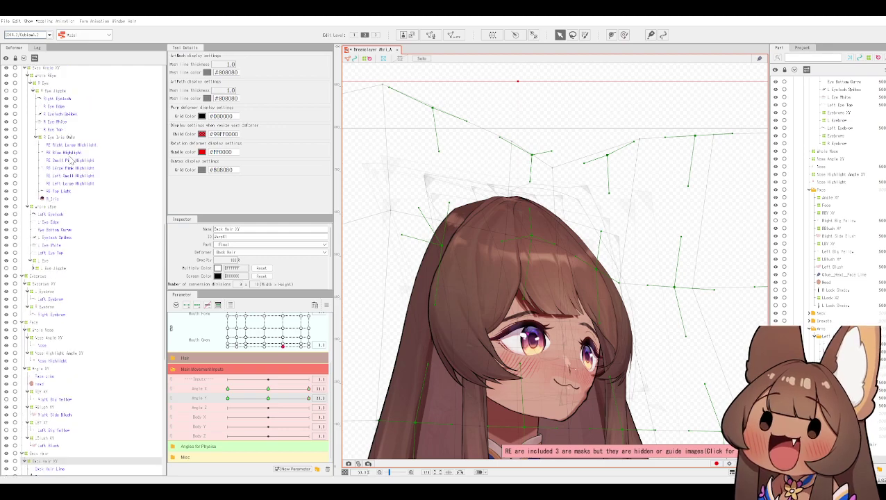
pyautogui.scroll(6, 61, 183)
pyautogui.scroll(9, 59, 188)
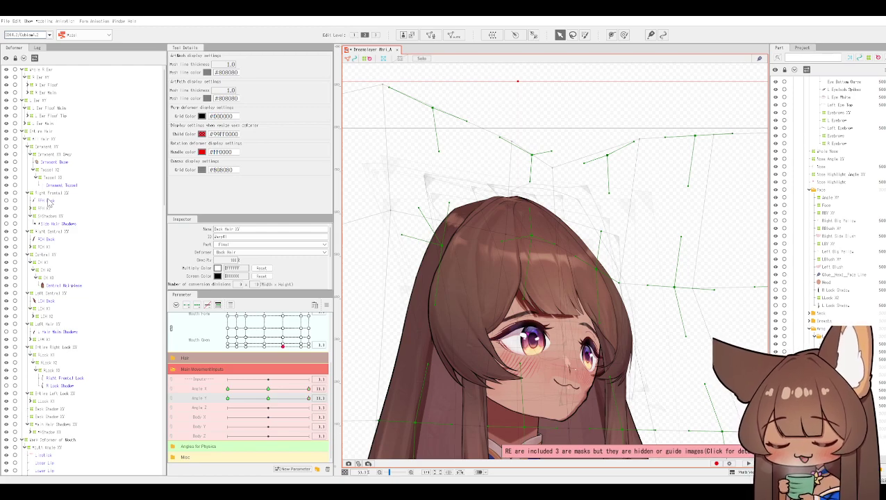
# Examine the Right Frontal XY deformer and check the overall hair silhouette against the whole upper body.
pyautogui.click(87, 192)
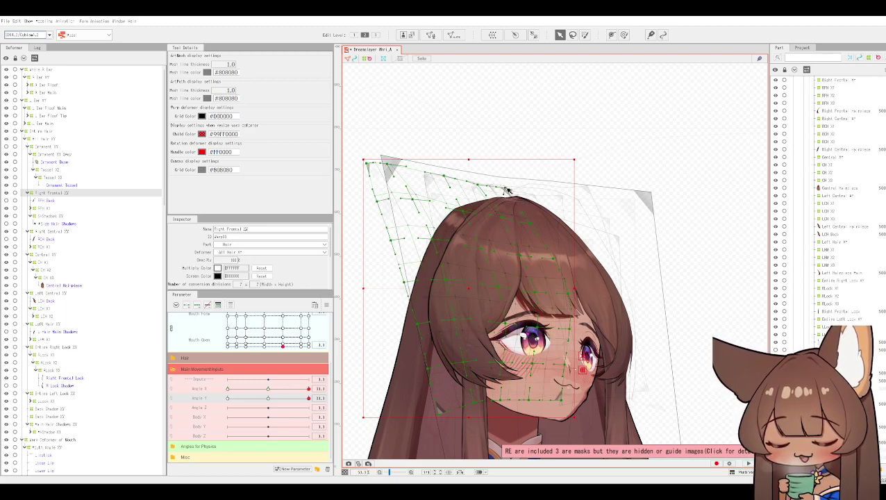
pyautogui.click(506, 191)
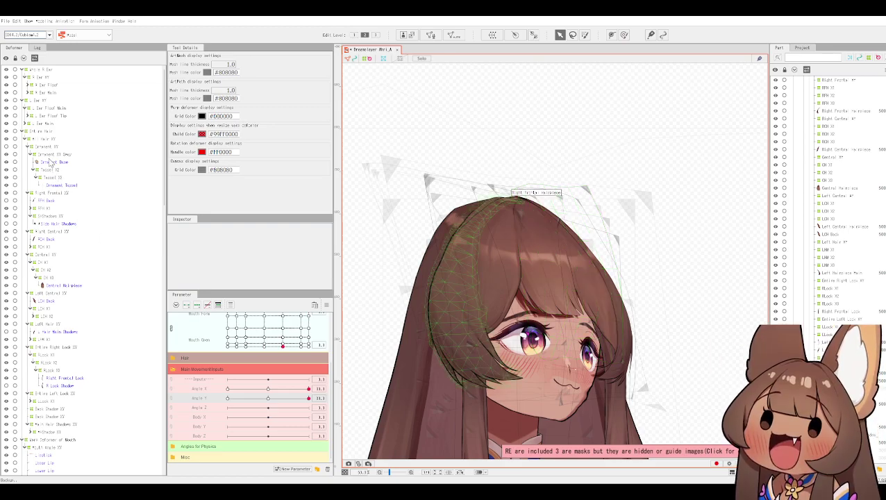
pyautogui.click(406, 170)
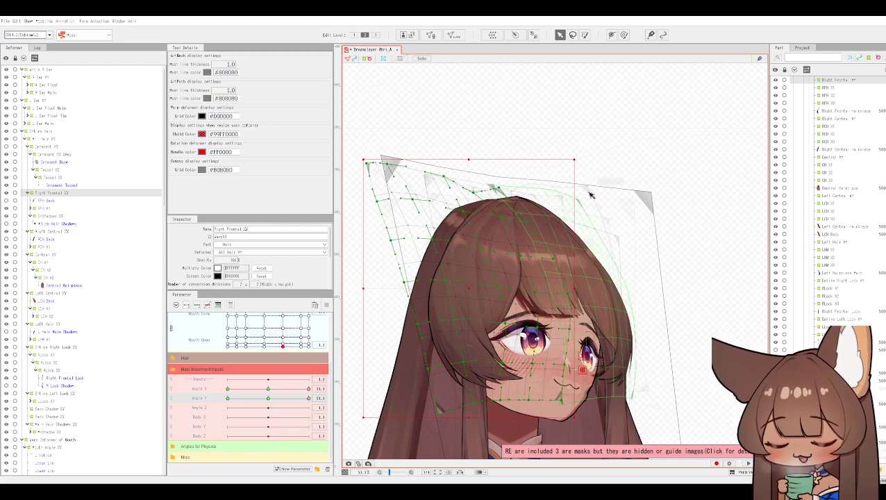
pyautogui.scroll(-3, 627, 171)
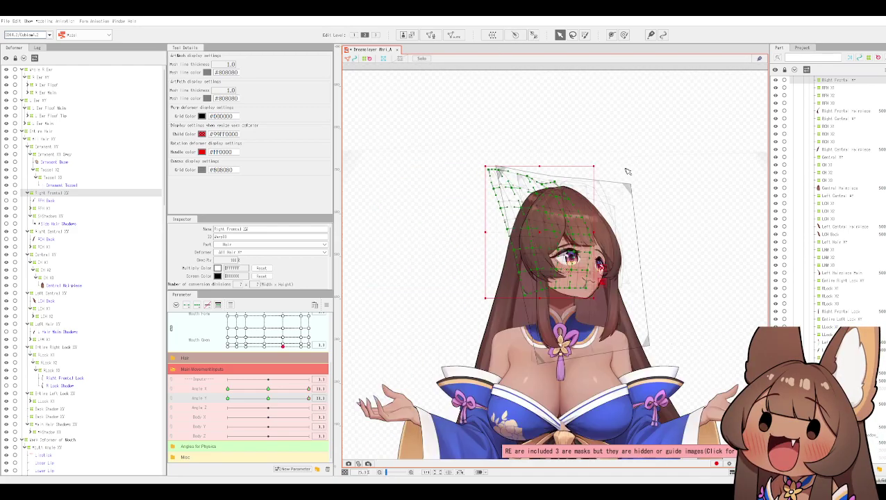
pyautogui.click(715, 191)
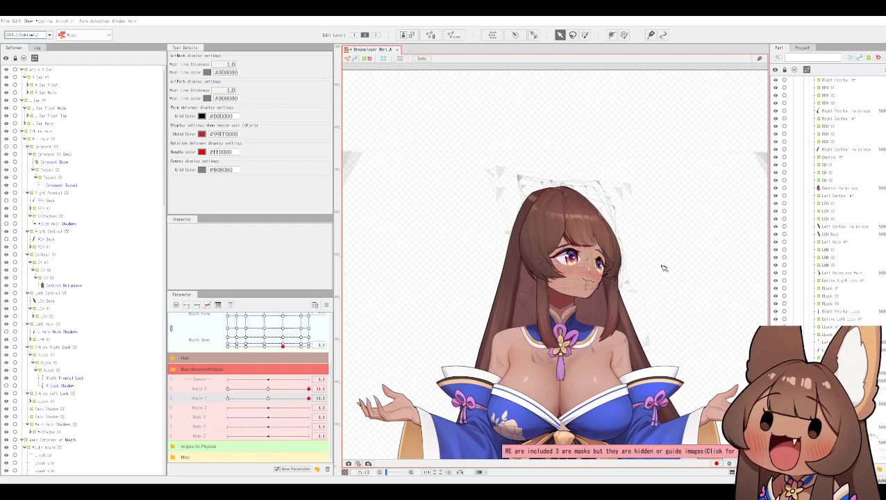
pyautogui.scroll(3, 661, 268)
pyautogui.scroll(6, 855, 179)
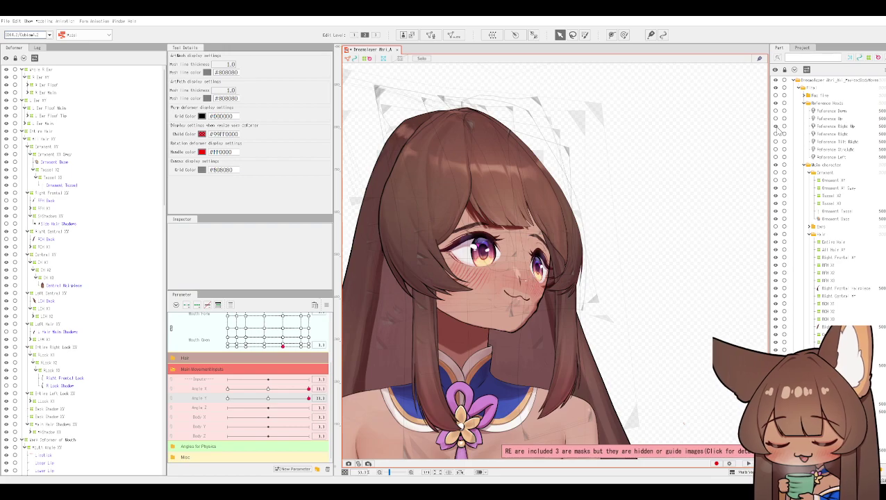
# Overlay the Reference Right Up head to compare the face and hair placement, and hide it again.
pyautogui.click(776, 126)
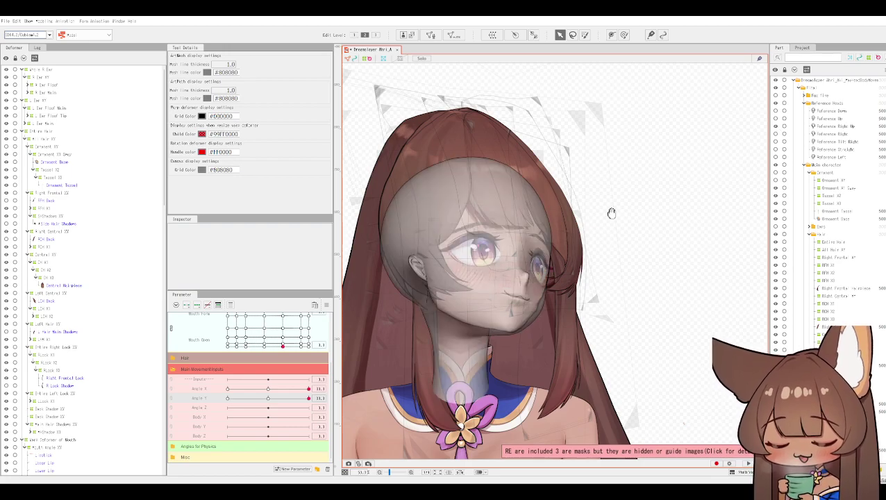
pyautogui.moveTo(611, 212); pyautogui.dragTo(620, 215)
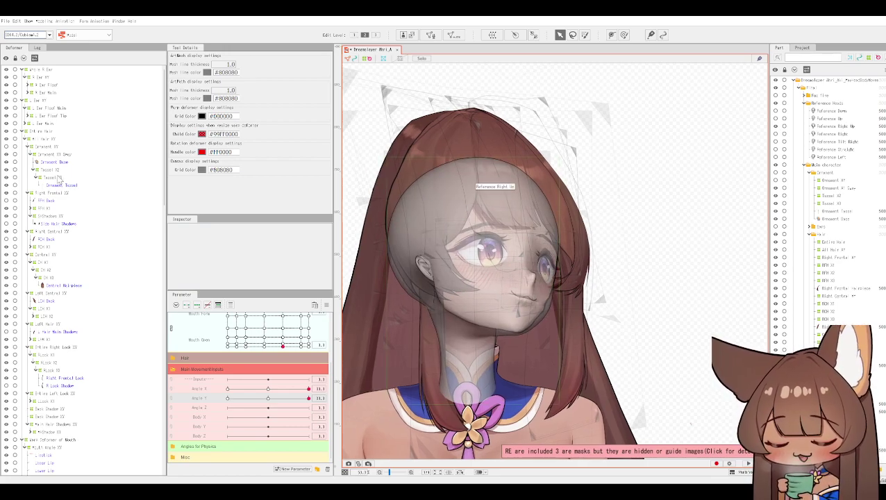
pyautogui.scroll(-13, 54, 257)
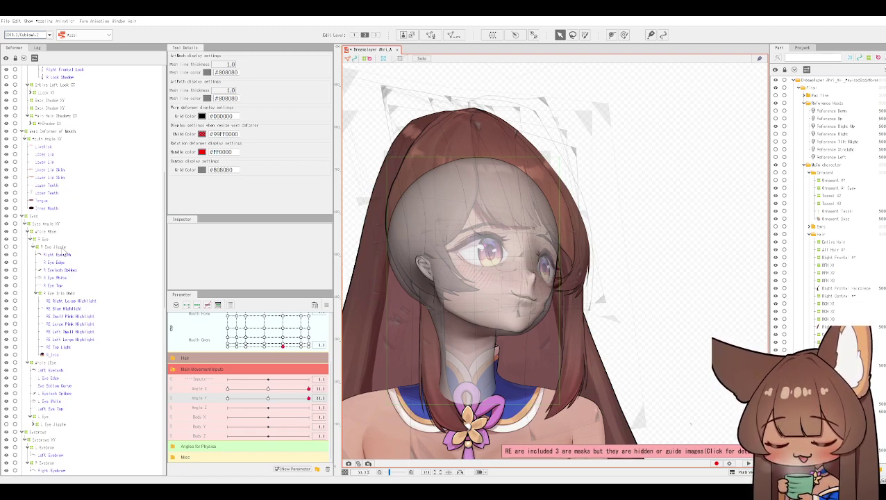
pyautogui.click(777, 131)
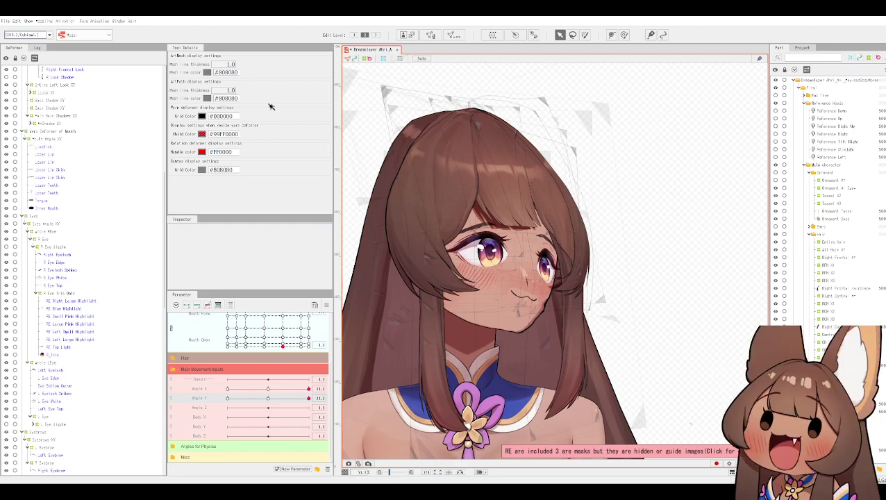
# Shift the whole All Hair XY deformer slightly down and toward the side the face is turned to.
pyautogui.scroll(10, 39, 137)
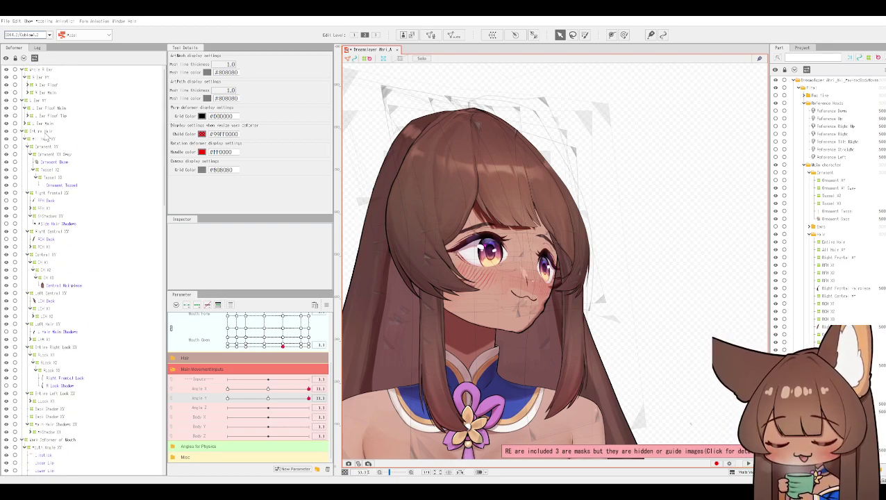
pyautogui.click(42, 130)
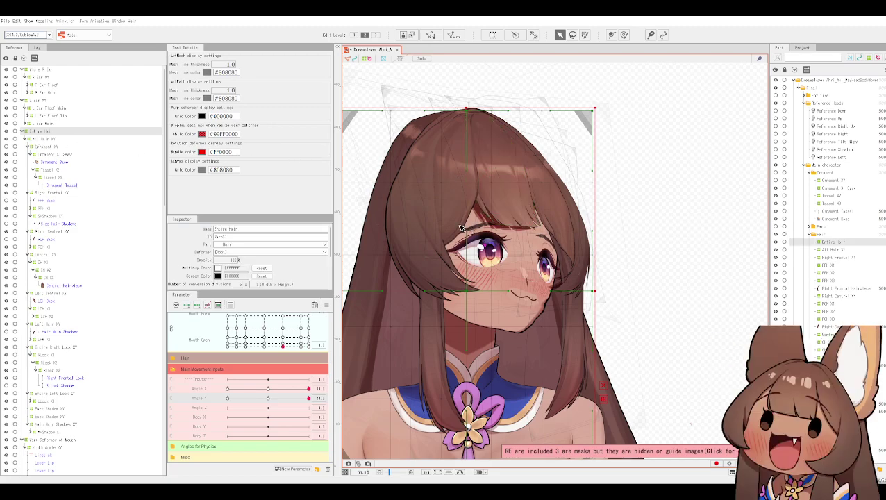
pyautogui.click(457, 297)
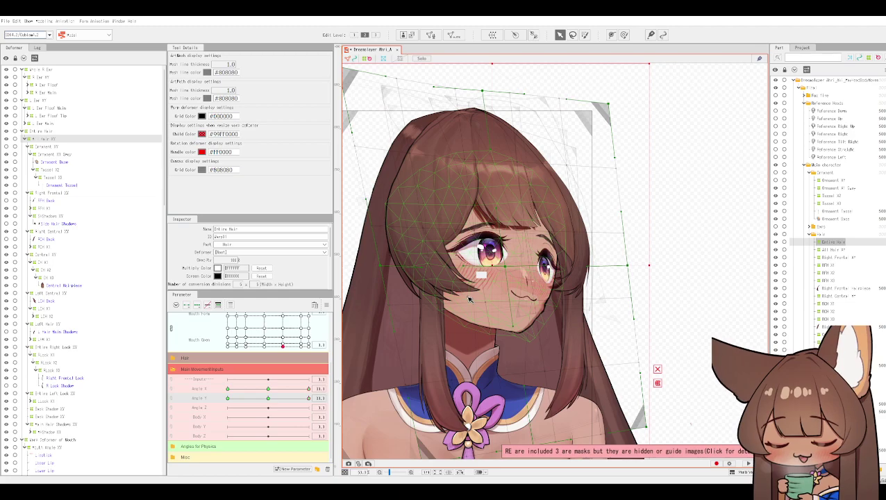
pyautogui.moveTo(495, 266); pyautogui.dragTo(502, 272)
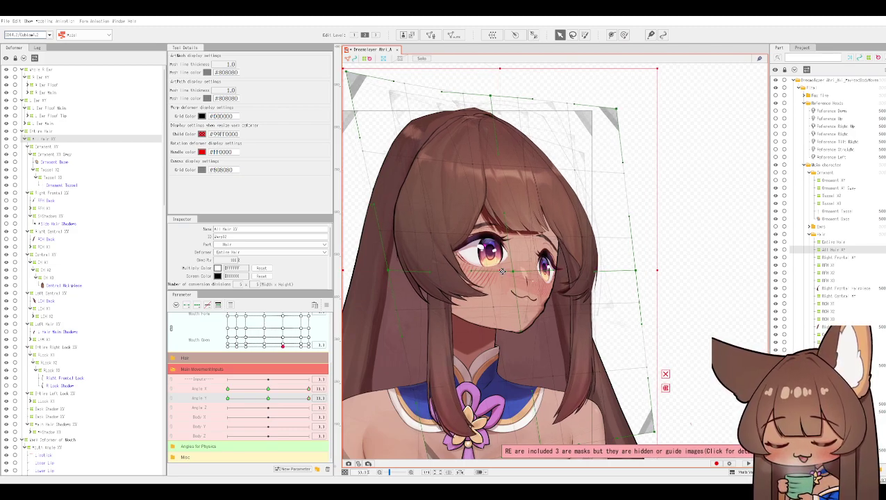
pyautogui.moveTo(501, 271); pyautogui.dragTo(499, 271)
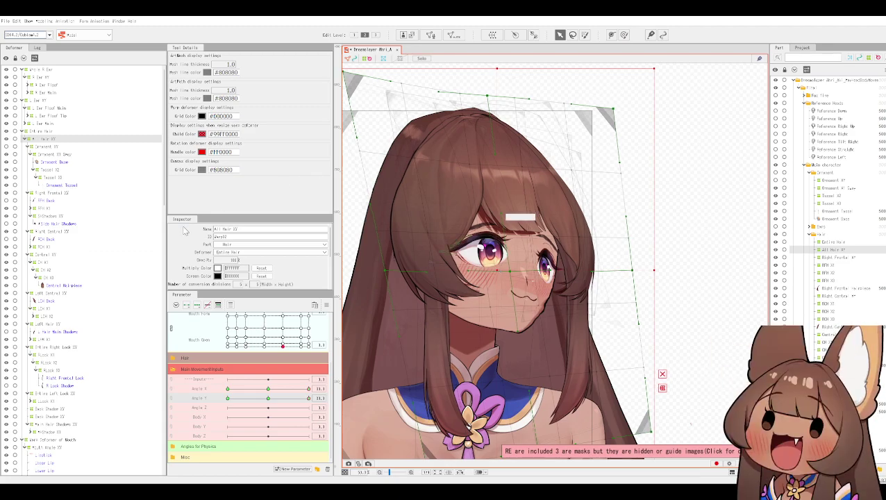
# Adjust the Back Hair XY grid points above the crown, lowering the one behind the head and raising the one over its top.
pyautogui.click(52, 340)
pyautogui.scroll(-3, 69, 319)
pyautogui.scroll(-13, 73, 312)
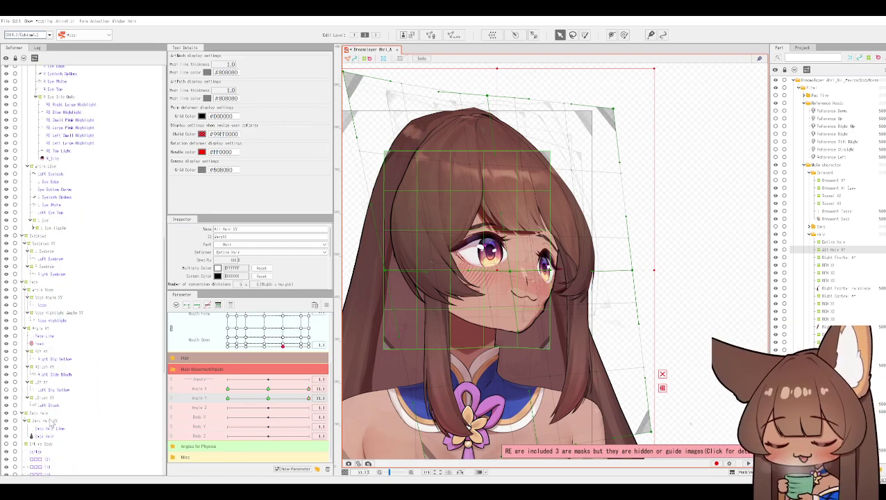
pyautogui.click(52, 421)
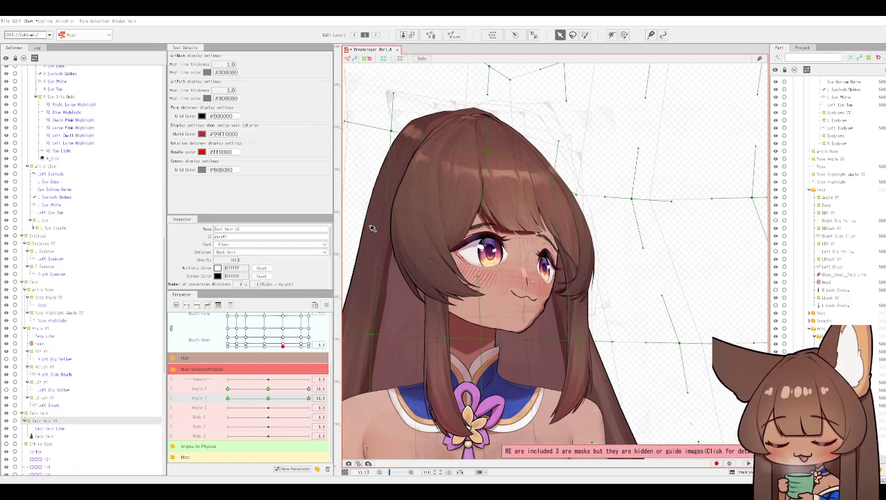
pyautogui.scroll(-1, 352, 234)
pyautogui.moveTo(423, 217); pyautogui.dragTo(508, 238)
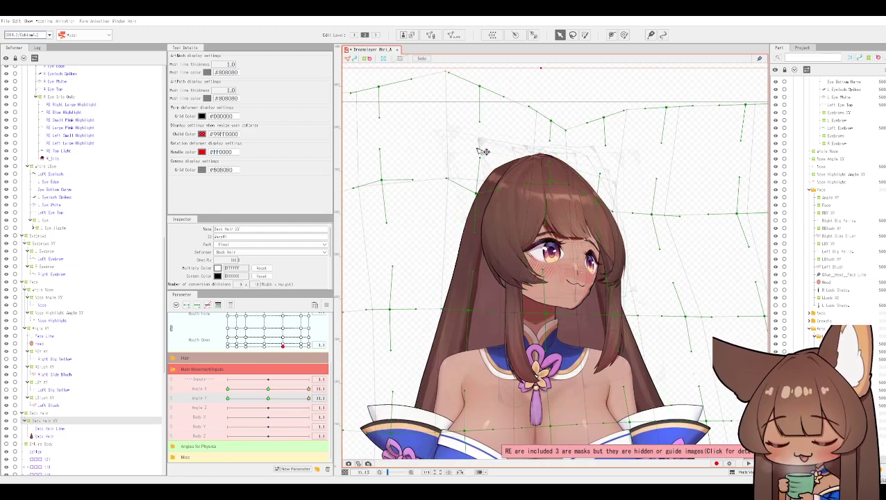
pyautogui.moveTo(484, 88); pyautogui.dragTo(476, 96)
pyautogui.moveTo(560, 120); pyautogui.dragTo(553, 112)
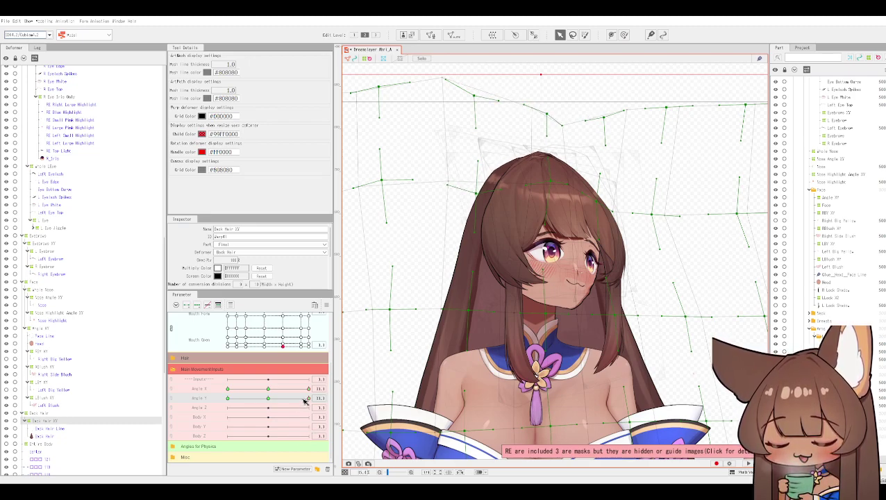
# Check the back hair's motion by moving Angle Y between its raised and neutral positions with the head turned.
pyautogui.moveTo(306, 402); pyautogui.dragTo(295, 401)
pyautogui.moveTo(300, 401); pyautogui.dragTo(272, 404)
pyautogui.click(270, 399)
pyautogui.click(269, 404)
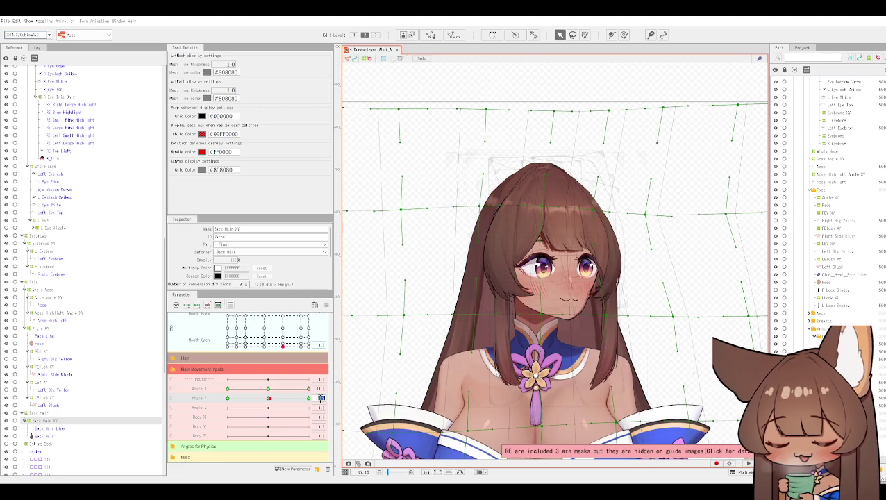
pyautogui.scroll(-1, 320, 398)
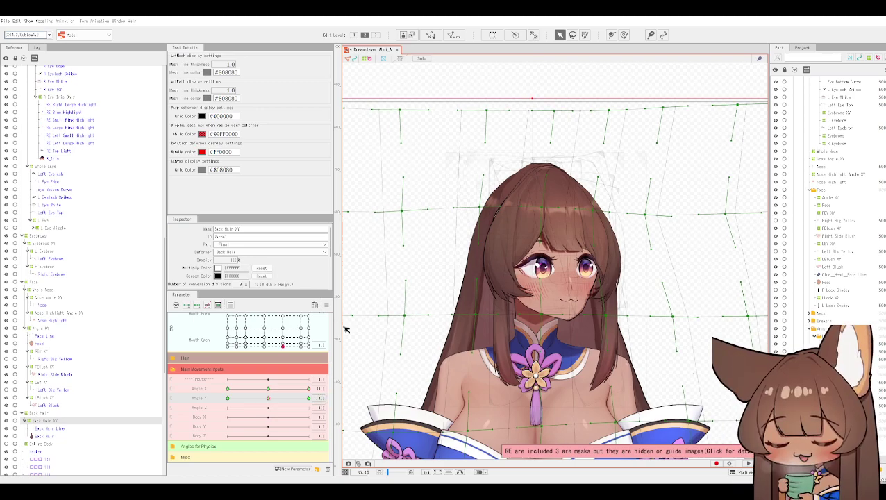
pyautogui.moveTo(307, 400); pyautogui.dragTo(234, 406)
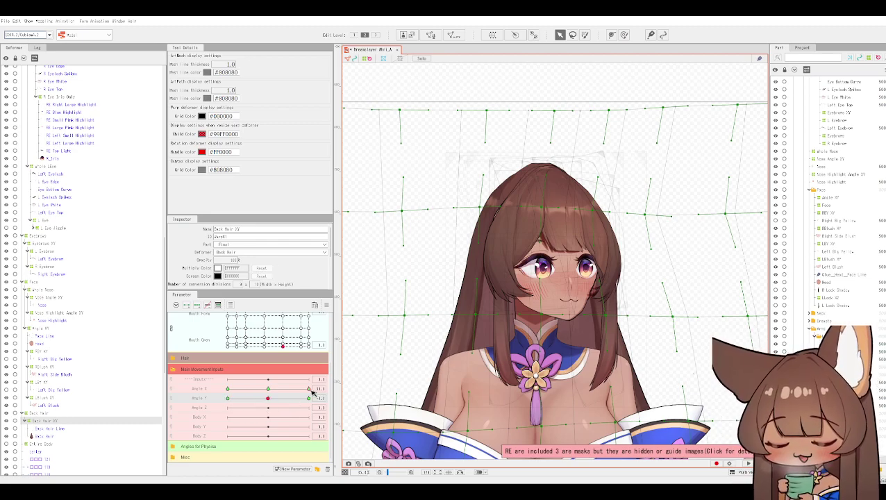
# Compare the back hair at both Angle X extremes and neutral, and return to the turned and raised head pose.
pyautogui.moveTo(312, 392); pyautogui.dragTo(217, 389)
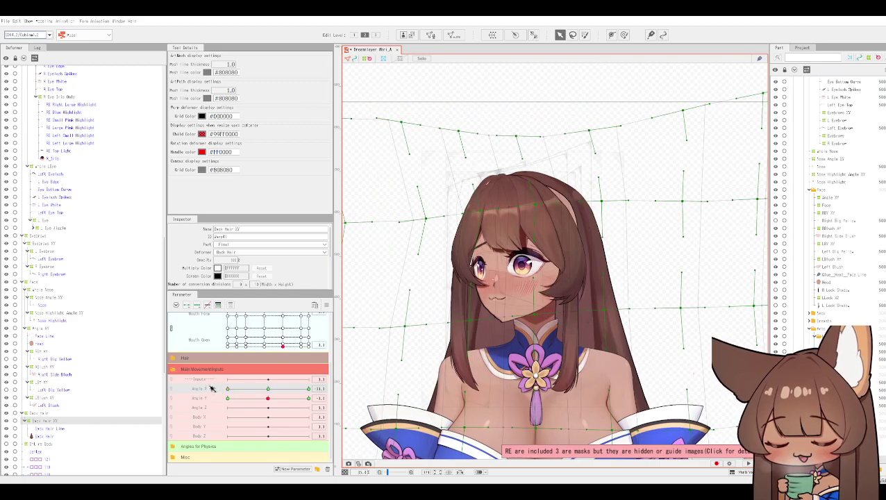
pyautogui.moveTo(272, 391); pyautogui.dragTo(236, 392)
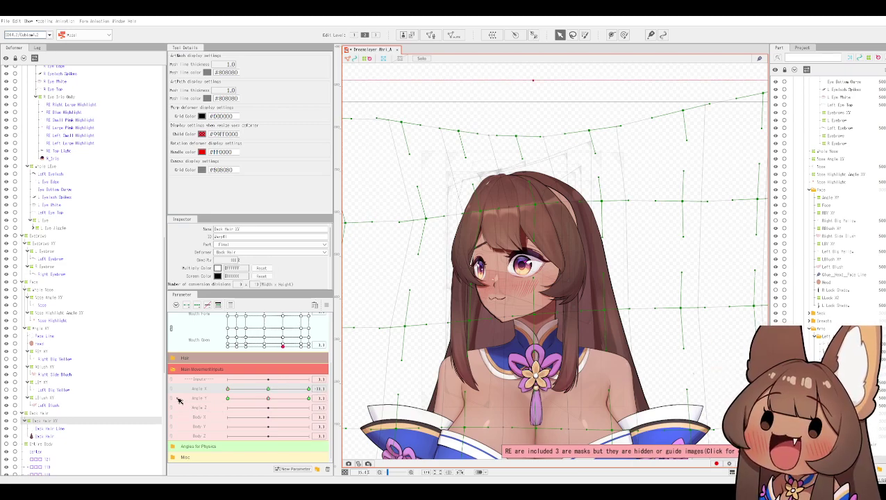
pyautogui.click(578, 194)
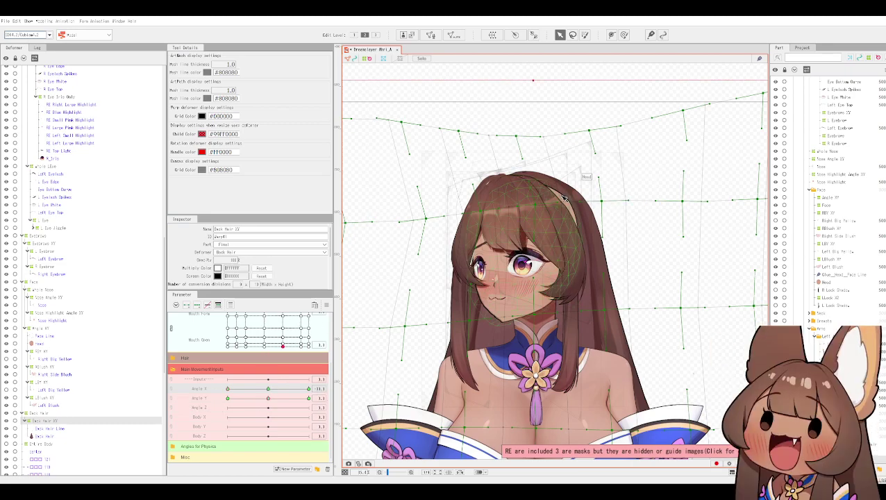
pyautogui.click(269, 395)
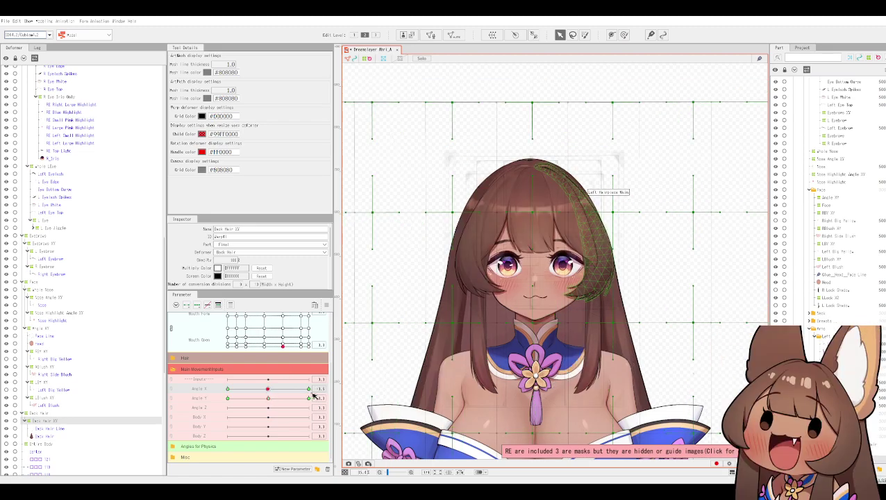
pyautogui.click(312, 390)
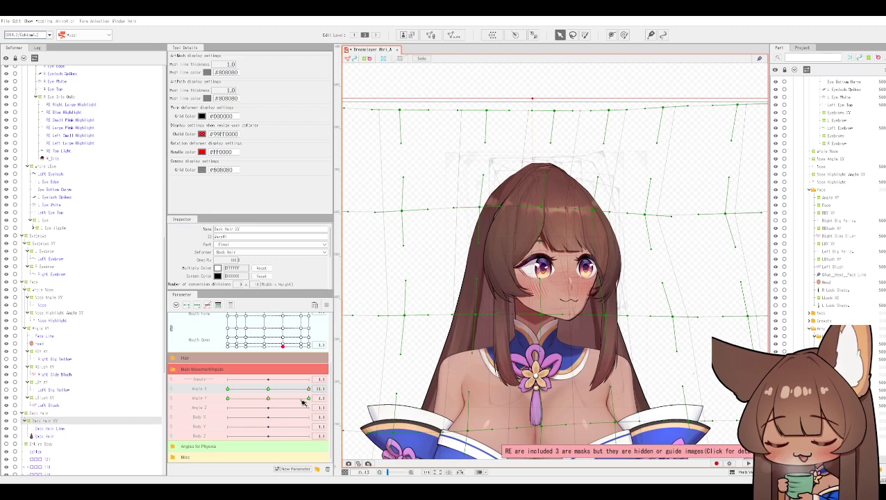
pyautogui.click(283, 398)
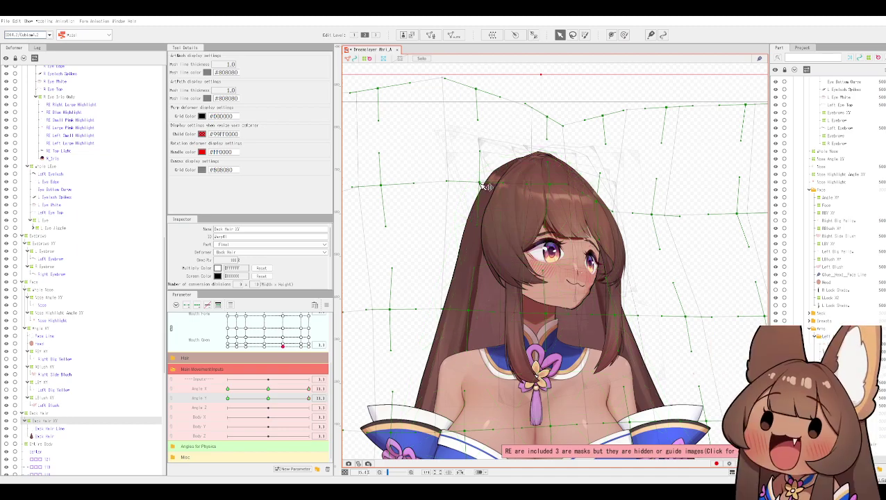
# Lower the Back Hair XY grid point above the rear of the crown slightly, and check neutral Angle Y and the opposite Angle X extreme.
pyautogui.moveTo(480, 95)
pyautogui.mouseDown()
pyautogui.moveTo(479, 115)
pyautogui.moveTo(451, 95)
pyautogui.moveTo(445, 109)
pyautogui.moveTo(478, 102)
pyautogui.mouseUp()
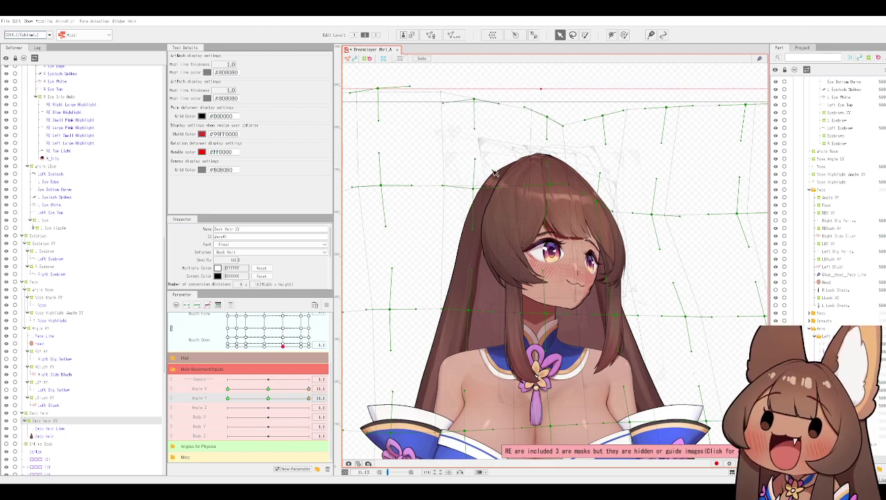
pyautogui.click(256, 398)
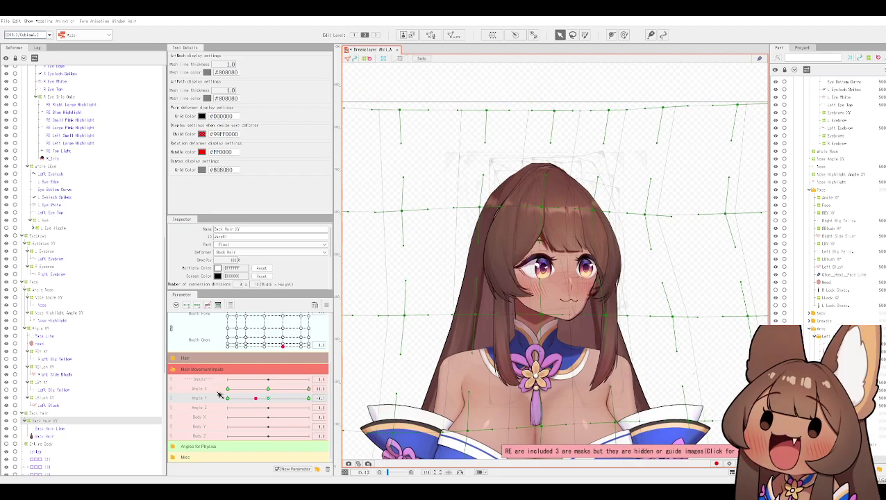
pyautogui.click(269, 398)
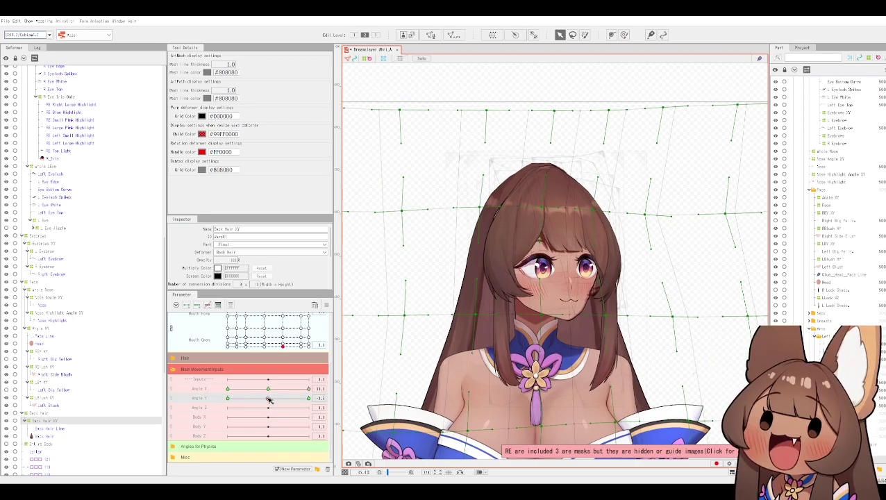
pyautogui.moveTo(271, 392); pyautogui.dragTo(170, 384)
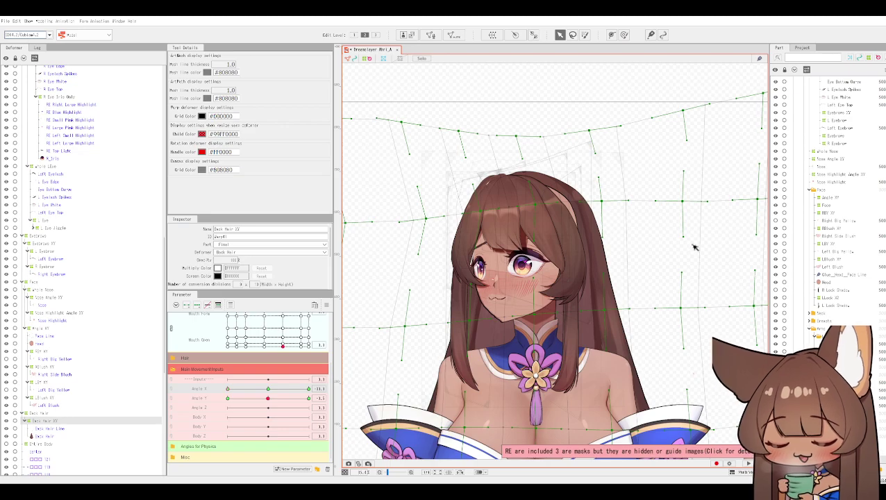
# Show the ears part group to view it together with the turned head and hair, and hide it again.
pyautogui.scroll(8, 846, 211)
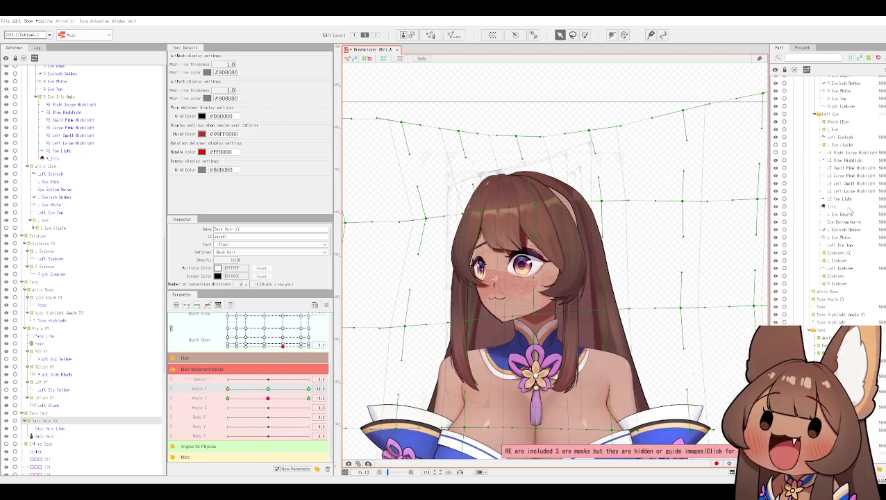
pyautogui.scroll(10, 847, 216)
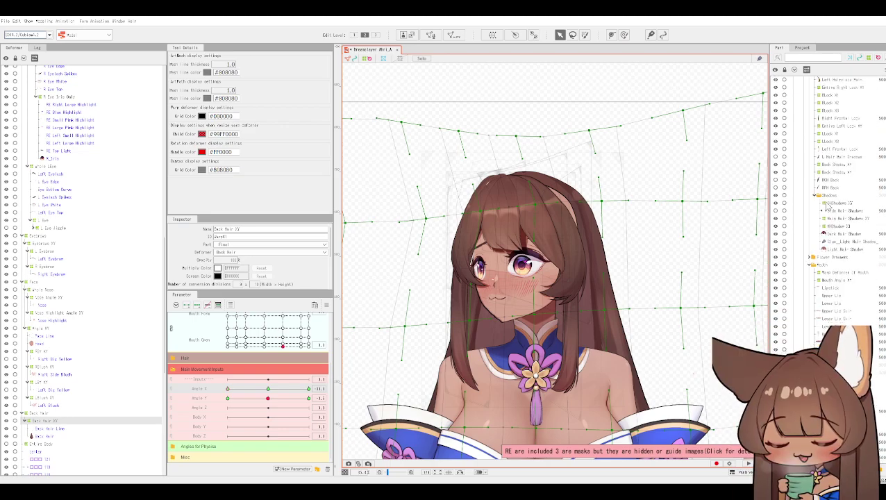
pyautogui.scroll(10, 826, 205)
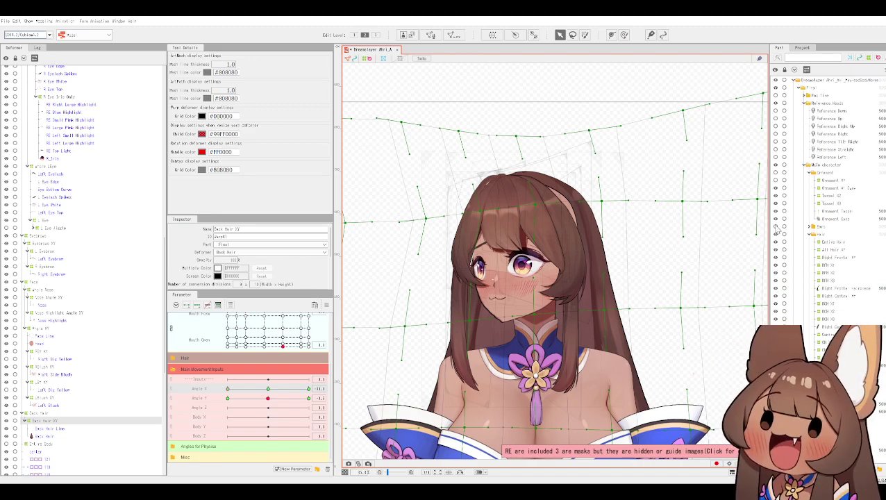
pyautogui.click(776, 227)
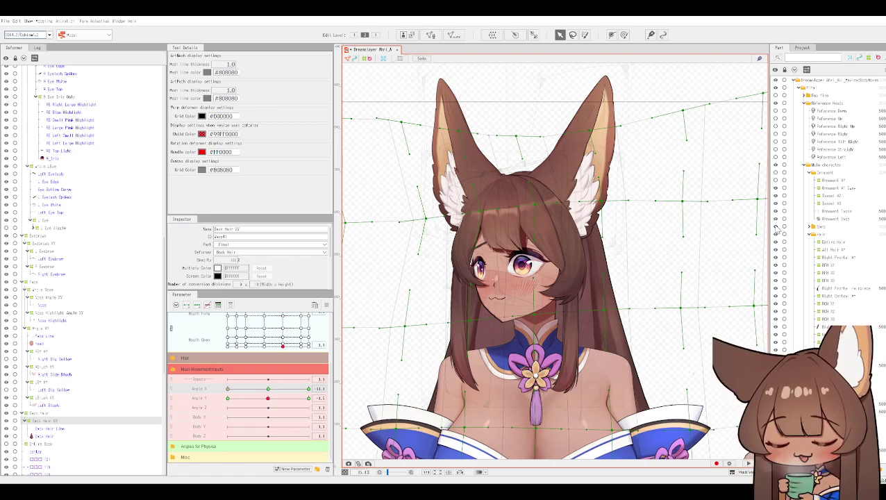
pyautogui.click(46, 21)
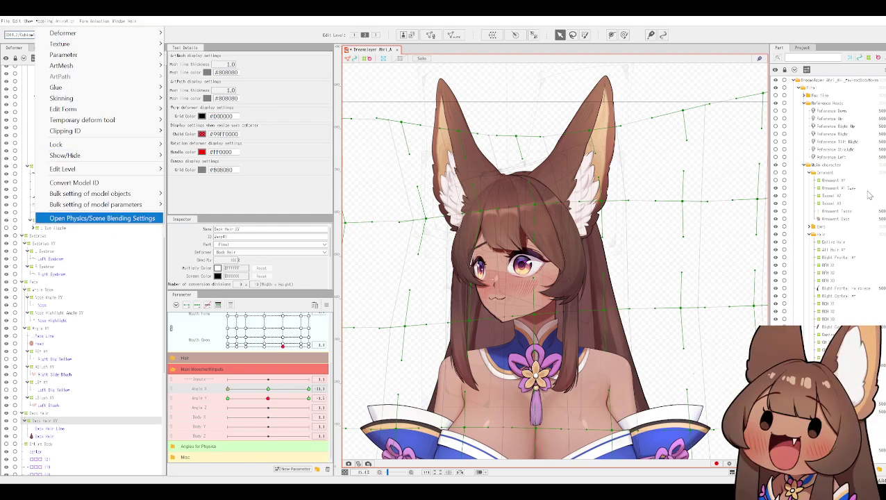
pyautogui.press('Escape')
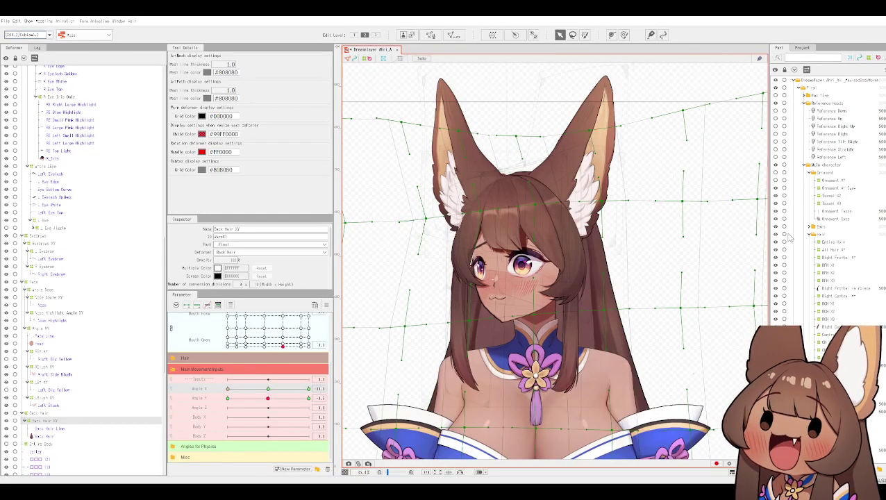
pyautogui.click(776, 227)
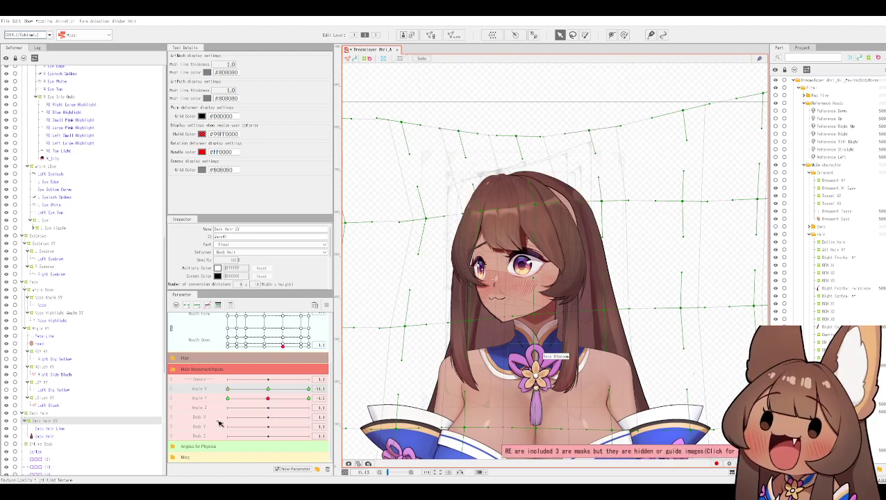
# Return the head to its turned and raised pose and select the face's Angle XY warp deformer.
pyautogui.click(271, 390)
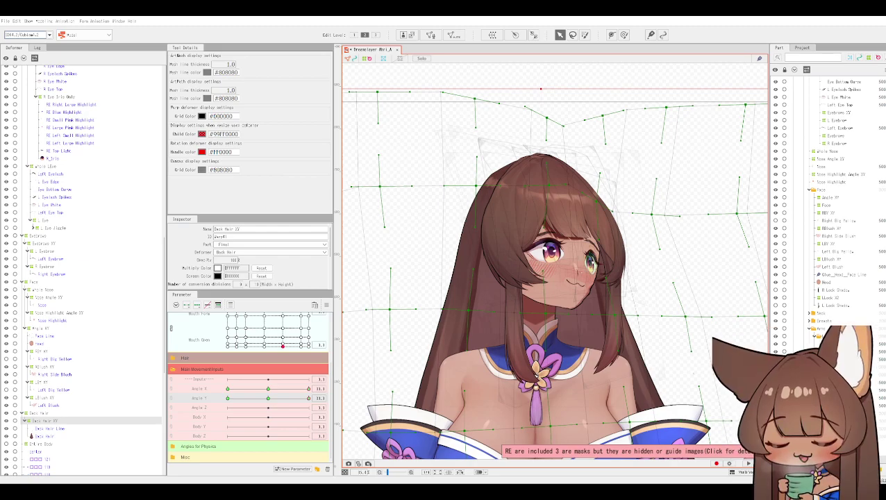
pyautogui.scroll(5, 82, 270)
pyautogui.scroll(3, 83, 270)
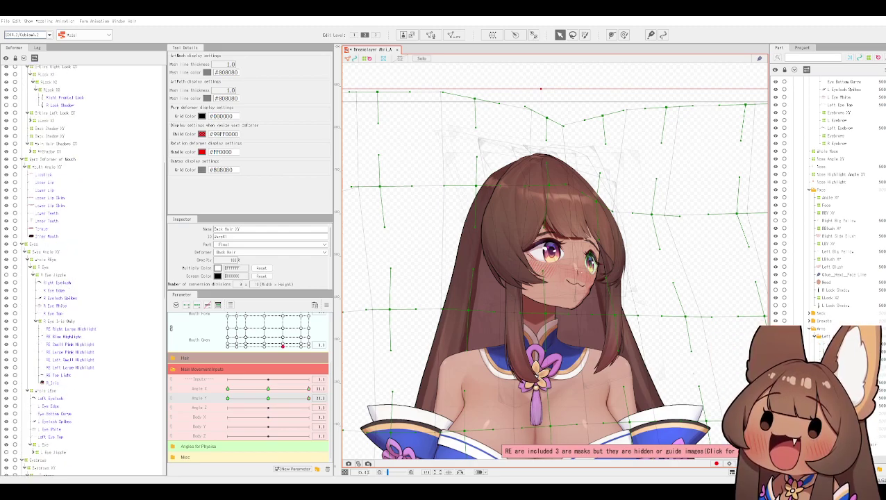
pyautogui.scroll(5, 82, 270)
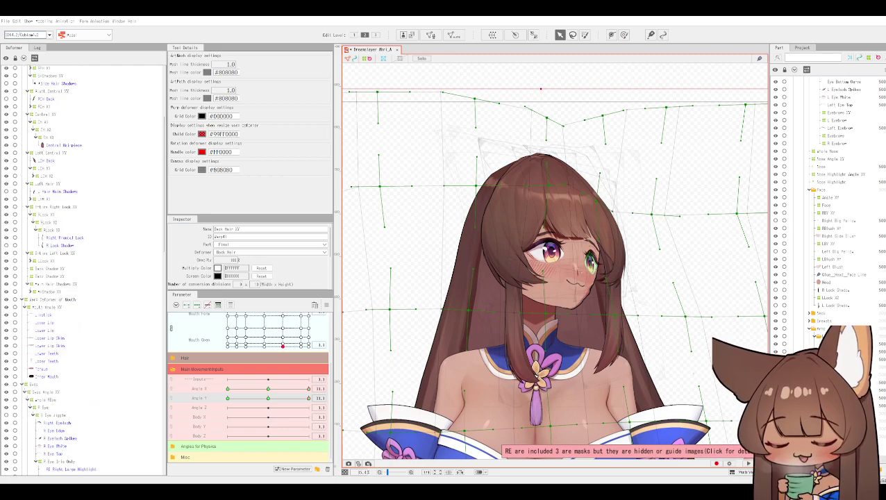
pyautogui.scroll(-12, 50, 270)
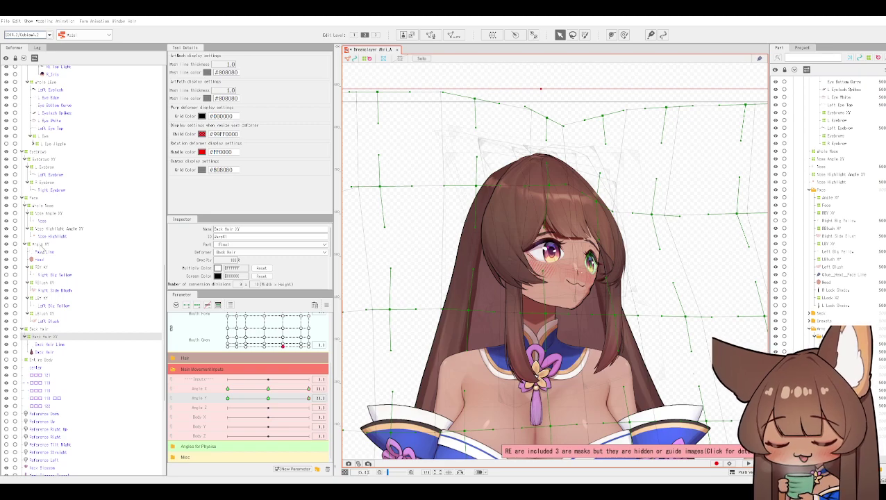
pyautogui.click(422, 291)
pyautogui.scroll(2, 632, 291)
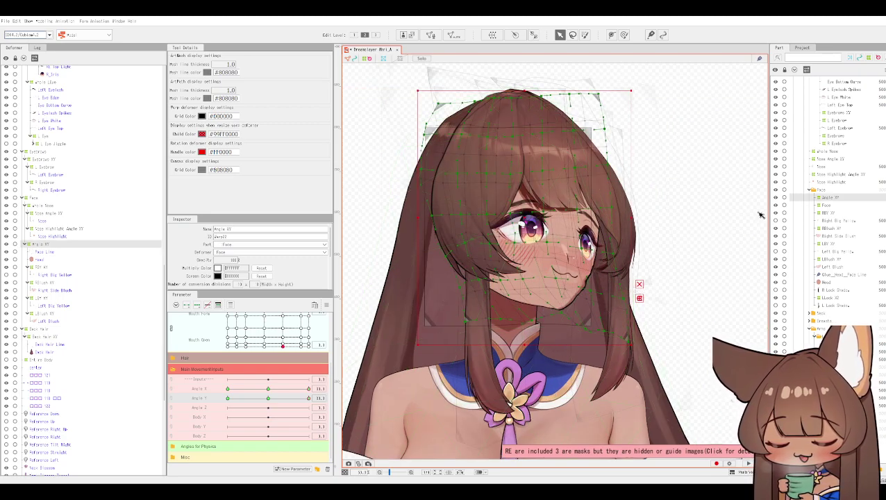
# Overlay the Reference Right Up head to compare the turned face's shape with it, and hide the reference again.
pyautogui.scroll(8, 822, 201)
pyautogui.scroll(10, 823, 184)
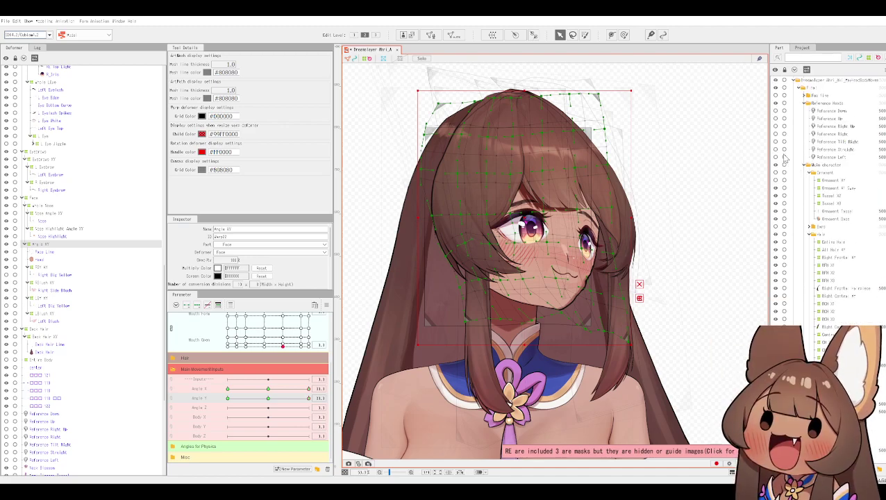
pyautogui.click(776, 132)
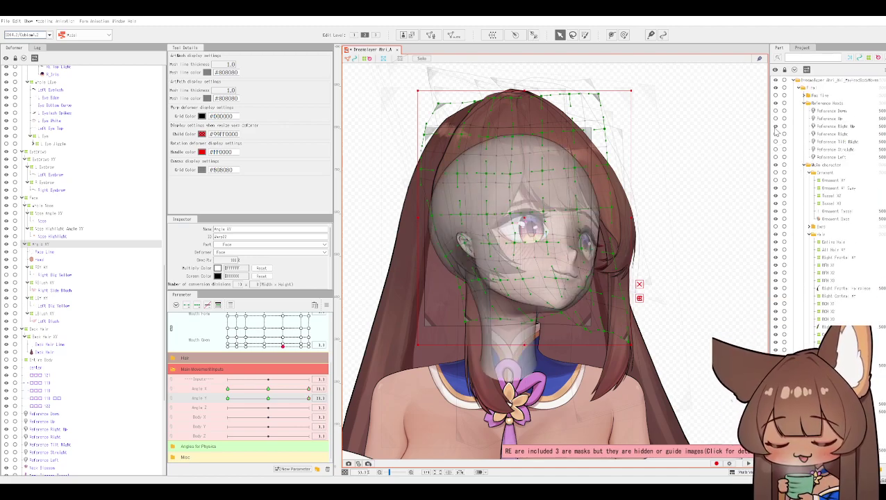
pyautogui.scroll(3, 579, 310)
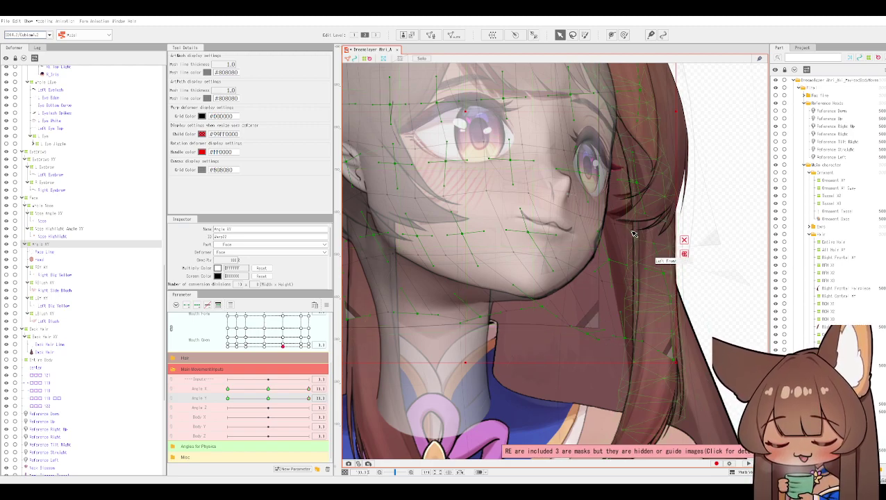
pyautogui.hotkey('ctrl', 'z')
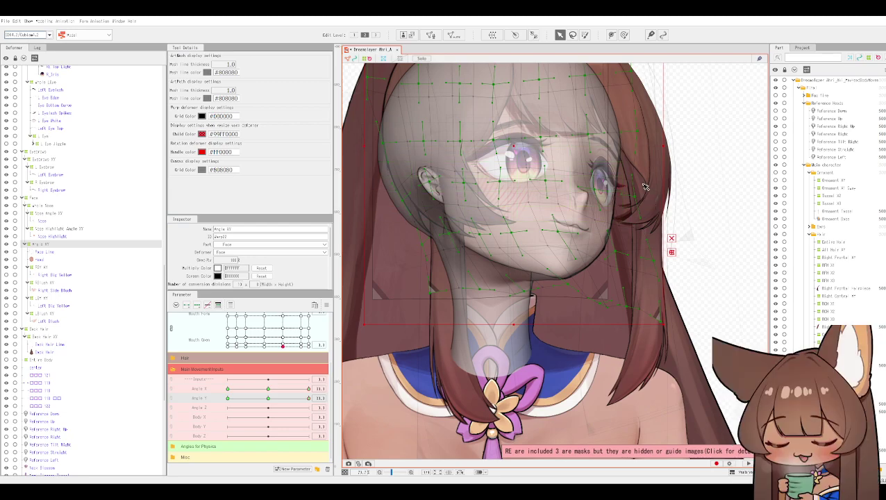
pyautogui.moveTo(681, 154); pyautogui.dragTo(683, 224)
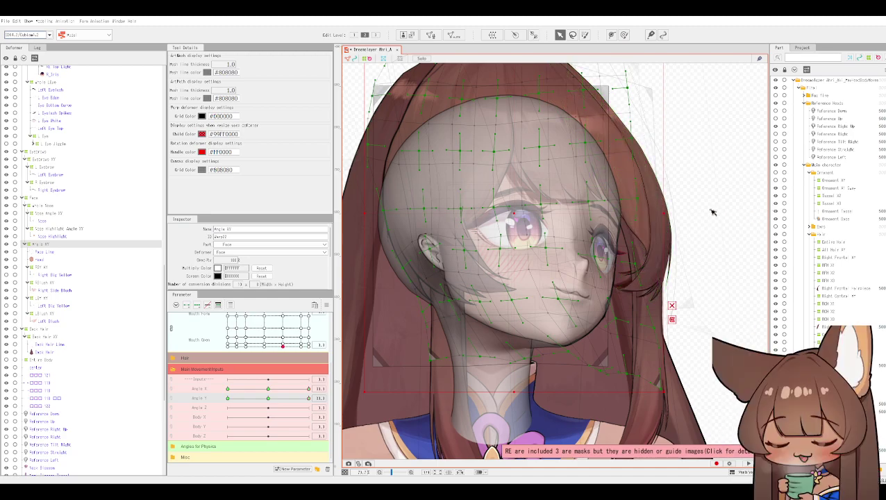
pyautogui.click(778, 129)
pyautogui.scroll(-2, 672, 169)
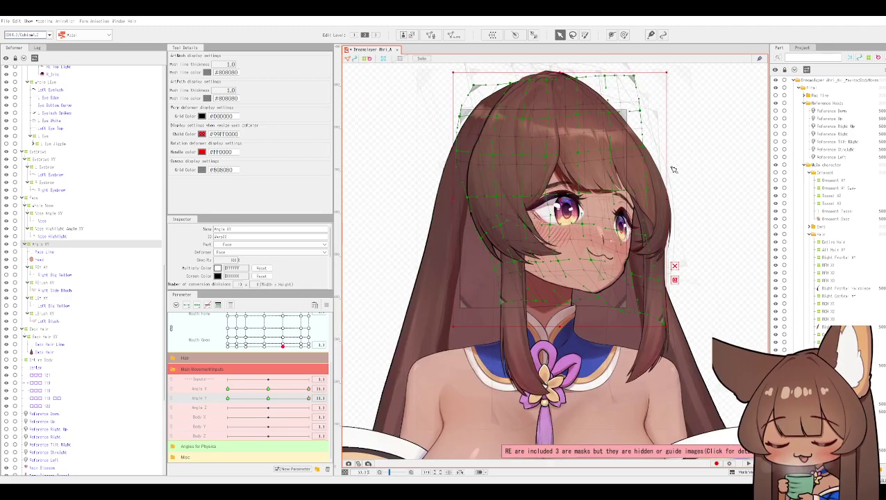
pyautogui.moveTo(708, 174); pyautogui.dragTo(690, 195)
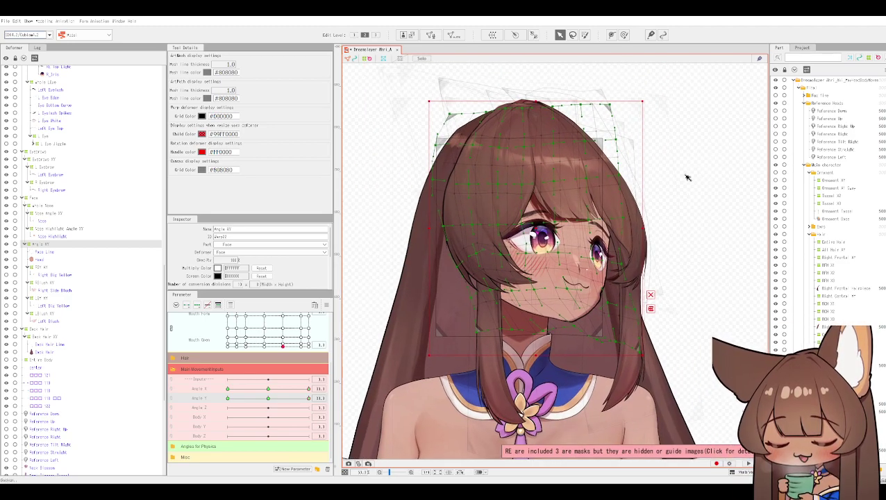
pyautogui.scroll(-2, 690, 133)
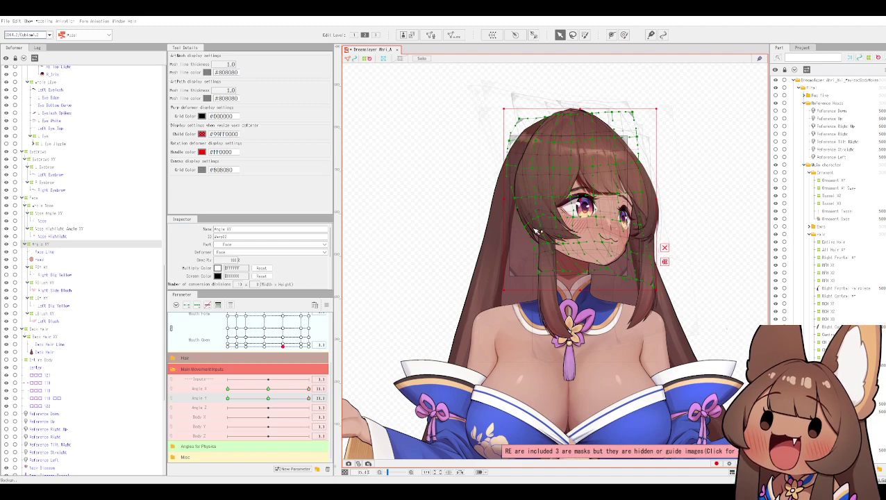
# Open the Physics/Scene Blending Settings and check the model's head and hair movement in an enlarged preview.
pyautogui.click(44, 23)
pyautogui.click(135, 227)
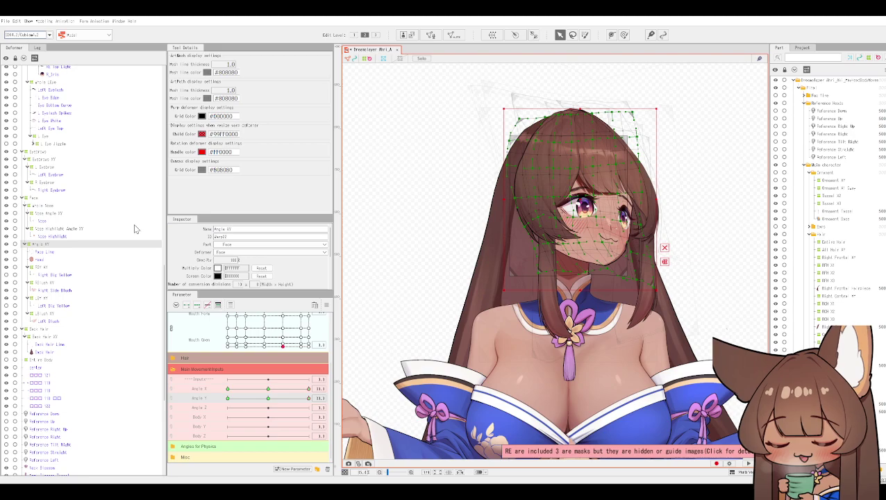
pyautogui.click(44, 21)
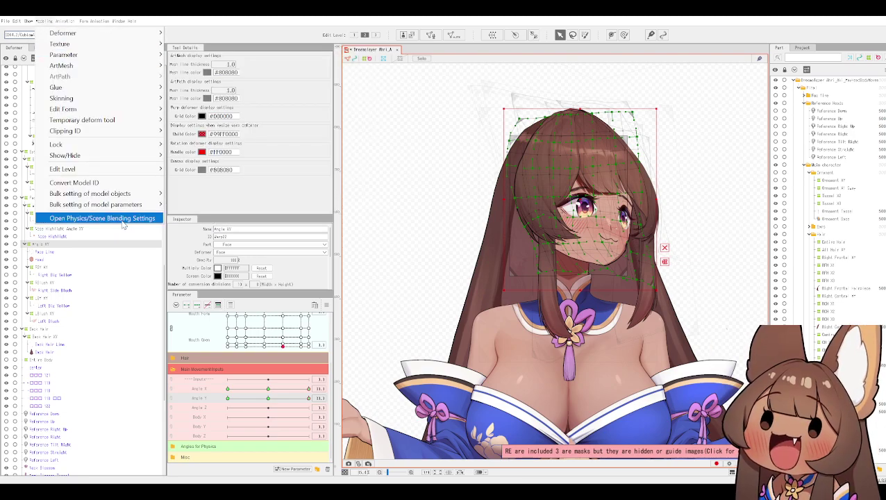
pyautogui.press('Escape')
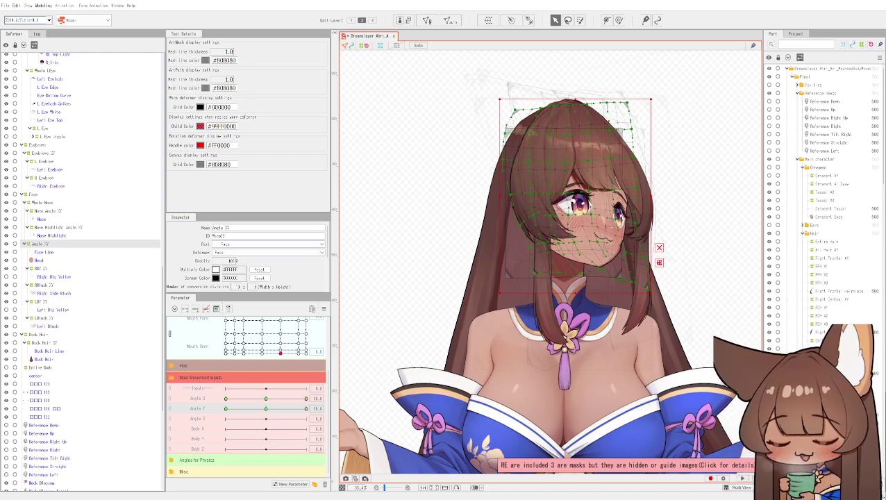
pyautogui.click(43, 5)
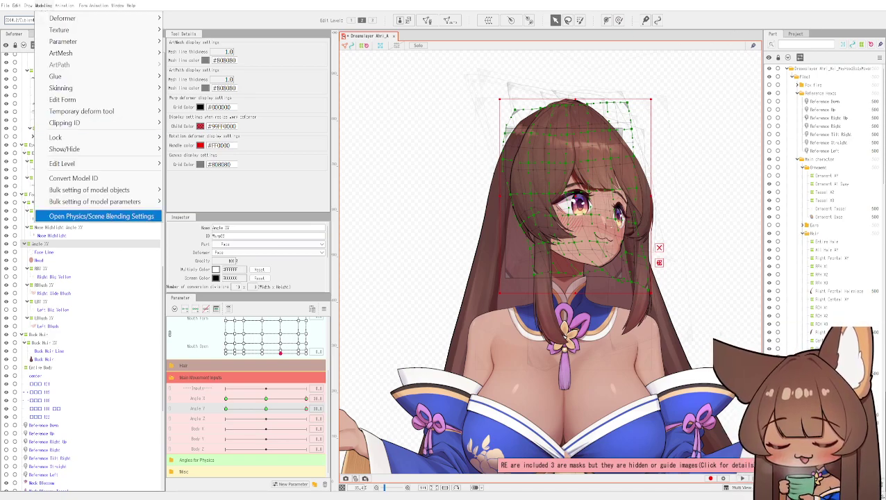
pyautogui.click(101, 215)
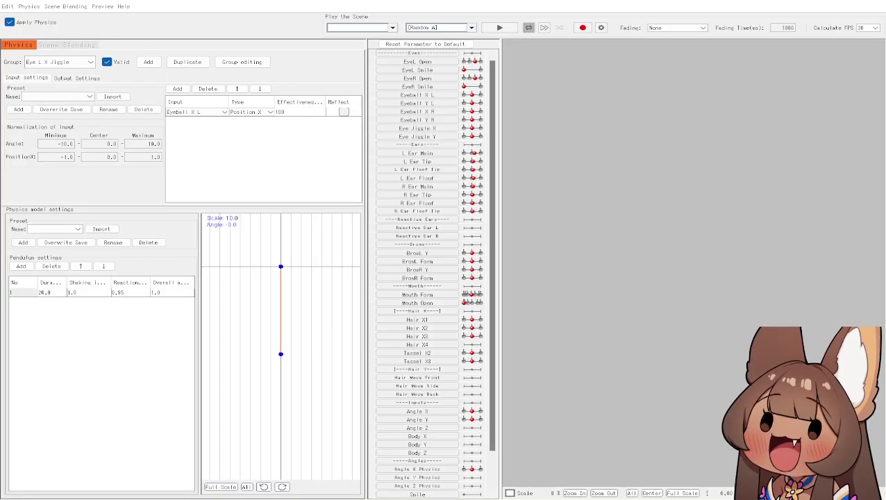
pyautogui.scroll(3, 694, 264)
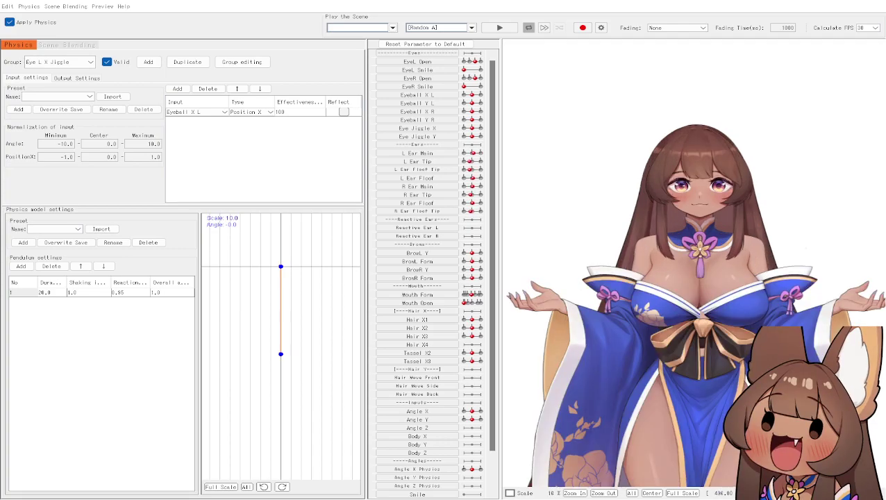
pyautogui.moveTo(689, 111); pyautogui.dragTo(690, 61)
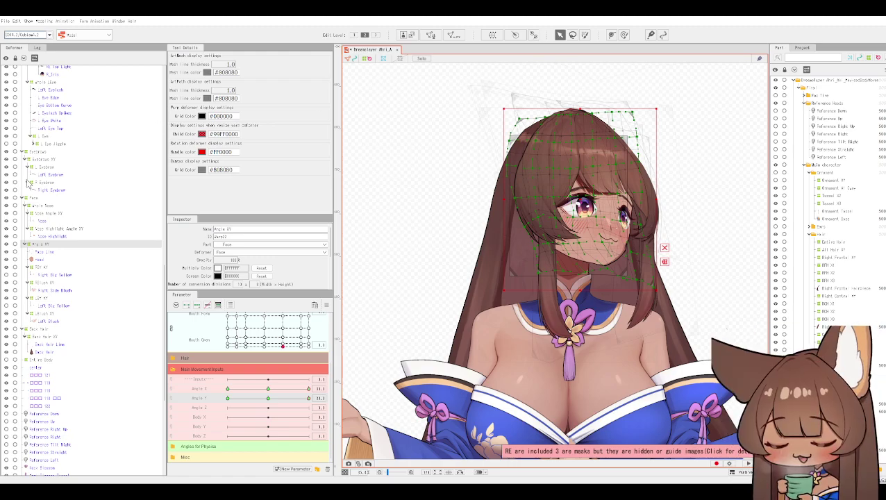
# Look through the eye, mouth and hair entries of the deformer hierarchy.
pyautogui.scroll(5, 38, 182)
pyautogui.scroll(3, 46, 175)
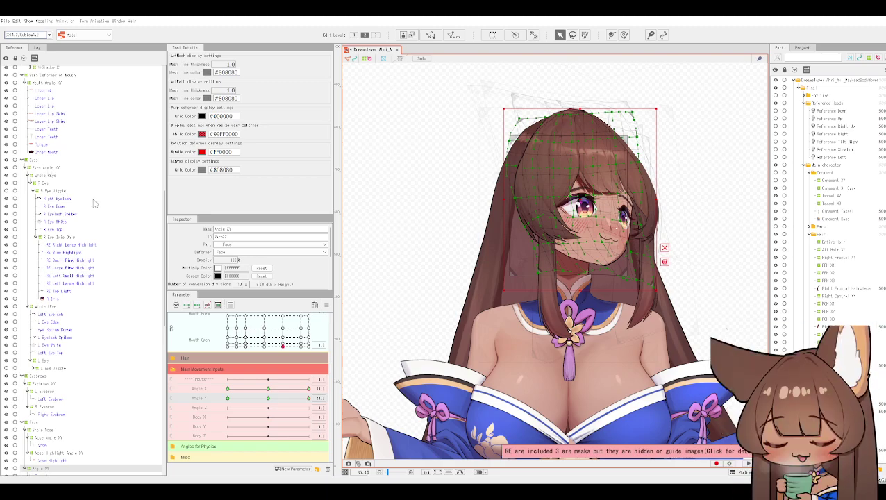
pyautogui.scroll(3, 89, 196)
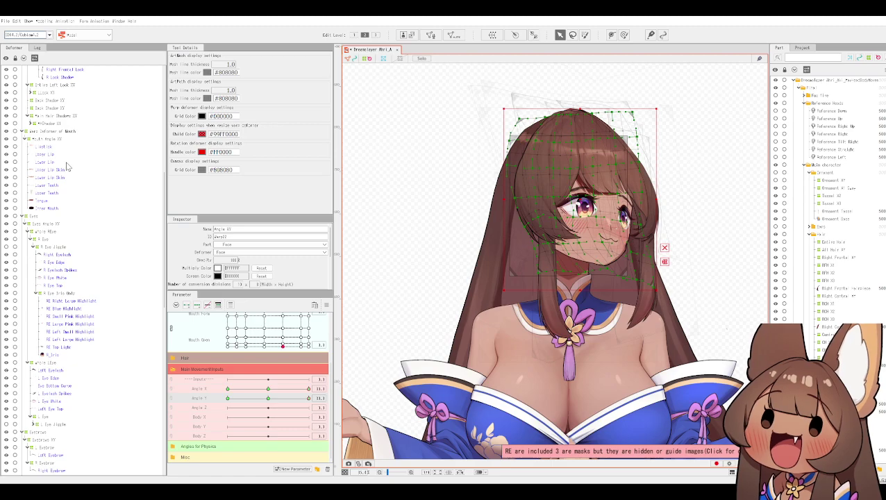
pyautogui.scroll(4, 65, 143)
pyautogui.scroll(-2, 64, 143)
pyautogui.scroll(-3, 64, 360)
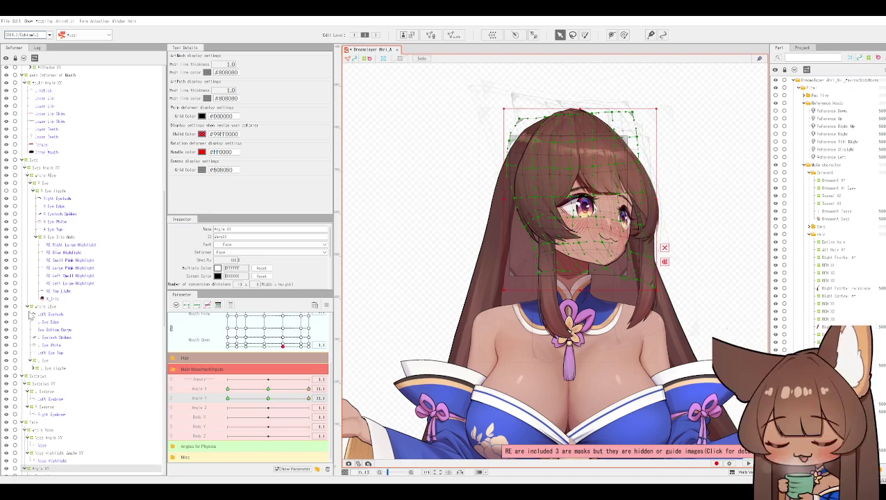
pyautogui.scroll(5, 55, 166)
pyautogui.scroll(2, 59, 175)
pyautogui.scroll(1, 62, 174)
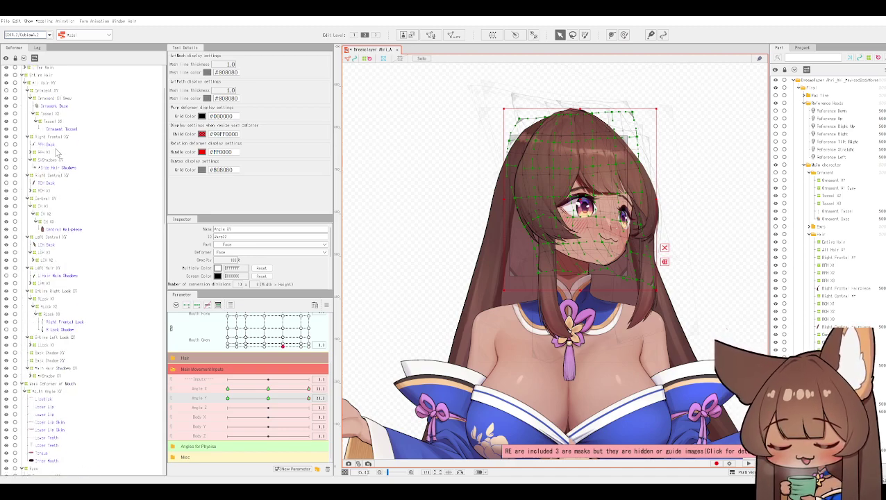
# Select the Left Control XY warp deformer and pull its outer edge points inward to reshape the far-side bangs.
pyautogui.click(43, 238)
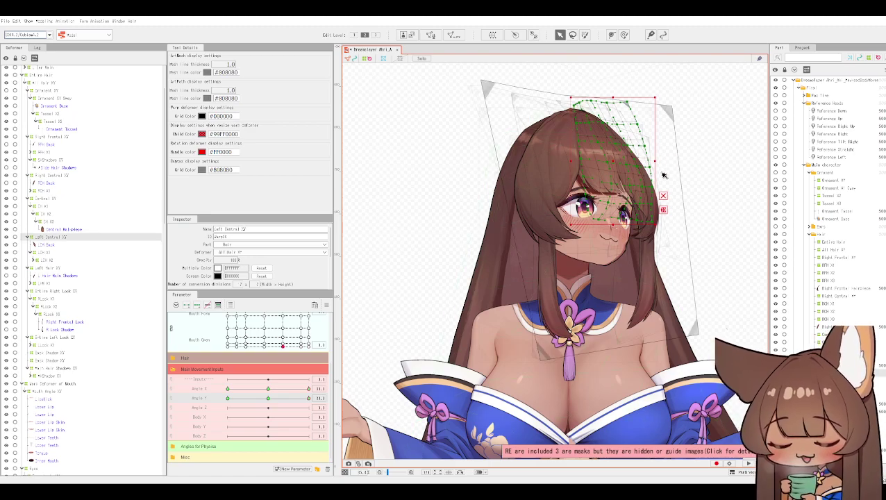
pyautogui.scroll(3, 664, 173)
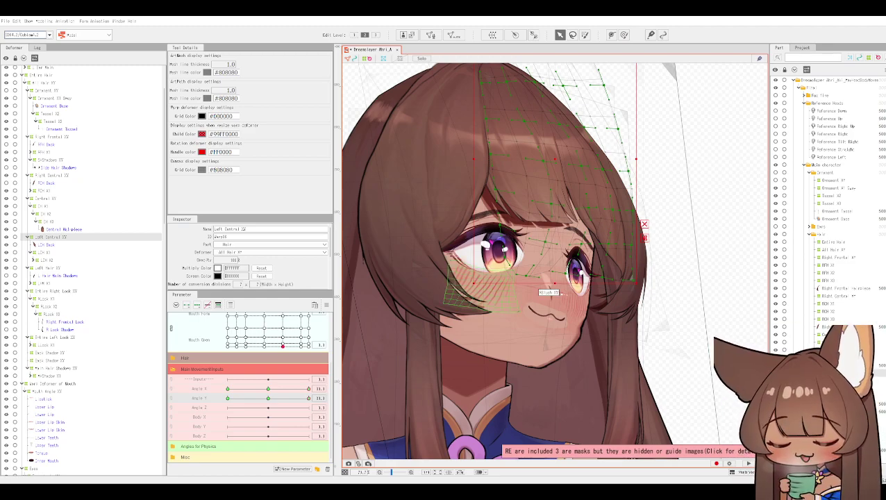
pyautogui.moveTo(472, 150); pyautogui.dragTo(469, 209)
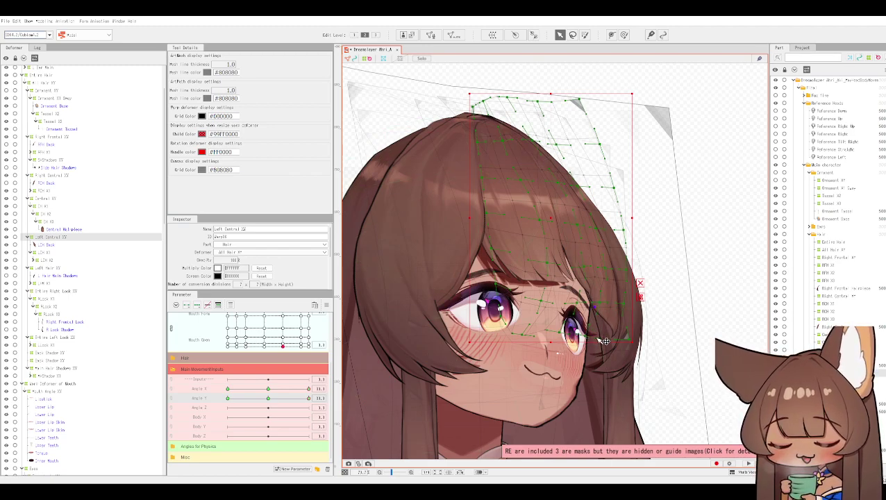
pyautogui.moveTo(624, 343); pyautogui.dragTo(628, 307)
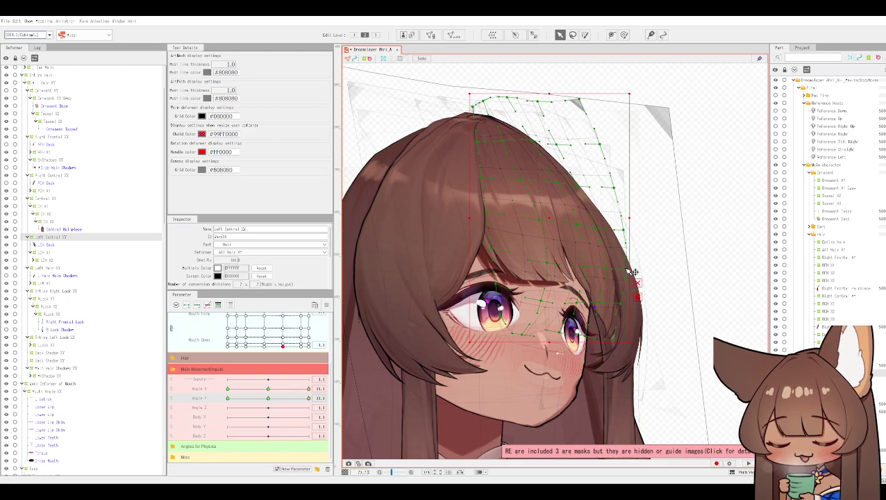
pyautogui.moveTo(629, 271); pyautogui.dragTo(617, 183)
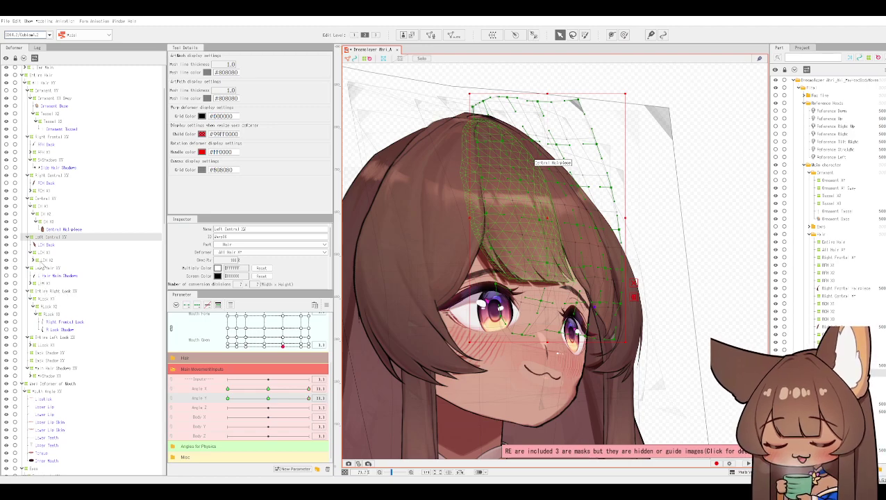
# Shift the Left Hair XY warp deformer slightly toward the face and move its lower inner corner point outward.
pyautogui.click(43, 268)
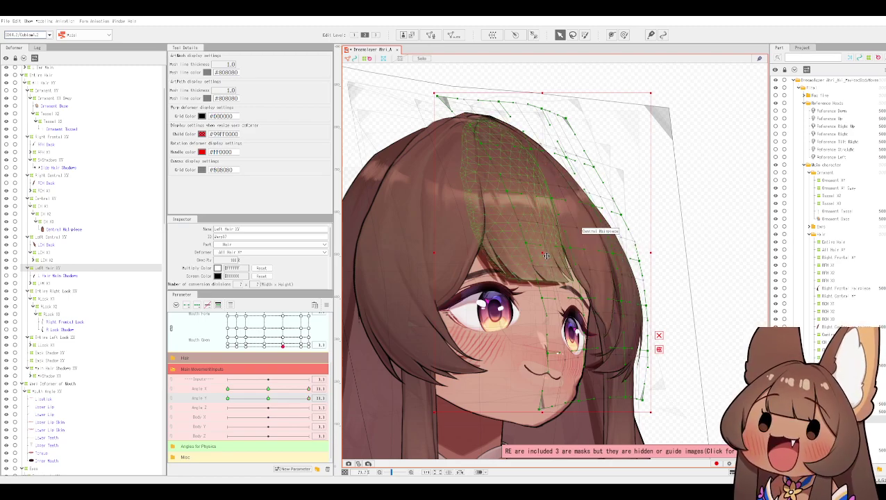
pyautogui.moveTo(545, 255); pyautogui.dragTo(533, 249)
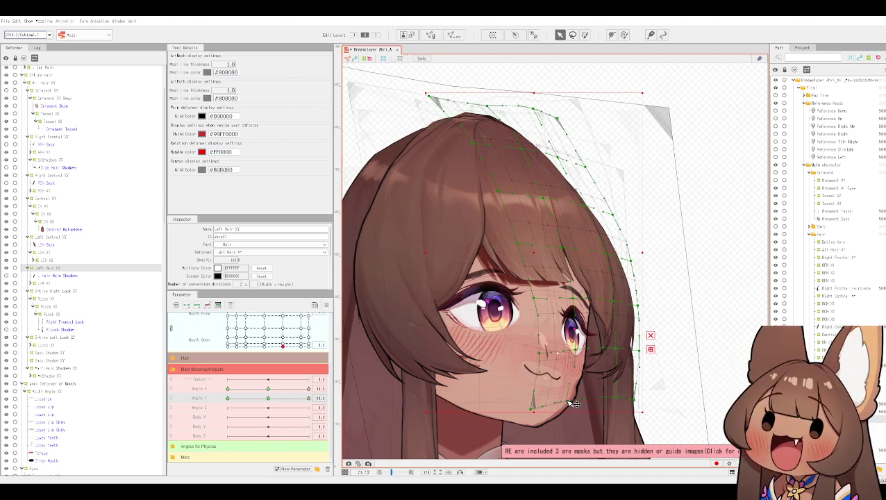
pyautogui.moveTo(532, 409); pyautogui.dragTo(524, 409)
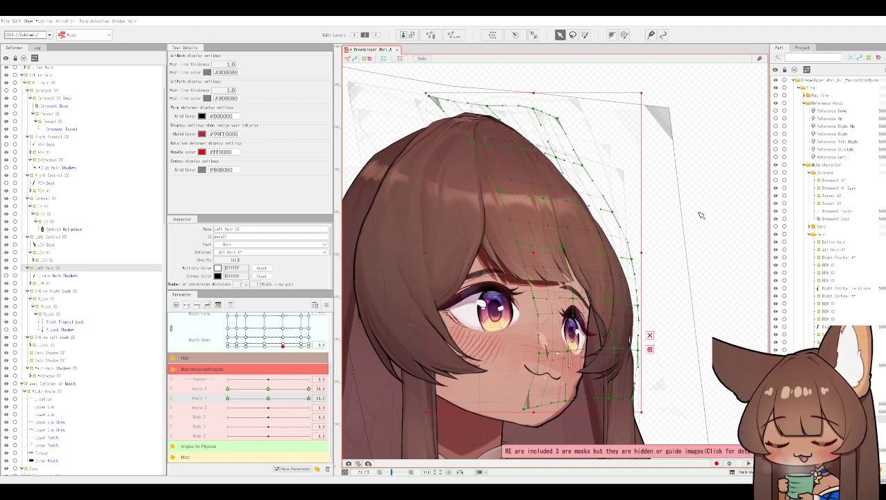
pyautogui.scroll(-2, 698, 215)
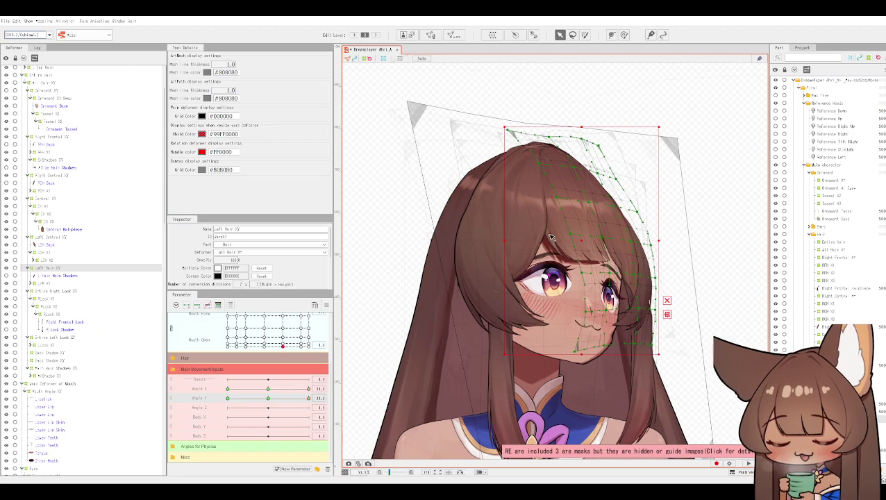
# Open the Physics/Scene Blending Settings and check the head's turn toward the raised side pose in an enlarged preview.
pyautogui.click(44, 21)
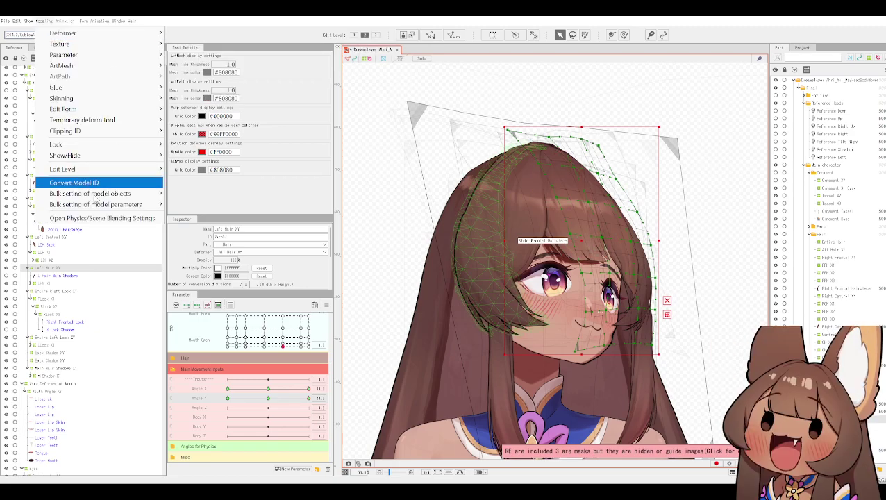
pyautogui.click(104, 217)
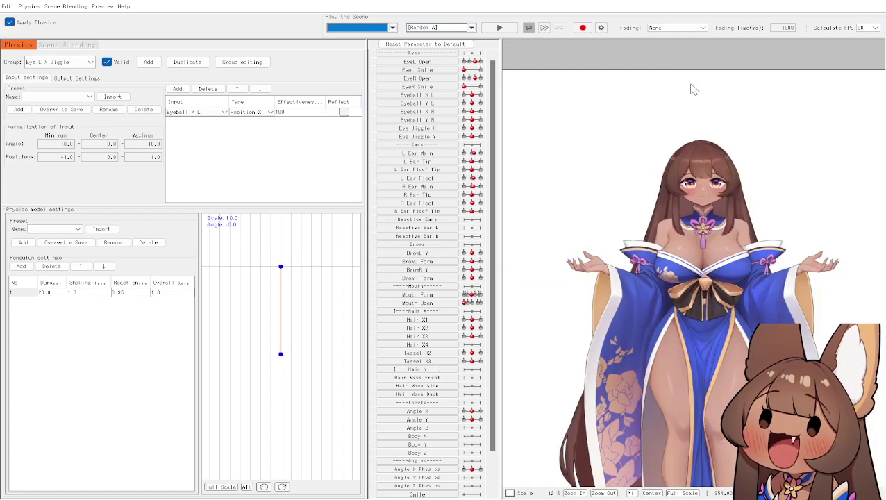
pyautogui.scroll(2, 712, 123)
pyautogui.moveTo(735, 149); pyautogui.dragTo(843, 57)
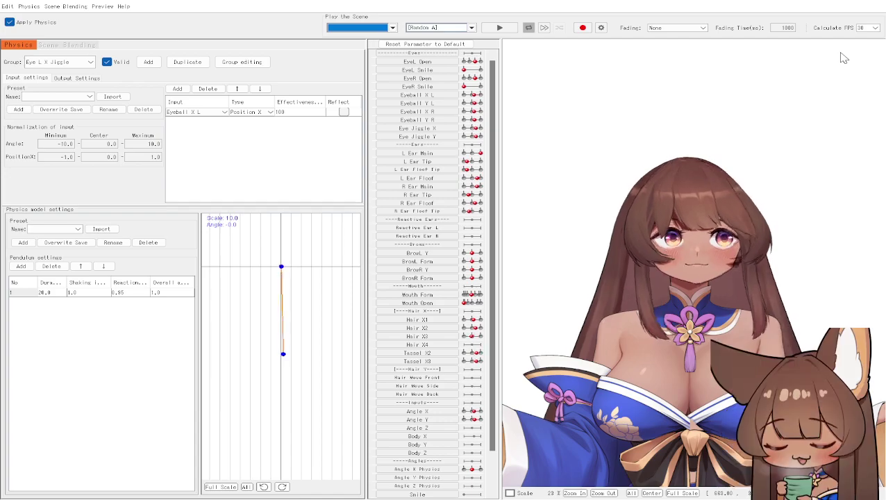
pyautogui.moveTo(788, 116); pyautogui.dragTo(883, 37)
pyautogui.moveTo(696, 233); pyautogui.dragTo(833, 53)
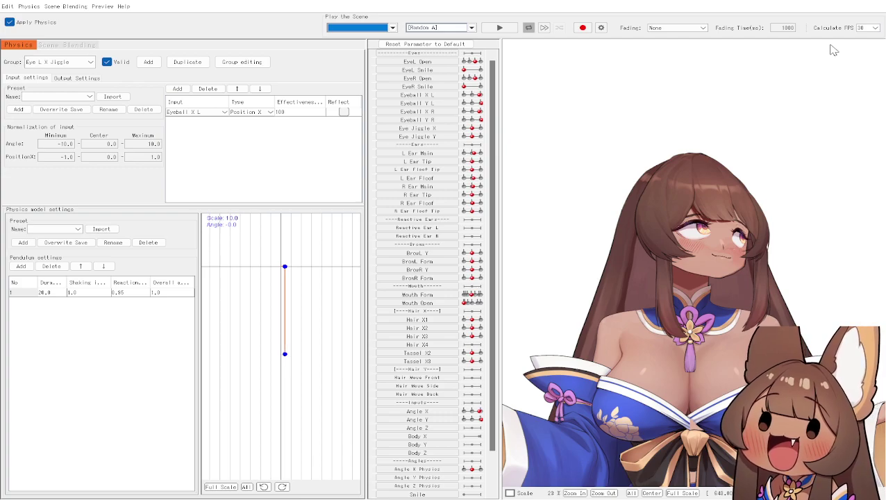
pyautogui.moveTo(833, 50); pyautogui.dragTo(800, 113)
pyautogui.moveTo(740, 171); pyautogui.dragTo(836, 92)
pyautogui.moveTo(769, 166); pyautogui.dragTo(871, 99)
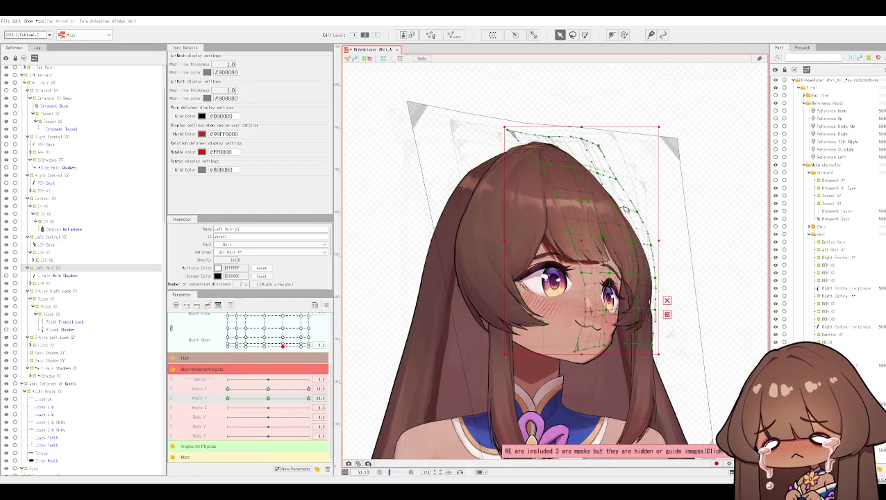
# Nudge the upper inner corner of the Left Hair XY warp deformer above the crown.
pyautogui.scroll(2, 625, 207)
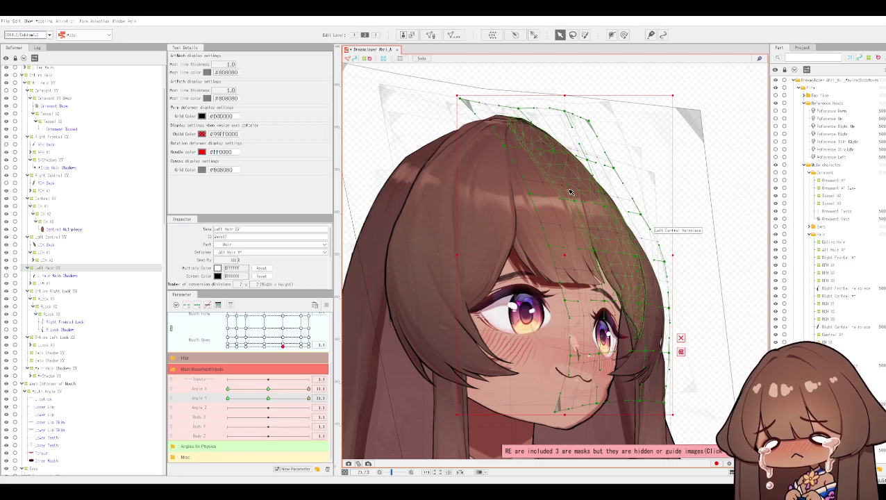
pyautogui.scroll(-2, 514, 313)
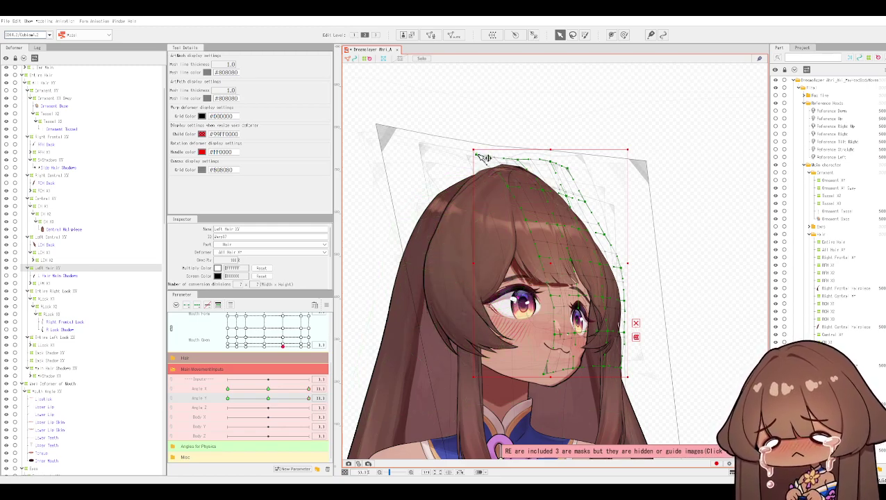
pyautogui.click(487, 158)
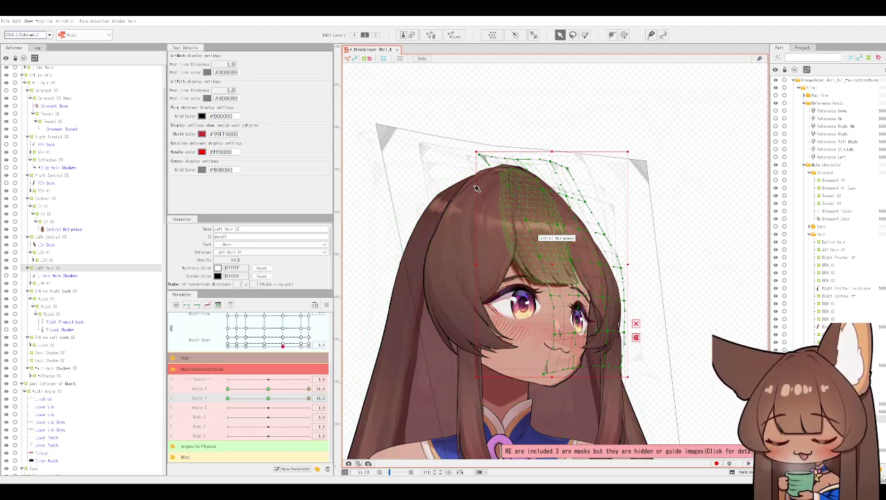
# Examine the outline of the far-side hair and face in the turned, raised pose from close up and from farther away.
pyautogui.scroll(2, 476, 188)
pyautogui.scroll(-2, 613, 144)
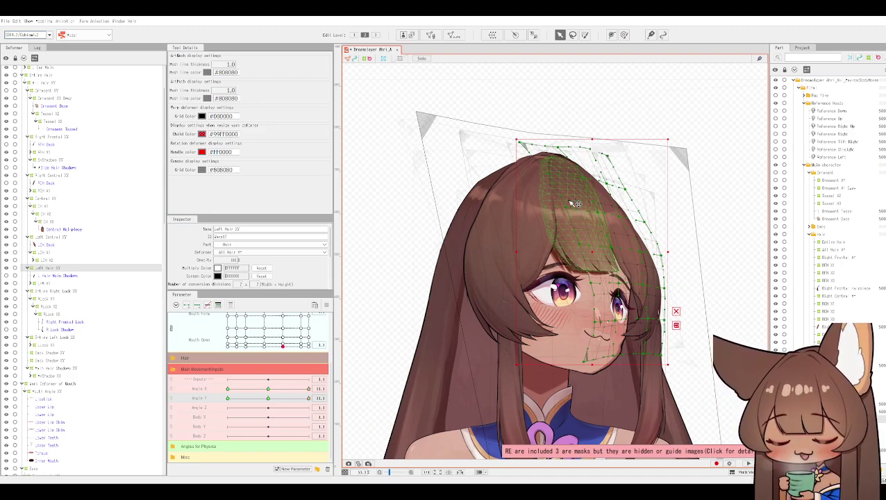
pyautogui.scroll(1, 679, 344)
pyautogui.scroll(-1, 678, 331)
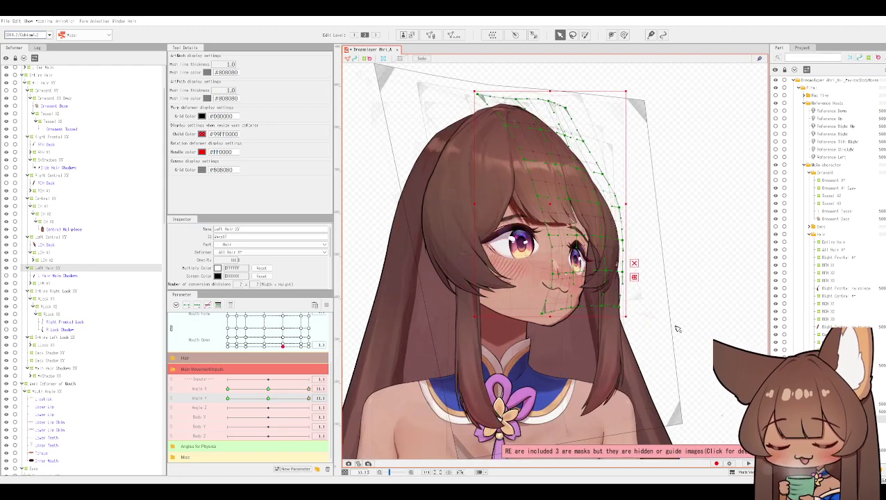
pyautogui.moveTo(678, 336); pyautogui.dragTo(689, 368)
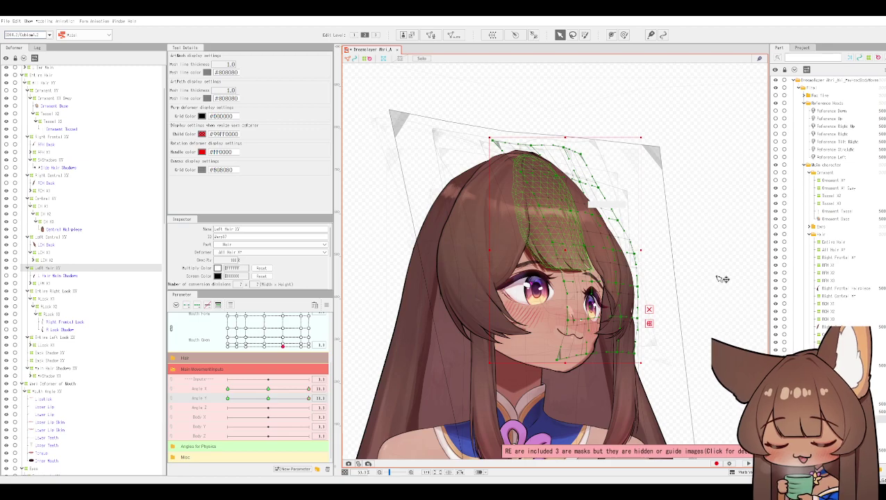
pyautogui.scroll(3, 722, 279)
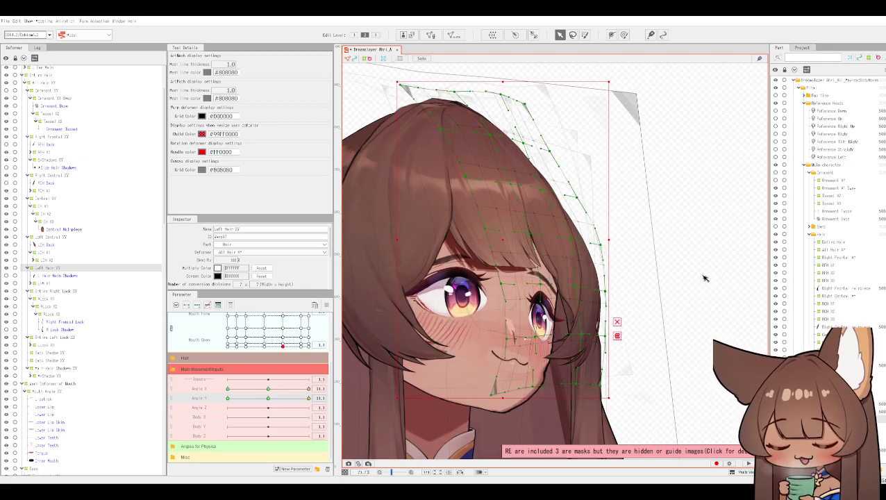
pyautogui.scroll(-4, 704, 278)
pyautogui.moveTo(726, 279); pyautogui.dragTo(673, 284)
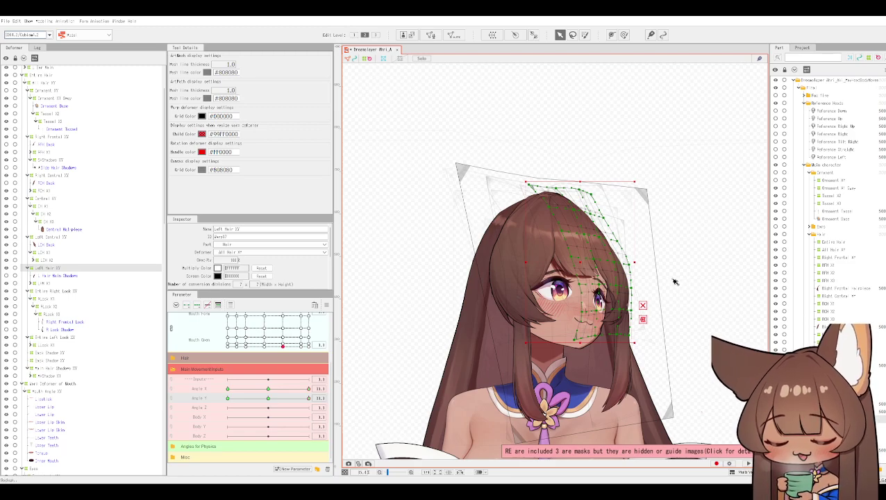
pyautogui.scroll(3, 674, 282)
pyautogui.scroll(-2, 727, 310)
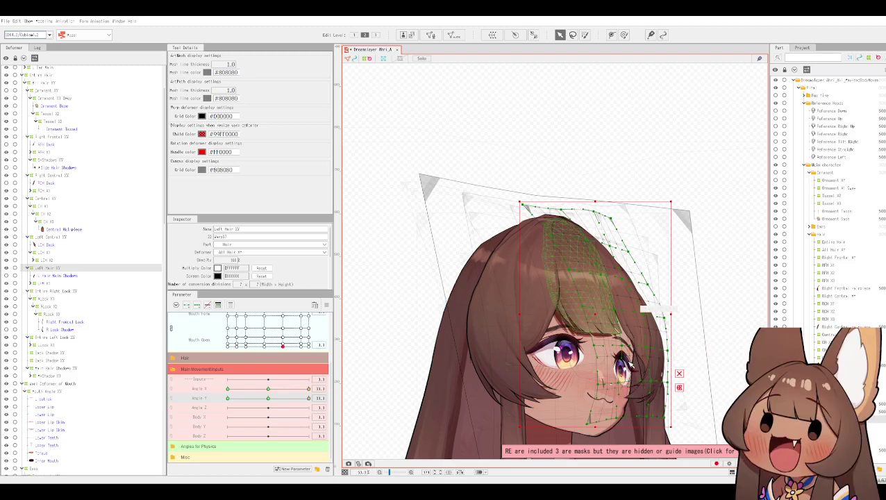
pyautogui.scroll(-2, 629, 363)
pyautogui.scroll(5, 630, 363)
pyautogui.scroll(-3, 629, 362)
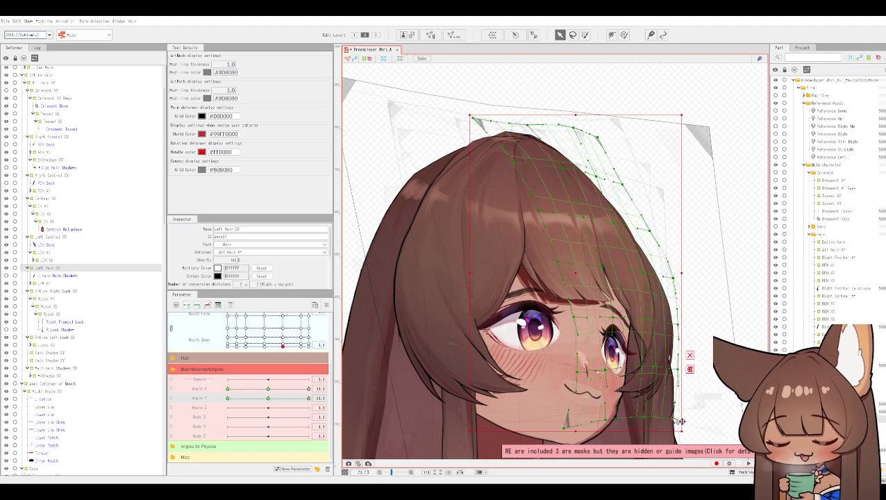
# Select the Back Hair XY warp deformer and pull its points inward along the outer side of the long hair beside the sleeve.
pyautogui.scroll(-10, 65, 360)
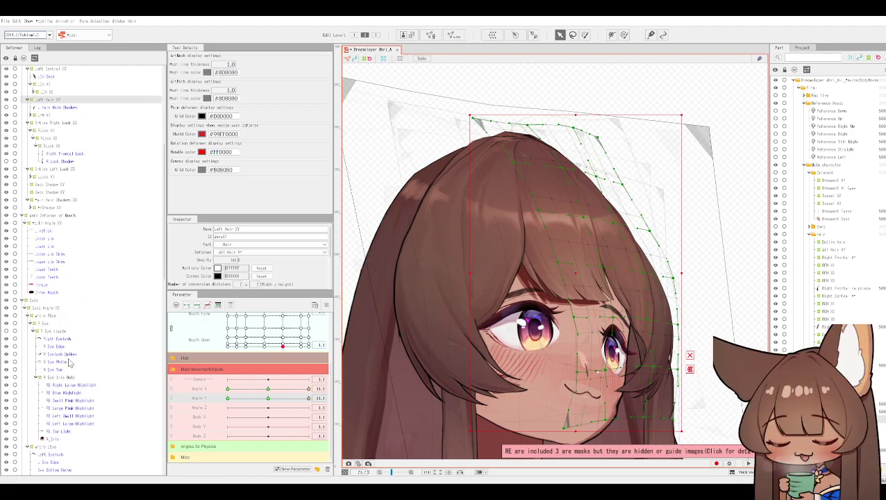
pyautogui.scroll(-4, 70, 379)
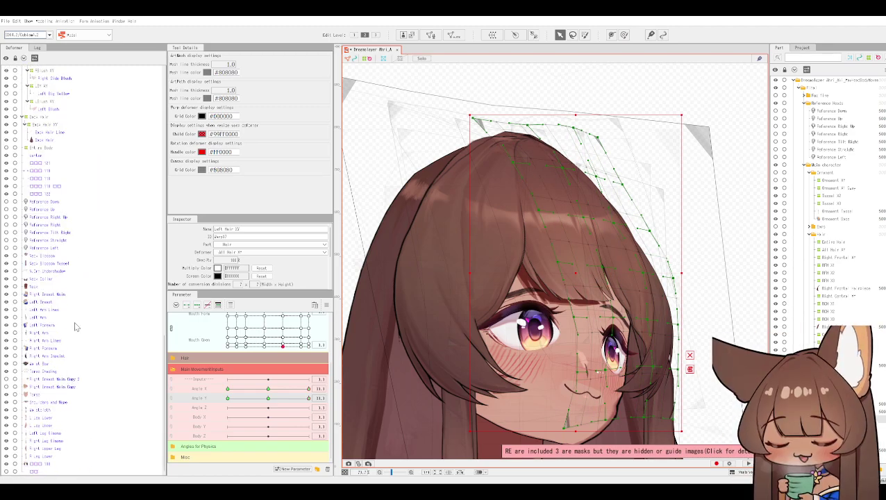
pyautogui.click(56, 125)
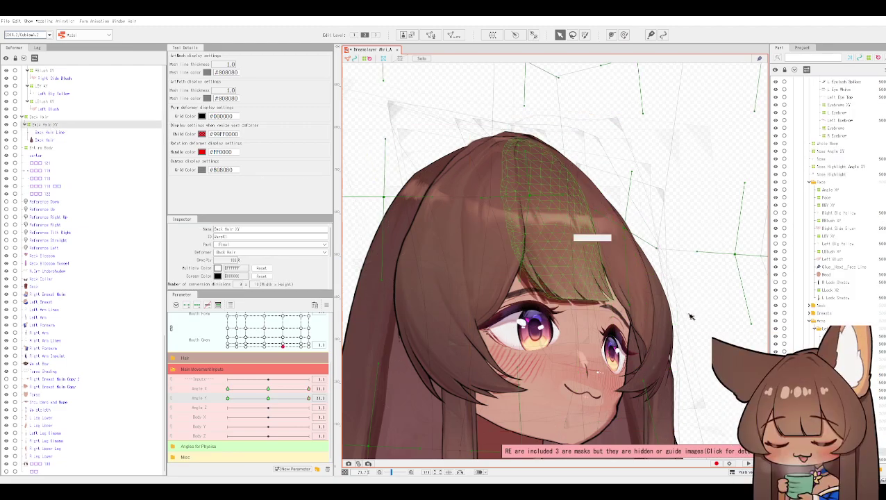
pyautogui.scroll(-5, 688, 318)
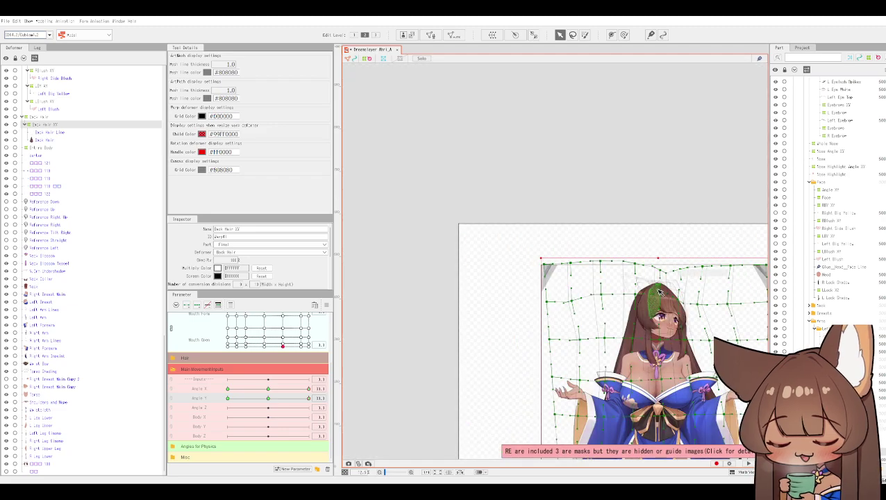
pyautogui.moveTo(690, 321); pyautogui.dragTo(677, 307)
pyautogui.scroll(5, 677, 308)
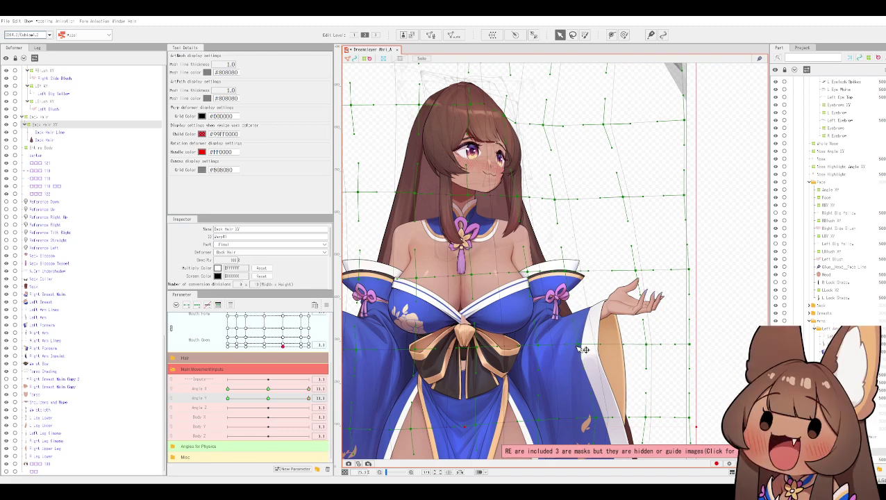
pyautogui.scroll(-2, 586, 350)
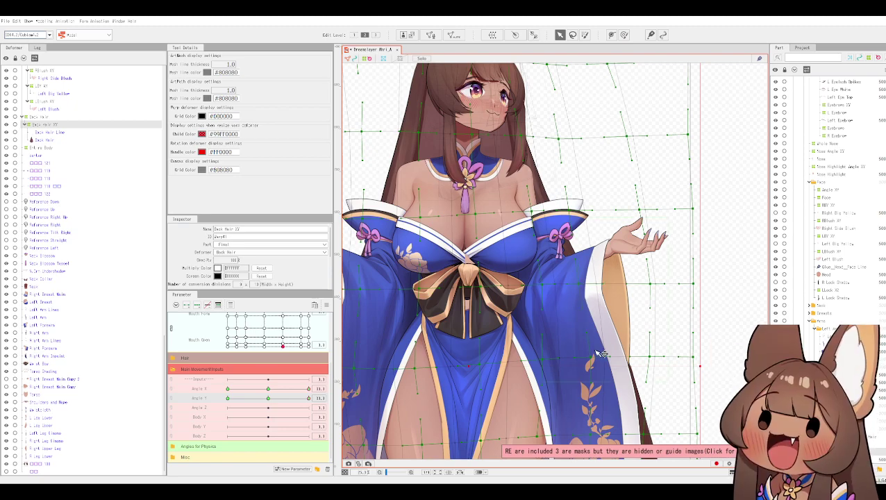
pyautogui.scroll(-2, 595, 329)
pyautogui.moveTo(595, 329); pyautogui.dragTo(590, 301)
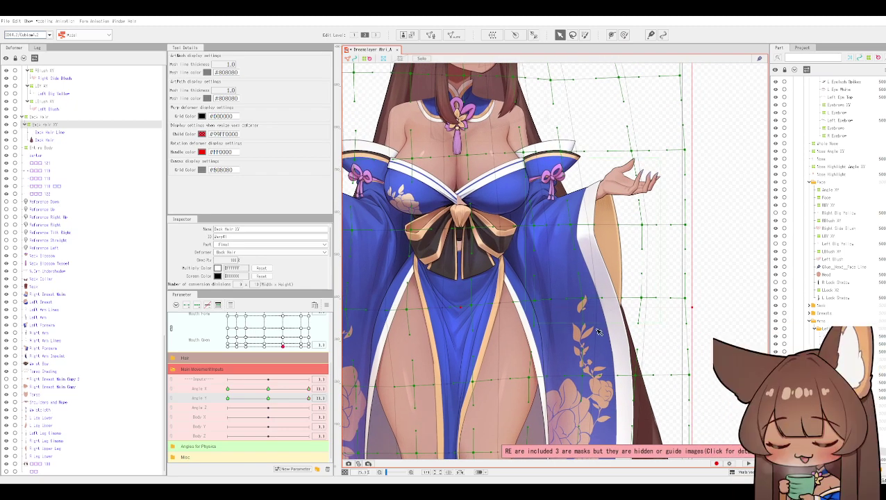
pyautogui.scroll(-3, 650, 273)
pyautogui.moveTo(642, 257); pyautogui.dragTo(630, 258)
pyautogui.moveTo(642, 186); pyautogui.dragTo(633, 185)
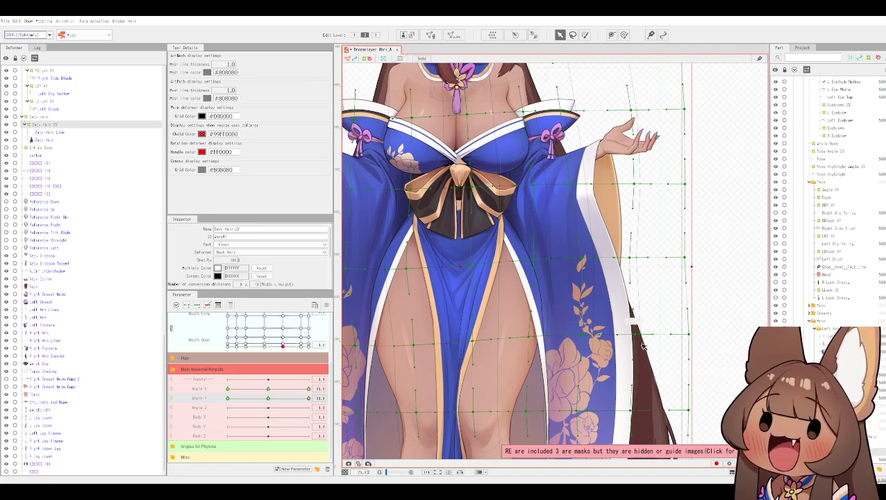
# Pull the Back Hair XY deformer's outer points slightly inward along the lower length of the hair, from beside the sleeve toward the tips.
pyautogui.scroll(1, 622, 331)
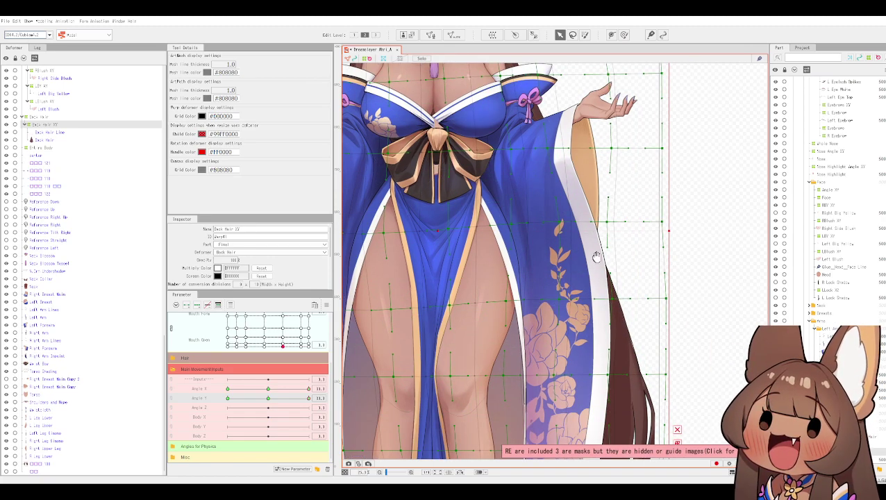
pyautogui.scroll(1, 595, 258)
pyautogui.moveTo(583, 317); pyautogui.dragTo(580, 316)
pyautogui.moveTo(640, 314); pyautogui.dragTo(634, 314)
pyautogui.moveTo(638, 389); pyautogui.dragTo(591, 393)
pyautogui.hotkey('ctrl', 'z')
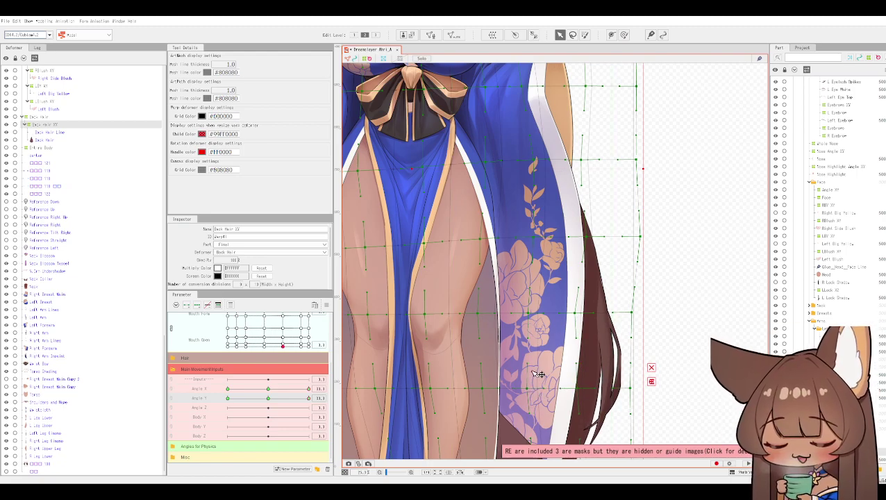
pyautogui.scroll(-5, 536, 347)
pyautogui.moveTo(599, 379); pyautogui.dragTo(595, 374)
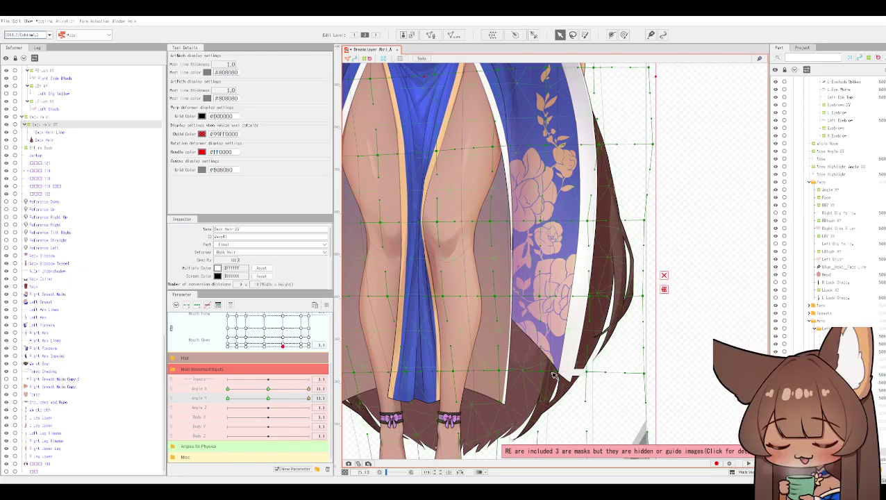
pyautogui.scroll(-3, 554, 352)
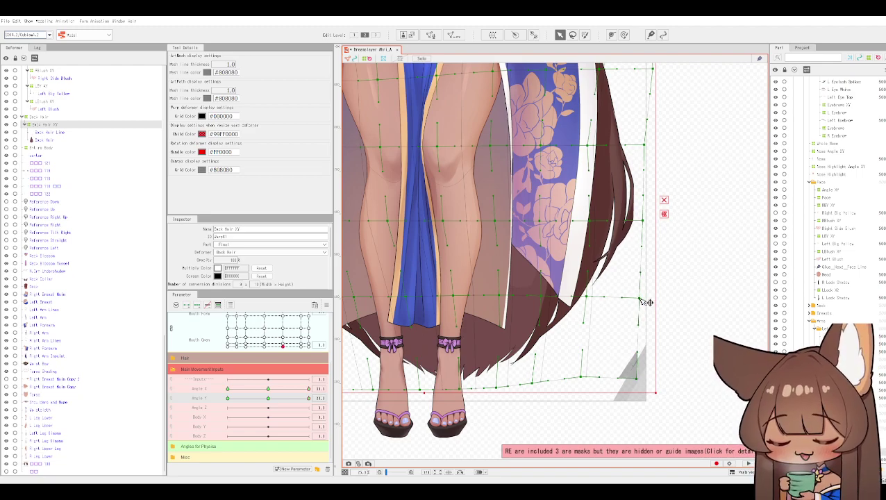
# Examine the back hair's overall silhouette around the body and head in the turned, raised pose.
pyautogui.scroll(5, 625, 278)
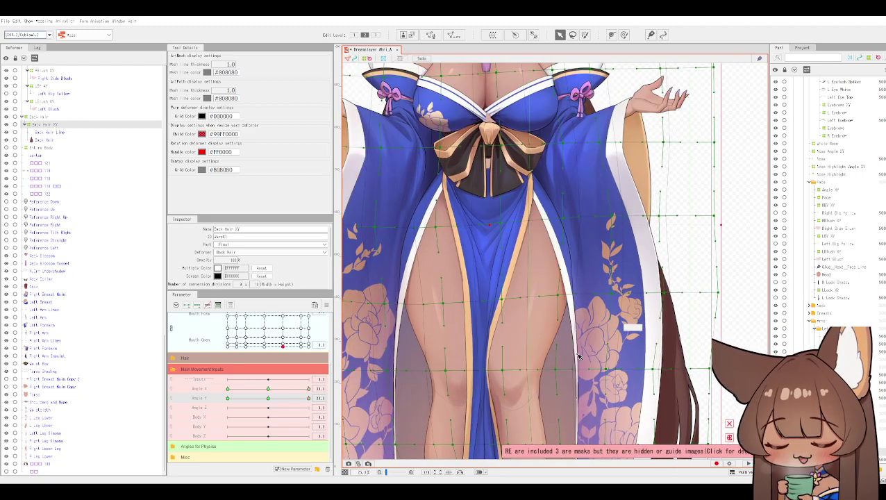
pyautogui.scroll(-3, 583, 334)
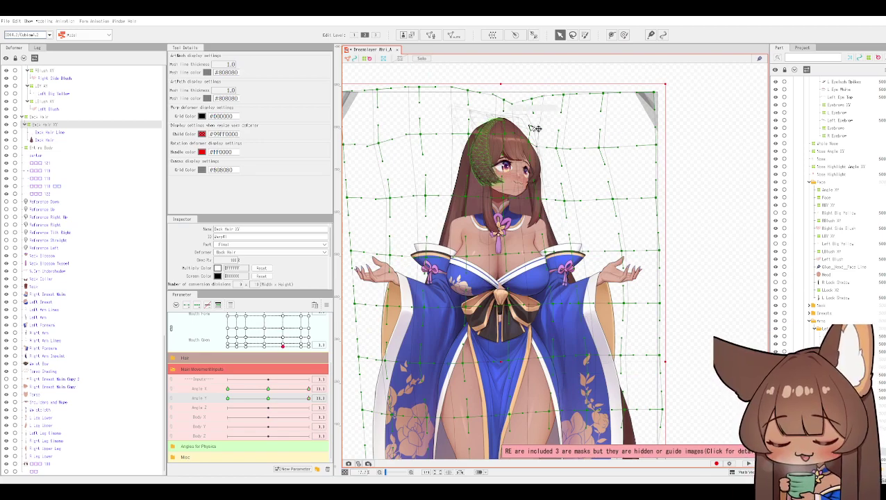
pyautogui.scroll(1, 576, 253)
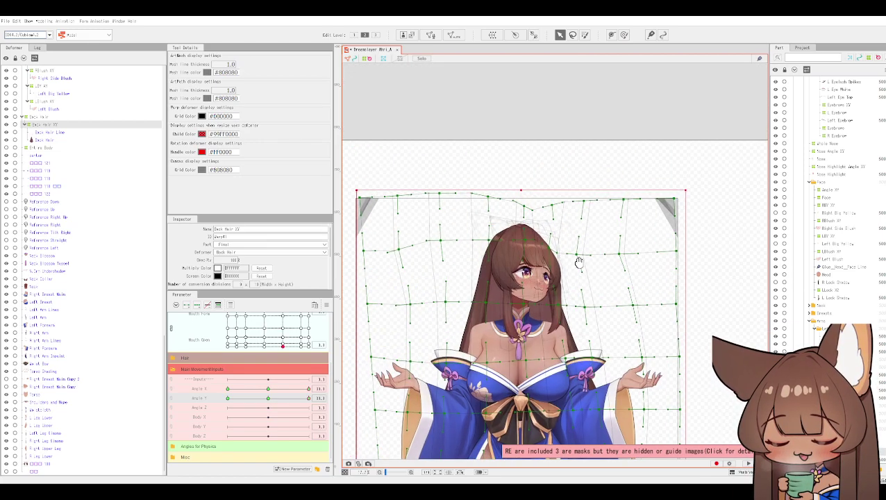
pyautogui.scroll(2, 583, 257)
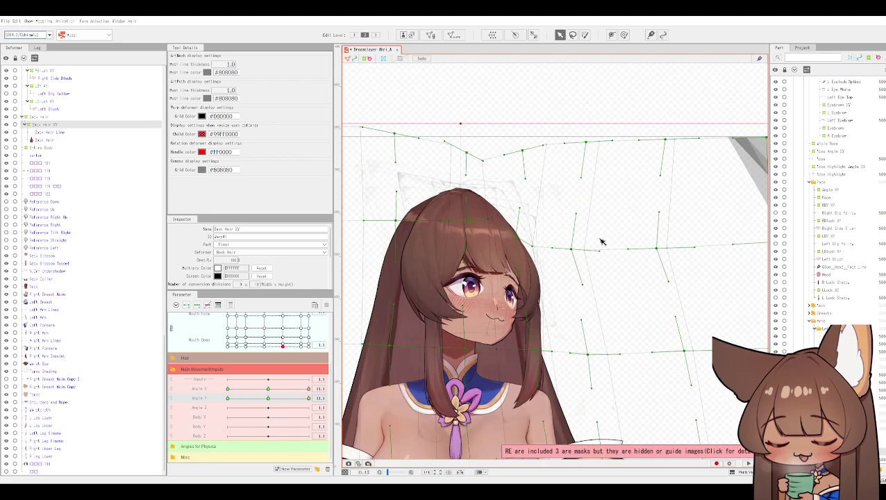
pyautogui.scroll(-3, 611, 299)
pyautogui.scroll(-2, 587, 215)
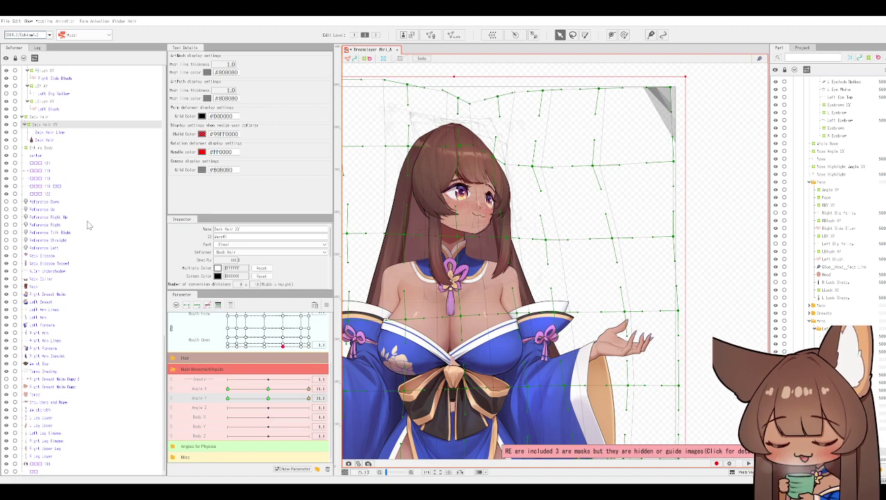
# Select the Entire Left Lock XY warp deformer and nudge its lower edge points and its outer middle point beside the cheek inward.
pyautogui.scroll(9, 83, 209)
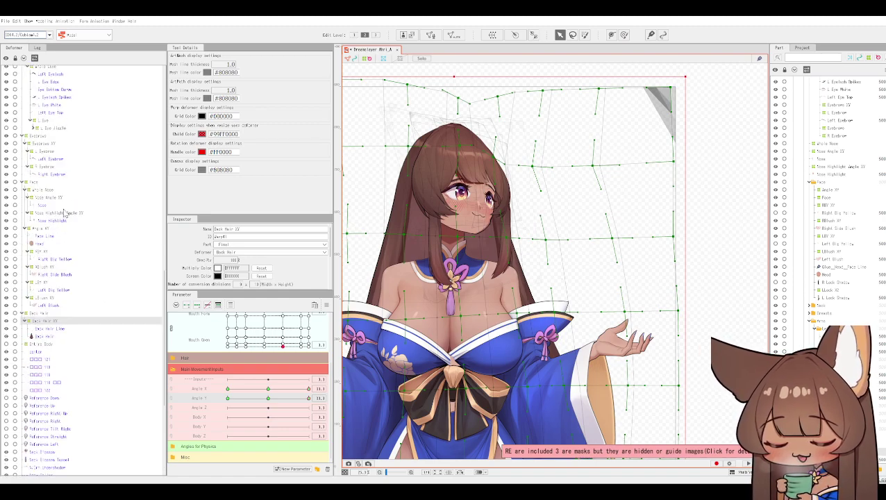
pyautogui.scroll(3, 50, 217)
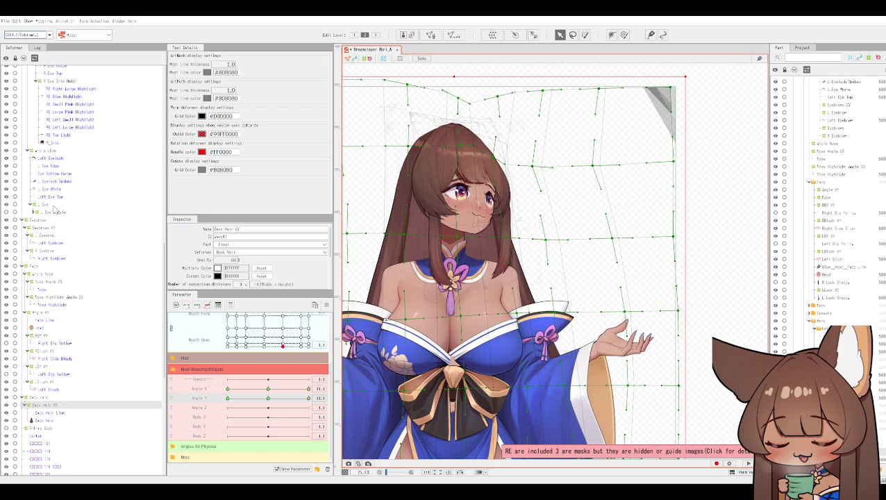
pyautogui.scroll(4, 64, 179)
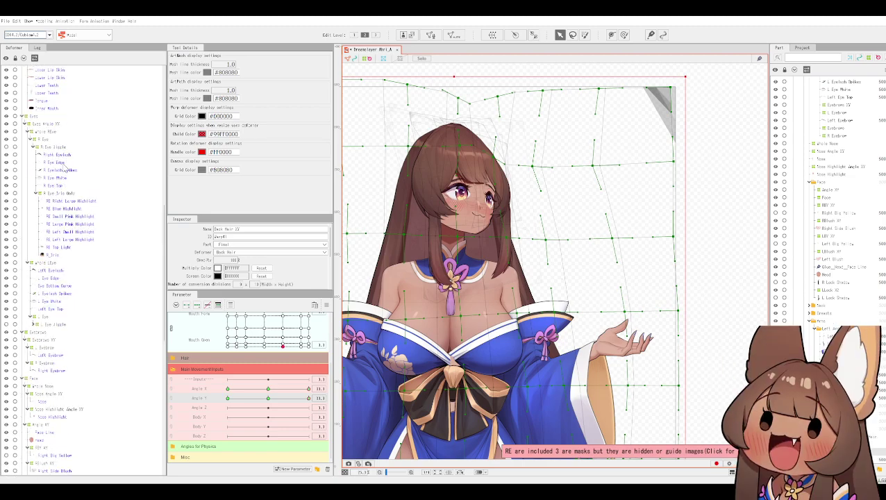
pyautogui.scroll(3, 66, 170)
pyautogui.scroll(3, 79, 182)
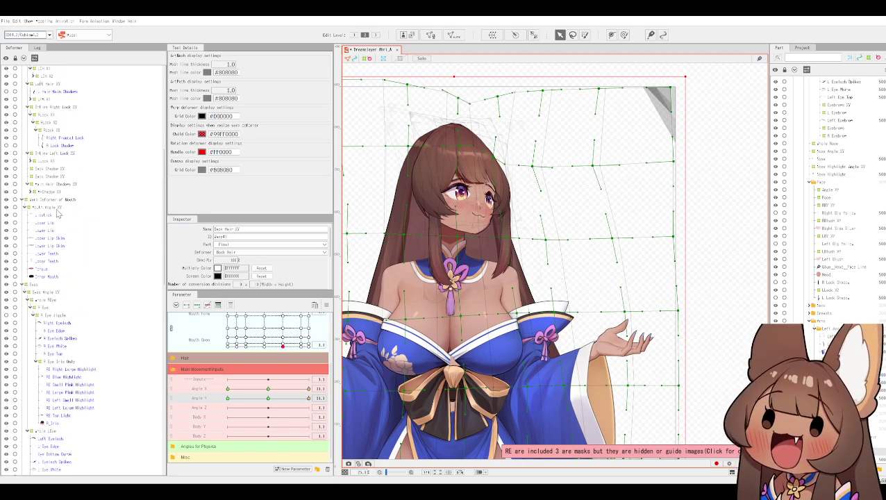
pyautogui.click(54, 207)
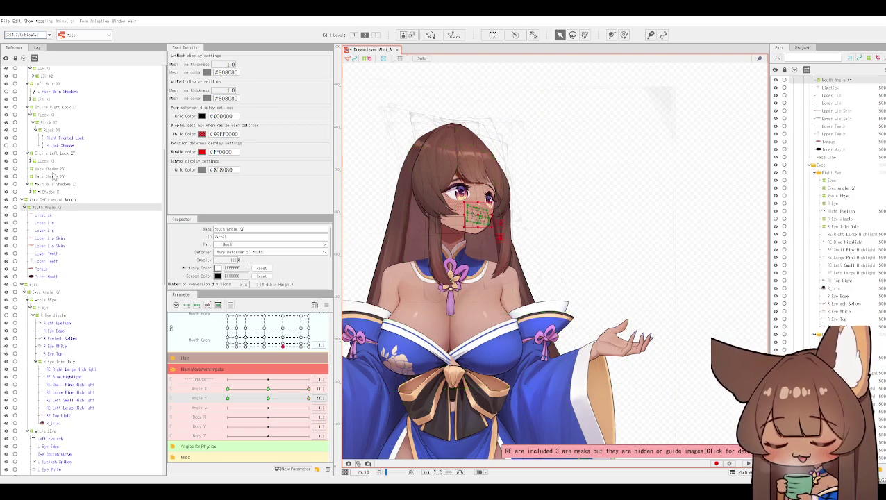
pyautogui.click(44, 153)
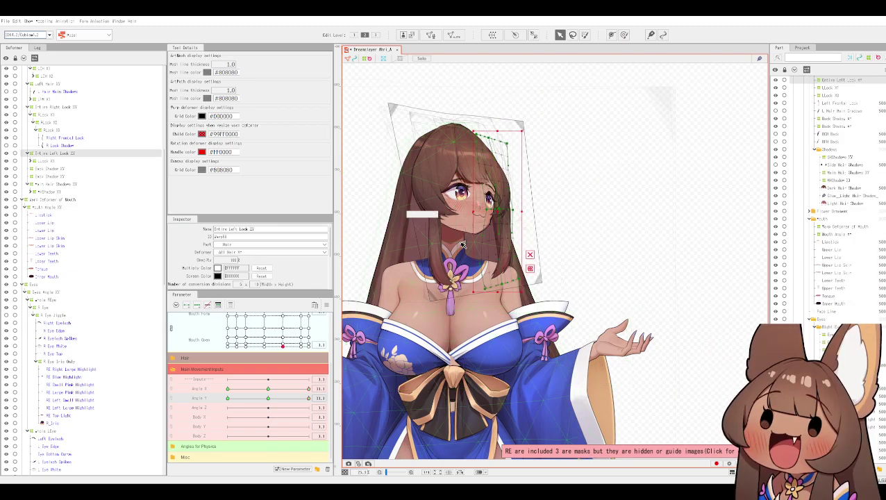
pyautogui.scroll(1, 488, 223)
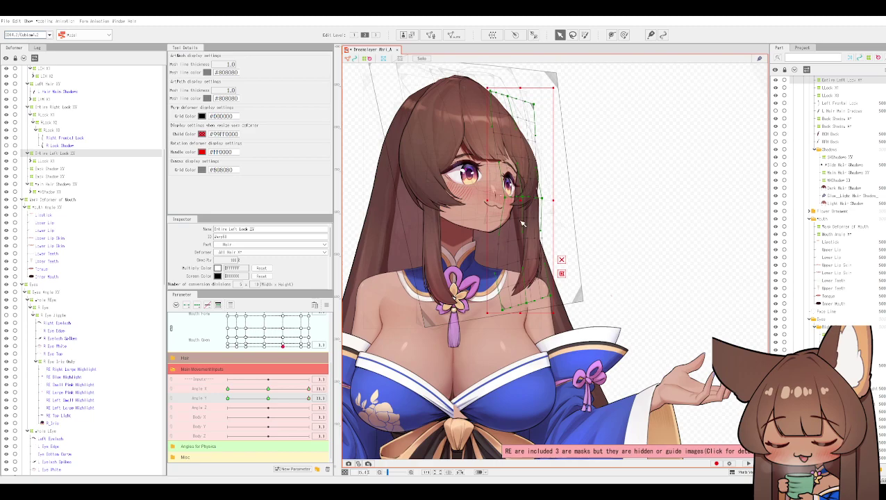
pyautogui.scroll(1, 521, 227)
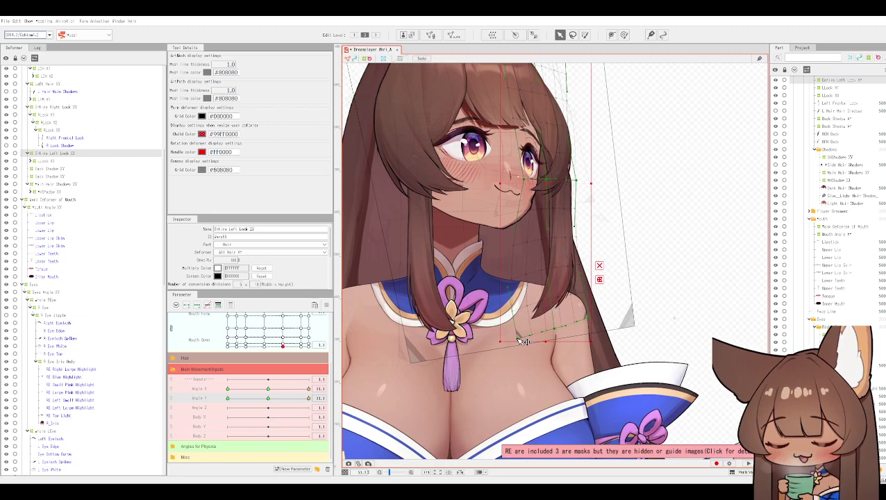
pyautogui.moveTo(523, 339); pyautogui.dragTo(581, 327)
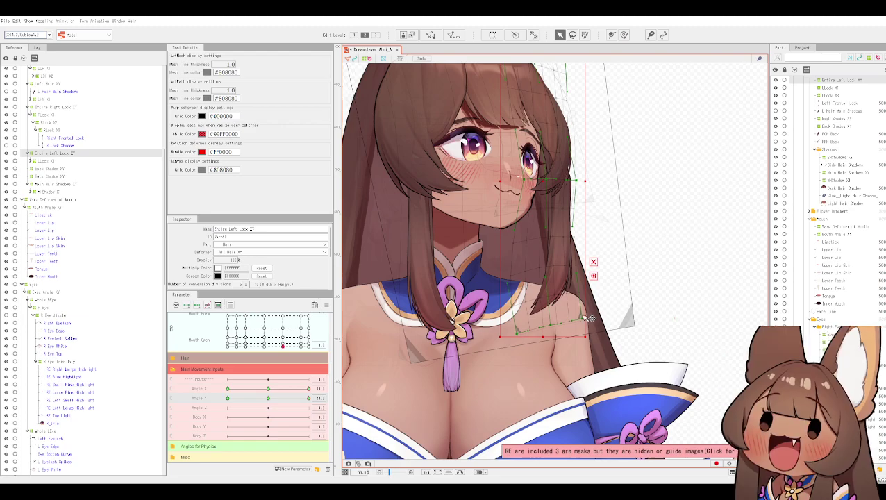
pyautogui.moveTo(574, 180); pyautogui.dragTo(569, 179)
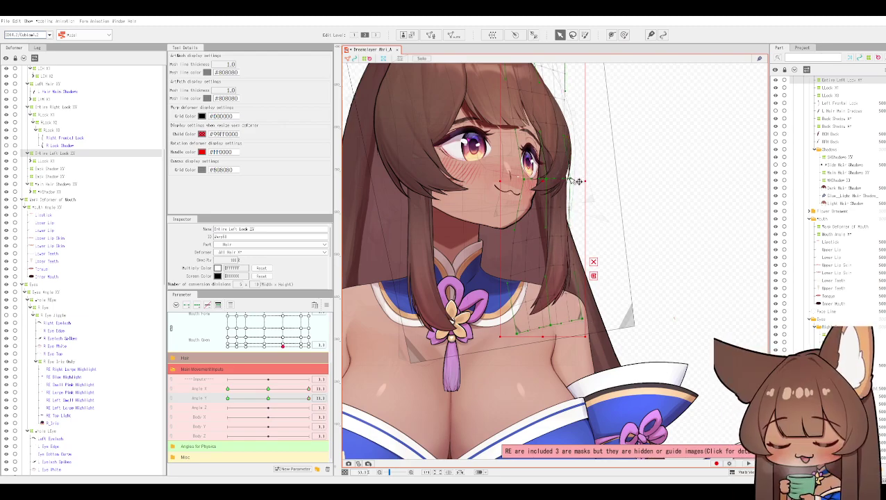
# Examine the far-side lock up close, then check the head's turn toward the raised side pose in the Physics/Scene Blending Settings preview.
pyautogui.scroll(2, 548, 179)
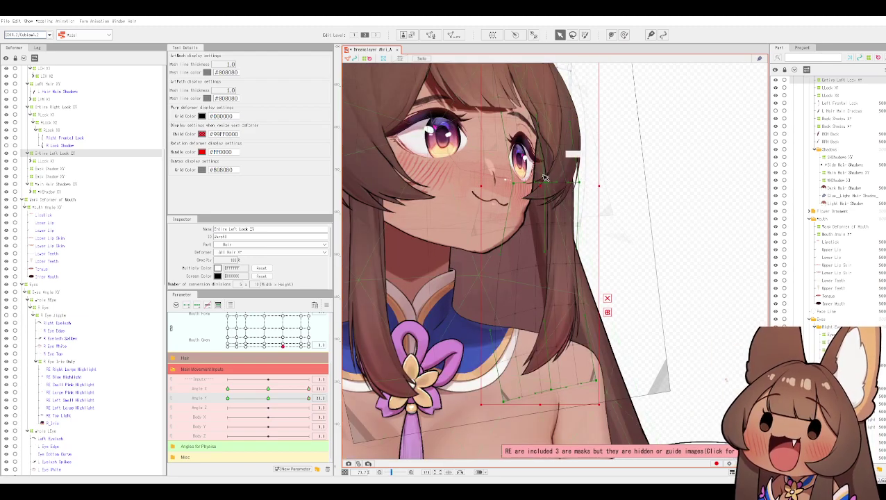
pyautogui.scroll(3, 550, 182)
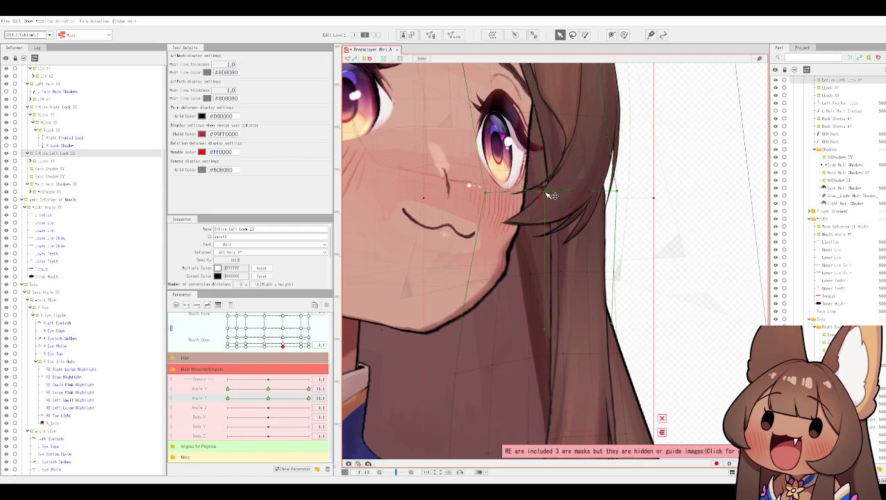
pyautogui.scroll(-4, 557, 178)
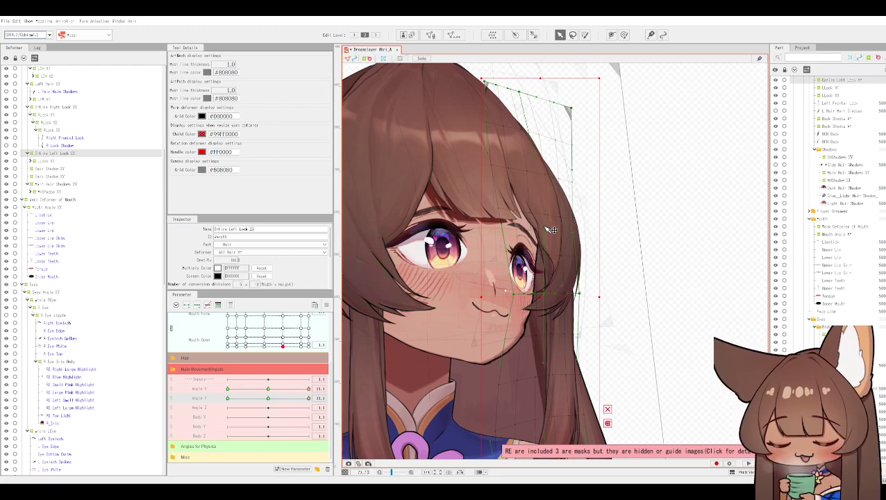
pyautogui.scroll(-3, 555, 180)
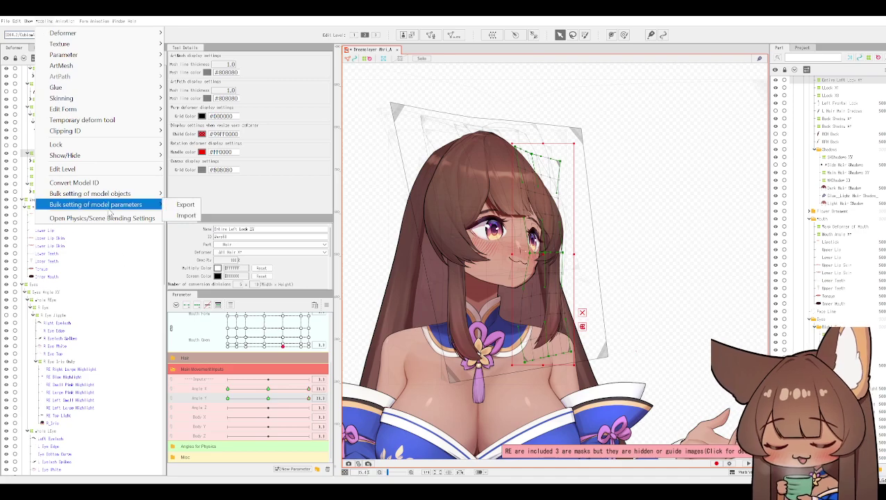
pyautogui.press('Return')
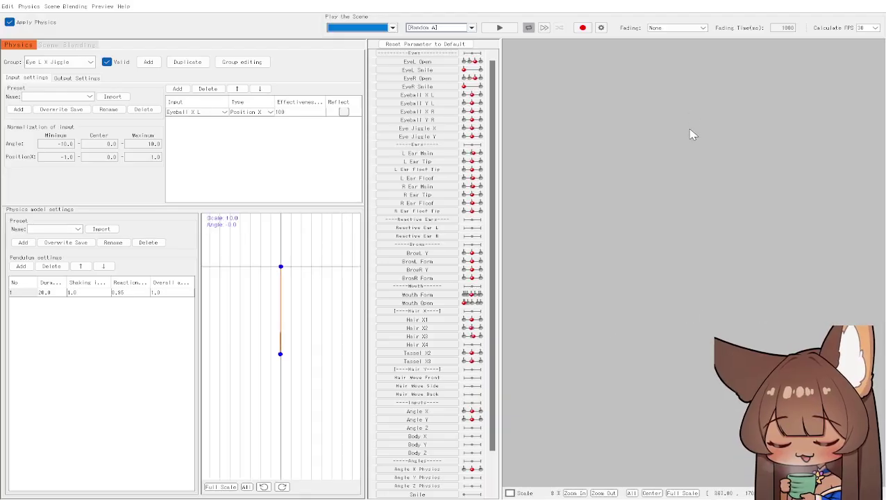
pyautogui.scroll(5, 690, 131)
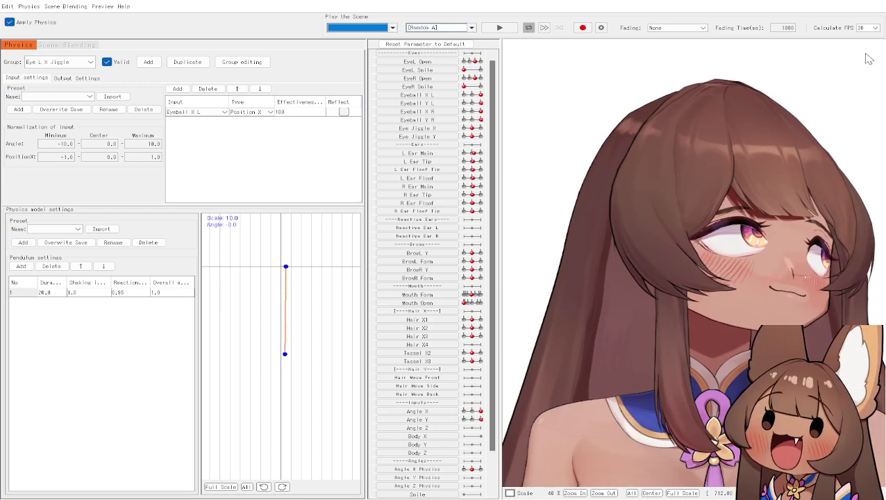
pyautogui.scroll(-3, 807, 106)
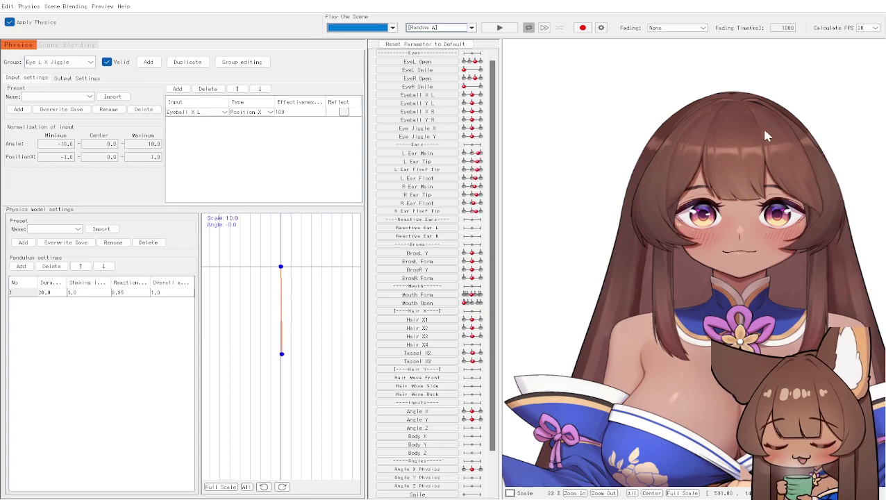
pyautogui.click(631, 494)
pyautogui.scroll(5, 715, 122)
pyautogui.moveTo(653, 127); pyautogui.dragTo(850, 108)
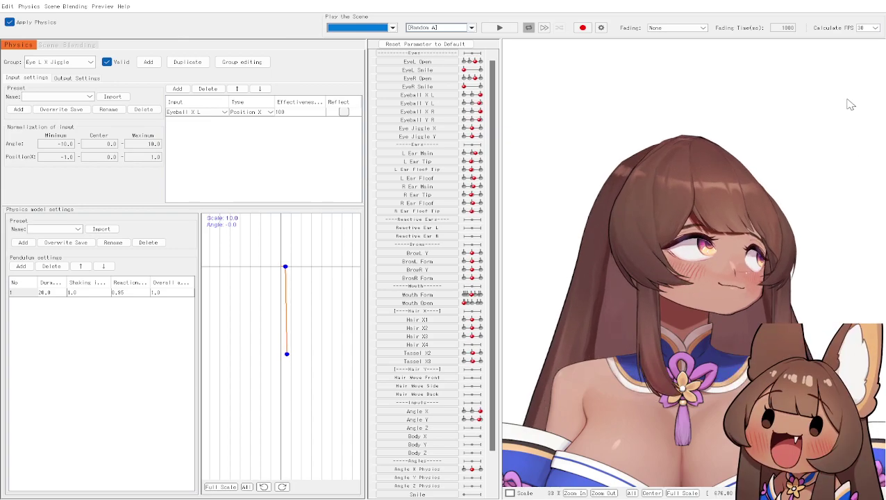
pyautogui.moveTo(817, 170); pyautogui.dragTo(875, 47)
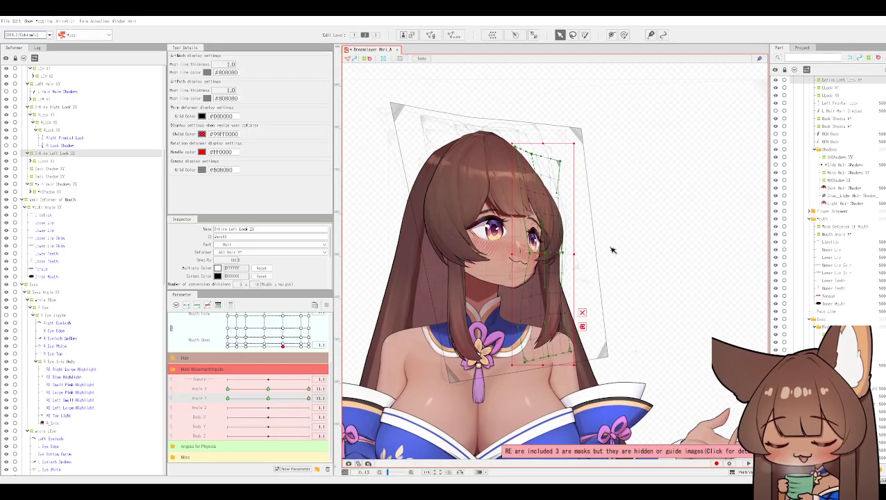
# Examine the far-side lock and cheek up close, and look through the deformer list for the hair shadow deformers.
pyautogui.click(588, 263)
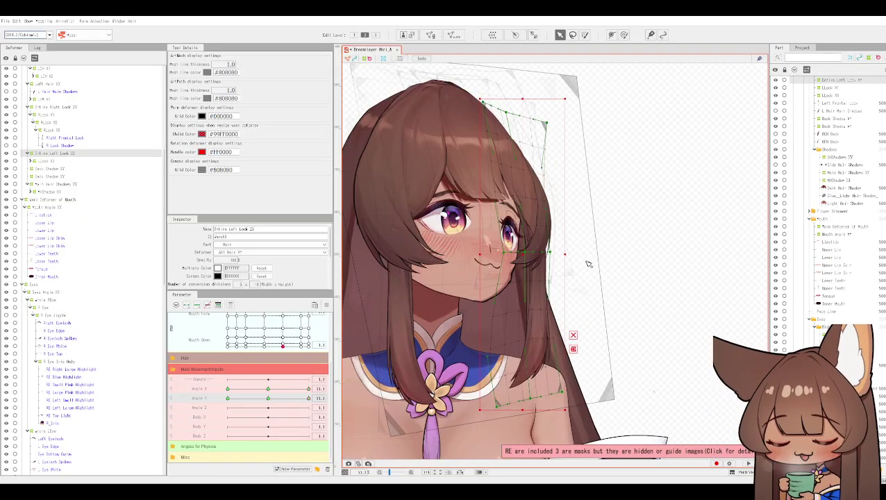
pyautogui.scroll(3, 589, 263)
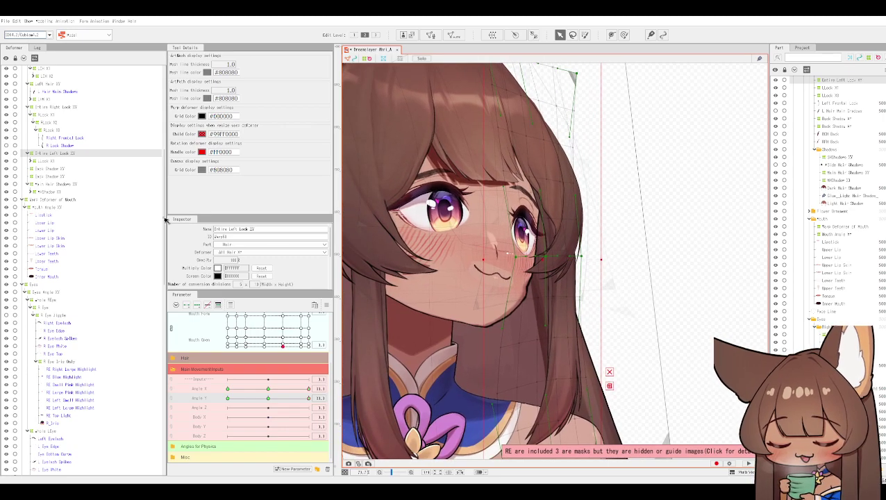
pyautogui.scroll(9, 79, 258)
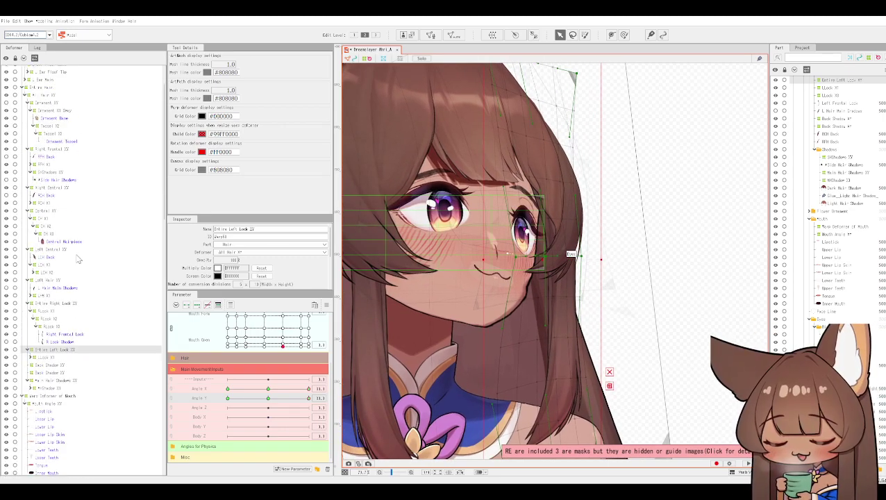
pyautogui.scroll(2, 78, 258)
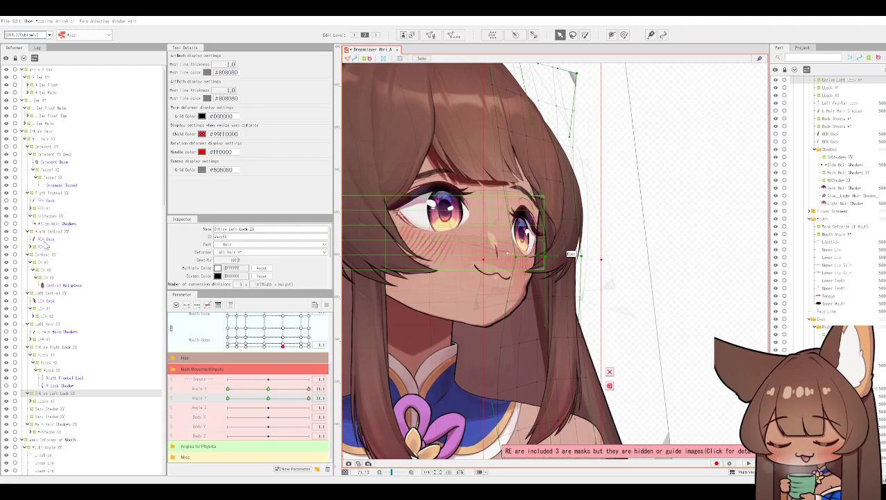
pyautogui.scroll(-12, 50, 212)
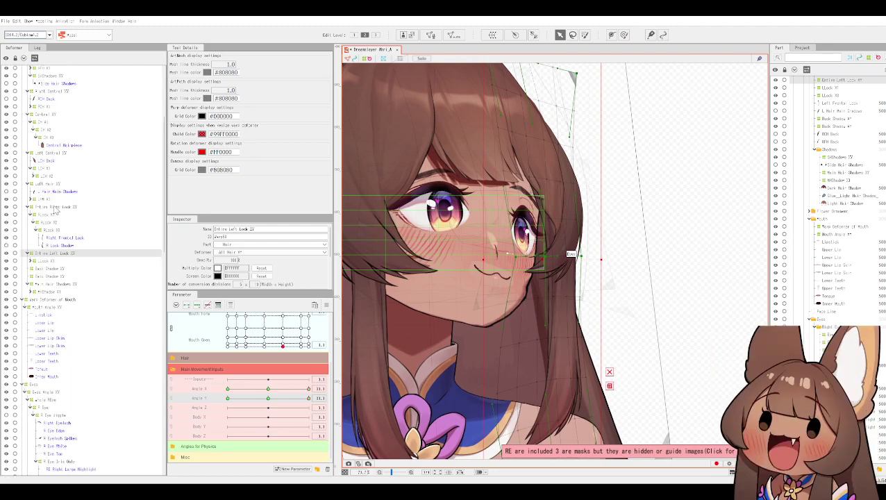
pyautogui.scroll(-9, 56, 210)
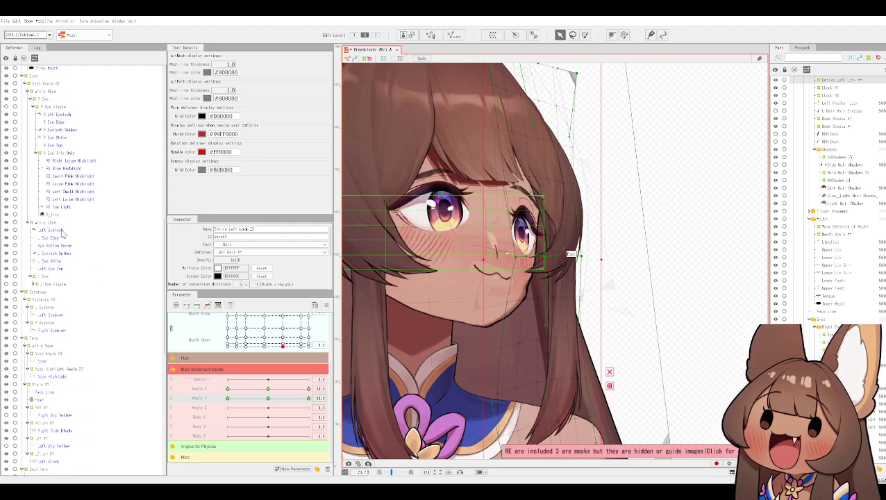
pyautogui.scroll(-3, 97, 366)
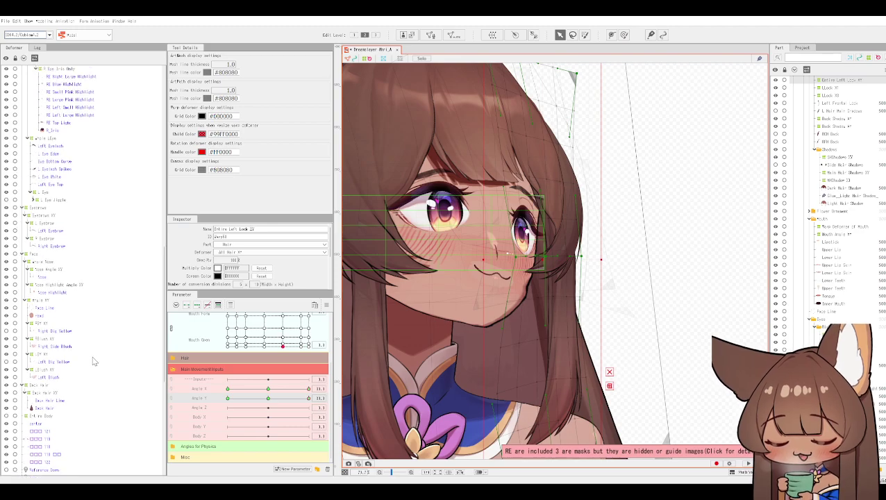
pyautogui.scroll(7, 90, 359)
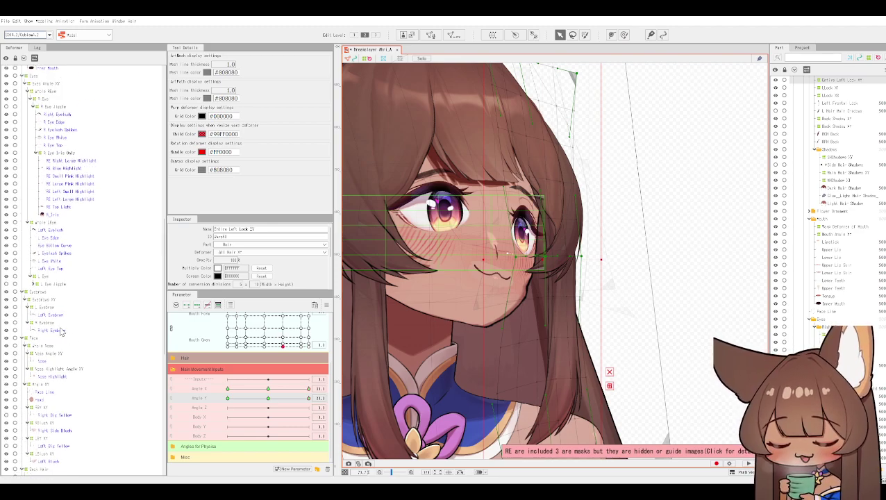
pyautogui.scroll(4, 61, 333)
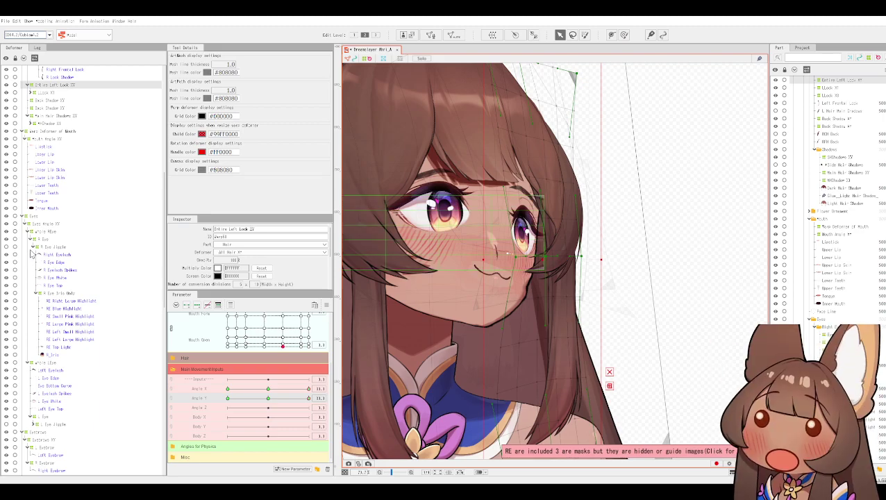
pyautogui.scroll(6, 53, 223)
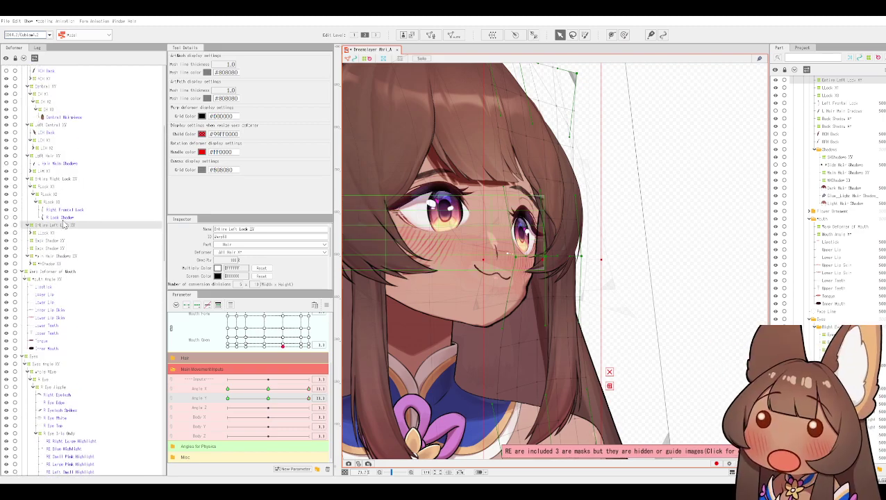
# Select the Main Hair Shadows XY warp deformer and pull its outer lower points inward beside the far cheek.
pyautogui.click(40, 242)
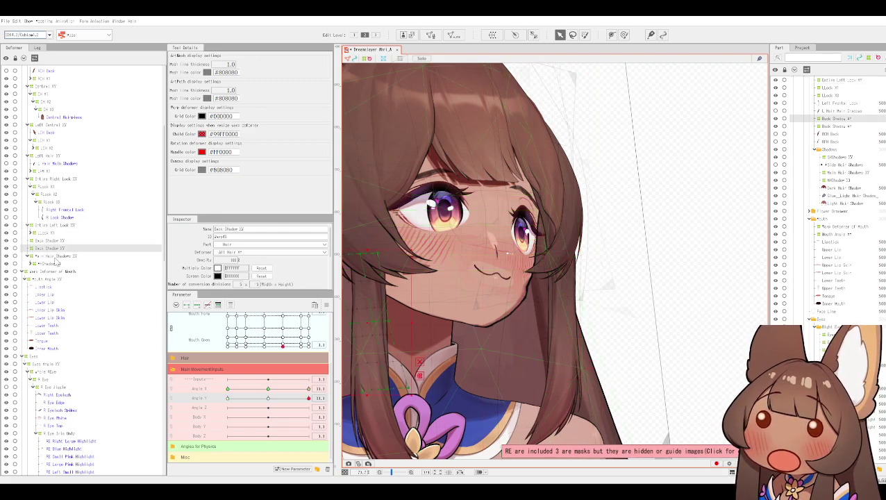
pyautogui.click(49, 258)
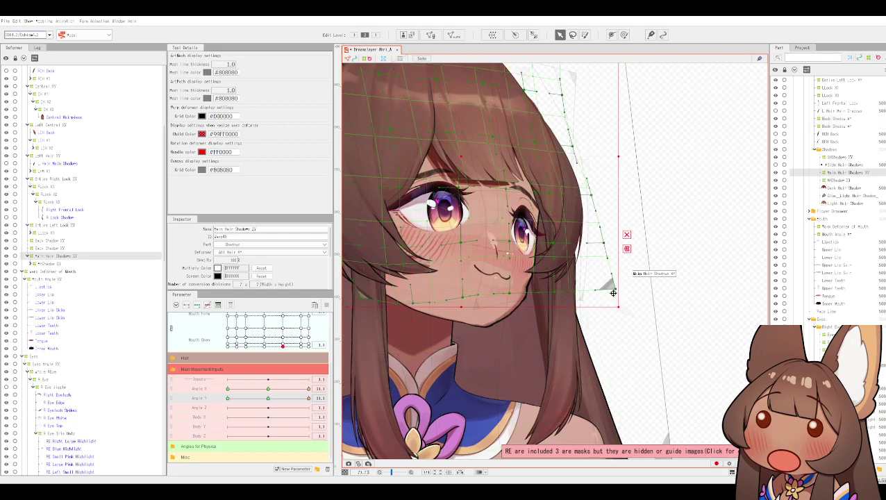
pyautogui.moveTo(613, 293); pyautogui.dragTo(580, 293)
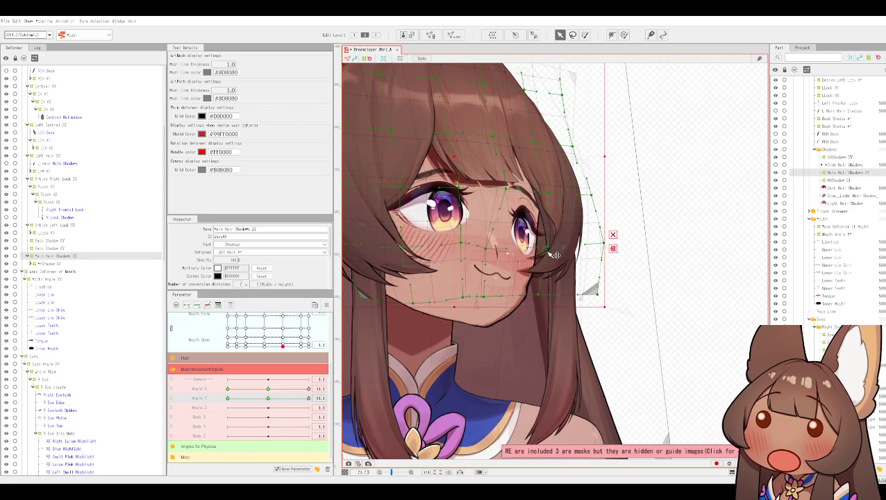
pyautogui.moveTo(601, 243); pyautogui.dragTo(583, 243)
pyautogui.moveTo(591, 299); pyautogui.dragTo(579, 299)
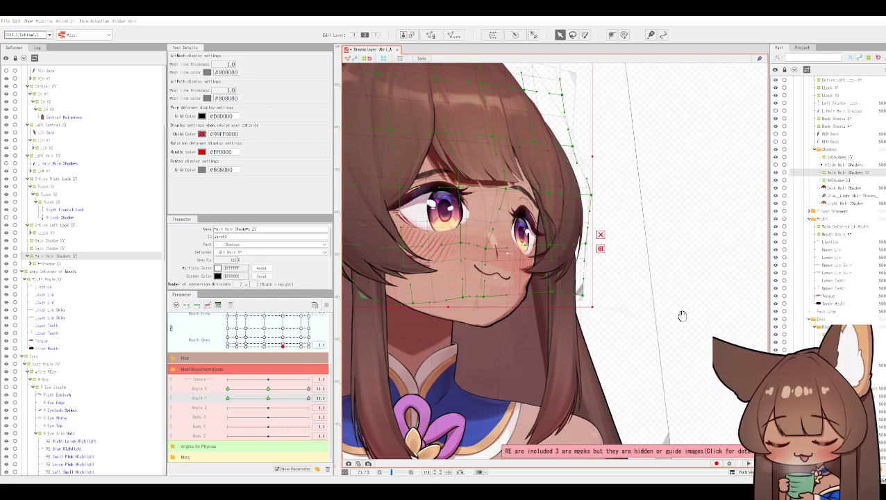
pyautogui.scroll(-2, 682, 316)
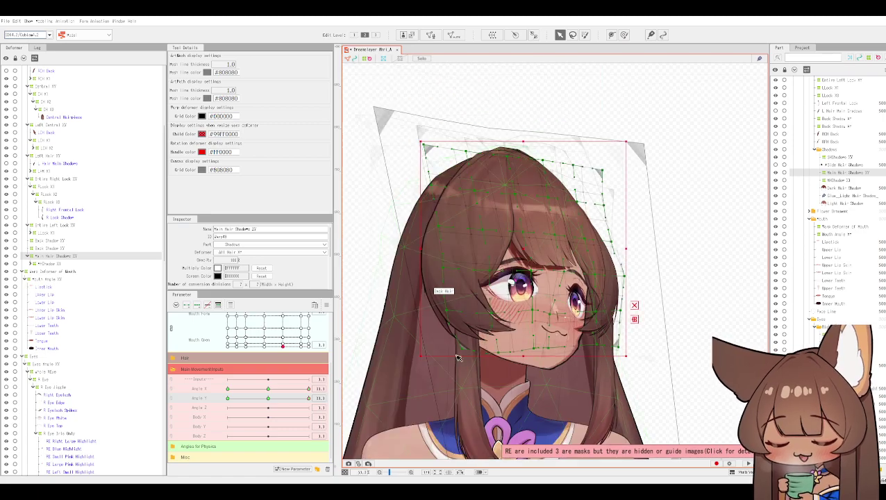
pyautogui.scroll(2, 460, 351)
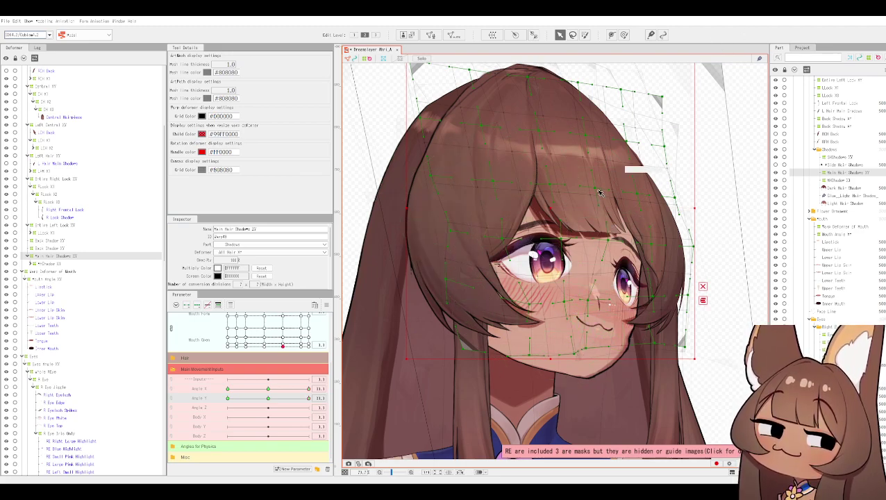
pyautogui.scroll(-4, 484, 117)
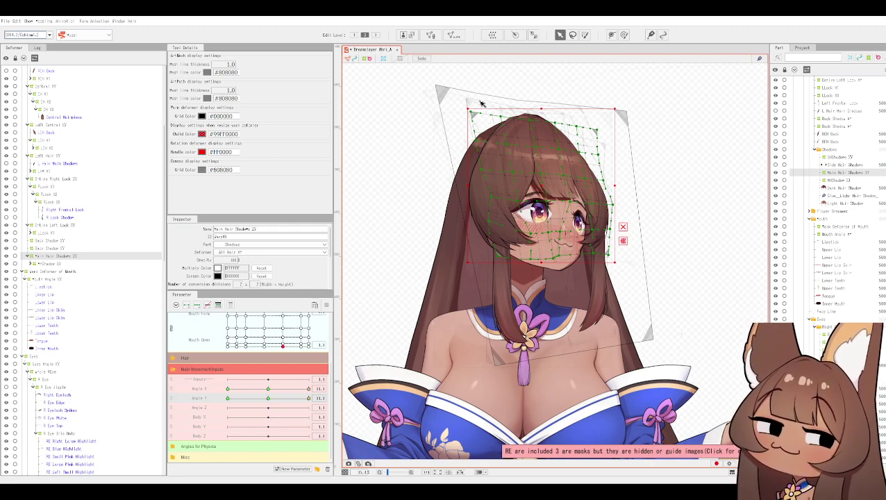
# Check the head's movement between the front and raised side poses in the Physics/Scene Blending Settings preview.
pyautogui.click(44, 21)
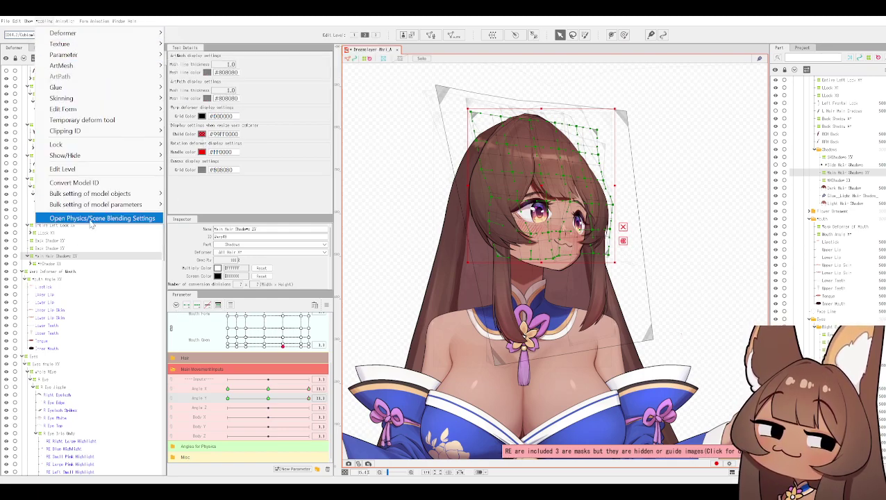
pyautogui.press('Return')
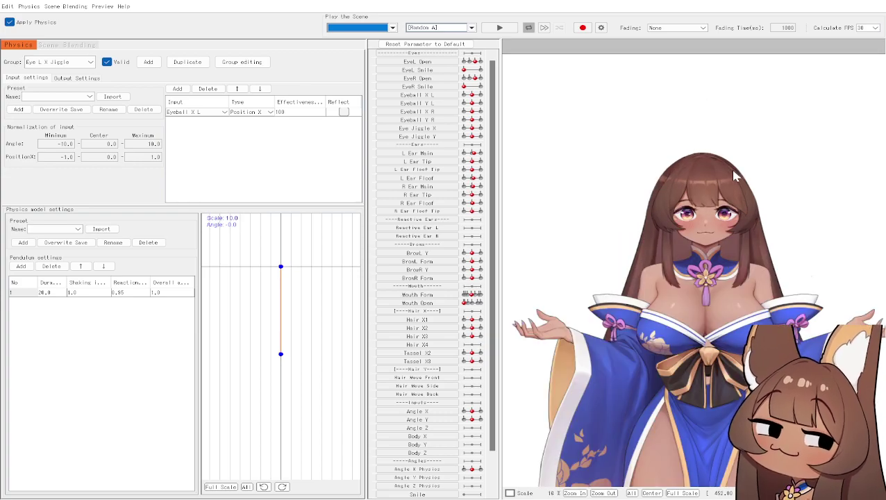
pyautogui.scroll(5, 734, 175)
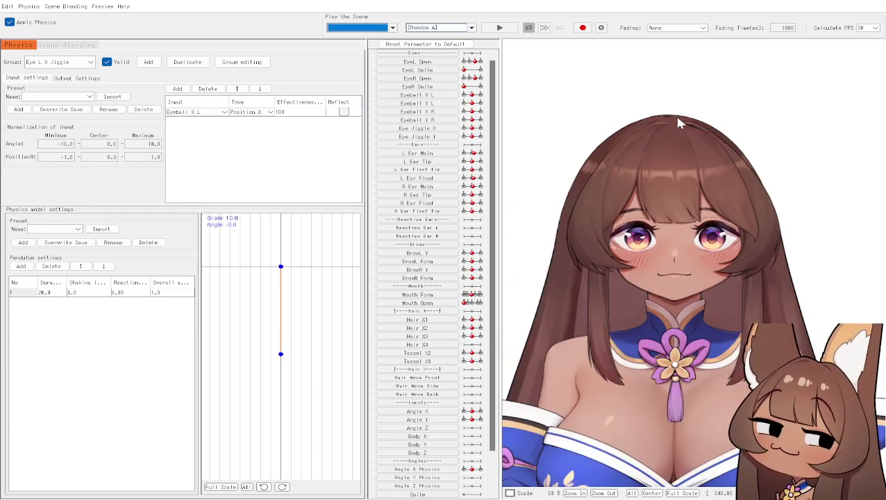
pyautogui.scroll(2, 680, 123)
pyautogui.scroll(-5, 686, 238)
pyautogui.moveTo(710, 295); pyautogui.dragTo(883, 47)
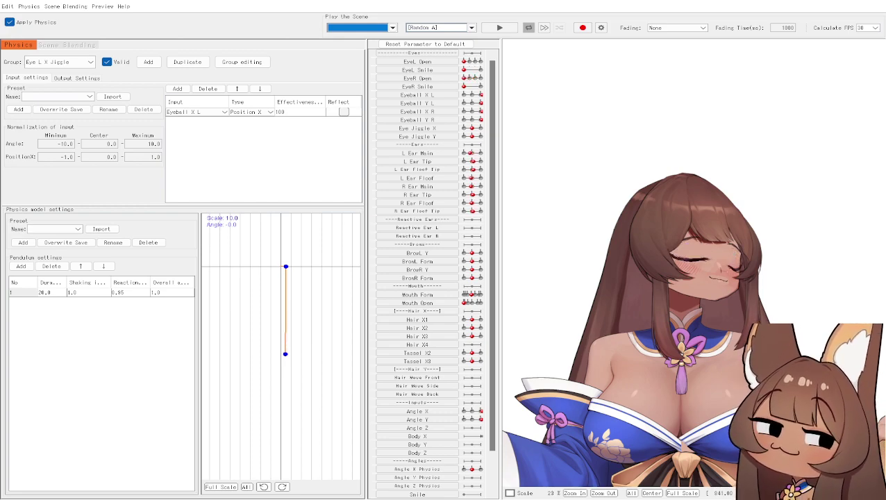
pyautogui.moveTo(883, 47); pyautogui.dragTo(753, 223)
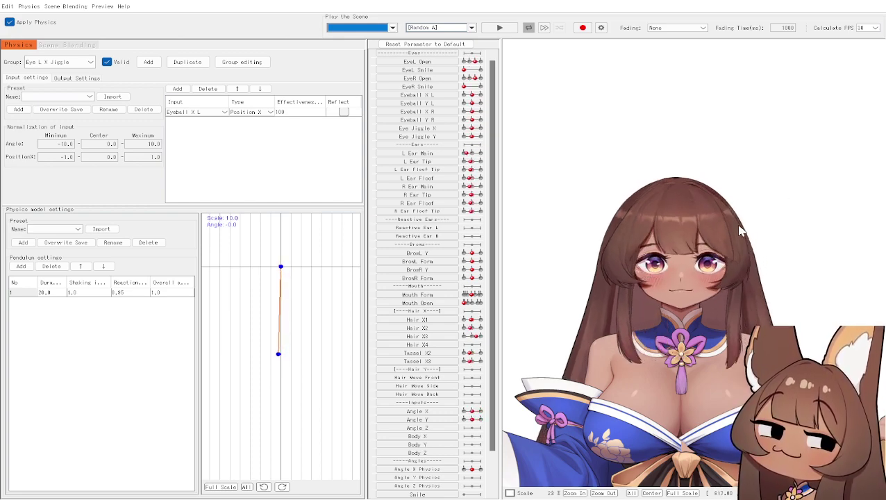
pyautogui.moveTo(883, 265); pyautogui.dragTo(882, 116)
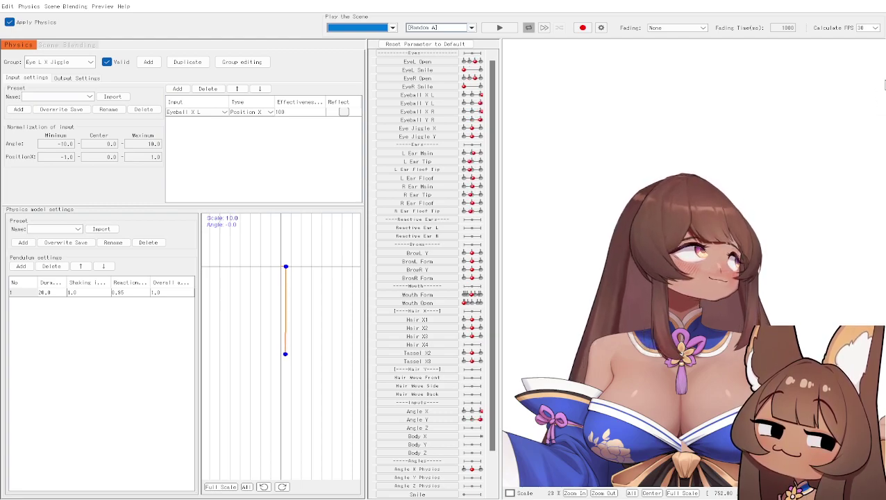
pyautogui.moveTo(881, 115); pyautogui.dragTo(883, 3)
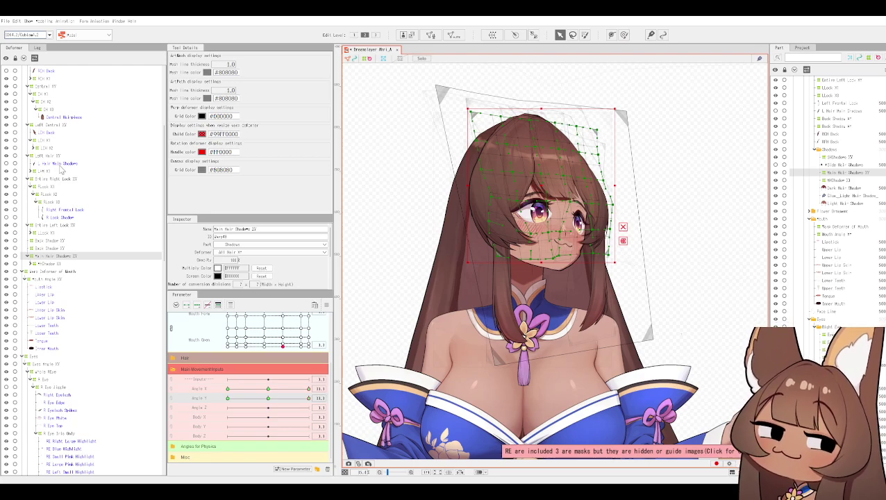
# Select the All Hair XY warp deformer and nudge the whole deformer very slightly toward the side the head faces.
pyautogui.scroll(5, 59, 169)
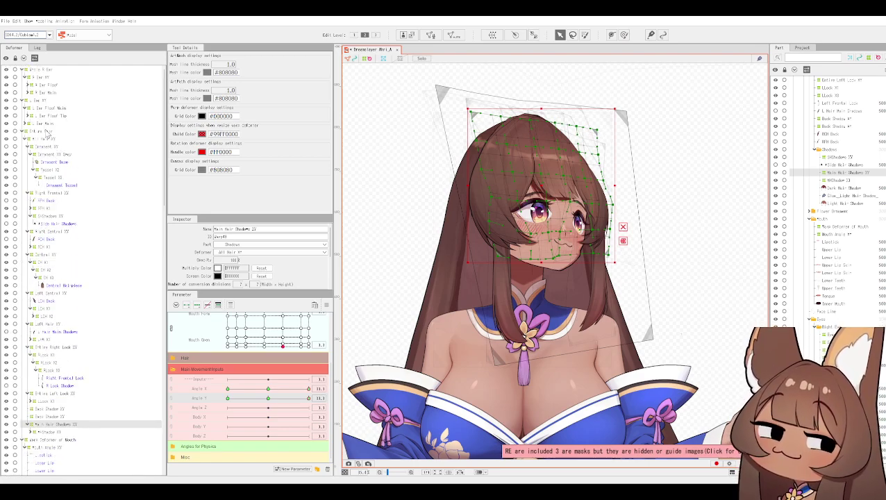
pyautogui.click(51, 140)
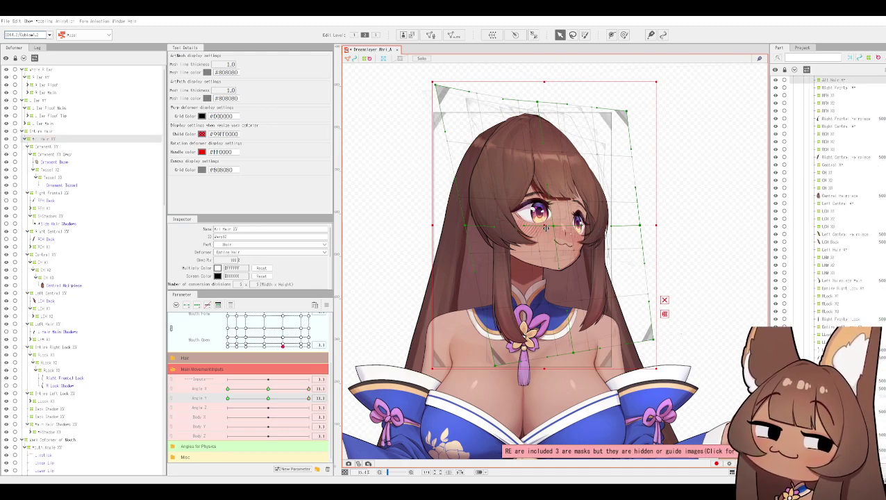
pyautogui.moveTo(546, 228); pyautogui.dragTo(547, 229)
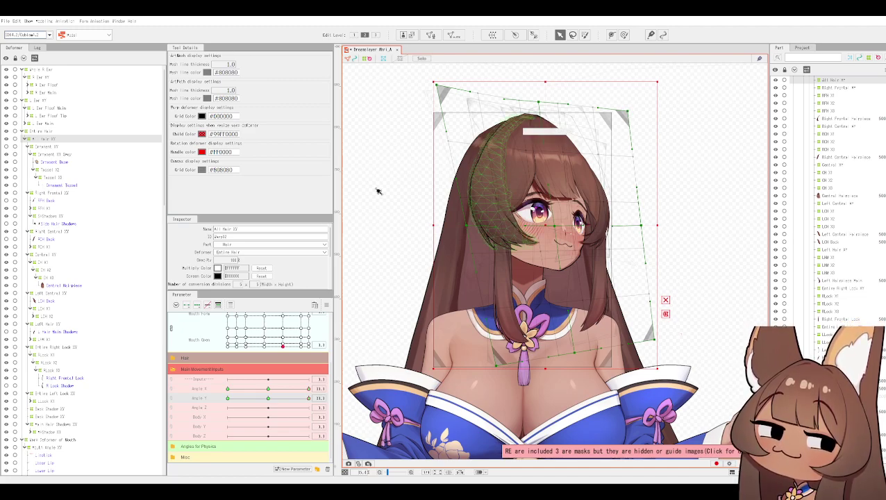
# Select the Back Hair XY warp deformer and examine the back hair along the figure in the turned, raised pose.
pyautogui.scroll(-7, 48, 392)
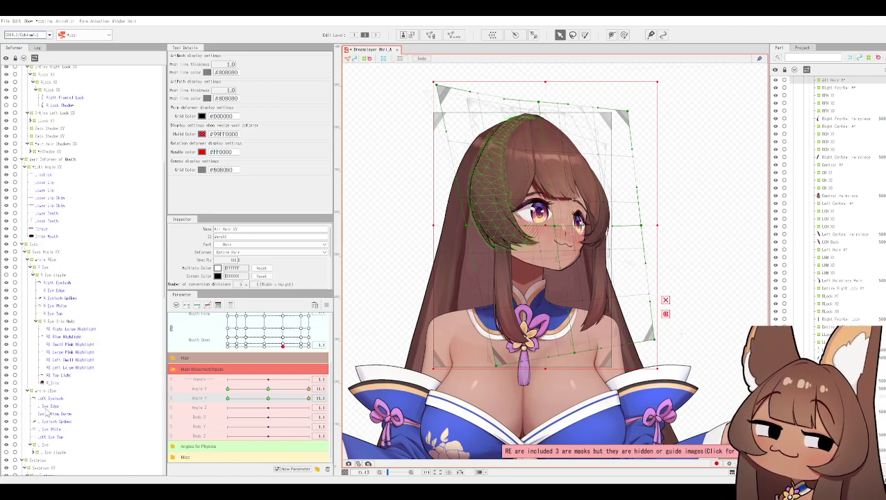
pyautogui.scroll(-4, 45, 412)
pyautogui.scroll(-7, 50, 422)
pyautogui.click(44, 336)
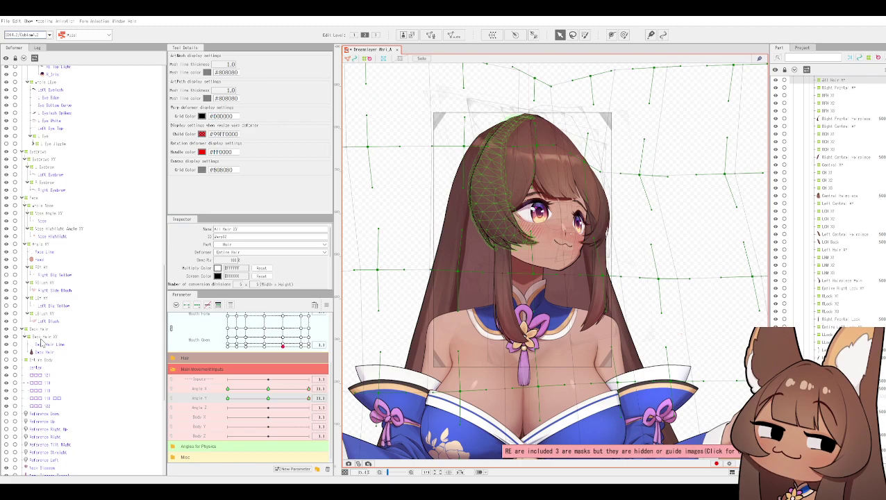
pyautogui.scroll(-2, 603, 341)
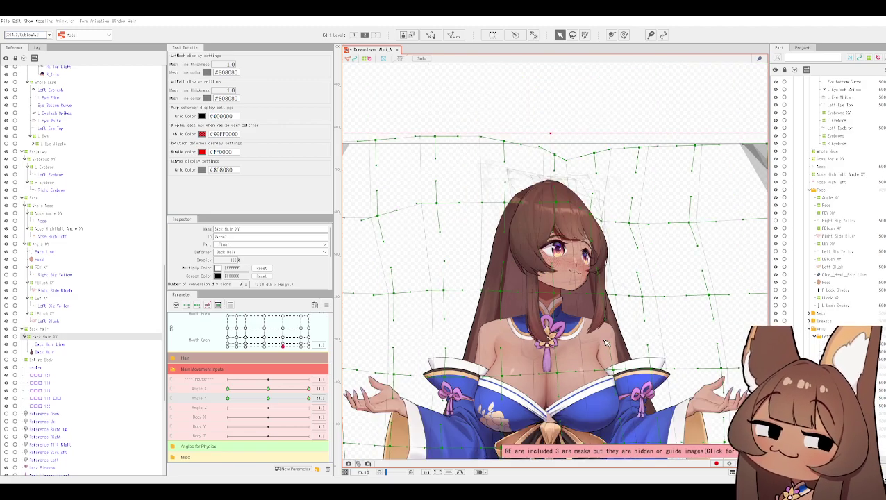
pyautogui.moveTo(590, 358); pyautogui.dragTo(580, 271)
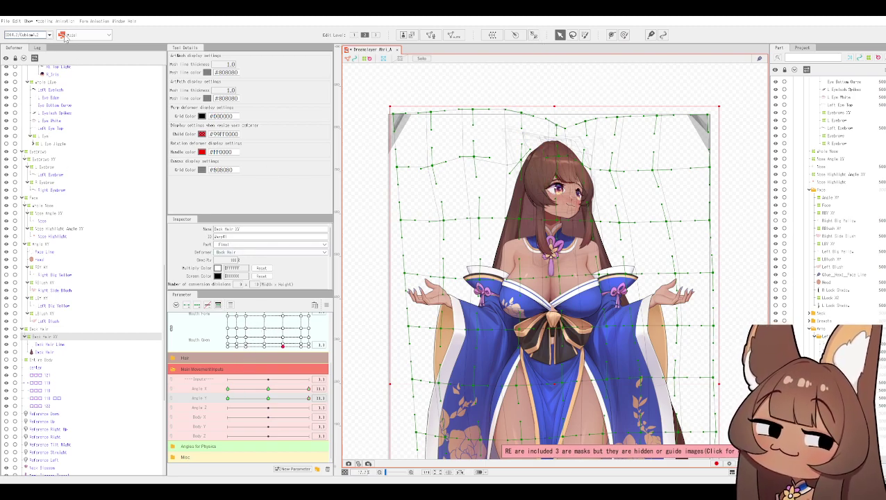
# Preview the model again in the Physics/Scene Blending Settings, then examine the hair around the head up close.
pyautogui.click(44, 21)
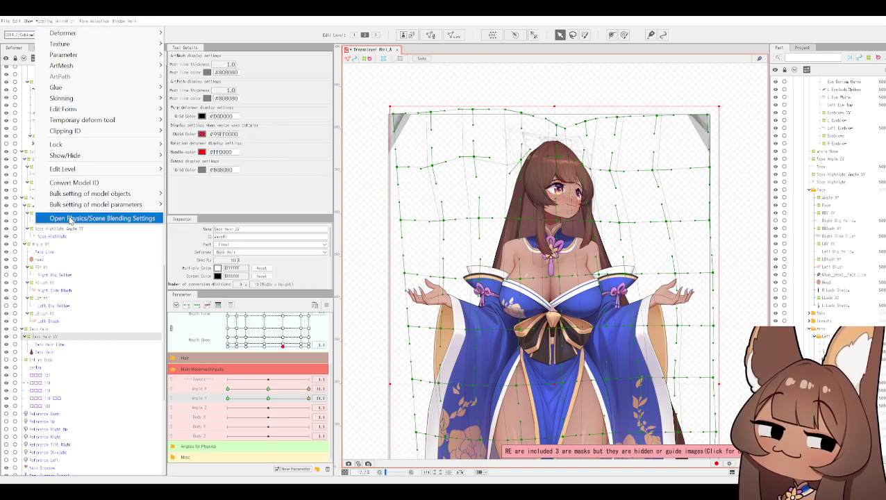
pyautogui.click(70, 218)
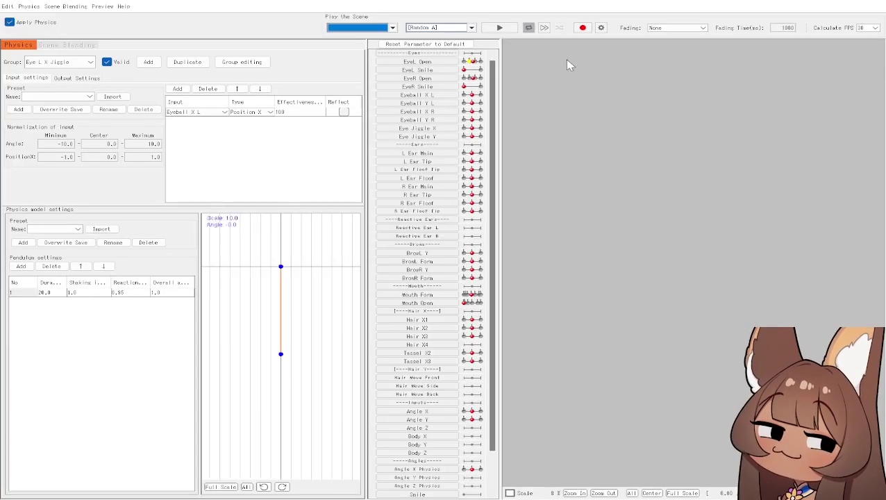
pyautogui.scroll(2, 706, 132)
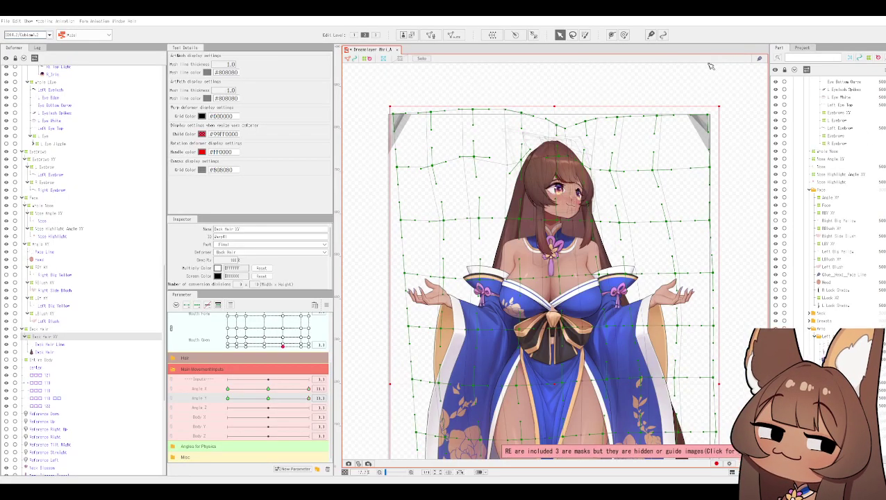
pyautogui.scroll(5, 583, 148)
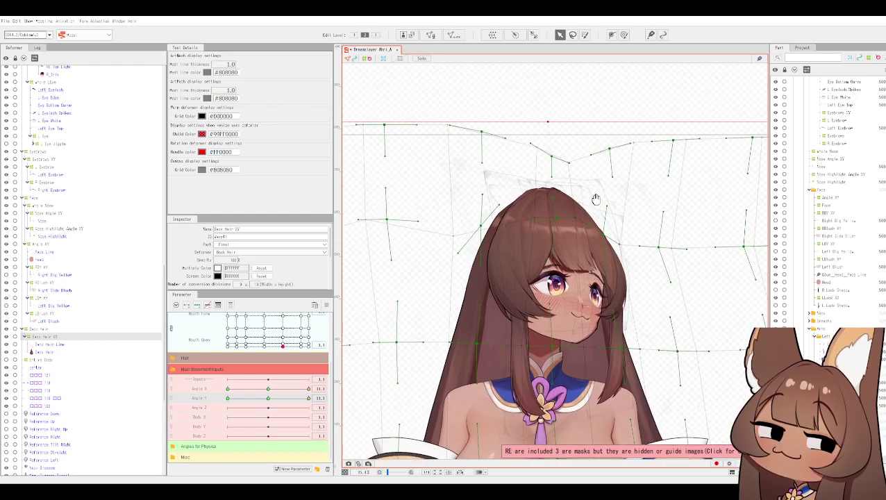
# Select the Right Frontal XY warp deformer and examine its grid over the hair in the turned, raised pose.
pyautogui.scroll(1, 599, 191)
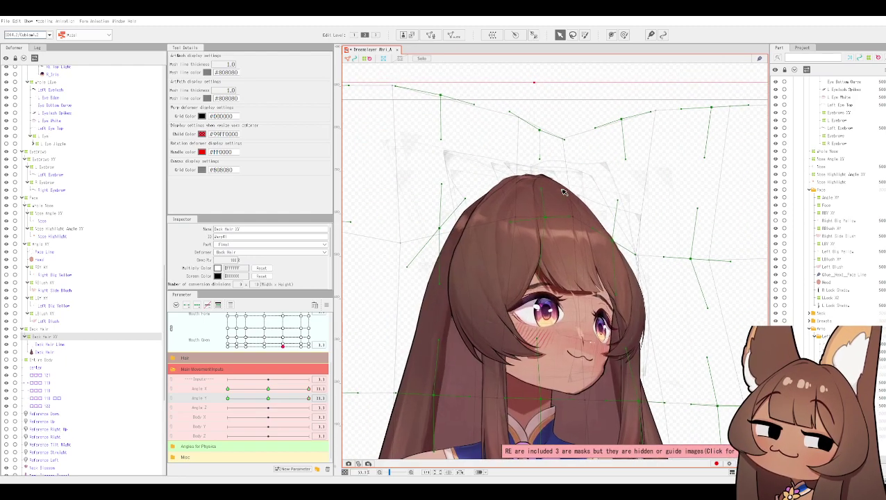
pyautogui.scroll(10, 76, 215)
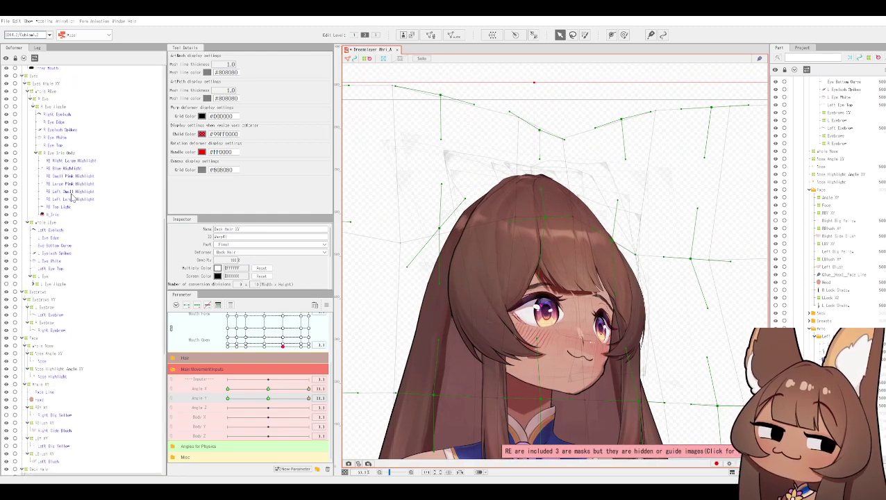
pyautogui.scroll(3, 66, 184)
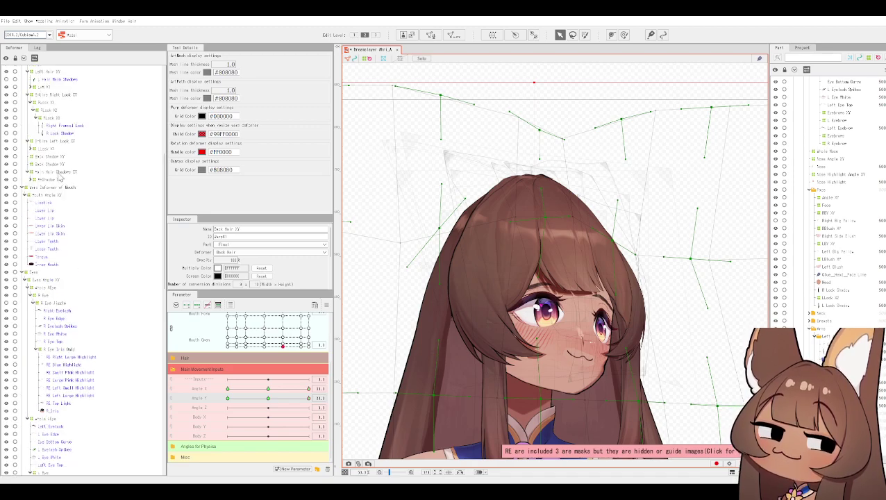
pyautogui.scroll(10, 70, 201)
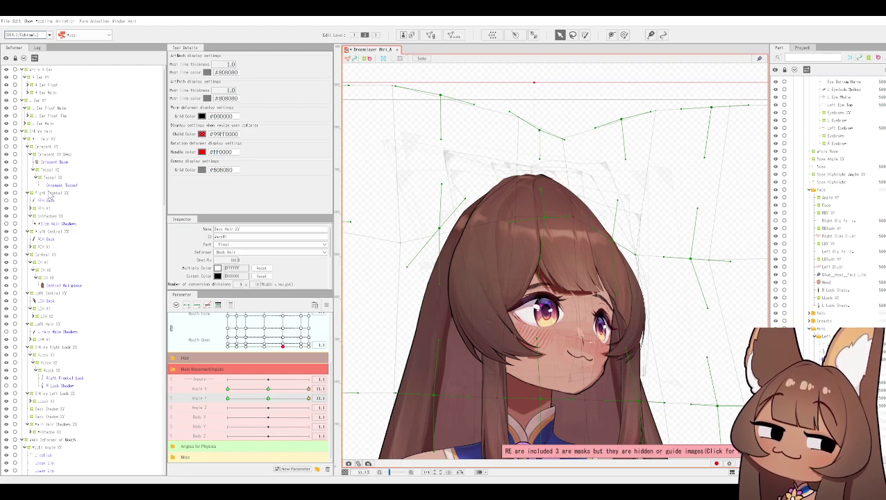
pyautogui.click(49, 194)
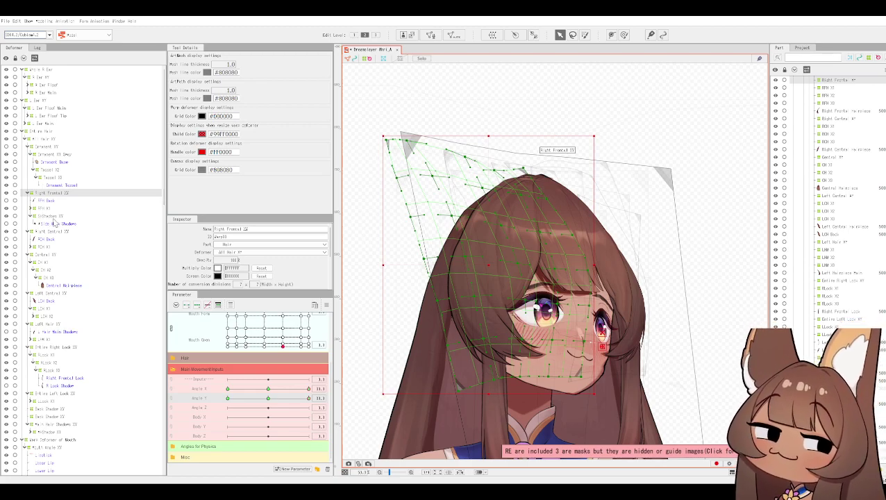
# Check the Right Central XY and Central XY warp deformers around the crown, undoing the last change to Central XY.
pyautogui.click(46, 237)
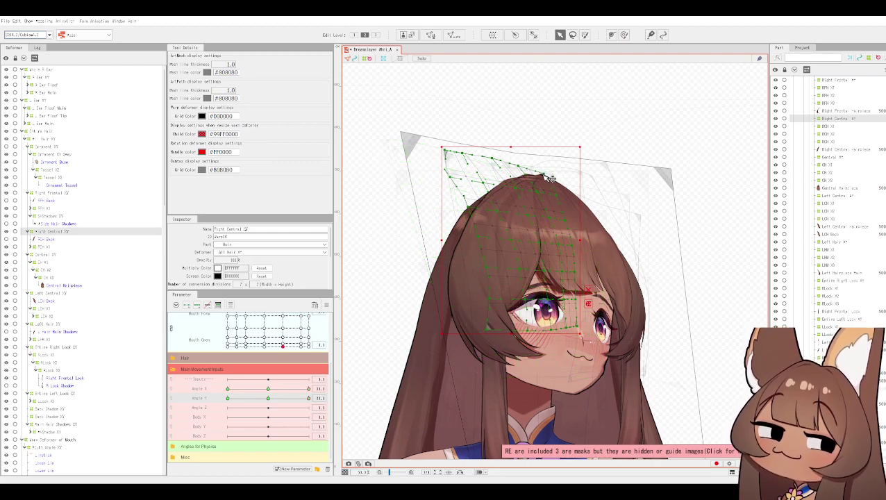
pyautogui.click(50, 257)
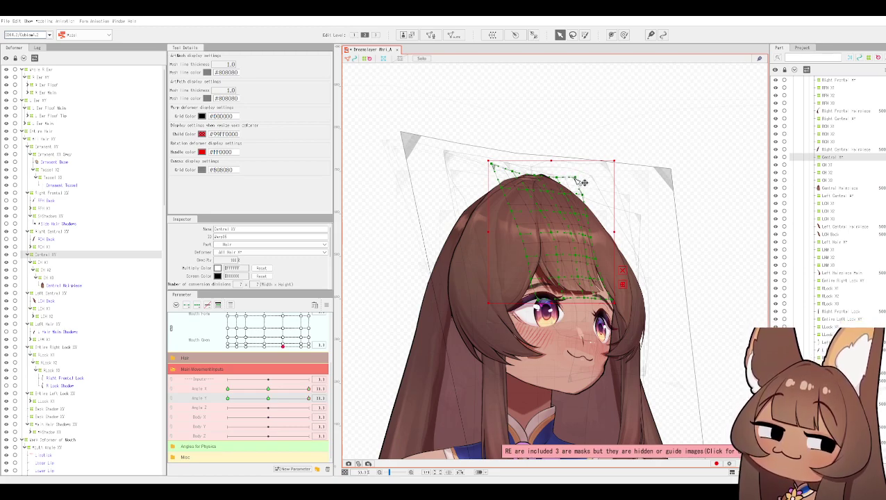
pyautogui.hotkey('ctrl', 'z')
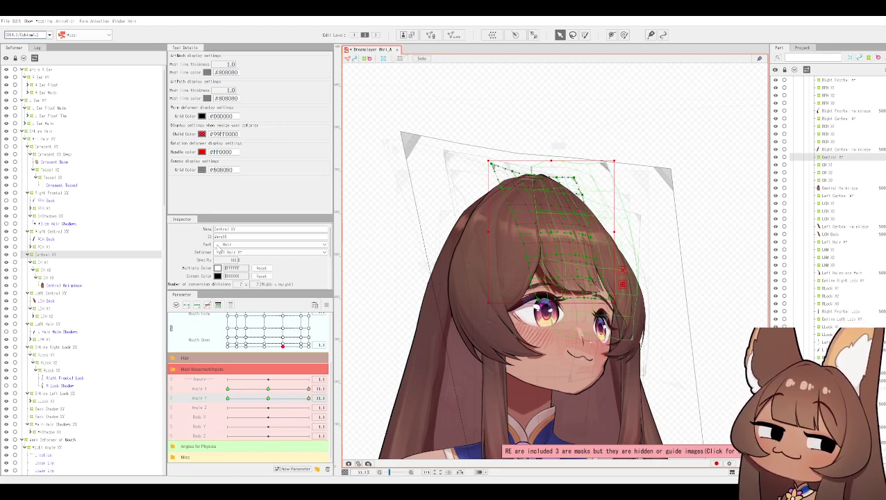
# Select the Left Central XY warp deformer and pull its outer upper corner slightly inward and down toward the crown.
pyautogui.click(53, 295)
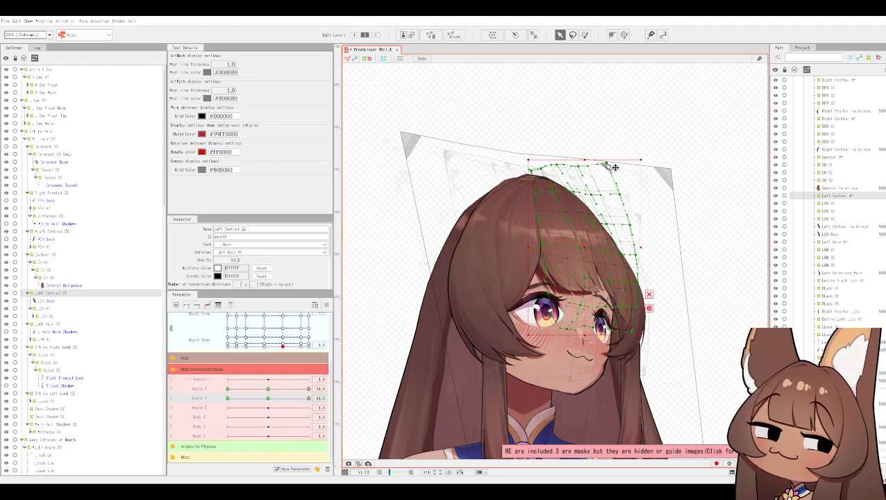
pyautogui.moveTo(605, 170); pyautogui.dragTo(625, 197)
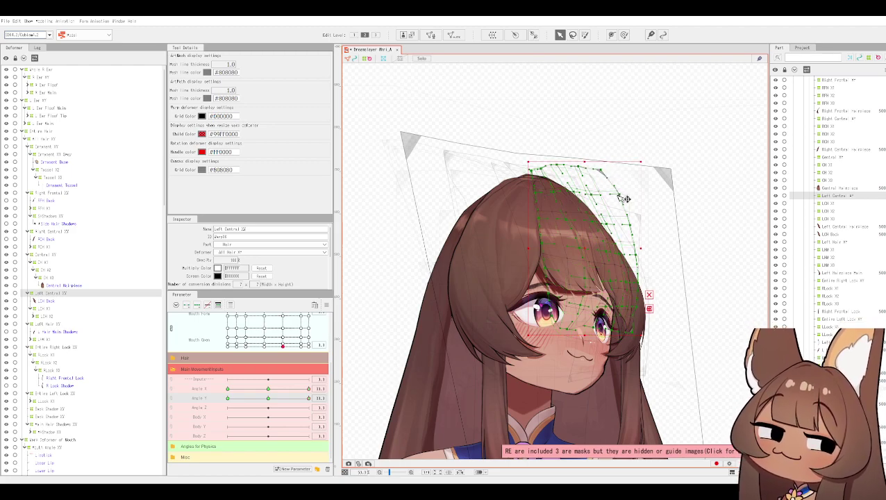
# Select the Left Hair XY warp deformer and nudge its upper corner point near the crown slightly down towards the head.
pyautogui.click(56, 325)
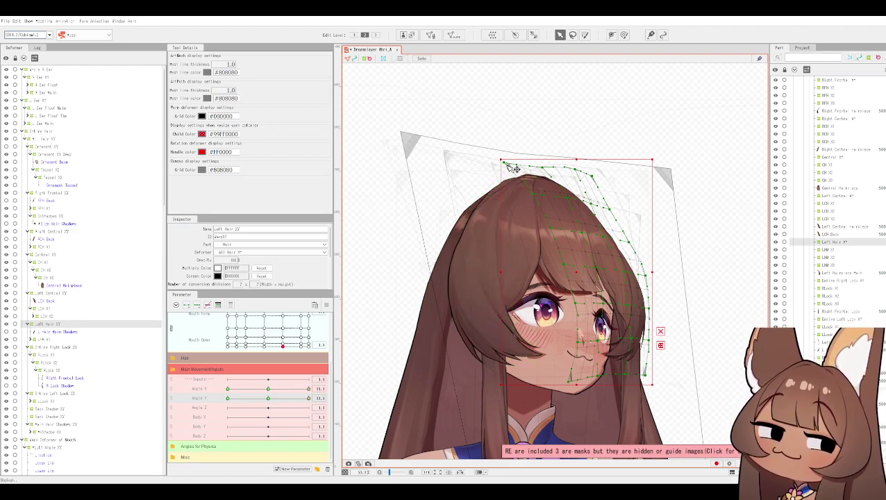
pyautogui.moveTo(506, 164); pyautogui.dragTo(517, 171)
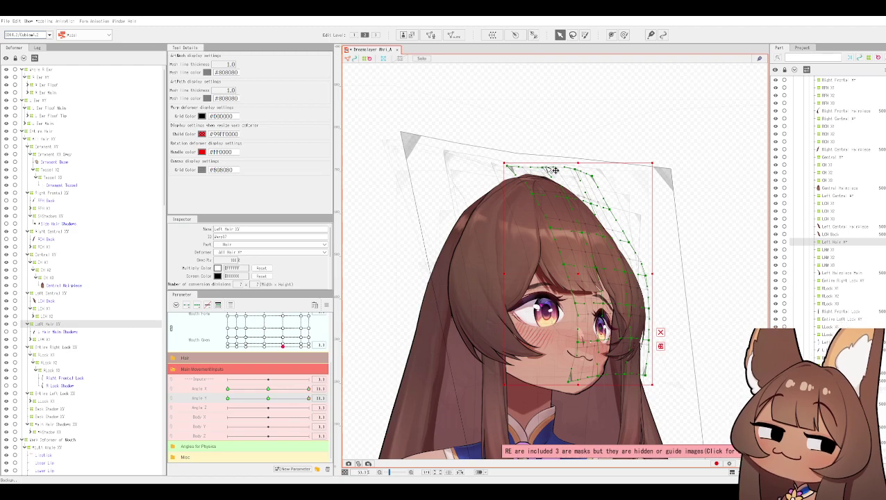
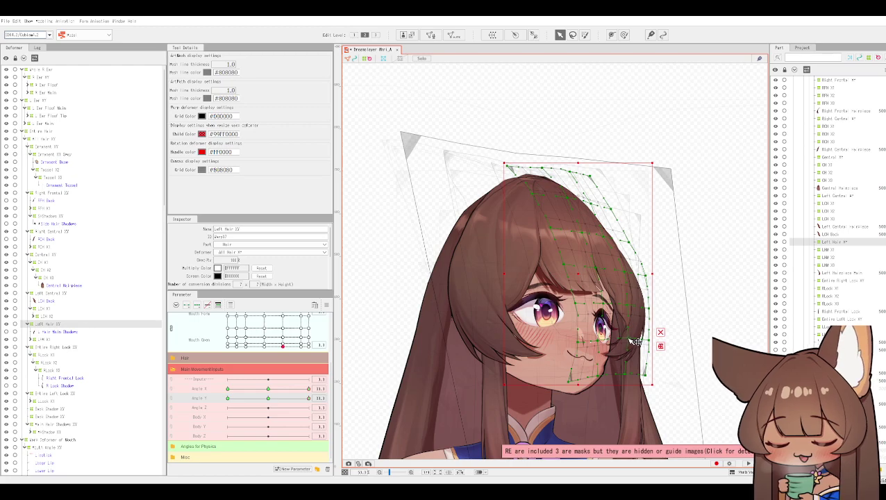
# Check the Left Central XY deformer's grid, and nudge the lower outer corner point of the Central XY deformer slightly inward.
pyautogui.click(53, 293)
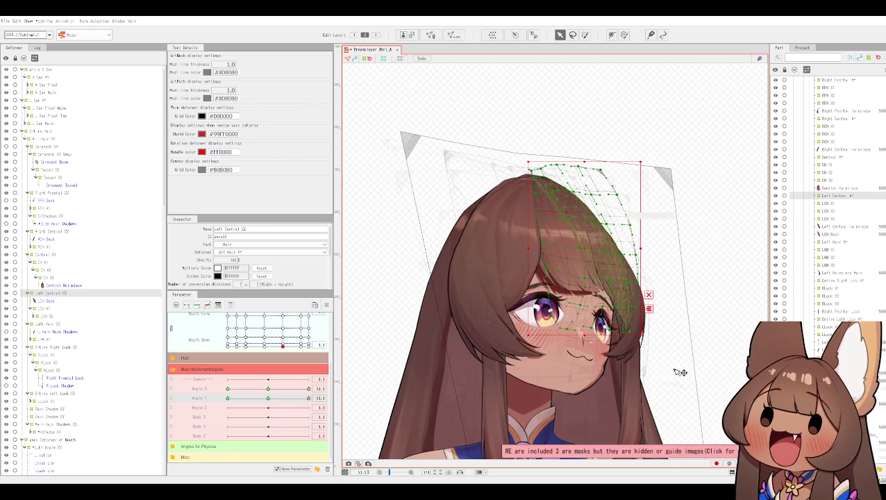
pyautogui.scroll(3, 696, 390)
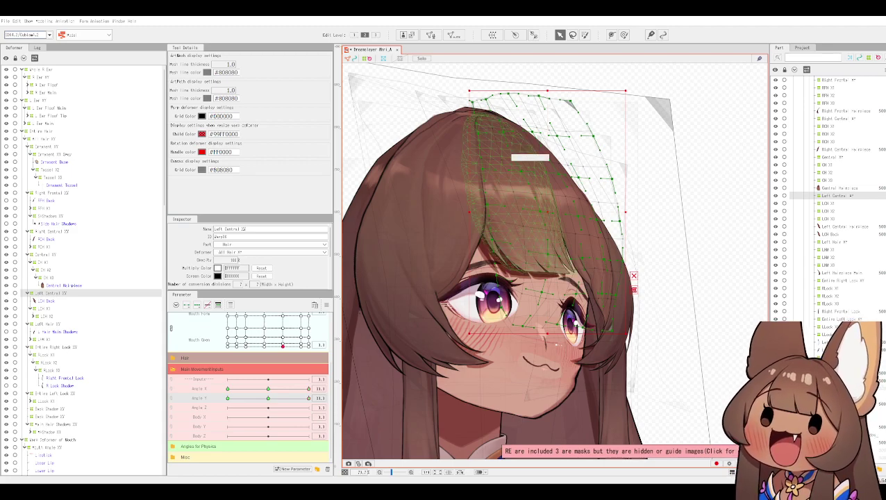
pyautogui.moveTo(717, 214); pyautogui.dragTo(704, 236)
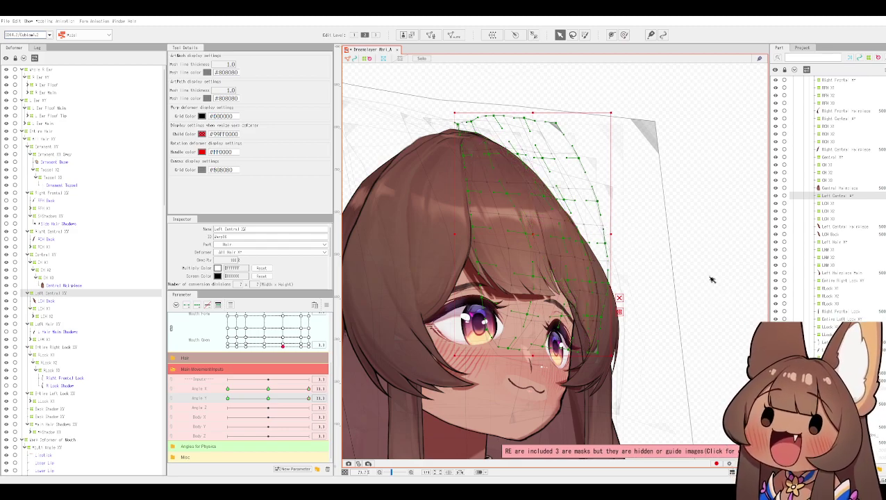
pyautogui.scroll(-2, 687, 277)
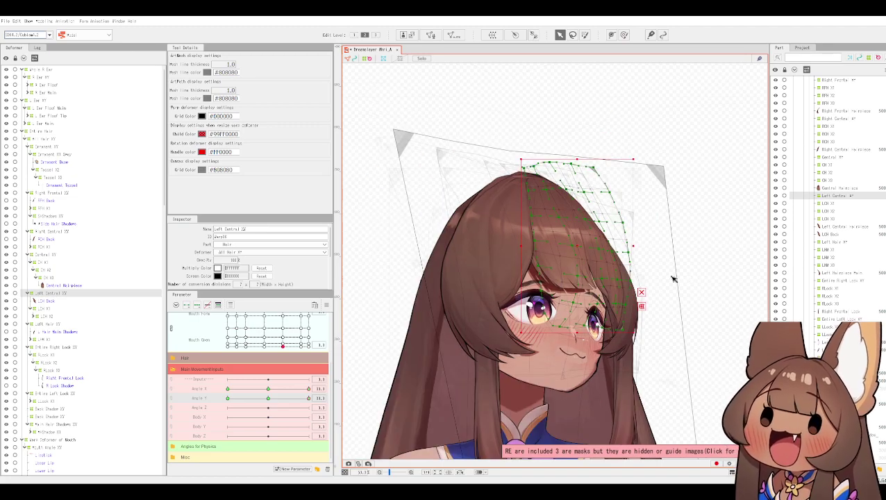
pyautogui.moveTo(678, 282); pyautogui.dragTo(680, 292)
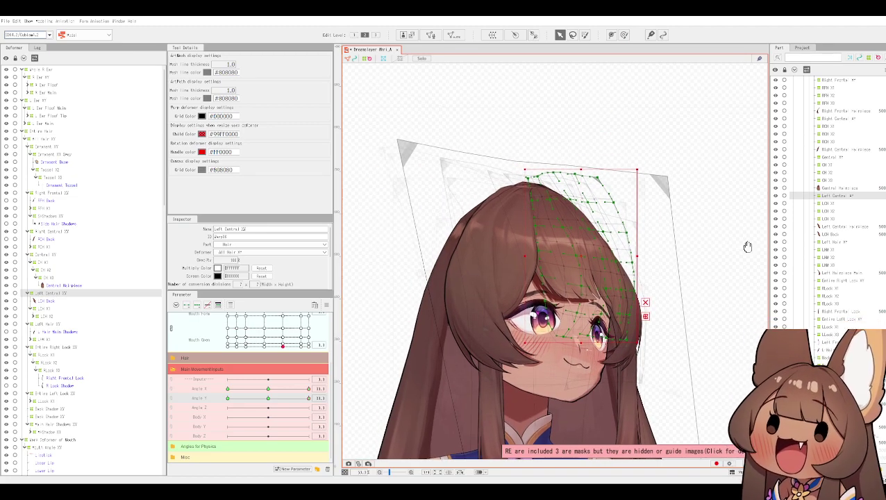
pyautogui.moveTo(747, 246); pyautogui.dragTo(741, 245)
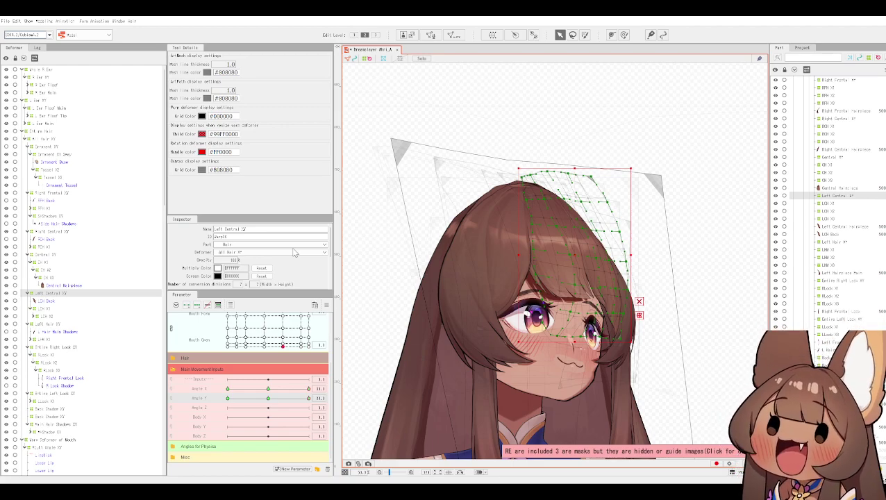
pyautogui.click(50, 255)
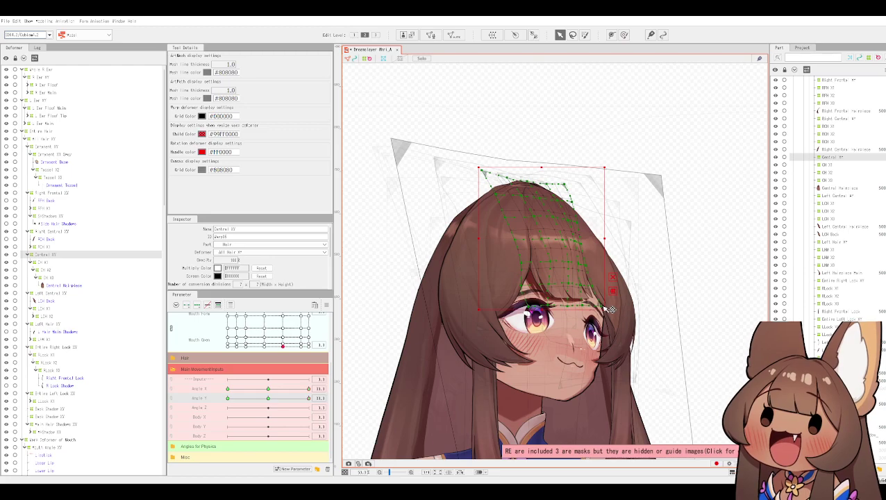
pyautogui.moveTo(606, 309); pyautogui.dragTo(603, 309)
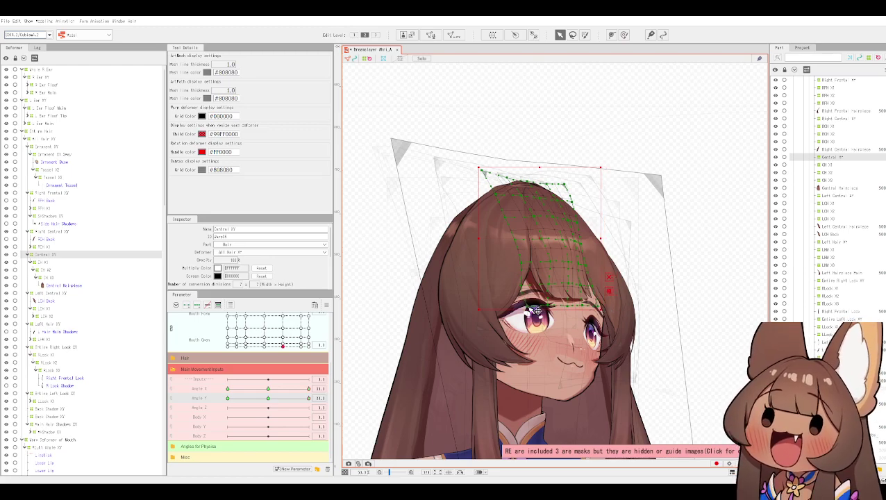
# Open the Physics/Scene Blending Settings to preview the model's motion.
pyautogui.scroll(-2, 567, 260)
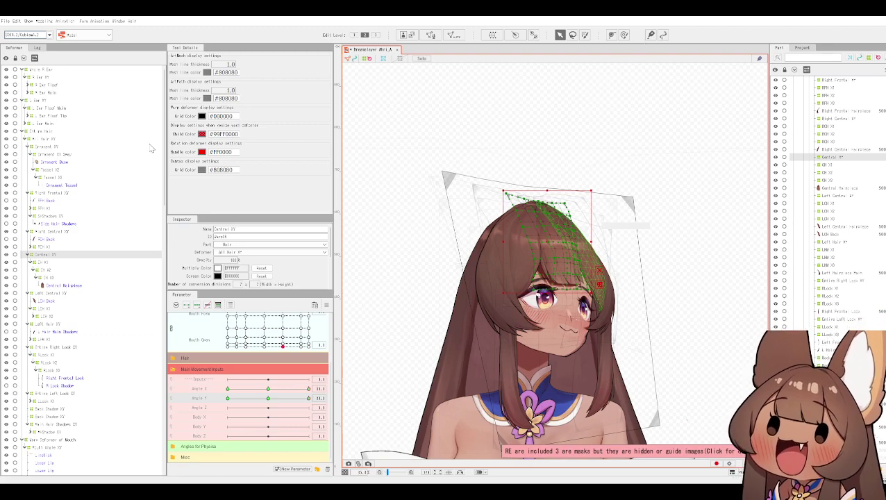
pyautogui.click(46, 20)
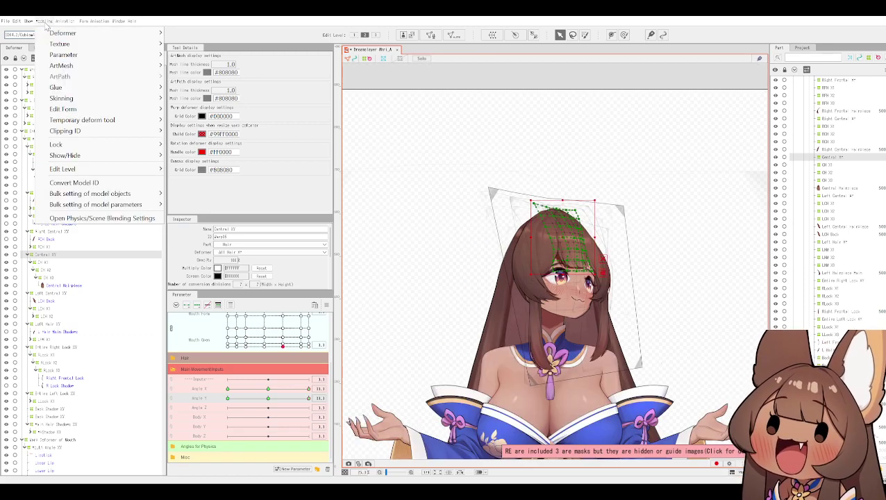
pyautogui.click(126, 219)
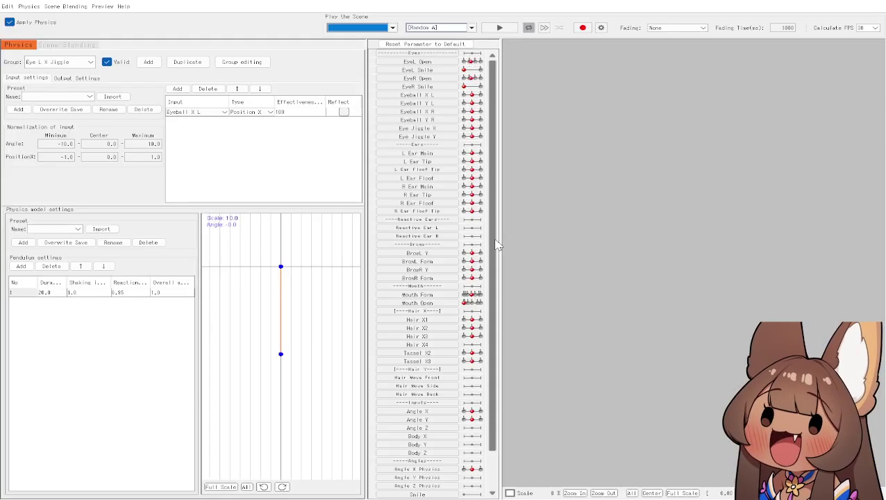
pyautogui.scroll(2, 643, 224)
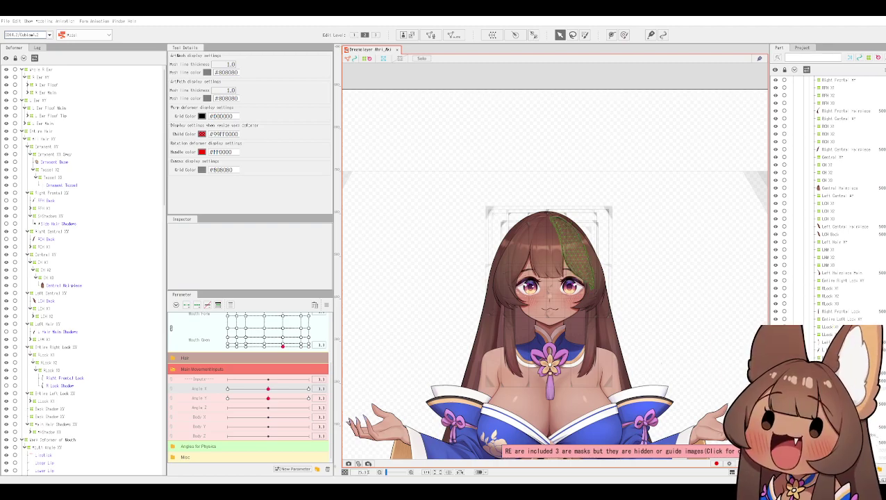
# Turn the head to the upper corner pose by setting Angle X and Angle Y to their maximum keys.
pyautogui.moveTo(268, 388); pyautogui.dragTo(308, 389)
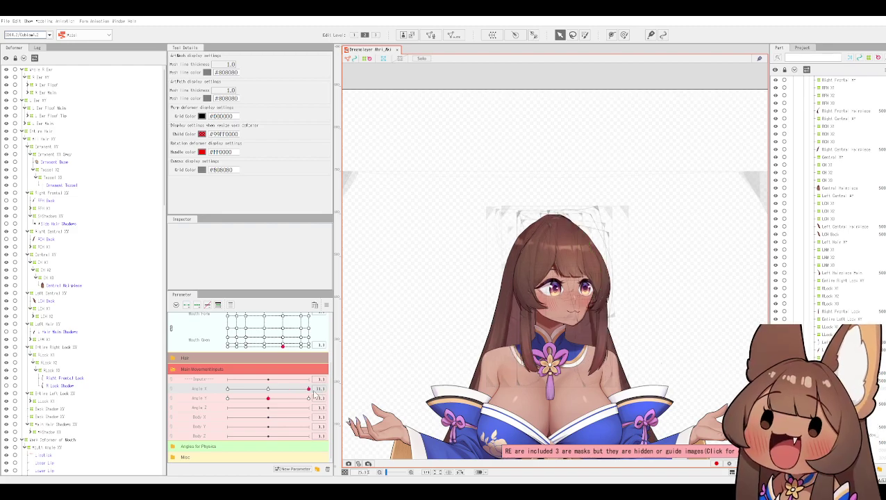
pyautogui.moveTo(269, 401); pyautogui.dragTo(334, 409)
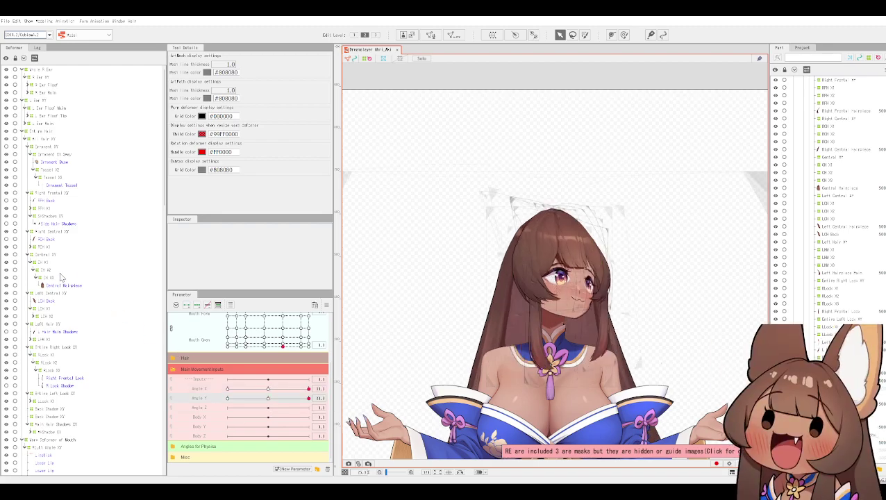
pyautogui.scroll(-8, 61, 241)
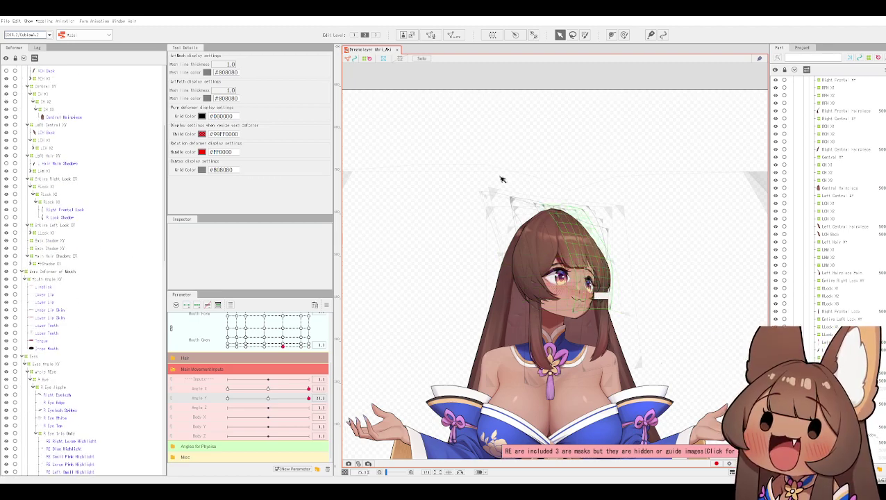
# Select all objects keyed to Angle X and apply Reflect Motion to them.
pyautogui.click(320, 388)
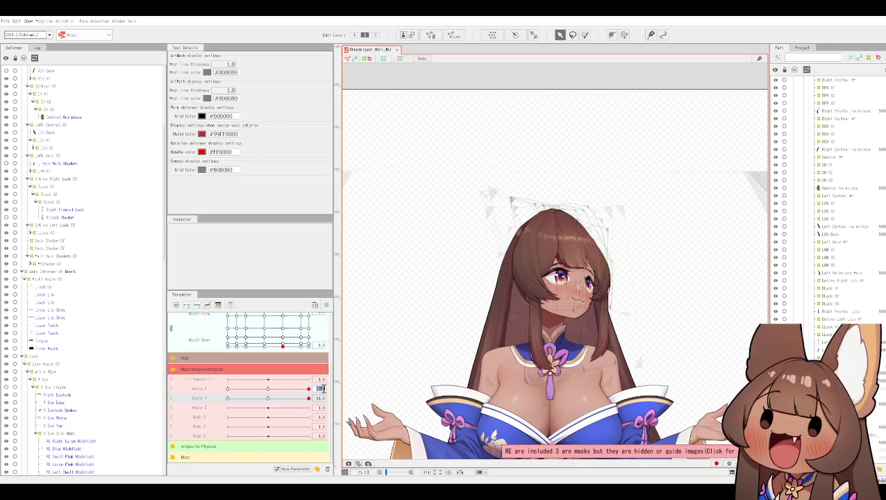
pyautogui.write('0')
pyautogui.click(355, 392)
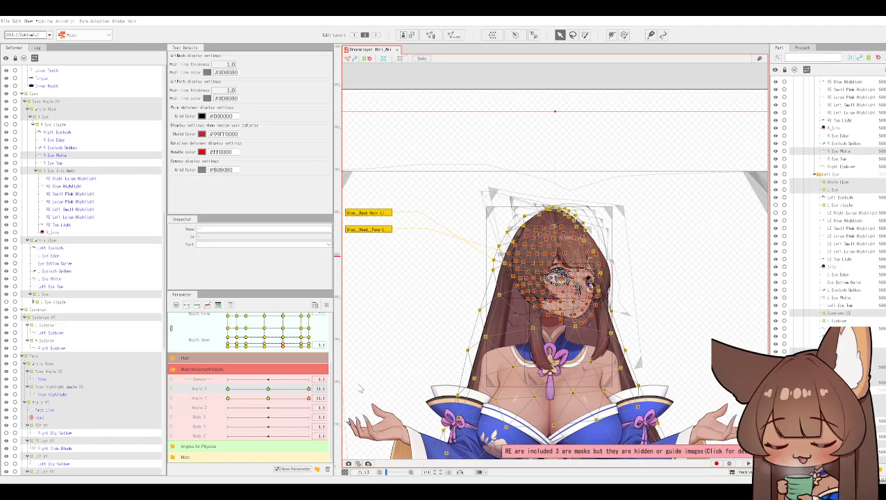
pyautogui.click(329, 310)
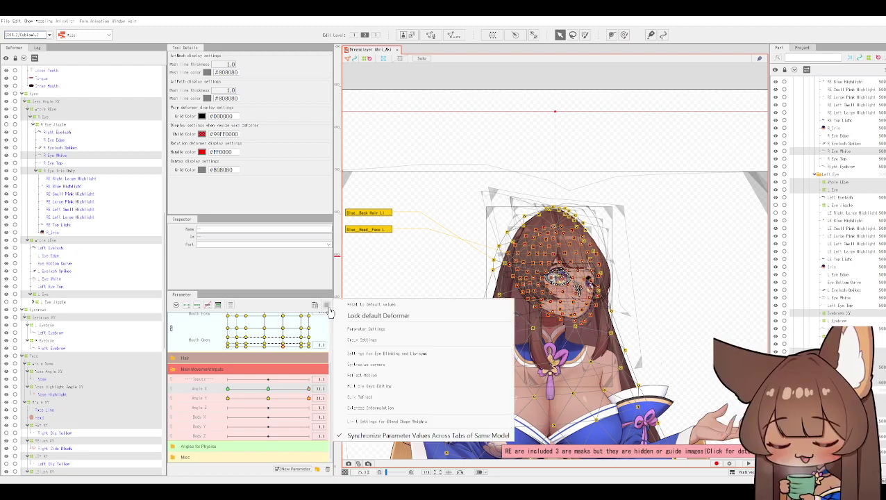
pyautogui.click(383, 375)
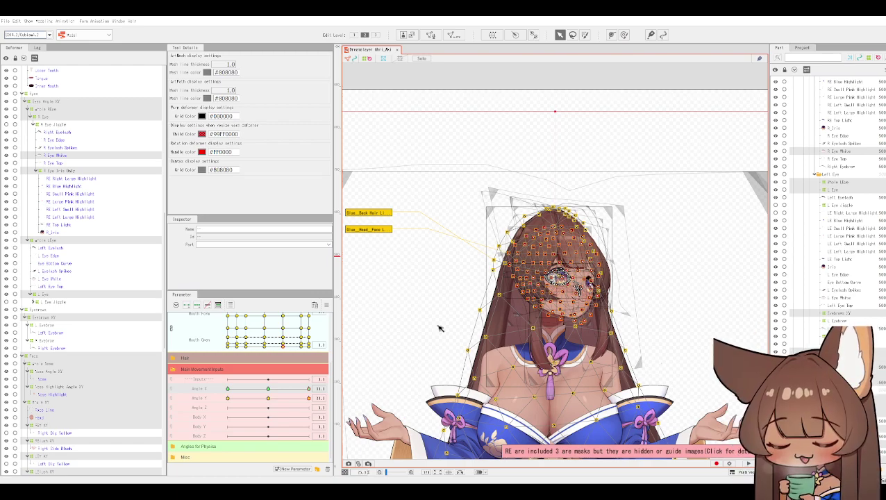
# Hide the selection overlay and sweep Angle X between its extremes to check the reflected head turn.
pyautogui.scroll(2, 438, 328)
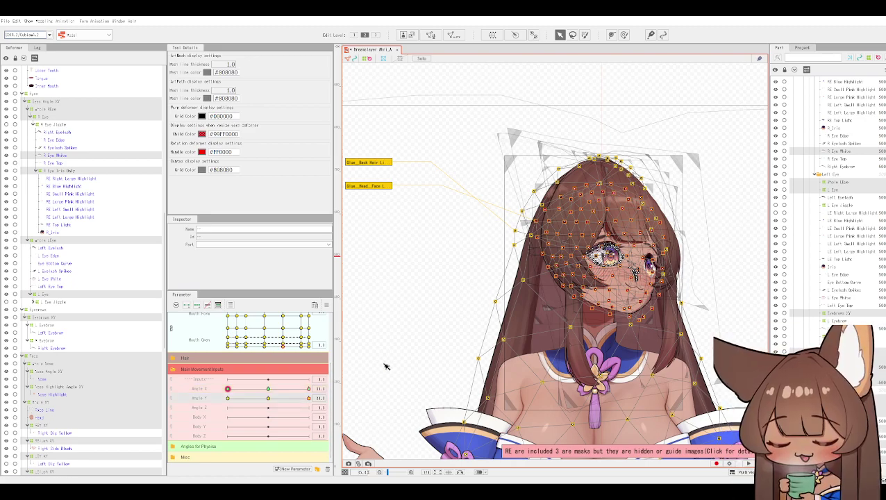
pyautogui.click(309, 388)
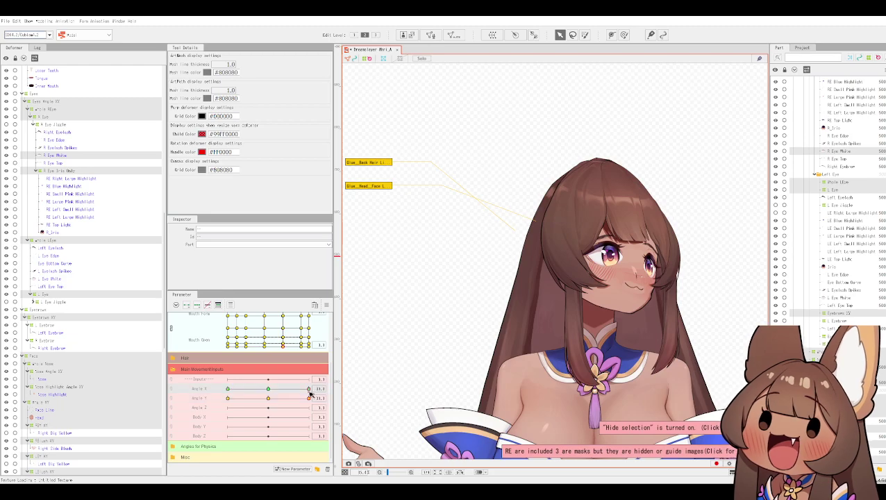
pyautogui.moveTo(309, 393); pyautogui.dragTo(209, 375)
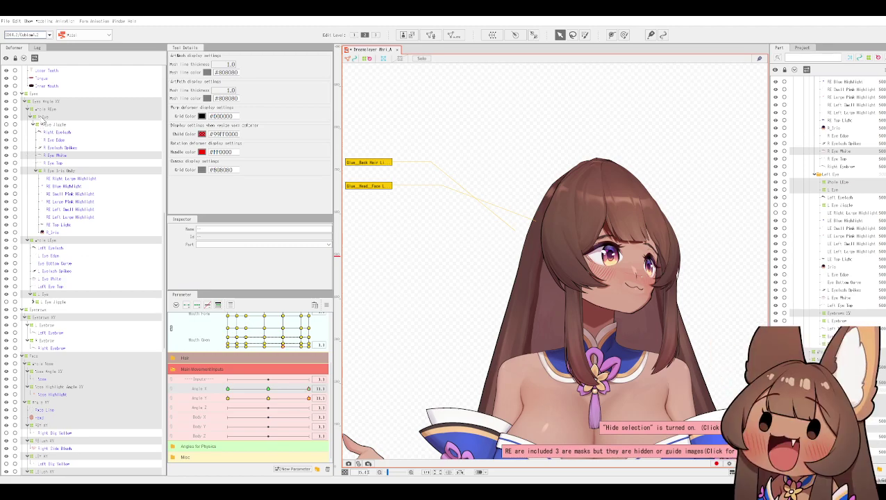
# Select the Mouth Angle XY deformer and reflect its Angle X motion.
pyautogui.scroll(6, 55, 131)
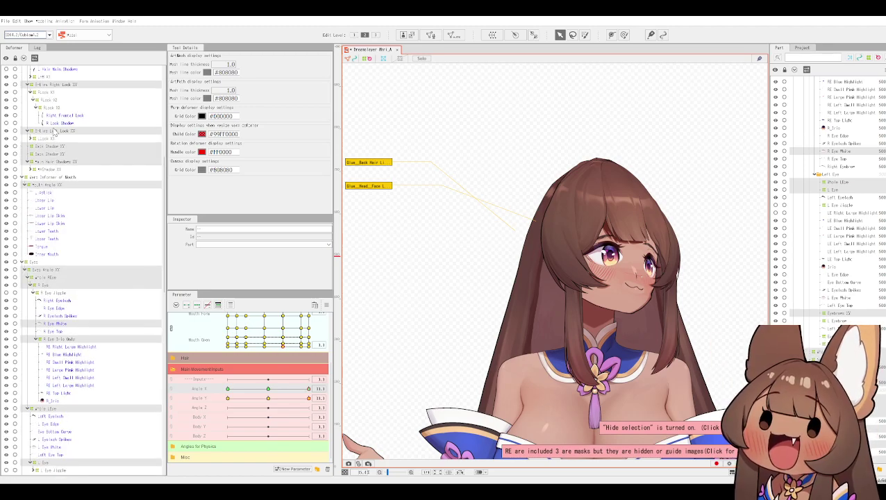
pyautogui.scroll(3, 56, 138)
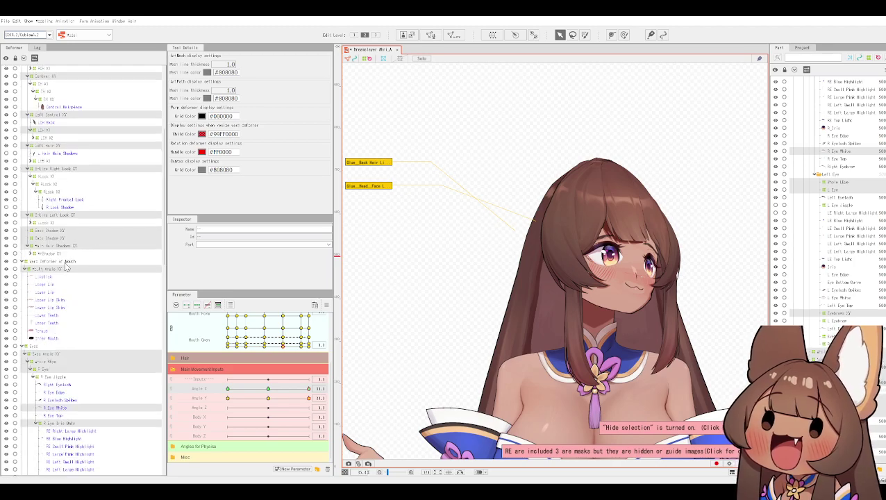
pyautogui.click(49, 270)
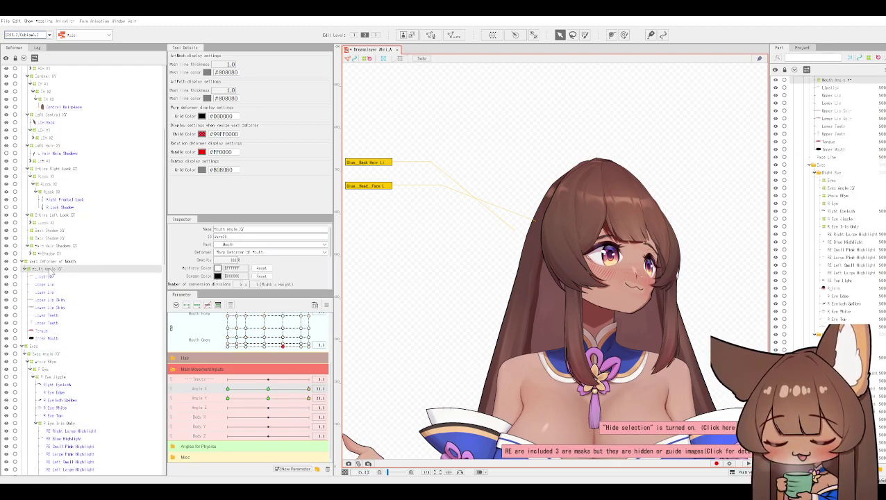
pyautogui.click(327, 306)
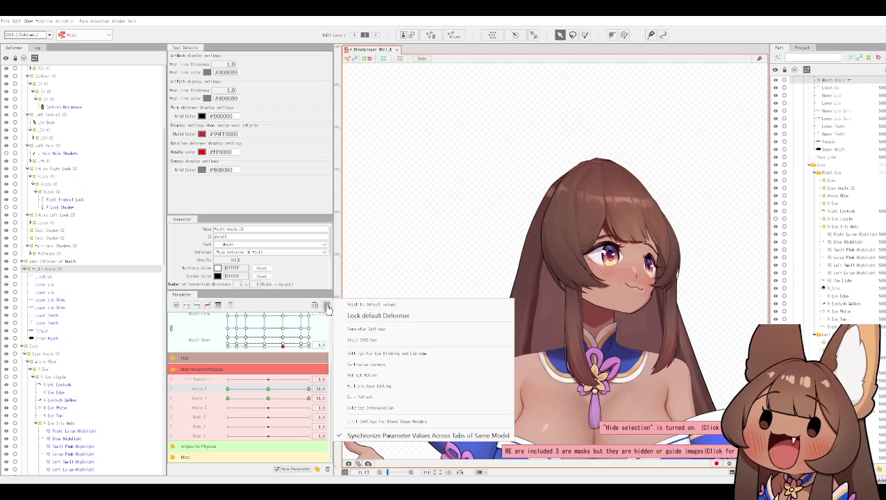
pyautogui.press('Escape')
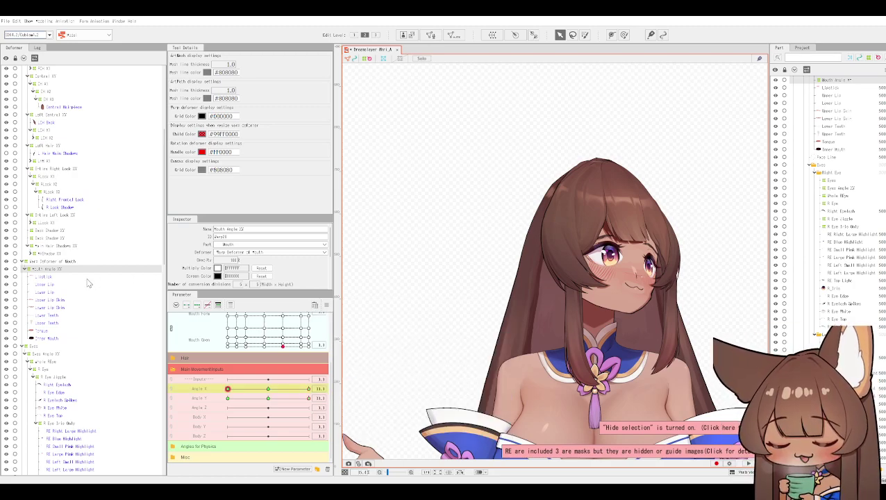
# Try to reflect the Angle X motion of the Nose Angle XY deformer.
pyautogui.scroll(-1, 83, 287)
pyautogui.scroll(-5, 76, 295)
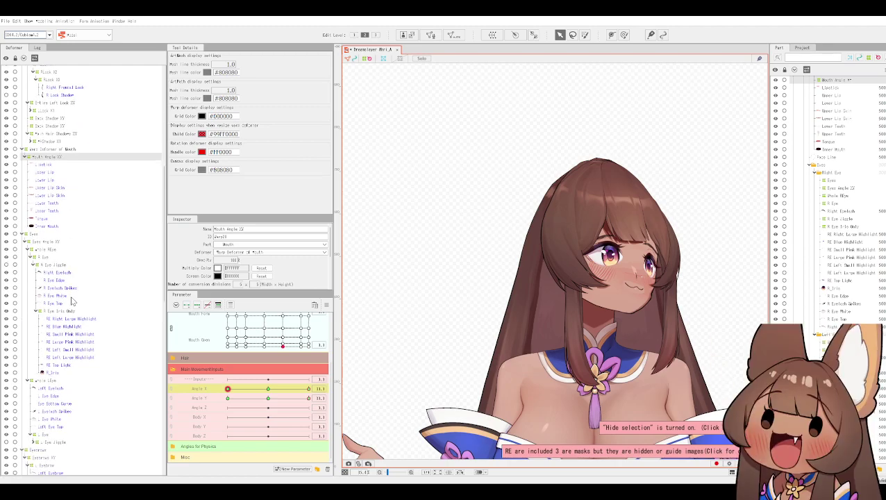
pyautogui.scroll(-5, 71, 301)
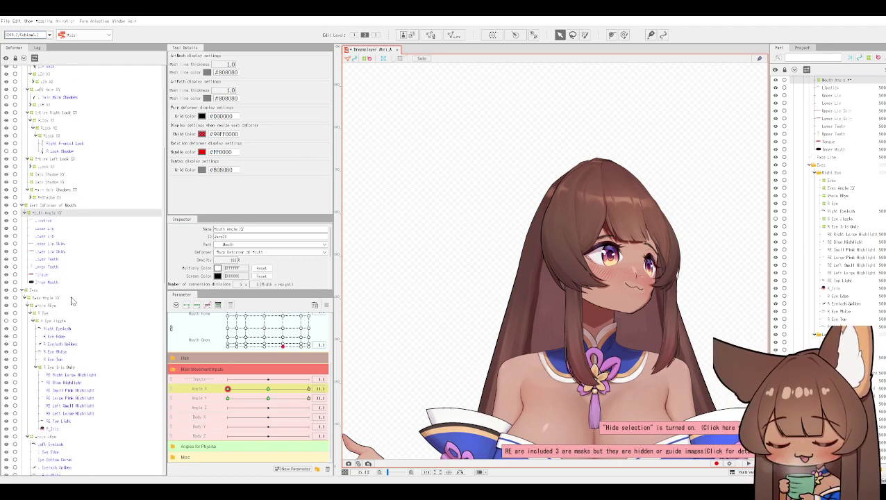
pyautogui.scroll(-1, 72, 302)
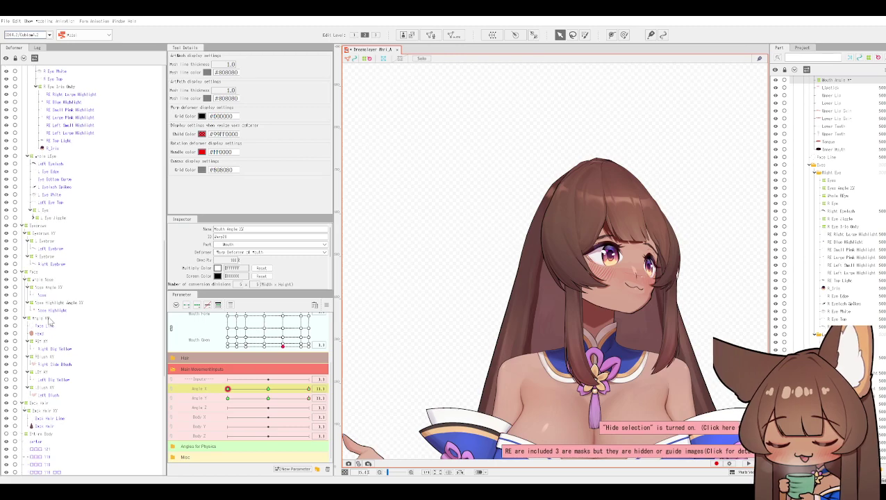
pyautogui.click(50, 280)
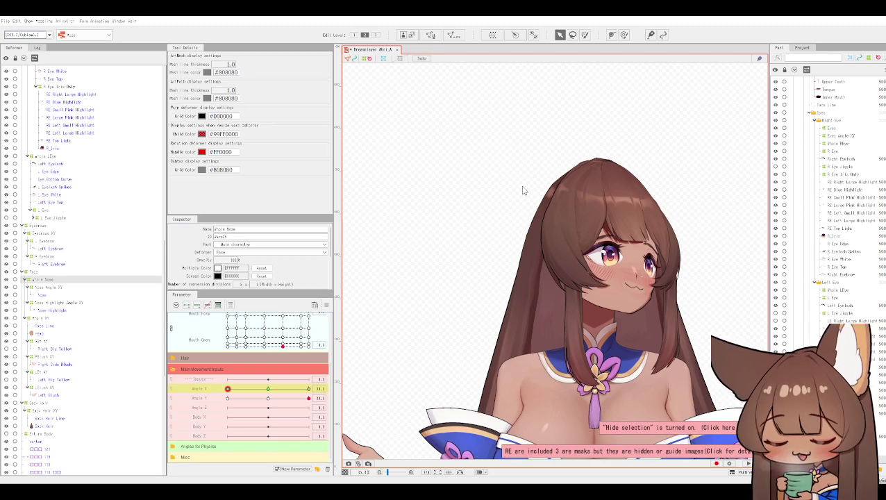
pyautogui.click(56, 287)
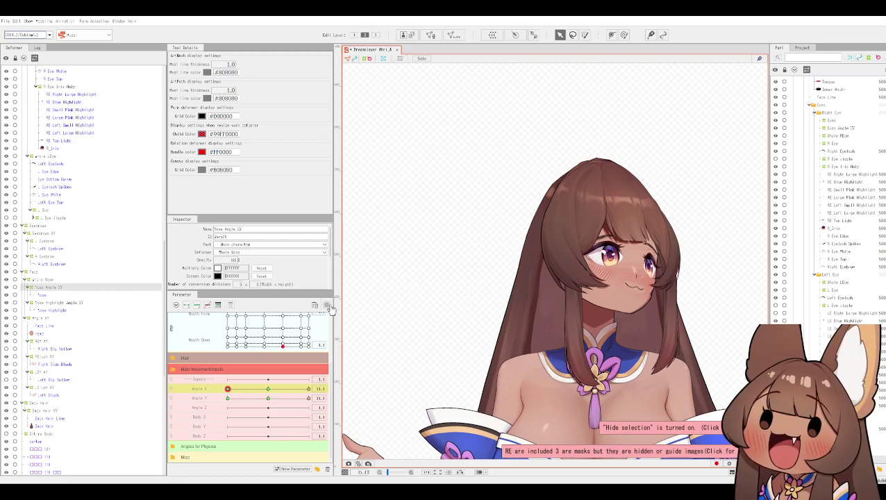
pyautogui.click(327, 306)
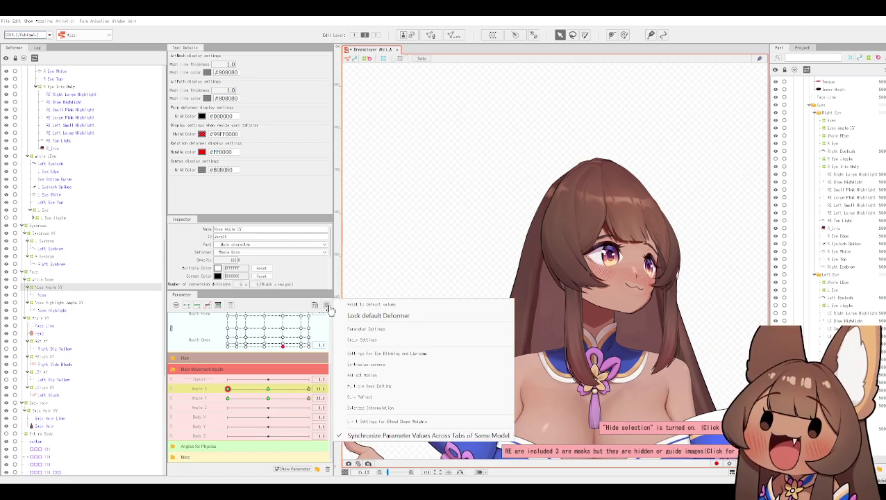
pyautogui.click(382, 373)
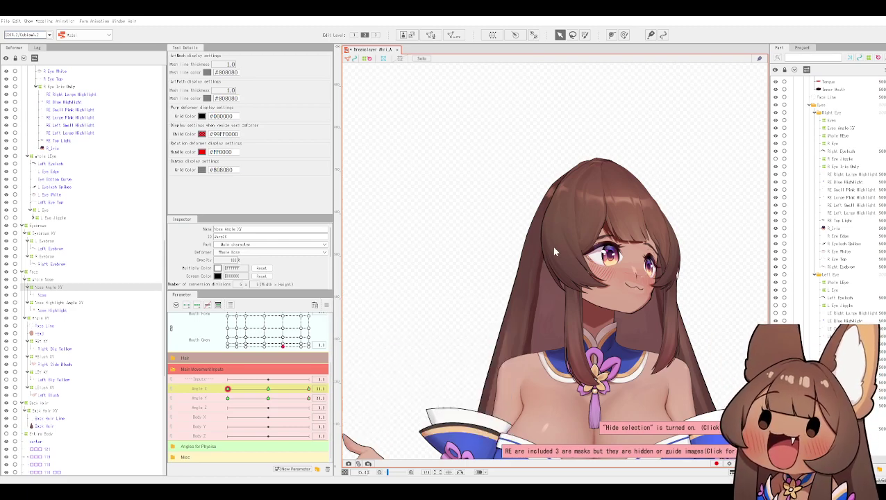
# Try Reflect Motion for Angle X on the Whole Nose, Nose Angle XY and Nose Highlight Angle XY deformers together.
pyautogui.click(43, 279)
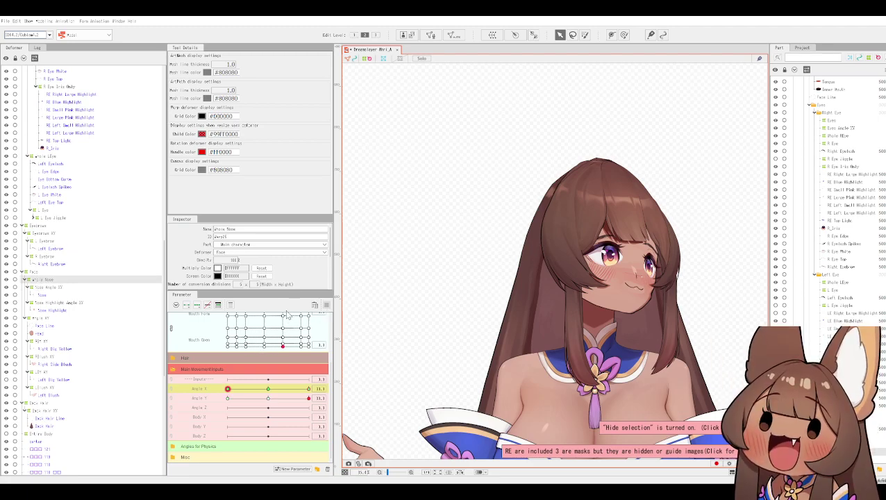
pyautogui.click(52, 289)
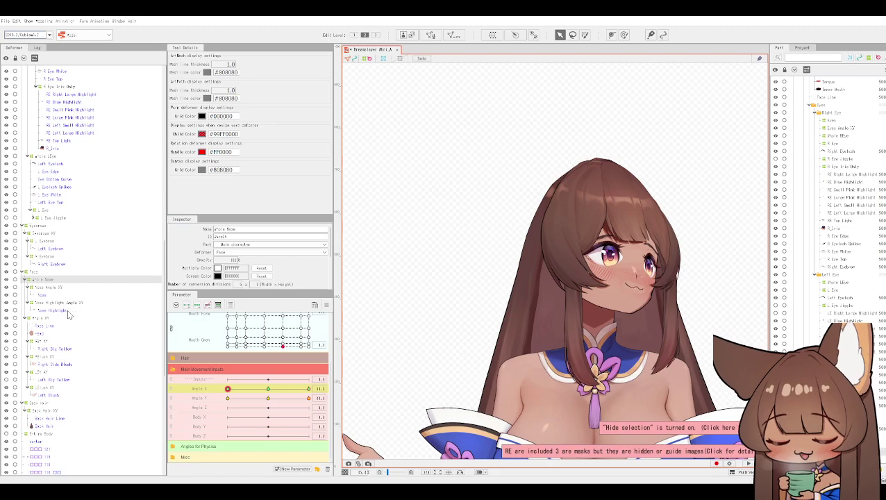
pyautogui.click(153, 305)
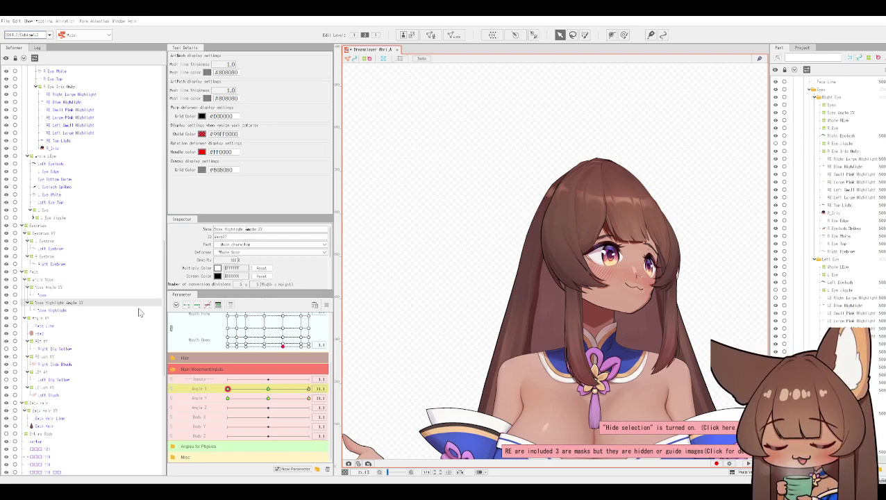
pyautogui.click(50, 289)
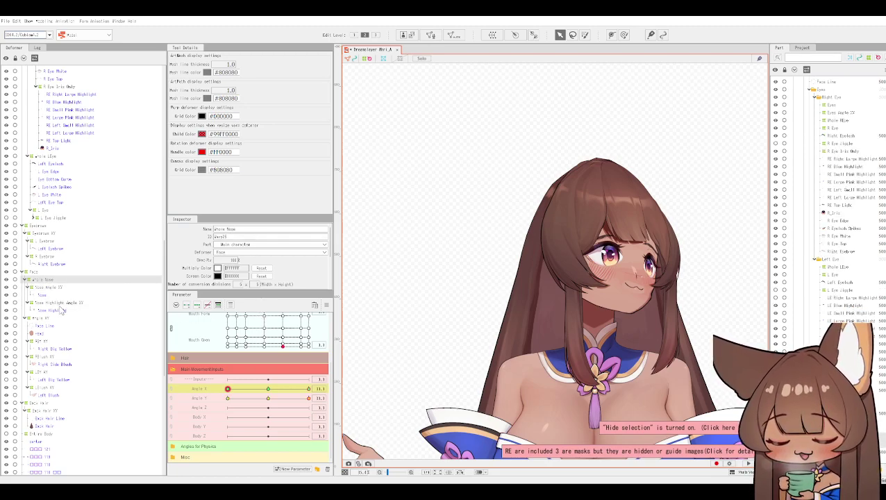
pyautogui.click(61, 304)
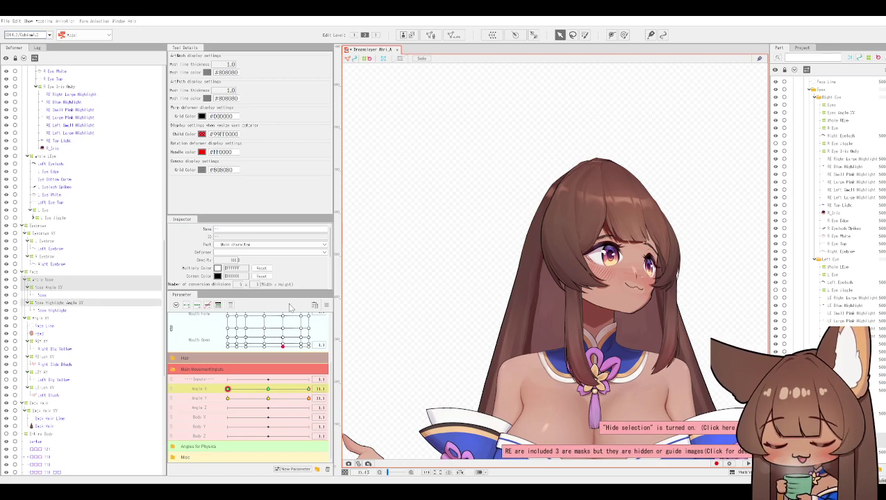
pyautogui.click(326, 309)
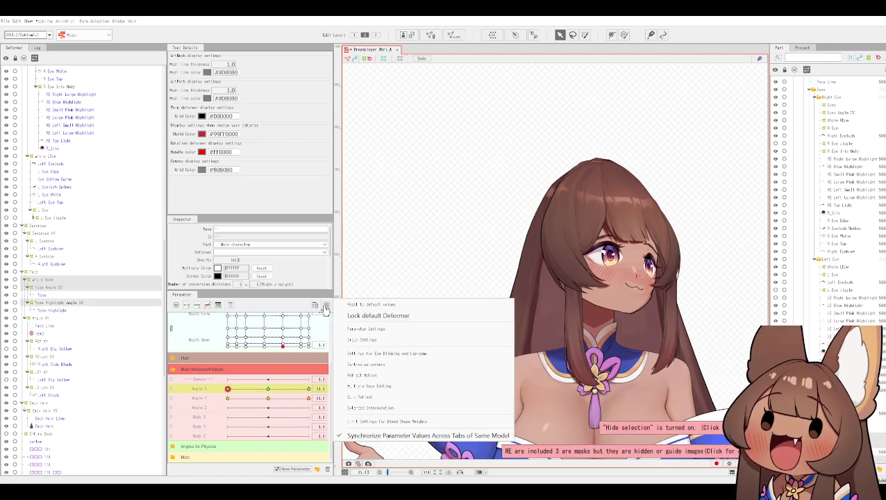
pyautogui.click(378, 378)
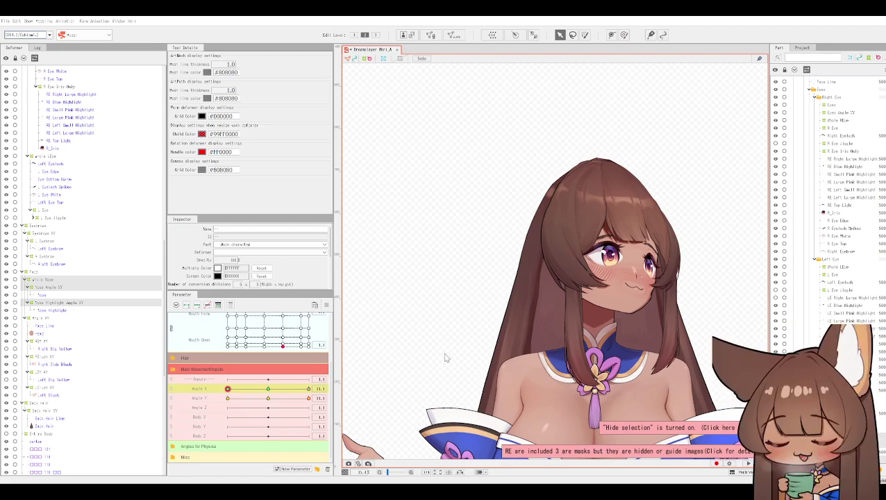
# Try Reflect Motion for Angle X on just the Nose Angle XY and Nose Highlight Angle XY deformers.
pyautogui.click(46, 288)
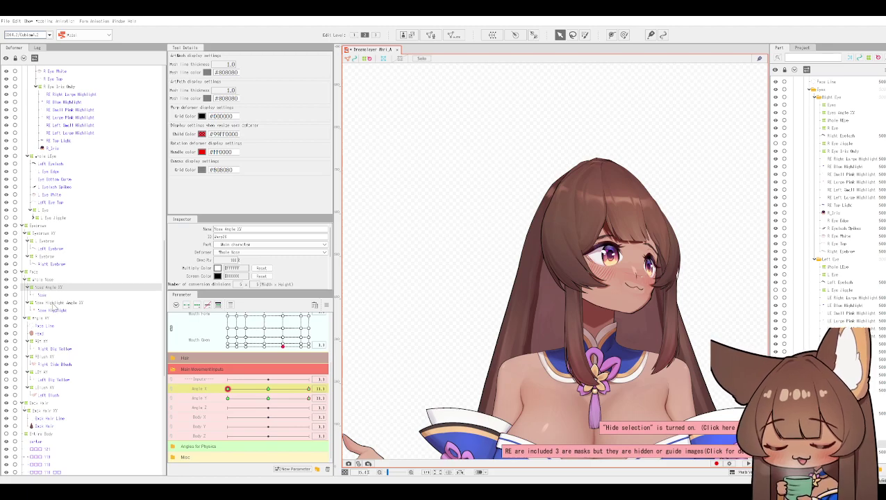
pyautogui.keyDown('ctrl'); pyautogui.click(52, 304); pyautogui.keyUp('ctrl')
pyautogui.click(325, 305)
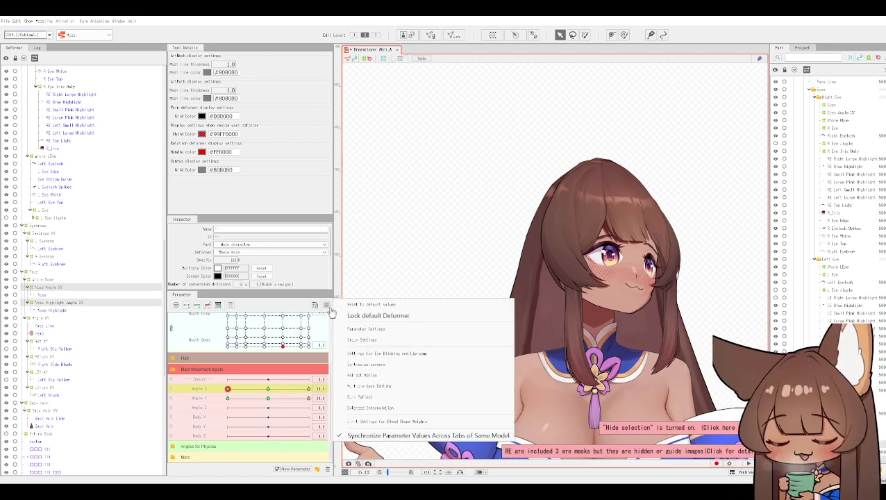
pyautogui.click(380, 375)
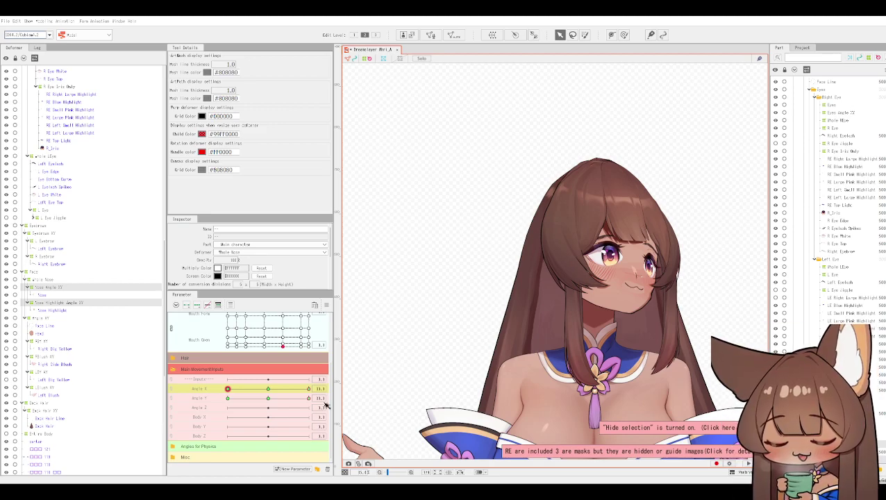
# Sweep Angle X between its extremes to check how the nose follows the head turn.
pyautogui.moveTo(310, 393); pyautogui.dragTo(179, 373)
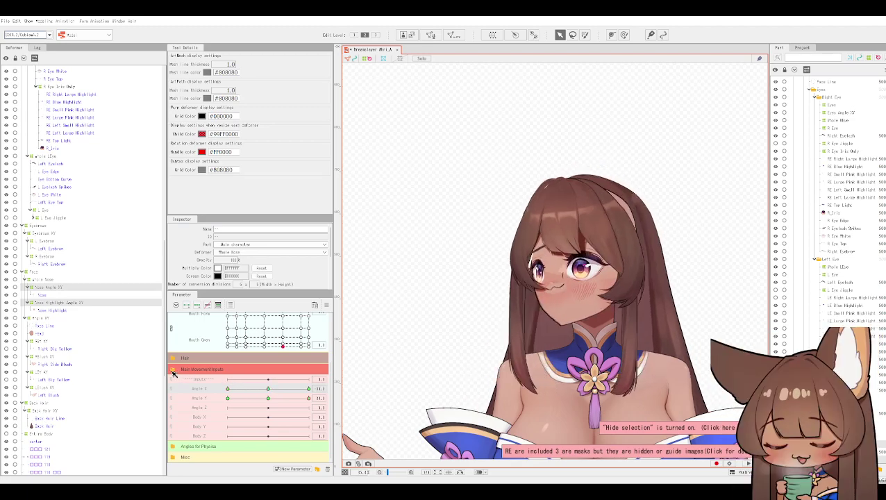
pyautogui.moveTo(227, 393); pyautogui.dragTo(245, 390)
pyautogui.moveTo(323, 396); pyautogui.dragTo(336, 391)
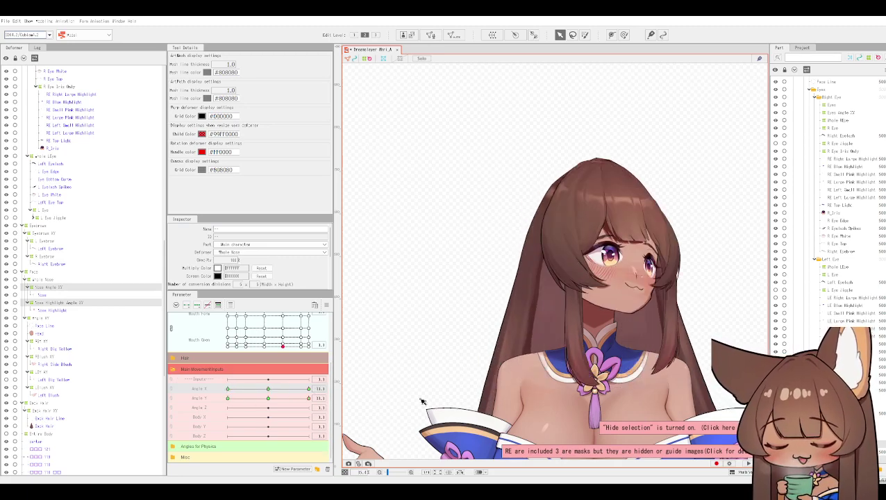
# Try to reflect the Angle X motion of the Angle XY deformer under Face and check it across the Angle X range.
pyautogui.click(40, 319)
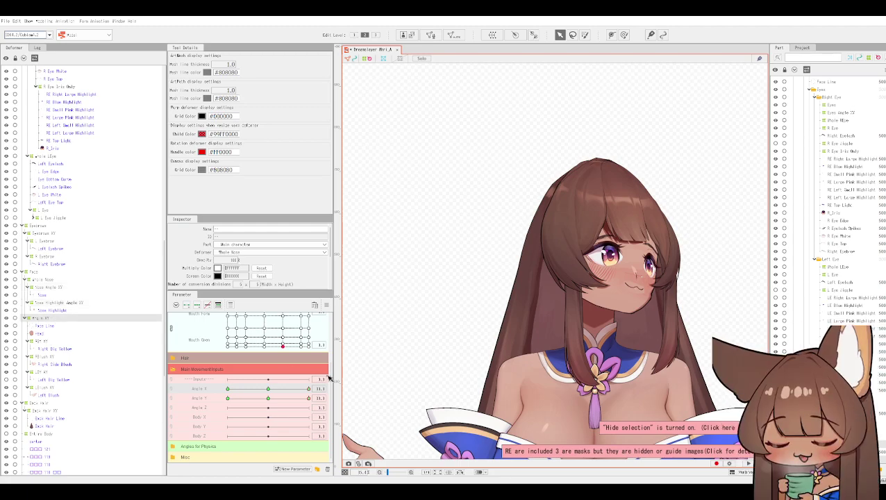
pyautogui.click(326, 304)
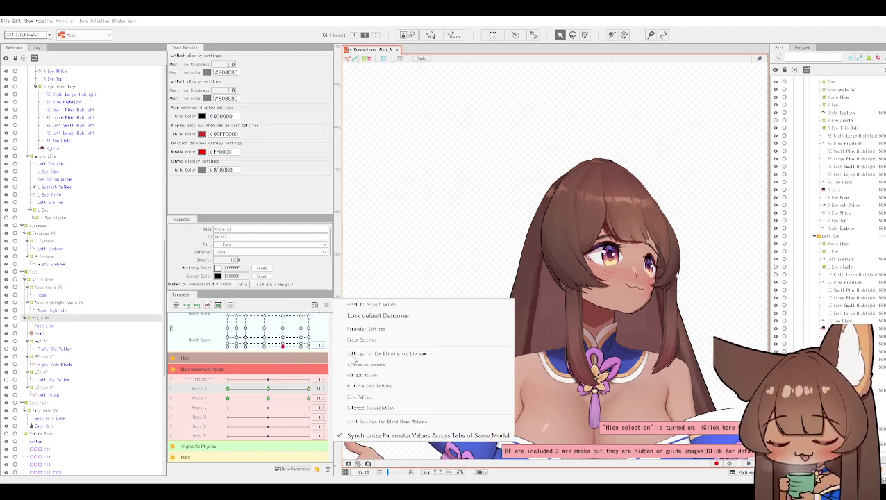
pyautogui.click(361, 375)
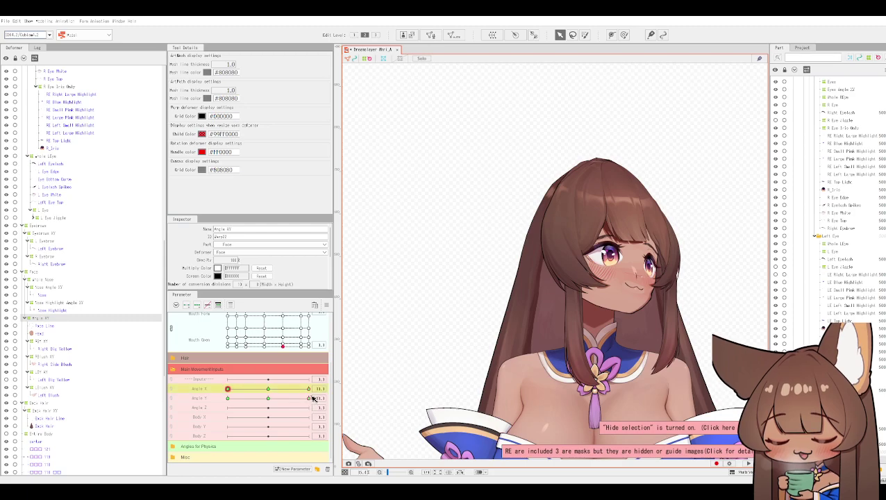
pyautogui.moveTo(309, 389); pyautogui.dragTo(162, 382)
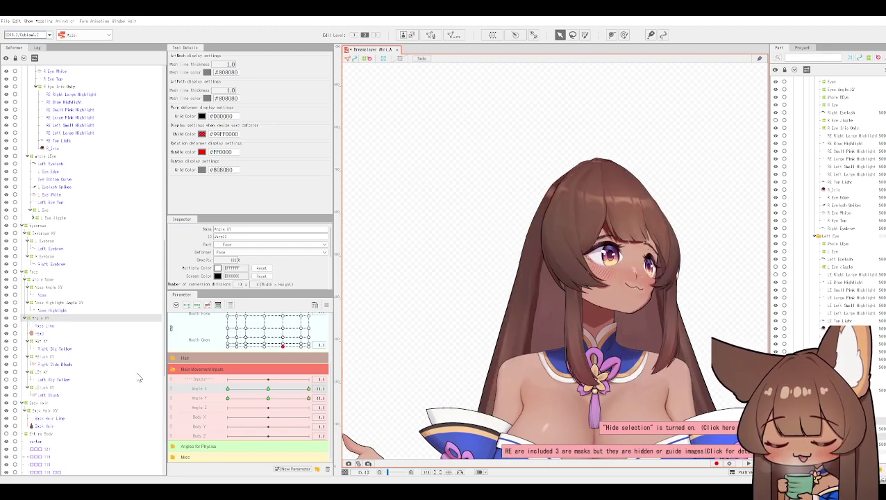
# Undo the nose and face Angle X reflections.
pyautogui.hotkey('ctrl', 'z')
pyautogui.hotkey('ctrl', 'z')
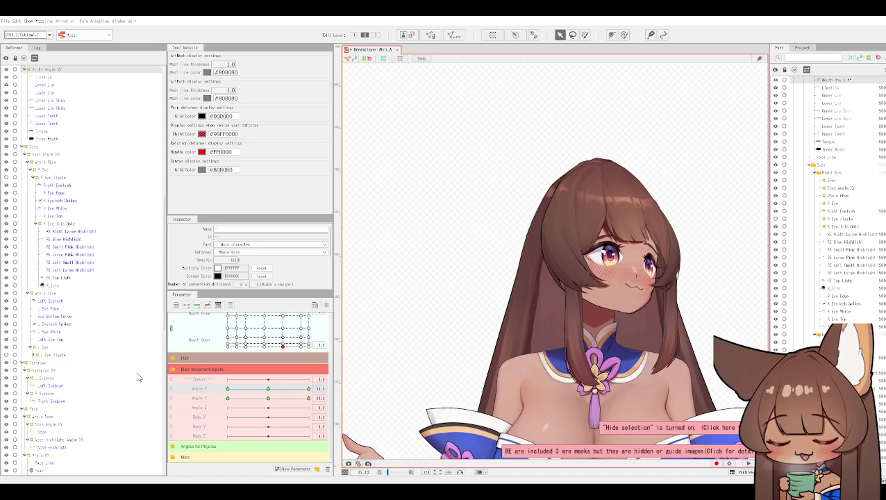
# Select the top-level Face deformer, reflect its Angle X motion, and check the result by sweeping Angle X.
pyautogui.scroll(-2, 132, 319)
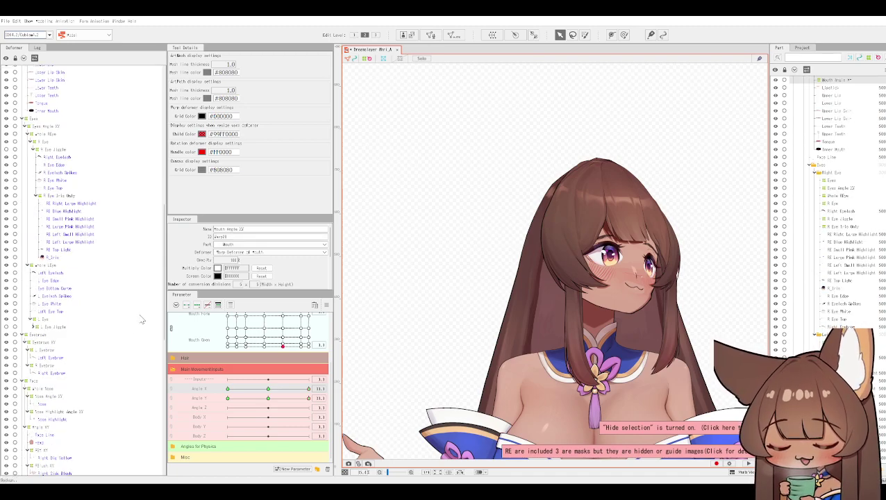
pyautogui.scroll(-2, 46, 375)
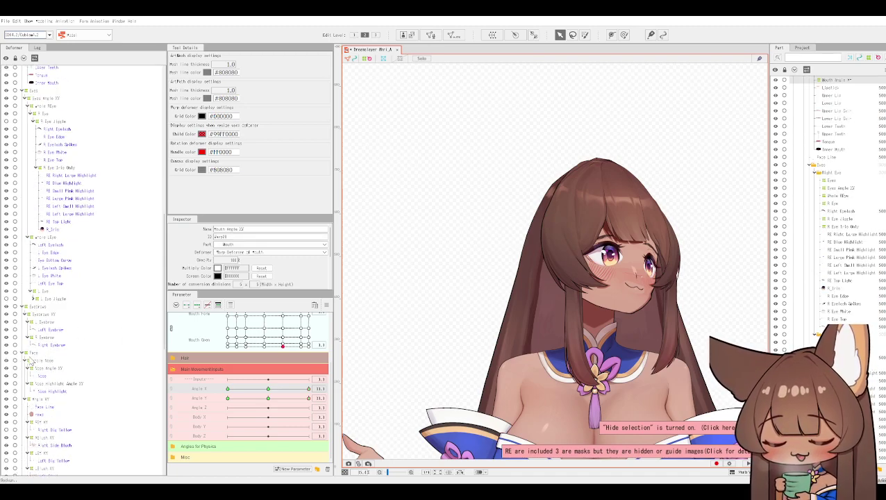
pyautogui.click(32, 354)
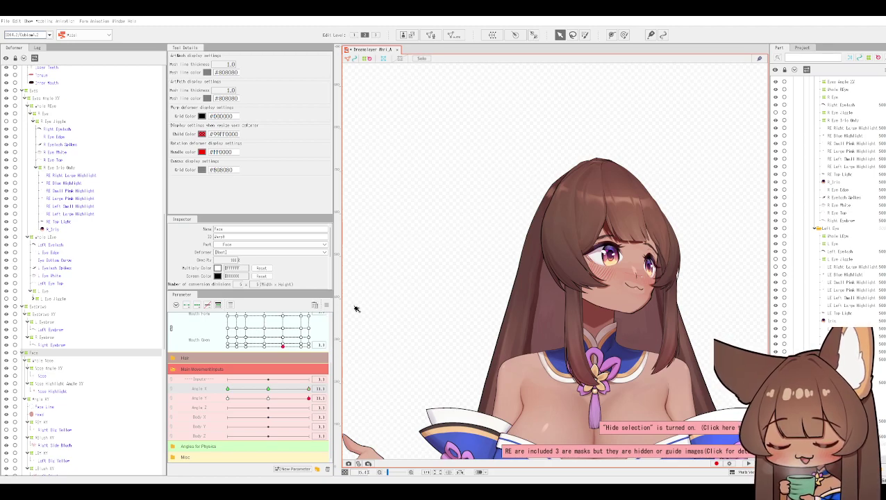
pyautogui.click(326, 304)
pyautogui.click(376, 376)
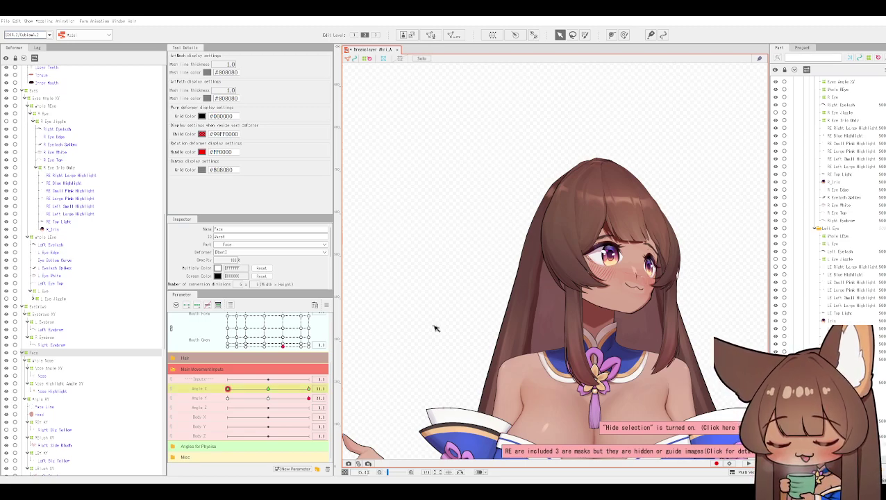
pyautogui.moveTo(310, 389); pyautogui.dragTo(224, 386)
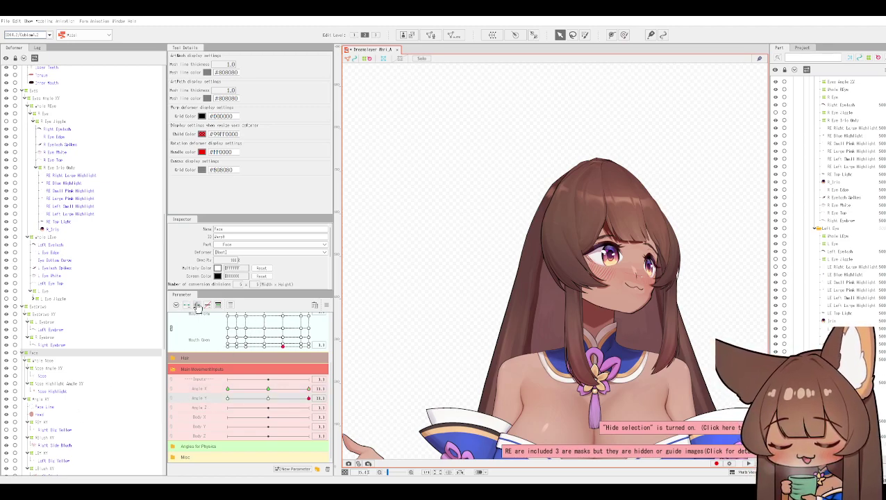
# Reset Angle Y and Angle X to 0 to view the head in its neutral pose.
pyautogui.click(269, 399)
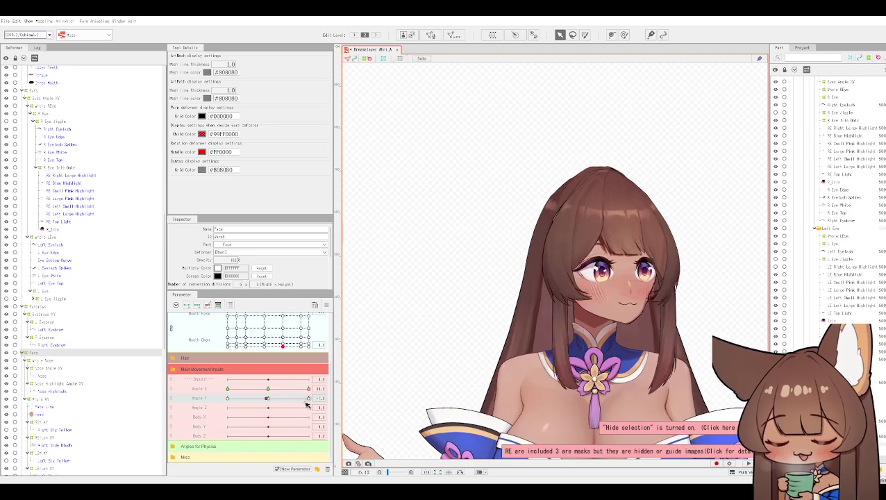
pyautogui.doubleClick(315, 399)
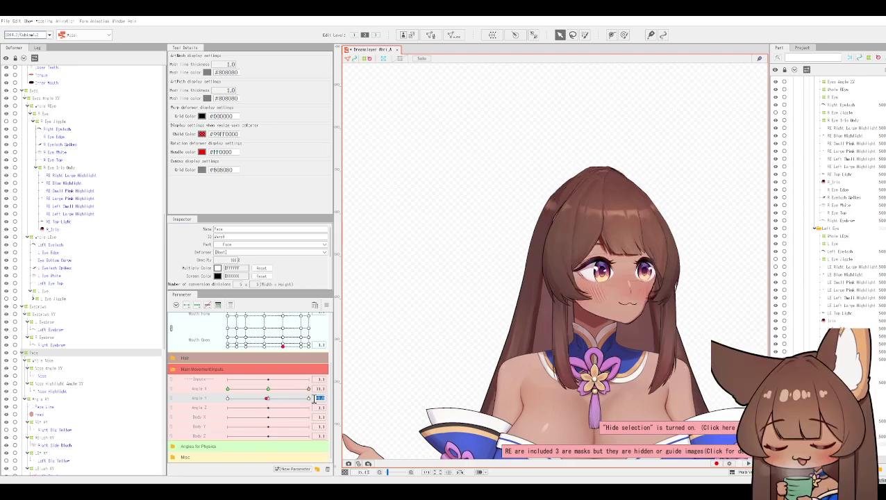
pyautogui.doubleClick(320, 388)
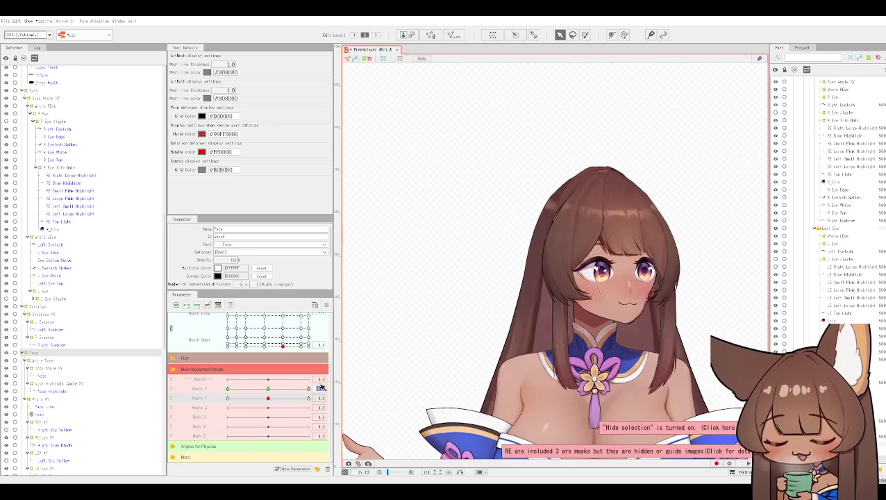
pyautogui.write('0')
pyautogui.press('Return')
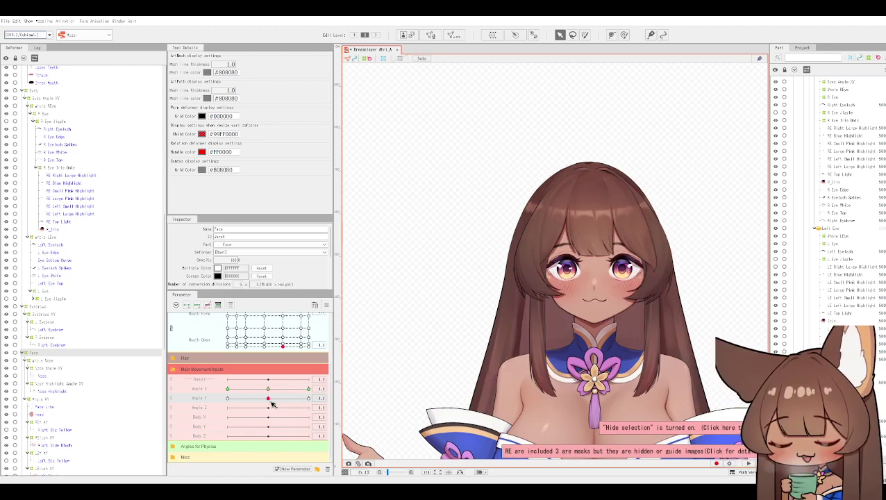
# Move Angle X and Angle Y to their maximum keys to inspect the upper corner pose.
pyautogui.moveTo(268, 389); pyautogui.dragTo(349, 395)
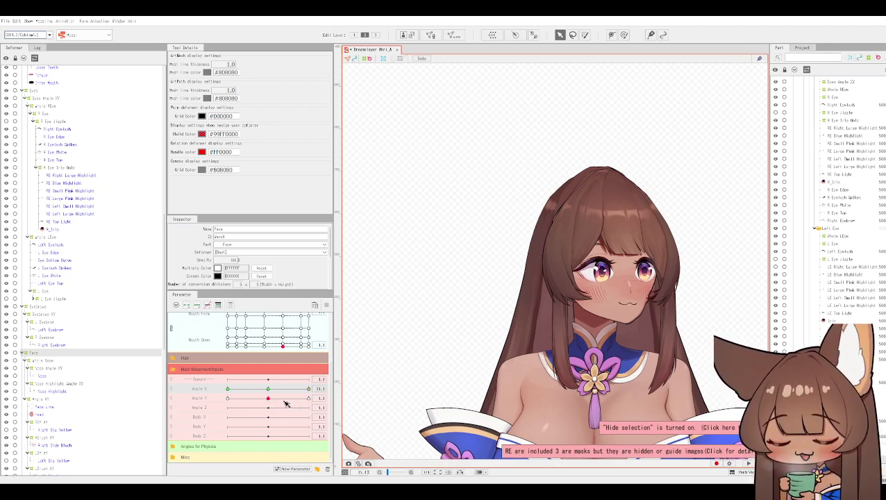
pyautogui.moveTo(269, 397); pyautogui.dragTo(316, 401)
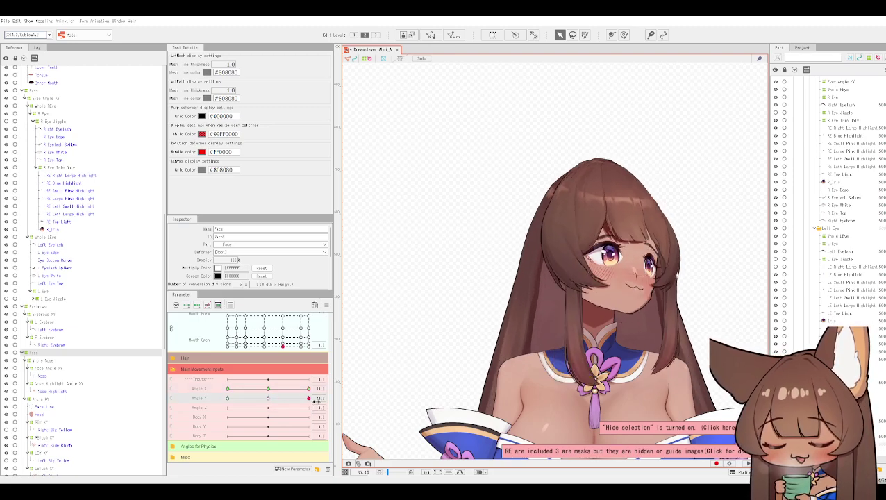
# Return Angle X and Angle Y to 0, raising Angle Y to its maximum once to check the front-facing pose.
pyautogui.click(268, 397)
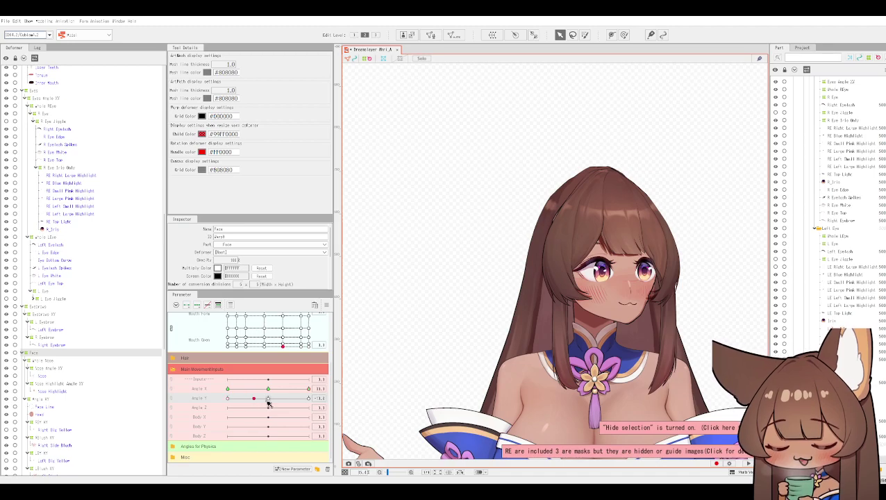
pyautogui.click(320, 399)
pyautogui.press('Return')
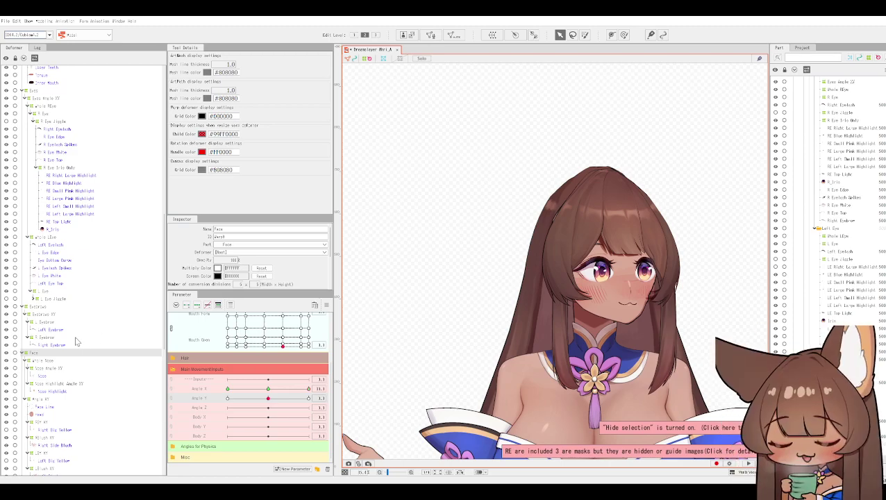
pyautogui.click(268, 390)
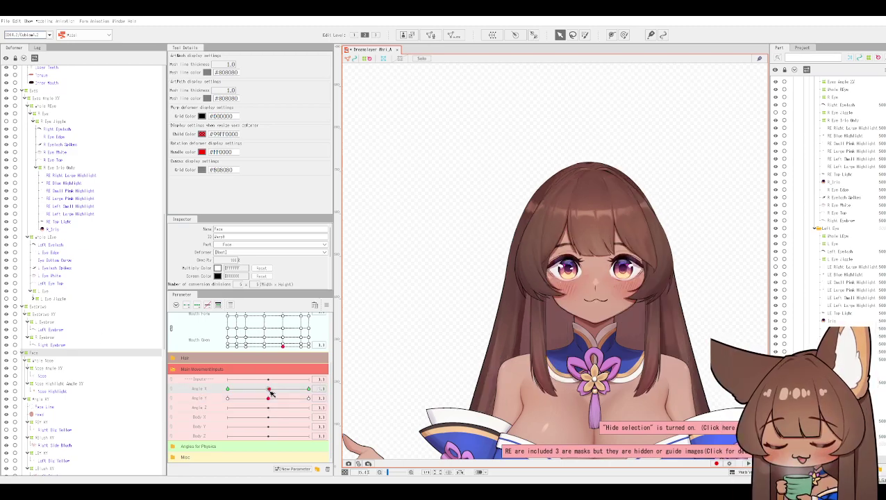
pyautogui.moveTo(270, 399); pyautogui.dragTo(332, 411)
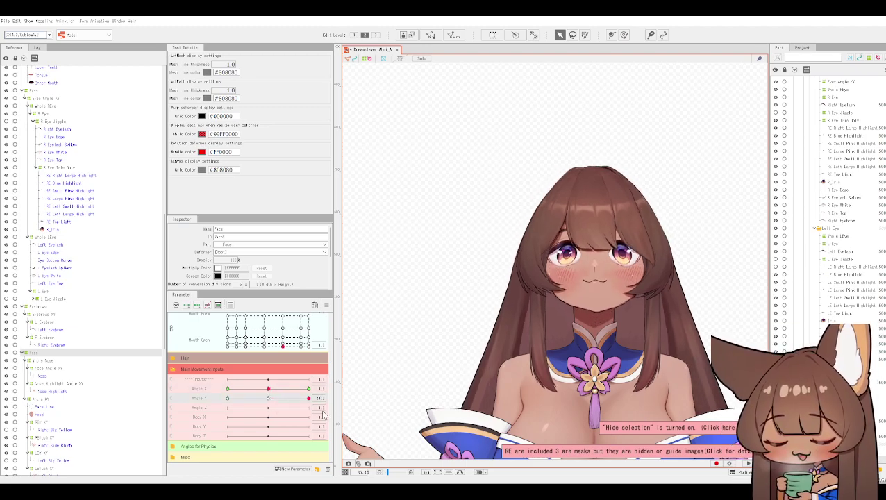
pyautogui.click(269, 400)
pyautogui.click(270, 399)
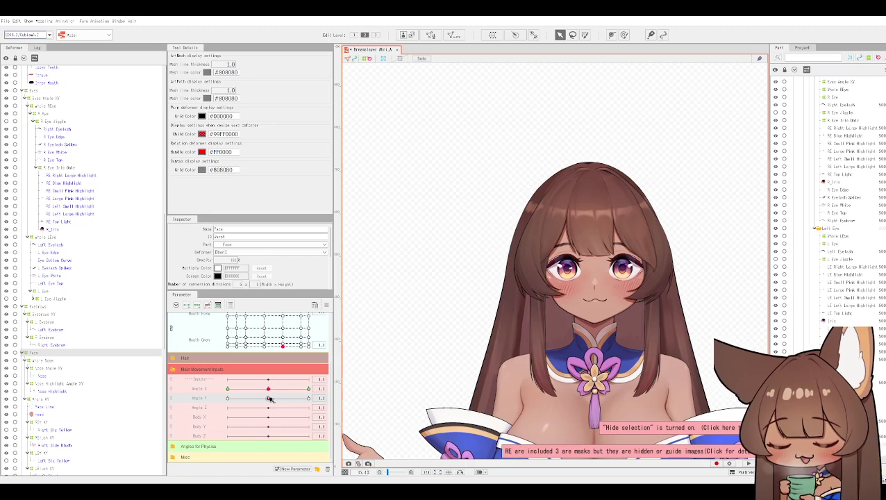
pyautogui.doubleClick(319, 397)
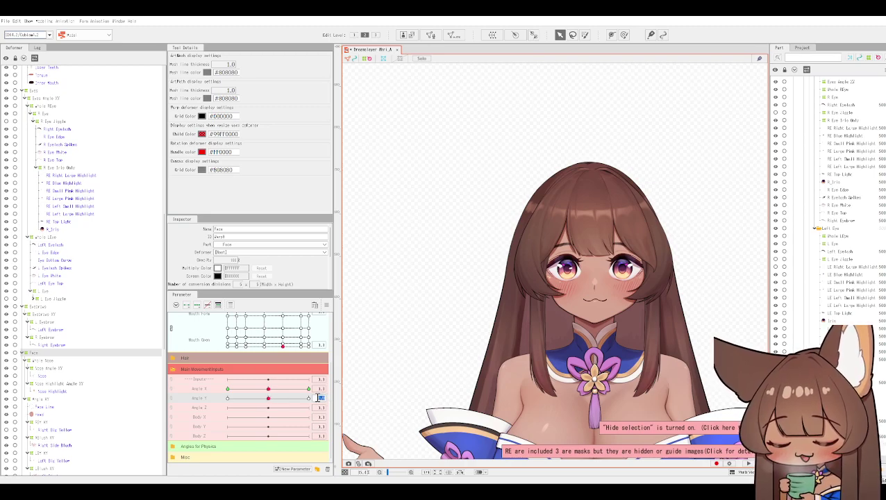
pyautogui.doubleClick(319, 388)
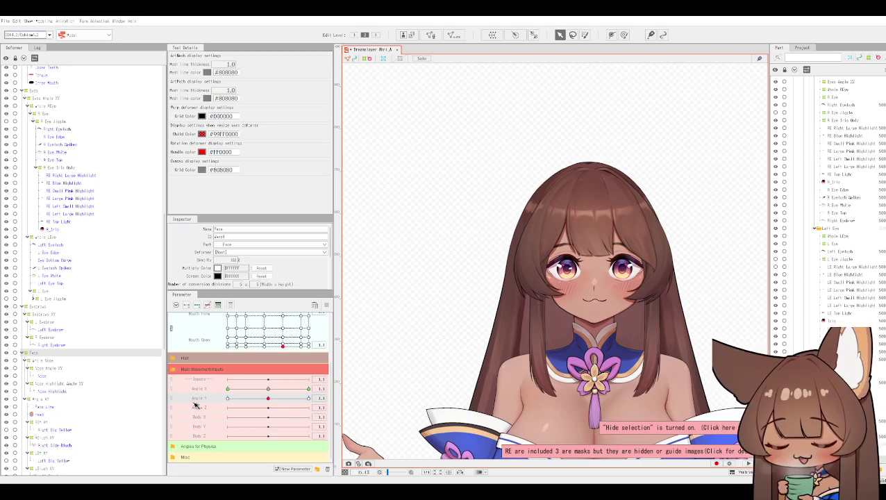
# Check the Angle X and Angle Y keys of the Whole Nose, Nose Angle XY, Nose Highlight Angle XY and face Angle XY deformers.
pyautogui.click(43, 361)
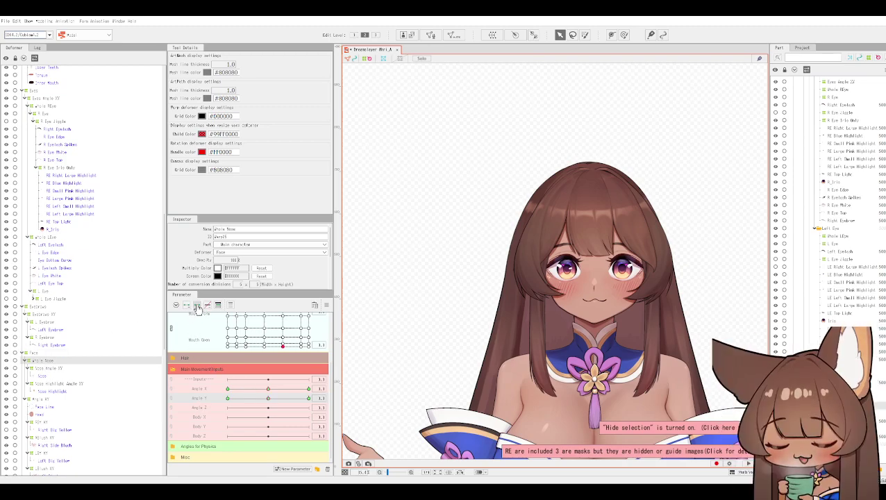
pyautogui.click(50, 368)
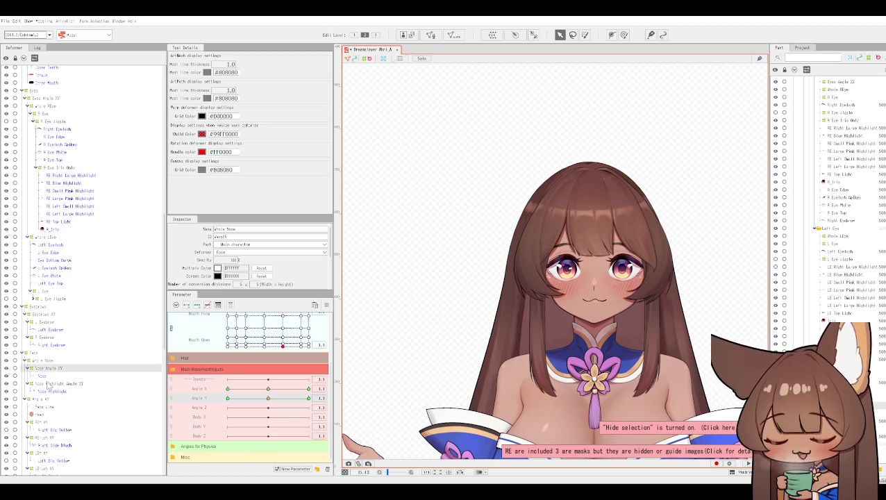
pyautogui.click(47, 384)
pyautogui.click(49, 400)
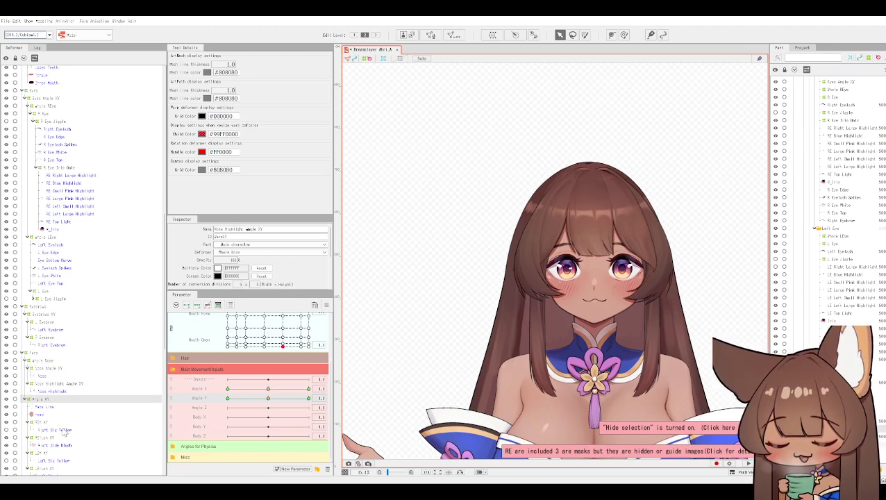
pyautogui.click(47, 422)
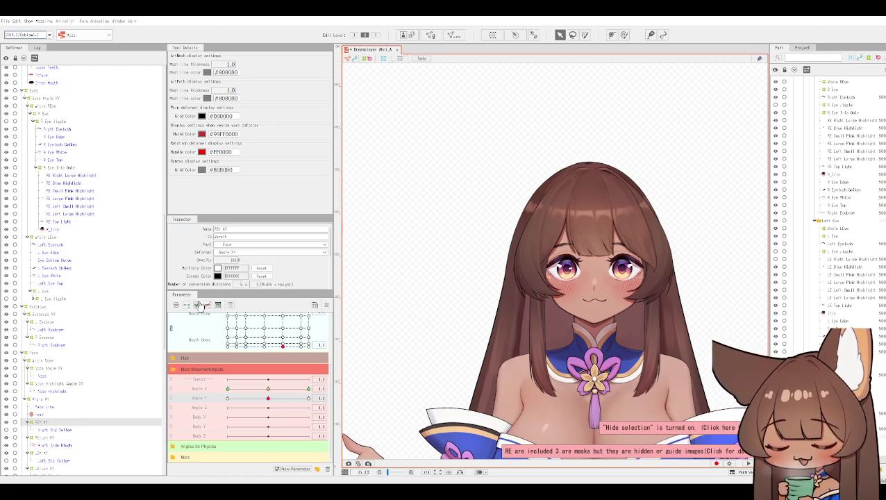
pyautogui.click(50, 400)
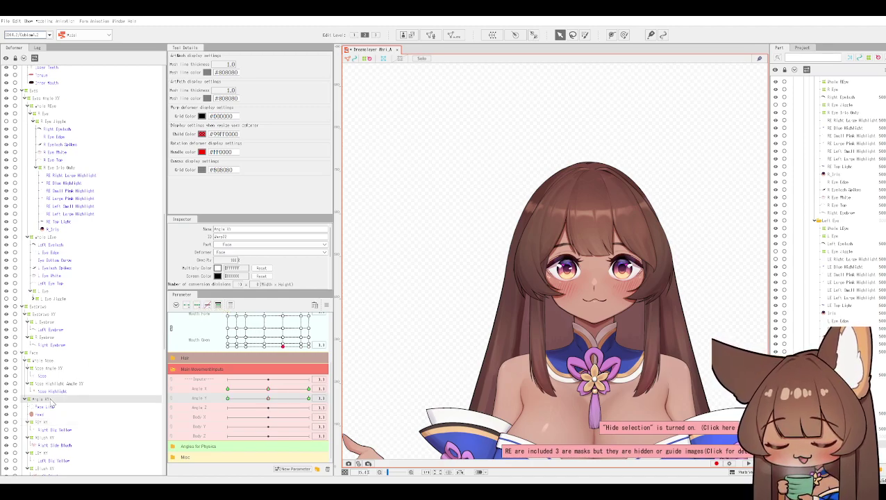
# Set Angle X to its maximum and sweep Angle Y between 0 and its maximum to inspect the upper corner pose.
pyautogui.click(269, 389)
pyautogui.moveTo(296, 395); pyautogui.dragTo(325, 395)
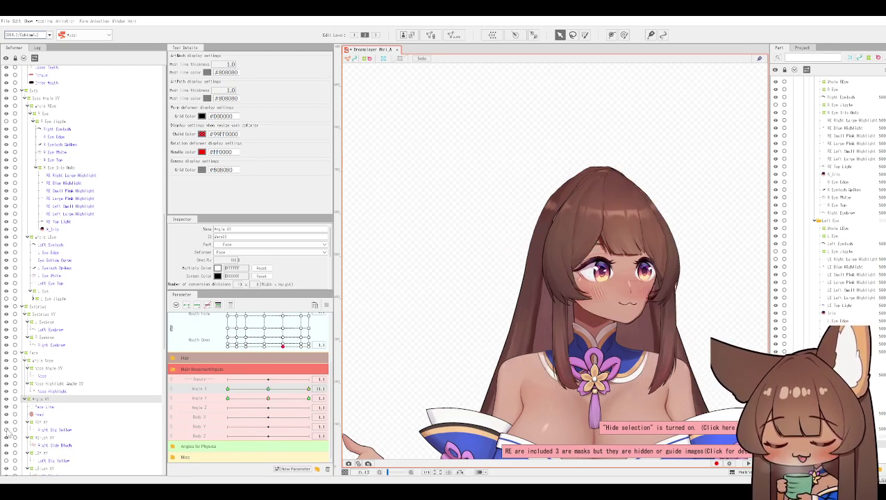
pyautogui.click(272, 398)
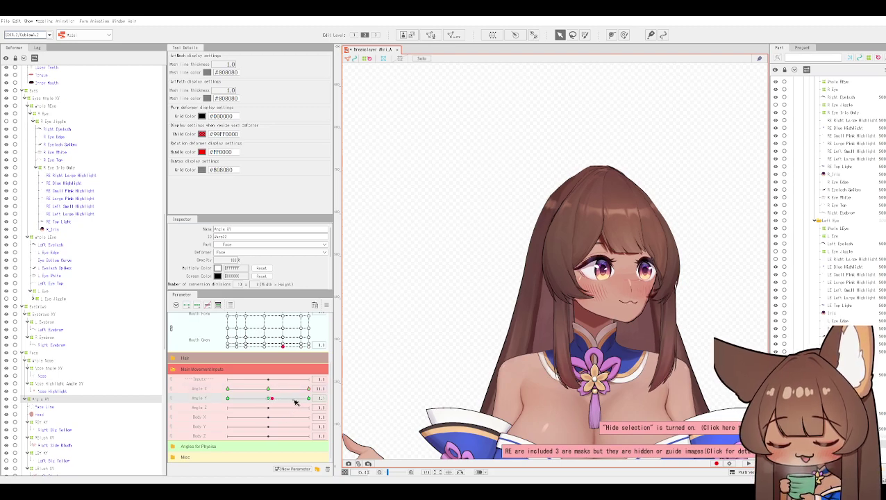
pyautogui.moveTo(293, 402); pyautogui.dragTo(316, 401)
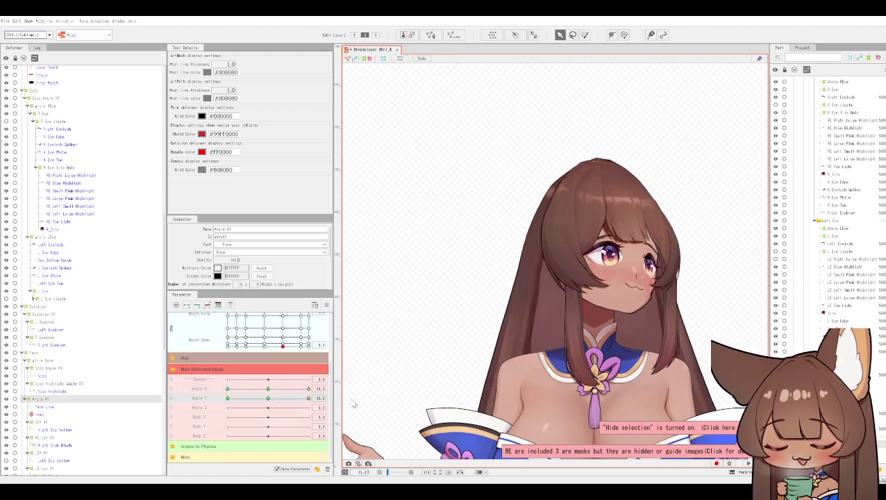
pyautogui.moveTo(314, 401); pyautogui.dragTo(271, 404)
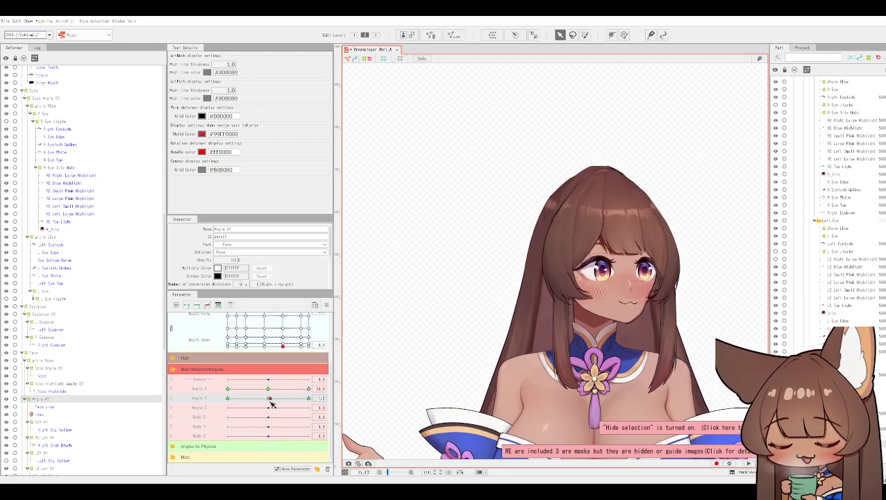
pyautogui.moveTo(275, 404); pyautogui.dragTo(330, 393)
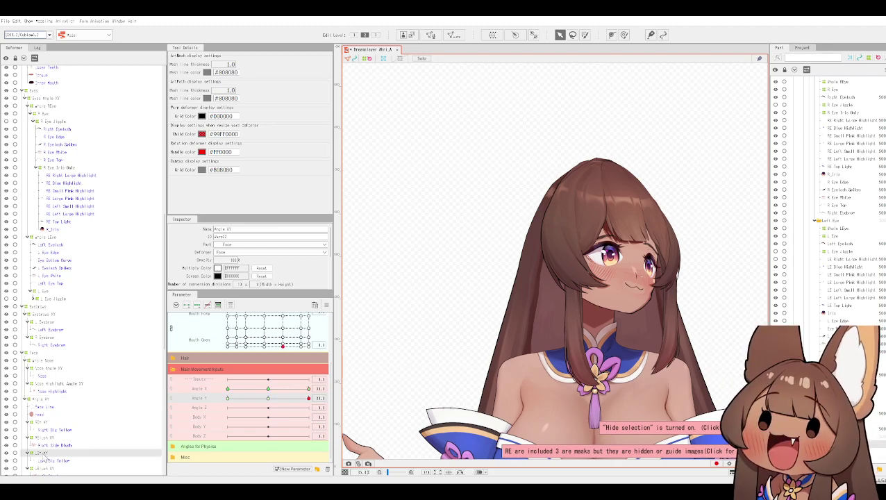
# Check the Angle Y keys of the right blush deformer, its neighbouring XY deformers and their parent Angle XY.
pyautogui.click(43, 453)
pyautogui.click(43, 438)
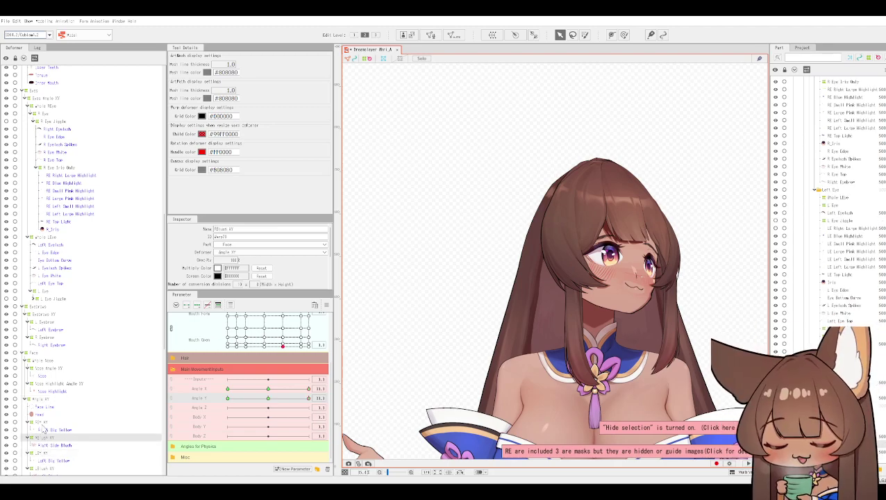
pyautogui.click(42, 422)
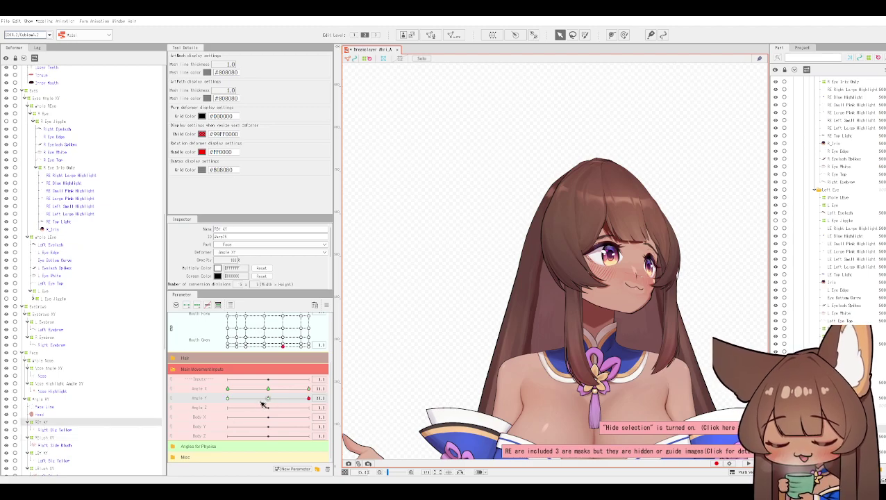
pyautogui.click(47, 399)
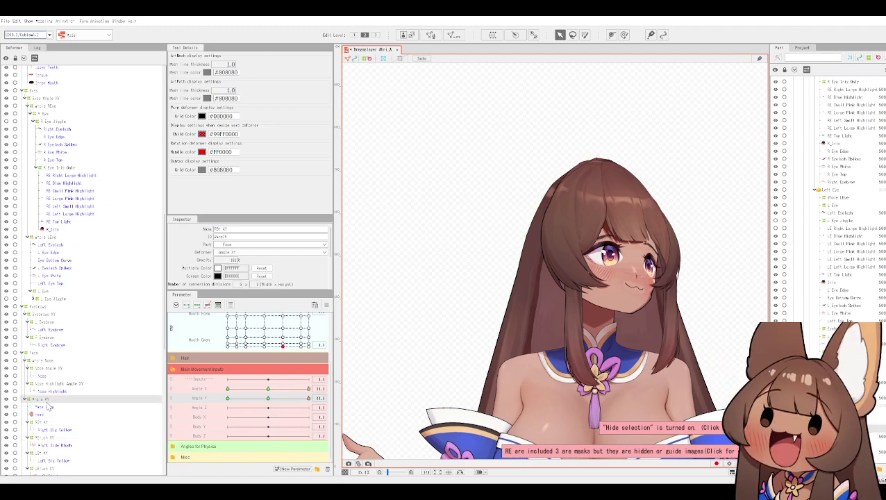
# Select the Face, nose and Angle XY deformers together, reflect their Angle Y motion, and check the corner poses by sweeping both angles.
pyautogui.click(38, 354)
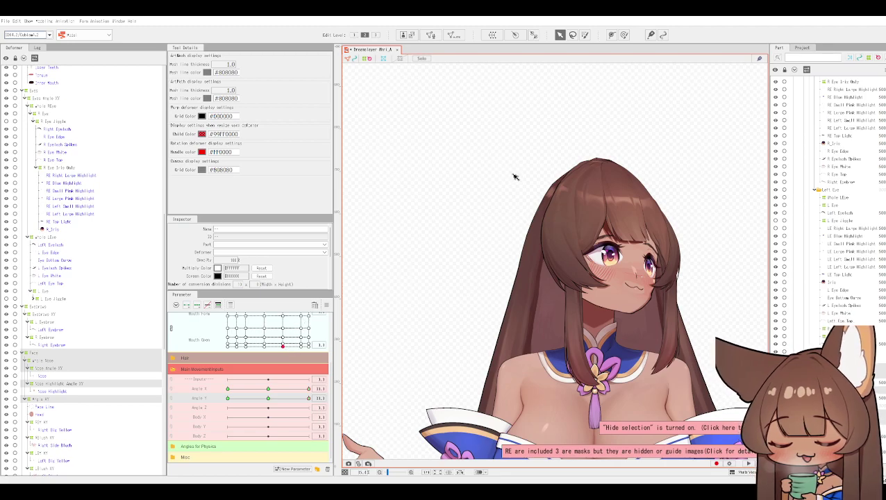
pyautogui.rightClick(327, 297)
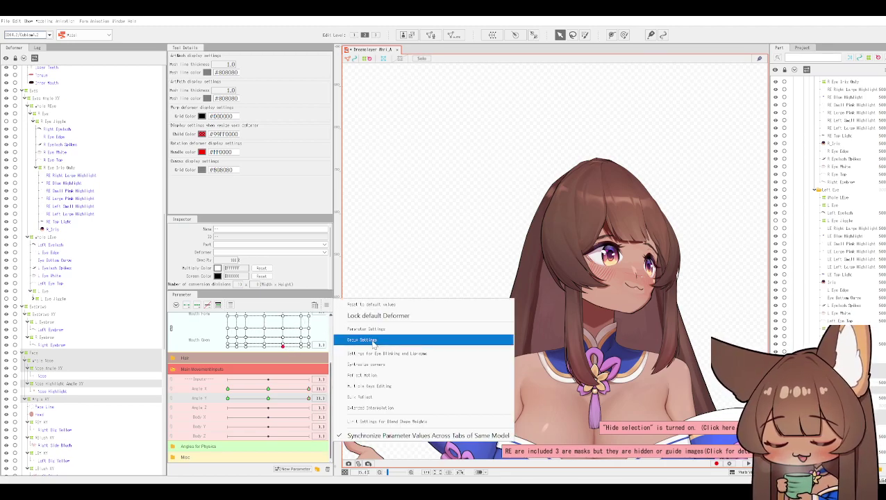
pyautogui.click(392, 376)
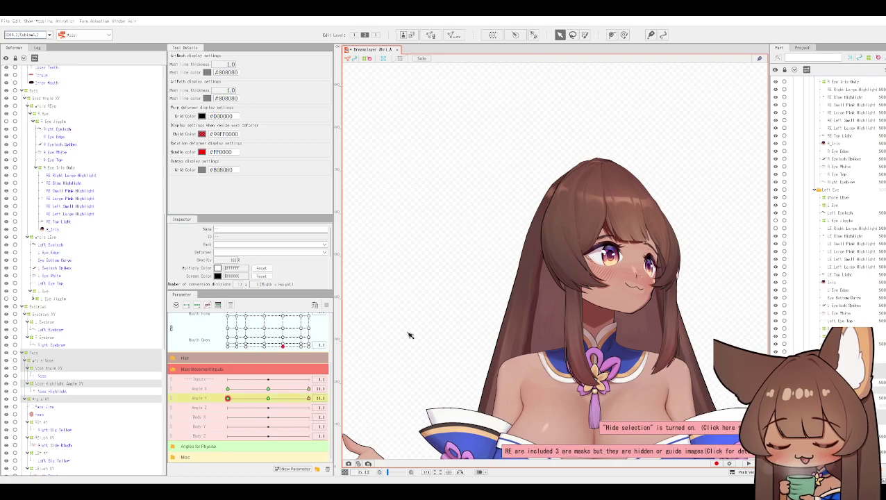
pyautogui.click(308, 400)
pyautogui.moveTo(308, 388); pyautogui.dragTo(167, 392)
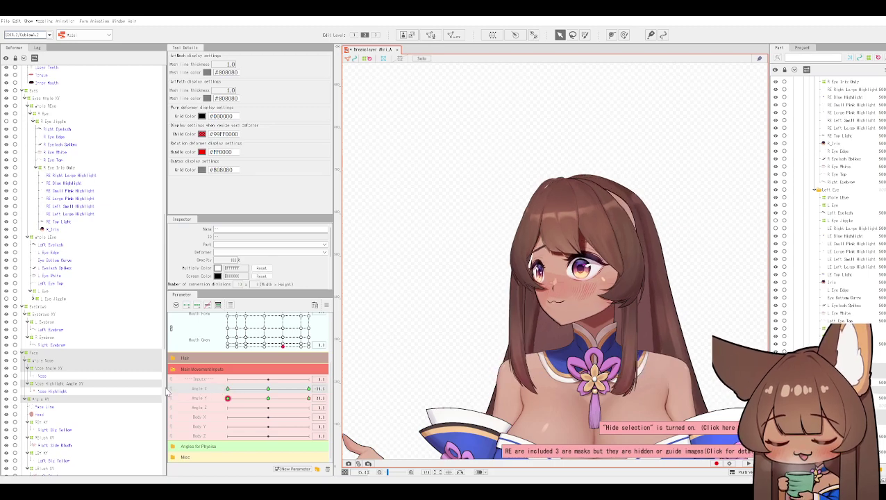
pyautogui.moveTo(352, 416); pyautogui.dragTo(481, 394)
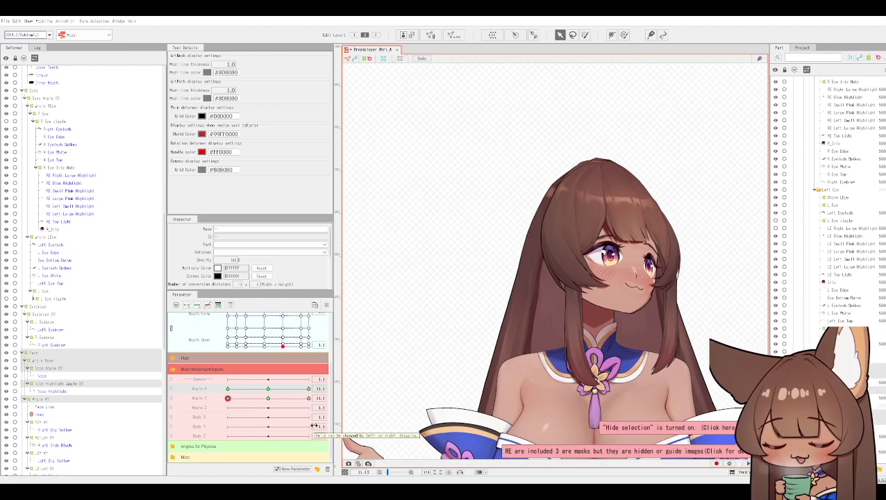
pyautogui.moveTo(299, 399); pyautogui.dragTo(196, 401)
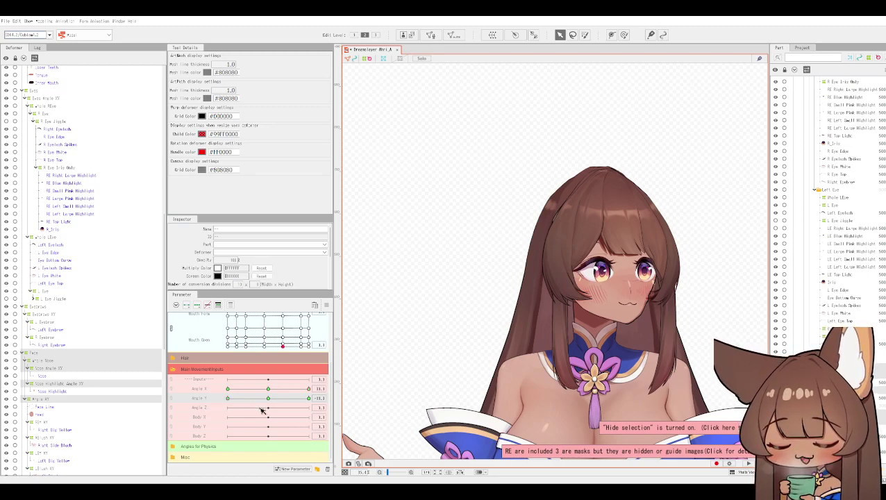
pyautogui.click(309, 401)
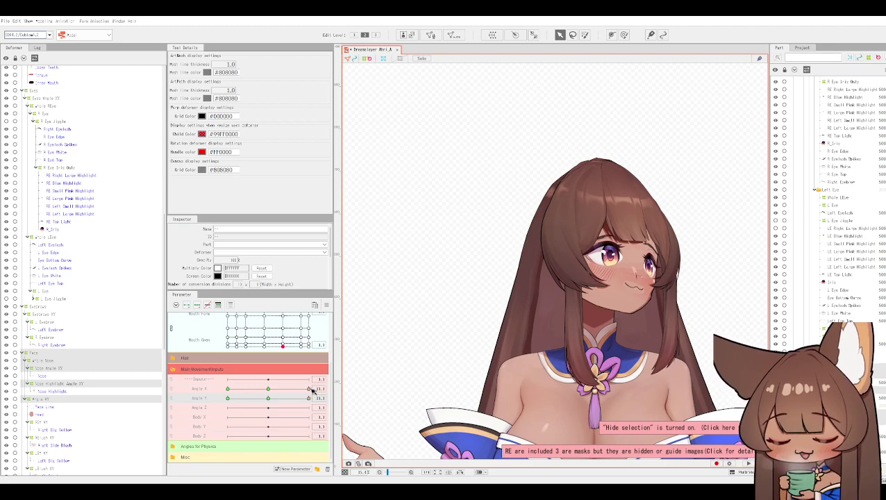
# Reflect the selected deformers' Angle Y motion again and check it by sweeping Angle Y from maximum to minimum.
pyautogui.click(326, 304)
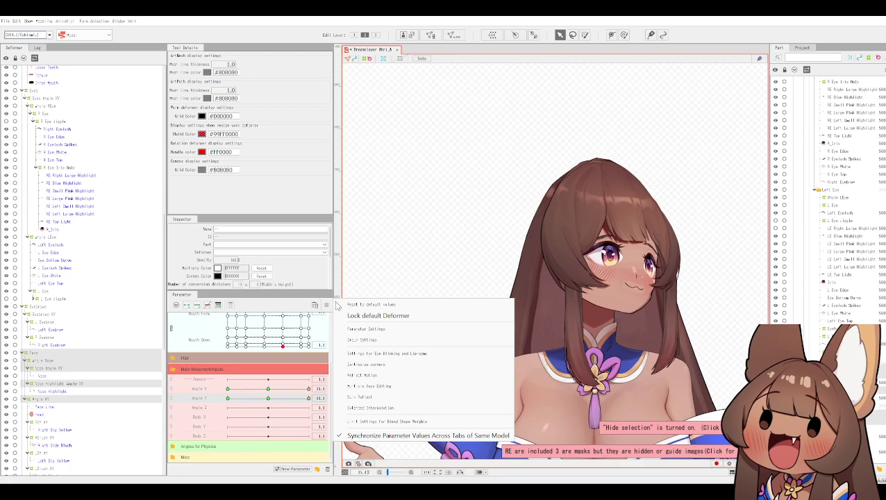
pyautogui.click(409, 374)
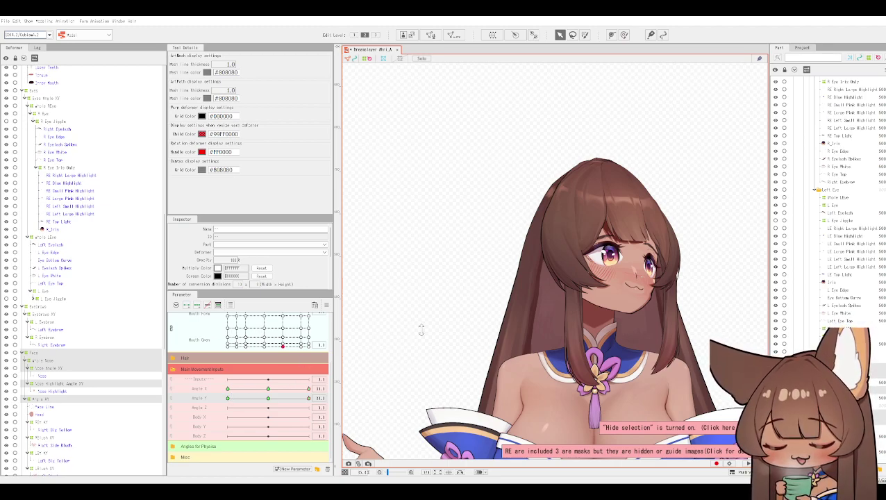
pyautogui.click(308, 400)
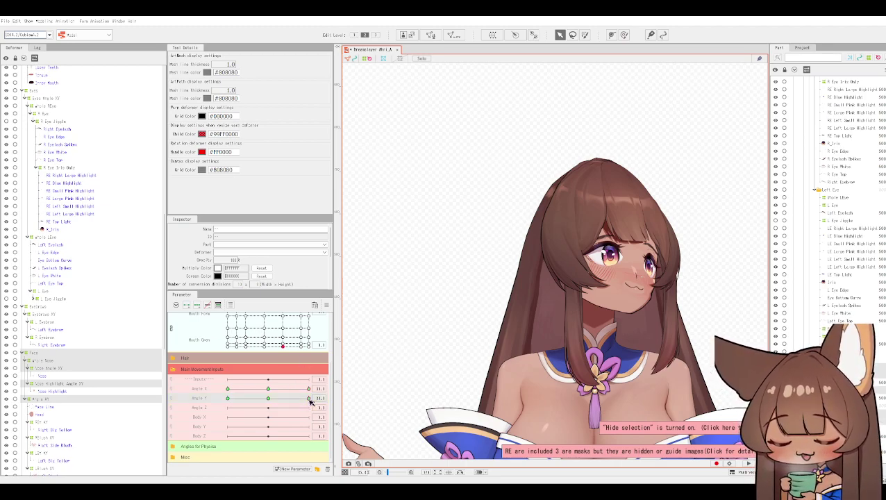
pyautogui.moveTo(301, 401); pyautogui.dragTo(227, 397)
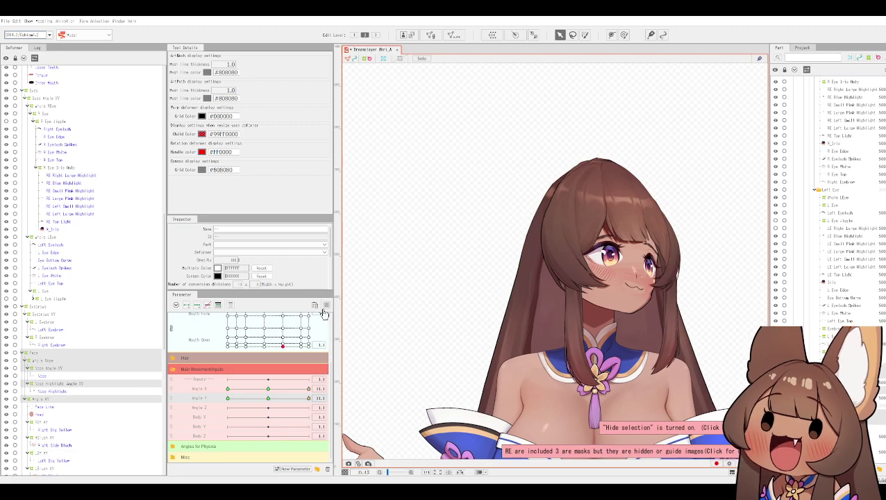
# Reflect the Angle X motion of the selected face and nose deformers and check the result by sweeping Angle X.
pyautogui.click(326, 305)
pyautogui.click(187, 389)
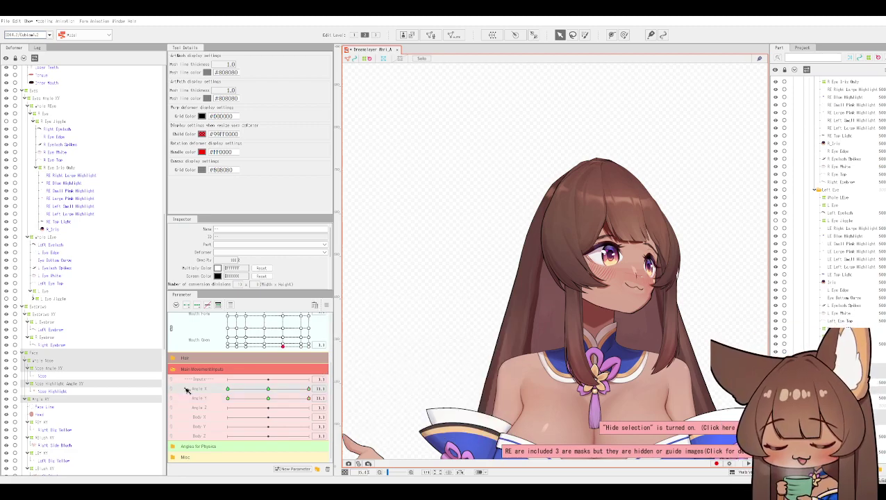
pyautogui.click(334, 305)
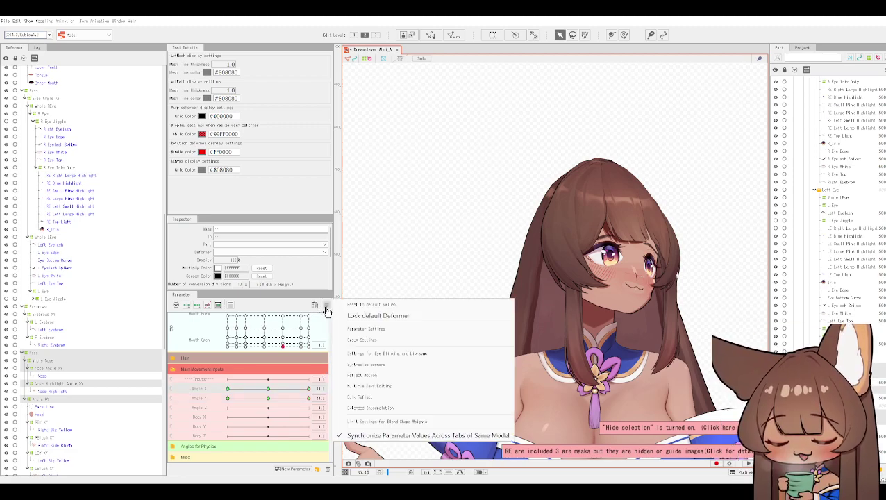
pyautogui.click(376, 381)
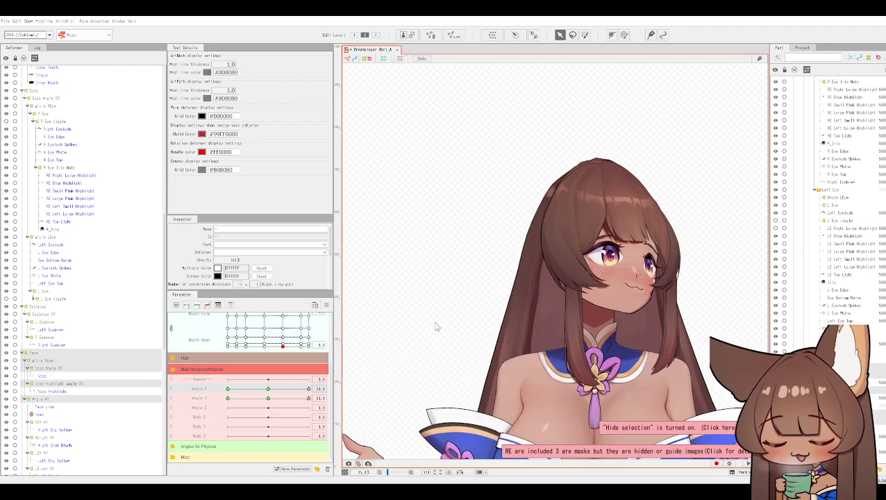
pyautogui.click(311, 392)
pyautogui.moveTo(312, 391); pyautogui.dragTo(195, 377)
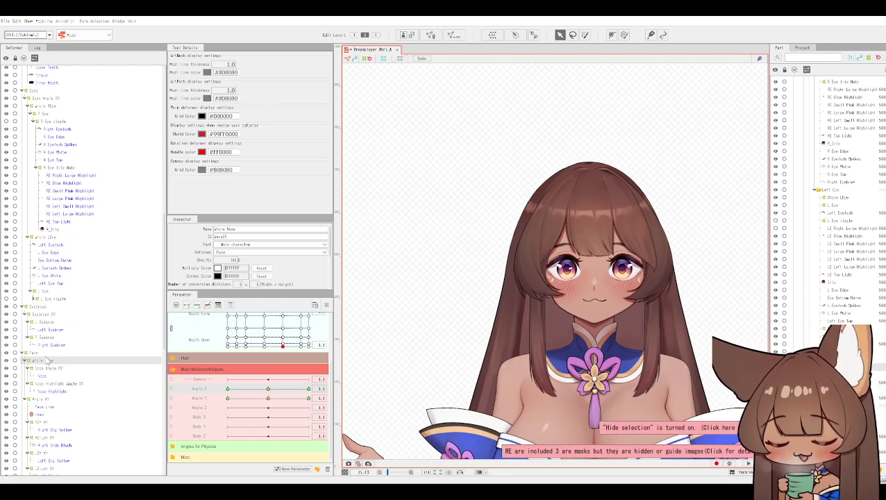
# Select the Nose Angle XY deformer and check the head turn by sweeping Angle X between its extremes with Angle Y at maximum.
pyautogui.press('Up')
pyautogui.click(48, 368)
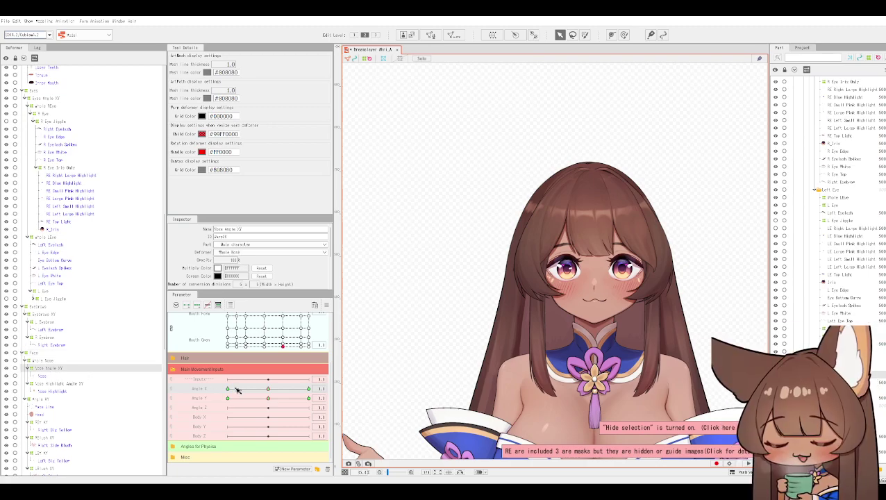
pyautogui.moveTo(269, 393); pyautogui.dragTo(327, 396)
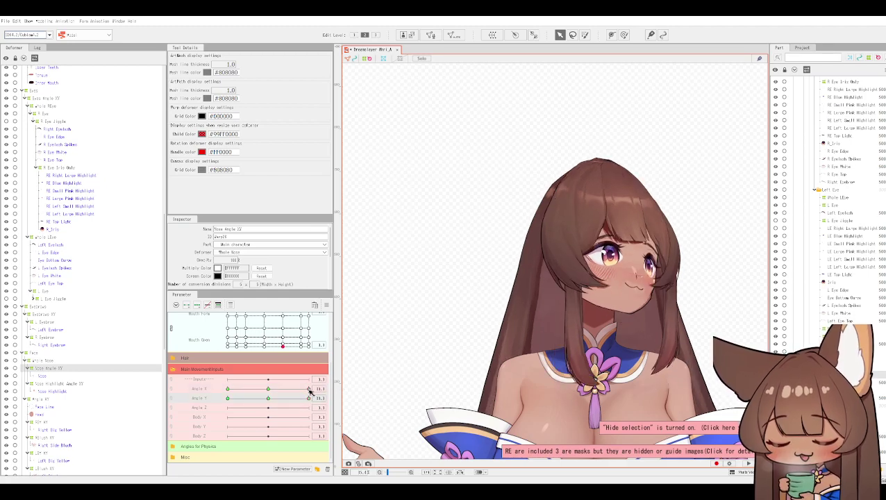
pyautogui.moveTo(285, 391); pyautogui.dragTo(198, 387)
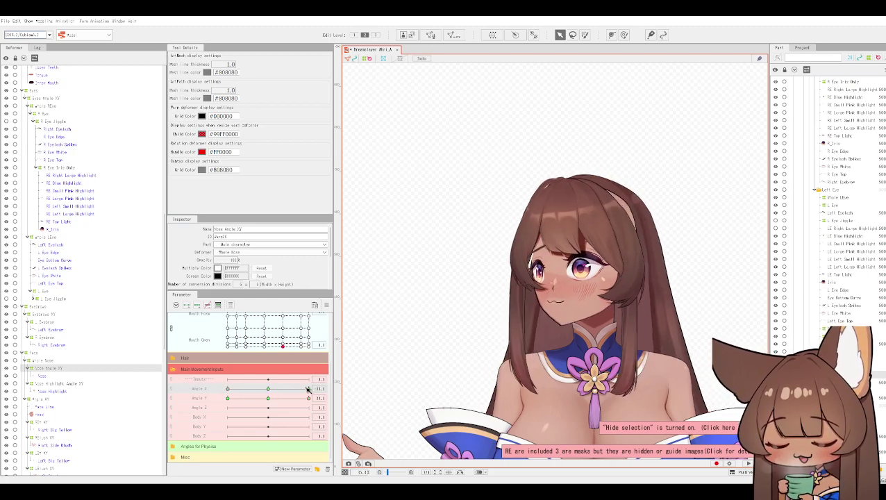
pyautogui.moveTo(338, 383); pyautogui.dragTo(382, 388)
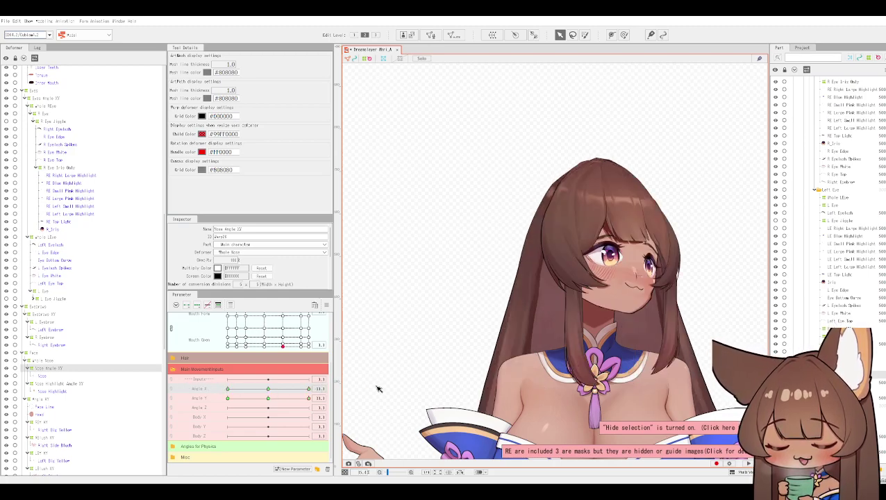
pyautogui.scroll(4, 99, 167)
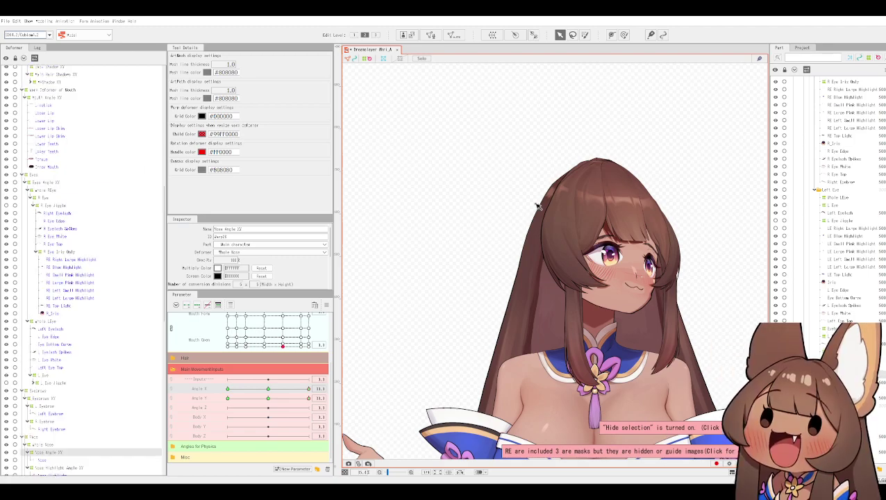
pyautogui.click(45, 21)
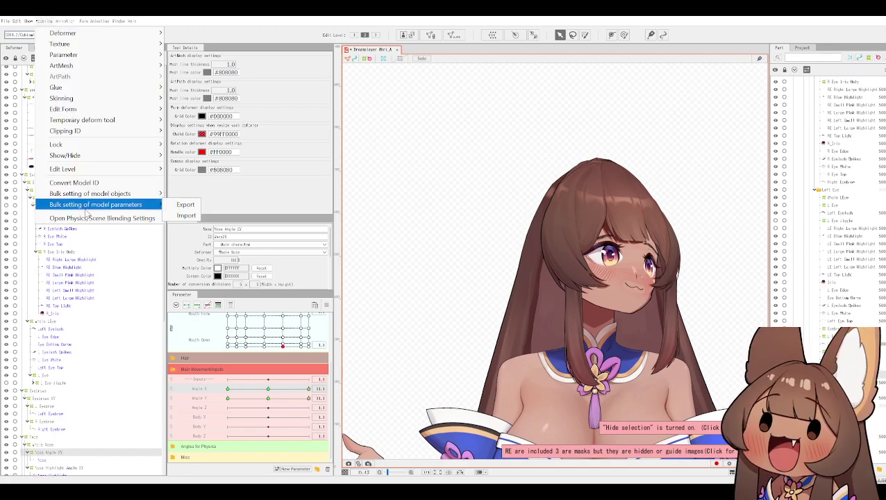
pyautogui.click(387, 244)
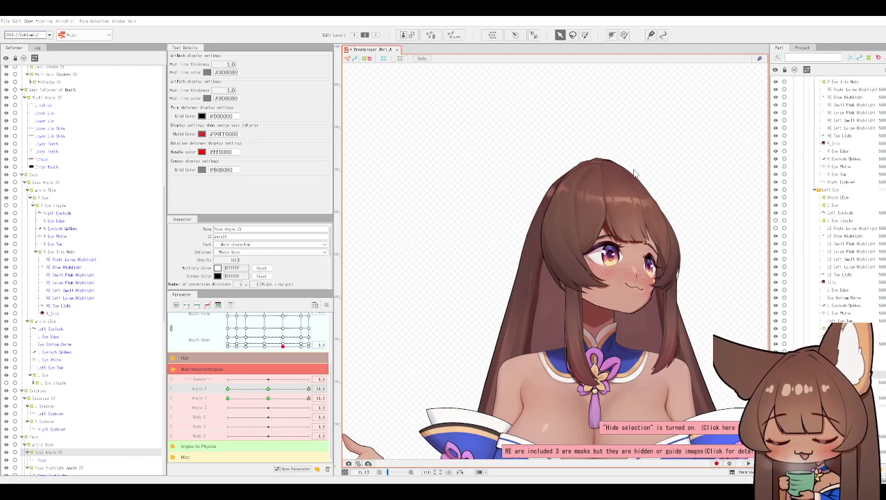
# Make the Ears part folder visible on the main character.
pyautogui.scroll(5, 850, 232)
pyautogui.scroll(5, 840, 221)
pyautogui.scroll(3, 838, 220)
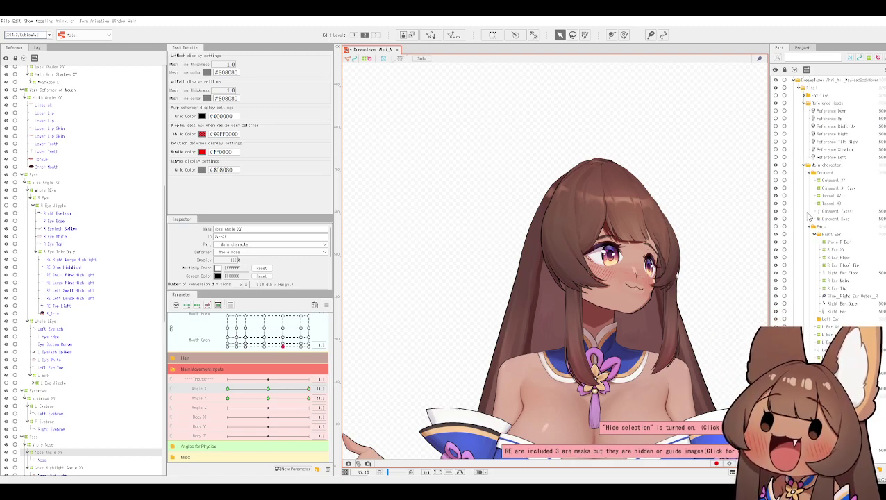
pyautogui.click(775, 227)
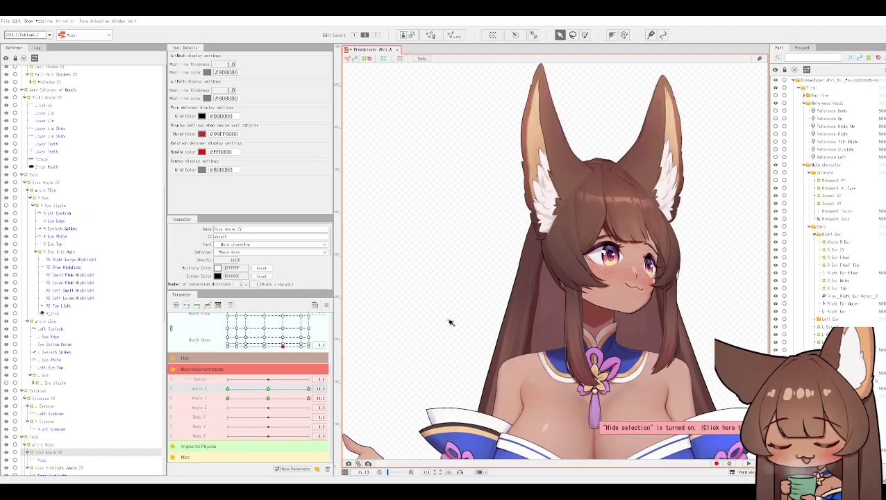
# Select the L Ear XY deformer and reposition the left ear on the head at maximum Angle X and Angle Y.
pyautogui.moveTo(556, 230); pyautogui.dragTo(553, 288)
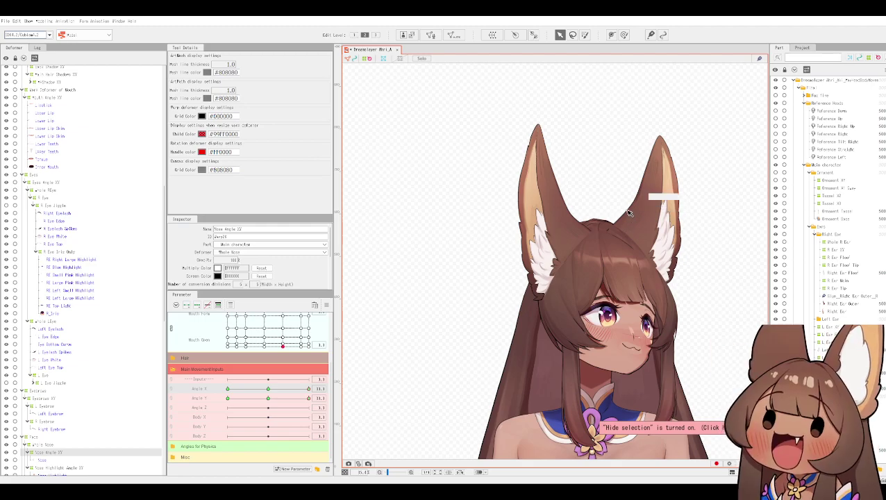
pyautogui.scroll(3, 632, 256)
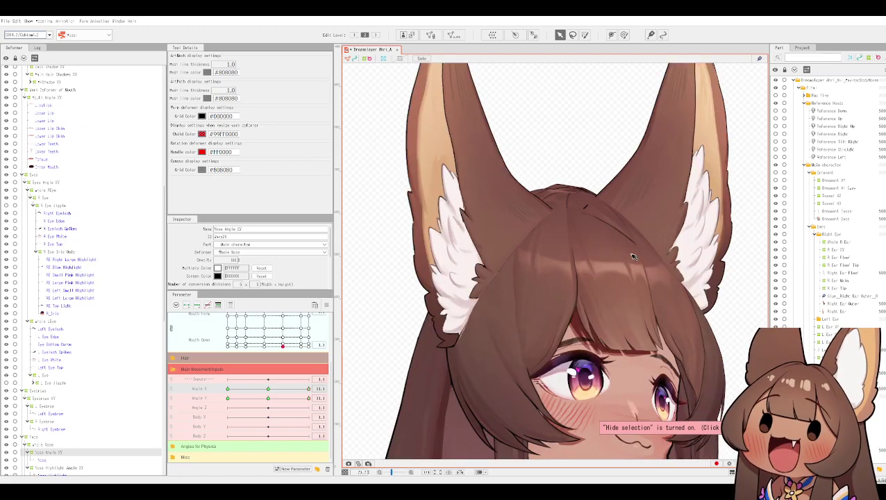
pyautogui.click(609, 220)
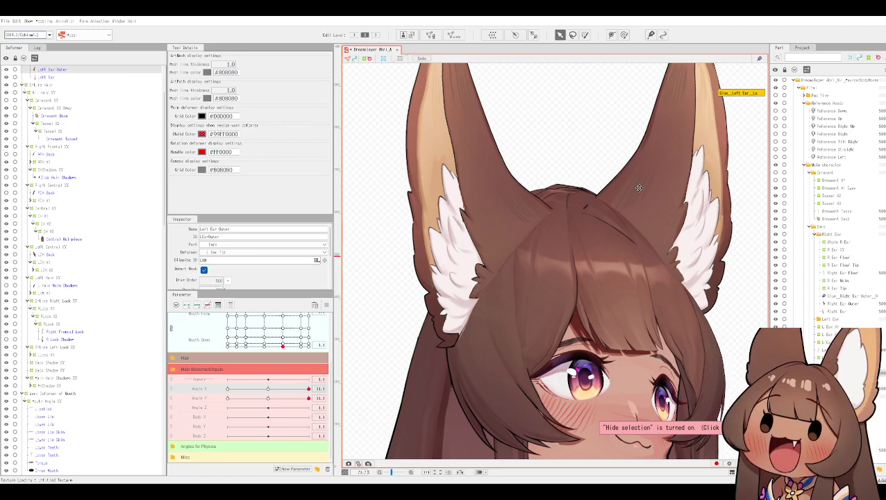
pyautogui.scroll(-1, 638, 188)
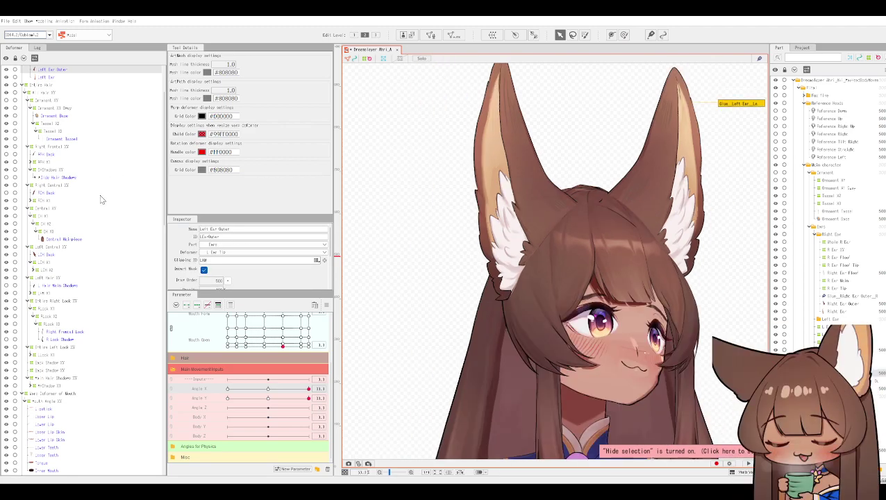
pyautogui.scroll(3, 38, 236)
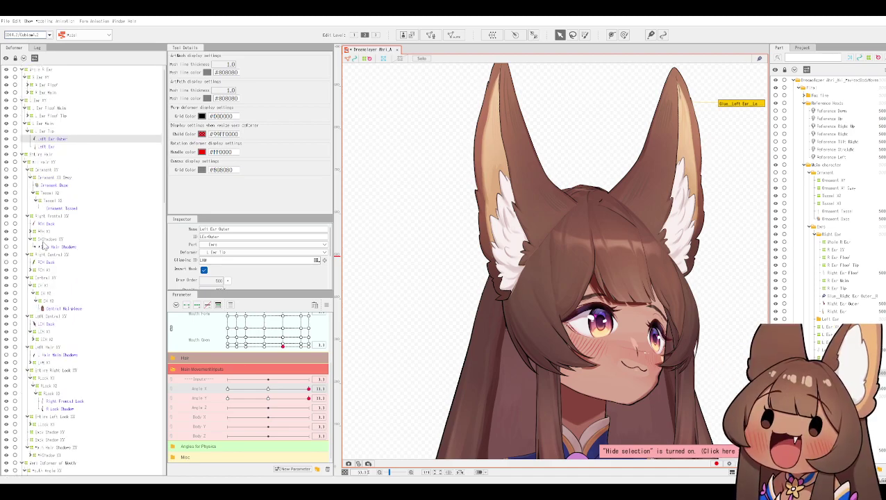
pyautogui.click(43, 101)
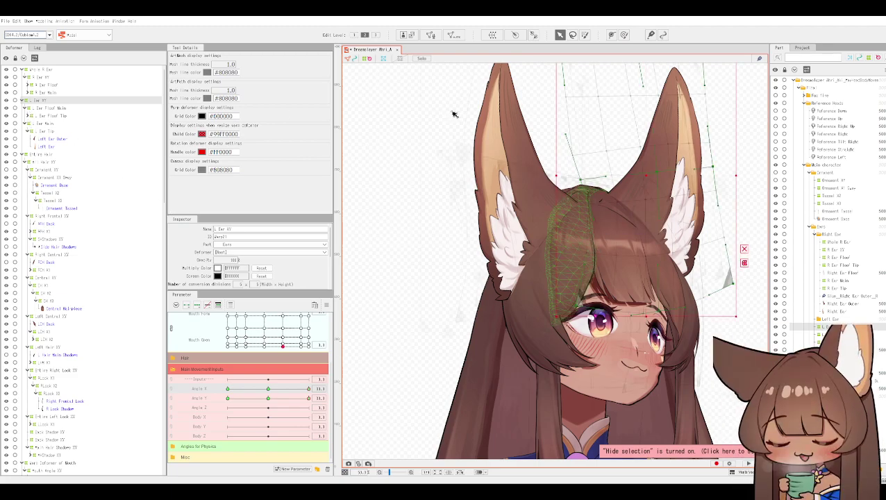
pyautogui.moveTo(656, 186)
pyautogui.mouseDown()
pyautogui.moveTo(657, 209)
pyautogui.moveTo(652, 198)
pyautogui.mouseUp()
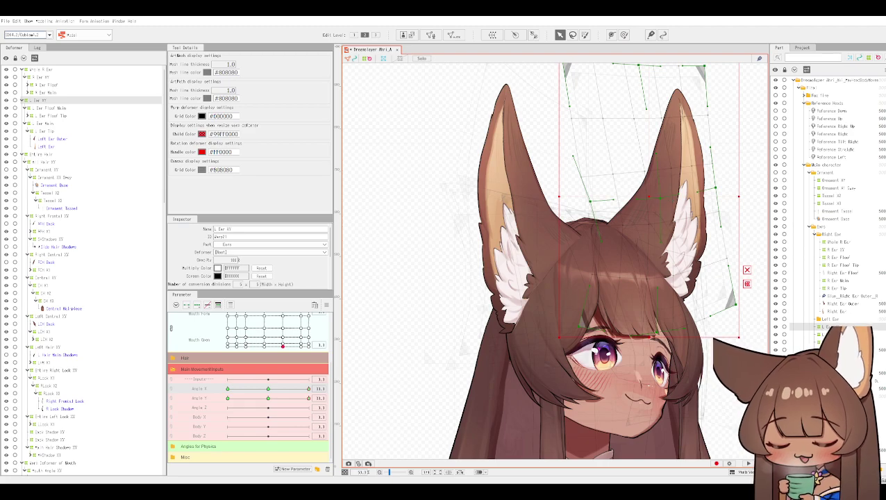
# Raise the R Ear XY deformer at the same corner pose and pull its upper outer control points outward and down.
pyautogui.click(54, 77)
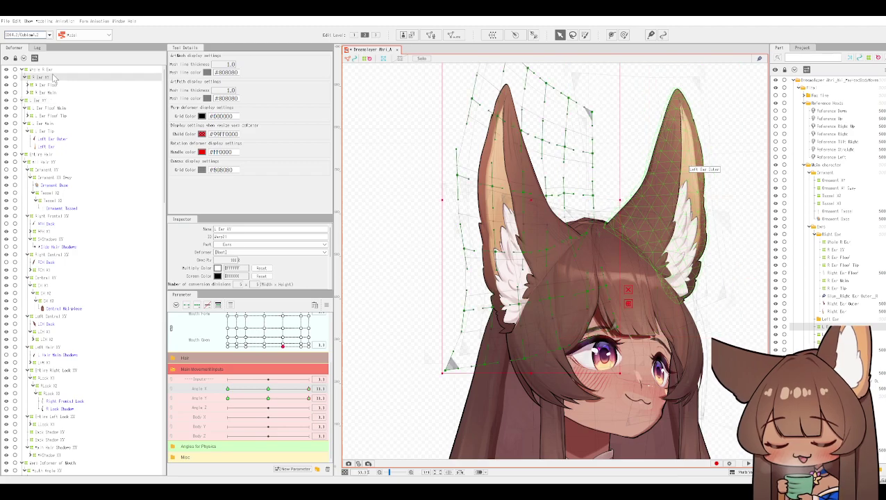
pyautogui.moveTo(534, 202); pyautogui.dragTo(534, 179)
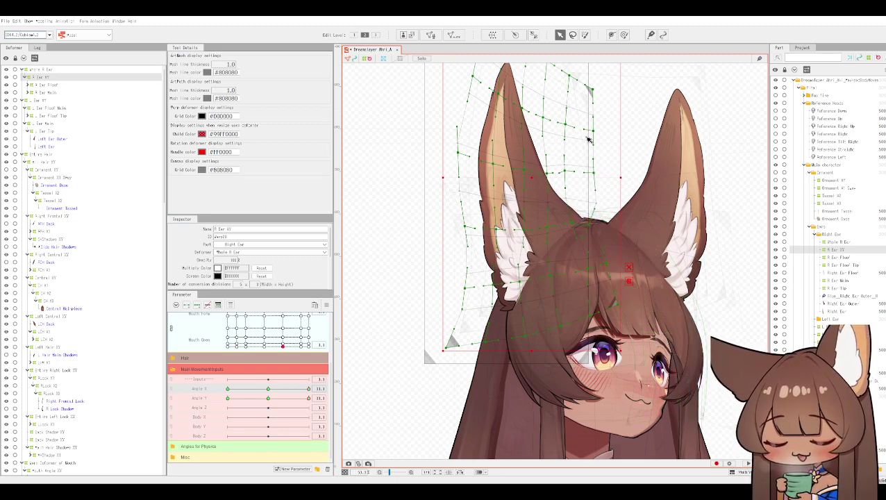
pyautogui.scroll(-4, 617, 157)
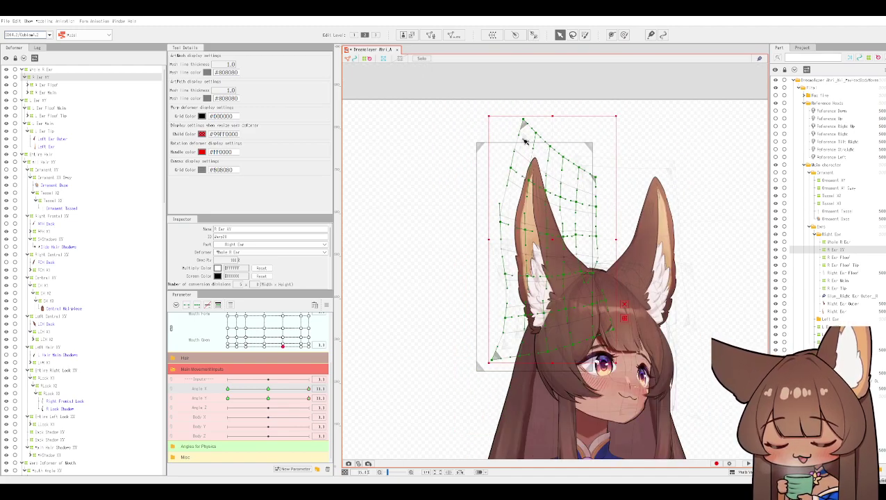
pyautogui.moveTo(526, 123); pyautogui.dragTo(499, 137)
pyautogui.moveTo(517, 170); pyautogui.dragTo(510, 182)
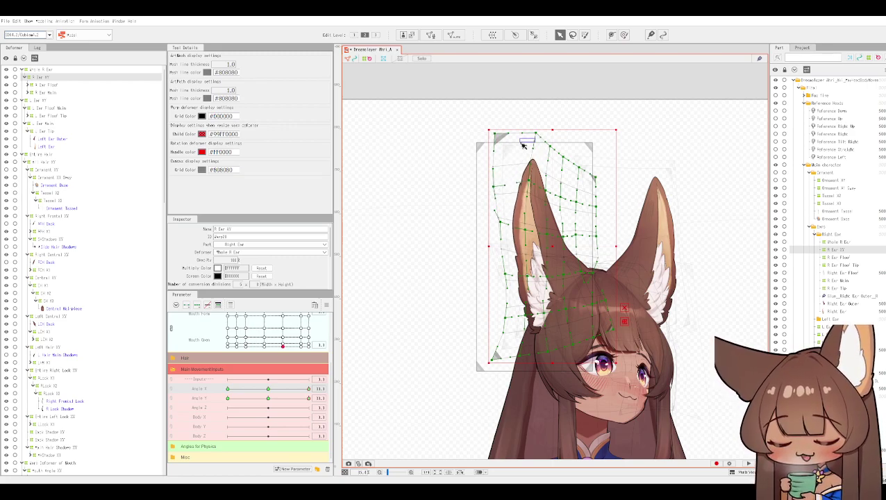
pyautogui.moveTo(537, 133); pyautogui.dragTo(519, 145)
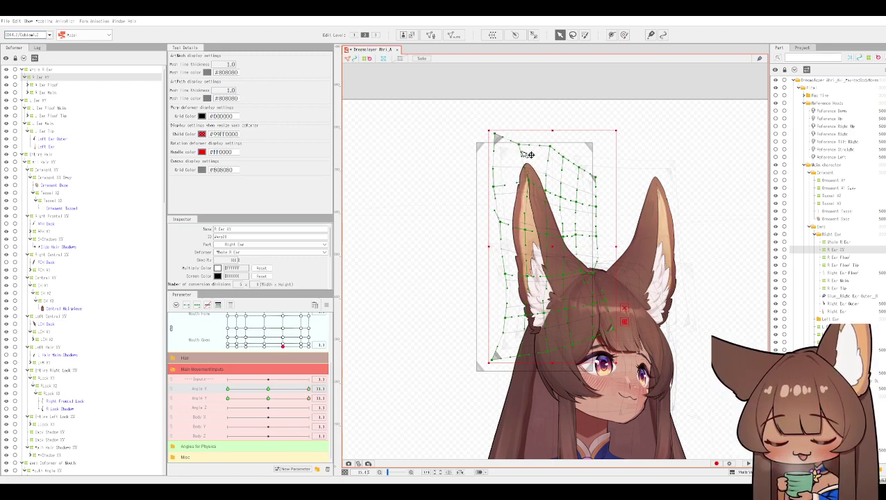
# Refine the R Ear XY warp grid by shifting its upper rows outward and smoothing the ear's inner and outer edges.
pyautogui.moveTo(531, 232)
pyautogui.mouseDown()
pyautogui.moveTo(541, 232)
pyautogui.moveTo(527, 228)
pyautogui.mouseUp()
pyautogui.moveTo(528, 180); pyautogui.dragTo(519, 177)
pyautogui.moveTo(494, 136); pyautogui.dragTo(485, 139)
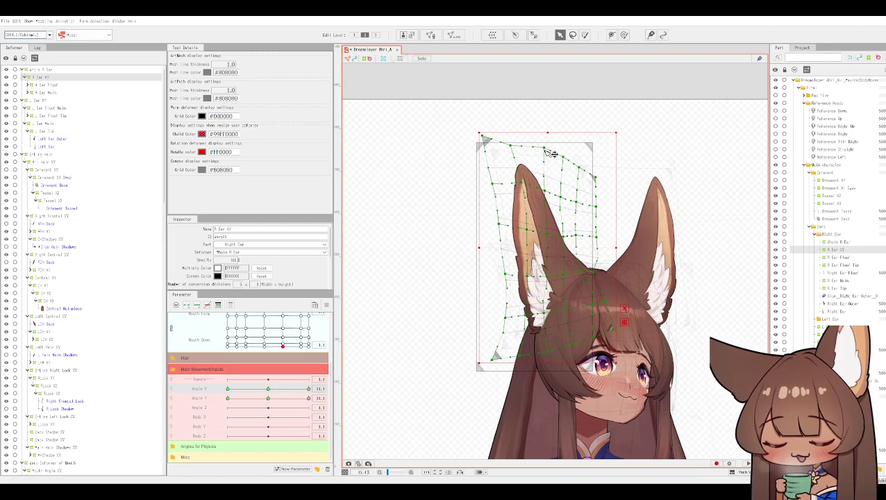
pyautogui.moveTo(547, 152); pyautogui.dragTo(593, 178)
pyautogui.moveTo(500, 187)
pyautogui.mouseDown()
pyautogui.moveTo(486, 184)
pyautogui.moveTo(553, 196)
pyautogui.mouseUp()
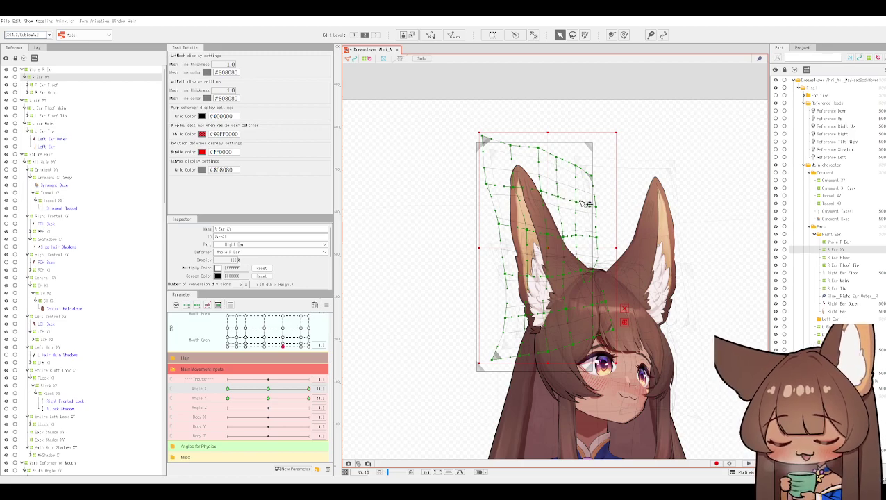
pyautogui.moveTo(504, 227)
pyautogui.mouseDown()
pyautogui.moveTo(494, 223)
pyautogui.moveTo(529, 223)
pyautogui.moveTo(529, 233)
pyautogui.mouseUp()
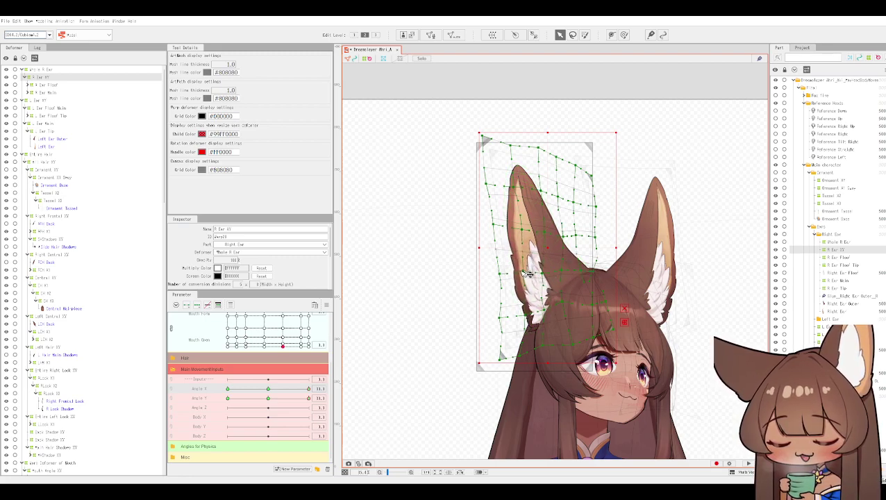
# Select the R Ear Tip deformer through the right ear mesh and look over the Physics/Scene Blending settings.
pyautogui.click(524, 232)
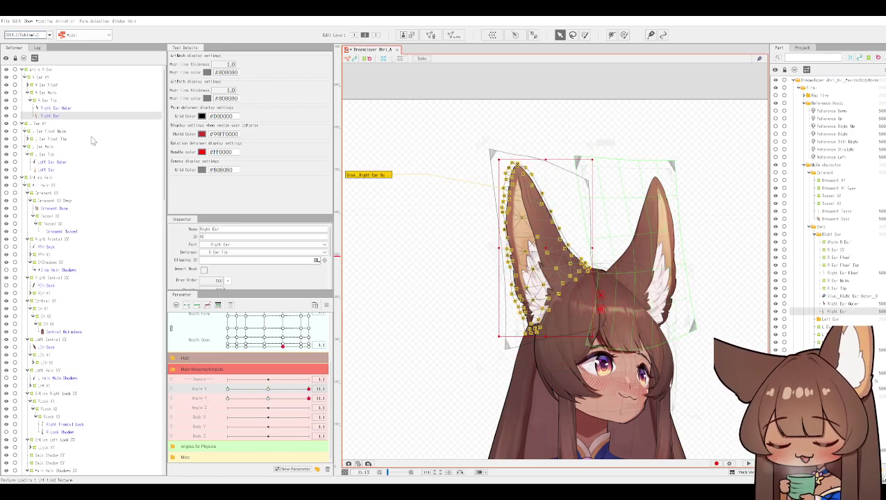
pyautogui.click(48, 101)
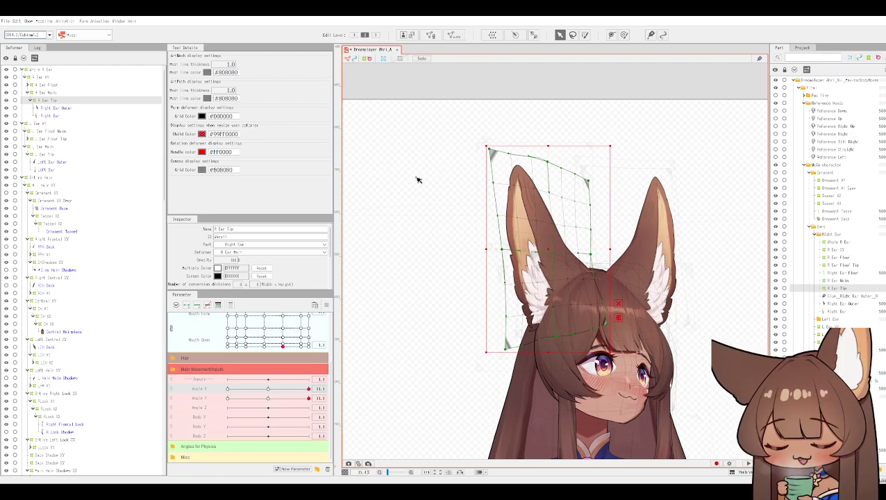
pyautogui.click(44, 21)
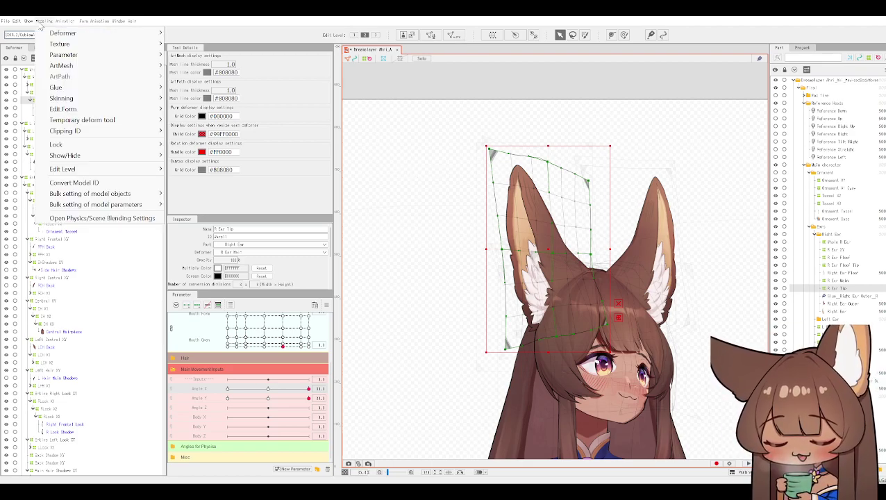
pyautogui.click(148, 219)
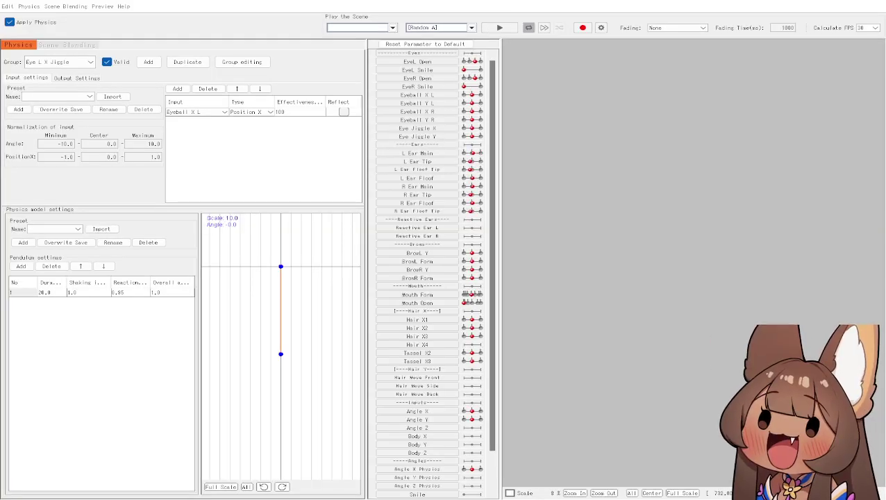
pyautogui.scroll(2, 770, 222)
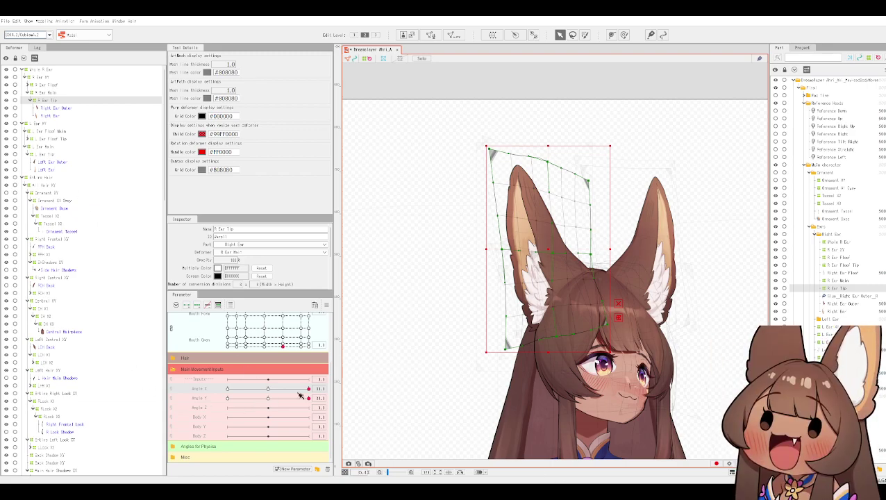
# Inspect the R Ear Main and R Ear Floof deformers, select R Ear XY, and set Angle X exactly to its centre.
pyautogui.click(268, 388)
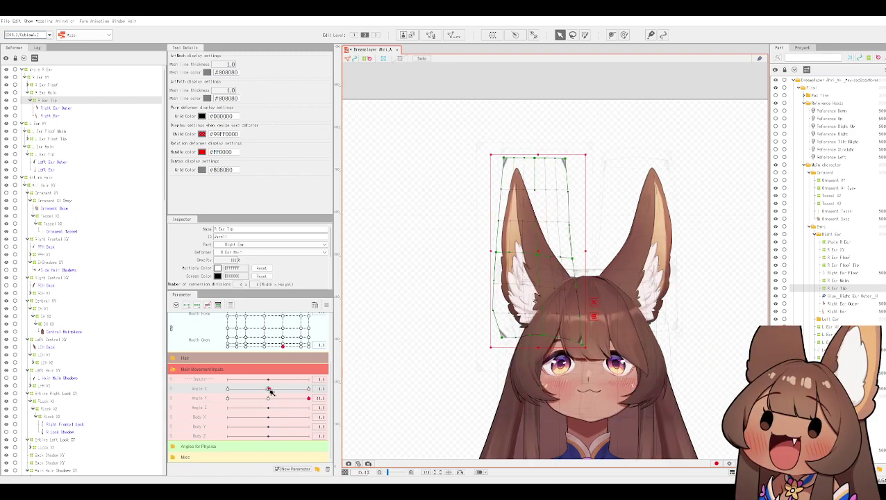
pyautogui.click(50, 93)
pyautogui.click(50, 85)
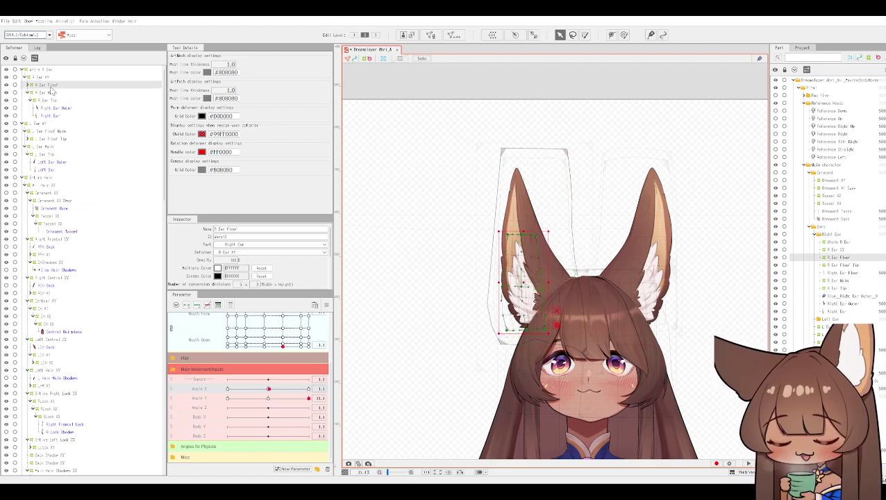
pyautogui.click(52, 77)
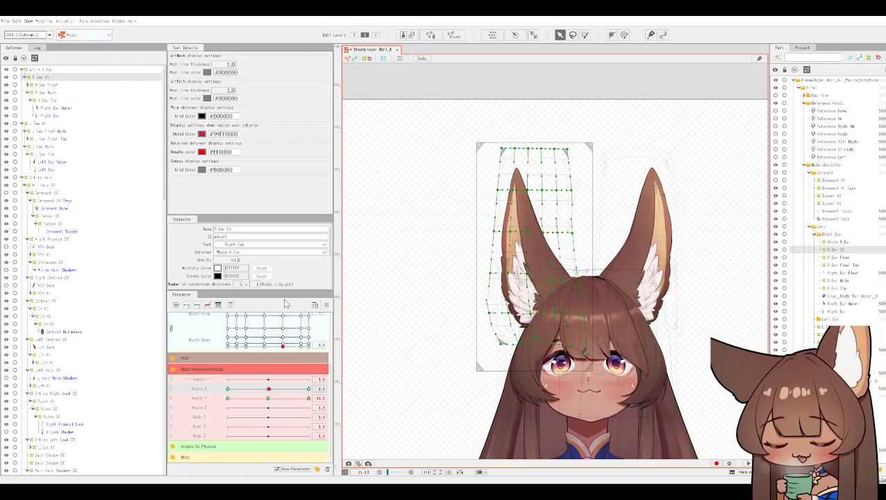
pyautogui.click(268, 389)
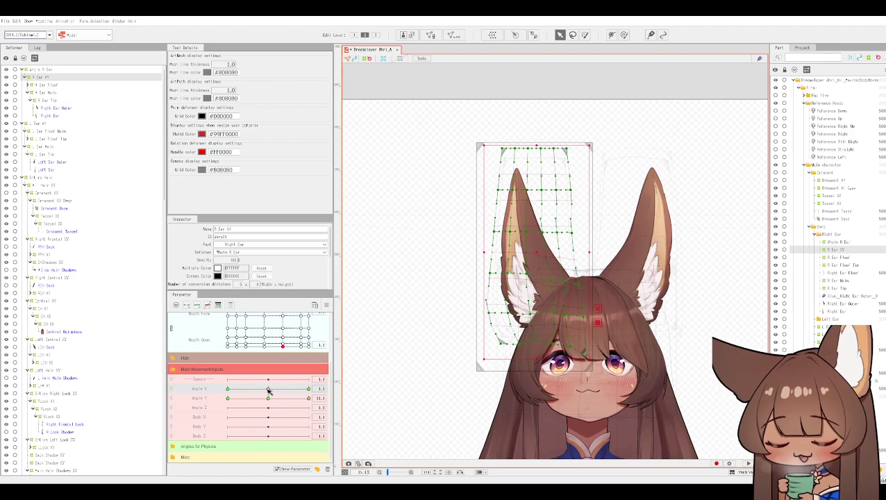
pyautogui.click(320, 388)
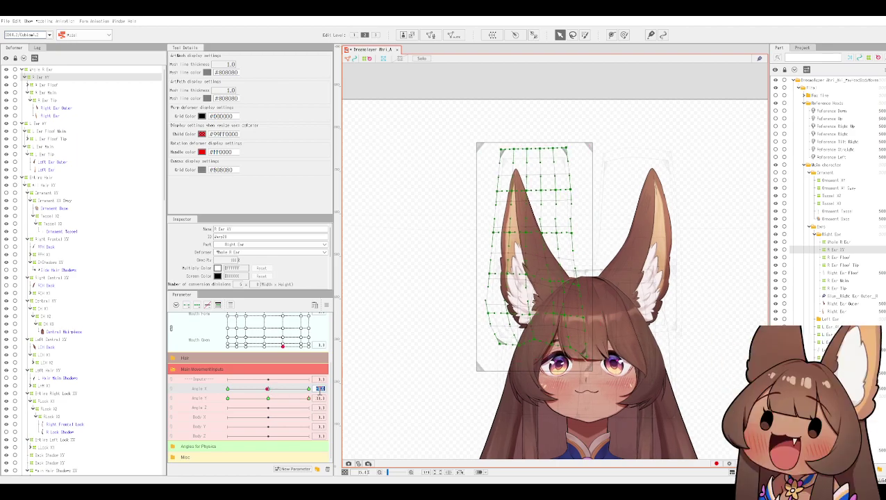
pyautogui.press('Return')
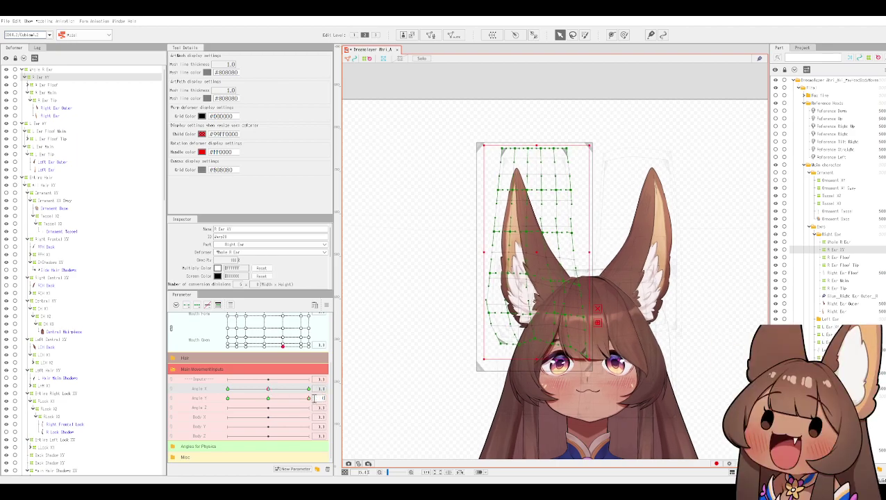
# Return Angle Y to its centre and preview the ear motion with head turns in the Physics/Scene Blending Settings.
pyautogui.click(309, 398)
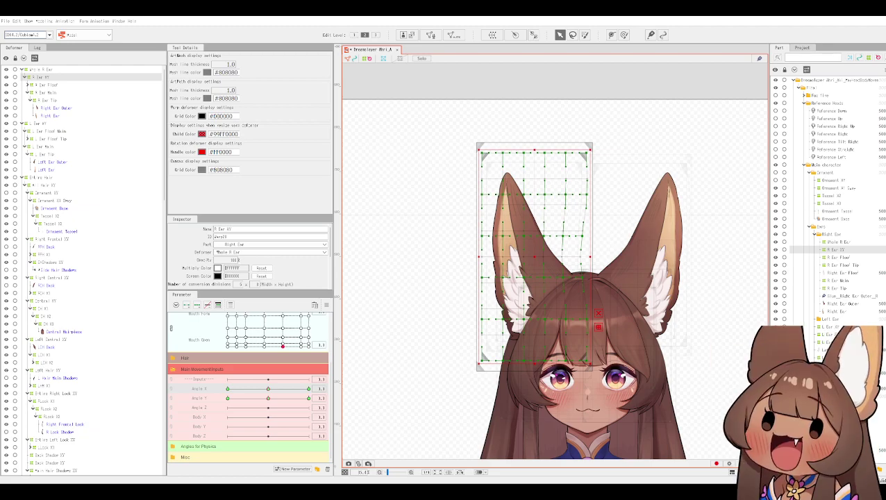
pyautogui.click(42, 22)
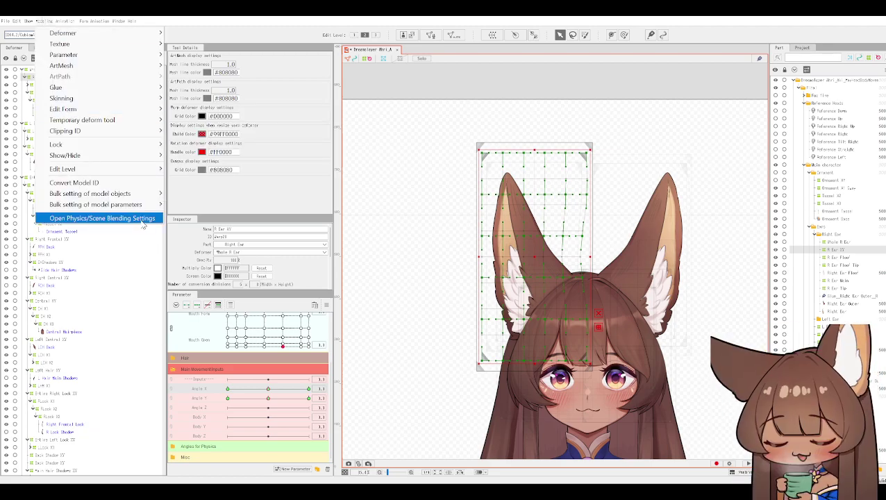
pyautogui.click(582, 158)
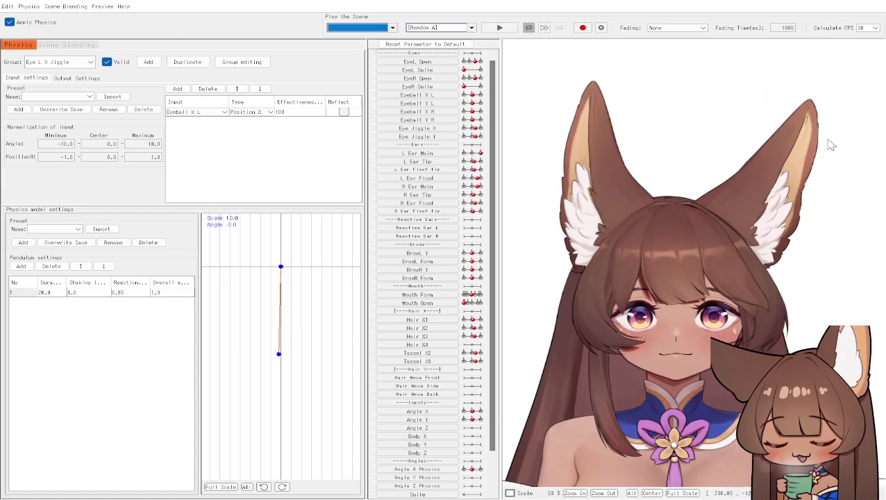
pyautogui.scroll(-4, 697, 170)
pyautogui.moveTo(696, 168); pyautogui.dragTo(835, 122)
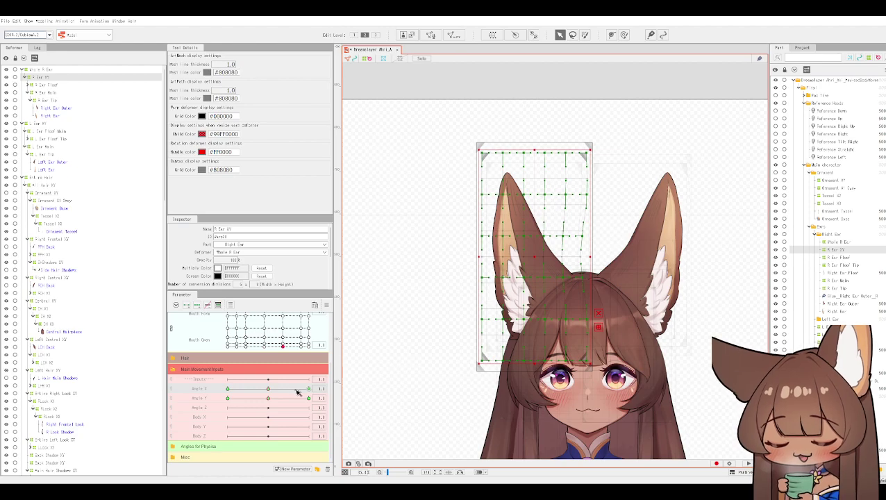
# Raise Angle X to its maximum and check the Head mesh against the Main Hair Shadows XY deformer in the corner pose.
pyautogui.moveTo(297, 393); pyautogui.dragTo(332, 388)
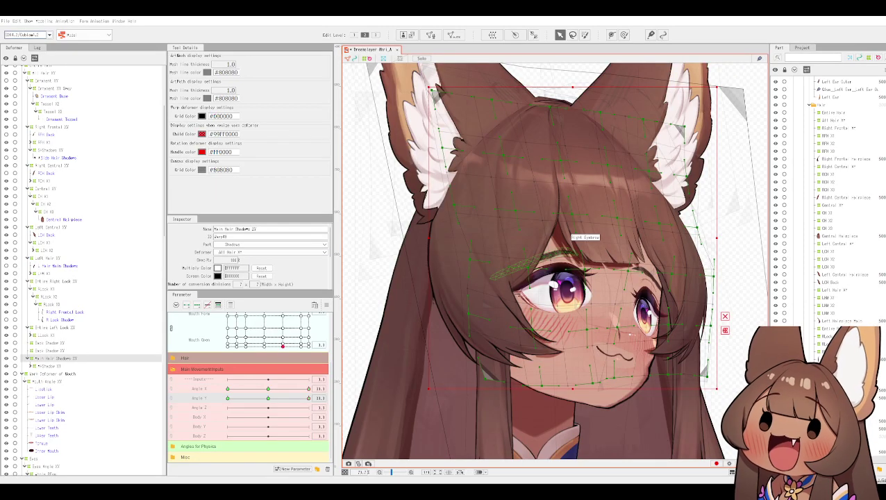
pyautogui.click(567, 371)
pyautogui.click(568, 371)
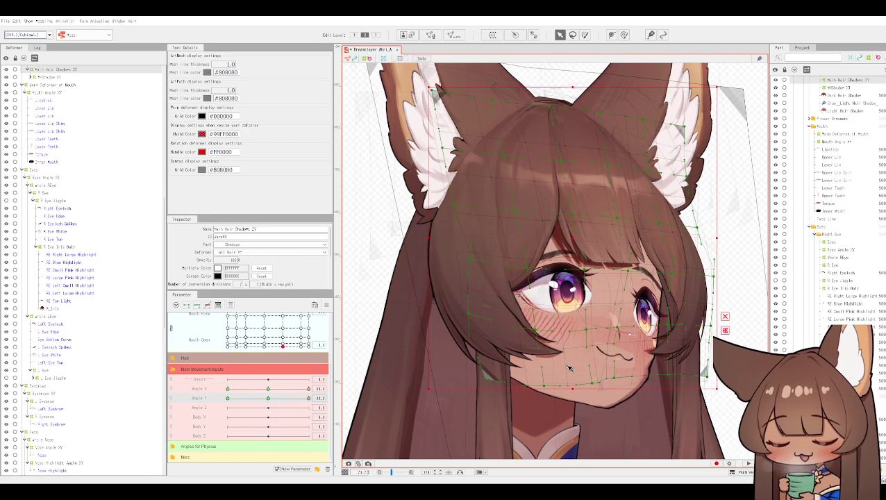
pyautogui.click(671, 405)
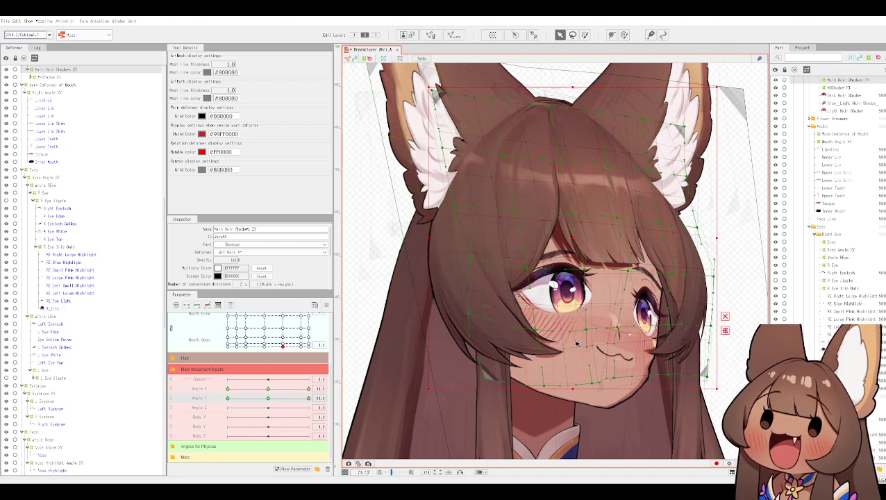
pyautogui.click(575, 343)
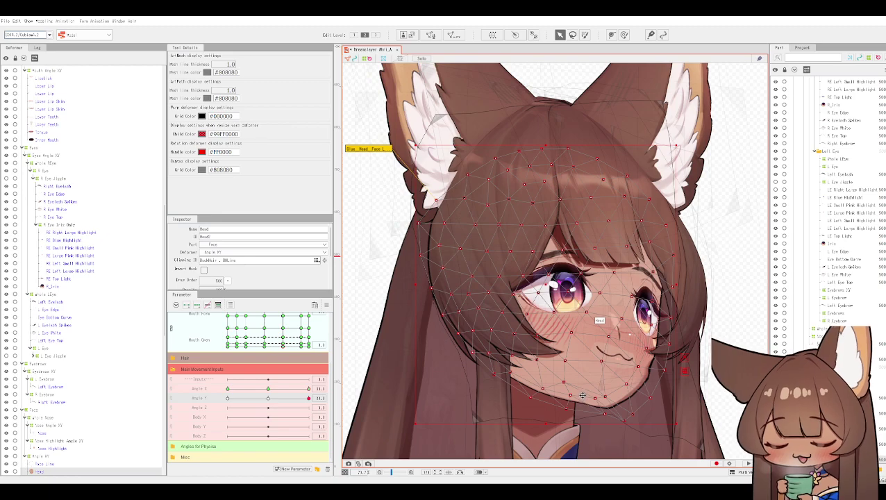
pyautogui.click(382, 247)
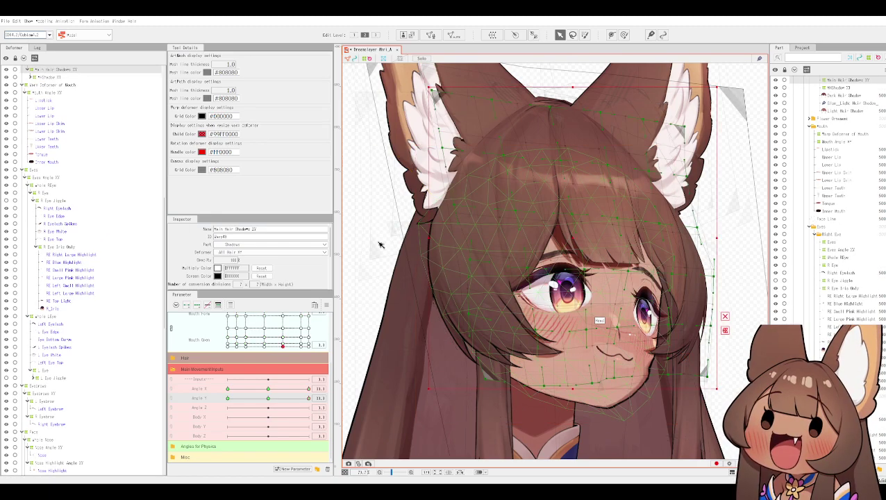
# Open the Physics/Scene Blending Settings and repeatedly swing the head toward the upper corner to examine the face, hair shadow and ear motion.
pyautogui.click(48, 20)
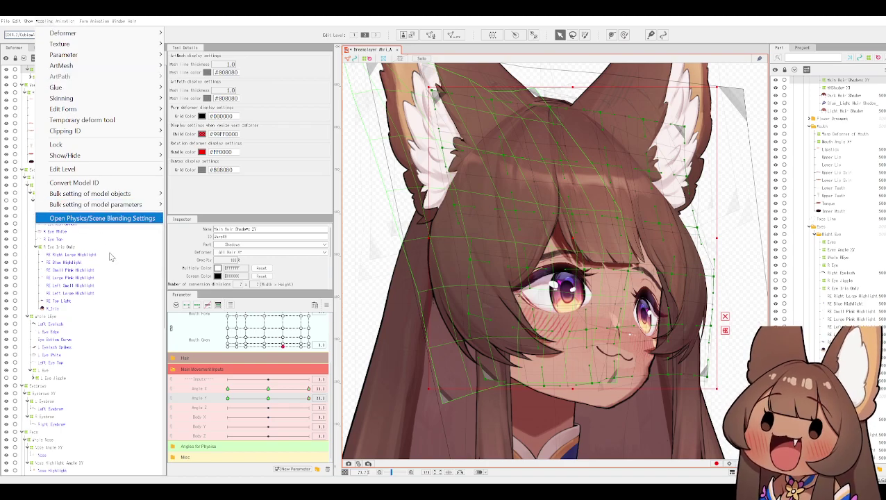
pyautogui.click(102, 218)
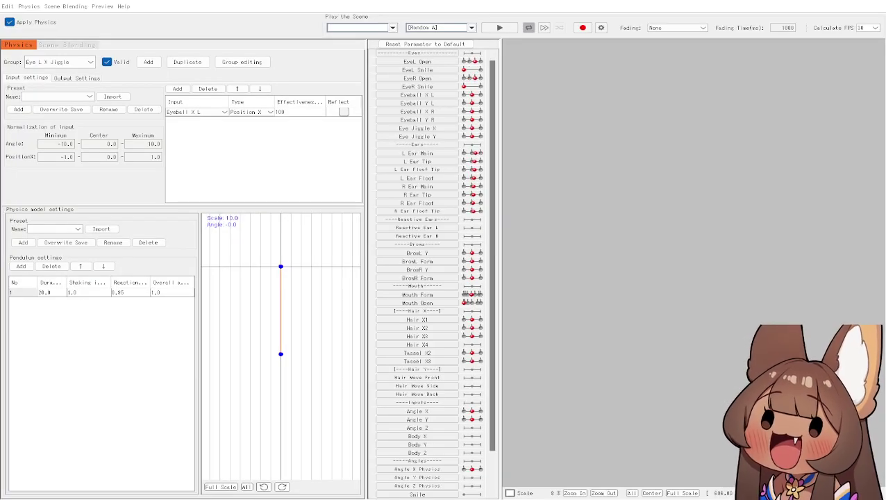
pyautogui.scroll(5, 693, 264)
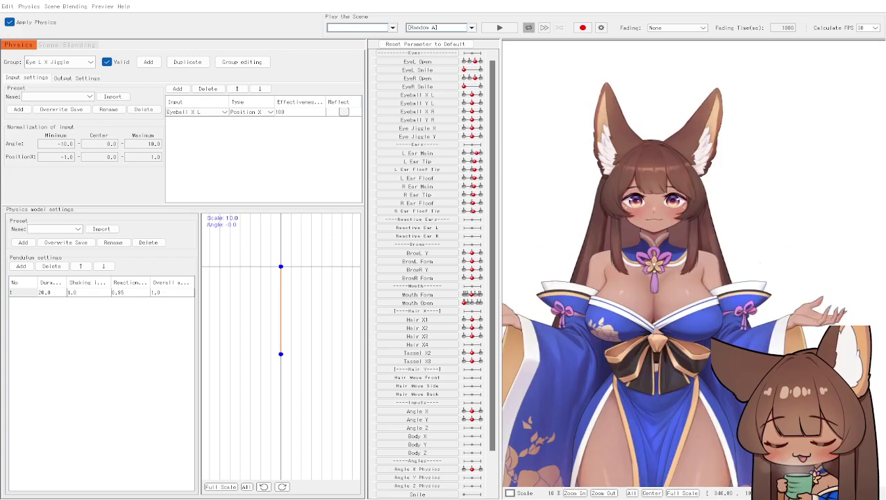
pyautogui.moveTo(822, 103); pyautogui.dragTo(689, 174)
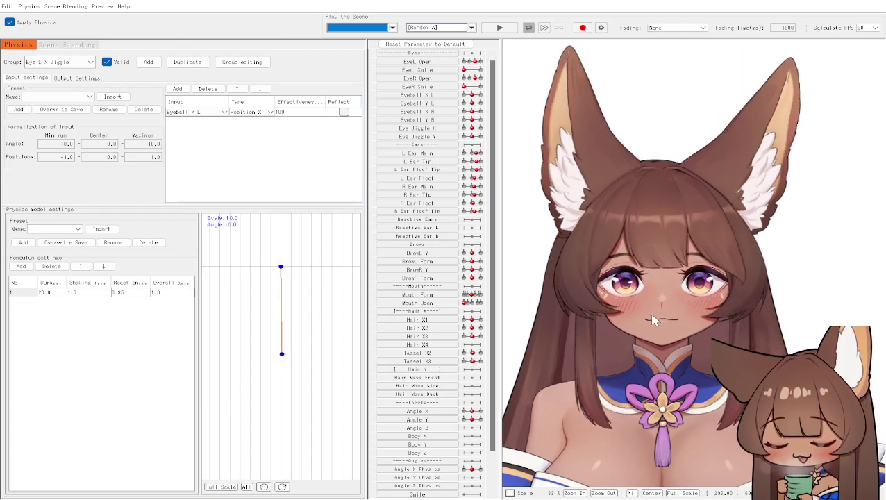
pyautogui.moveTo(758, 201); pyautogui.dragTo(814, 124)
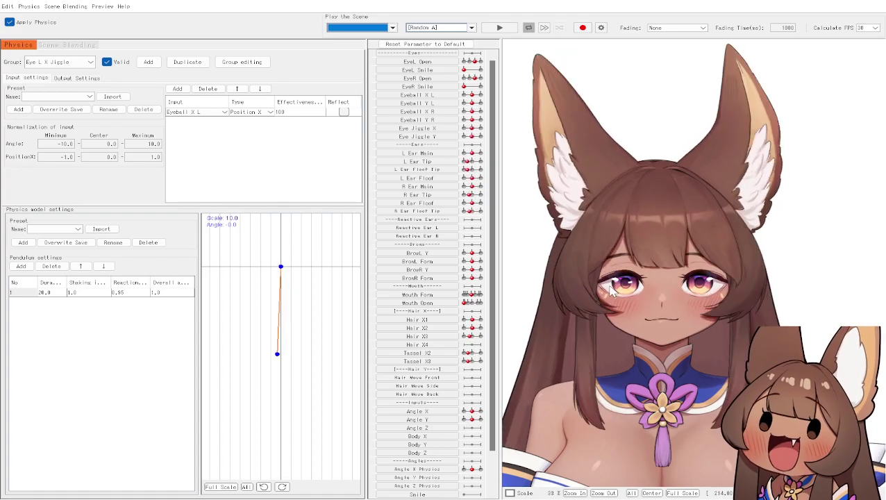
pyautogui.moveTo(800, 239); pyautogui.dragTo(882, 87)
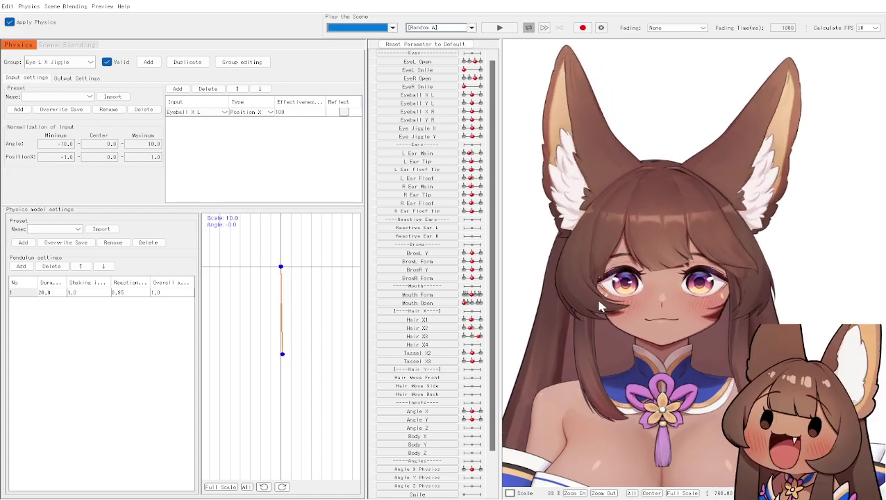
pyautogui.moveTo(798, 174); pyautogui.dragTo(822, 121)
pyautogui.moveTo(638, 317); pyautogui.dragTo(832, 111)
pyautogui.moveTo(667, 274); pyautogui.dragTo(868, 92)
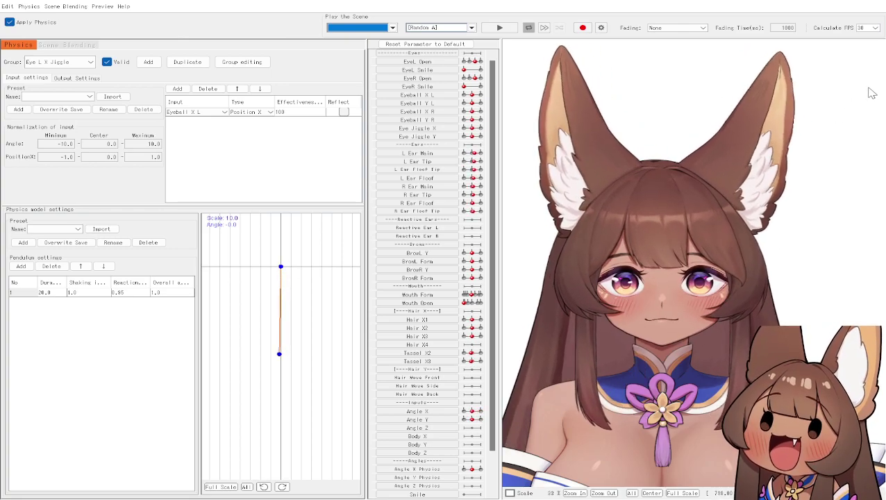
pyautogui.moveTo(672, 221); pyautogui.dragTo(787, 108)
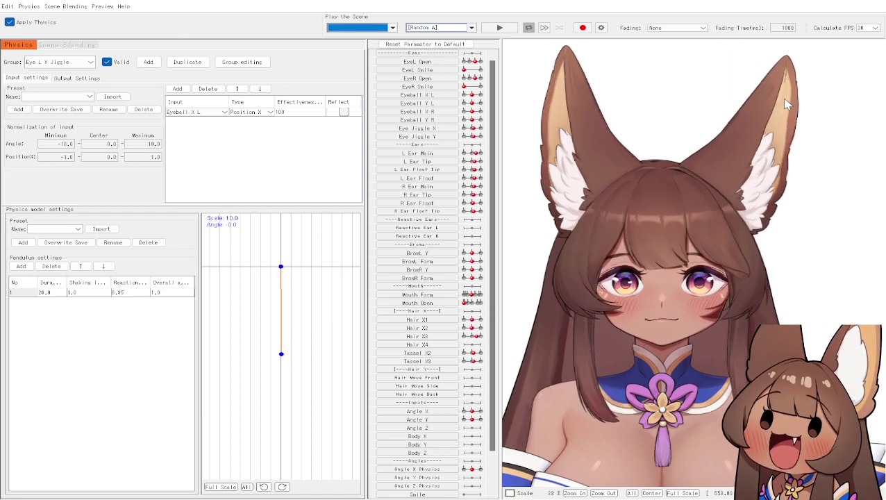
pyautogui.moveTo(786, 240); pyautogui.dragTo(836, 73)
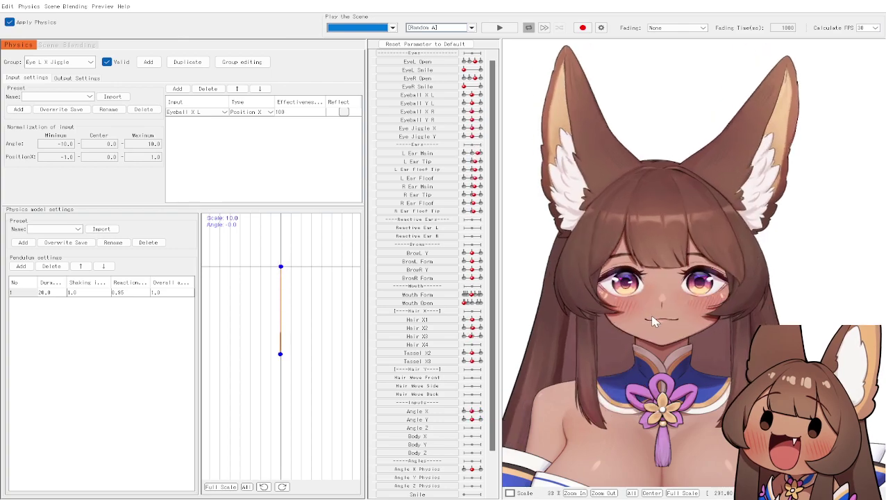
pyautogui.moveTo(748, 119); pyautogui.dragTo(814, 119)
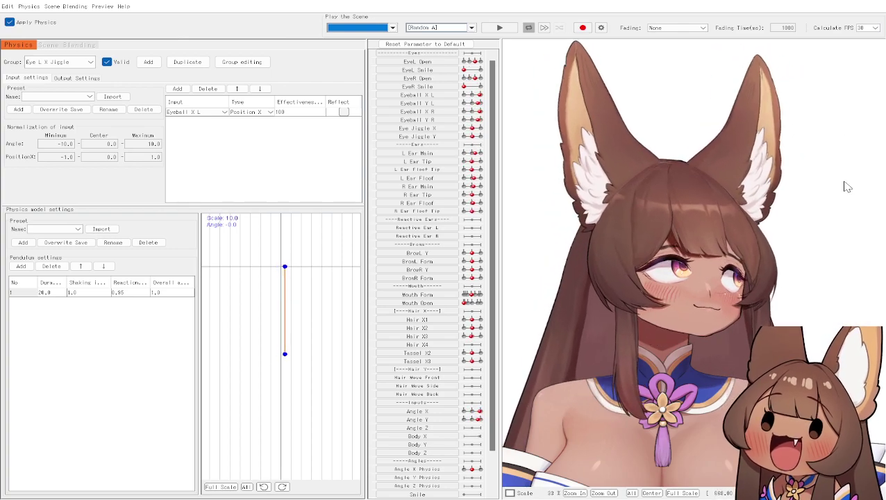
pyautogui.moveTo(664, 145); pyautogui.dragTo(634, 312)
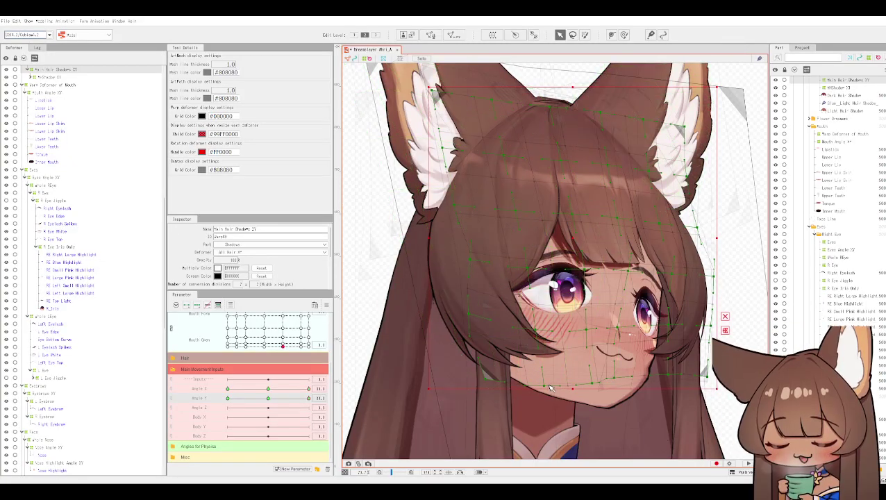
# Isolate the Main Hair Shadows XY deformer with Solo and extend its lower-left control points outward beside the cheek.
pyautogui.scroll(3, 550, 387)
pyautogui.scroll(2, 524, 350)
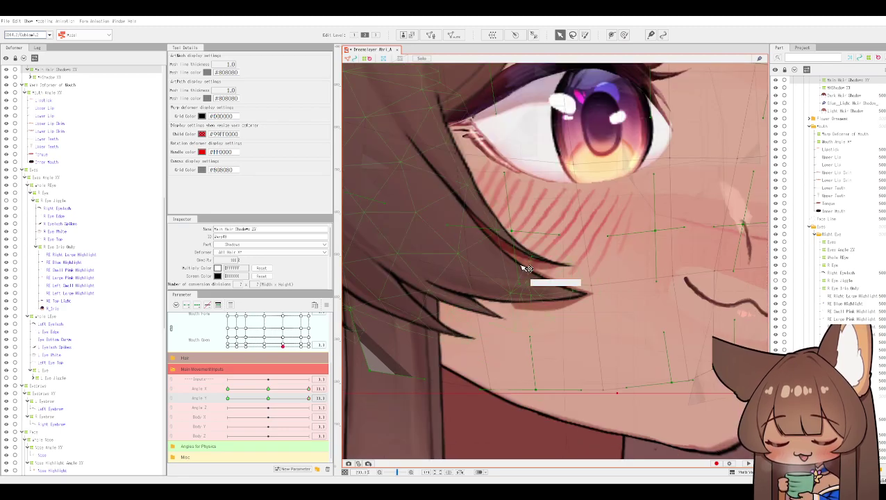
pyautogui.scroll(-3, 512, 250)
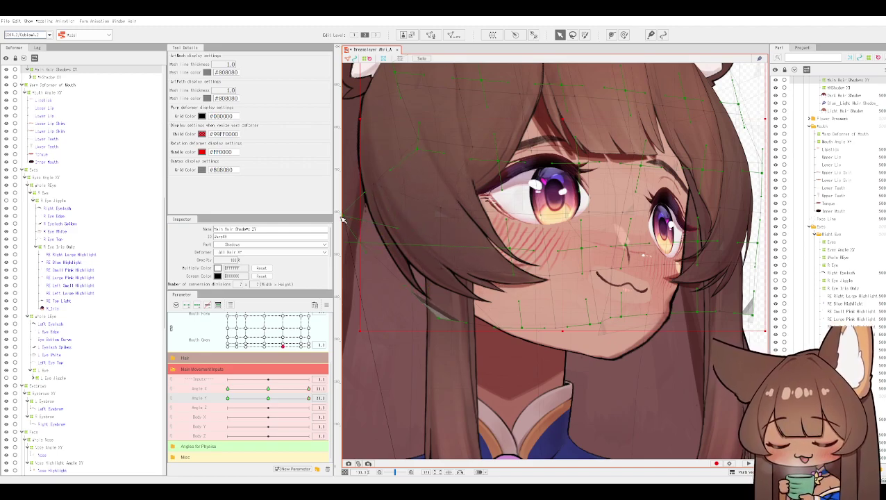
pyautogui.scroll(-3, 356, 245)
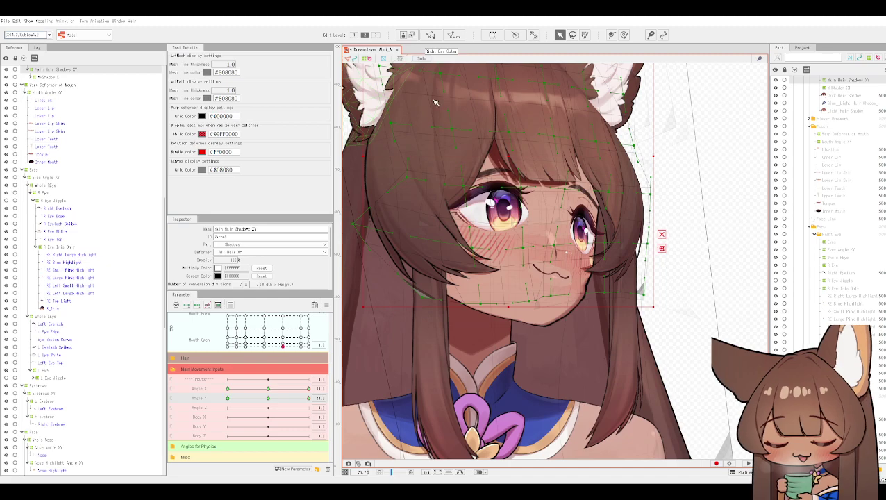
pyautogui.click(422, 58)
pyautogui.moveTo(462, 159); pyautogui.dragTo(513, 230)
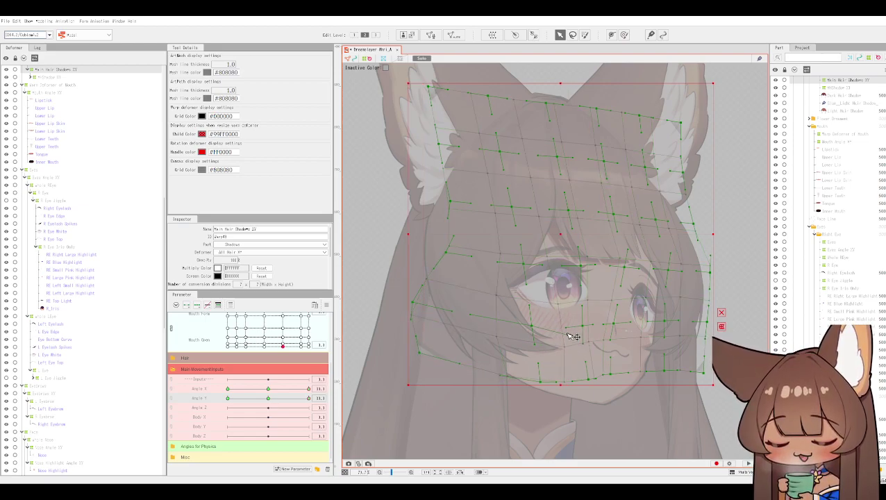
pyautogui.click(422, 60)
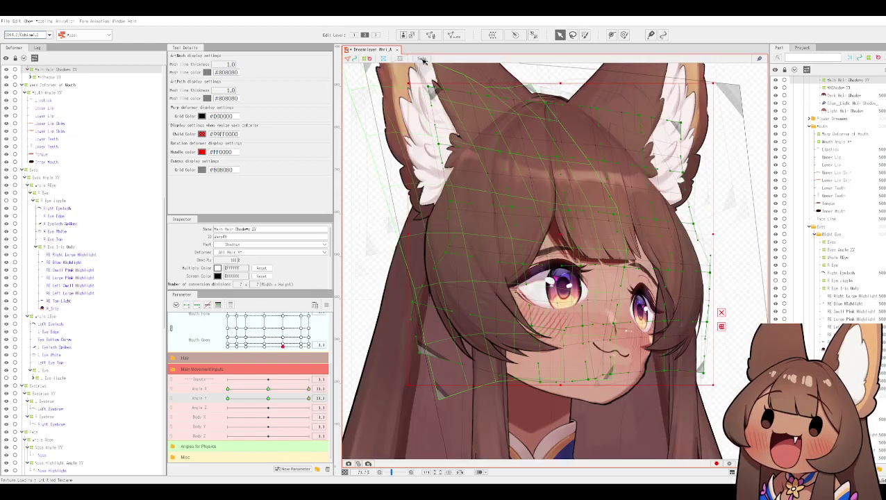
# Preview the adjusted hair shadow by turning the head in the physics settings, then fit the whole model in view.
pyautogui.click(49, 21)
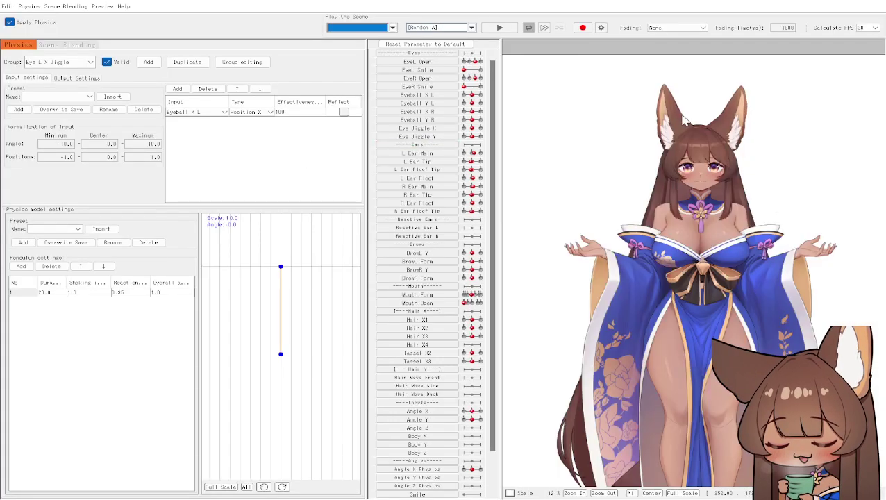
pyautogui.scroll(5, 683, 117)
pyautogui.scroll(-1, 737, 258)
pyautogui.moveTo(737, 258); pyautogui.dragTo(837, 179)
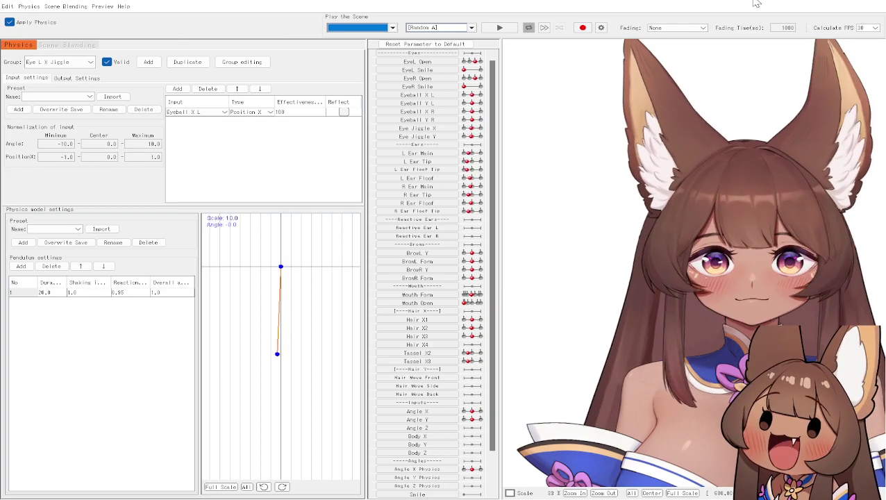
pyautogui.scroll(-2, 781, 208)
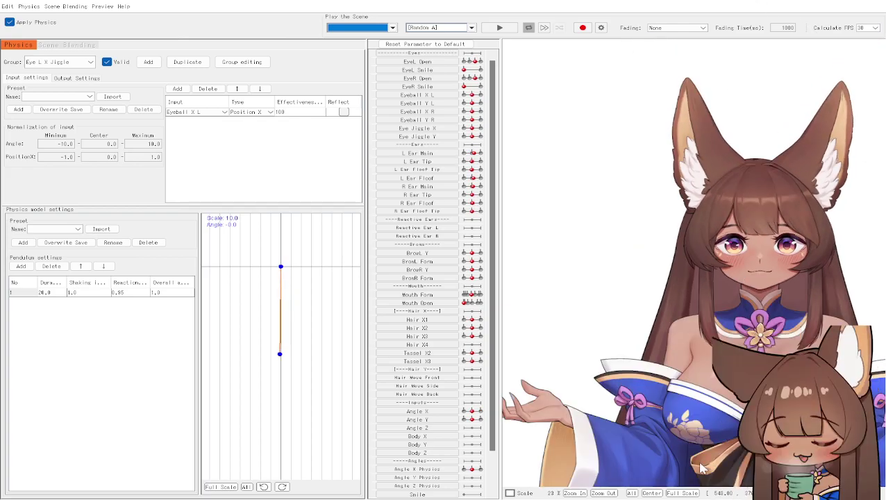
pyautogui.click(631, 493)
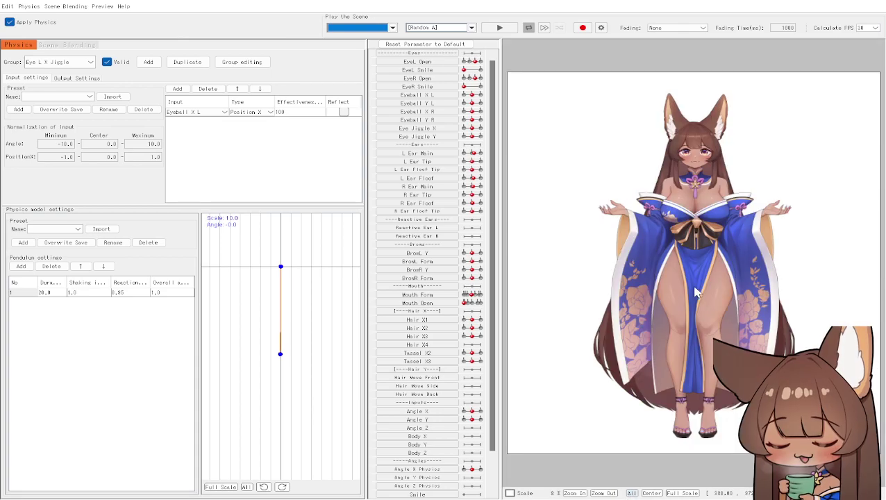
pyautogui.scroll(3, 715, 93)
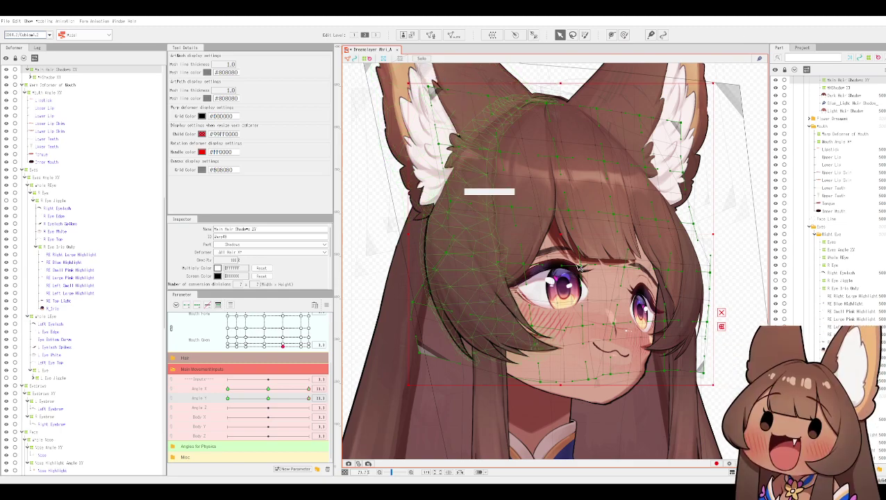
# Return Angle X and Angle Y to centre and examine the faint pink blur on the empty canvas beside the character.
pyautogui.scroll(-4, 578, 271)
pyautogui.scroll(-4, 576, 252)
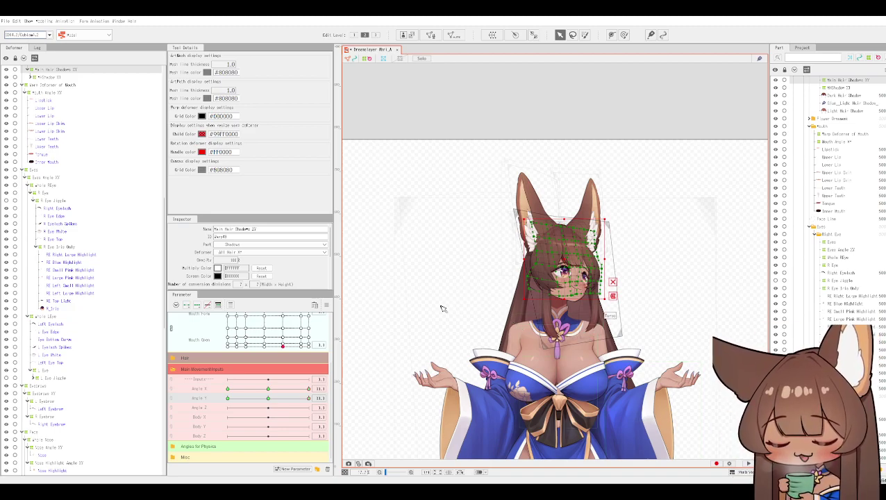
pyautogui.hotkey('ctrl', '+')
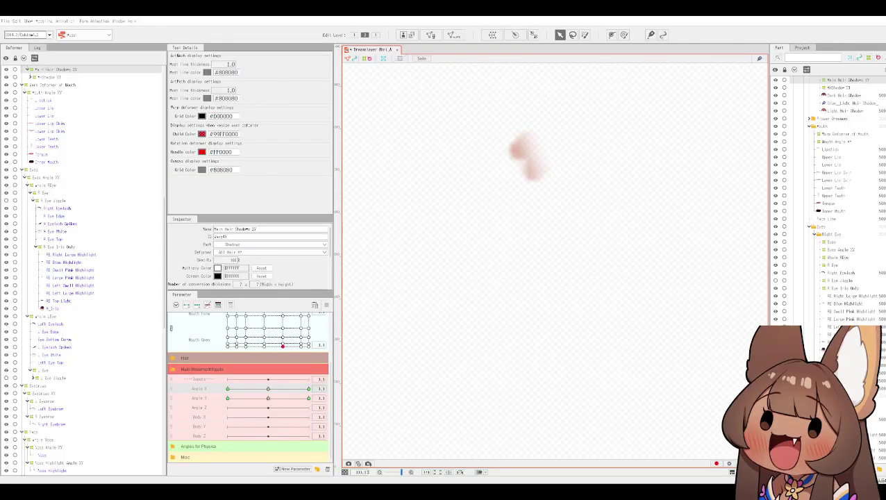
pyautogui.scroll(-8, 550, 168)
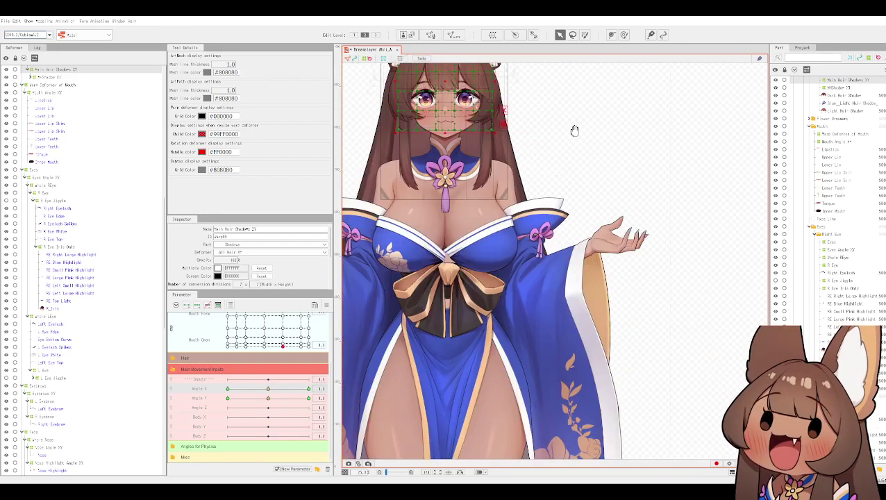
pyautogui.moveTo(575, 126); pyautogui.dragTo(584, 205)
pyautogui.scroll(10, 582, 220)
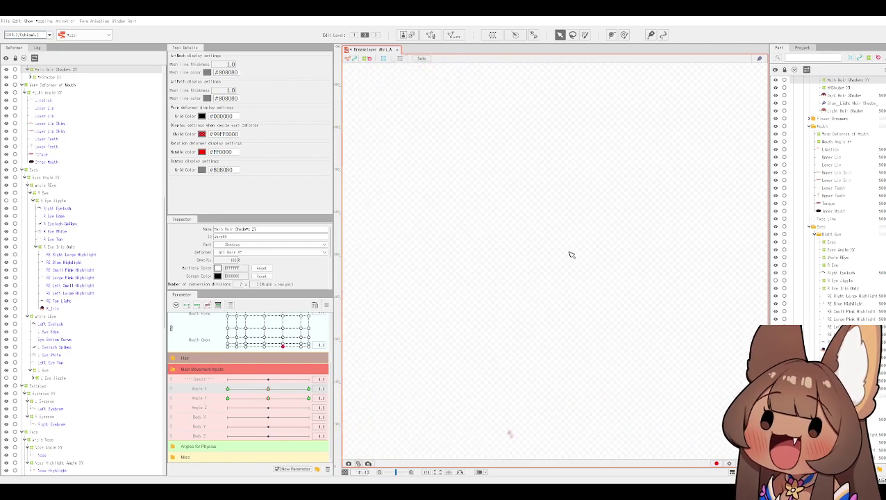
pyautogui.moveTo(561, 268); pyautogui.dragTo(551, 191)
pyautogui.scroll(6, 597, 231)
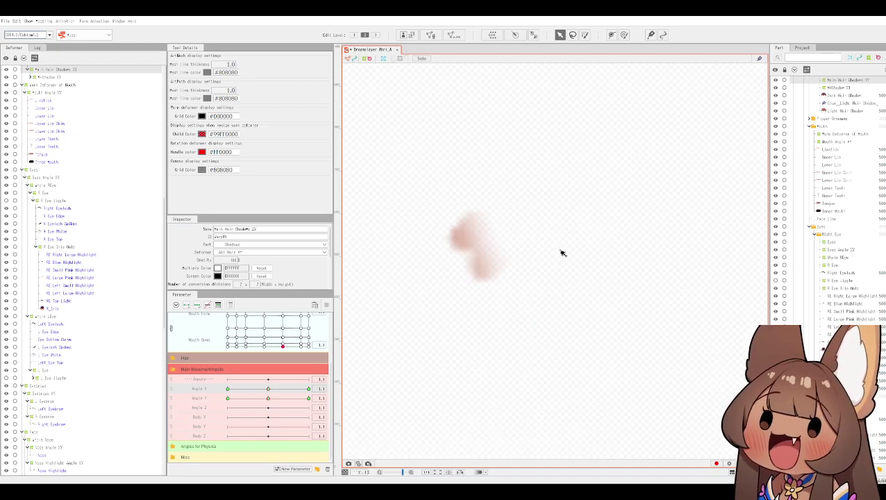
# Select the Left Arm mesh and examine the stray pink blur on the empty canvas above its sleeve.
pyautogui.moveTo(617, 241); pyautogui.dragTo(651, 234)
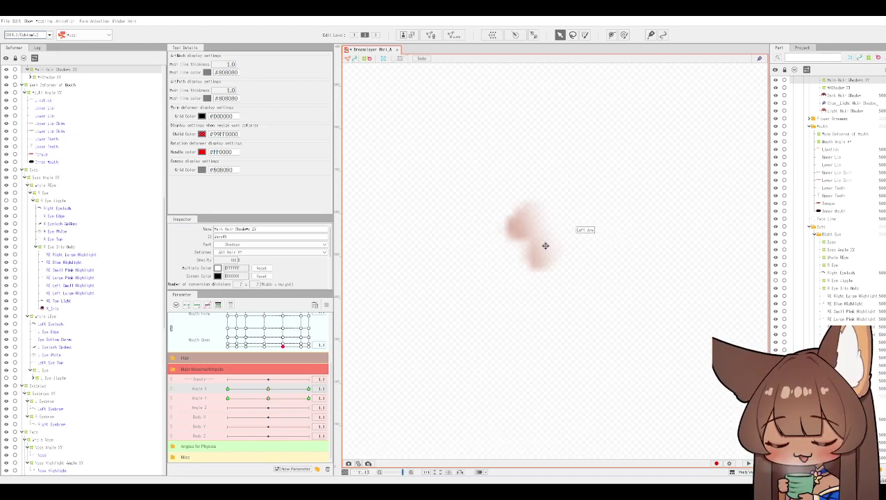
pyautogui.click(545, 246)
pyautogui.scroll(-5, 549, 246)
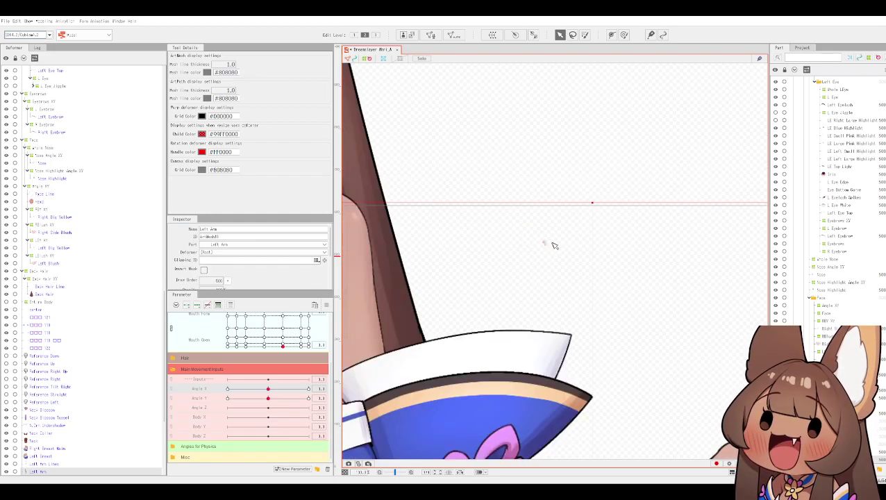
pyautogui.scroll(-3, 554, 246)
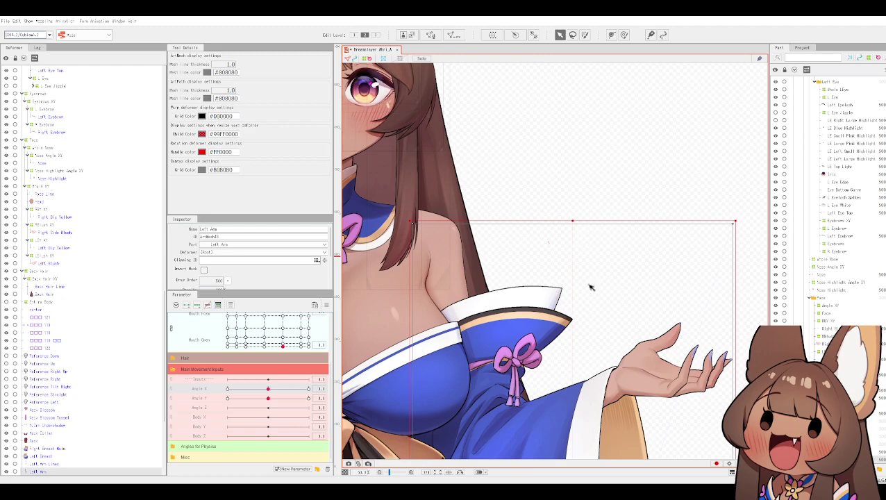
pyautogui.scroll(3, 585, 272)
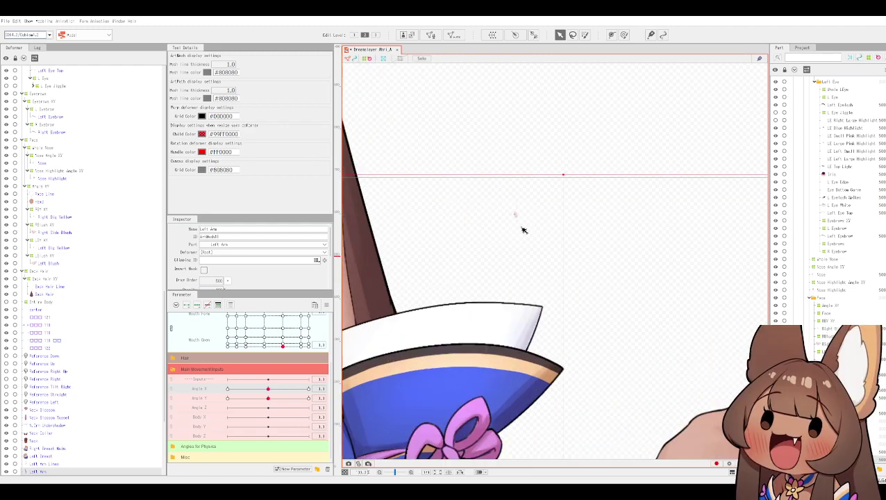
pyautogui.scroll(4, 524, 230)
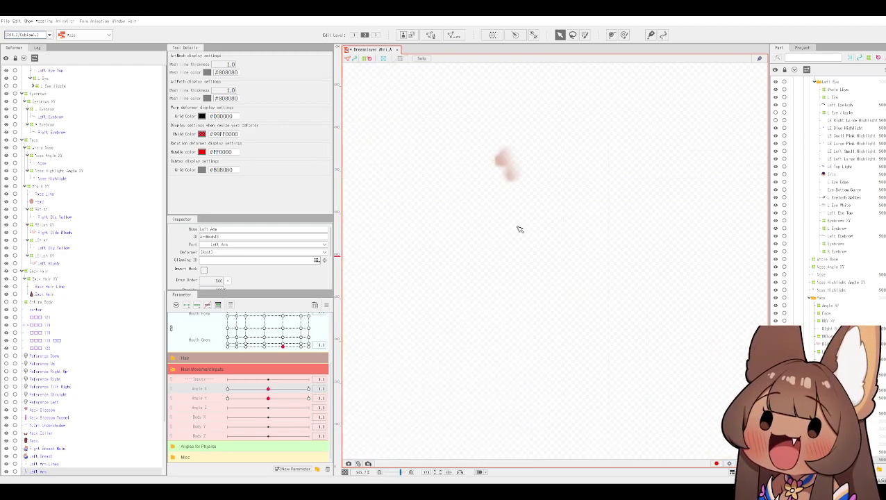
pyautogui.scroll(-6, 519, 229)
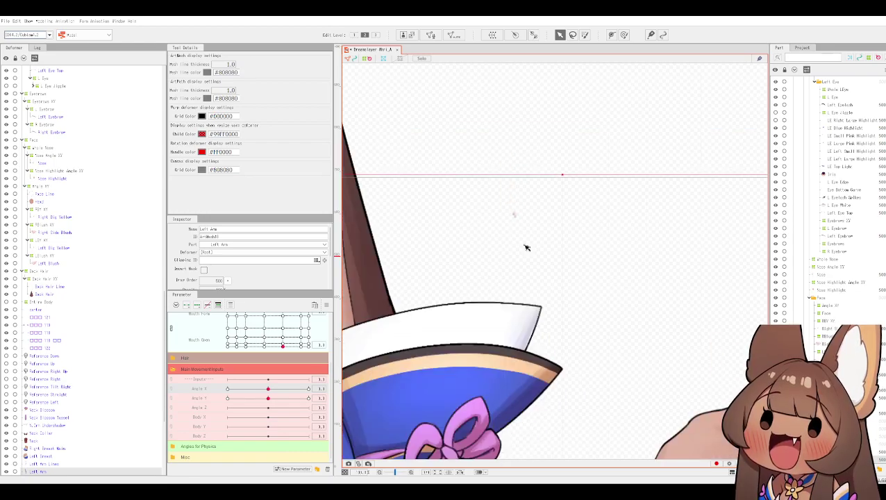
pyautogui.moveTo(524, 263); pyautogui.dragTo(529, 249)
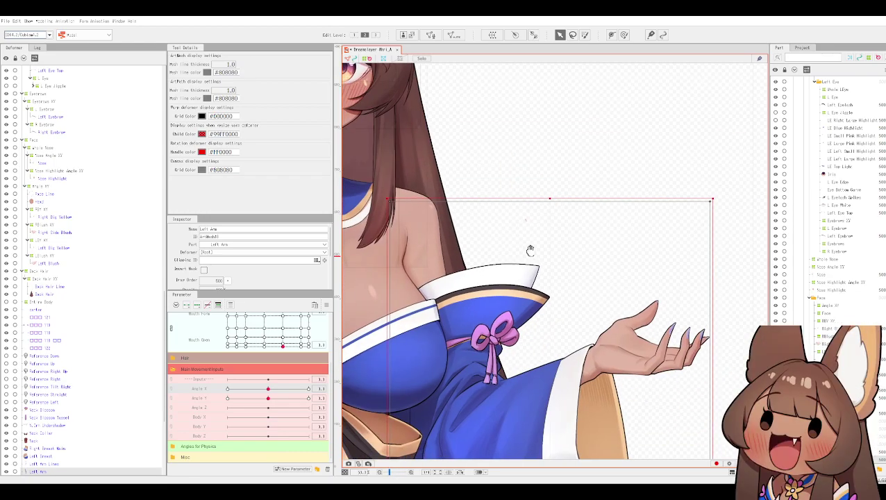
# Try replacing the Left Arm's rectangular mesh with a tighter one that follows the artwork and excludes the stray blur.
pyautogui.click(431, 35)
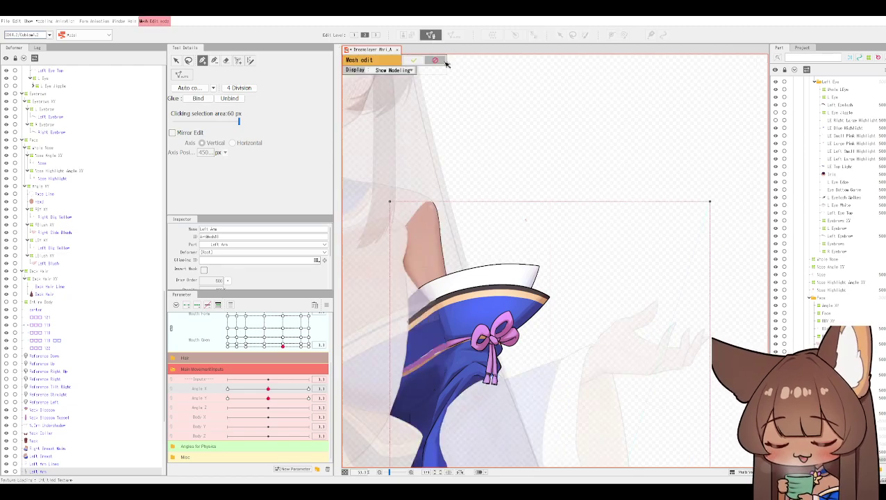
pyautogui.click(443, 62)
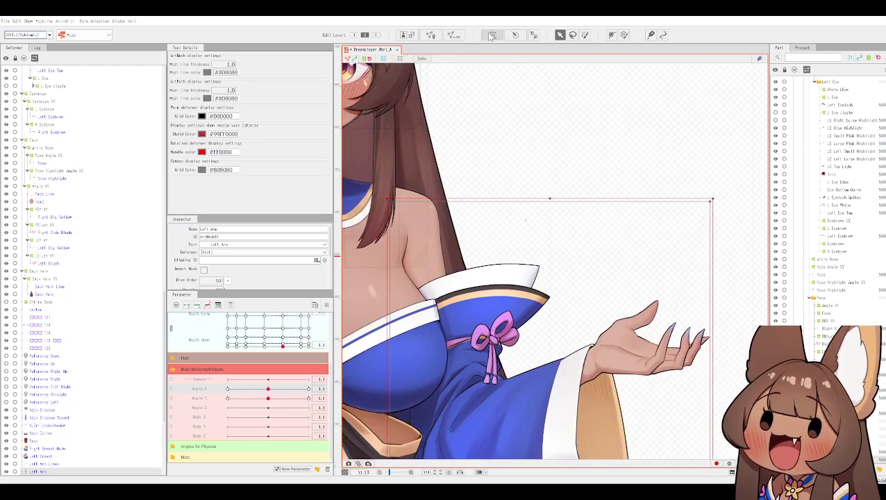
pyautogui.click(389, 201)
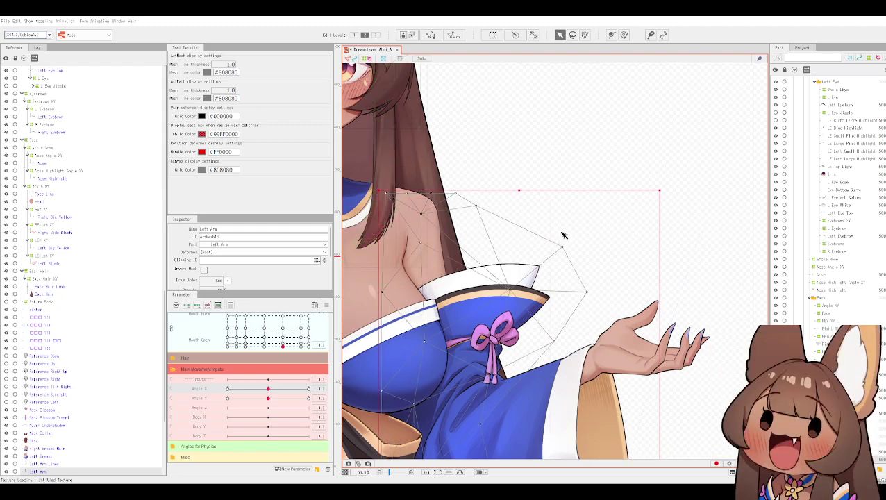
pyautogui.moveTo(508, 234); pyautogui.dragTo(520, 212)
pyautogui.scroll(3, 535, 200)
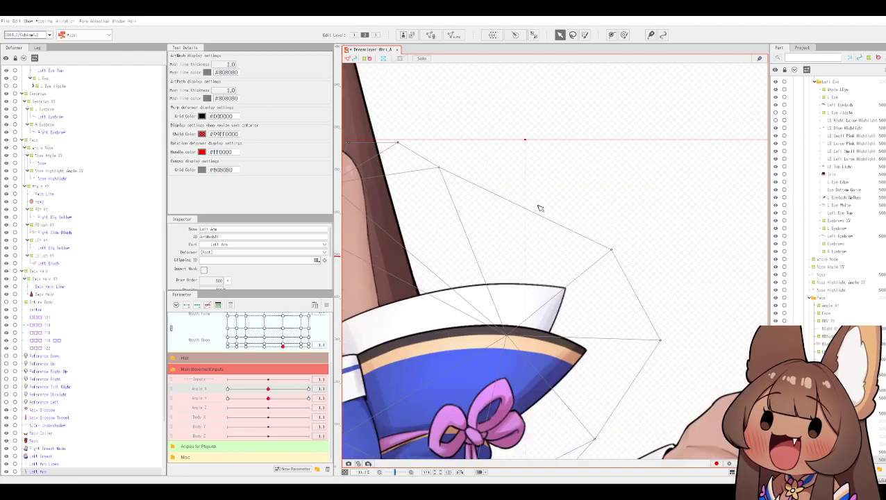
pyautogui.scroll(-3, 533, 202)
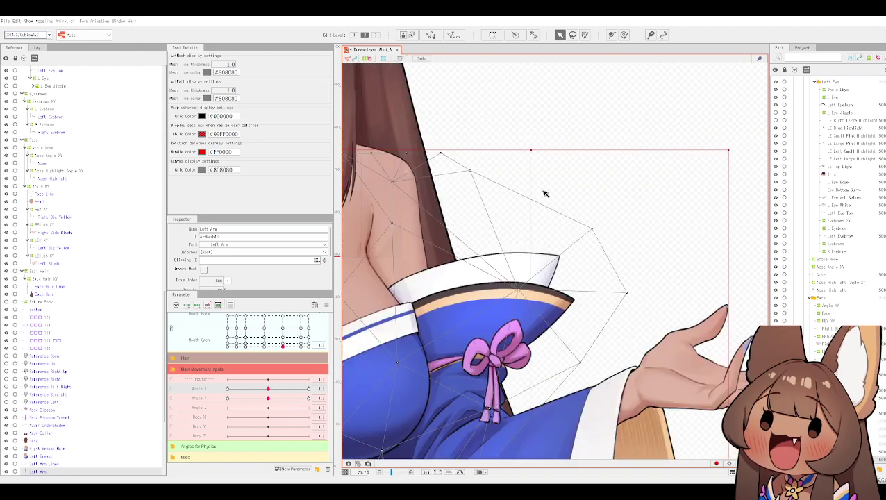
pyautogui.click(335, 215)
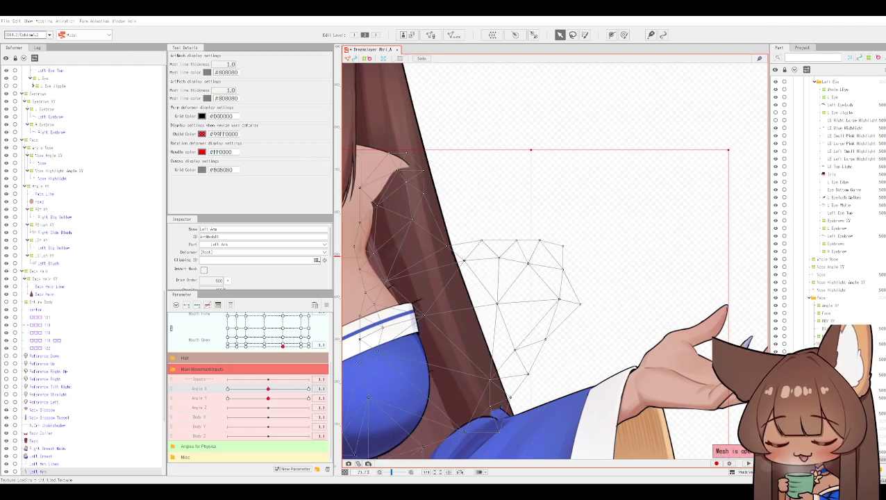
# Examine the empty canvas above the left sleeve for leftover blur, with the Left Arm selected and deselected.
pyautogui.scroll(-2, 569, 275)
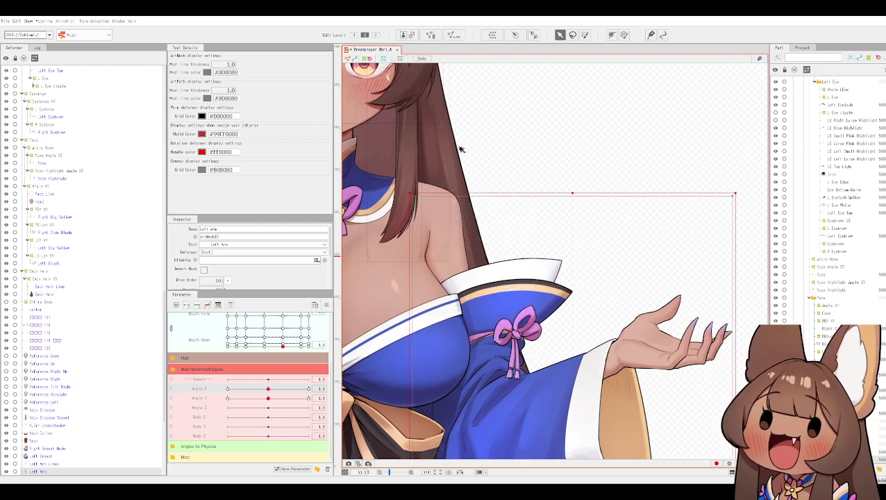
pyautogui.scroll(5, 554, 237)
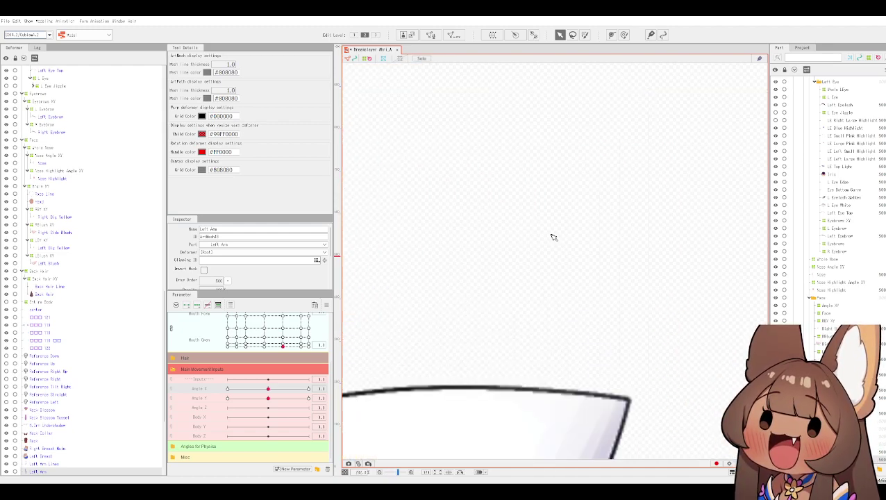
pyautogui.click(516, 103)
pyautogui.scroll(3, 544, 188)
pyautogui.scroll(1, 545, 188)
pyautogui.moveTo(546, 191); pyautogui.dragTo(599, 123)
pyautogui.scroll(-2, 599, 124)
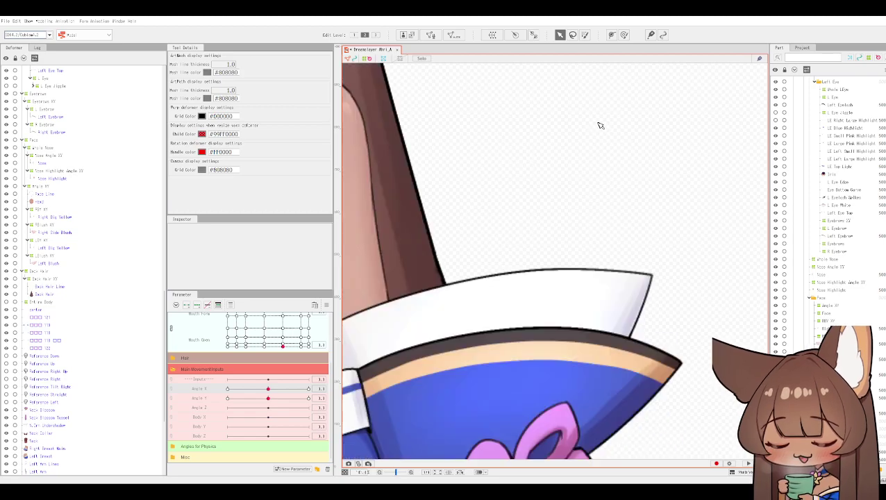
pyautogui.scroll(-2, 601, 125)
pyautogui.click(578, 272)
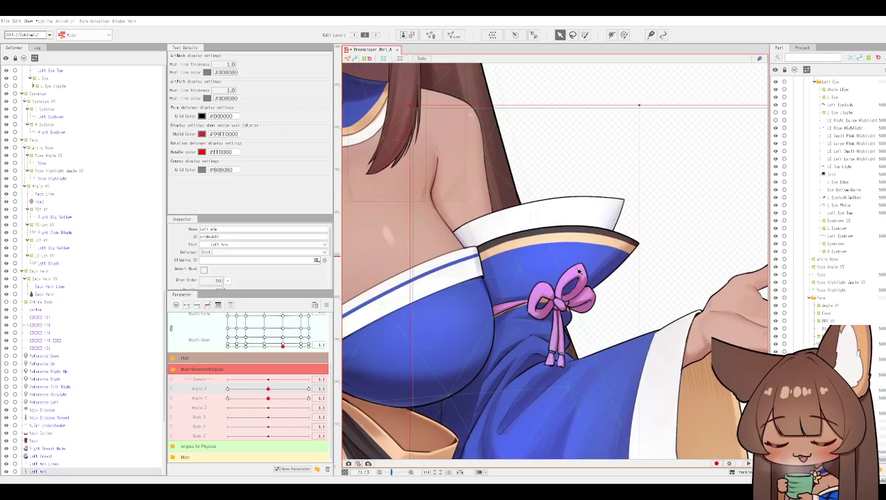
pyautogui.moveTo(650, 84); pyautogui.dragTo(606, 95)
pyautogui.click(606, 98)
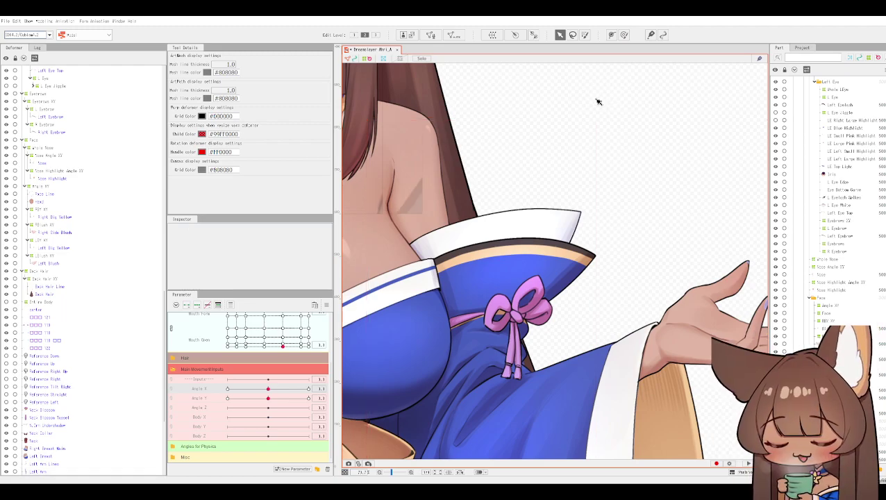
# Inspect the area between the long hair and the left sleeve again at several magnifications, along with the whole upper body.
pyautogui.scroll(5, 578, 208)
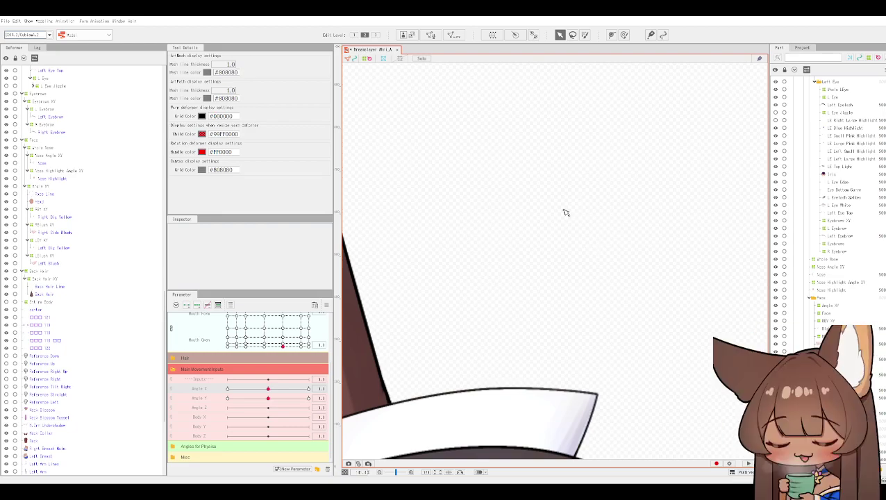
pyautogui.scroll(-3, 563, 213)
pyautogui.scroll(-2, 559, 216)
pyautogui.scroll(2, 559, 217)
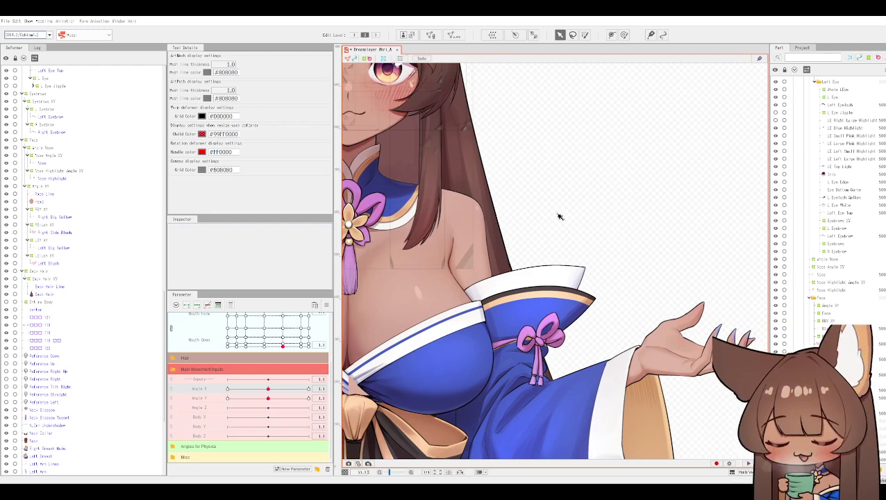
pyautogui.scroll(2, 559, 217)
pyautogui.moveTo(594, 238); pyautogui.dragTo(672, 241)
pyautogui.scroll(2, 674, 241)
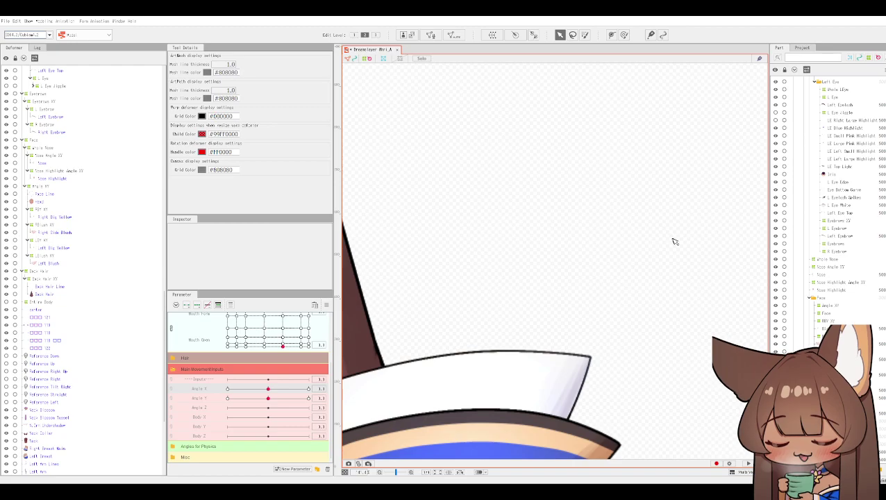
pyautogui.scroll(-2, 673, 240)
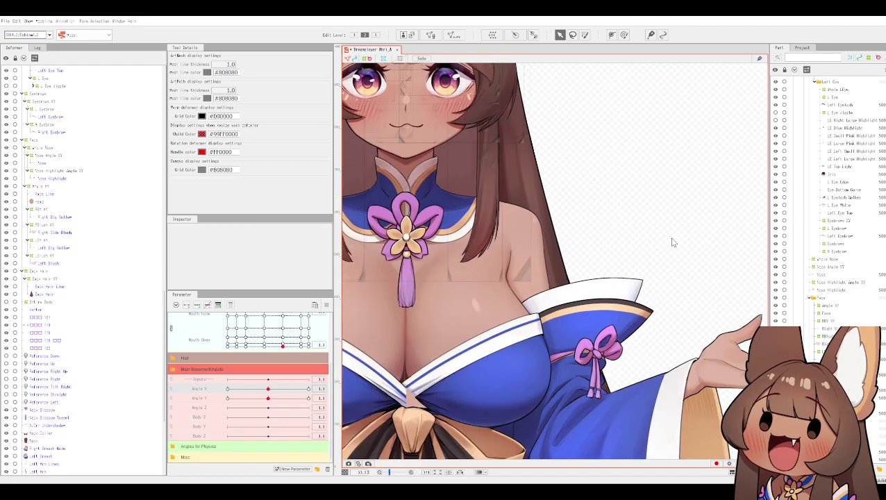
pyautogui.scroll(2, 674, 241)
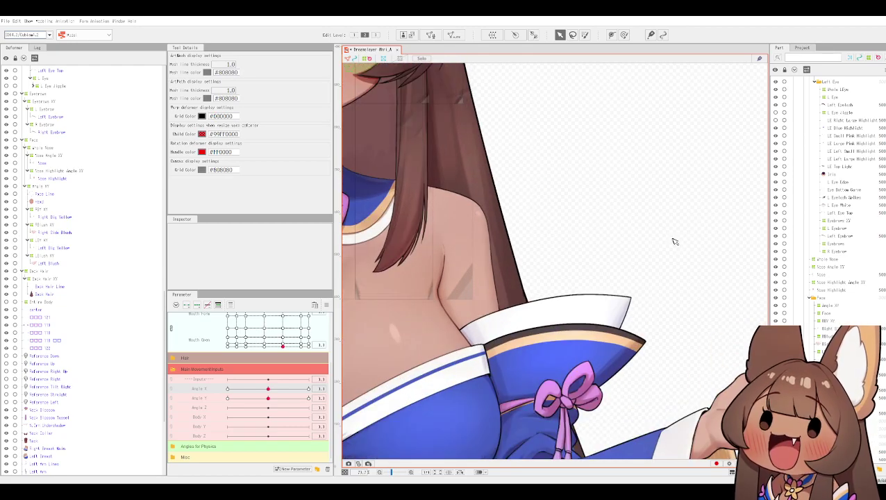
pyautogui.scroll(1, 674, 241)
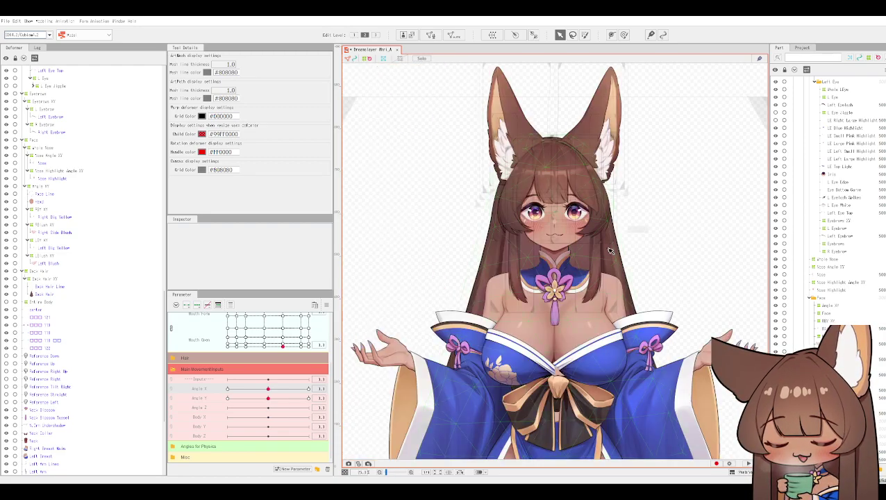
pyautogui.scroll(-3, 609, 249)
pyautogui.scroll(2, 665, 240)
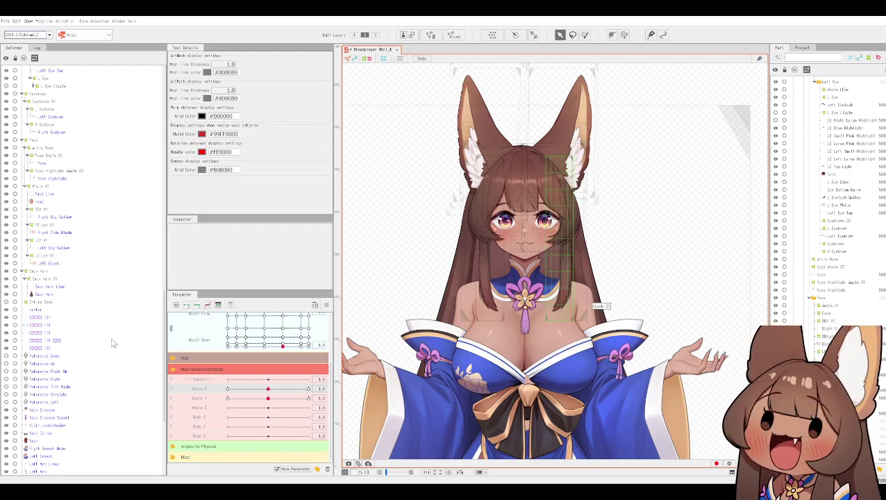
pyautogui.scroll(2, 636, 301)
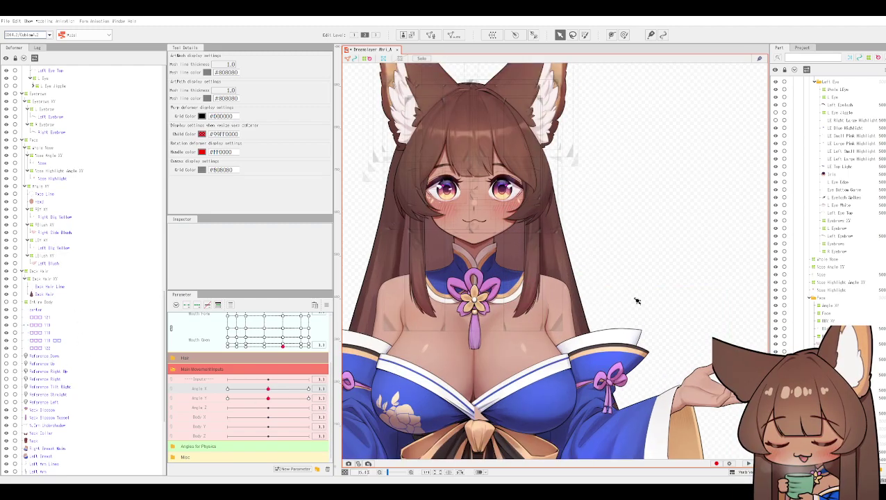
pyautogui.moveTo(637, 300); pyautogui.dragTo(634, 300)
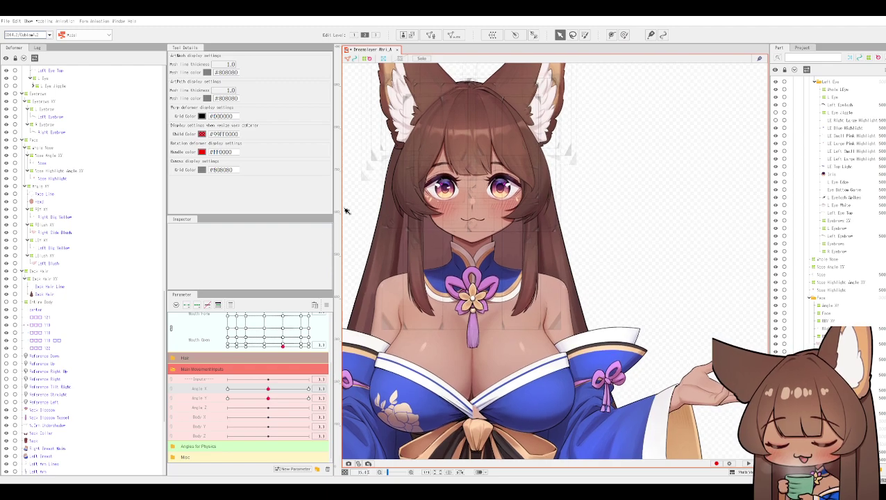
# Raise Angle X and Angle Y to their maximum, and swing Angle X to its minimum to examine both upper corner poses.
pyautogui.moveTo(268, 384); pyautogui.dragTo(336, 397)
pyautogui.moveTo(267, 402); pyautogui.dragTo(371, 402)
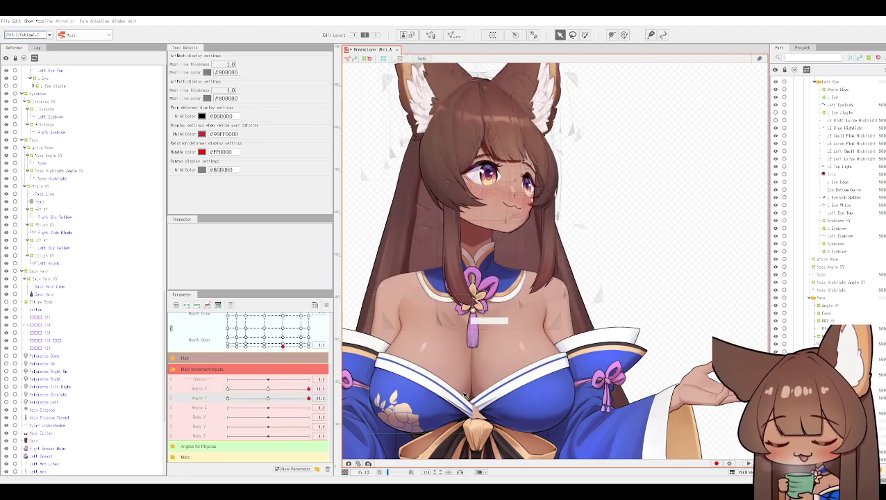
pyautogui.scroll(3, 477, 311)
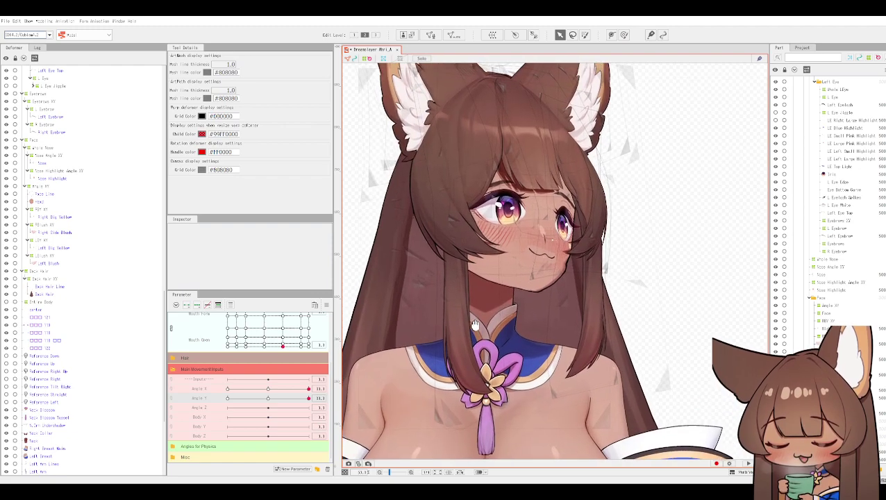
pyautogui.moveTo(477, 332); pyautogui.dragTo(482, 369)
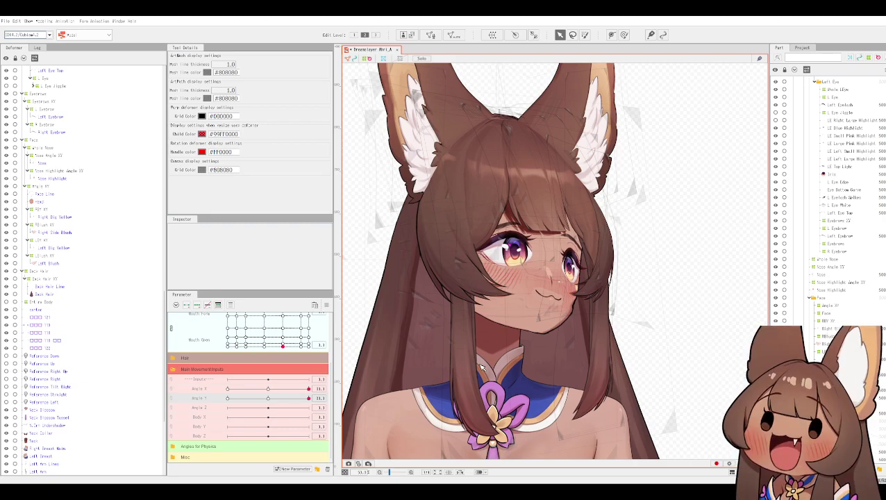
pyautogui.scroll(1, 89, 279)
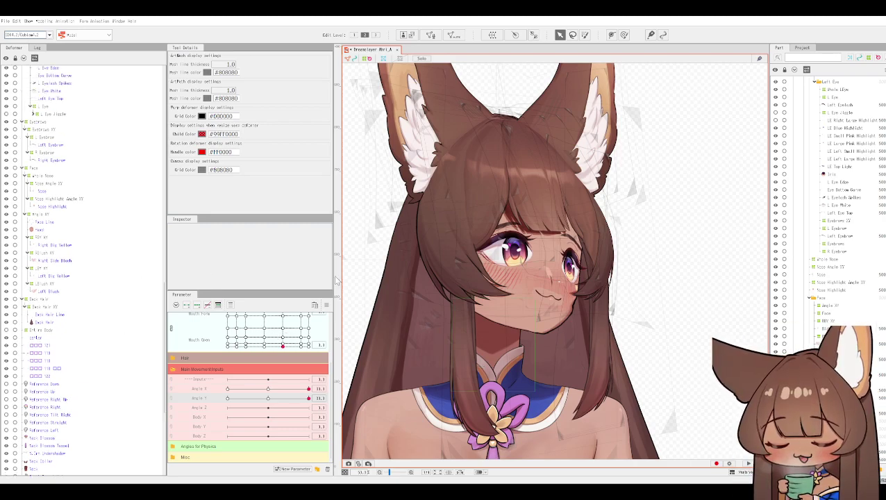
pyautogui.scroll(-2, 439, 290)
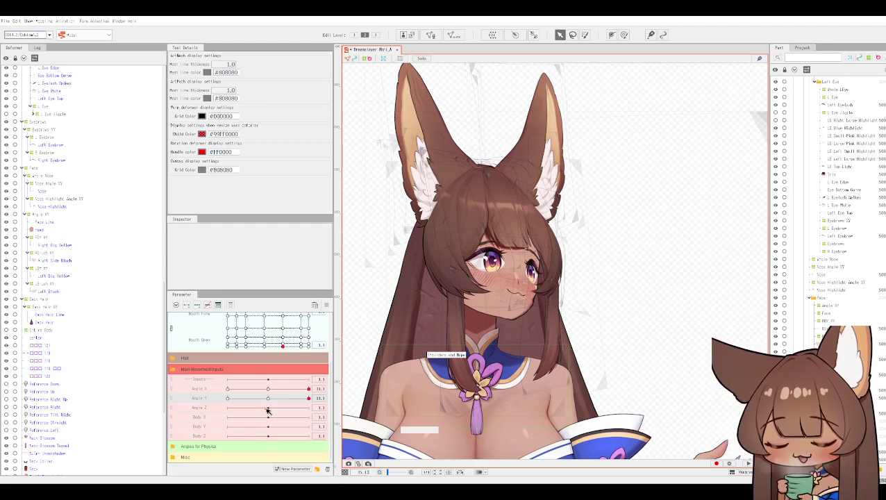
pyautogui.click(270, 389)
pyautogui.moveTo(205, 379); pyautogui.dragTo(164, 372)
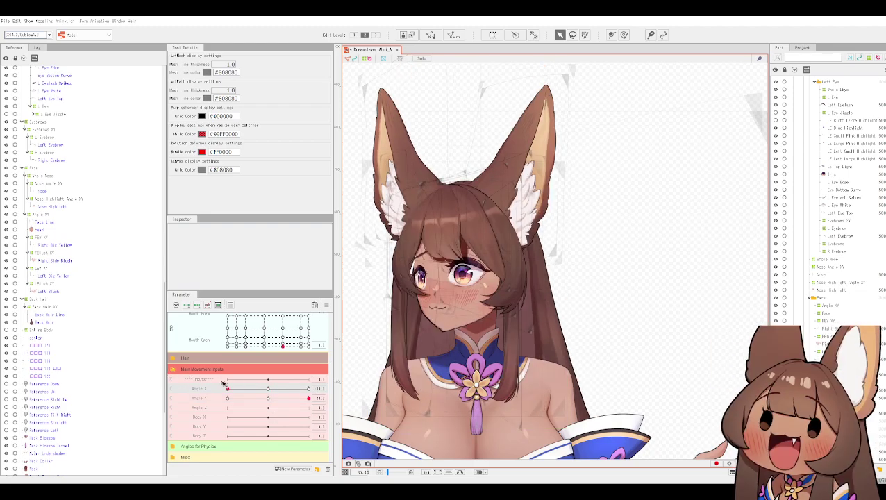
# Reset Angle X and Angle Y to 0 so the head faces straight forward.
pyautogui.click(271, 388)
pyautogui.click(318, 389)
pyautogui.write('0')
pyautogui.press('Return')
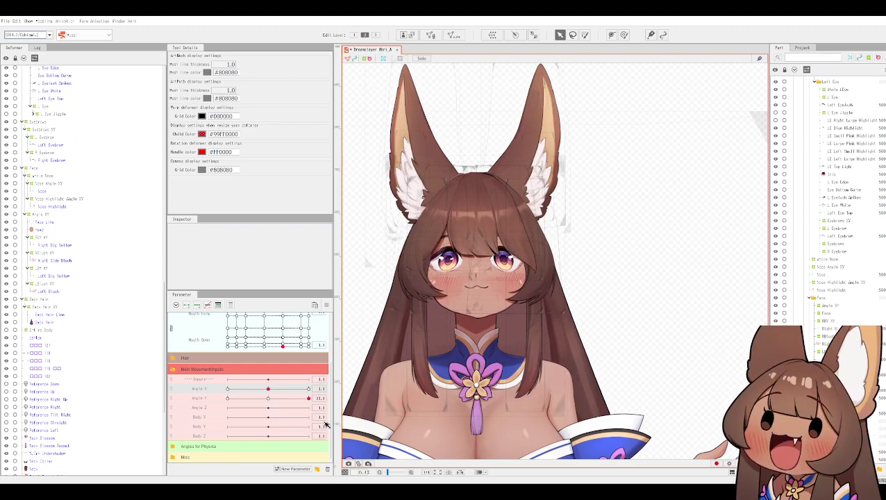
pyautogui.click(320, 398)
pyautogui.write('0')
pyautogui.press('Return')
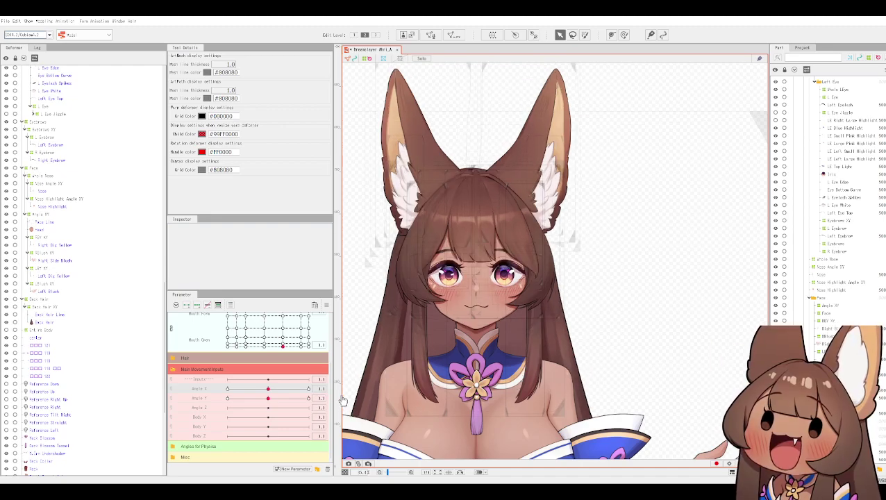
# Examine the character's face, ears, chest, waist bow and sleeves at several magnifications in the neutral pose.
pyautogui.scroll(-2, 655, 341)
pyautogui.scroll(2, 646, 338)
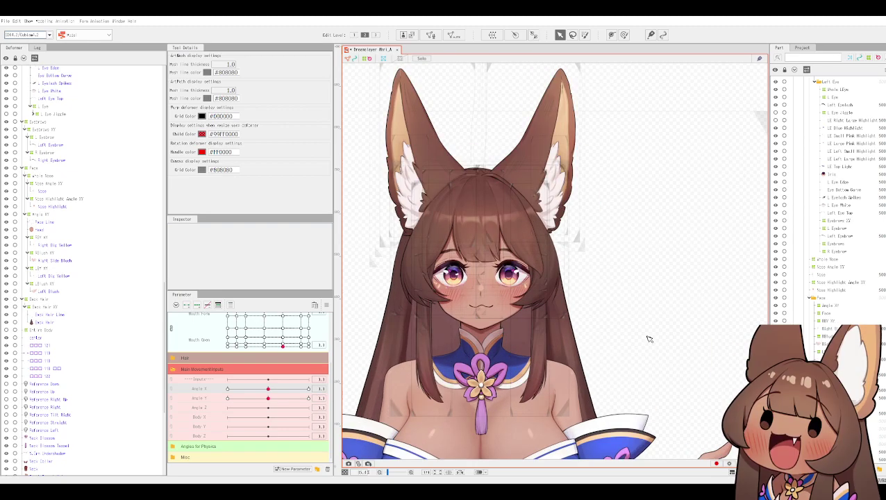
pyautogui.scroll(-1, 657, 245)
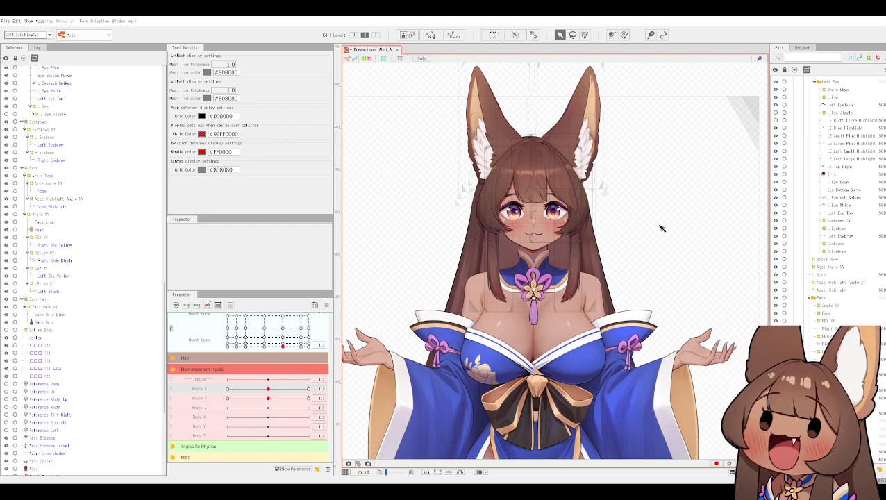
pyautogui.scroll(2, 515, 426)
pyautogui.scroll(2, 554, 380)
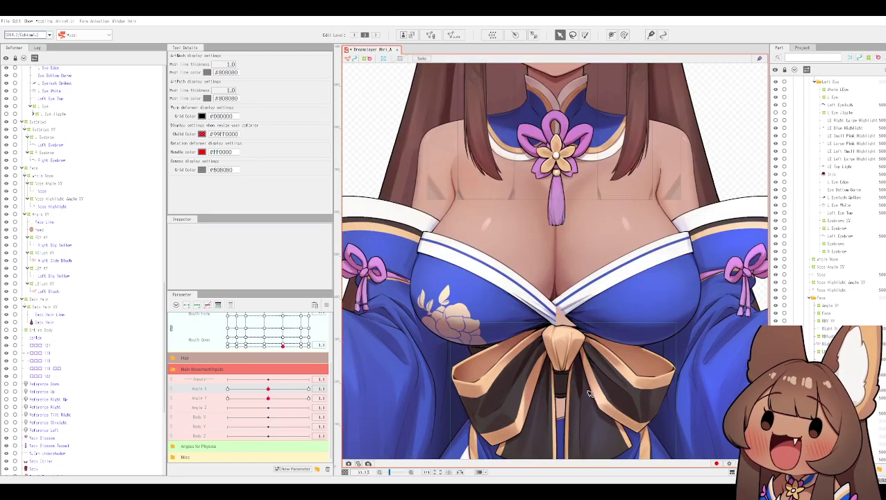
pyautogui.moveTo(591, 366); pyautogui.dragTo(570, 339)
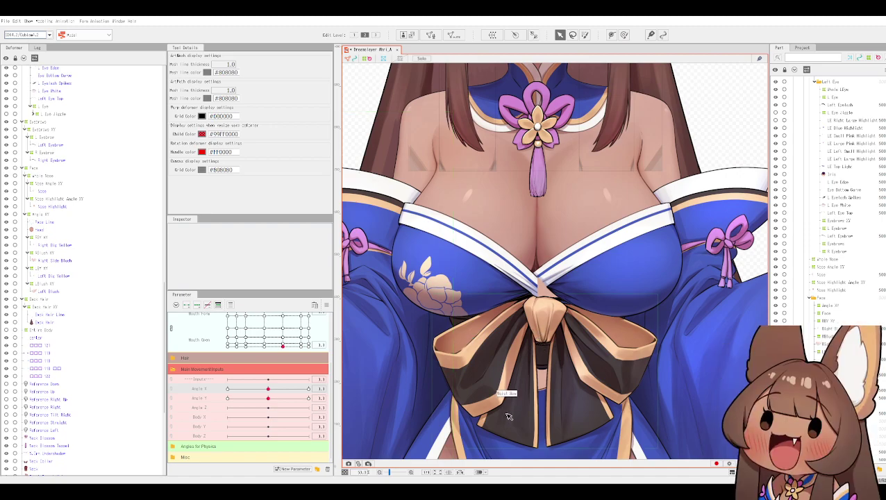
pyautogui.scroll(3, 439, 264)
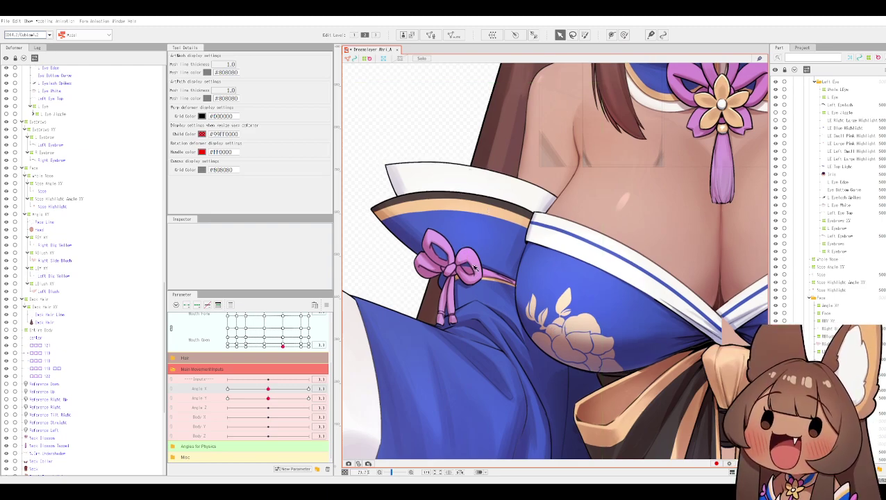
pyautogui.scroll(5, 477, 271)
pyautogui.scroll(-2, 488, 268)
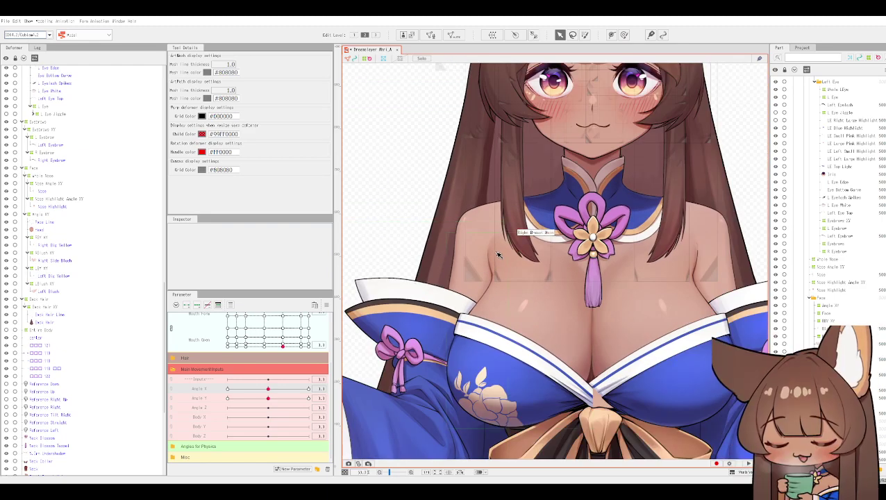
pyautogui.scroll(3, 413, 358)
pyautogui.scroll(1, 425, 215)
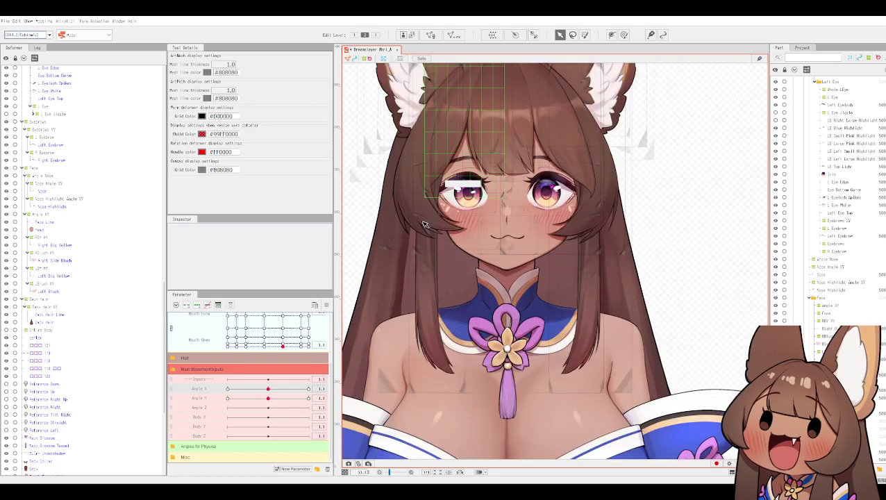
pyautogui.scroll(3, 425, 222)
pyautogui.moveTo(370, 251); pyautogui.dragTo(390, 262)
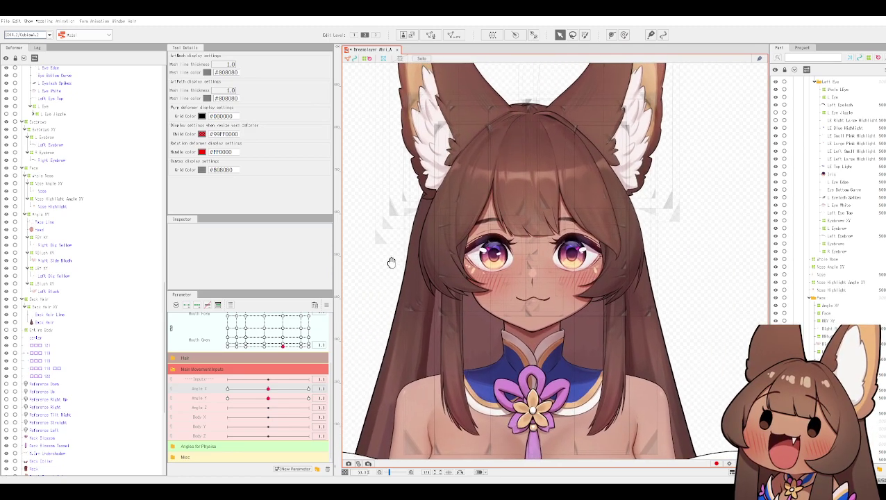
pyautogui.scroll(-2, 390, 262)
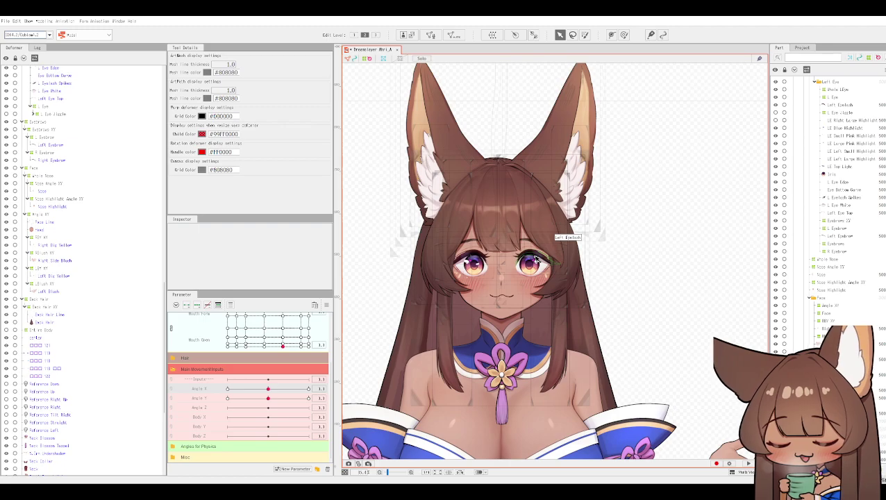
# Show the Reference Tilt Right head over the character's face.
pyautogui.scroll(5, 833, 158)
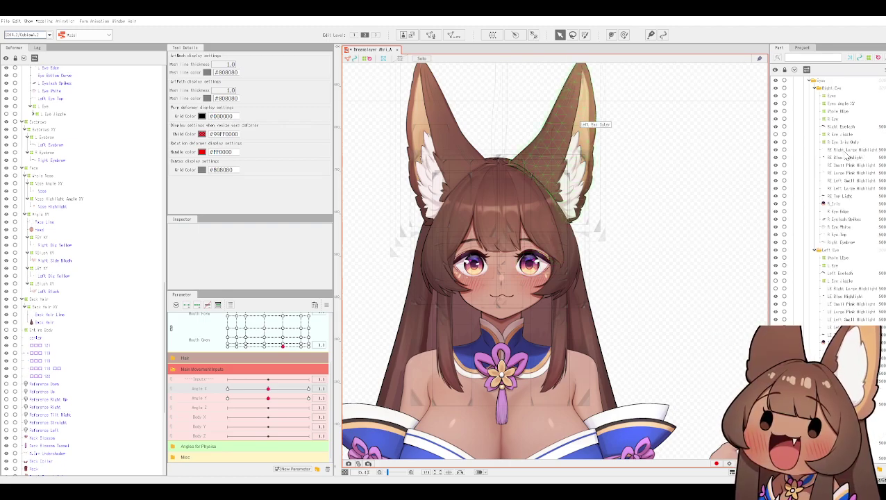
pyautogui.scroll(10, 835, 156)
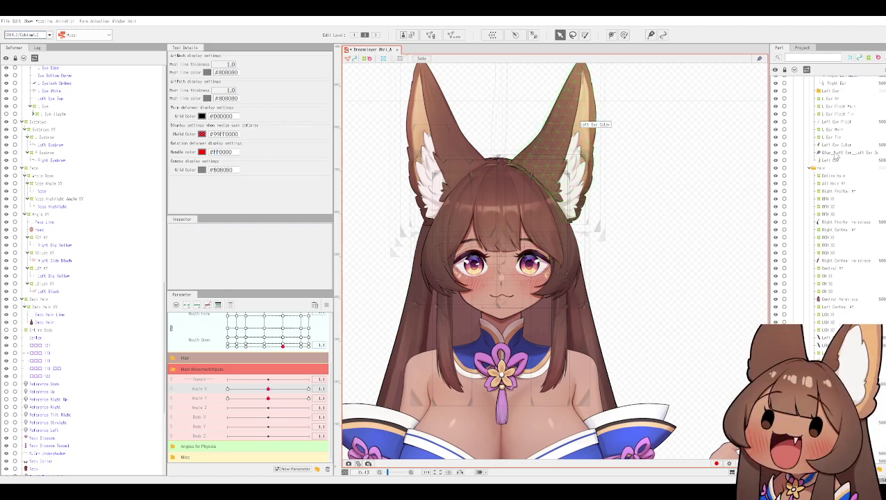
pyautogui.scroll(6, 835, 157)
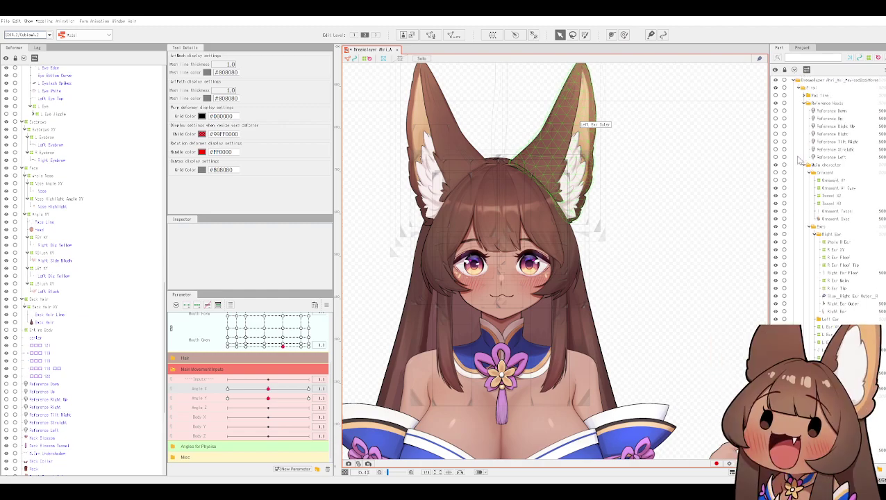
pyautogui.click(776, 142)
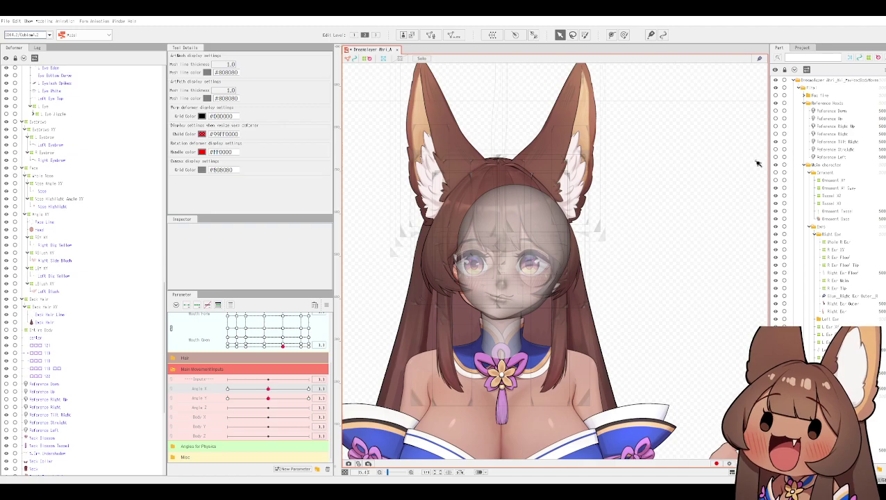
# Try to wrap the face's Angle XY deformer in a parent warp deformer named Face Angle Z.
pyautogui.scroll(10, 51, 192)
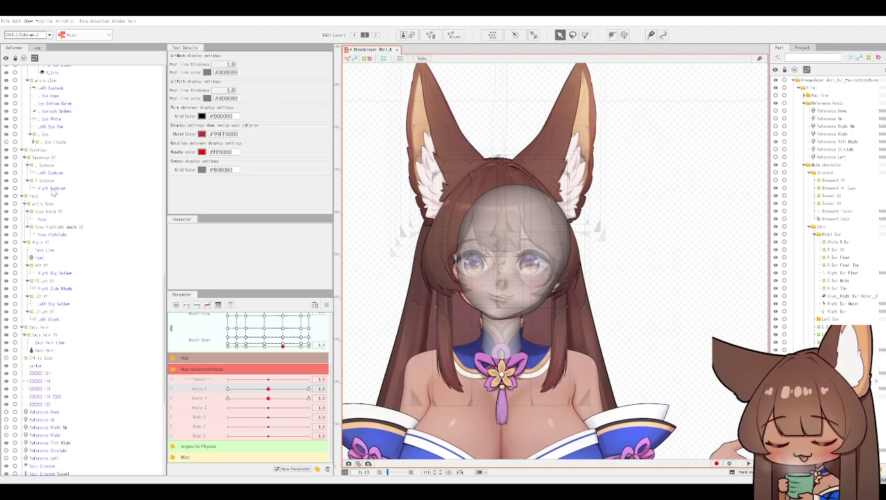
pyautogui.scroll(15, 51, 192)
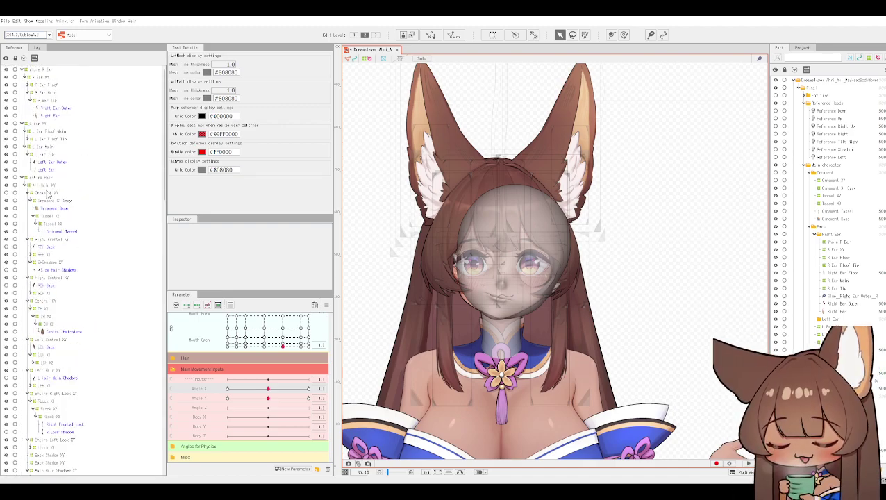
pyautogui.scroll(-15, 45, 196)
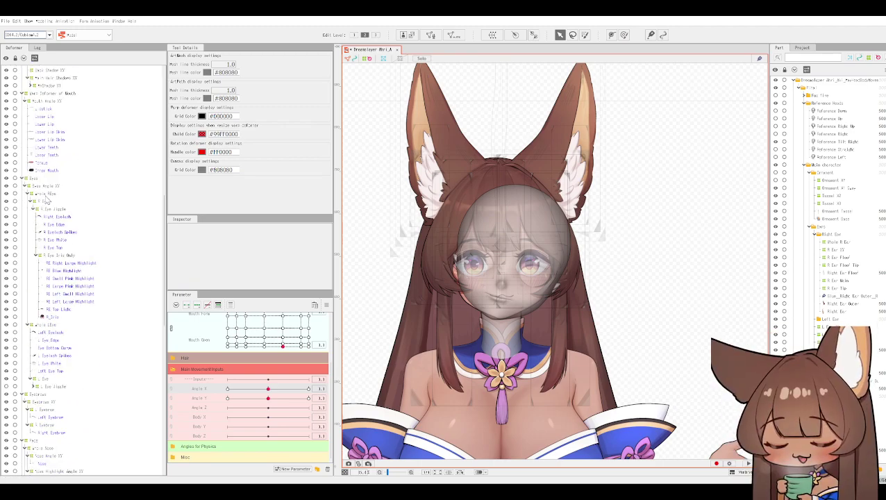
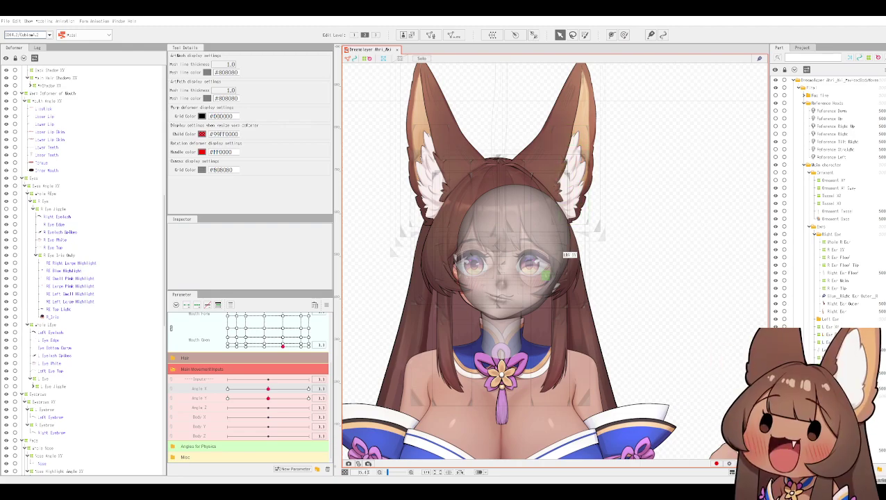
pyautogui.scroll(10, 52, 271)
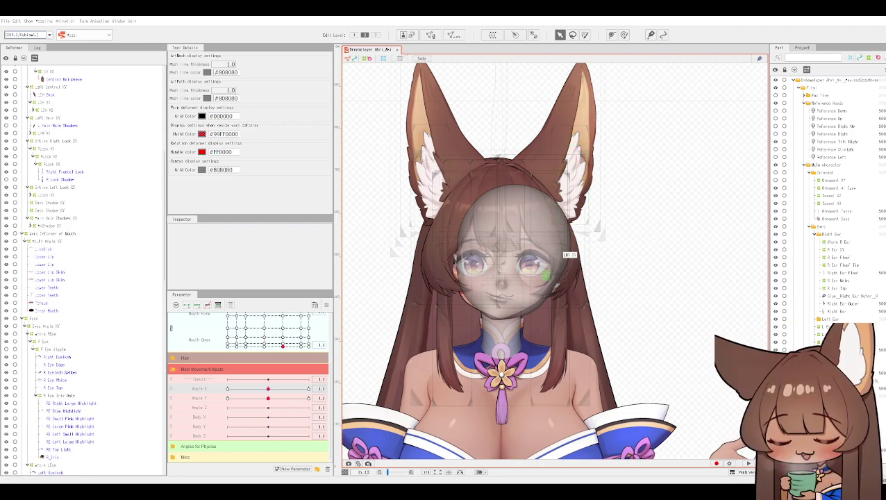
pyautogui.scroll(8, 52, 271)
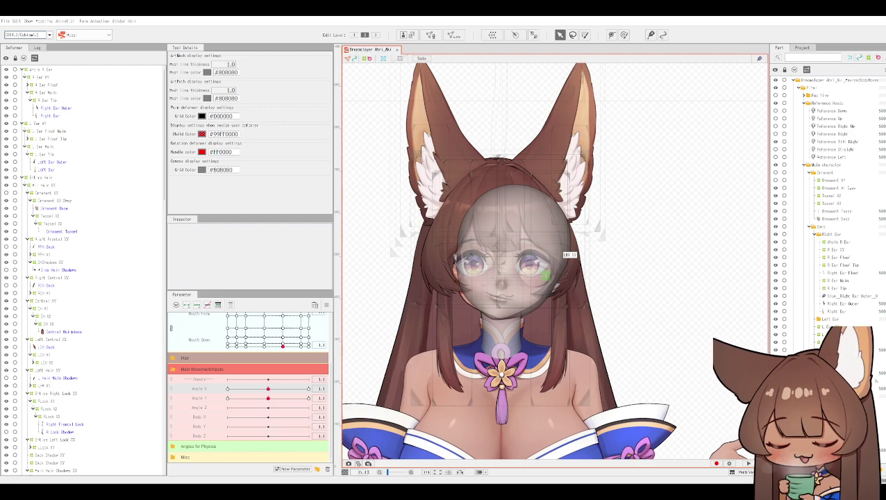
pyautogui.scroll(-10, 45, 271)
pyautogui.scroll(-15, 44, 270)
pyautogui.scroll(-1, 44, 271)
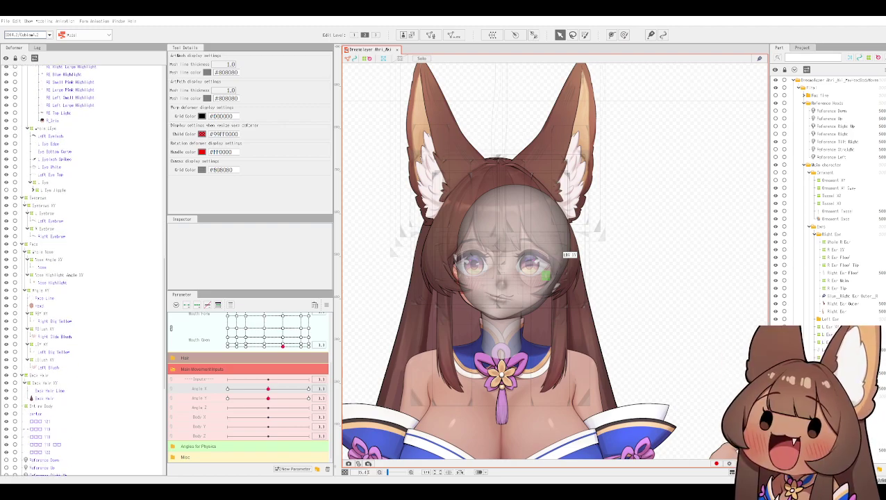
pyautogui.click(61, 292)
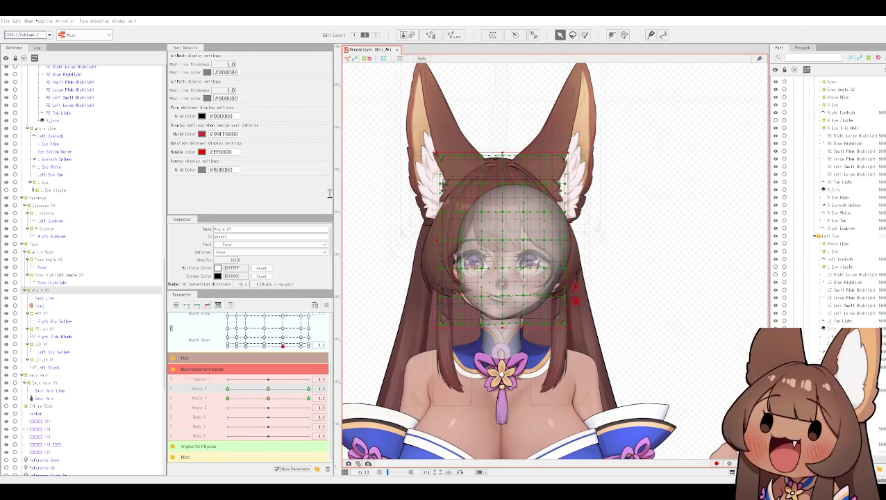
pyautogui.click(315, 299)
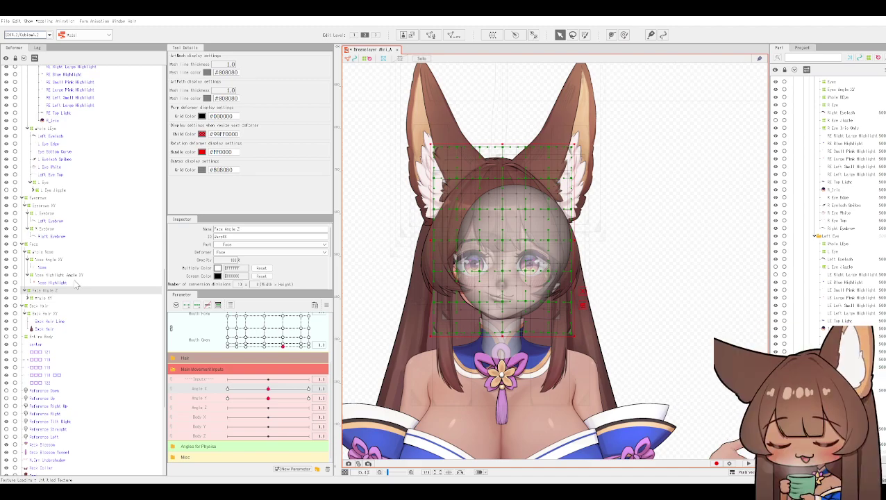
pyautogui.click(48, 298)
pyautogui.click(50, 306)
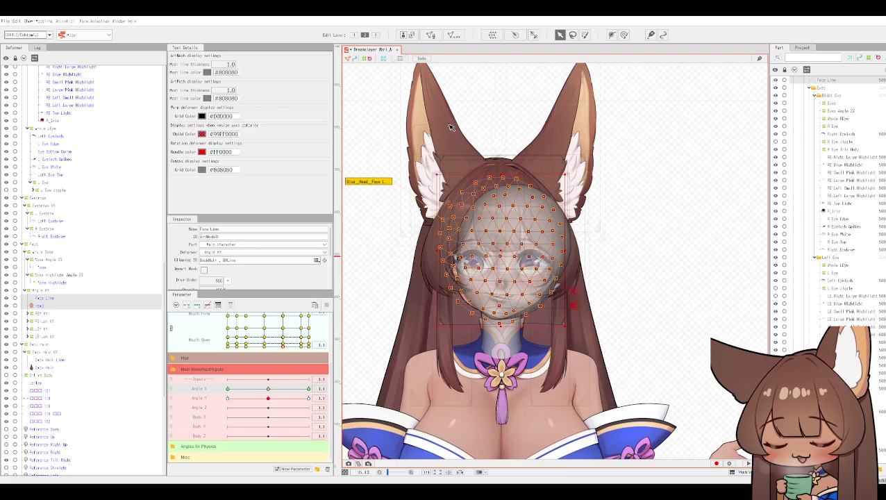
pyautogui.click(492, 35)
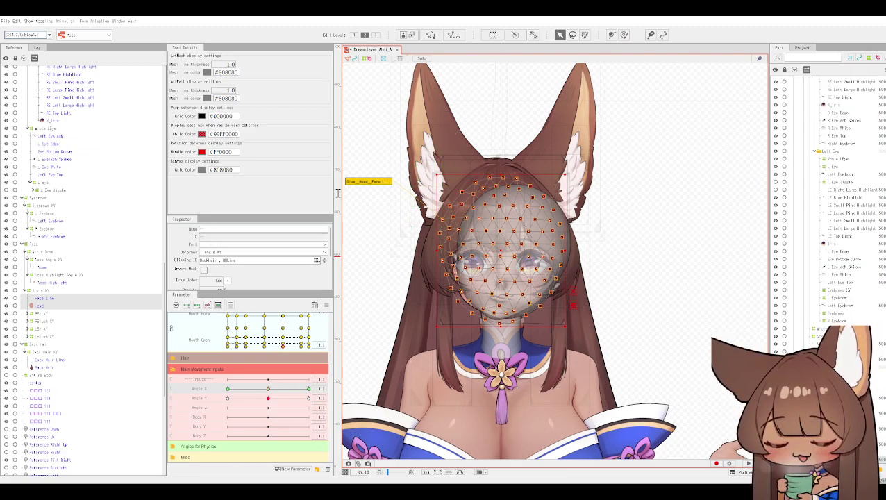
# Create a warp deformer named Face Angle Z as a child of the face's Angle XY deformer.
pyautogui.click(50, 291)
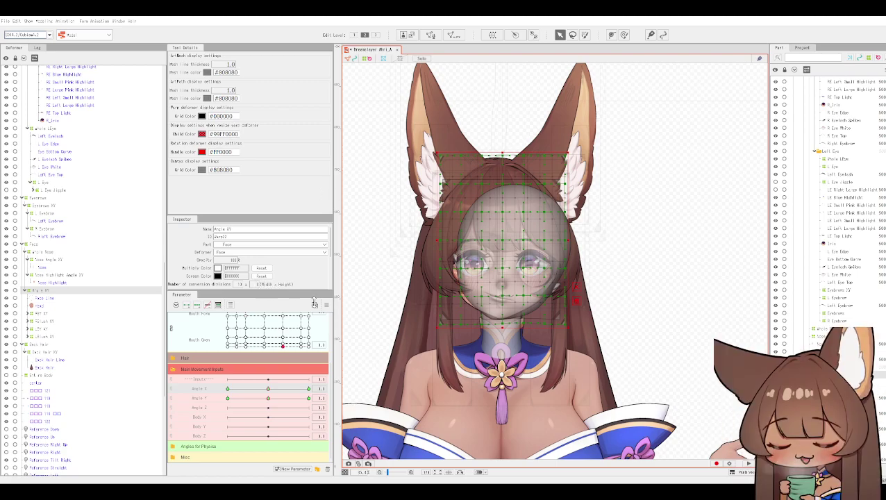
pyautogui.click(313, 298)
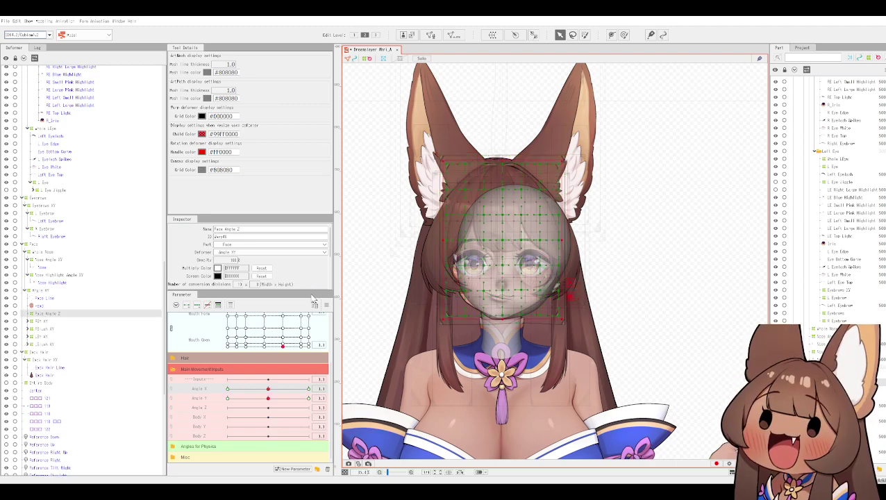
# Try to move the Face Line and Head artwork into the Face Angle Z deformer.
pyautogui.click(42, 306)
pyautogui.moveTo(44, 309); pyautogui.dragTo(46, 318)
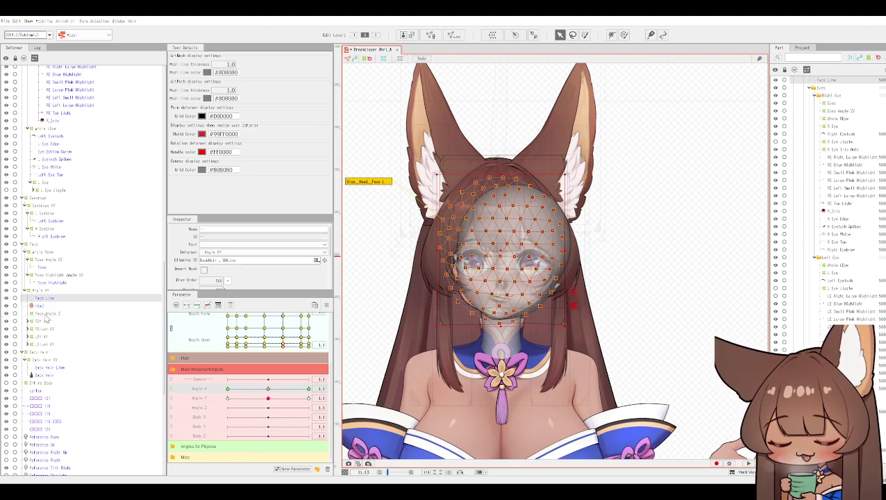
pyautogui.click(43, 307)
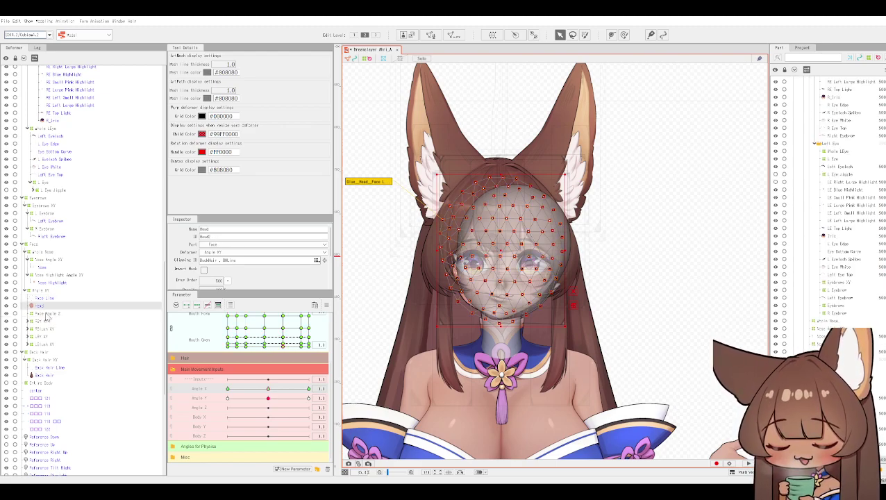
pyautogui.click(49, 314)
pyautogui.moveTo(49, 298); pyautogui.dragTo(45, 301)
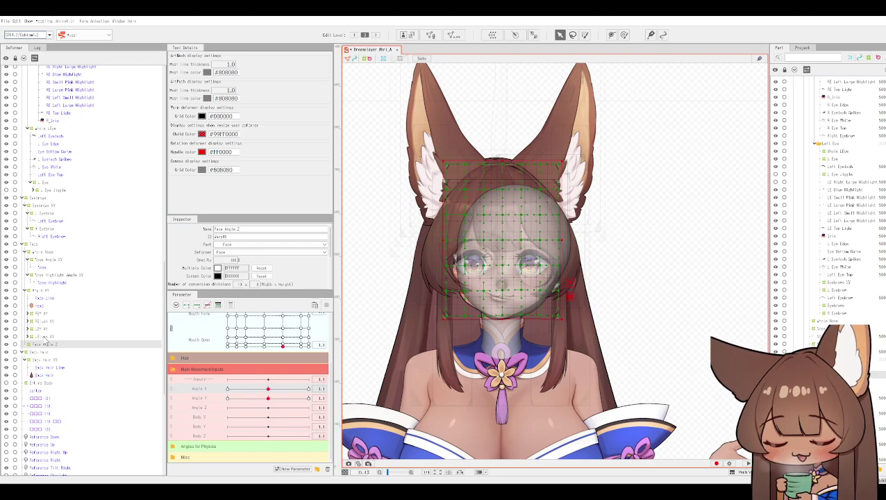
pyautogui.moveTo(47, 300); pyautogui.dragTo(44, 303)
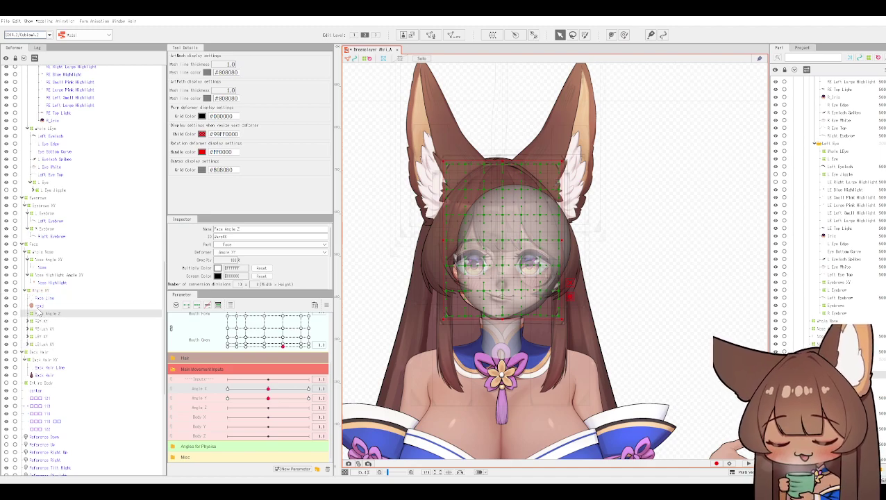
pyautogui.click(40, 306)
pyautogui.moveTo(45, 315); pyautogui.dragTo(45, 318)
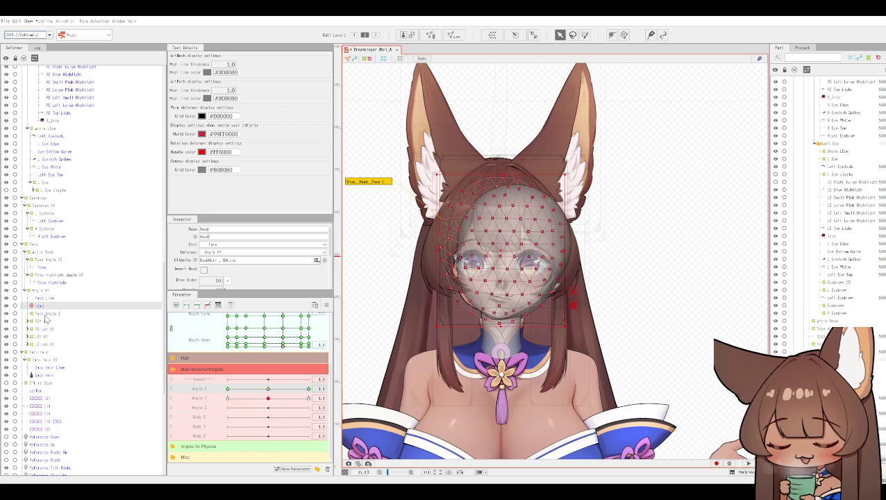
# Add three Angle Z keyforms to the Face Angle Z deformer and place the Head and Face Line artwork inside it.
pyautogui.click(46, 314)
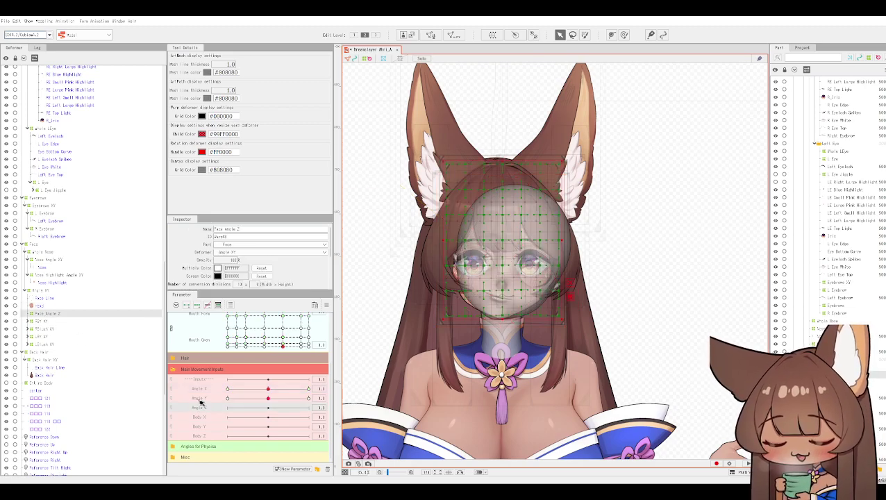
pyautogui.click(45, 318)
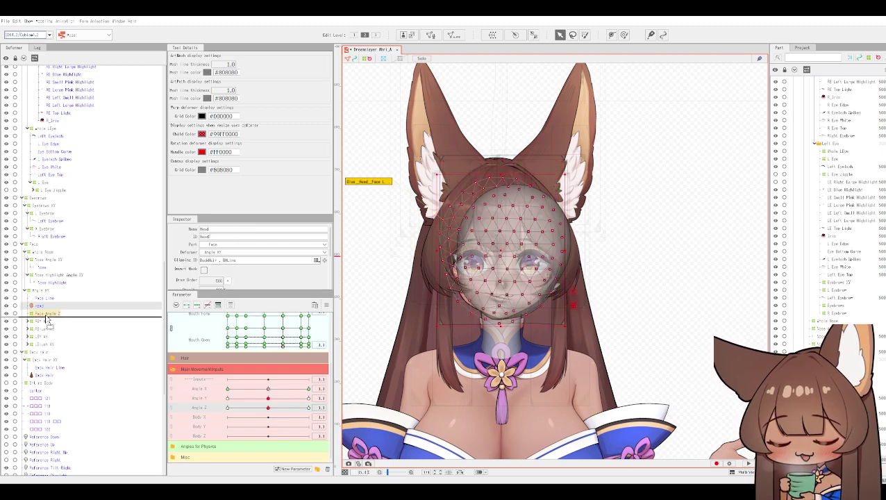
pyautogui.moveTo(46, 297)
pyautogui.mouseDown()
pyautogui.moveTo(52, 316)
pyautogui.moveTo(46, 311)
pyautogui.mouseUp()
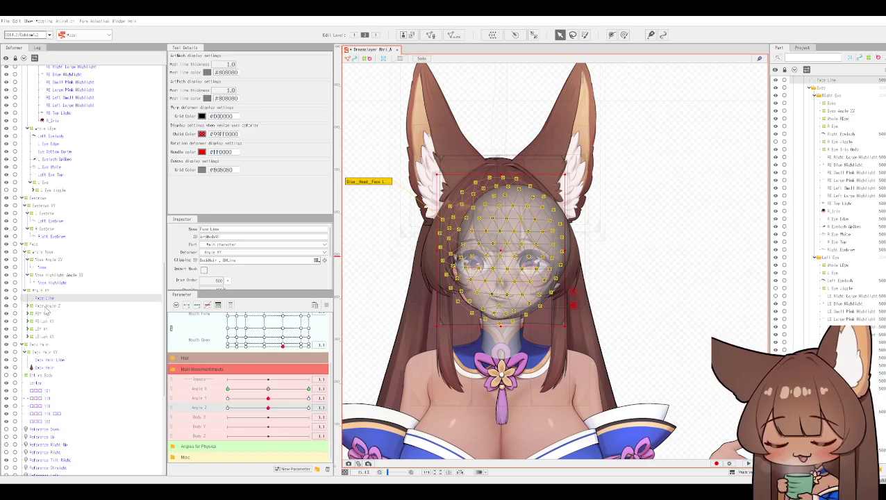
pyautogui.moveTo(50, 301); pyautogui.dragTo(30, 305)
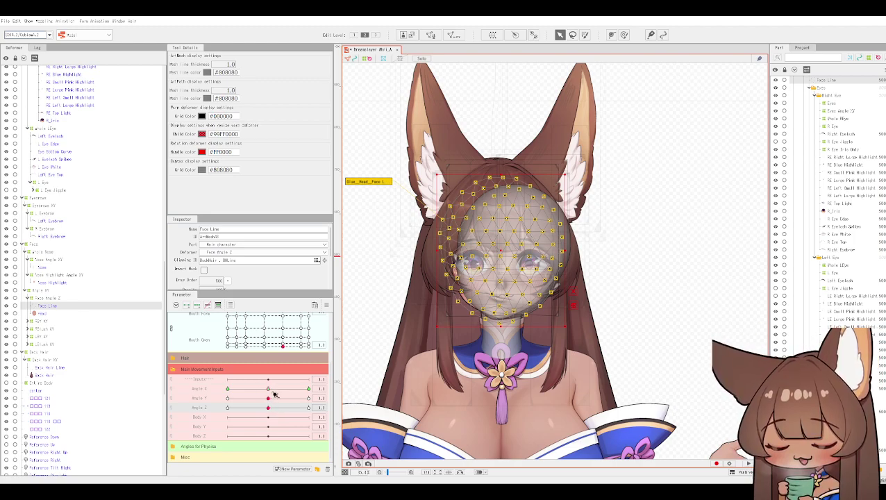
# Reset Angle X to neutral and rotate the Face Angle Z deformer clockwise with the temporary Rotation deform tool.
pyautogui.moveTo(271, 389)
pyautogui.mouseDown()
pyautogui.moveTo(298, 388)
pyautogui.moveTo(219, 389)
pyautogui.moveTo(268, 390)
pyautogui.mouseUp()
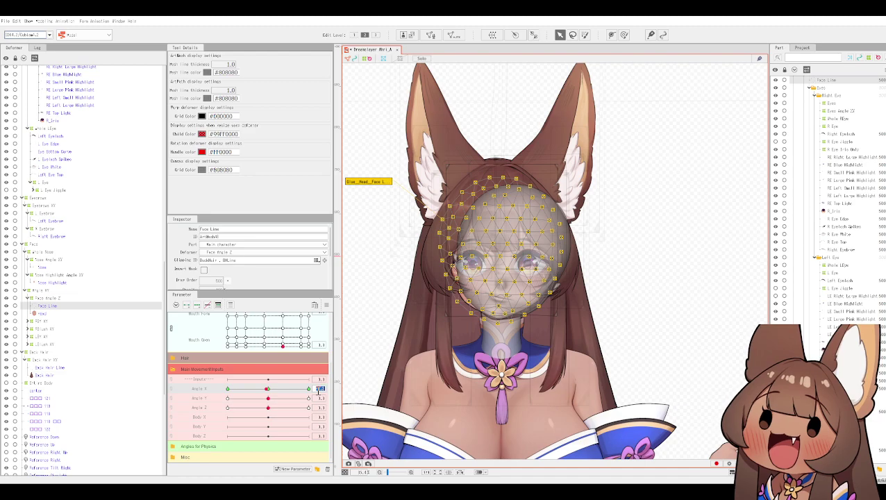
pyautogui.click(320, 388)
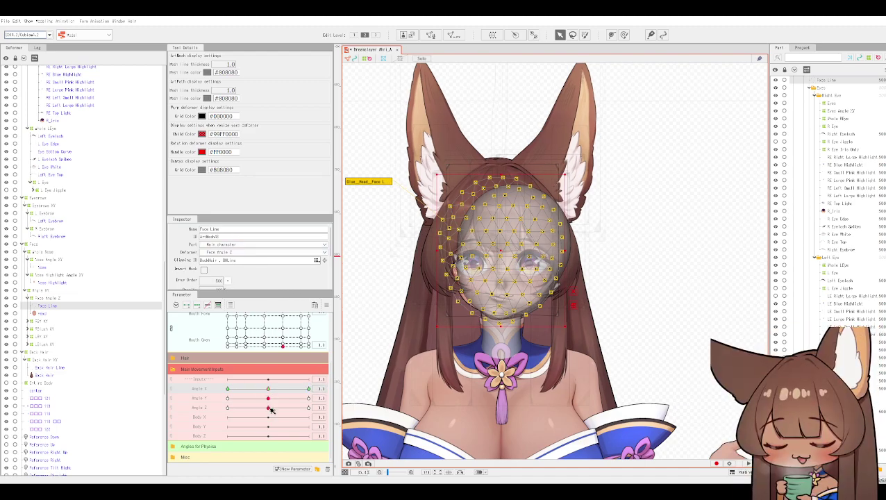
pyautogui.click(44, 300)
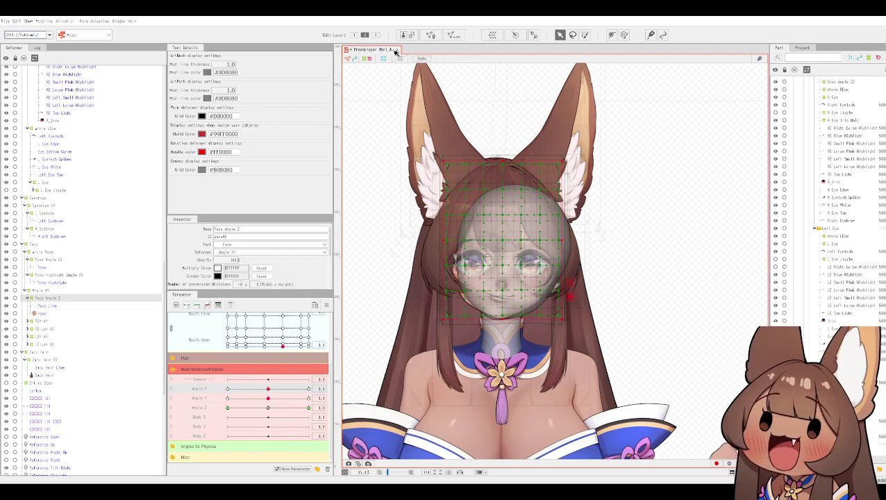
pyautogui.click(48, 21)
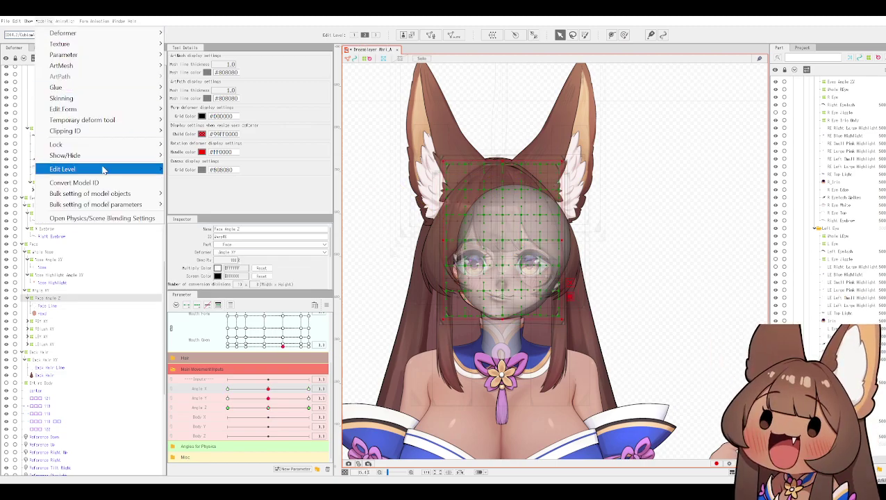
pyautogui.moveTo(97, 125)
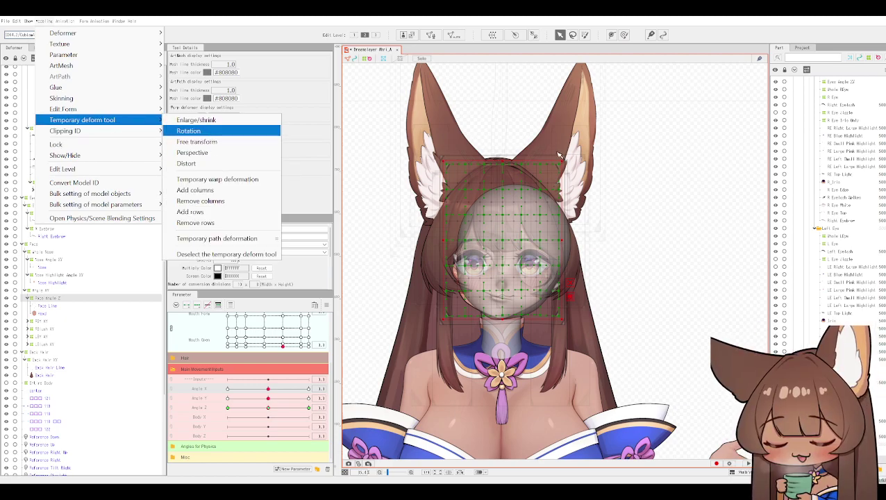
pyautogui.press('Return')
pyautogui.moveTo(563, 163); pyautogui.dragTo(593, 195)
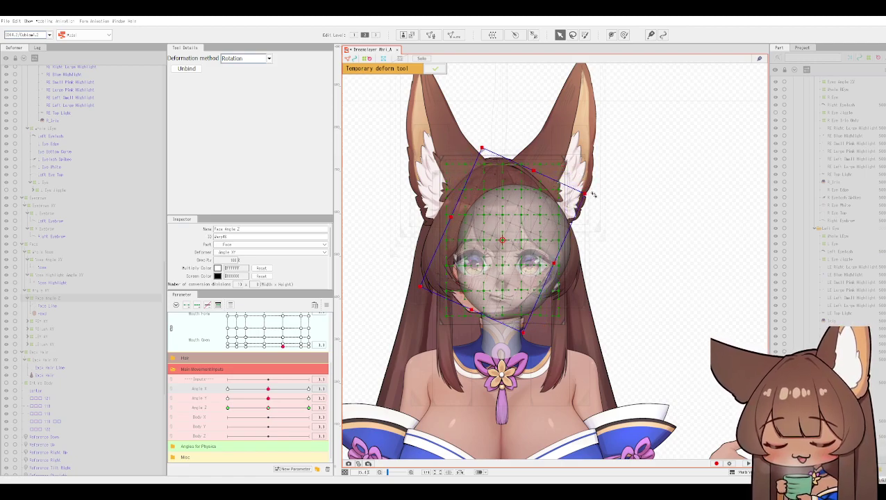
pyautogui.scroll(3, 593, 194)
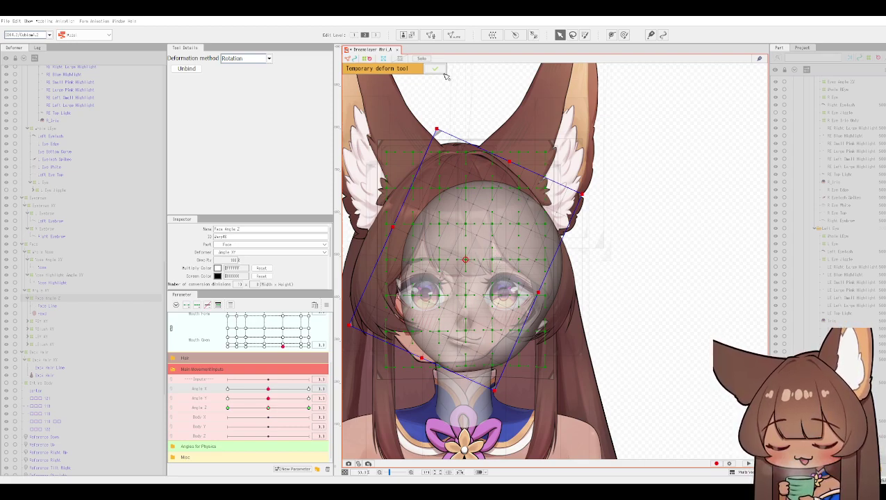
pyautogui.moveTo(591, 198); pyautogui.dragTo(603, 202)
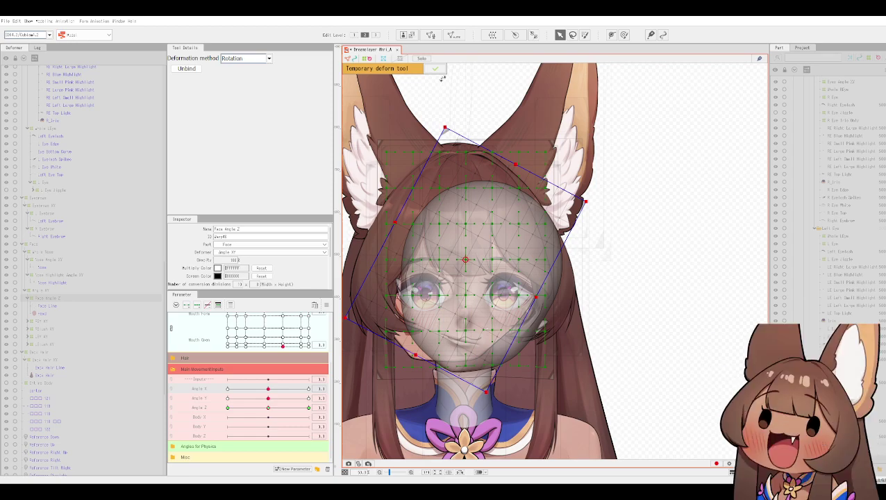
pyautogui.click(435, 69)
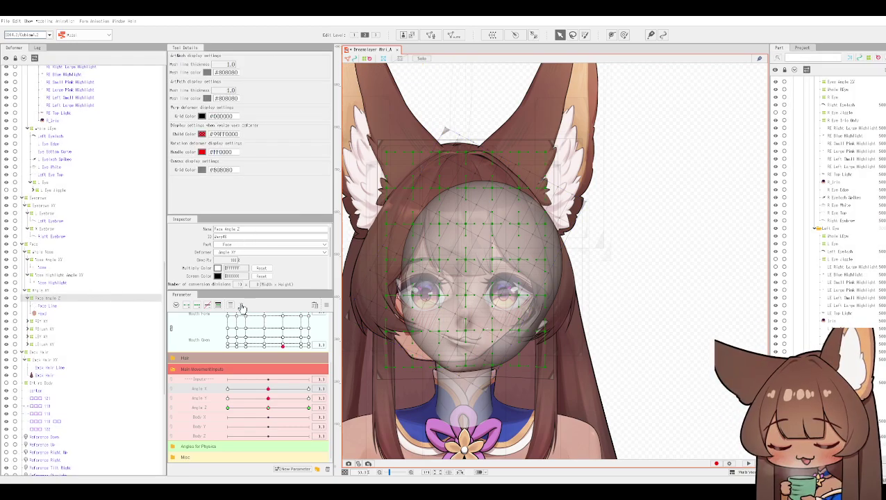
# Shift Face Angle Z over the tilt reference head and rotate it slightly back counterclockwise with the temporary Rotation deform tool.
pyautogui.click(481, 269)
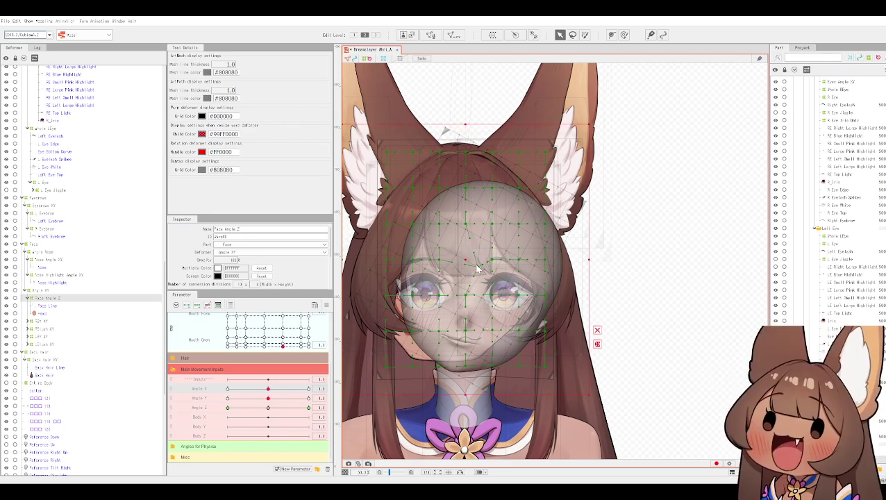
pyautogui.moveTo(464, 261); pyautogui.dragTo(494, 270)
pyautogui.click(41, 21)
pyautogui.click(40, 21)
pyautogui.click(40, 21)
pyautogui.moveTo(94, 198)
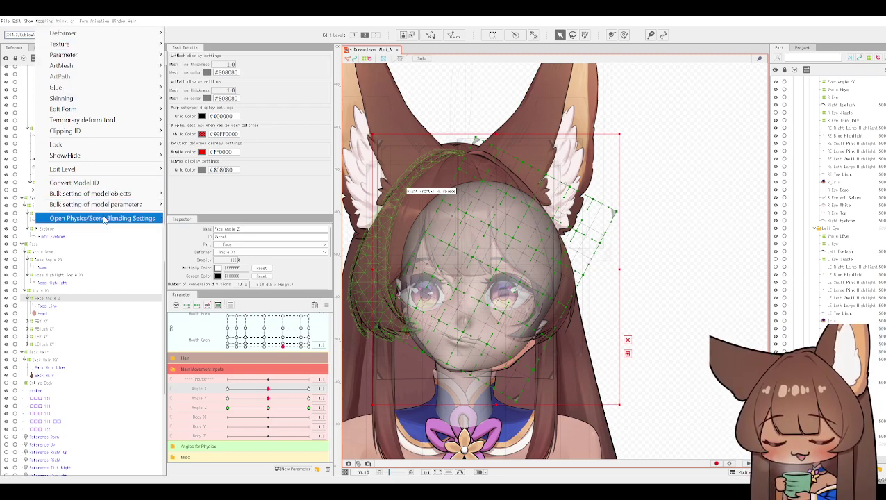
pyautogui.moveTo(122, 122)
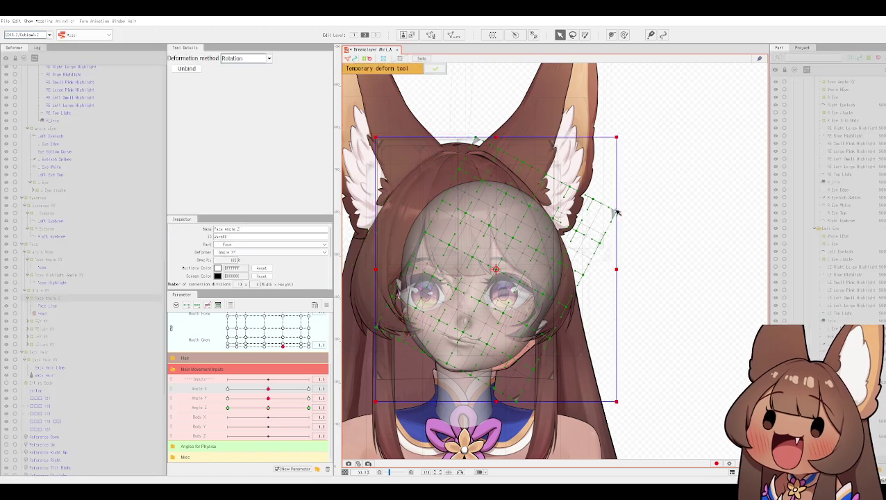
pyautogui.moveTo(622, 136); pyautogui.dragTo(602, 121)
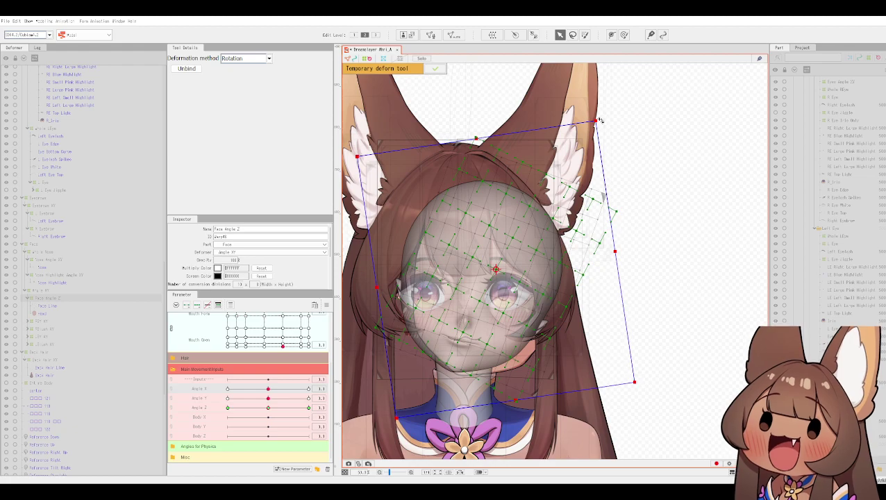
pyautogui.click(435, 69)
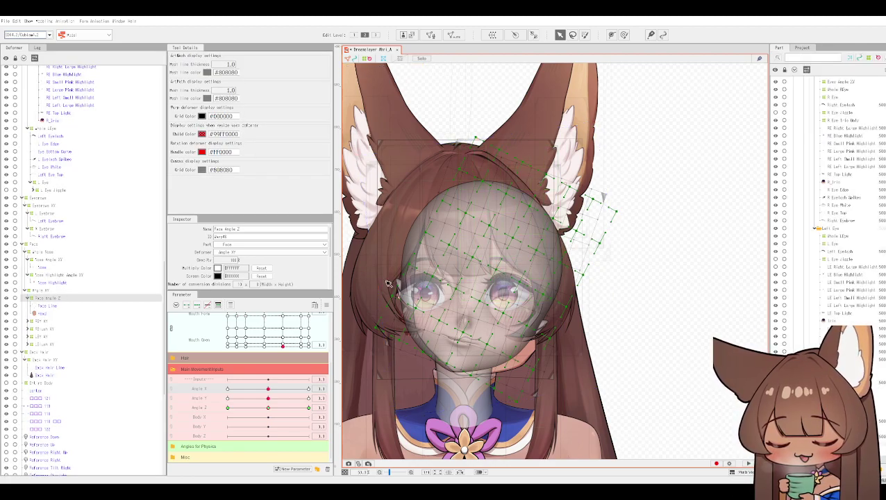
pyautogui.click(487, 275)
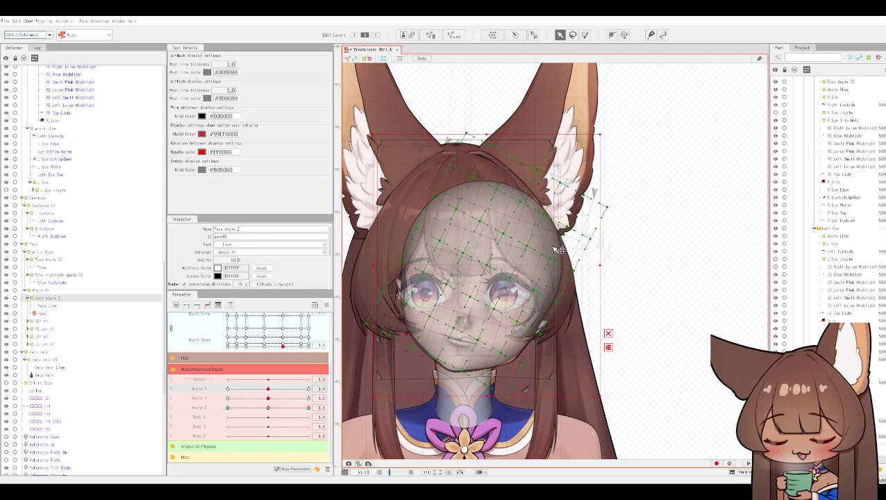
# Apply the tilted Face Angle Z form to the maximum Angle Z keyform, leaving the neutral keyform upright.
pyautogui.click(270, 415)
pyautogui.moveTo(270, 415); pyautogui.dragTo(317, 415)
pyautogui.click(319, 407)
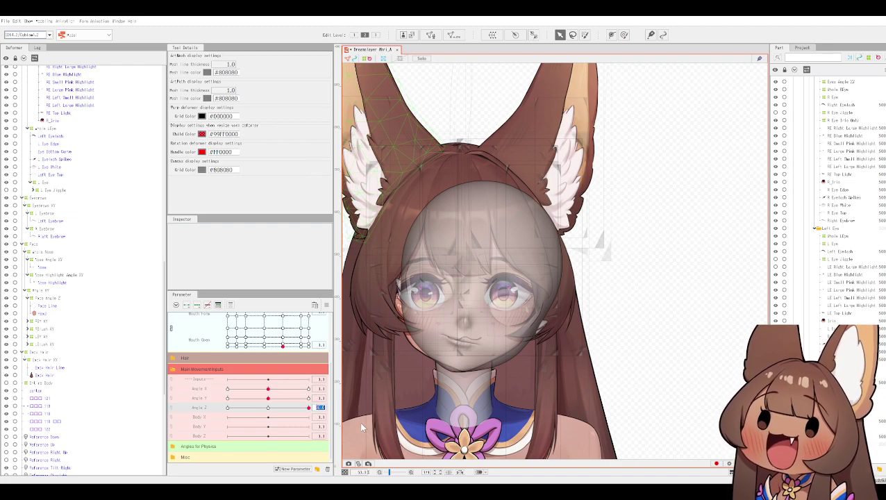
pyautogui.press('Return')
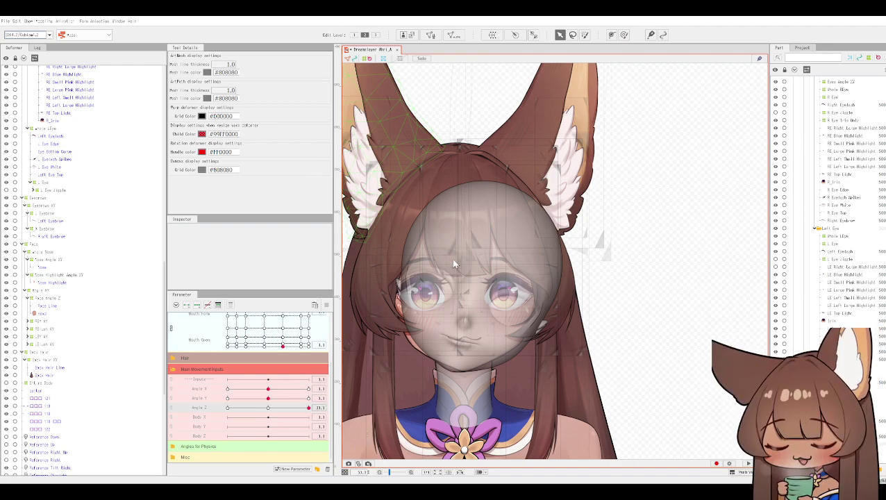
pyautogui.click(52, 299)
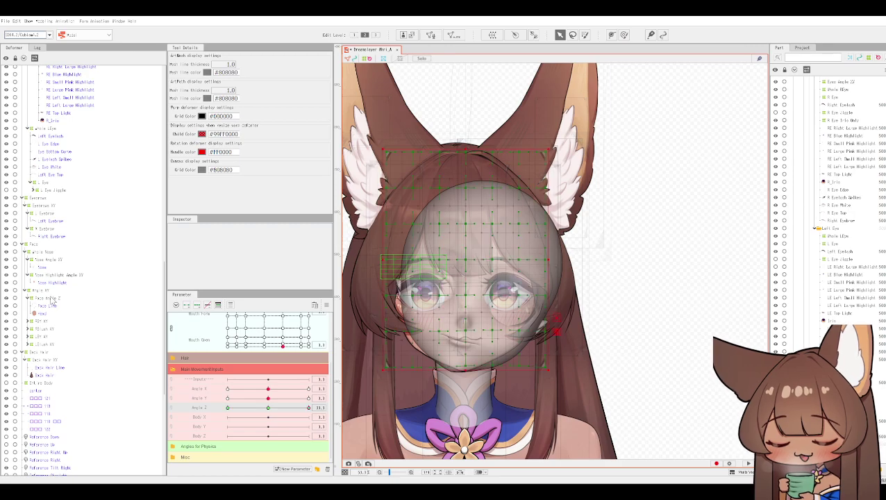
pyautogui.click(319, 406)
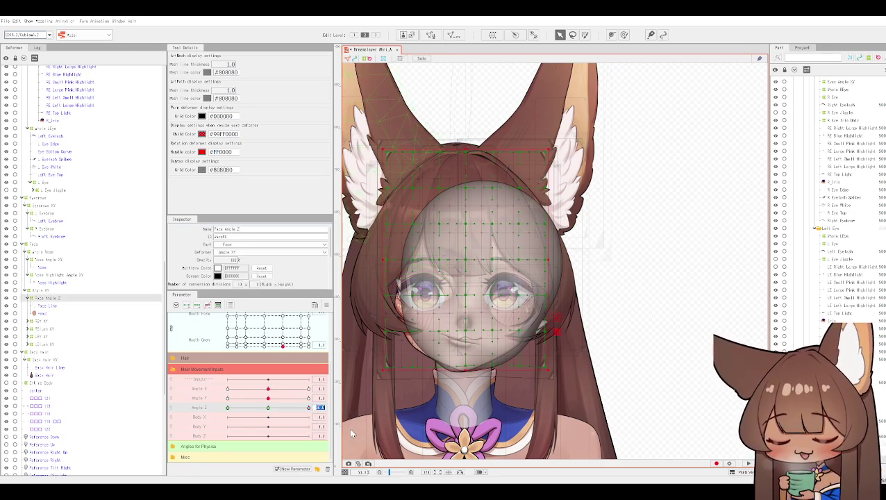
pyautogui.press('Return')
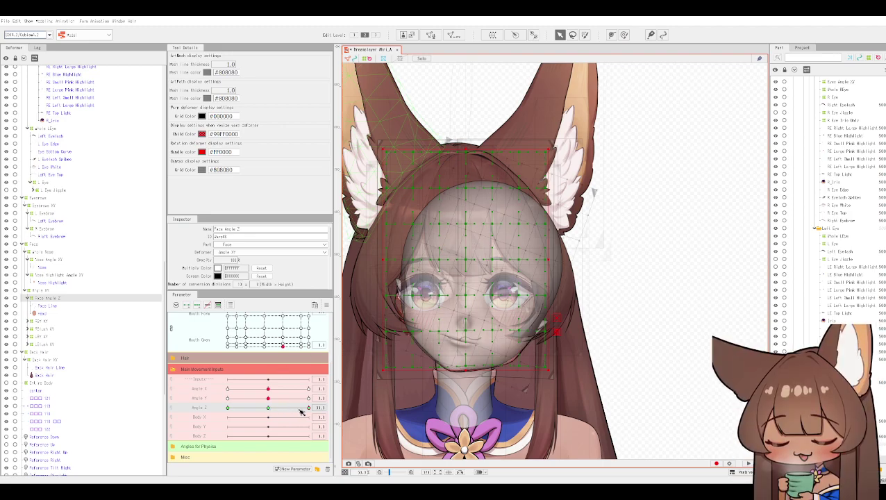
# Bring Angle Z back near neutral and hide the tilt reference head.
pyautogui.moveTo(303, 411); pyautogui.dragTo(264, 413)
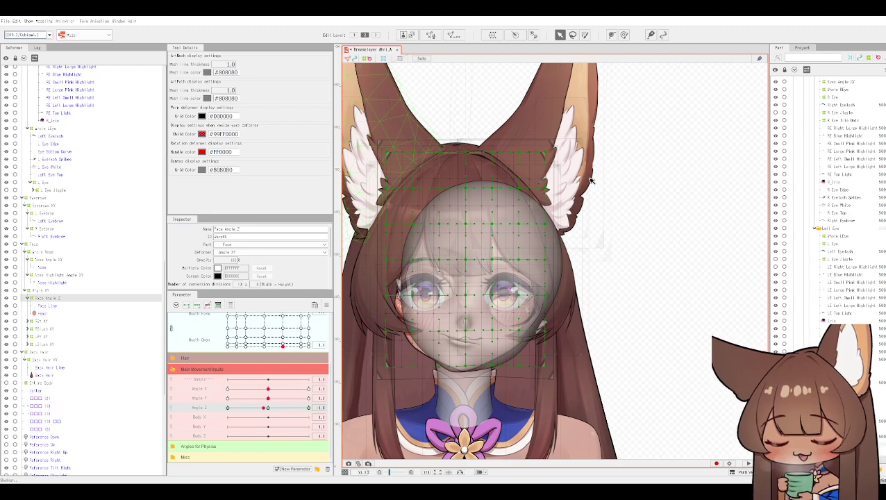
pyautogui.scroll(10, 828, 221)
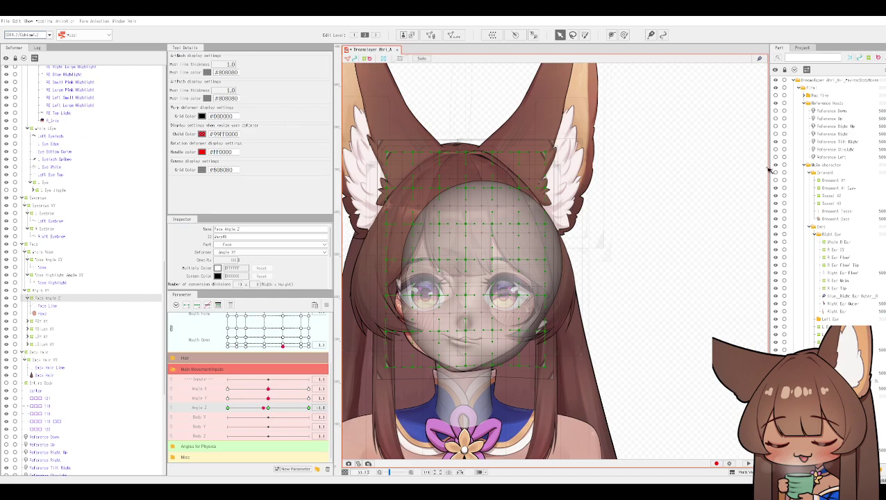
pyautogui.click(774, 157)
# Preview the face tilt by sweeping Angle Z between neutral and maximum, and reset it to neutral.
pyautogui.moveTo(272, 413); pyautogui.dragTo(310, 433)
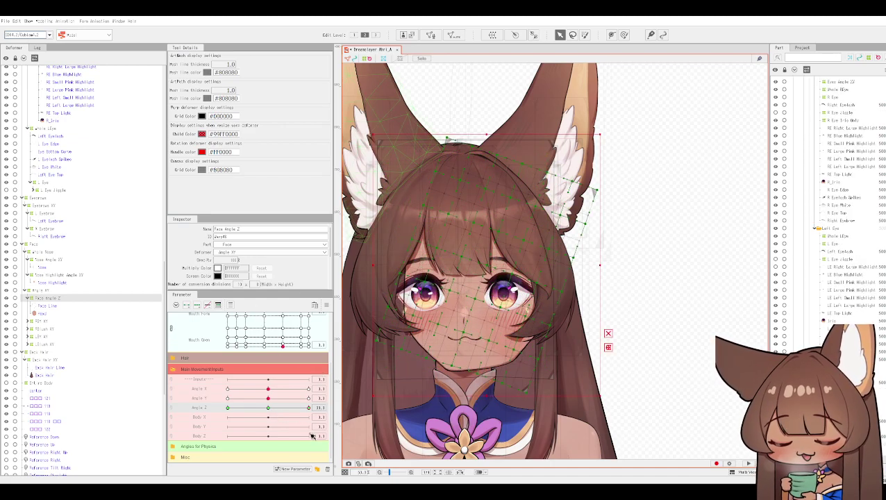
pyautogui.click(269, 414)
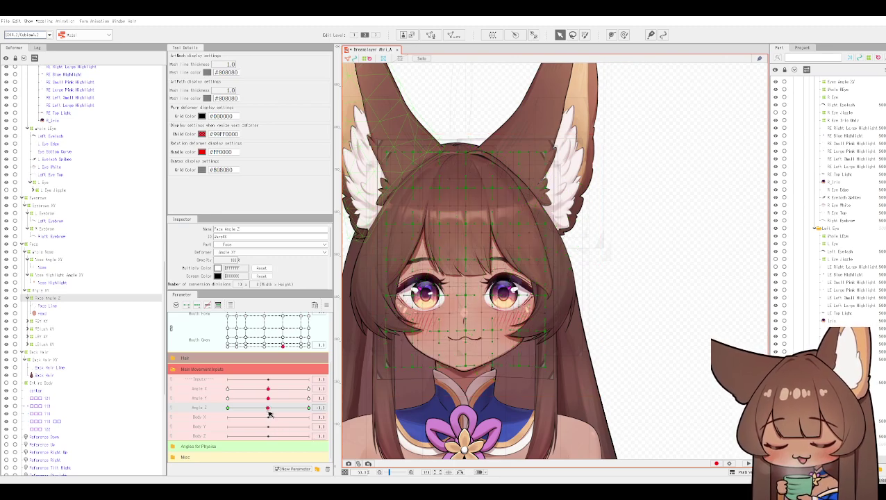
pyautogui.moveTo(270, 413); pyautogui.dragTo(334, 421)
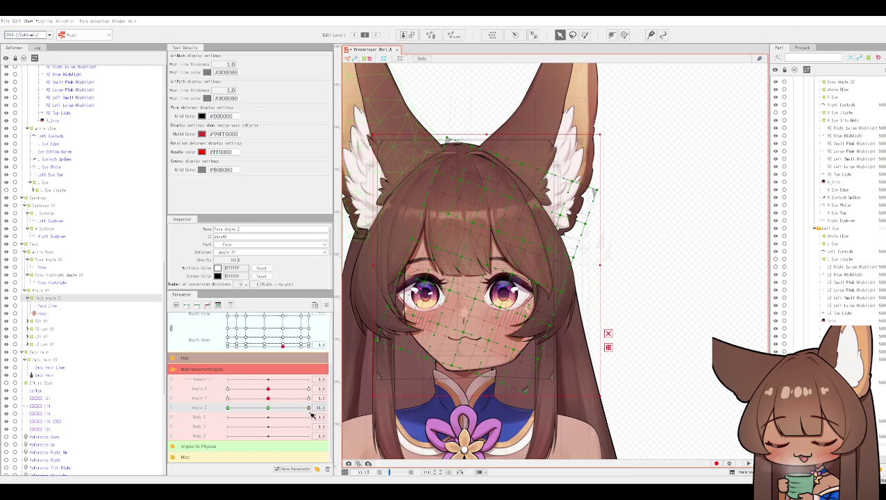
pyautogui.click(269, 415)
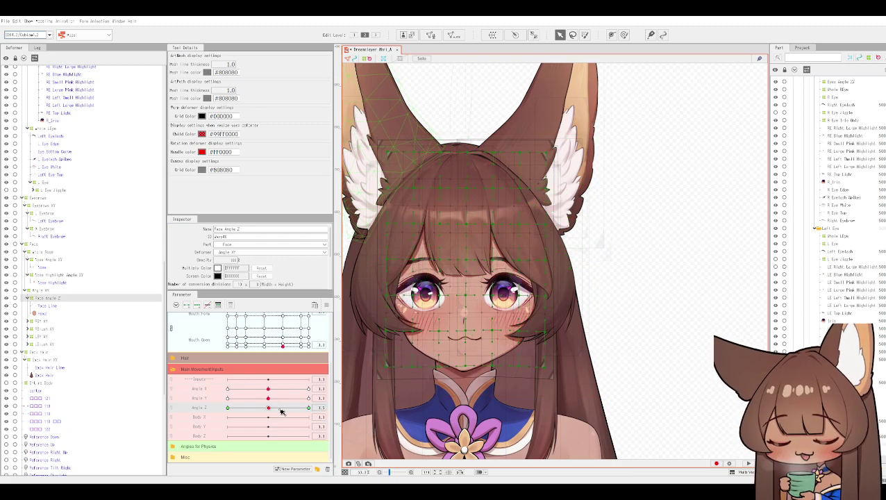
pyautogui.click(319, 407)
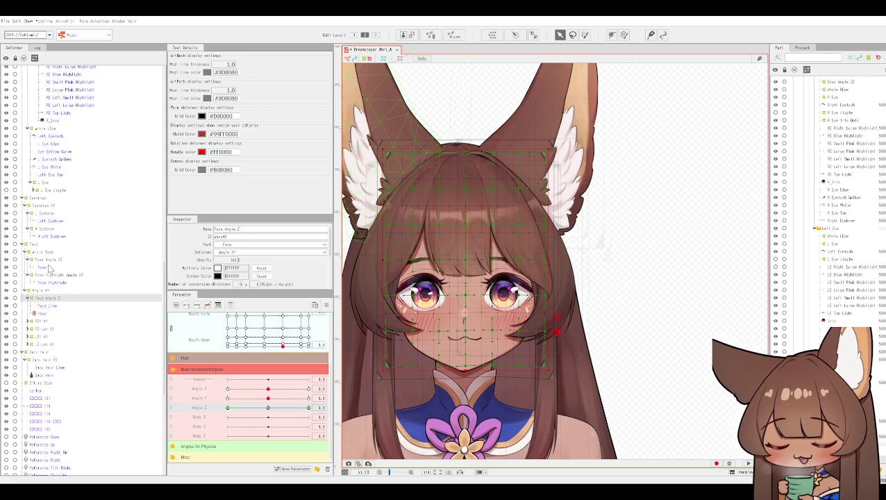
# Create a warp deformer named Eyes Angle Z as a child of the Eyes Angle XY deformer.
pyautogui.scroll(5, 49, 269)
pyautogui.scroll(2, 48, 266)
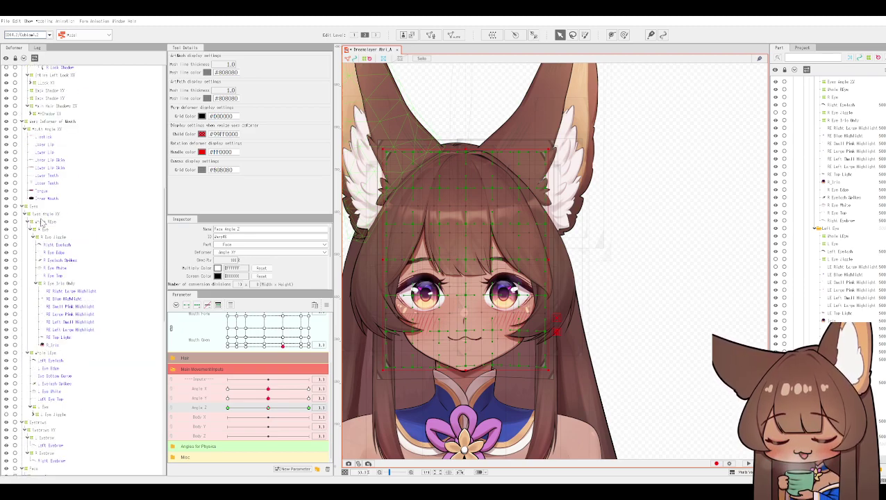
pyautogui.click(43, 214)
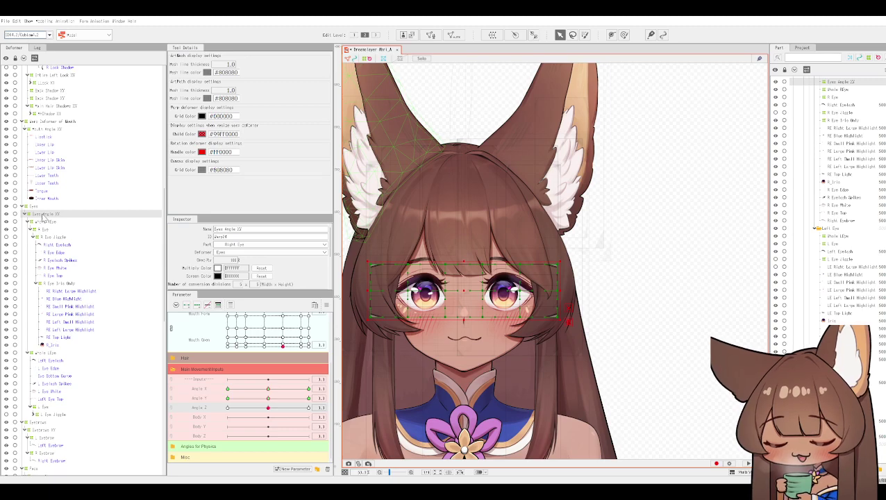
pyautogui.click(51, 222)
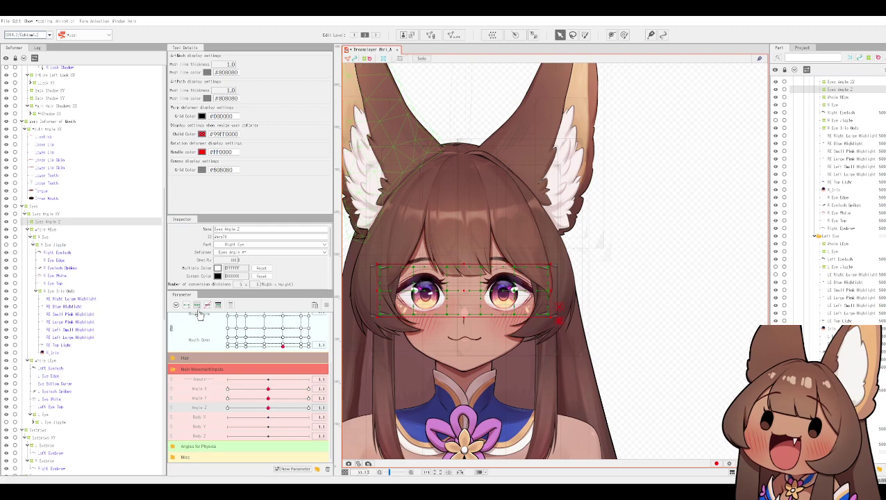
# Try to add three Angle Z keyforms to Eyes Angle Z and tilt it clockwise over the eyes at maximum Angle Z.
pyautogui.moveTo(271, 412)
pyautogui.mouseDown()
pyautogui.moveTo(301, 411)
pyautogui.moveTo(269, 410)
pyautogui.mouseUp()
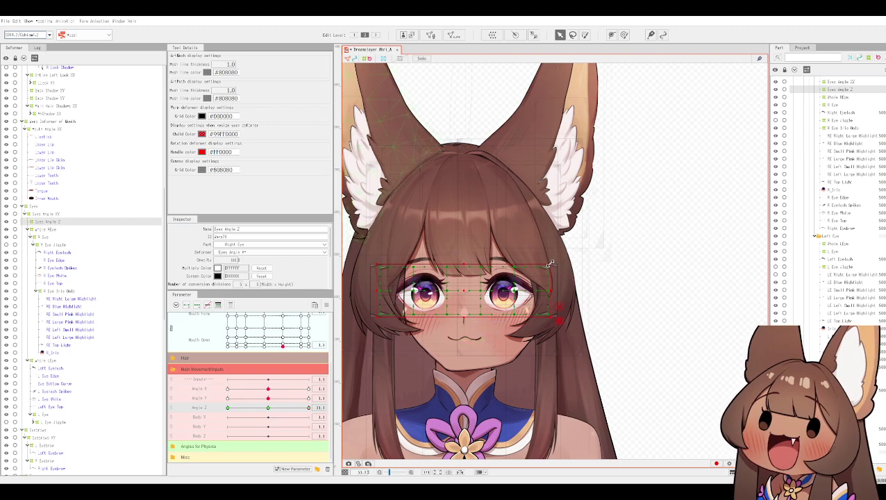
pyautogui.moveTo(554, 261); pyautogui.dragTo(560, 280)
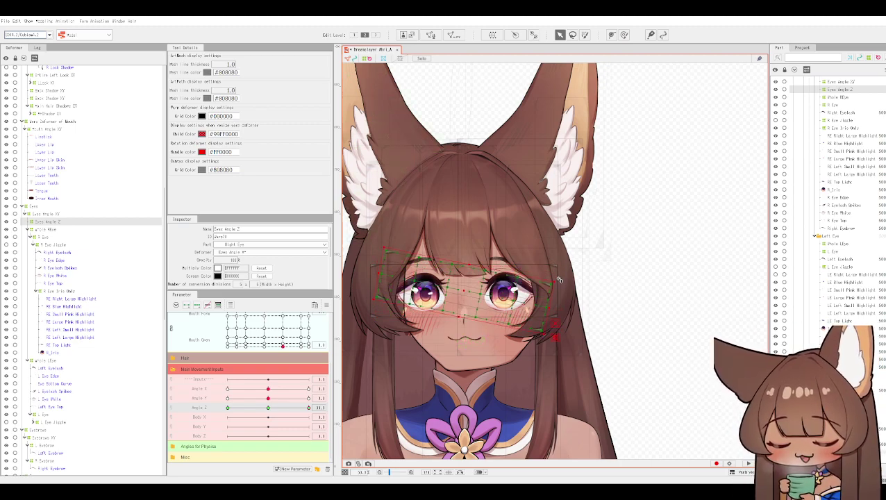
pyautogui.moveTo(464, 292); pyautogui.dragTo(475, 293)
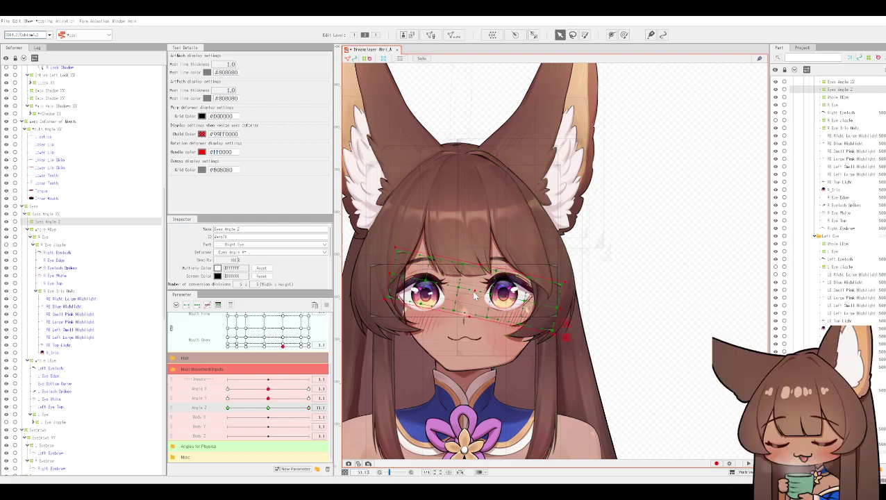
pyautogui.hotkey('ctrl', 'z')
pyautogui.hotkey('ctrl', 'z')
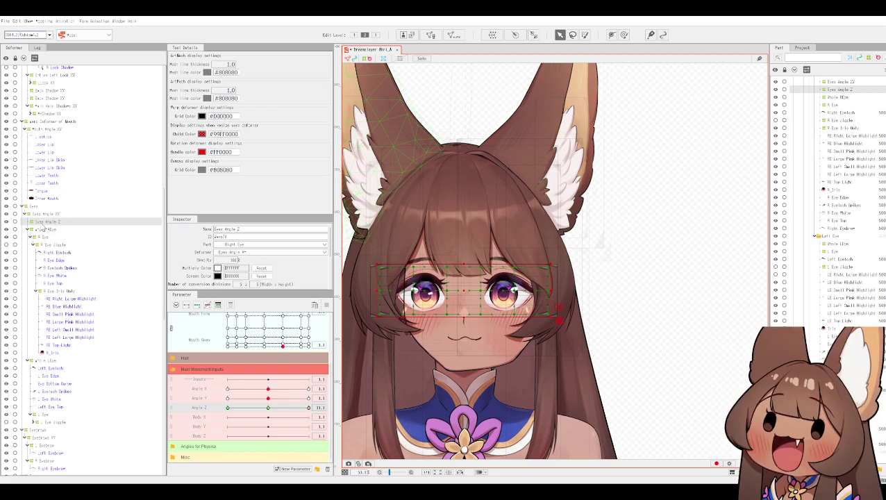
pyautogui.moveTo(43, 226); pyautogui.dragTo(34, 217)
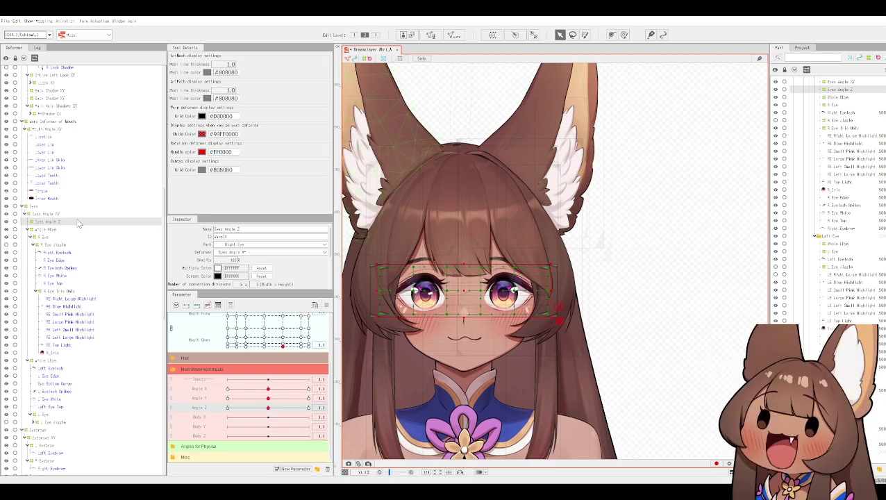
# Delete the empty Eyes Angle Z warp deformer under Eyes Angle XY.
pyautogui.press('Delete')
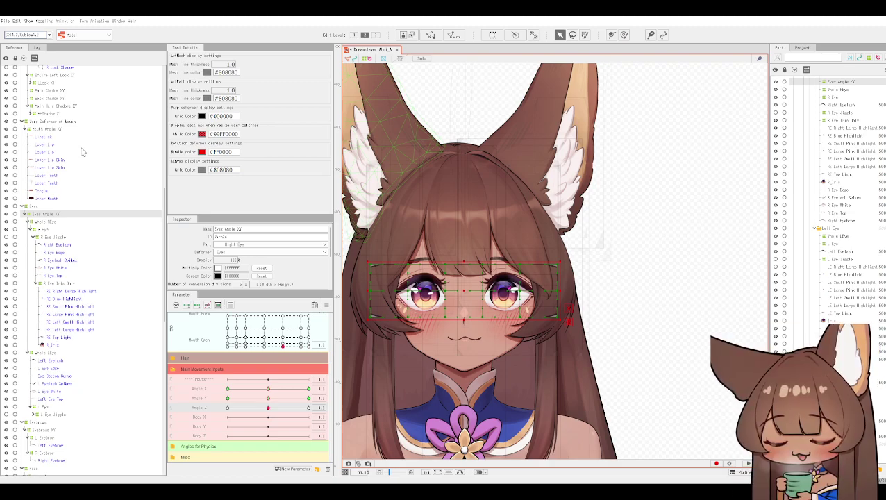
pyautogui.rightClick(38, 221)
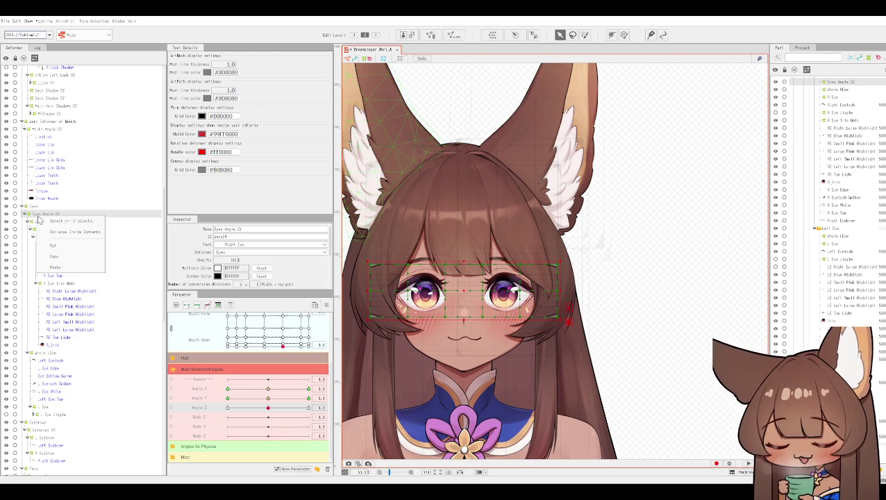
pyautogui.click(44, 221)
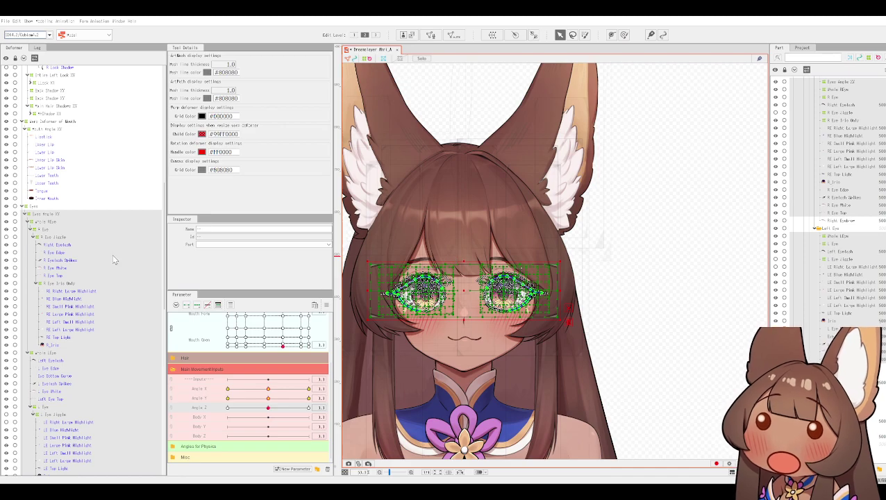
pyautogui.scroll(-1, 70, 240)
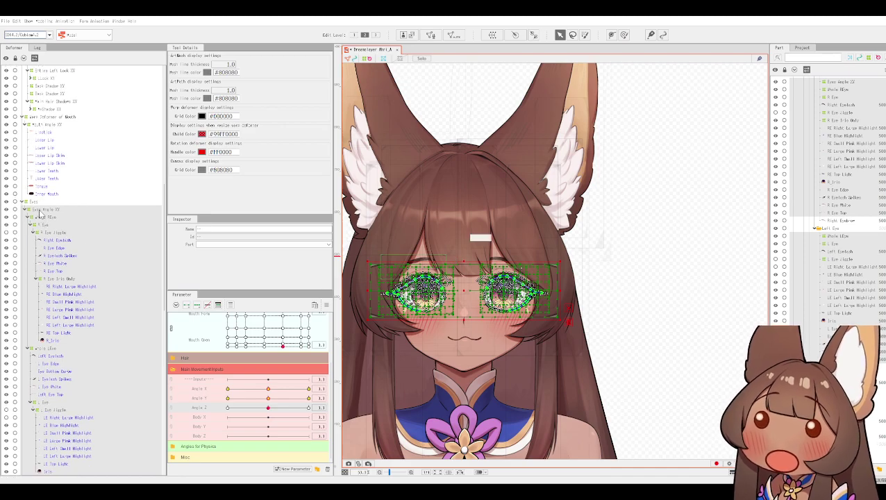
pyautogui.click(47, 210)
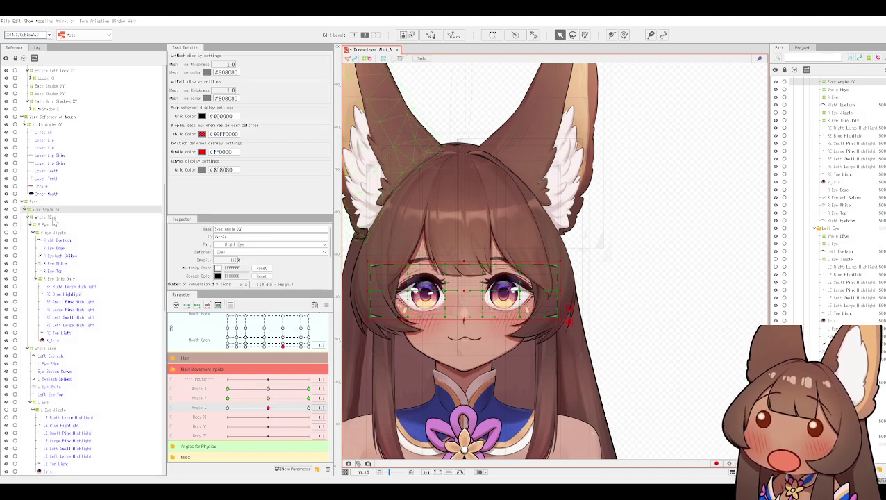
pyautogui.click(43, 218)
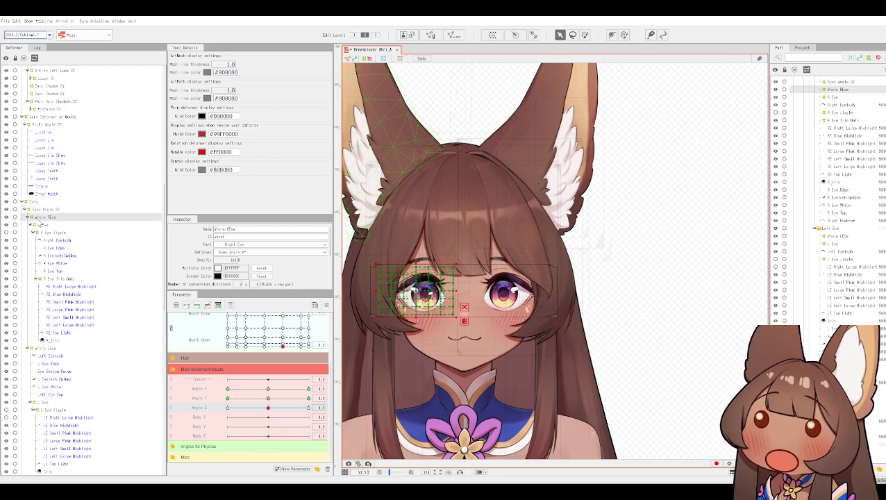
pyautogui.rightClick(45, 224)
pyautogui.click(57, 226)
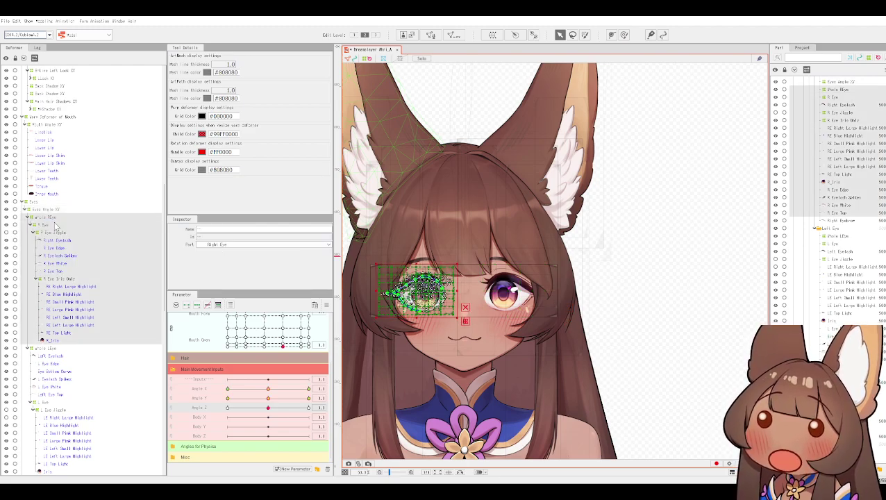
pyautogui.click(44, 348)
pyautogui.rightClick(45, 348)
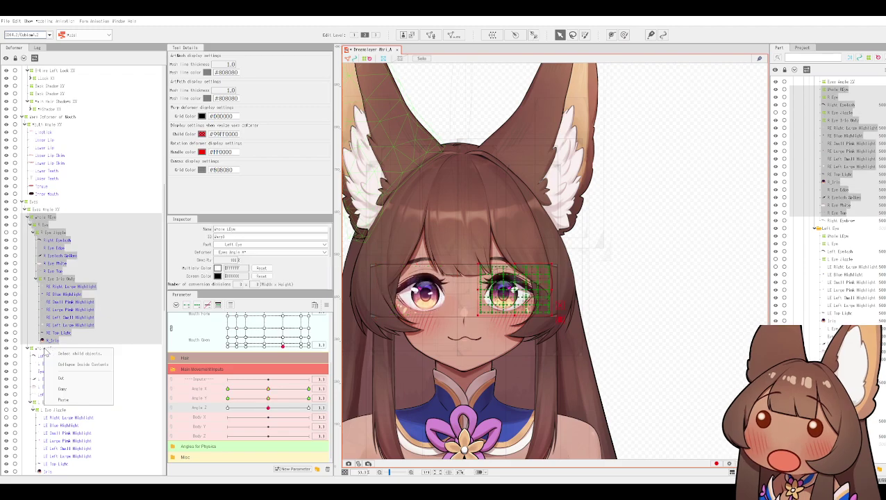
pyautogui.press('Escape')
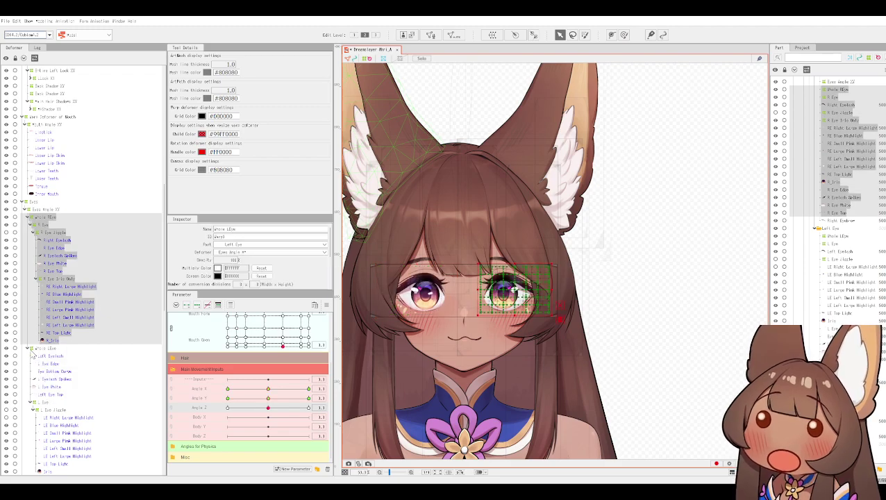
pyautogui.rightClick(41, 349)
pyautogui.click(43, 351)
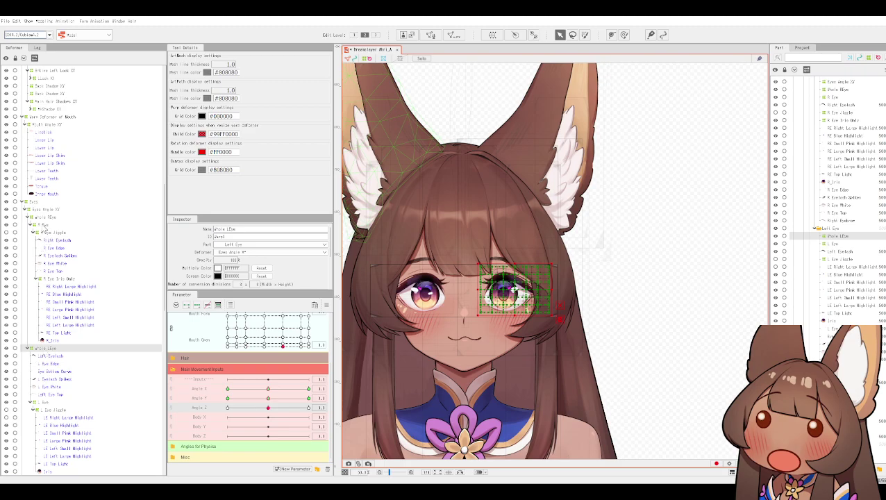
pyautogui.click(46, 220)
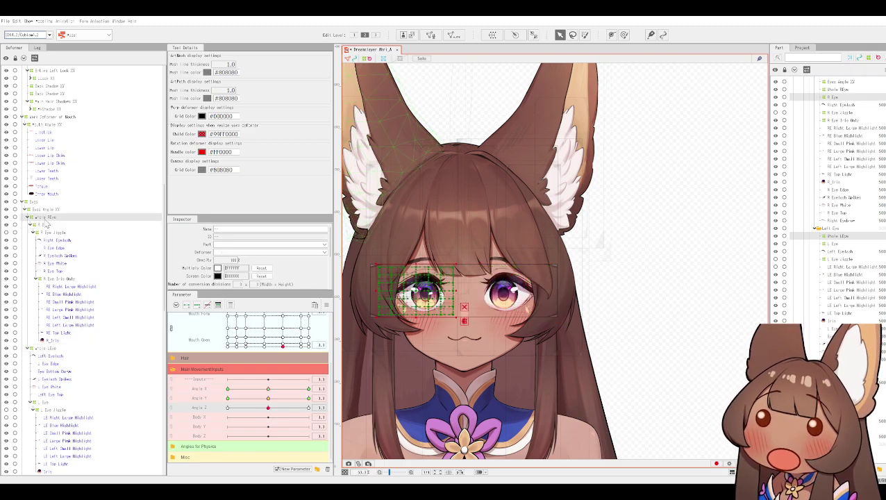
pyautogui.keyDown('ctrl'); pyautogui.click(50, 348); pyautogui.keyUp('ctrl')
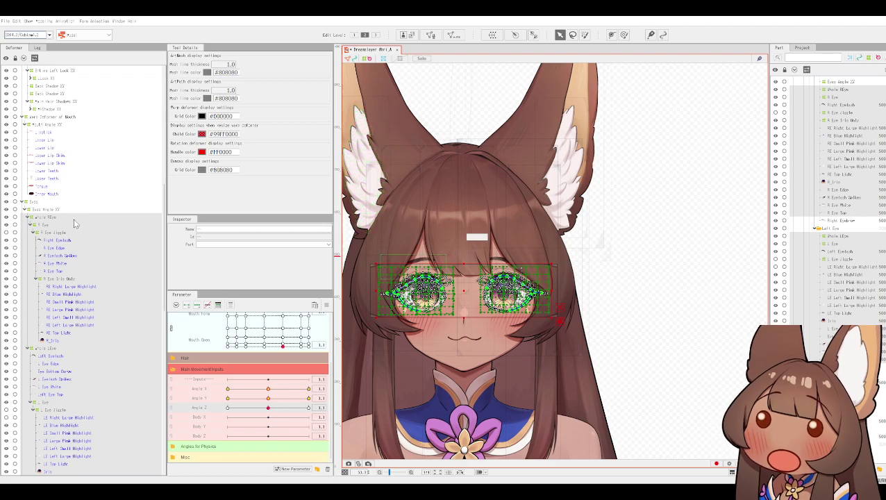
pyautogui.scroll(-2, 88, 272)
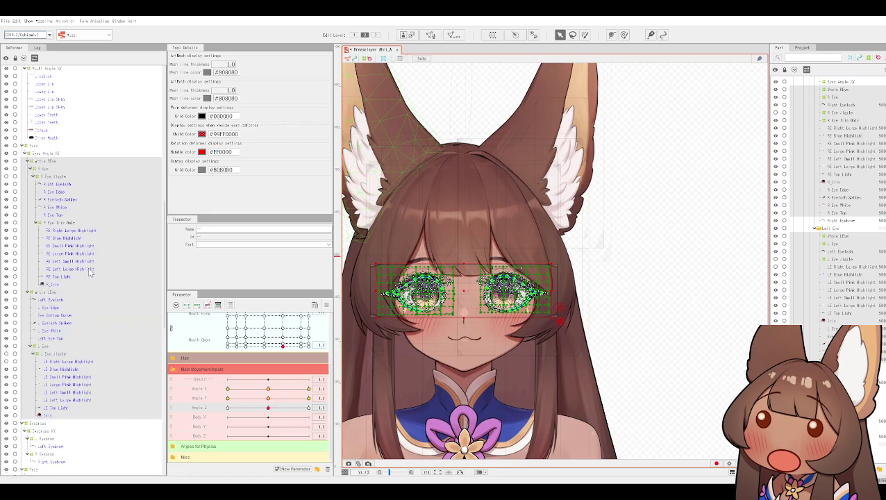
# Create a warp deformer named Eyes Angle Z under Eyes Angle XY as the parent of Whole REye and Whole LEye.
pyautogui.click(51, 162)
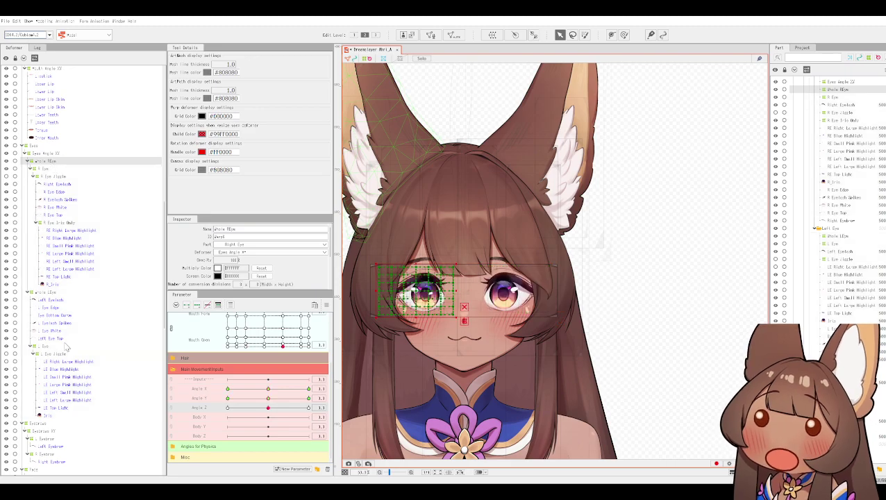
pyautogui.keyDown('ctrl'); pyautogui.click(44, 293); pyautogui.keyUp('ctrl')
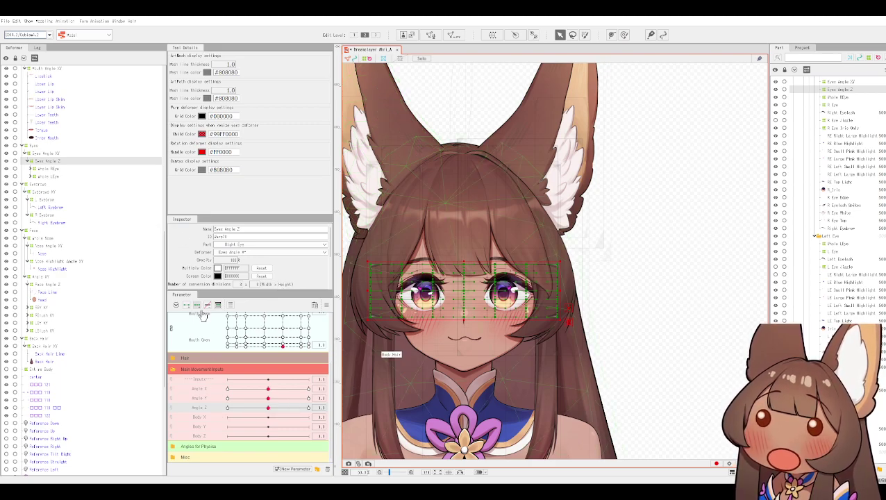
# Add three Angle Z keyforms to Eyes Angle Z, then rotate it clockwise and shift it to fit the tilted face at maximum Angle Z.
pyautogui.moveTo(270, 411); pyautogui.dragTo(275, 411)
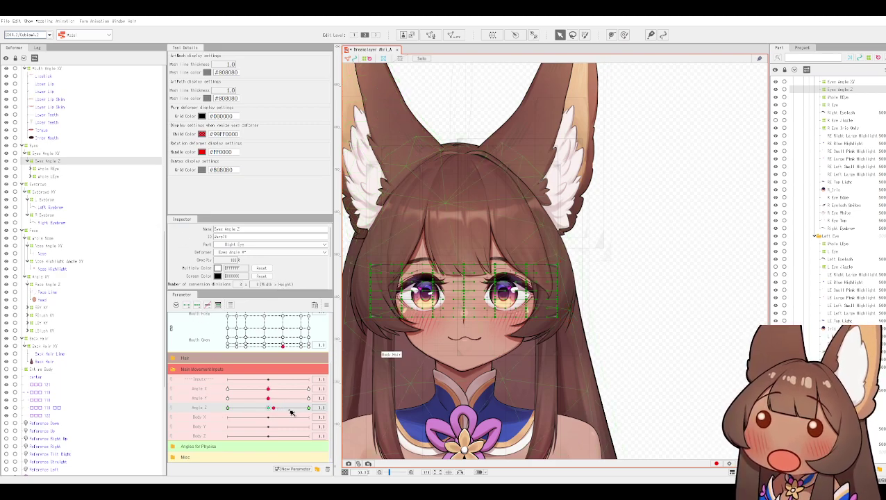
pyautogui.hotkey('ctrl', 'z')
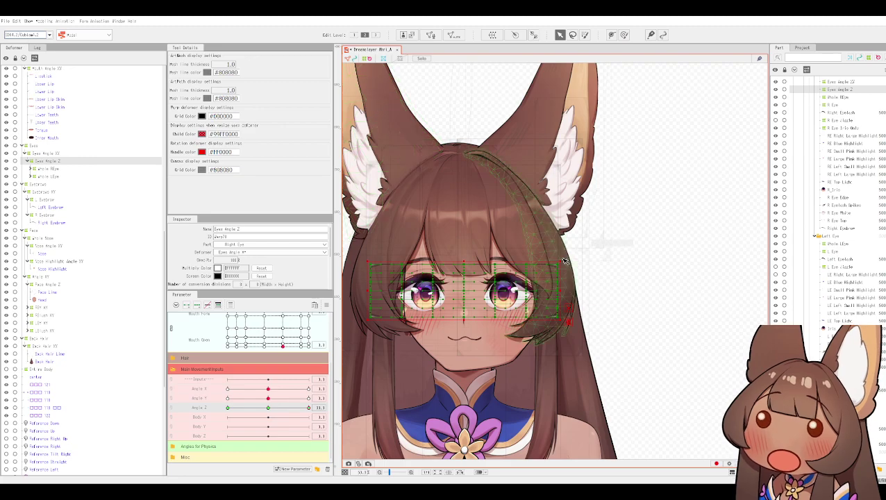
pyautogui.moveTo(562, 260); pyautogui.dragTo(581, 273)
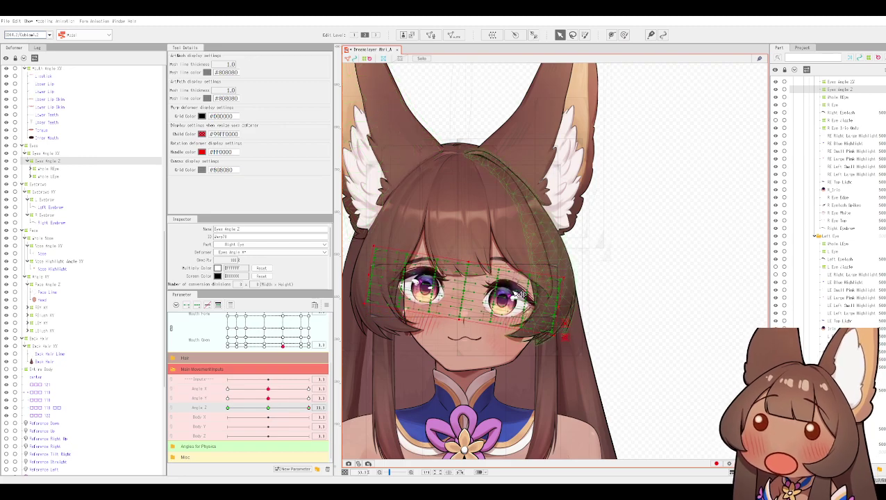
pyautogui.moveTo(463, 296); pyautogui.dragTo(473, 297)
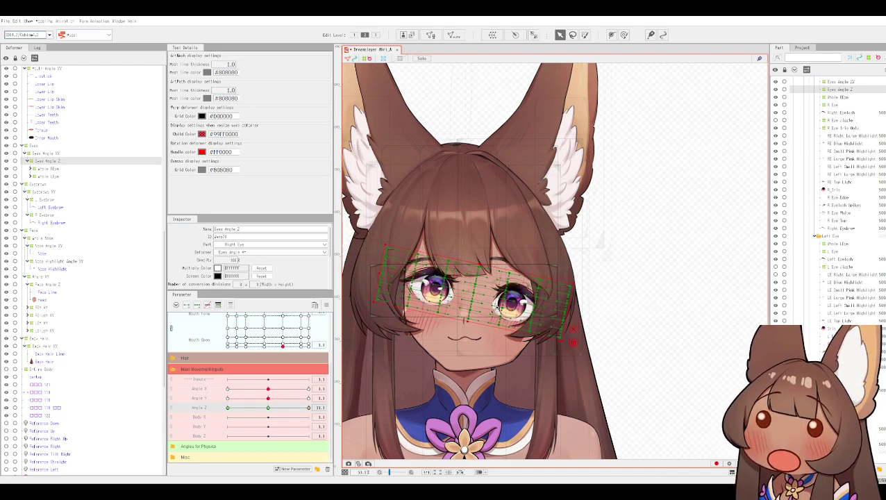
pyautogui.moveTo(475, 298); pyautogui.dragTo(475, 295)
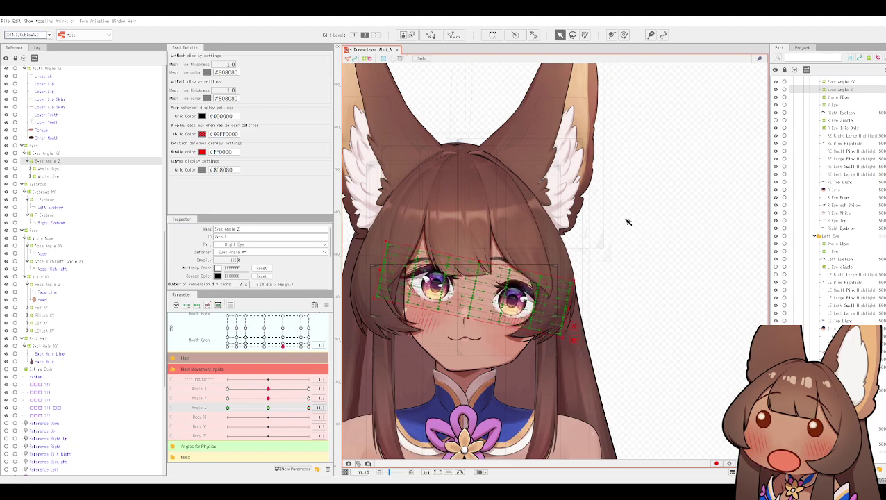
# Preview the eye tilt by sweeping Angle Z between neutral and maximum, and reset it to neutral.
pyautogui.scroll(2, 821, 202)
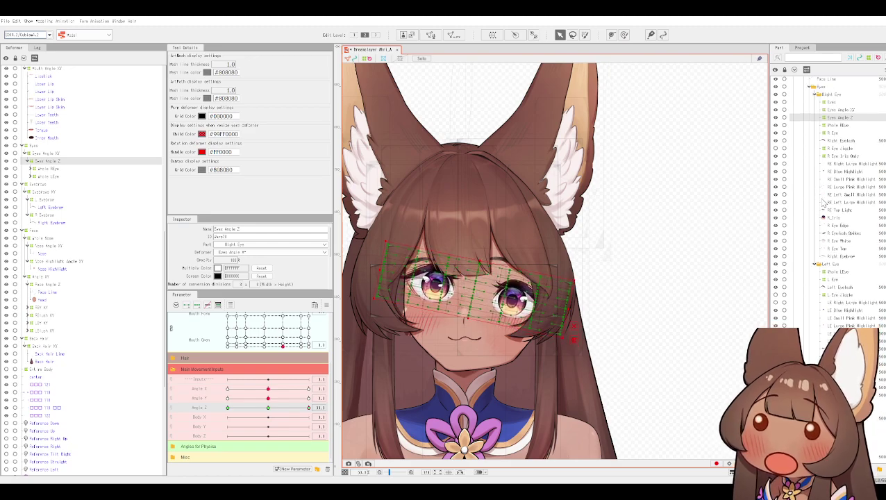
pyautogui.scroll(2, 822, 202)
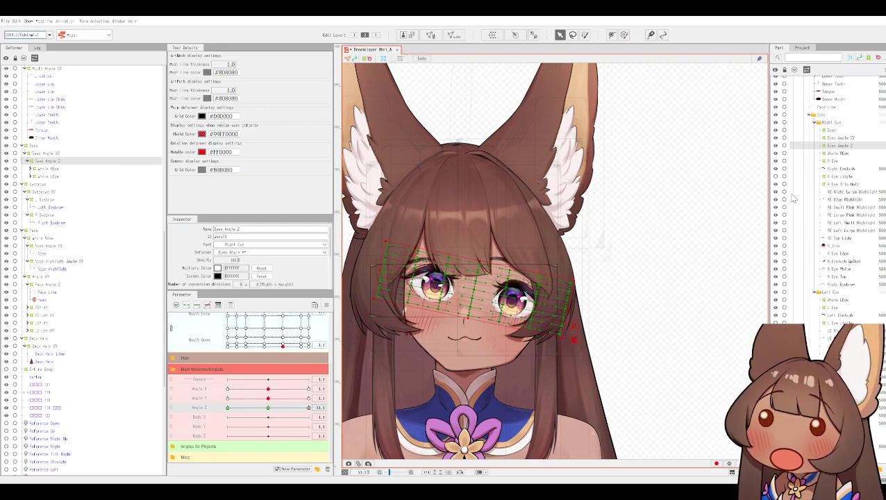
pyautogui.click(307, 408)
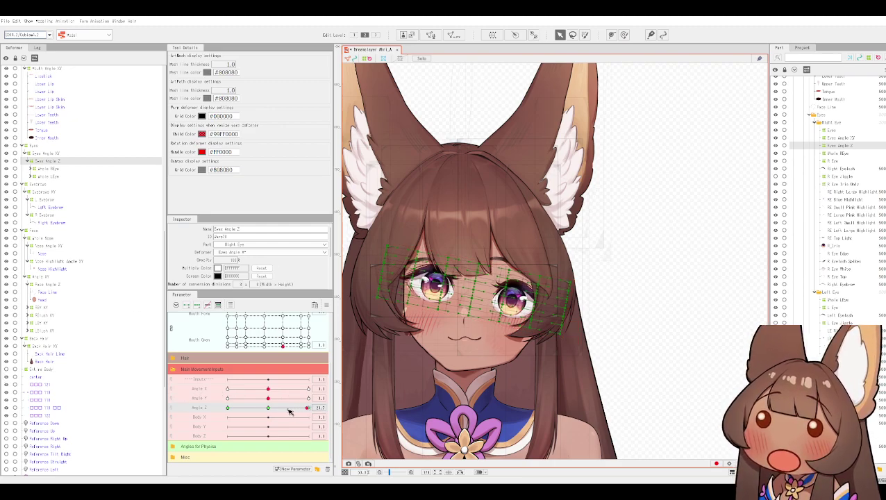
pyautogui.moveTo(280, 411); pyautogui.dragTo(357, 421)
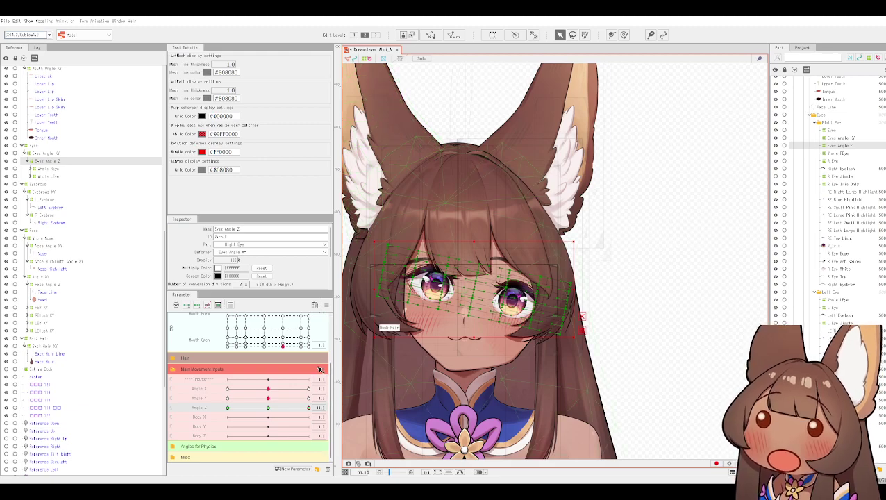
pyautogui.click(308, 408)
pyautogui.click(272, 408)
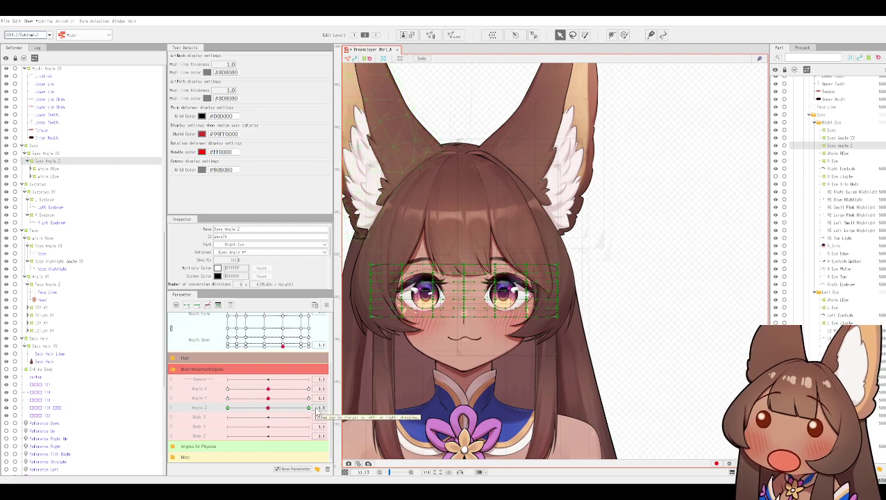
pyautogui.click(320, 407)
pyautogui.press('Return')
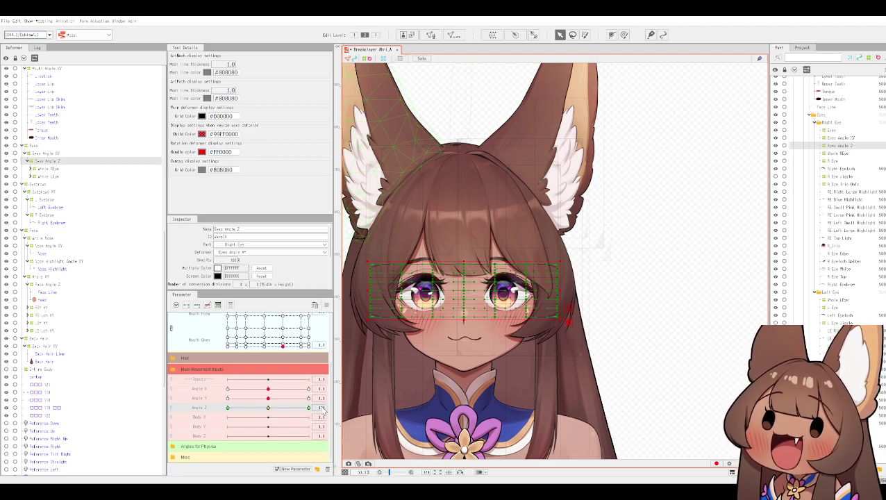
# Preview the eyes at maximum Angle Z combined with maximum Angle Y, then return Angle Y to neutral and Angle Z to 0.
pyautogui.click(273, 411)
pyautogui.moveTo(306, 415); pyautogui.dragTo(346, 416)
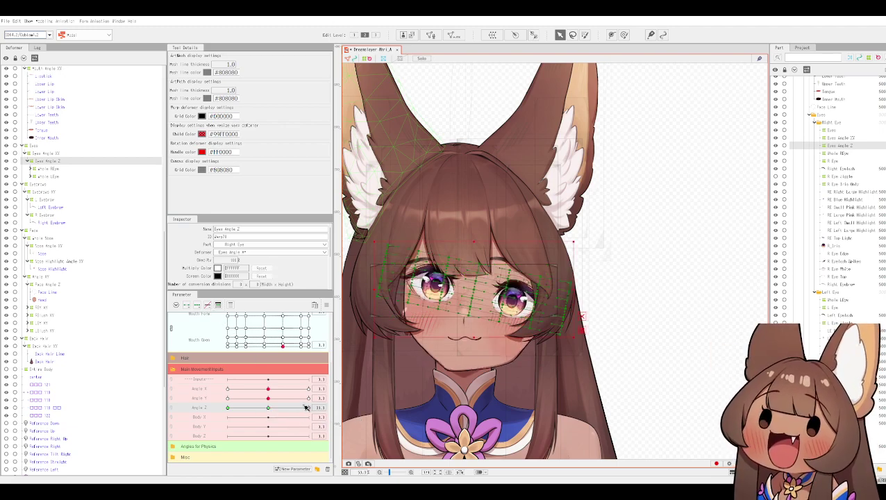
pyautogui.moveTo(269, 398); pyautogui.dragTo(347, 415)
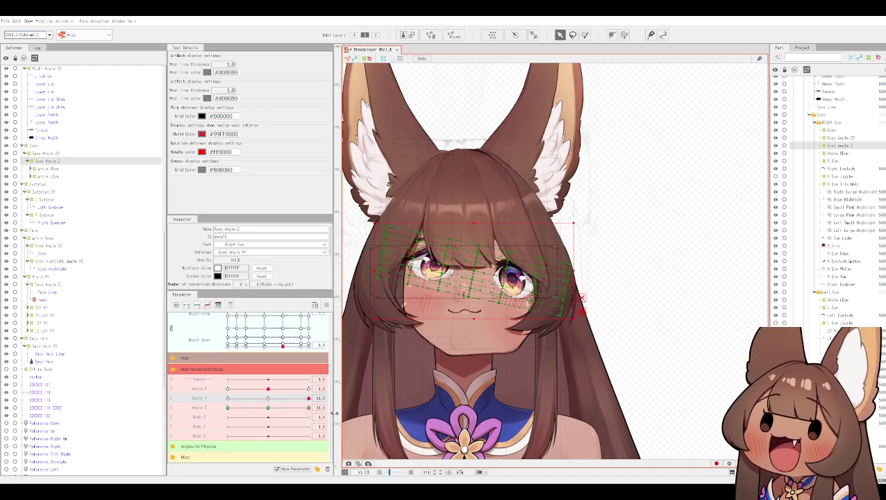
pyautogui.moveTo(307, 405); pyautogui.dragTo(270, 398)
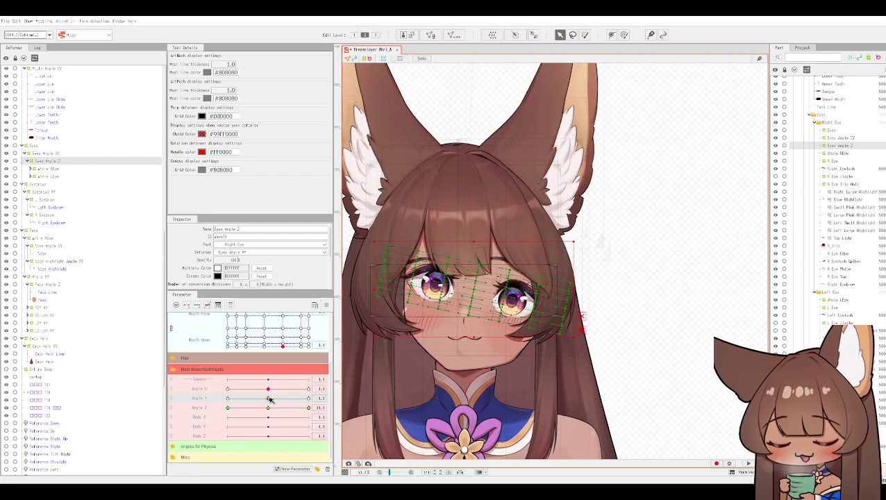
pyautogui.click(320, 408)
pyautogui.write('0')
pyautogui.press('Return')
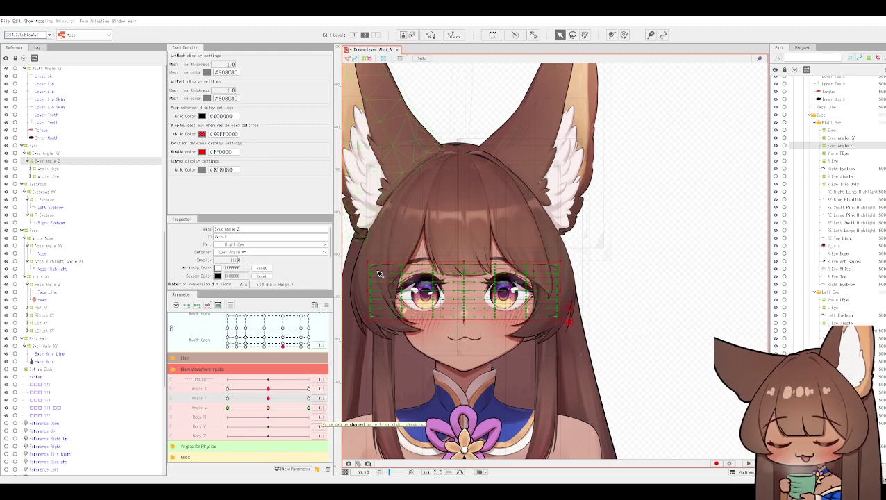